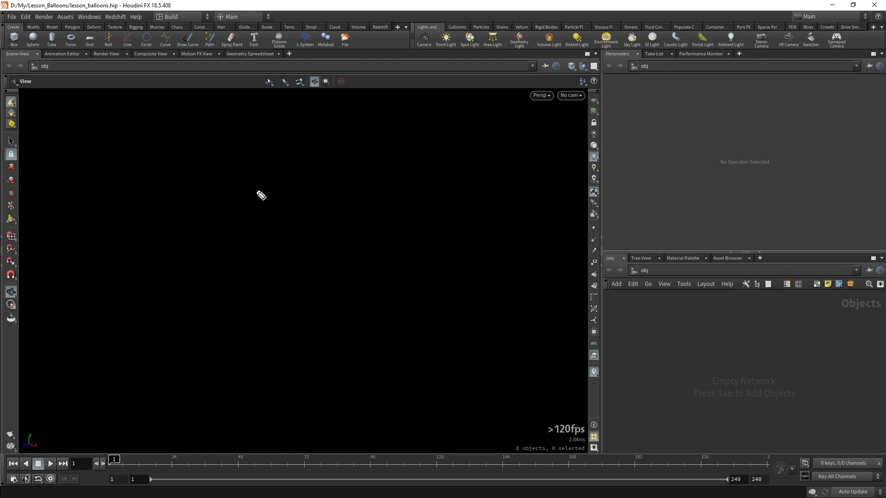
- Mark five red annotation points scattered around the empty viewport
{"action": "left_click", "coordinate": [263, 237]}
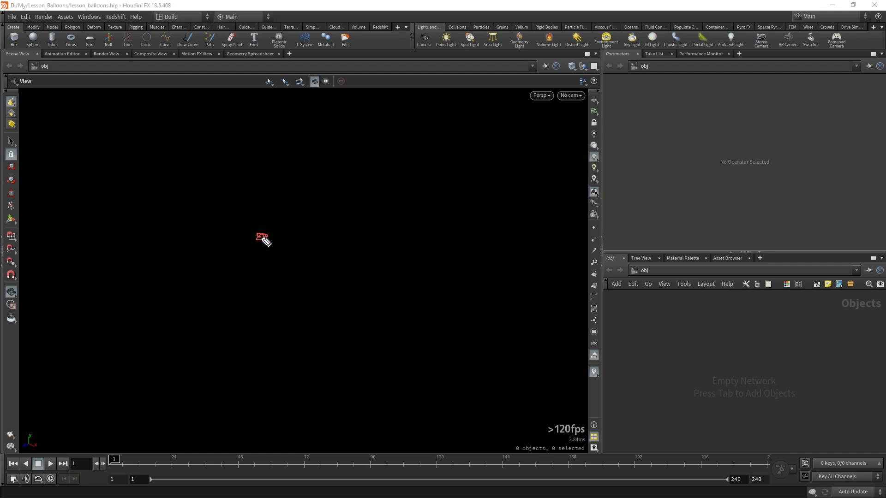
{"action": "left_click", "coordinate": [341, 197]}
{"action": "left_click", "coordinate": [418, 252]}
{"action": "left_click", "coordinate": [329, 321]}
{"action": "left_click", "coordinate": [245, 321]}
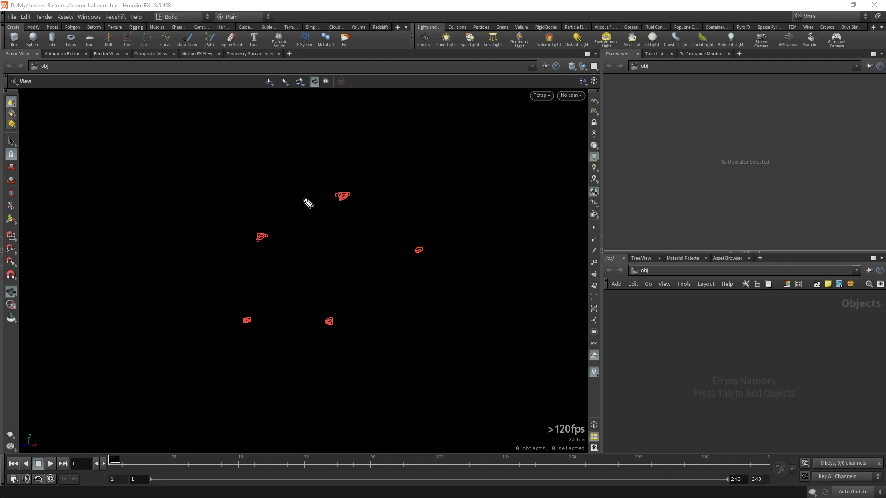
- Draw curved strokes linking the top, left, right, bottom and lower-left markers
{"action": "left_click_drag", "start_coordinate": [340, 199], "coordinate": [257, 230]}
{"action": "left_click_drag", "start_coordinate": [350, 202], "coordinate": [424, 252]}
{"action": "left_click_drag", "start_coordinate": [328, 321], "coordinate": [424, 252]}
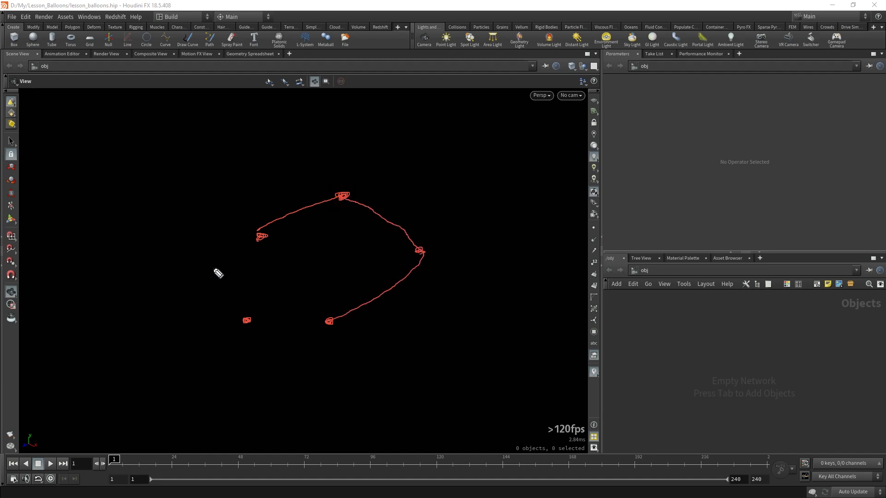
{"action": "left_click_drag", "start_coordinate": [259, 239], "coordinate": [249, 308]}
- Handwrite the word 'distance' above the connected markers
{"action": "mouse_move", "coordinate": [206, 121]}
{"action": "left_mouse_down"}
{"action": "mouse_move", "coordinate": [207, 138]}
{"action": "mouse_move", "coordinate": [270, 140]}
{"action": "left_mouse_up"}
{"action": "left_click", "coordinate": [219, 124]}
{"action": "left_click_drag", "start_coordinate": [247, 133], "coordinate": [359, 143]}
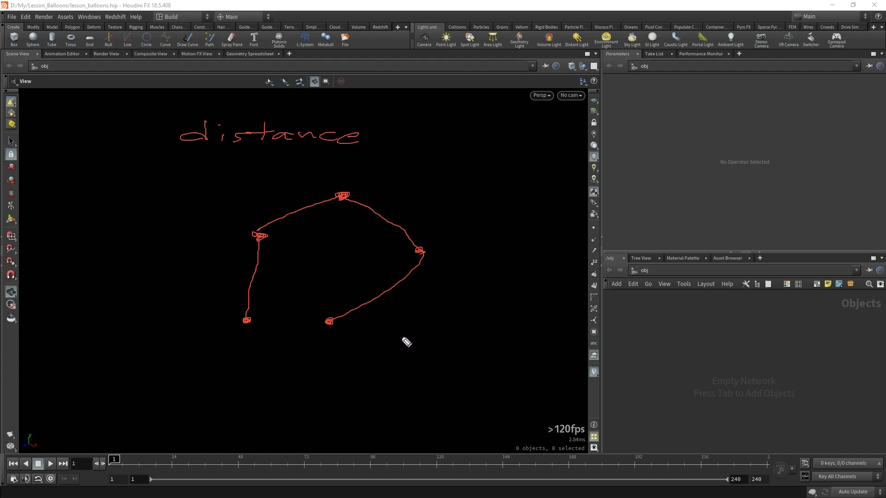
- Sketch two arrows, cross-link the markers through a centre point, circle the right point, and begin a large top-right circle
{"action": "left_click_drag", "start_coordinate": [397, 337], "coordinate": [474, 334]}
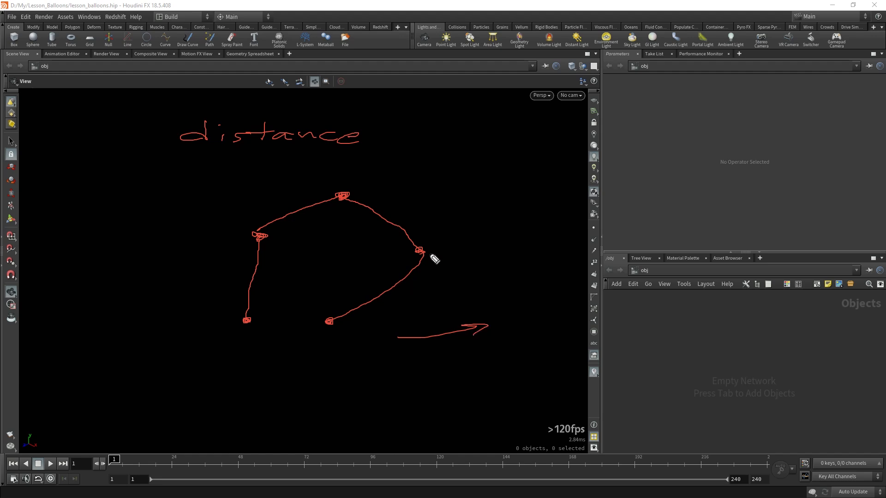
{"action": "left_click_drag", "start_coordinate": [431, 254], "coordinate": [471, 251]}
{"action": "left_click_drag", "start_coordinate": [255, 317], "coordinate": [421, 254]}
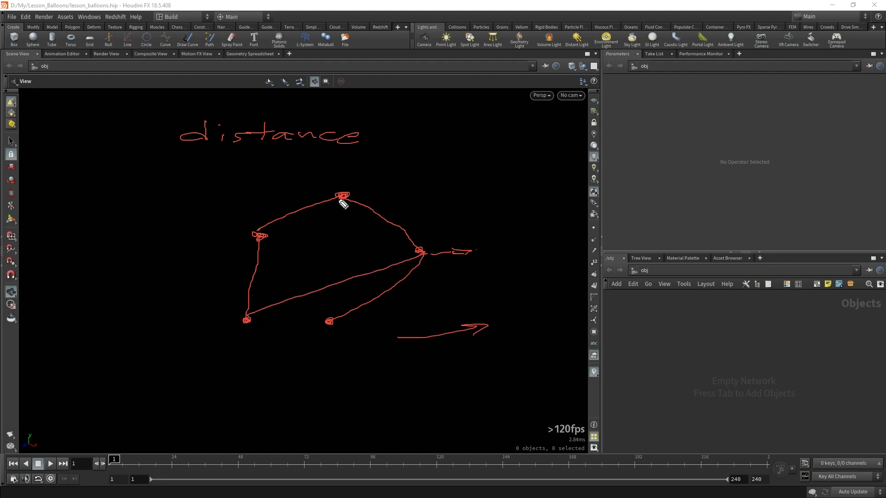
{"action": "left_click_drag", "start_coordinate": [341, 198], "coordinate": [328, 320]}
{"action": "left_click_drag", "start_coordinate": [248, 320], "coordinate": [329, 321]}
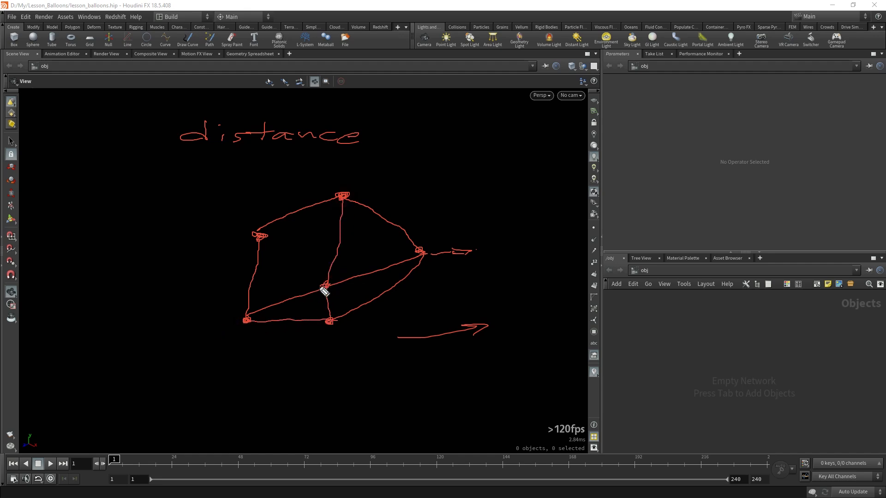
{"action": "left_click_drag", "start_coordinate": [325, 289], "coordinate": [259, 237]}
{"action": "left_click_drag", "start_coordinate": [428, 255], "coordinate": [421, 251]}
{"action": "mouse_move", "coordinate": [523, 140]}
{"action": "left_mouse_down"}
{"action": "mouse_move", "coordinate": [444, 148]}
{"action": "mouse_move", "coordinate": [484, 198]}
{"action": "mouse_move", "coordinate": [544, 174]}
{"action": "mouse_move", "coordinate": [527, 149]}
{"action": "left_mouse_up"}
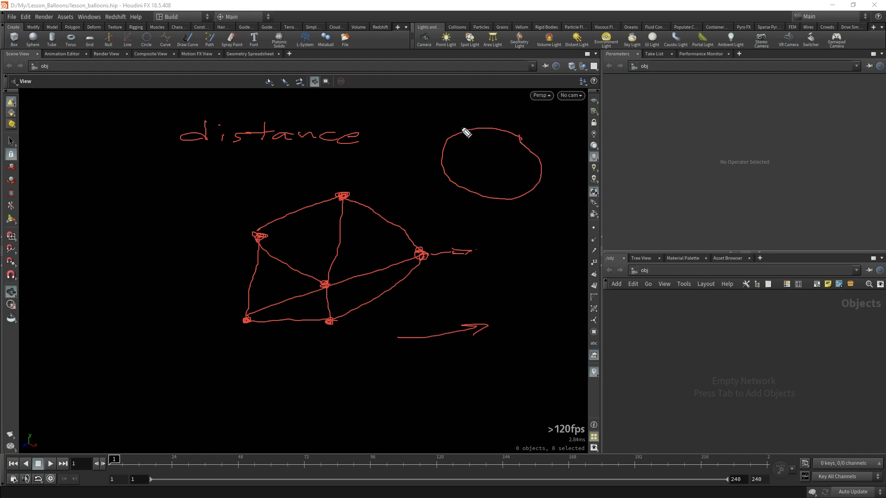
- Dot points on the circle's edge, draw a line across it, and sketch a small triangle beside 'distance'
{"action": "left_click_drag", "start_coordinate": [462, 130], "coordinate": [456, 131]}
{"action": "mouse_move", "coordinate": [446, 177]}
{"action": "left_mouse_down"}
{"action": "mouse_move", "coordinate": [537, 157]}
{"action": "mouse_move", "coordinate": [492, 171]}
{"action": "mouse_move", "coordinate": [476, 190]}
{"action": "mouse_move", "coordinate": [508, 187]}
{"action": "mouse_move", "coordinate": [452, 136]}
{"action": "left_mouse_up"}
{"action": "left_click", "coordinate": [509, 134]}
{"action": "left_click", "coordinate": [522, 193]}
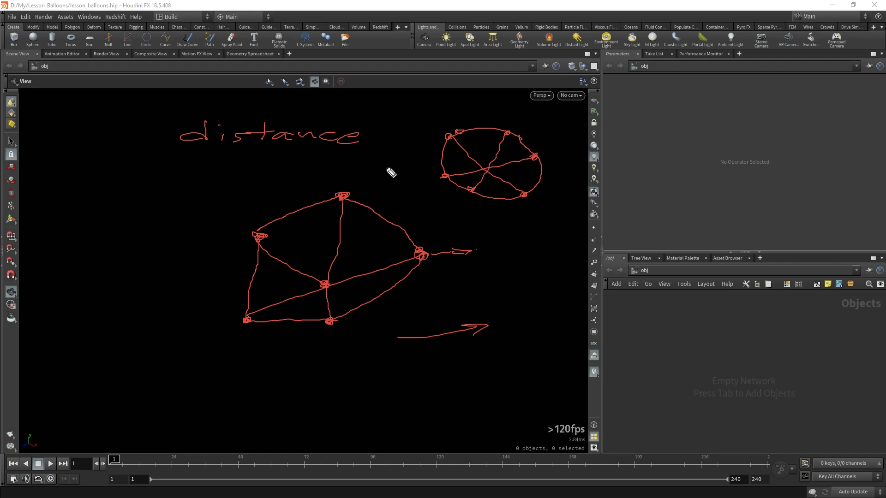
{"action": "mouse_move", "coordinate": [387, 158]}
{"action": "left_mouse_down"}
{"action": "mouse_move", "coordinate": [365, 182]}
{"action": "mouse_move", "coordinate": [394, 168]}
{"action": "mouse_move", "coordinate": [415, 169]}
{"action": "mouse_move", "coordinate": [400, 183]}
{"action": "mouse_move", "coordinate": [416, 161]}
{"action": "left_mouse_up"}
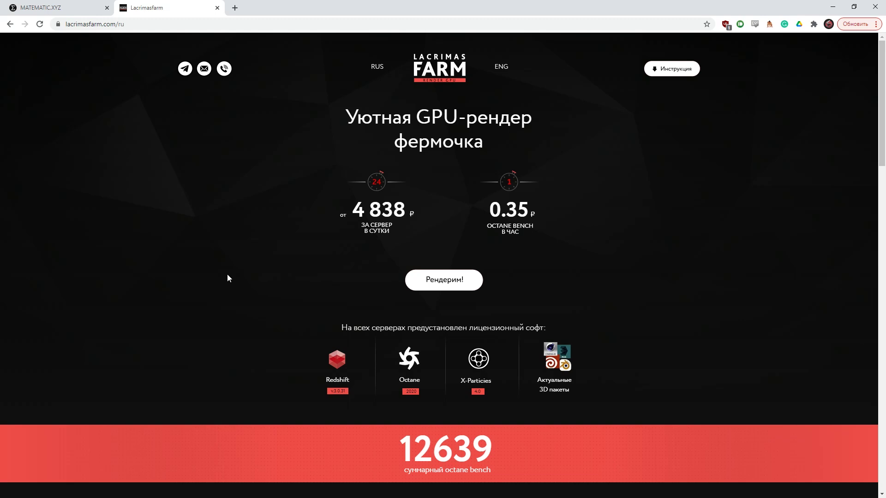
- Switch to the matematic.xyz browser tab
{"action": "key", "text": "ctrl+shift+Tab"}
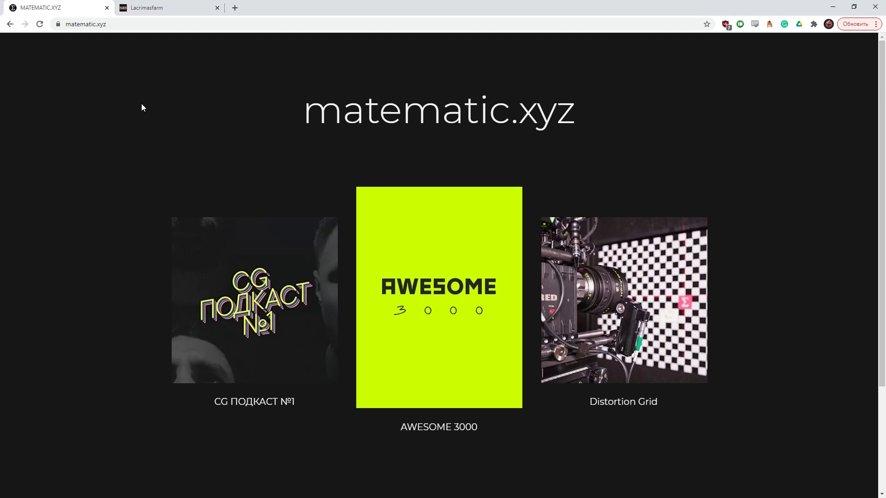
{"action": "left_click", "coordinate": [431, 247]}
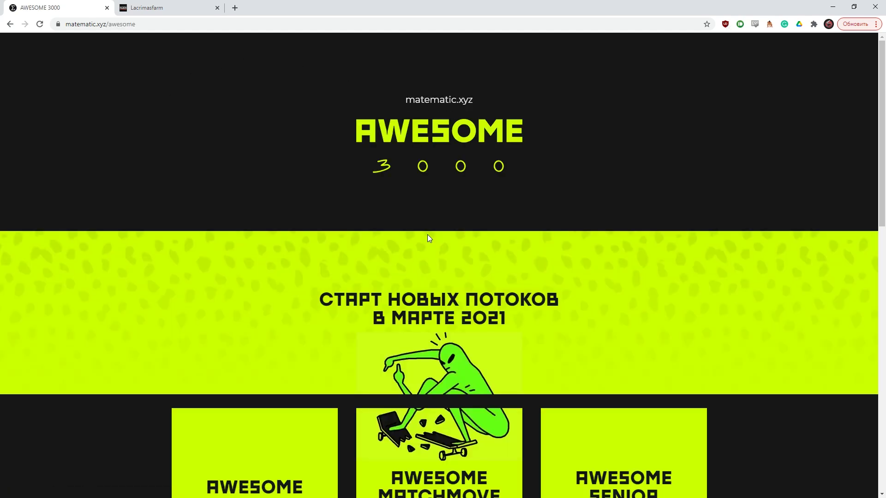
{"action": "scroll", "coordinate": [365, 147], "scroll_direction": "down", "scroll_amount": 3}
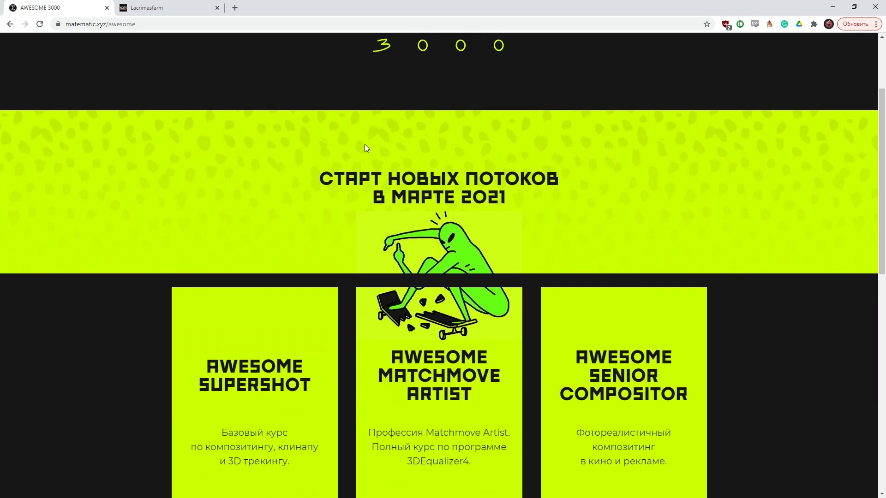
{"action": "scroll", "coordinate": [365, 148], "scroll_direction": "down", "scroll_amount": 1}
{"action": "scroll", "coordinate": [365, 148], "scroll_direction": "down", "scroll_amount": 2}
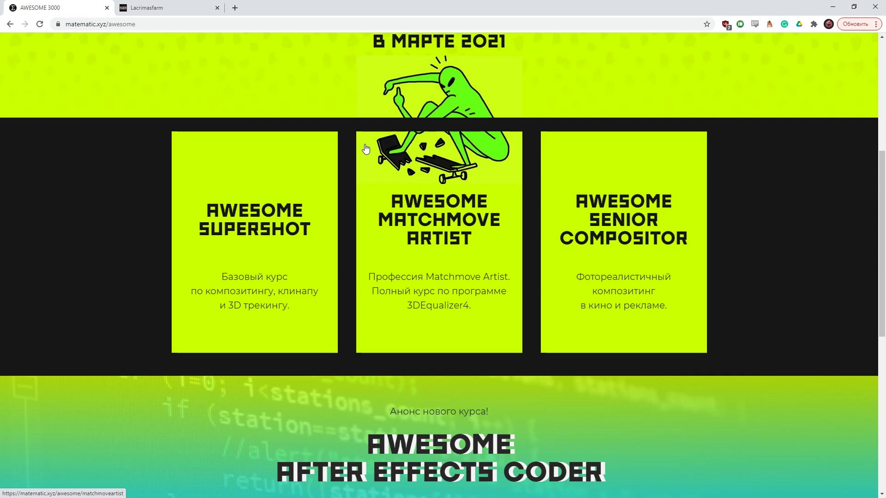
{"action": "scroll", "coordinate": [365, 147], "scroll_direction": "down", "scroll_amount": 5}
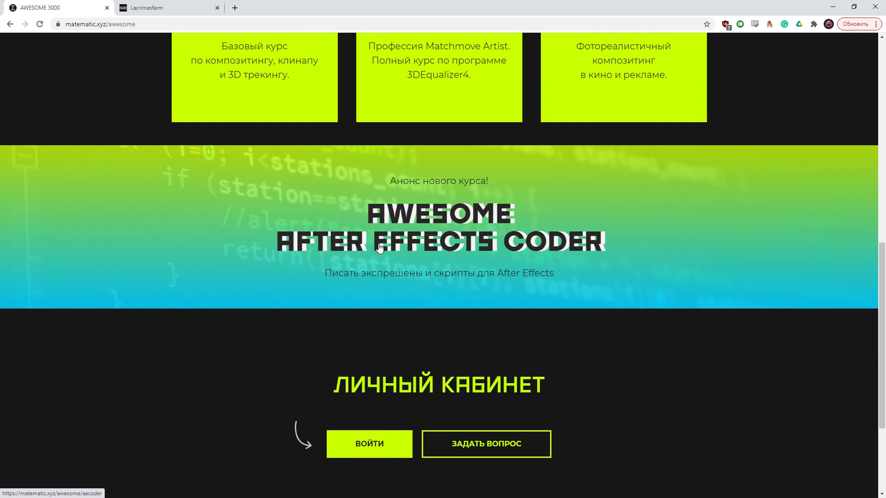
{"action": "scroll", "coordinate": [379, 248], "scroll_direction": "up", "scroll_amount": 1}
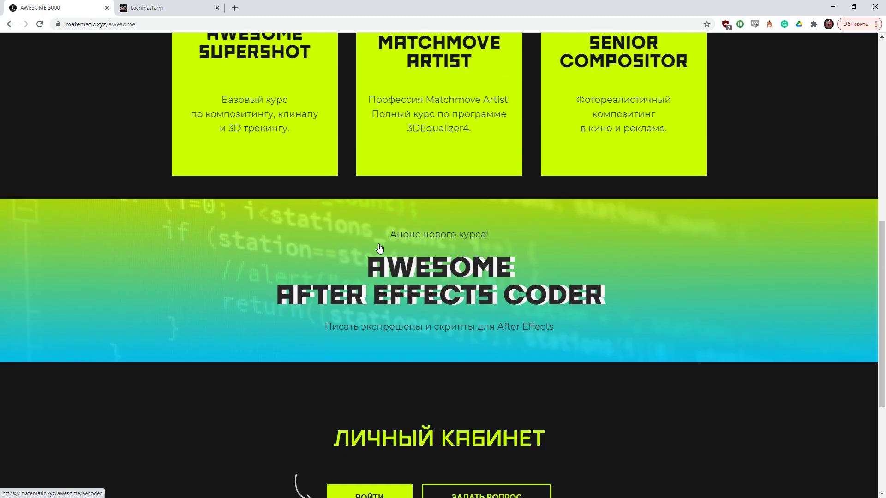
{"action": "scroll", "coordinate": [379, 248], "scroll_direction": "up", "scroll_amount": 9}
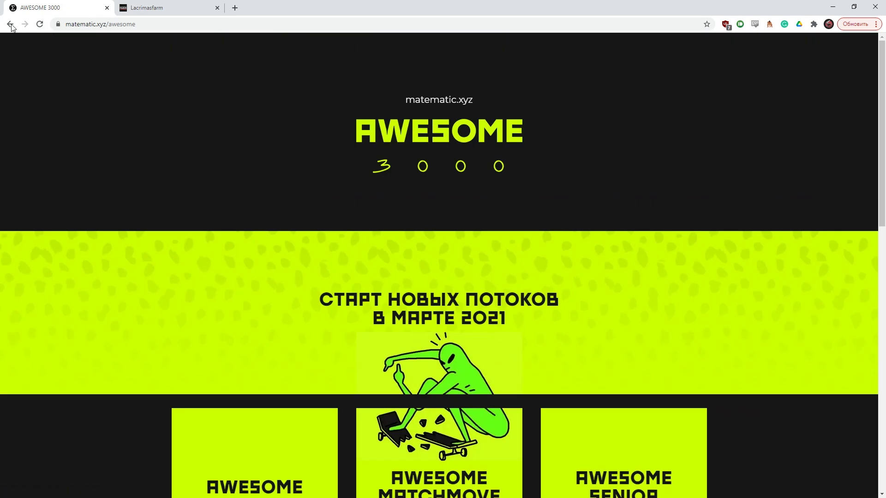
{"action": "left_click", "coordinate": [11, 25]}
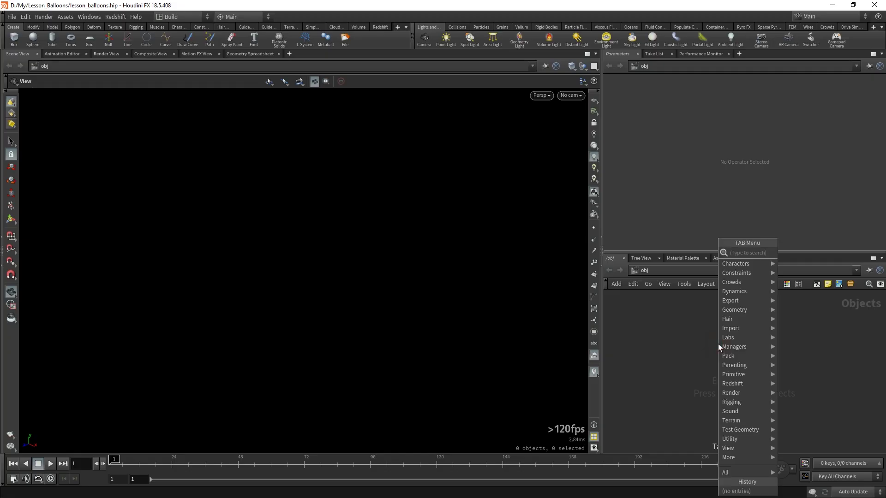
- Create a geo1 geometry object and dive inside it
{"action": "type", "text": "geo"}
{"action": "key", "text": "Return"}
{"action": "left_click", "coordinate": [724, 354]}
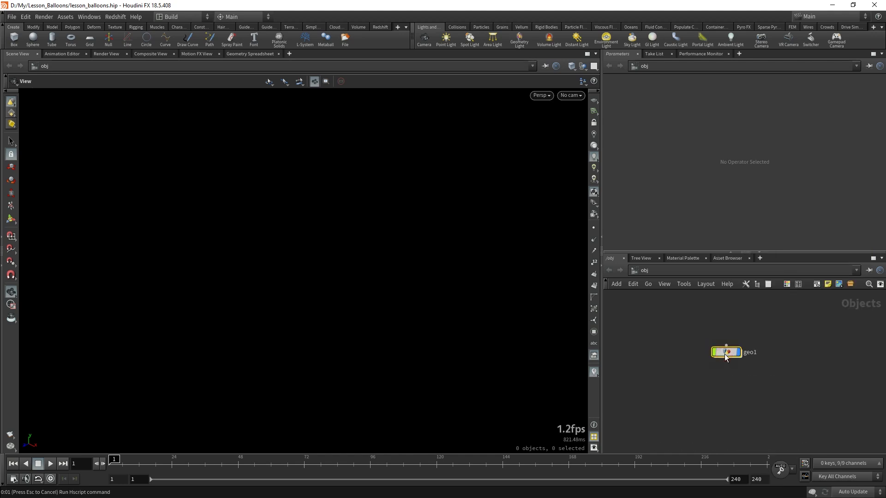
{"action": "double_click", "coordinate": [723, 352]}
- Add a Line node with 10 points and show its points in the viewport
{"action": "key", "text": "Tab"}
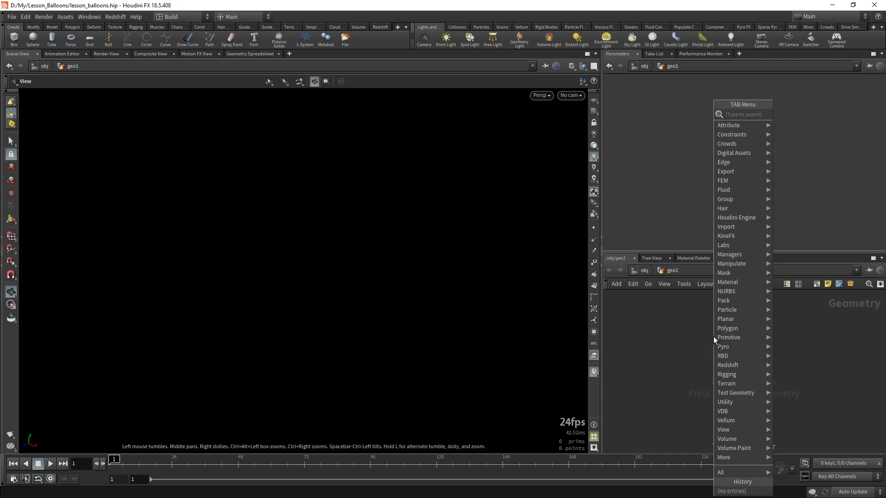
{"action": "type", "text": "line"}
{"action": "key", "text": "Return"}
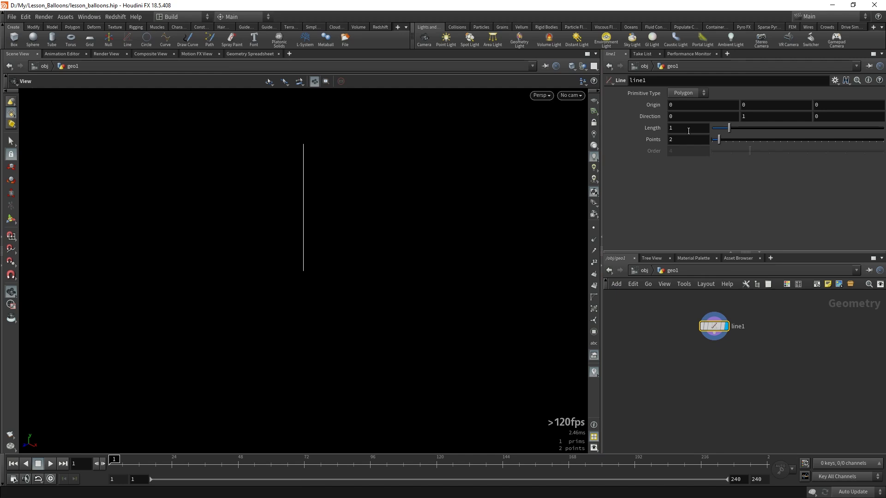
{"action": "left_click", "coordinate": [687, 140]}
{"action": "key", "text": "BackSpace"}
{"action": "type", "text": "10"}
{"action": "key", "text": "Return"}
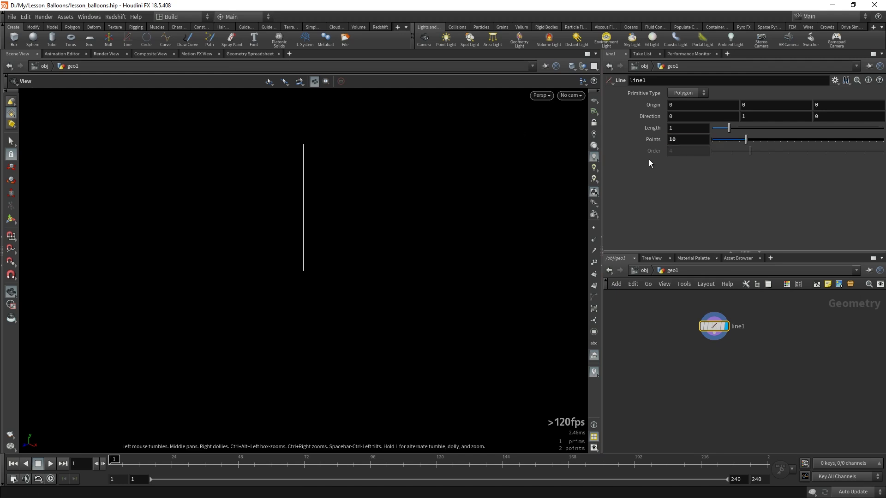
{"action": "left_click", "coordinate": [594, 228]}
{"action": "scroll", "coordinate": [324, 221], "scroll_direction": "up", "scroll_amount": 3}
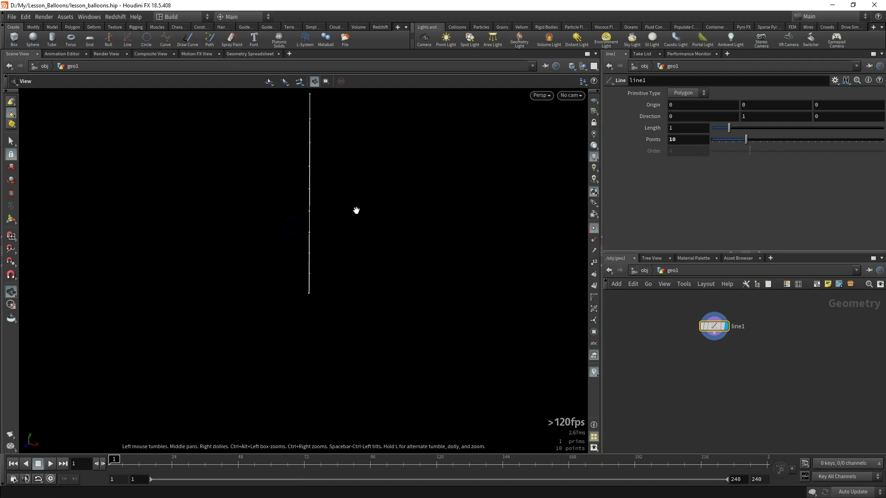
{"action": "middle_click_drag", "start_coordinate": [356, 210], "coordinate": [341, 313]}
{"action": "left_click_drag", "start_coordinate": [341, 313], "coordinate": [333, 300]}
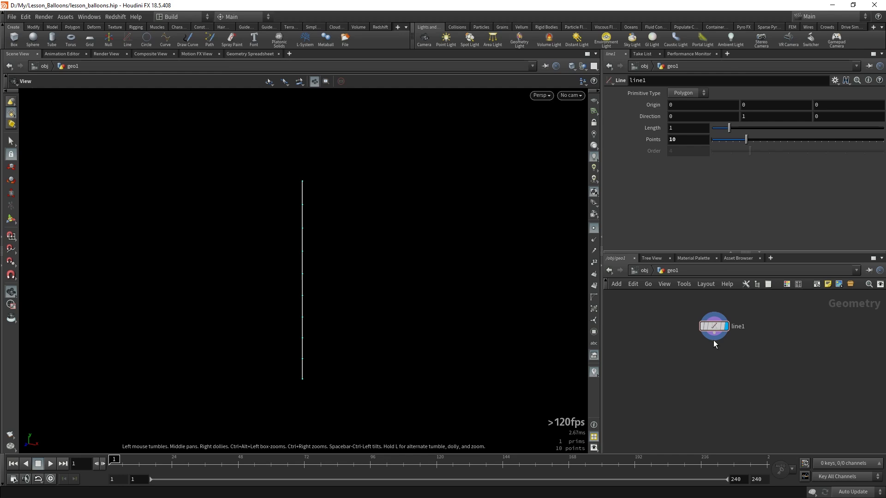
{"action": "key", "text": "Tab"}
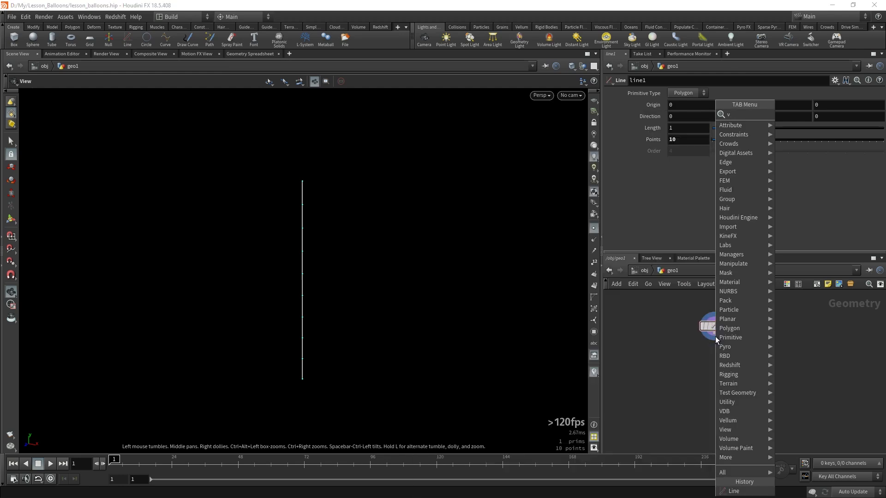
- Place a Vellum Configure Hair node (vellumhair1) directly below line1
{"action": "type", "text": "vellum"}
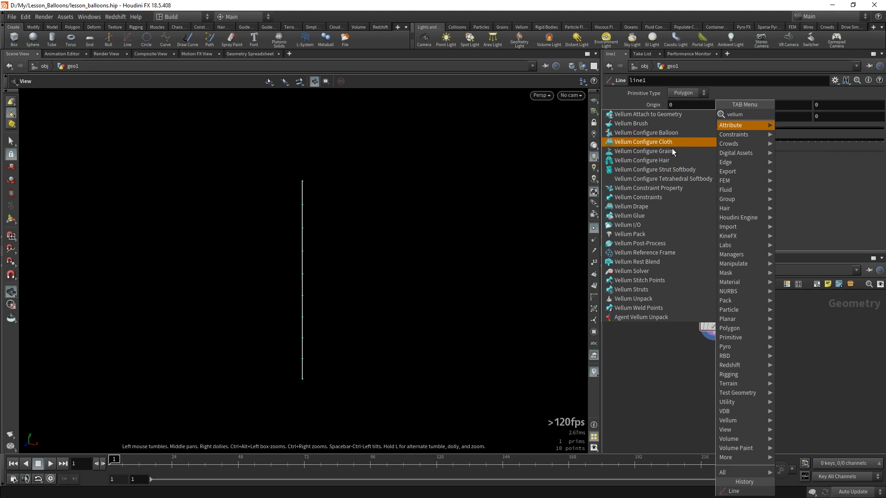
{"action": "left_click", "coordinate": [670, 161]}
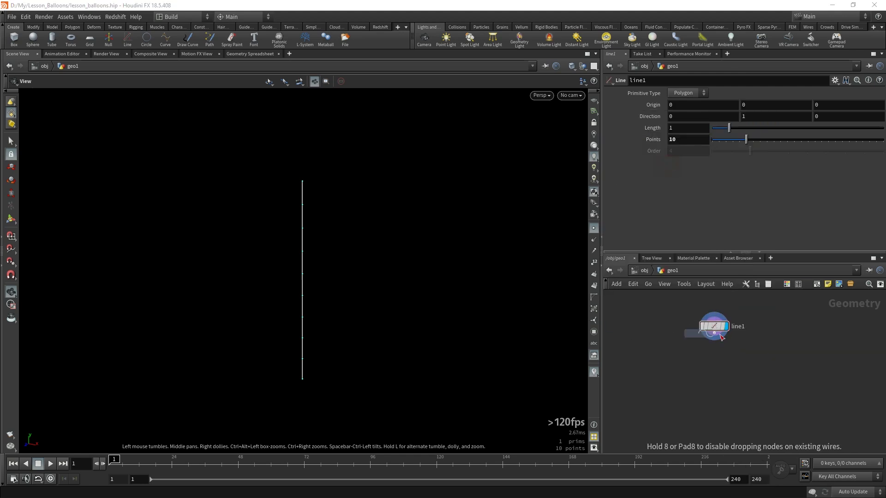
{"action": "left_click", "coordinate": [719, 358]}
{"action": "scroll", "coordinate": [728, 364], "scroll_direction": "up", "scroll_amount": 3}
{"action": "scroll", "coordinate": [728, 365], "scroll_direction": "down", "scroll_amount": 2}
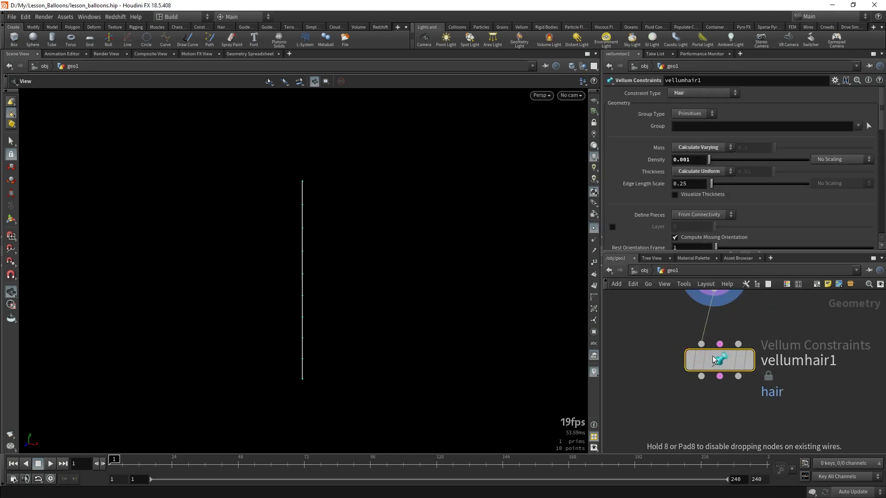
{"action": "scroll", "coordinate": [733, 353], "scroll_direction": "up", "scroll_amount": 3}
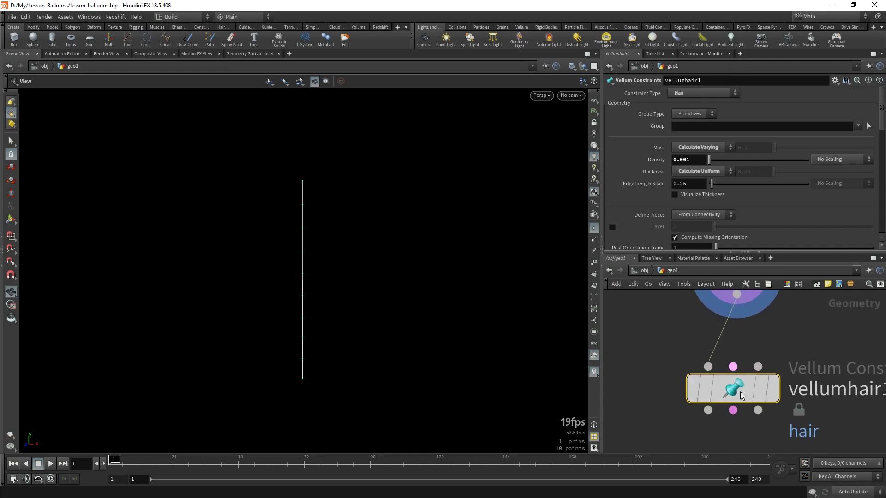
{"action": "mouse_move", "coordinate": [732, 388]}
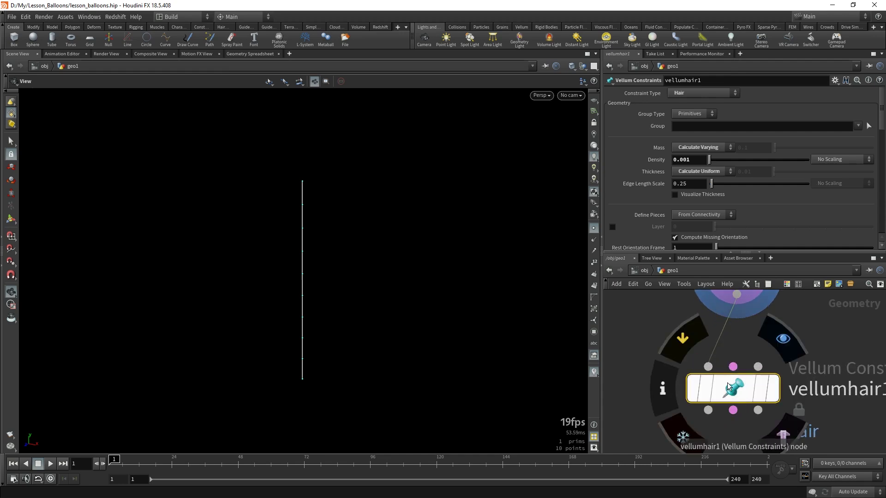
- Nudge line1 right so its wire into vellumhair1 runs straight
{"action": "scroll", "coordinate": [719, 344], "scroll_direction": "down", "scroll_amount": 2}
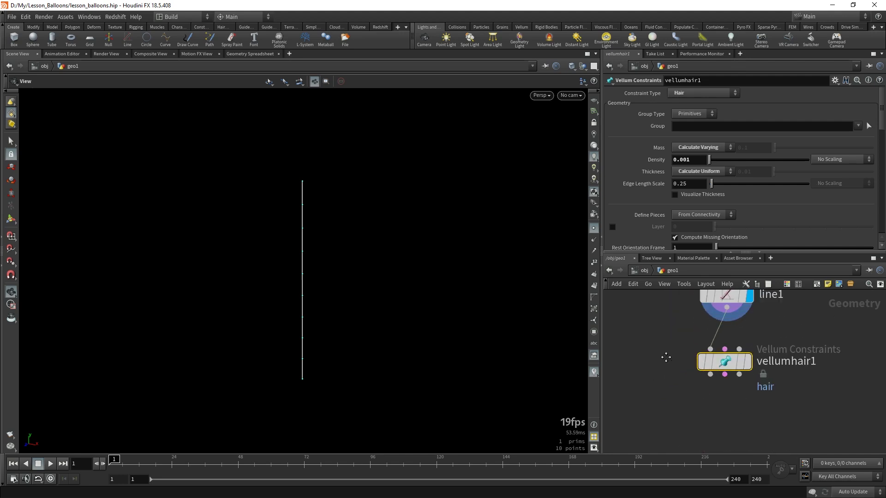
{"action": "middle_click_drag", "start_coordinate": [669, 332], "coordinate": [669, 399]}
{"action": "left_click_drag", "start_coordinate": [700, 329], "coordinate": [707, 328]}
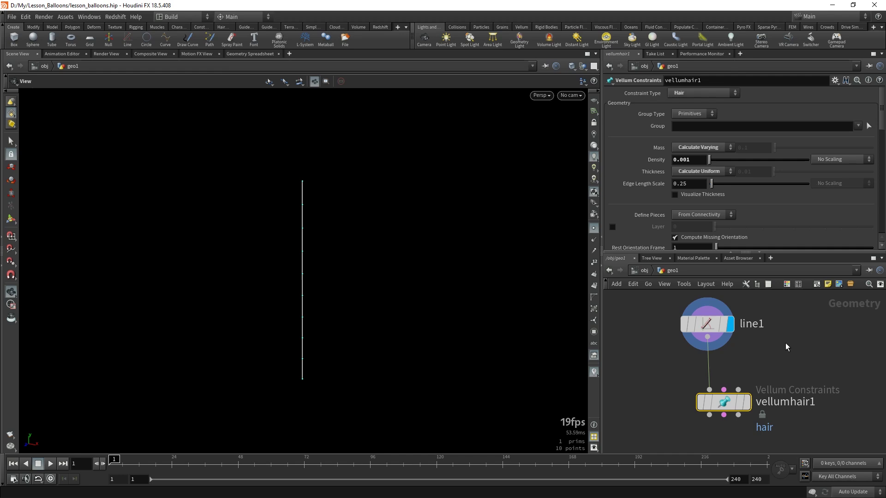
{"action": "middle_click_drag", "start_coordinate": [752, 366], "coordinate": [753, 292]}
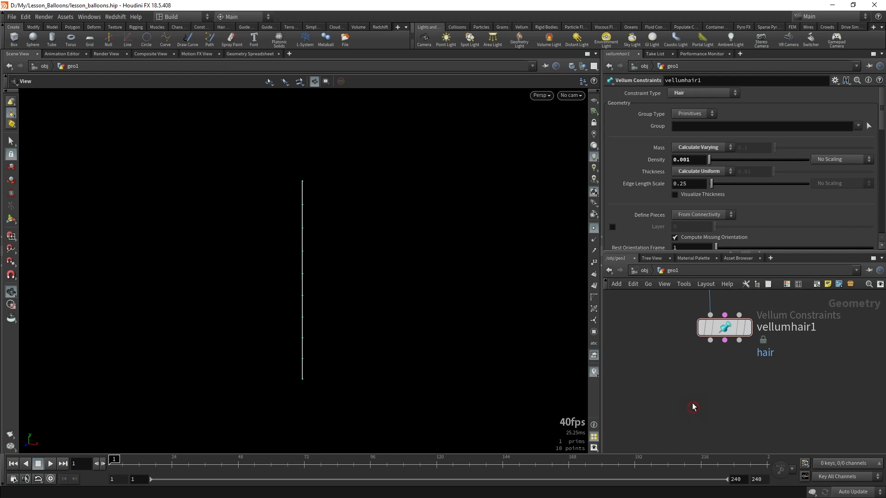
- Add a null1 Null node below vellumhair1
{"action": "key", "text": "Tab"}
{"action": "type", "text": "nul"}
{"action": "key", "text": "Return"}
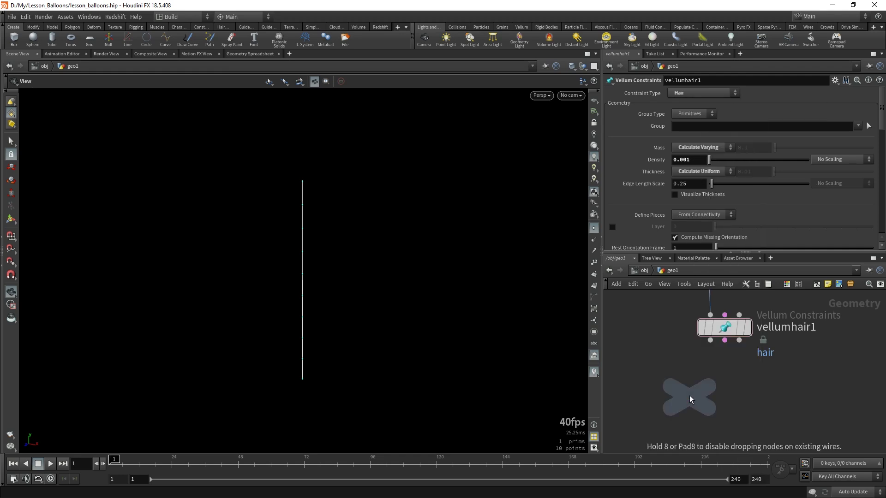
{"action": "left_click", "coordinate": [689, 395]}
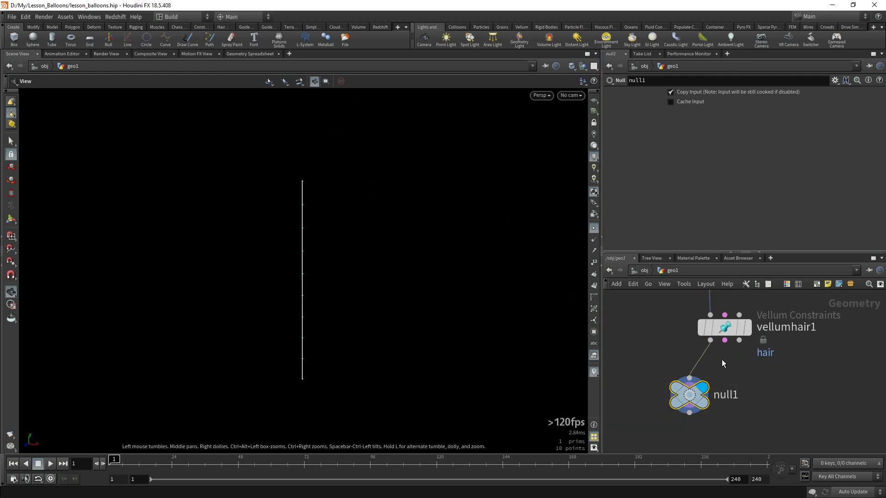
- Compare line1's and null1's point attributes in the Geometry Spreadsheet
{"action": "left_click", "coordinate": [244, 54]}
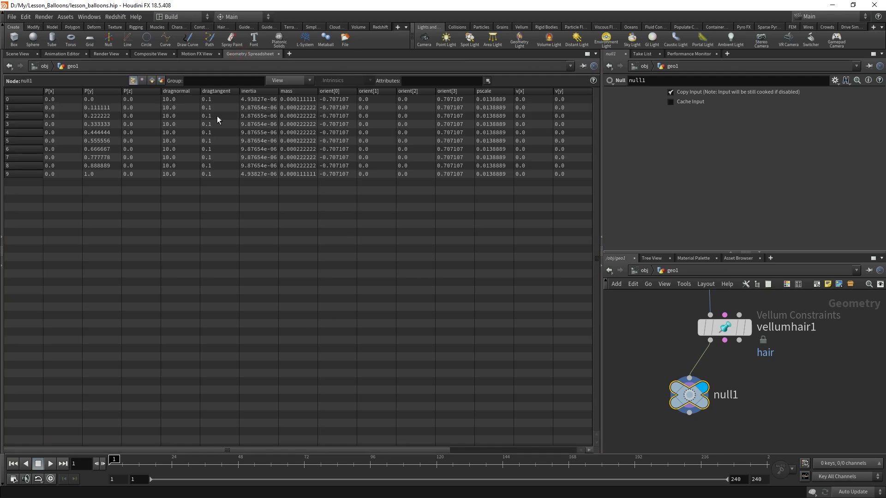
{"action": "middle_click_drag", "start_coordinate": [653, 332], "coordinate": [650, 409]}
{"action": "left_click_drag", "start_coordinate": [741, 356], "coordinate": [669, 309]}
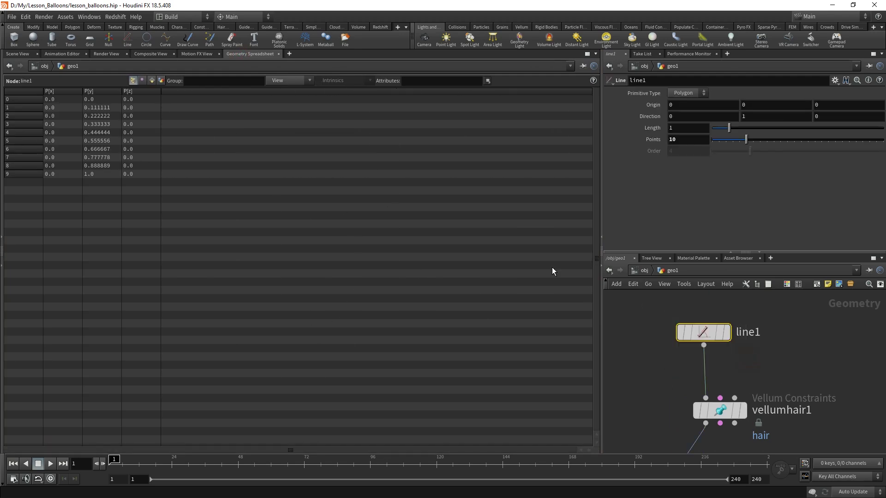
{"action": "left_click", "coordinate": [149, 82]}
{"action": "middle_click_drag", "start_coordinate": [670, 386], "coordinate": [705, 275]}
{"action": "left_click_drag", "start_coordinate": [657, 356], "coordinate": [784, 415]}
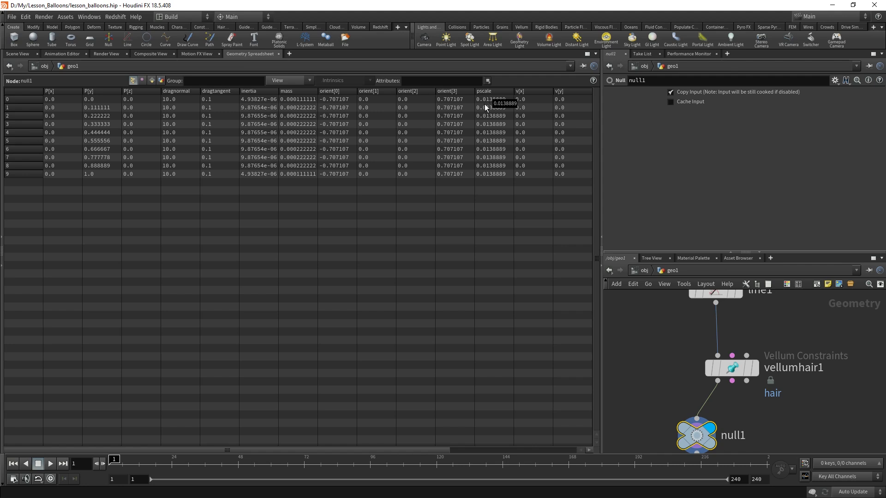
{"action": "left_click", "coordinate": [18, 54]}
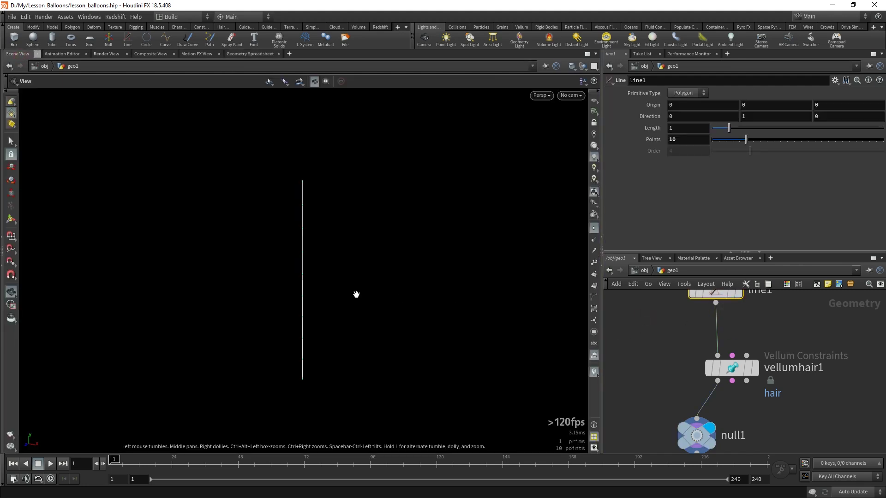
{"action": "left_click", "coordinate": [245, 57]}
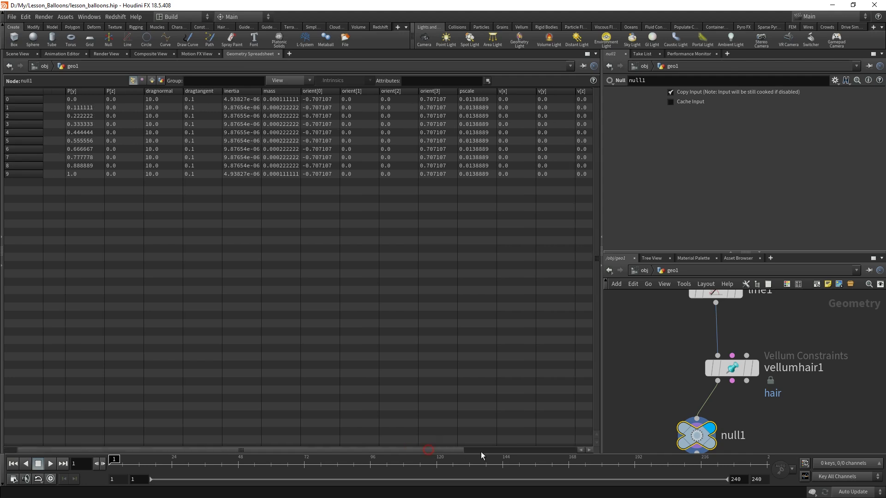
- Scroll the spreadsheet to null1's zero v and w columns, then pan back to line1
{"action": "left_click_drag", "start_coordinate": [481, 452], "coordinate": [528, 455]}
{"action": "scroll", "coordinate": [508, 149], "scroll_direction": "right", "scroll_amount": 2}
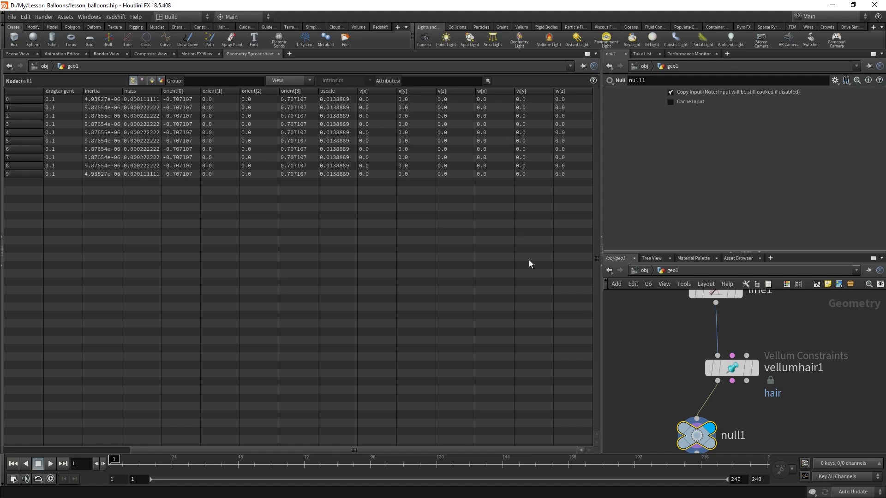
{"action": "middle_click_drag", "start_coordinate": [667, 341], "coordinate": [636, 381]}
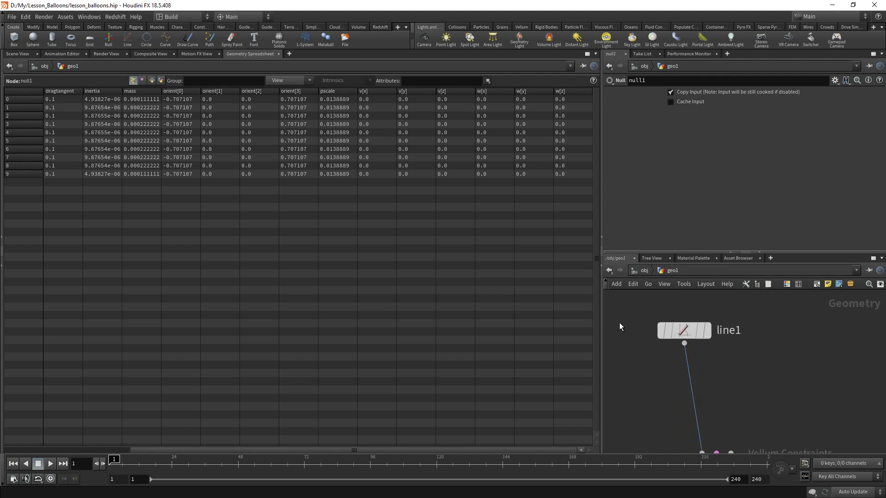
- Insert a Point Velocity node on the wire between line1 and vellumhair1
{"action": "middle_click_drag", "start_coordinate": [768, 402], "coordinate": [775, 362]}
{"action": "key", "text": "Tab"}
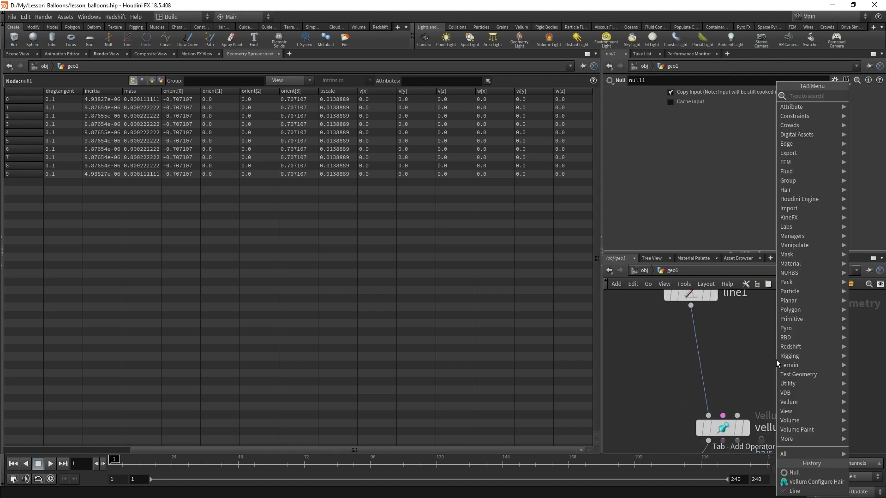
{"action": "type", "text": "ve"}
{"action": "type", "text": "lo"}
{"action": "left_click", "coordinate": [714, 95]}
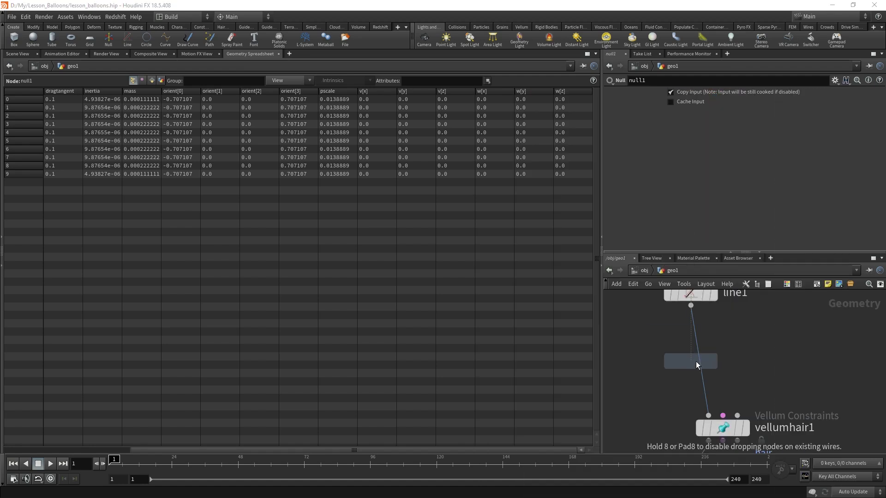
{"action": "left_click", "coordinate": [695, 362]}
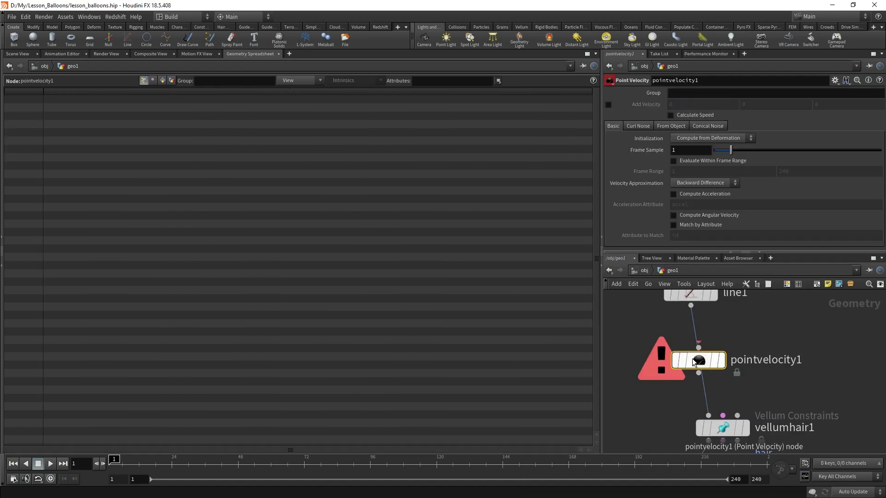
- Enable Add Velocity with X = 1 and check null1's v[x] reads 1.0
{"action": "left_click", "coordinate": [608, 105]}
{"action": "left_click", "coordinate": [688, 106]}
{"action": "type", "text": "1"}
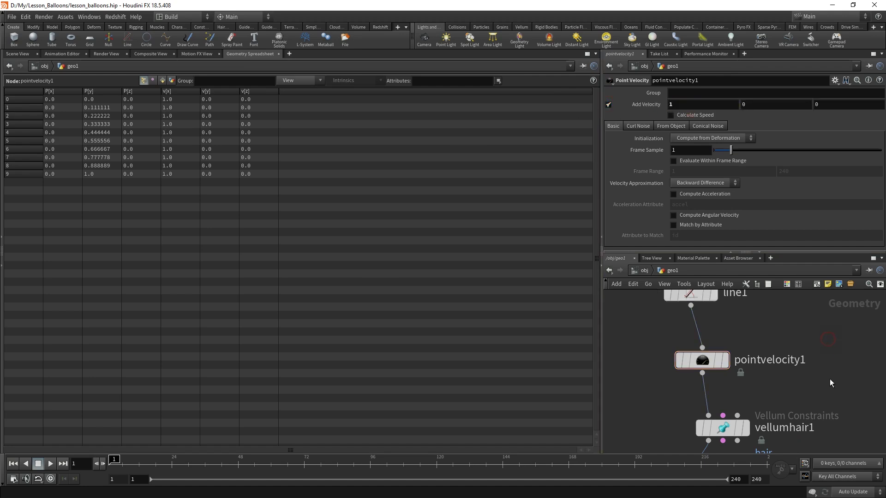
{"action": "middle_click_drag", "start_coordinate": [684, 460], "coordinate": [693, 367]}
{"action": "left_click", "coordinate": [696, 393]}
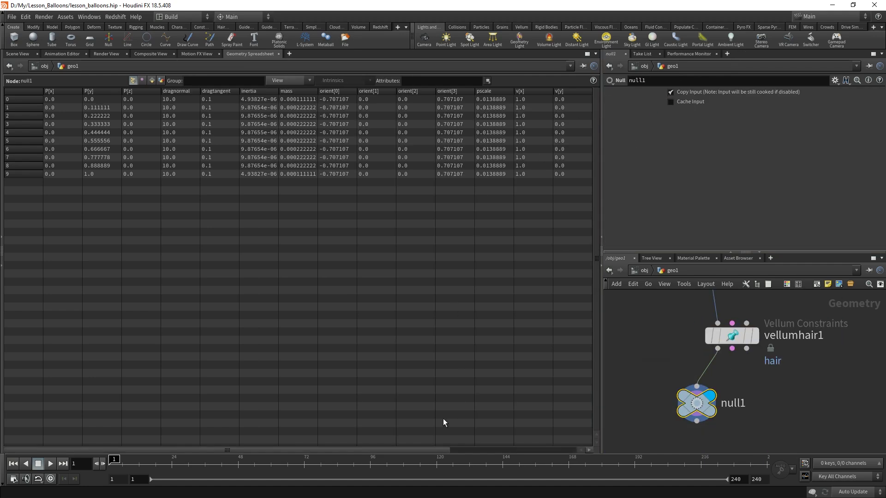
{"action": "left_click_drag", "start_coordinate": [423, 451], "coordinate": [553, 451]}
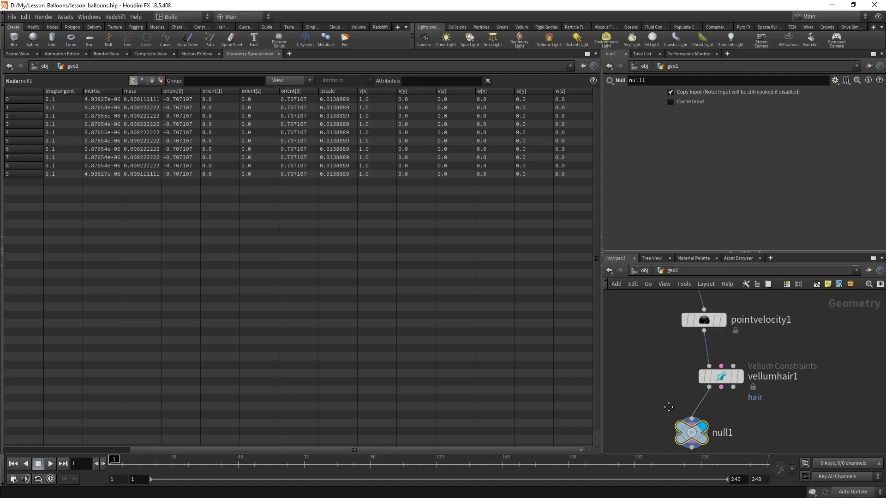
- Align line1 so its wire into pointvelocity1 runs straight
{"action": "middle_click_drag", "start_coordinate": [667, 304], "coordinate": [647, 366]}
{"action": "left_click", "coordinate": [695, 343]}
{"action": "middle_click_drag", "start_coordinate": [736, 328], "coordinate": [751, 367]}
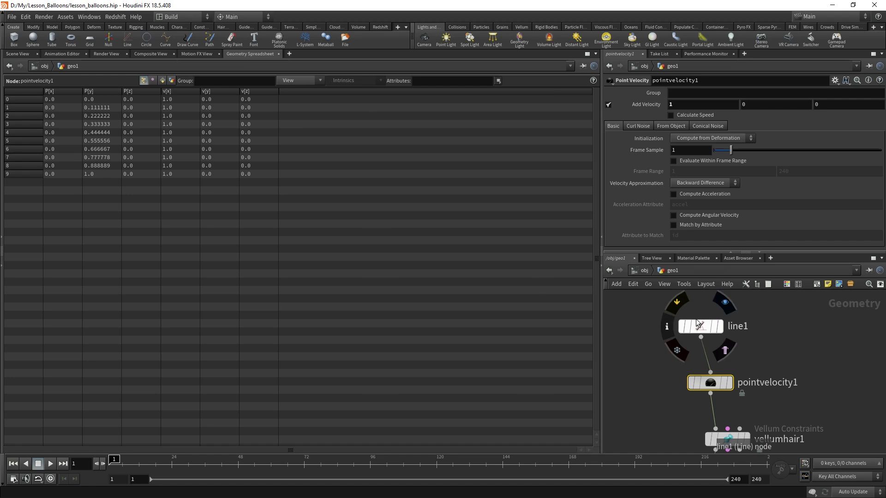
{"action": "left_click_drag", "start_coordinate": [701, 326], "coordinate": [709, 328]}
{"action": "middle_click_drag", "start_coordinate": [757, 371], "coordinate": [738, 337]}
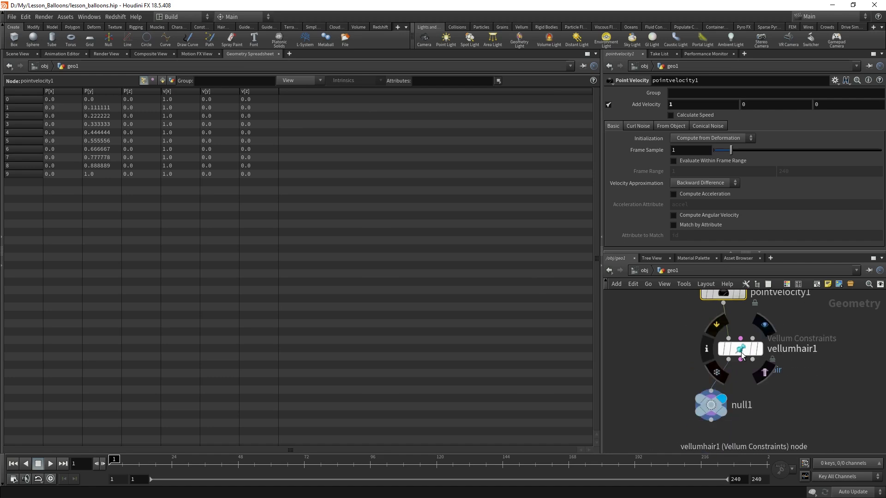
- Select null1 and view its detail attributes in the spreadsheet
{"action": "left_click_drag", "start_coordinate": [723, 355], "coordinate": [740, 394]}
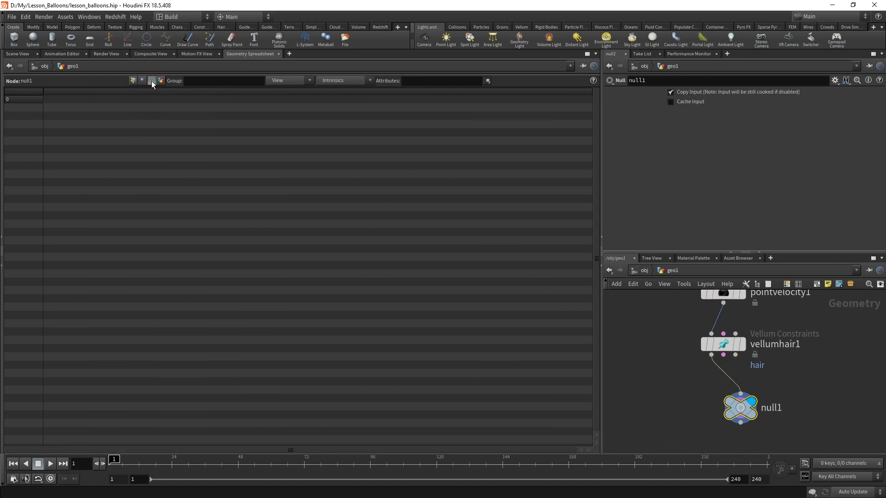
{"action": "left_click", "coordinate": [143, 80]}
{"action": "left_click", "coordinate": [160, 81]}
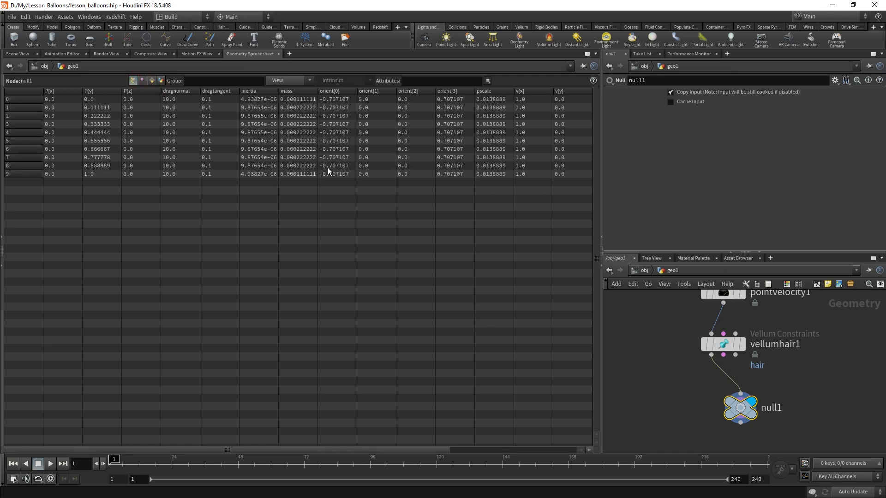
{"action": "middle_click_drag", "start_coordinate": [694, 411], "coordinate": [665, 373]}
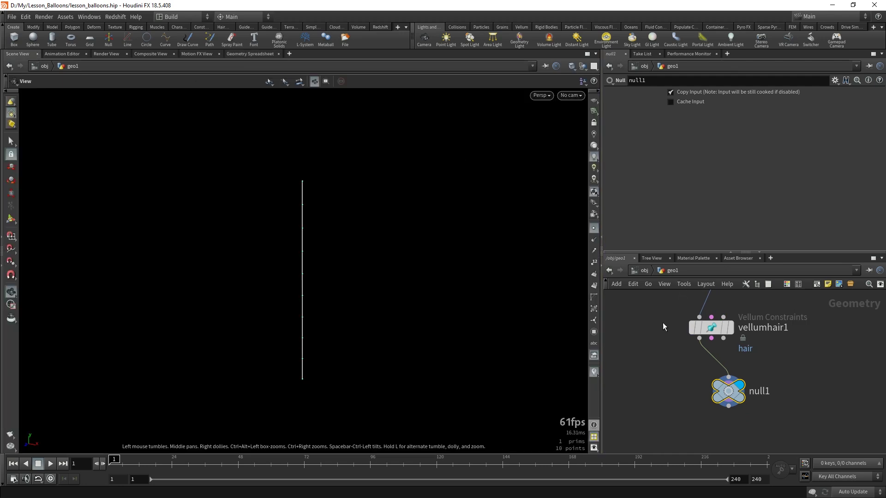
- Connect null1 to vellumhair1's constraint output and select it
{"action": "middle_click_drag", "start_coordinate": [662, 322], "coordinate": [652, 392]}
{"action": "left_click", "coordinate": [702, 310]}
{"action": "middle_click_drag", "start_coordinate": [711, 415], "coordinate": [691, 333]}
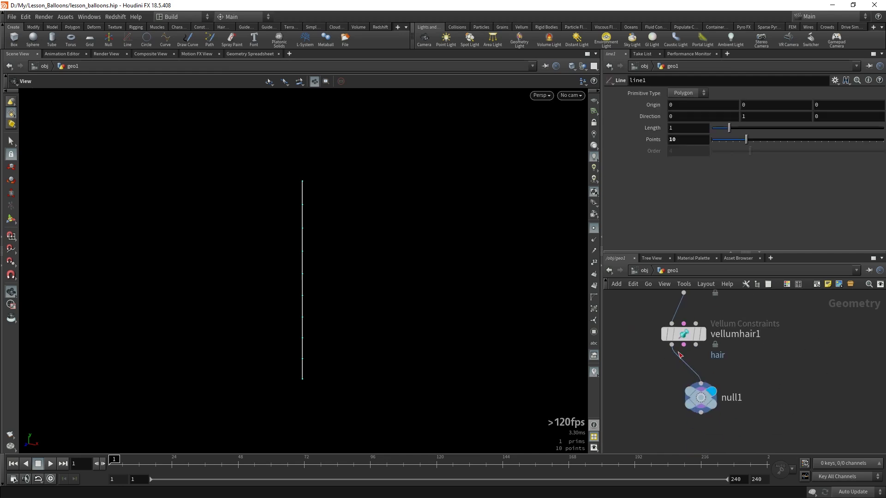
{"action": "left_click_drag", "start_coordinate": [683, 344], "coordinate": [695, 389]}
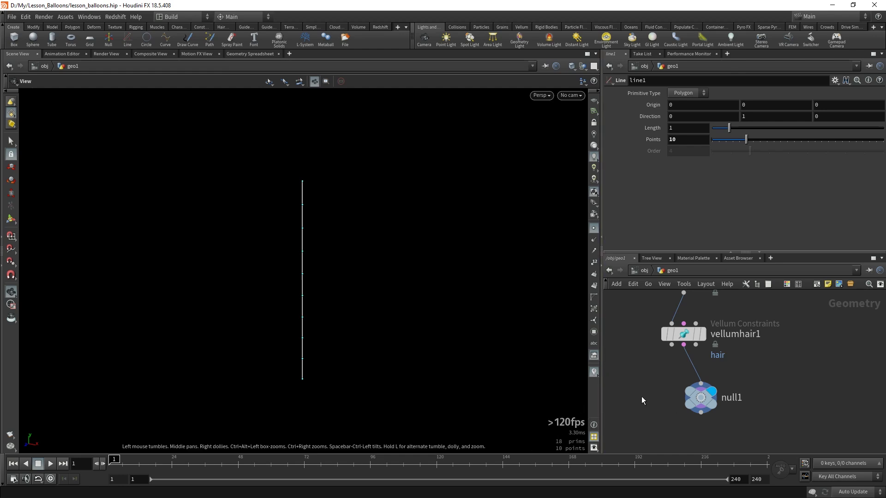
{"action": "left_click", "coordinate": [700, 403]}
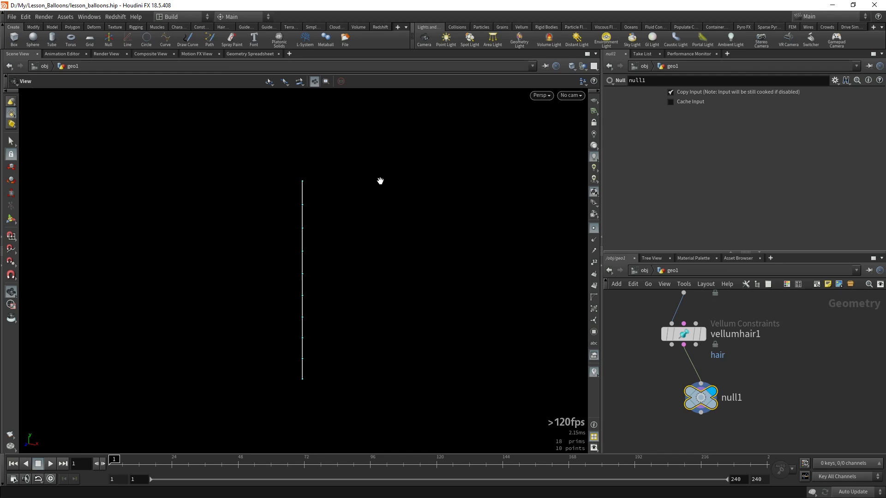
- Review vellumhair1's parameters, then reselect null1
{"action": "left_click", "coordinate": [671, 335]}
{"action": "scroll", "coordinate": [784, 371], "scroll_direction": "down", "scroll_amount": 3}
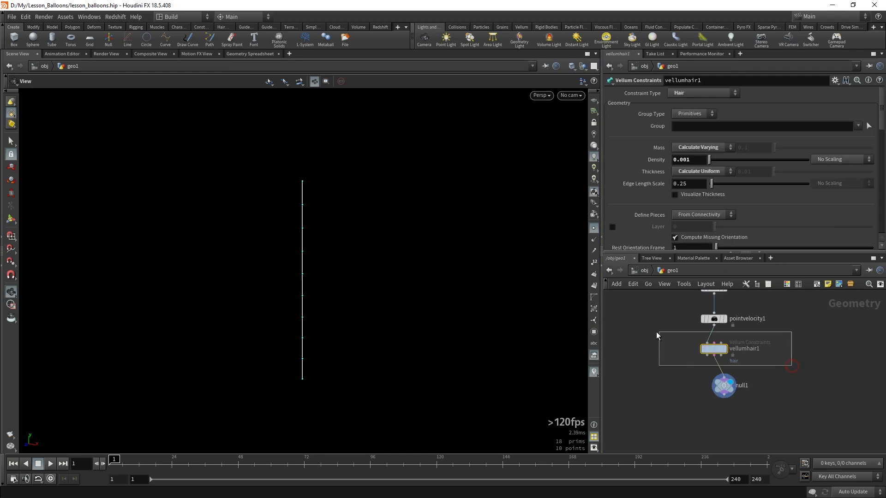
{"action": "scroll", "coordinate": [761, 367], "scroll_direction": "up", "scroll_amount": 3}
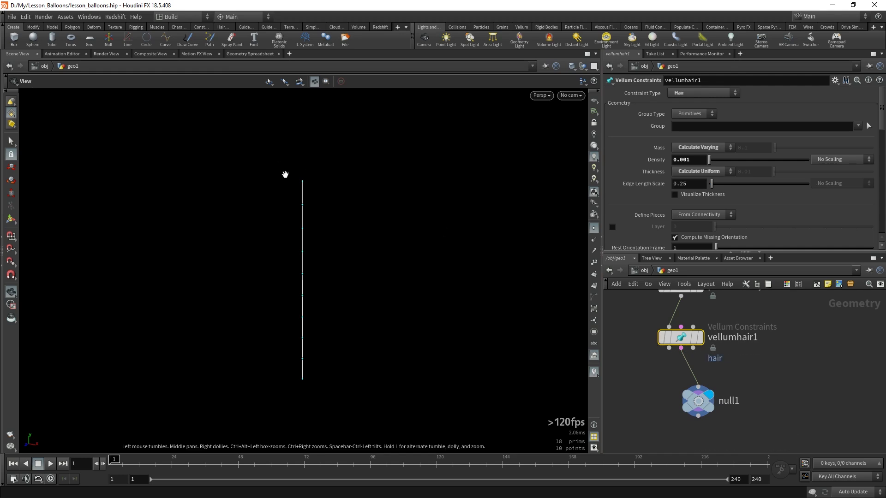
{"action": "left_click", "coordinate": [693, 403]}
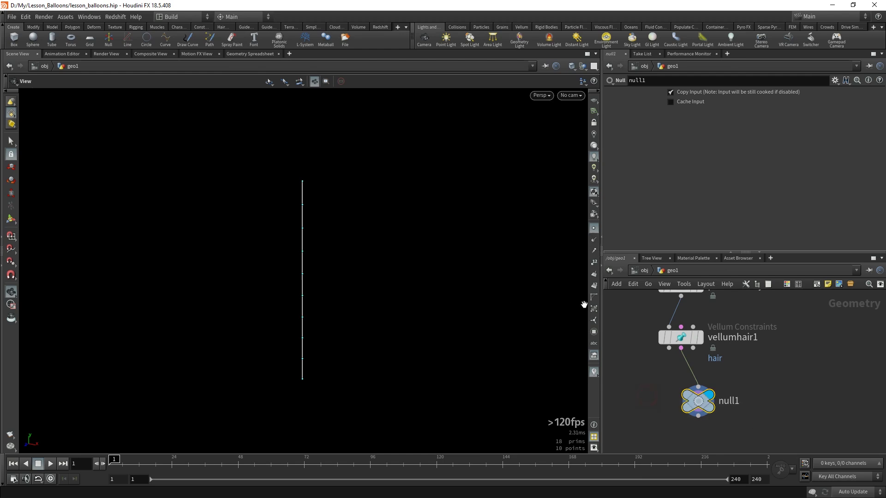
- Display point numbers on the hair line and list null1's ten point positions
{"action": "left_click", "coordinate": [594, 286]}
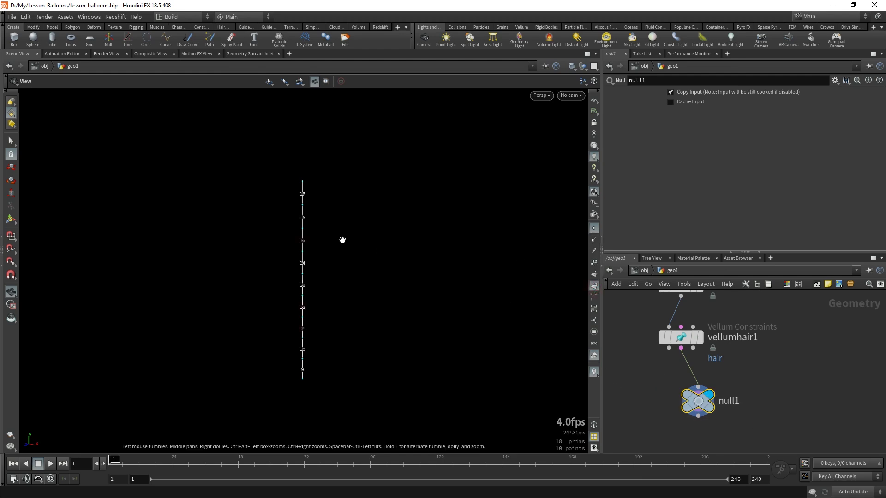
{"action": "left_click_drag", "start_coordinate": [346, 316], "coordinate": [403, 318]}
{"action": "scroll", "coordinate": [660, 430], "scroll_direction": "down", "scroll_amount": 1}
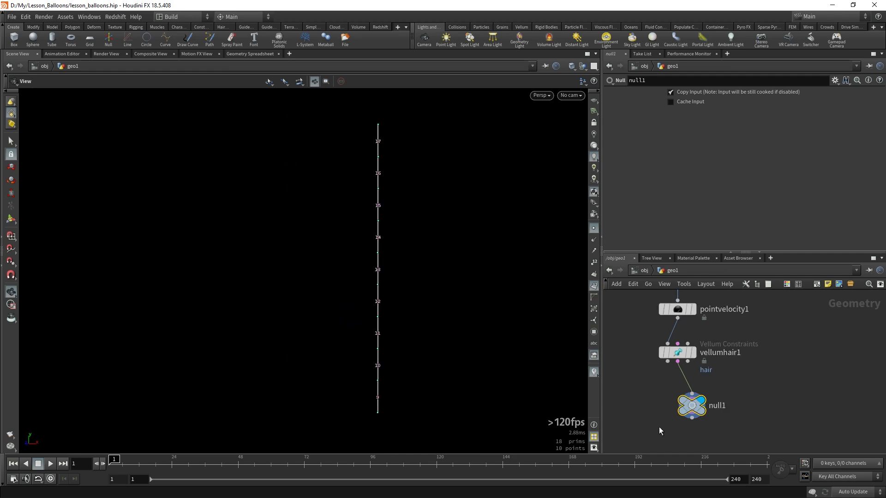
{"action": "middle_click_drag", "start_coordinate": [660, 431], "coordinate": [655, 384]}
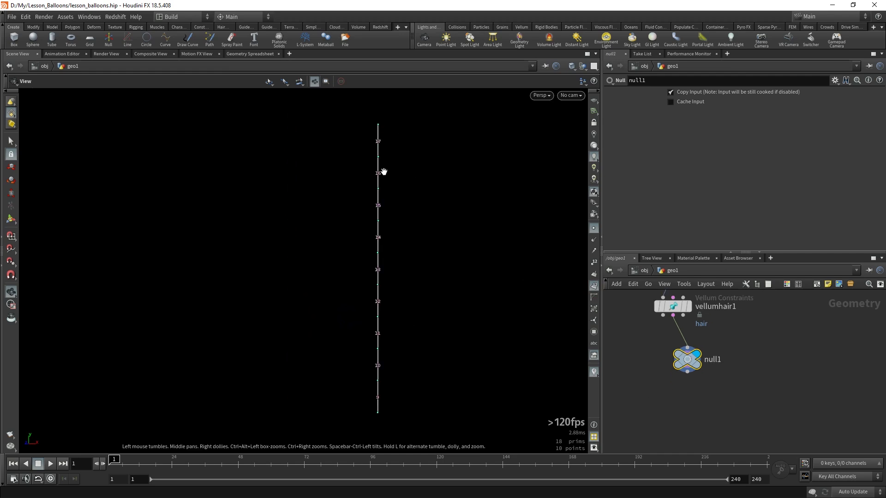
{"action": "left_click_drag", "start_coordinate": [724, 383], "coordinate": [647, 347]}
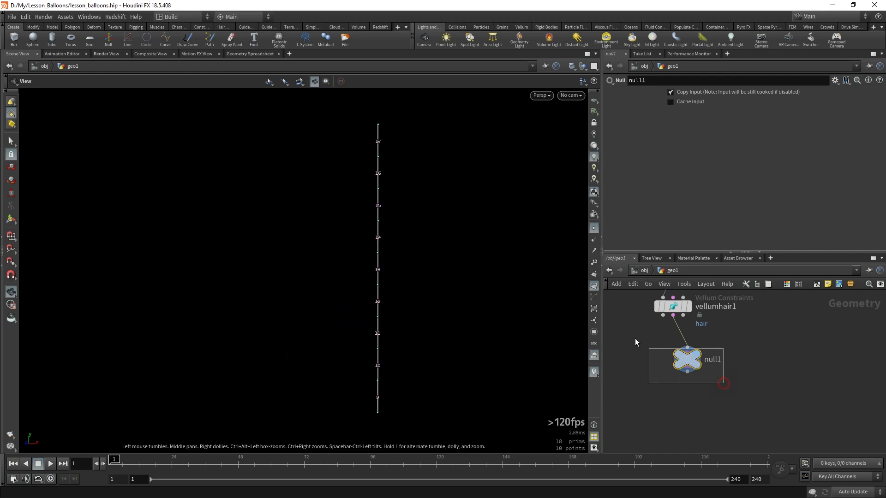
{"action": "left_click", "coordinate": [233, 54]}
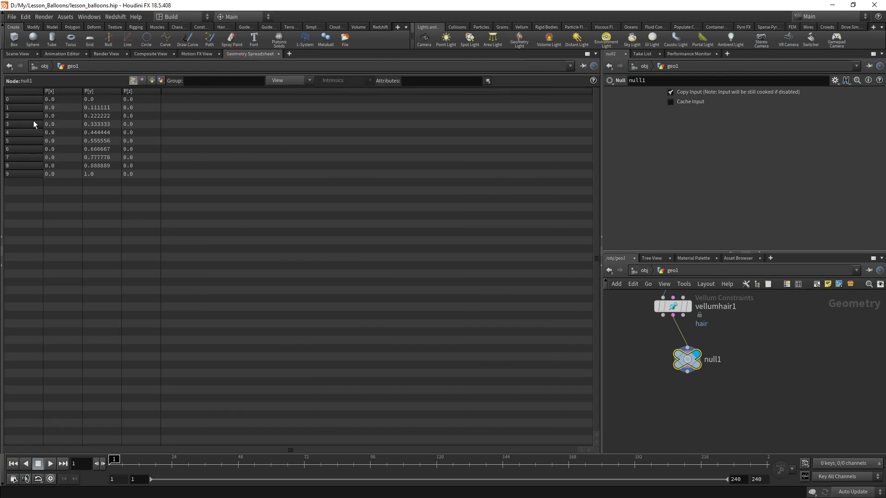
- Show null1's 18 constraint primitives and widen the type and stiffness columns
{"action": "left_click", "coordinate": [151, 80]}
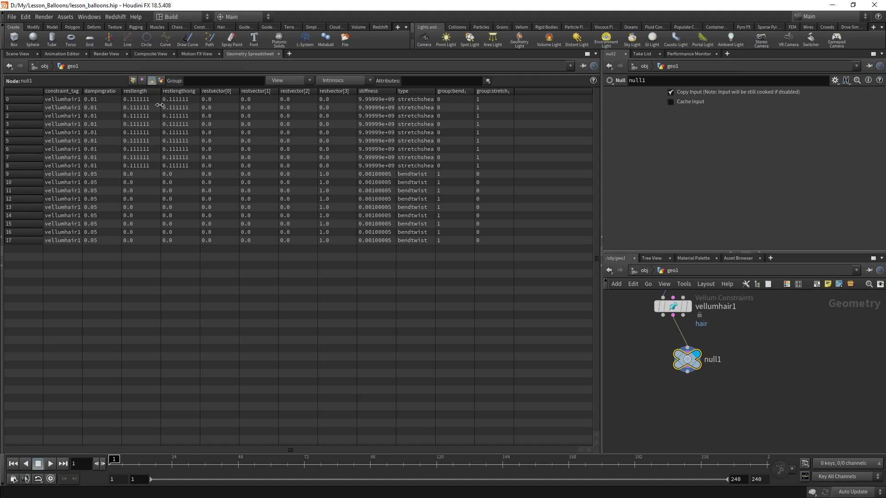
{"action": "double_click", "coordinate": [122, 174]}
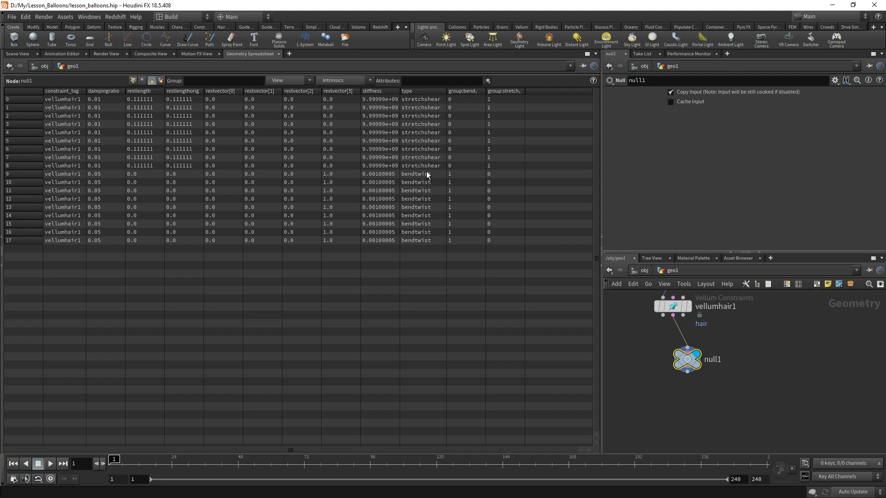
{"action": "left_click_drag", "start_coordinate": [399, 96], "coordinate": [407, 96]}
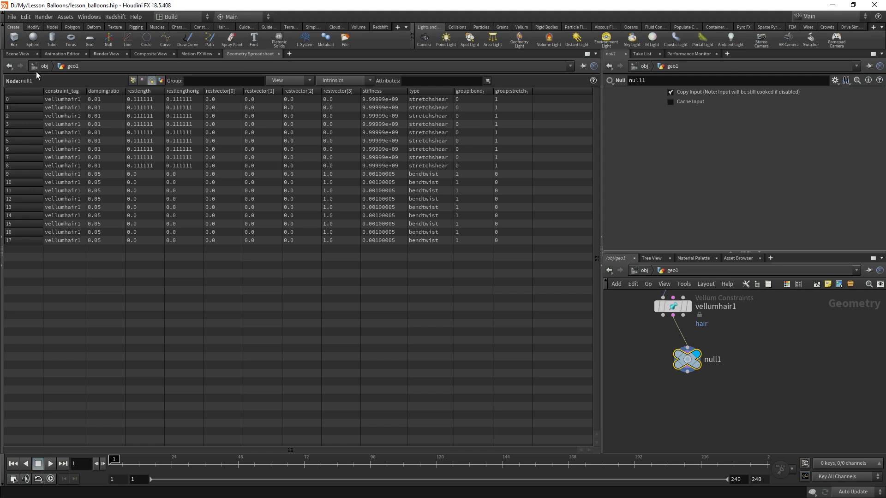
- Compare vellumhair1's Hair constraint settings with null1's constraint data in the spreadsheet
{"action": "left_click", "coordinate": [18, 54]}
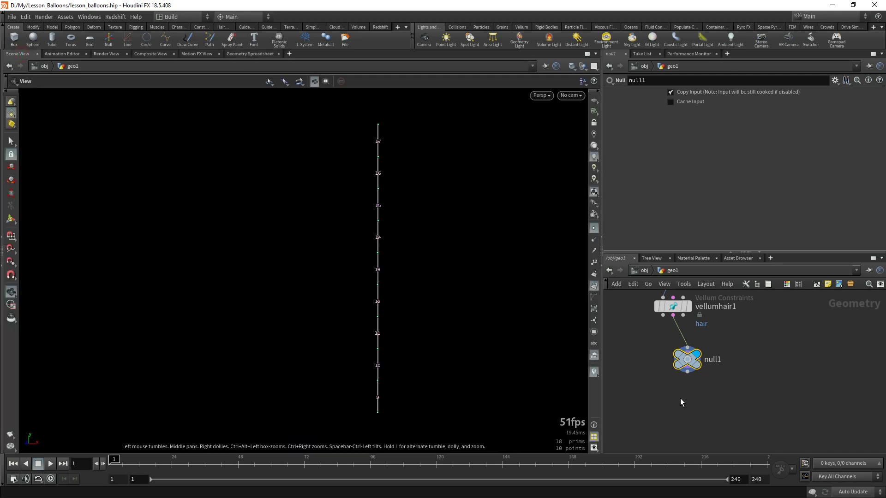
{"action": "middle_click_drag", "start_coordinate": [747, 350], "coordinate": [771, 399]}
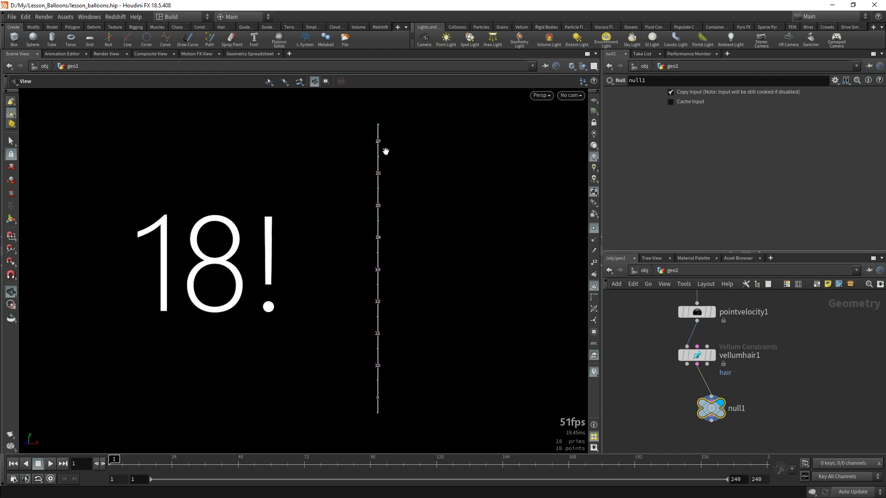
{"action": "left_click", "coordinate": [692, 355]}
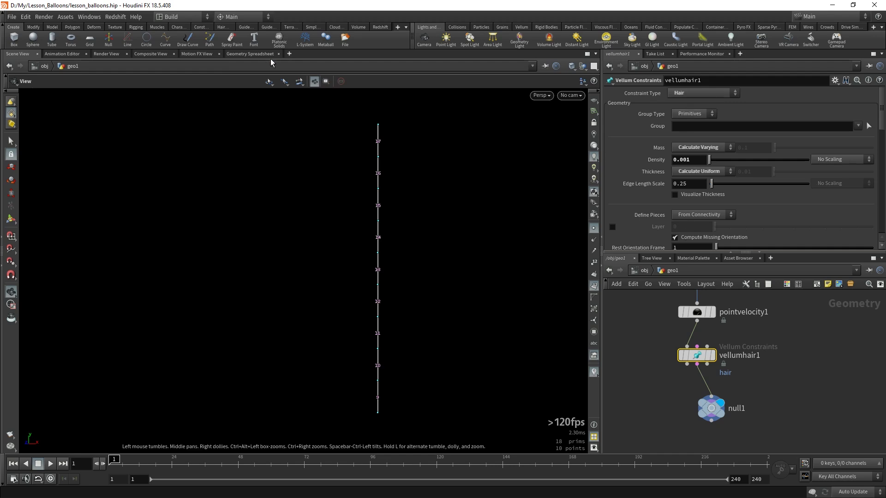
{"action": "left_click", "coordinate": [257, 54]}
{"action": "left_click", "coordinate": [711, 408]}
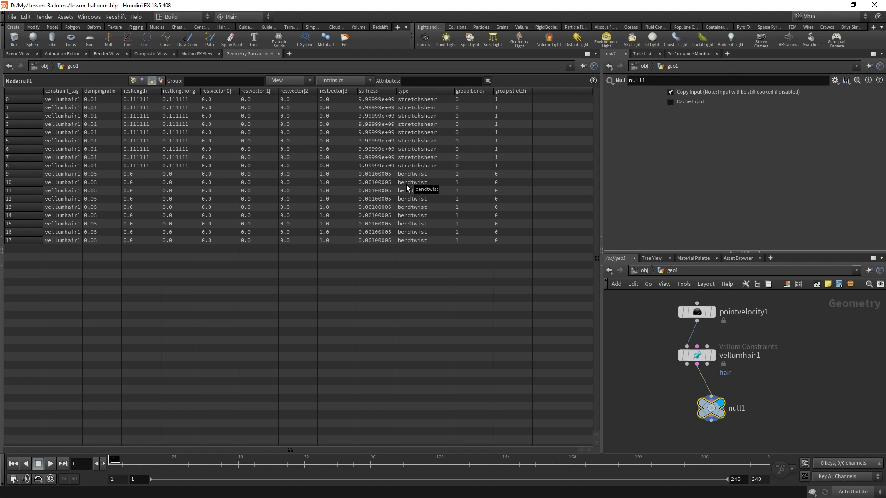
- Return to the 3D scene view and zoom in on the numbered hair curve
{"action": "left_click", "coordinate": [17, 54]}
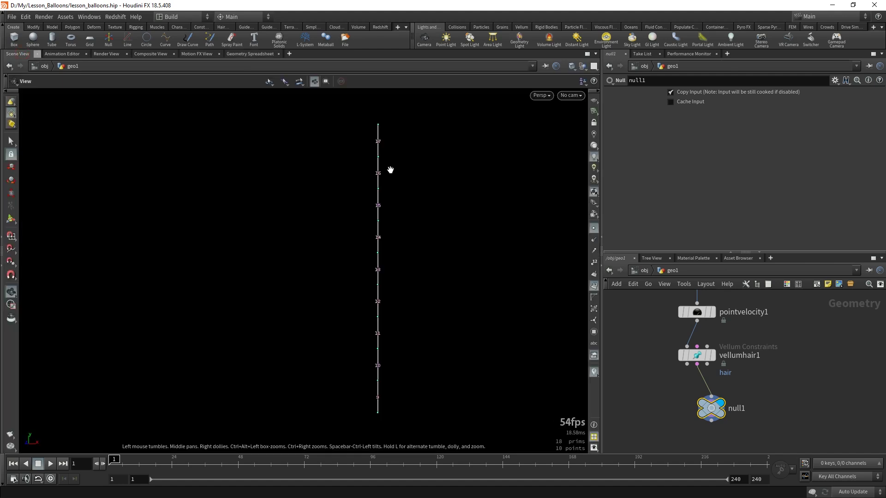
{"action": "scroll", "coordinate": [362, 143], "scroll_direction": "up", "scroll_amount": 2}
{"action": "scroll", "coordinate": [438, 134], "scroll_direction": "up", "scroll_amount": 2}
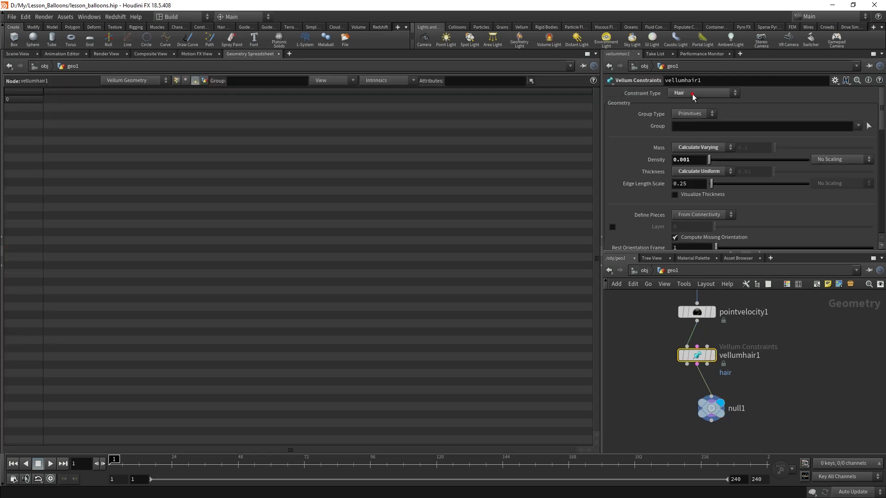
- Check vellumhair1's constraint type list, keeping it set to Hair
{"action": "left_click", "coordinate": [692, 93]}
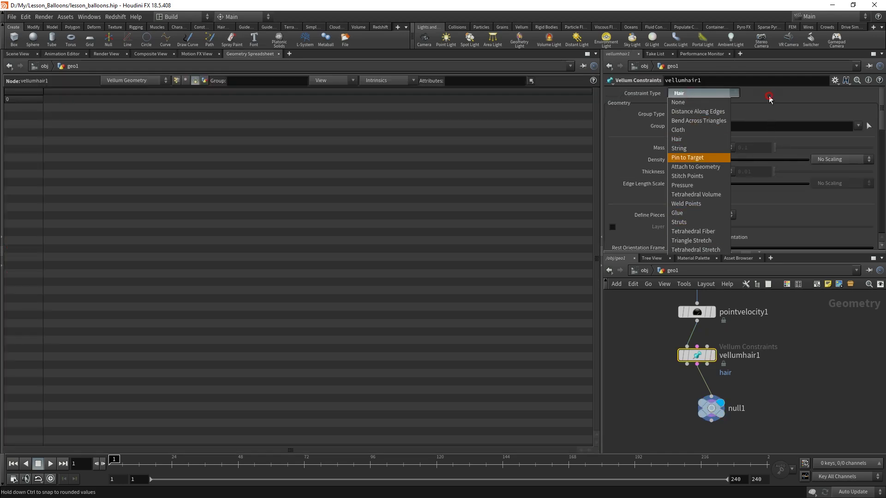
{"action": "left_click", "coordinate": [710, 95]}
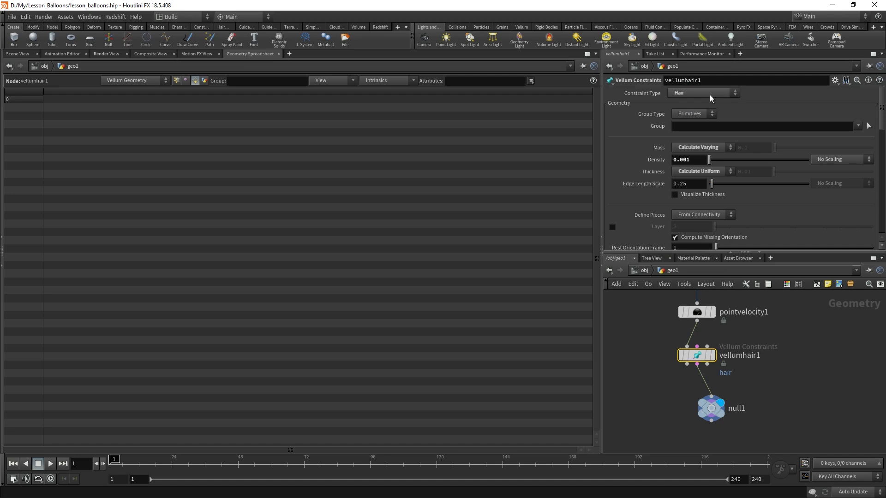
{"action": "scroll", "coordinate": [737, 341], "scroll_direction": "down", "scroll_amount": 3}
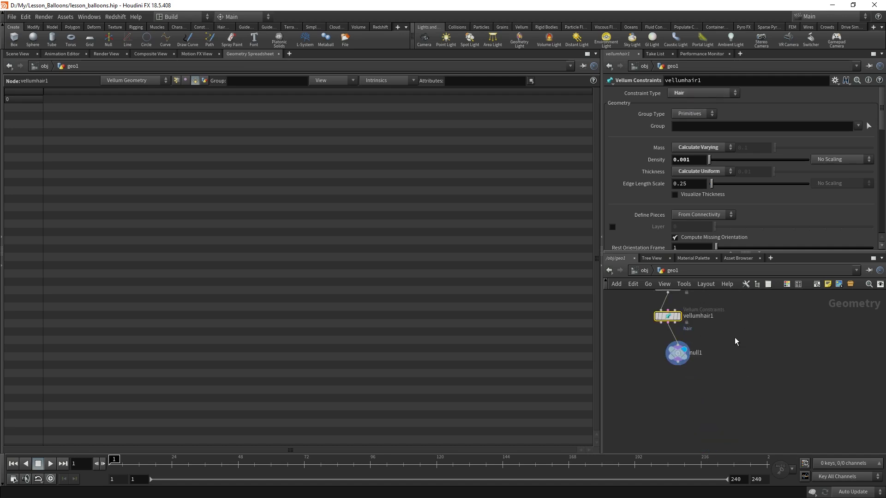
- Create grid1 with a Vellum Configure Cloth node wired below it
{"action": "key", "text": "Tab"}
{"action": "type", "text": "gri"}
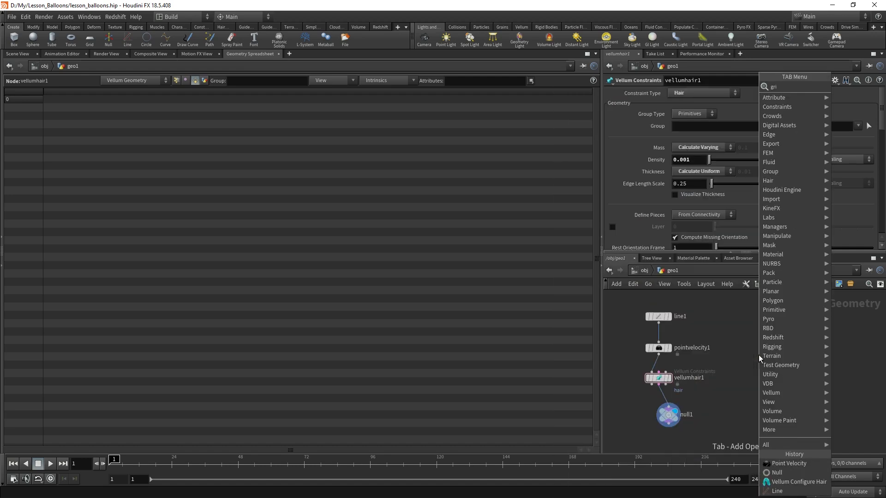
{"action": "key", "text": "Return"}
{"action": "left_click", "coordinate": [776, 316]}
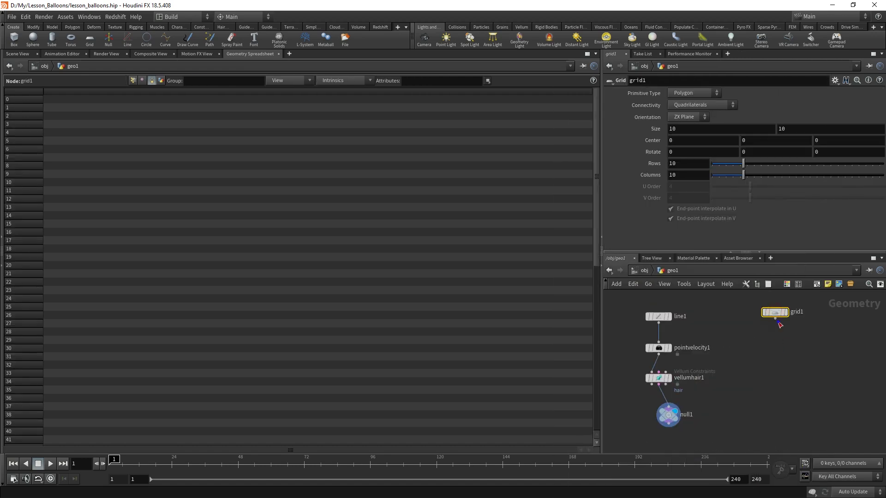
{"action": "key", "text": "Tab"}
{"action": "type", "text": "vellum"}
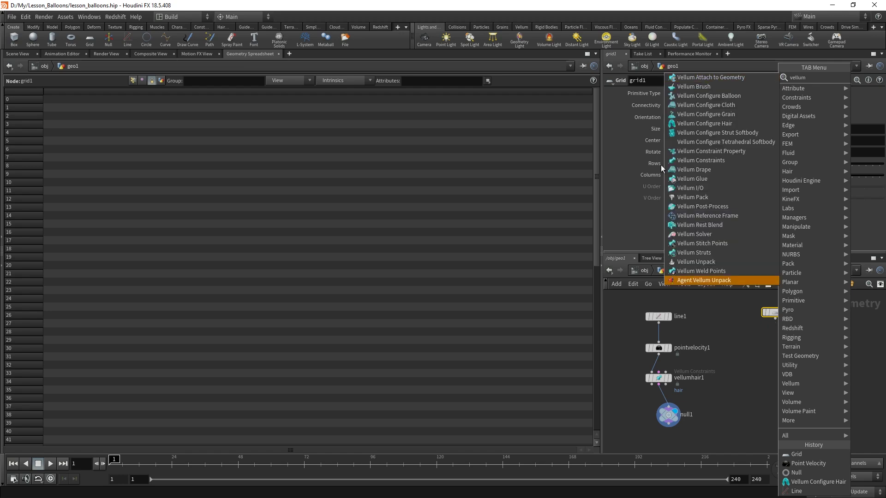
{"action": "left_click", "coordinate": [739, 106]}
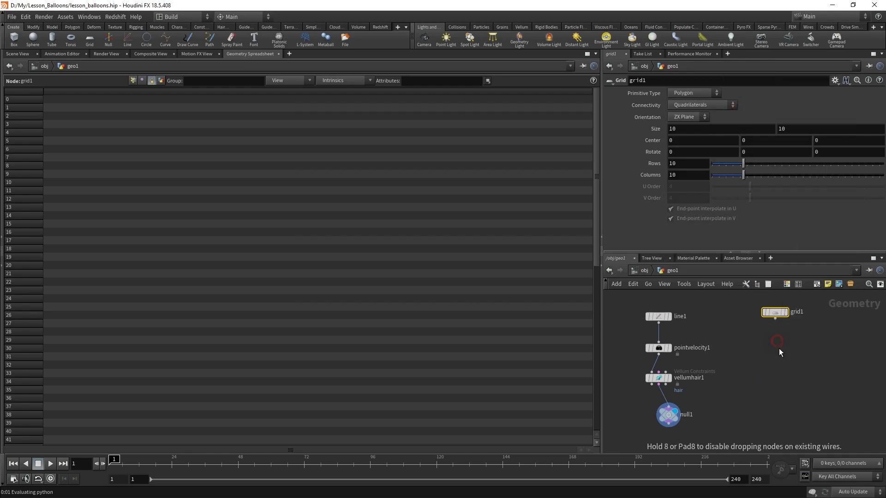
{"action": "left_click", "coordinate": [779, 349]}
- Rewire null1's input to vellumcloth1 and select it to inspect the cloth constraints
{"action": "scroll", "coordinate": [785, 342], "scroll_direction": "up", "scroll_amount": 3}
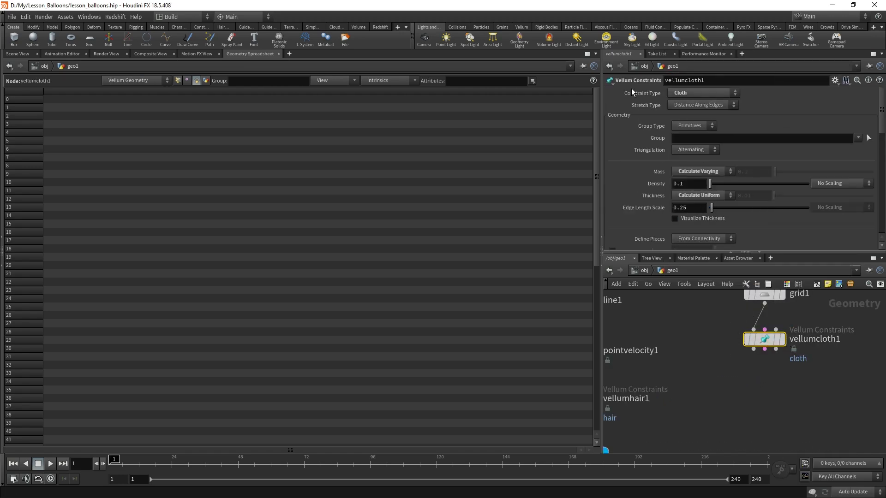
{"action": "scroll", "coordinate": [710, 400], "scroll_direction": "down", "scroll_amount": 3}
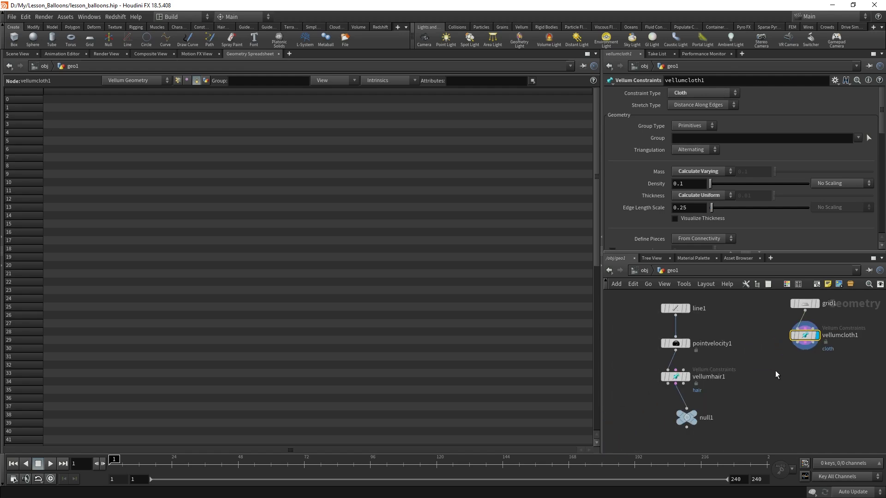
{"action": "left_click_drag", "start_coordinate": [689, 408], "coordinate": [802, 385]}
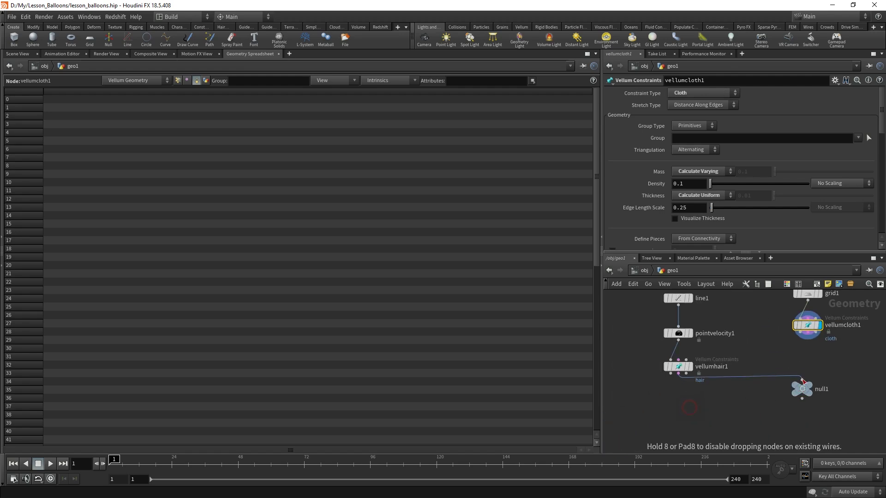
{"action": "left_click_drag", "start_coordinate": [808, 339], "coordinate": [802, 376]}
{"action": "left_click_drag", "start_coordinate": [815, 412], "coordinate": [772, 367]}
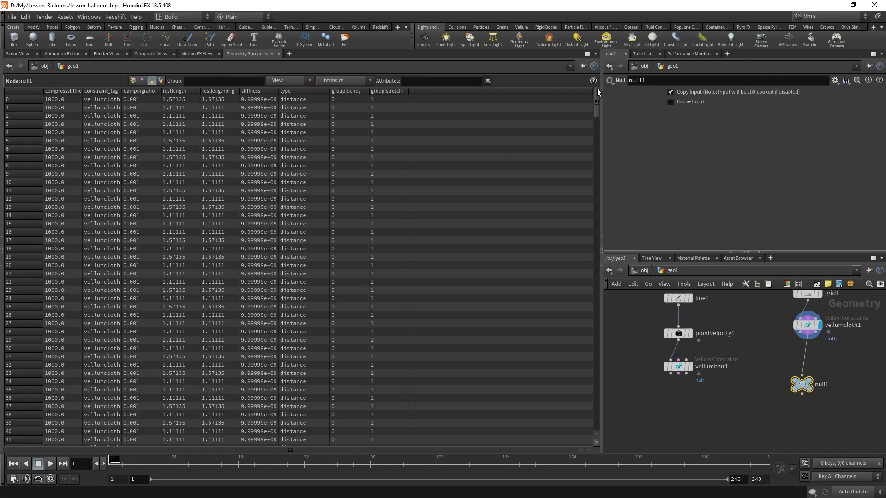
{"action": "left_click_drag", "start_coordinate": [596, 103], "coordinate": [577, 373]}
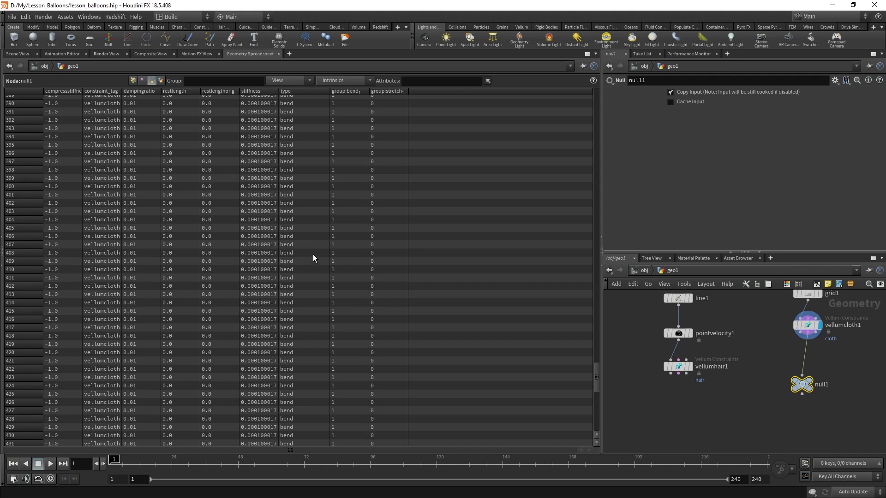
- Widen the stiffness and compressstiffness spreadsheet columns
{"action": "left_click_drag", "start_coordinate": [278, 94], "coordinate": [287, 94]}
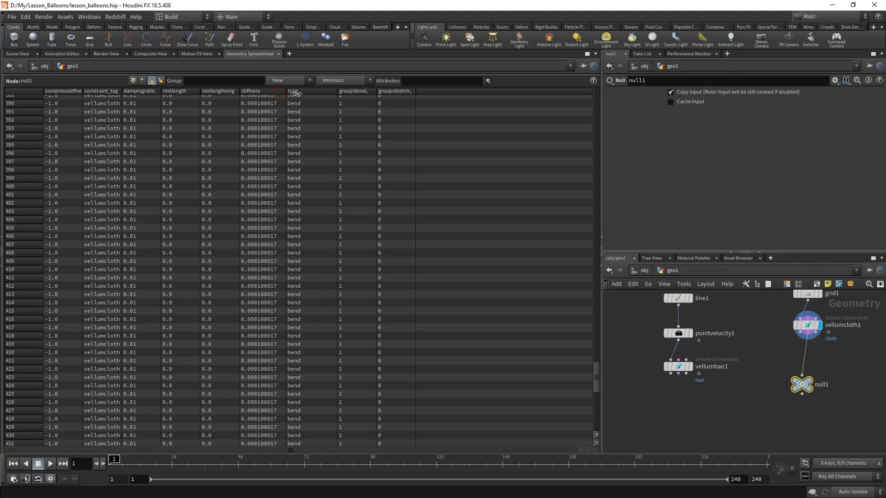
{"action": "scroll", "coordinate": [266, 101], "scroll_direction": "up", "scroll_amount": 6}
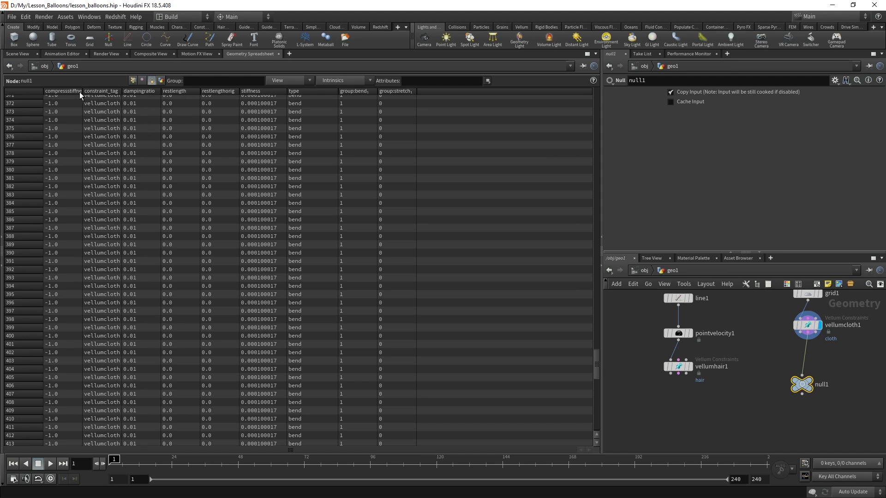
{"action": "left_click_drag", "start_coordinate": [82, 91], "coordinate": [91, 92]}
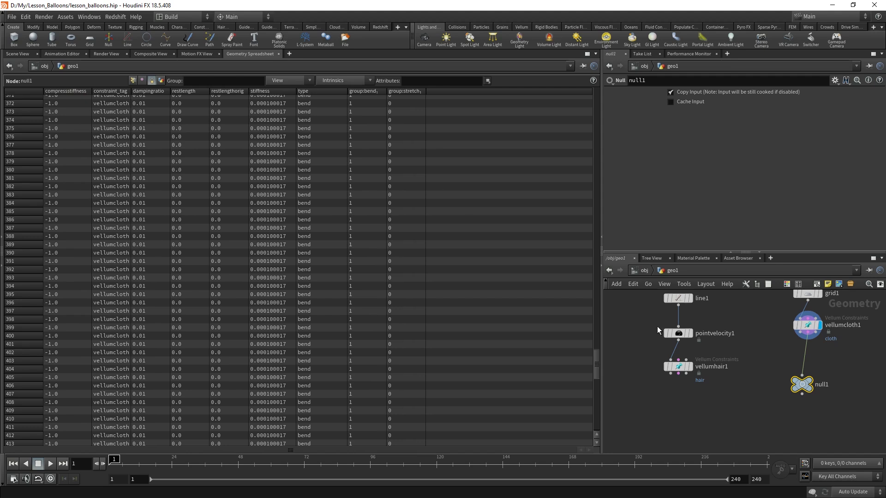
- Review vellumcloth1's Pin to Animation settings and bring up its Vellum Constraints help page
{"action": "left_click", "coordinate": [808, 325]}
{"action": "scroll", "coordinate": [748, 175], "scroll_direction": "down", "scroll_amount": 5}
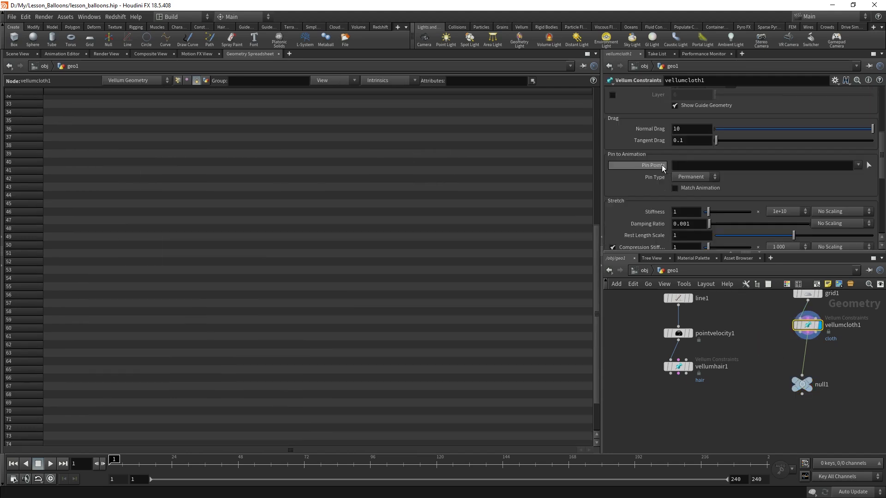
{"action": "scroll", "coordinate": [749, 173], "scroll_direction": "down", "scroll_amount": 2}
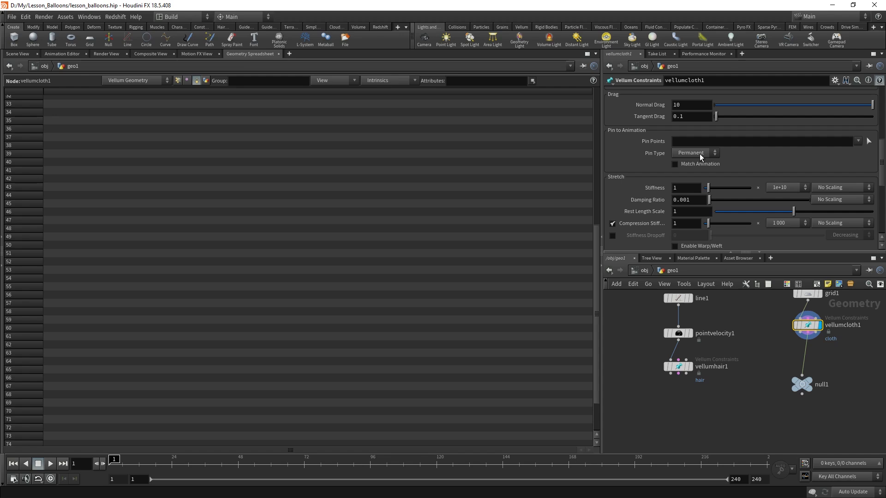
{"action": "key", "text": "F1"}
{"action": "left_click_drag", "start_coordinate": [271, 172], "coordinate": [502, 127]}
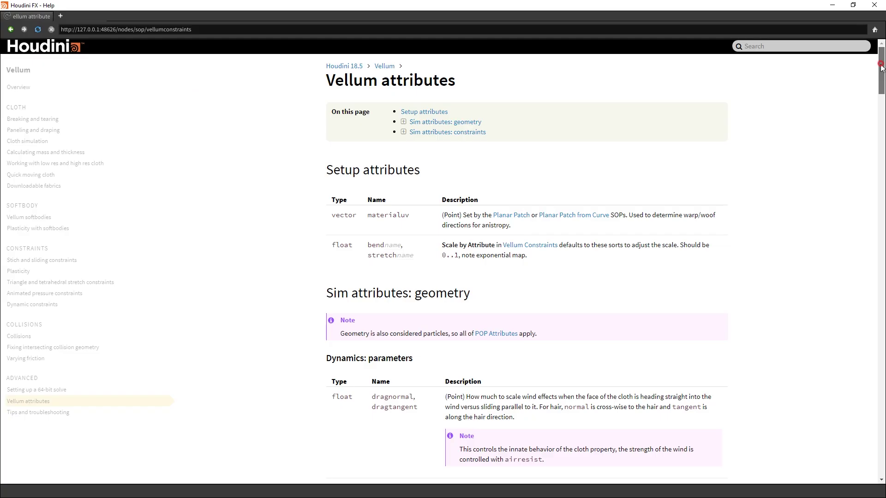
- Browse the Vellum help page, highlighting 'geometry' in the Sim attributes heading
{"action": "scroll", "coordinate": [839, 413], "scroll_direction": "down", "scroll_amount": 10}
{"action": "scroll", "coordinate": [839, 413], "scroll_direction": "down", "scroll_amount": 10}
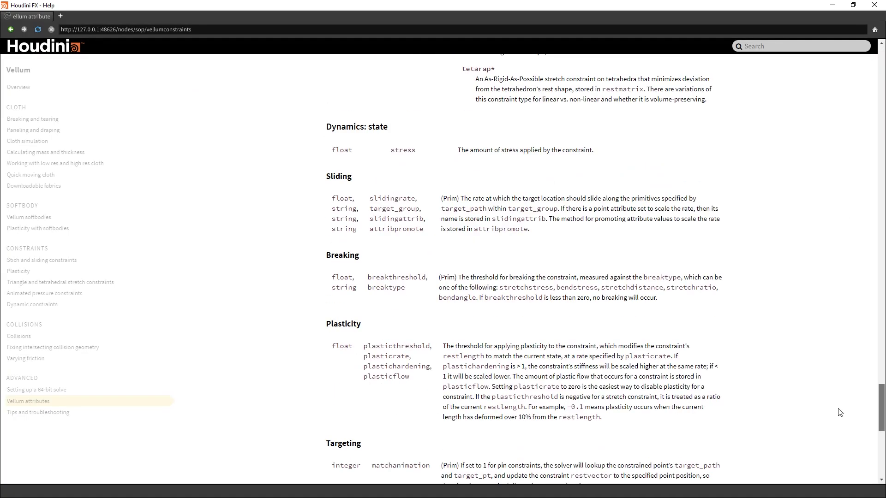
{"action": "middle_click_drag", "start_coordinate": [840, 412], "coordinate": [837, 77]}
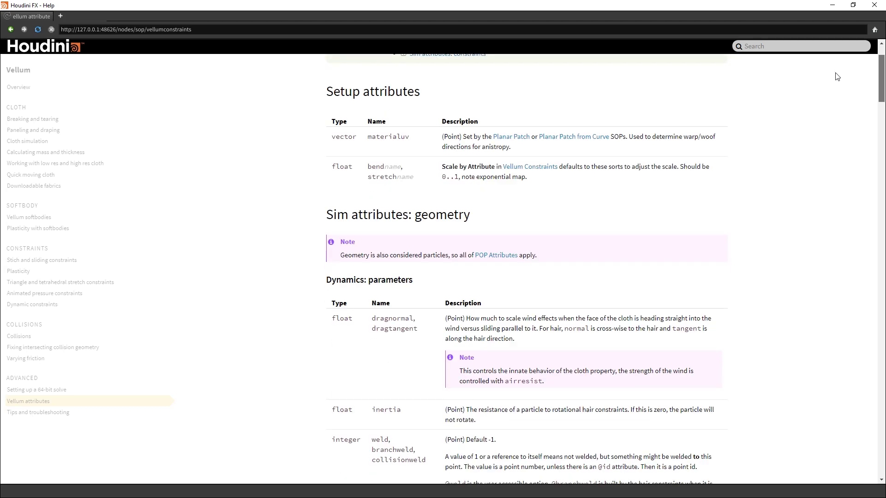
{"action": "scroll", "coordinate": [837, 77], "scroll_direction": "up", "scroll_amount": 2}
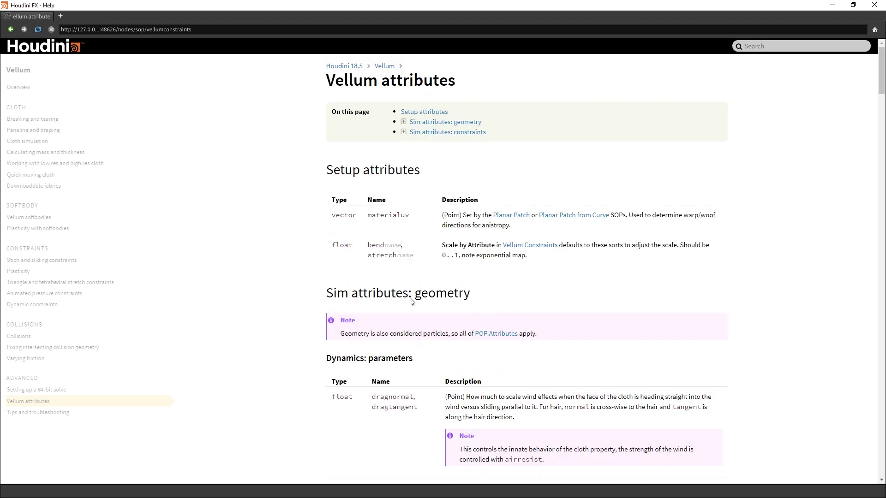
{"action": "left_click_drag", "start_coordinate": [416, 300], "coordinate": [480, 302]}
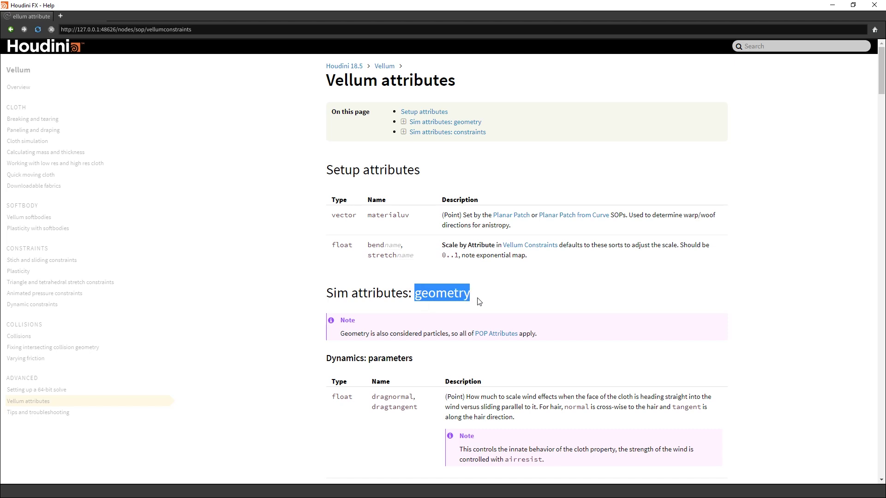
{"action": "left_click", "coordinate": [832, 5]}
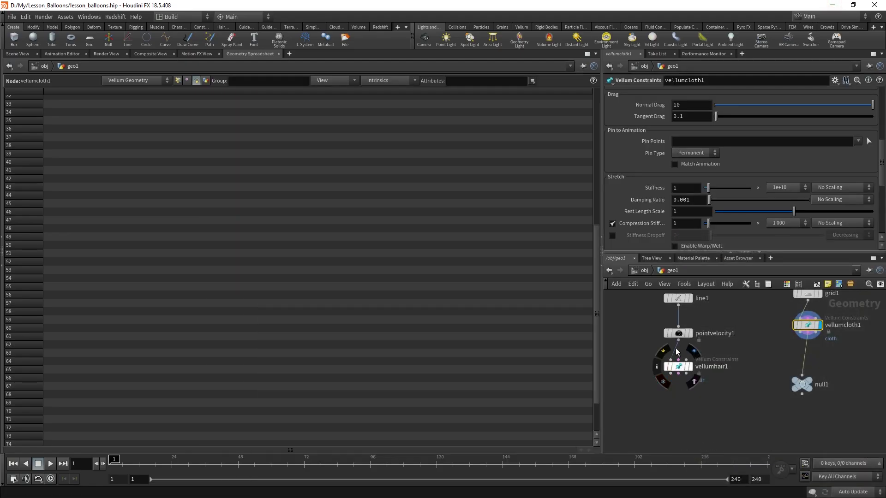
{"action": "left_click", "coordinate": [671, 346]}
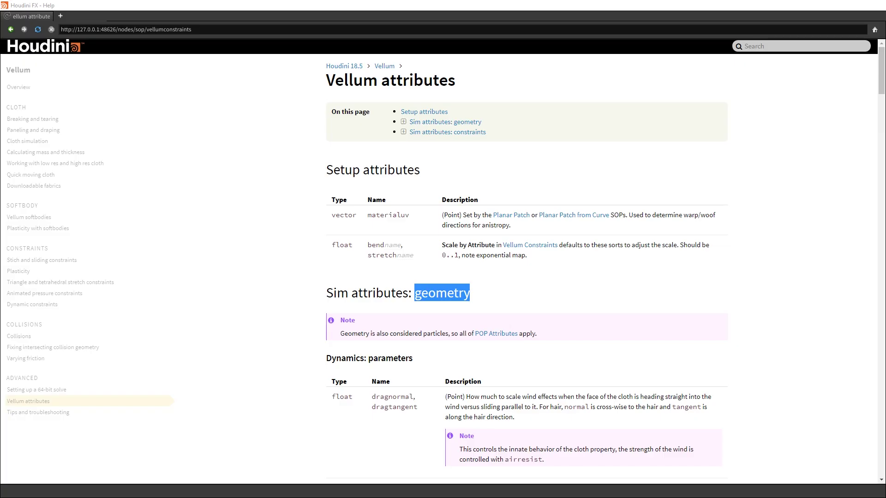
{"action": "left_click", "coordinate": [595, 304]}
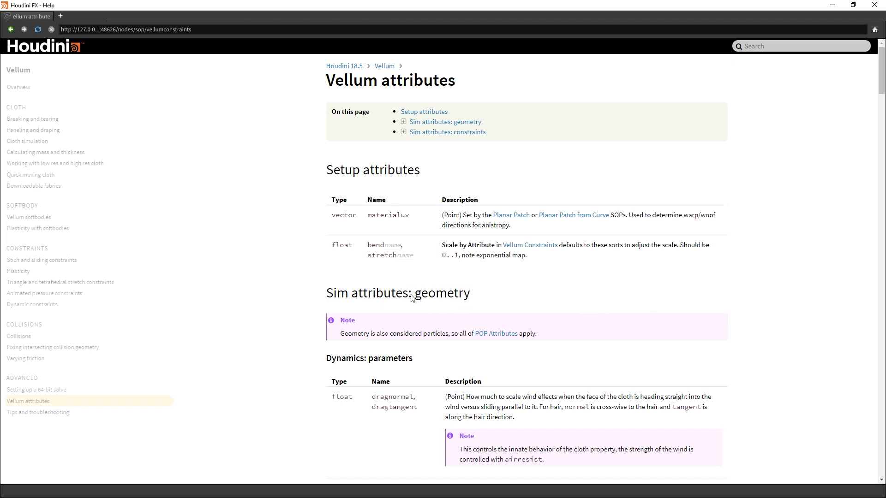
{"action": "left_click_drag", "start_coordinate": [414, 295], "coordinate": [482, 299]}
- Scroll the Vellum attributes page down to the Sim attributes: constraints section
{"action": "scroll", "coordinate": [400, 335], "scroll_direction": "down", "scroll_amount": 3}
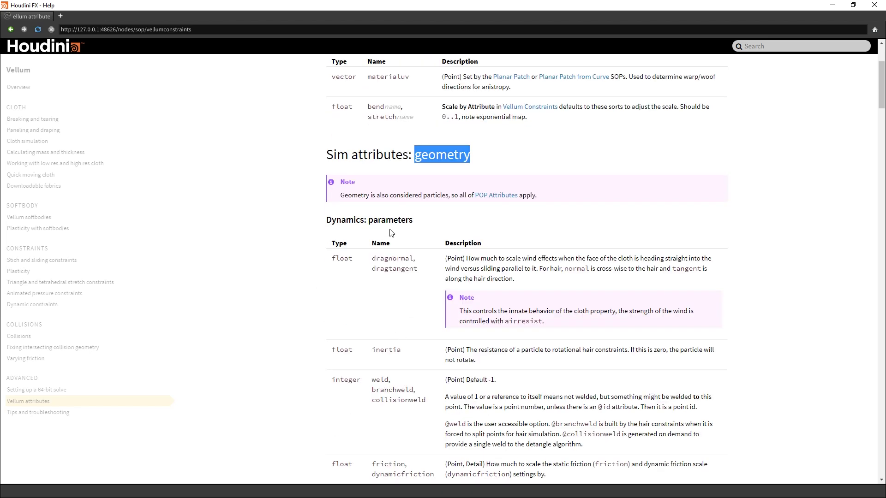
{"action": "scroll", "coordinate": [397, 309], "scroll_direction": "down", "scroll_amount": 1}
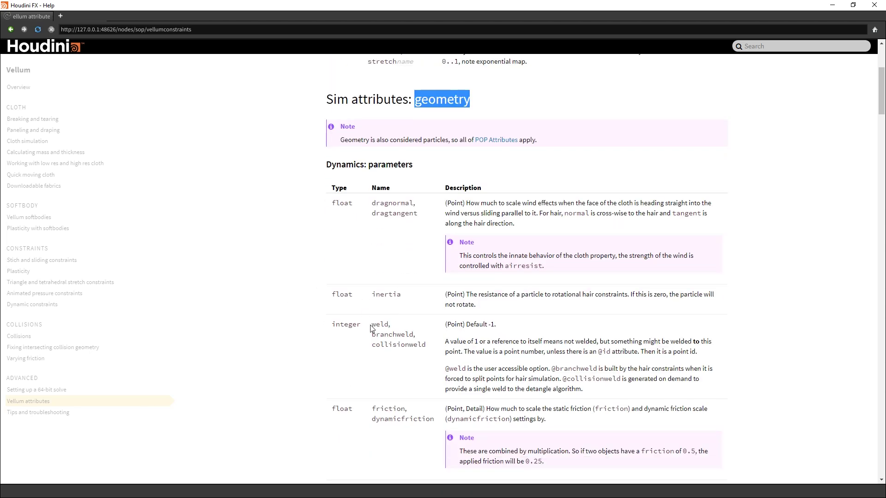
{"action": "scroll", "coordinate": [373, 325], "scroll_direction": "down", "scroll_amount": 2}
{"action": "scroll", "coordinate": [416, 314], "scroll_direction": "down", "scroll_amount": 3}
{"action": "scroll", "coordinate": [401, 303], "scroll_direction": "down", "scroll_amount": 3}
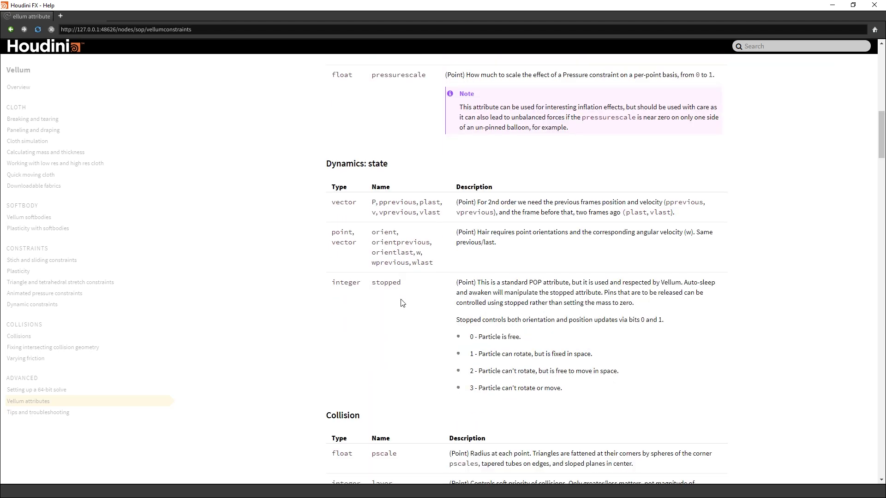
{"action": "scroll", "coordinate": [443, 314], "scroll_direction": "down", "scroll_amount": 2}
{"action": "scroll", "coordinate": [415, 245], "scroll_direction": "up", "scroll_amount": 2}
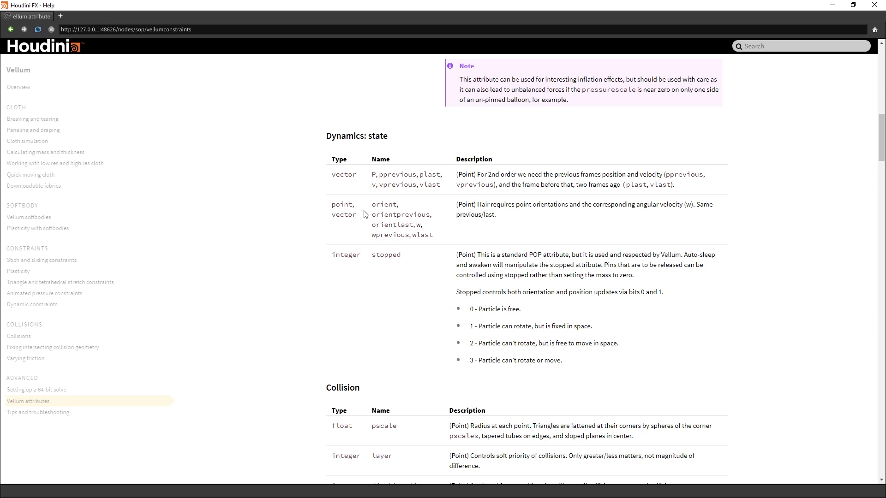
{"action": "scroll", "coordinate": [486, 390], "scroll_direction": "down", "scroll_amount": 4}
{"action": "scroll", "coordinate": [486, 390], "scroll_direction": "down", "scroll_amount": 1}
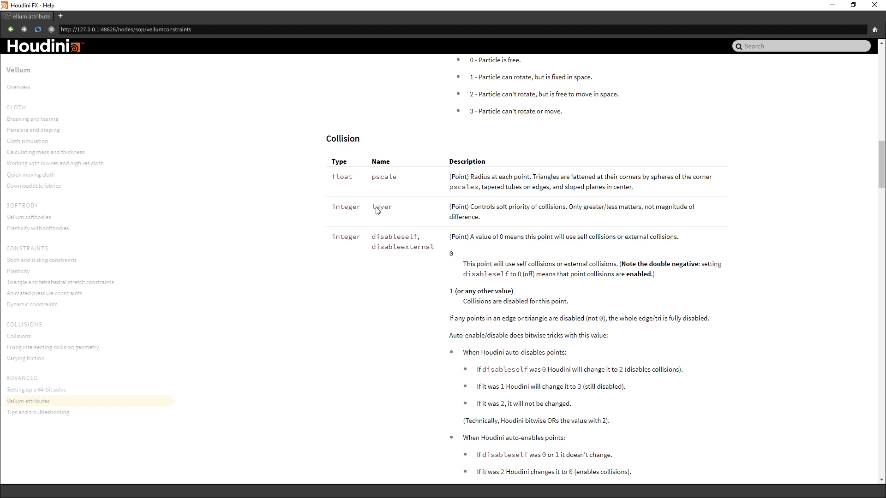
{"action": "scroll", "coordinate": [452, 307], "scroll_direction": "down", "scroll_amount": 8}
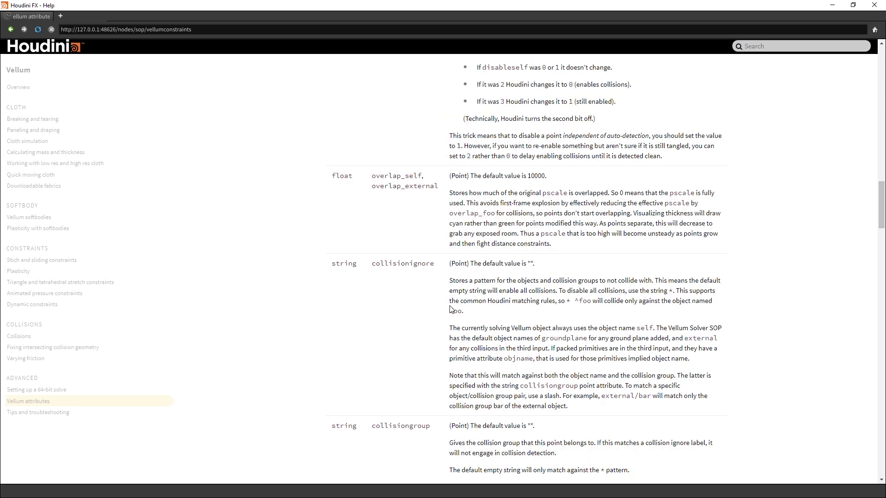
{"action": "scroll", "coordinate": [452, 306], "scroll_direction": "down", "scroll_amount": 6}
{"action": "scroll", "coordinate": [440, 323], "scroll_direction": "down", "scroll_amount": 7}
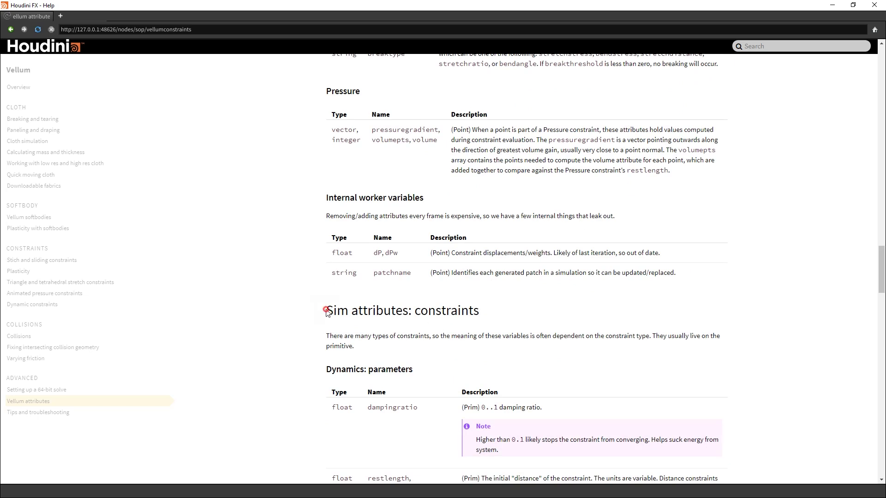
- Highlight the Sim attributes: constraints heading and the Prim note on dampingratio
{"action": "left_click_drag", "start_coordinate": [326, 310], "coordinate": [480, 315]}
{"action": "left_click", "coordinate": [452, 317]}
{"action": "scroll", "coordinate": [453, 317], "scroll_direction": "down", "scroll_amount": 1}
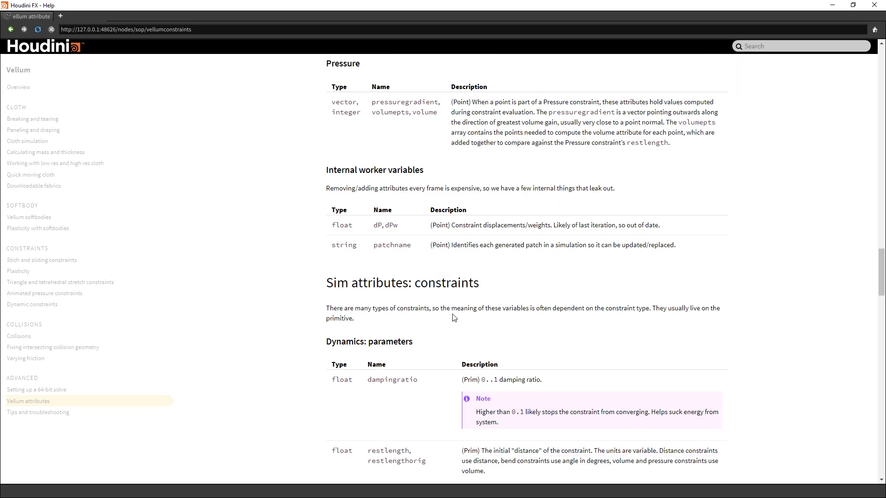
{"action": "scroll", "coordinate": [453, 317], "scroll_direction": "down", "scroll_amount": 3}
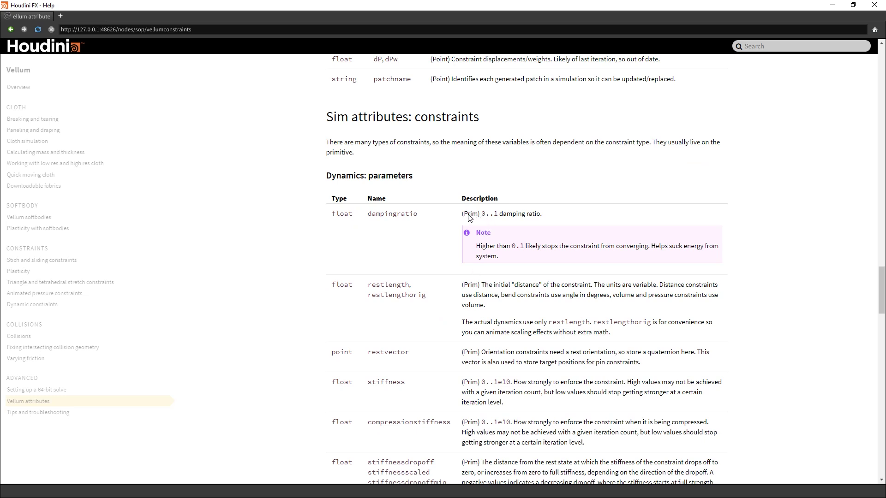
{"action": "left_click_drag", "start_coordinate": [467, 214], "coordinate": [485, 215]}
{"action": "left_click", "coordinate": [516, 247]}
- Scroll through the constraint attribute table covering restlength, stiffness, type and plasticity
{"action": "scroll", "coordinate": [645, 412], "scroll_direction": "down", "scroll_amount": 3}
{"action": "scroll", "coordinate": [655, 360], "scroll_direction": "down", "scroll_amount": 5}
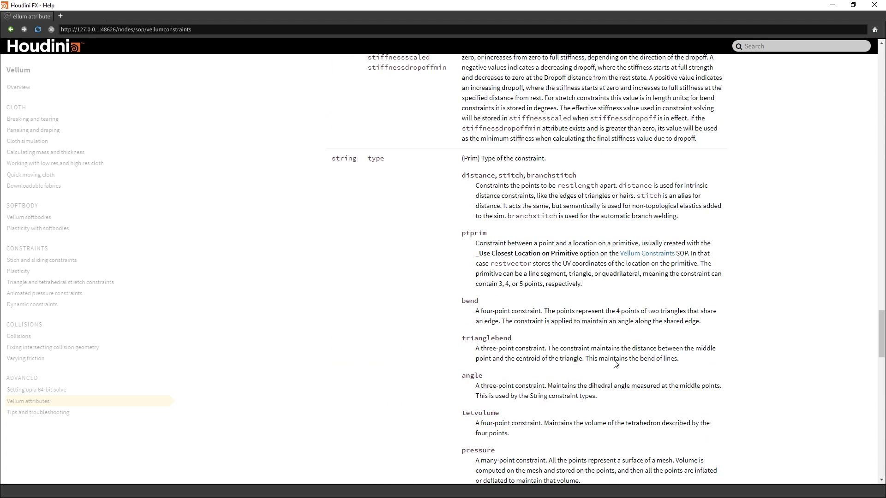
{"action": "scroll", "coordinate": [615, 363], "scroll_direction": "down", "scroll_amount": 4}
{"action": "scroll", "coordinate": [600, 362], "scroll_direction": "down", "scroll_amount": 5}
{"action": "scroll", "coordinate": [577, 360], "scroll_direction": "down", "scroll_amount": 6}
{"action": "scroll", "coordinate": [572, 351], "scroll_direction": "down", "scroll_amount": 2}
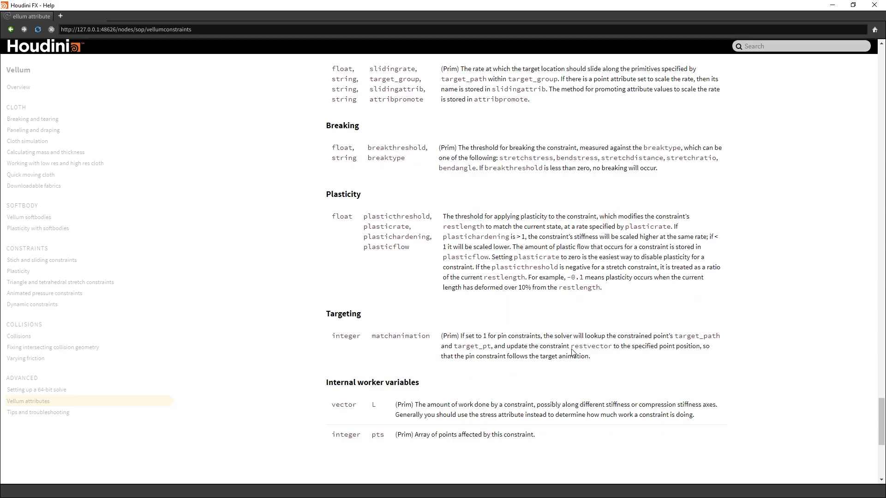
{"action": "scroll", "coordinate": [572, 351], "scroll_direction": "up", "scroll_amount": 5}
{"action": "scroll", "coordinate": [572, 351], "scroll_direction": "up", "scroll_amount": 5}
{"action": "scroll", "coordinate": [572, 351], "scroll_direction": "up", "scroll_amount": 5}
{"action": "scroll", "coordinate": [572, 351], "scroll_direction": "up", "scroll_amount": 5}
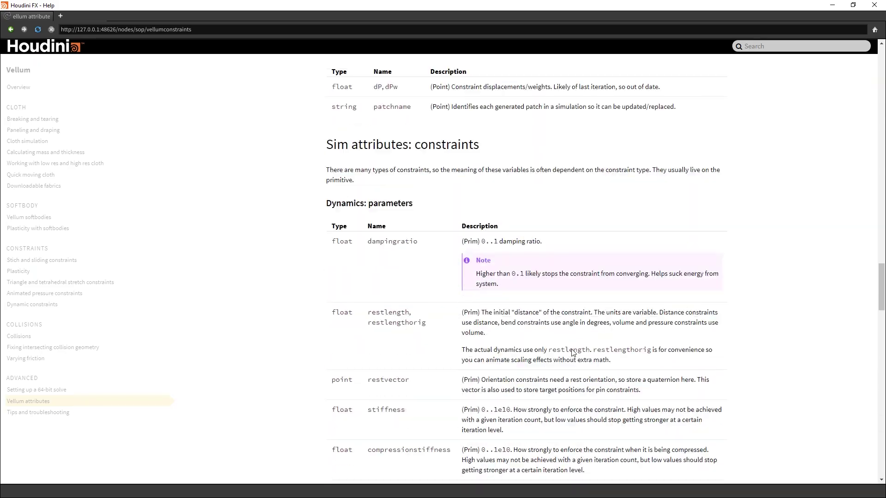
{"action": "scroll", "coordinate": [572, 353], "scroll_direction": "up", "scroll_amount": 5}
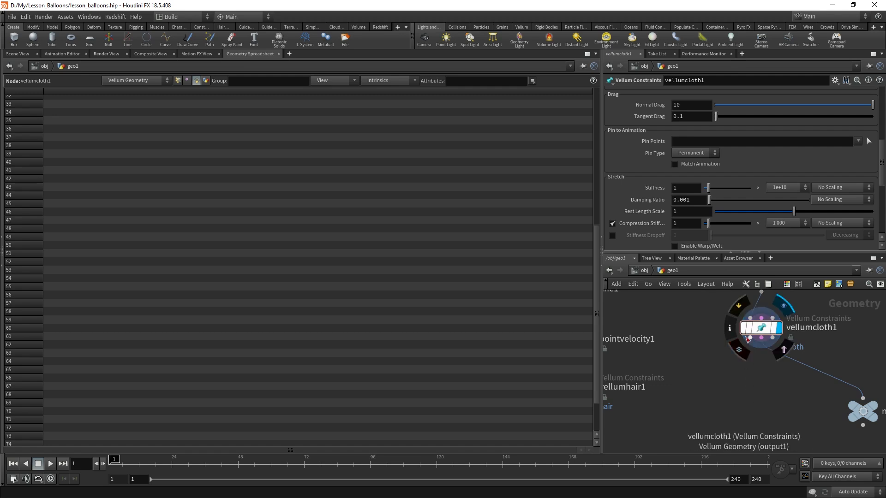
- Insert vellumsolver1 on the wire between vellumcloth1 and null1
{"action": "key", "text": "Tab"}
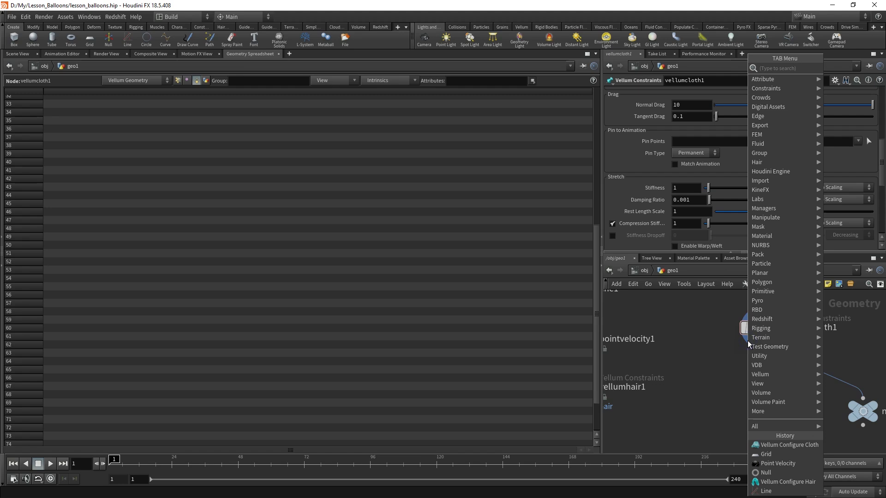
{"action": "type", "text": "ellums"}
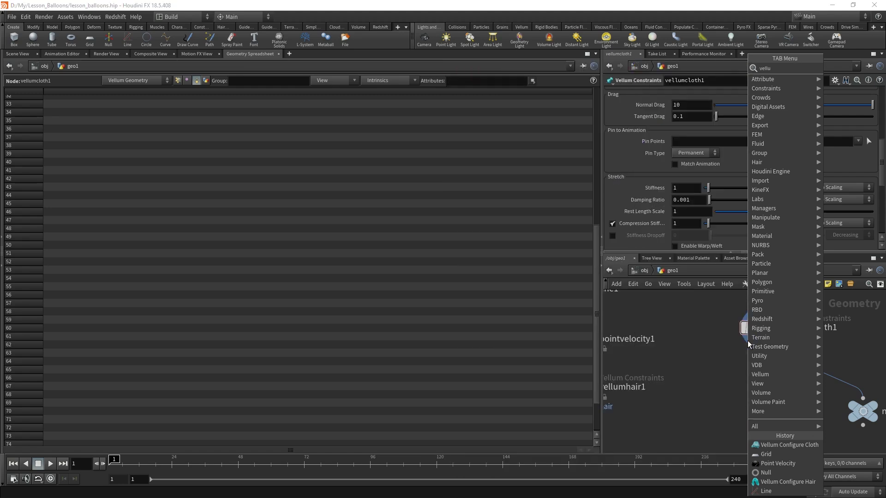
{"action": "key", "text": "Return"}
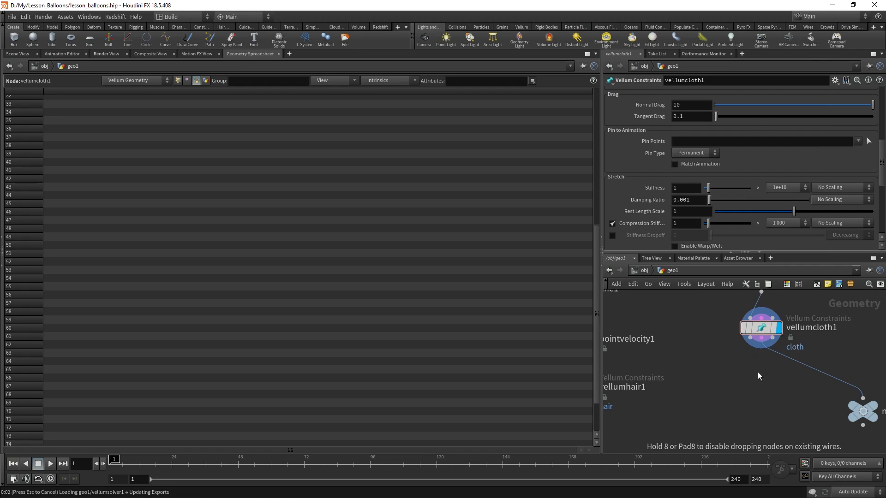
{"action": "left_click", "coordinate": [759, 387]}
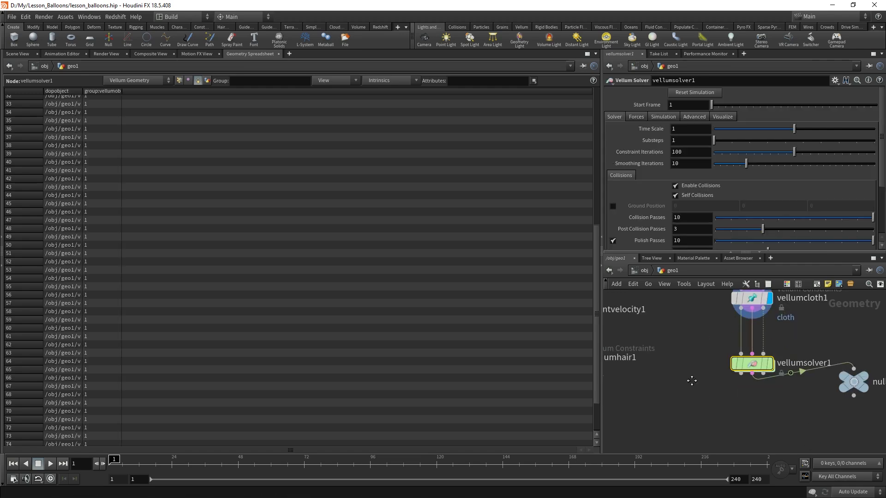
- Pan the network to check grid1, then switch to the 3D scene view
{"action": "middle_click_drag", "start_coordinate": [692, 380], "coordinate": [682, 429]}
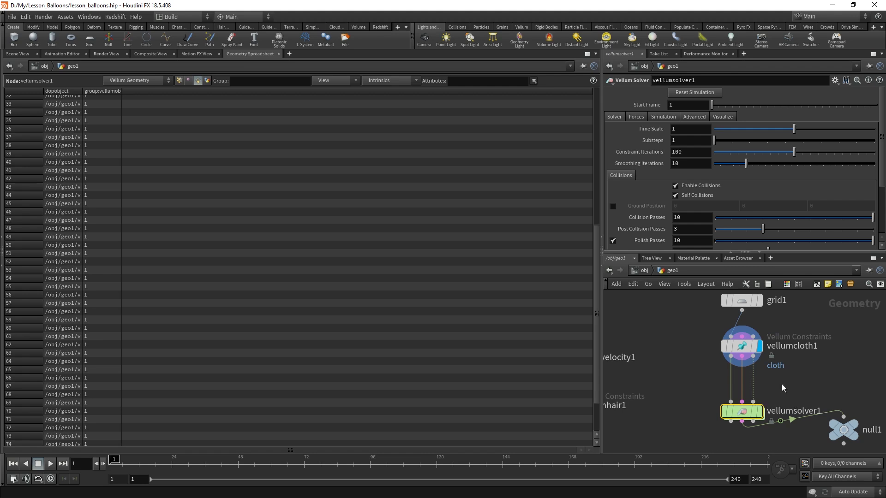
{"action": "middle_click_drag", "start_coordinate": [797, 384], "coordinate": [800, 337]}
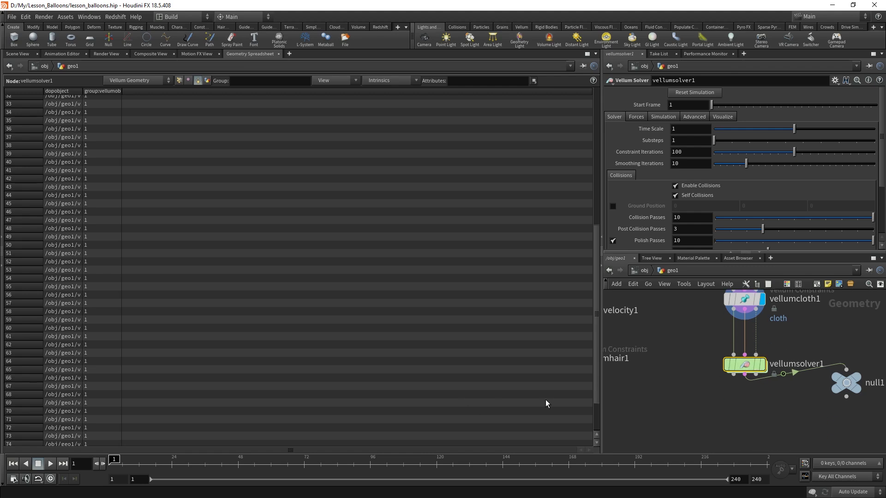
{"action": "left_click", "coordinate": [18, 53]}
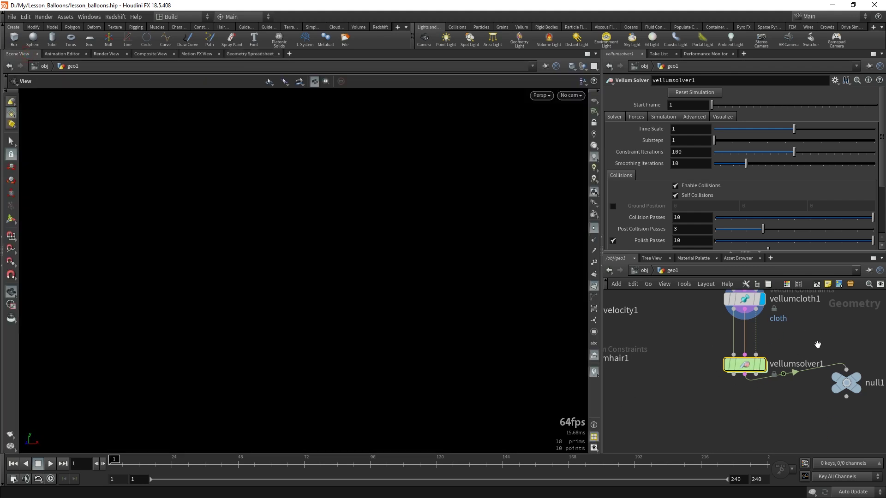
- On vellumcloth1, pin the ten right-edge grid points 9 through 99
{"action": "middle_click_drag", "start_coordinate": [814, 344], "coordinate": [798, 423]}
{"action": "mouse_move", "coordinate": [401, 295]}
{"action": "left_mouse_down"}
{"action": "mouse_move", "coordinate": [377, 283]}
{"action": "mouse_move", "coordinate": [415, 317]}
{"action": "left_mouse_up"}
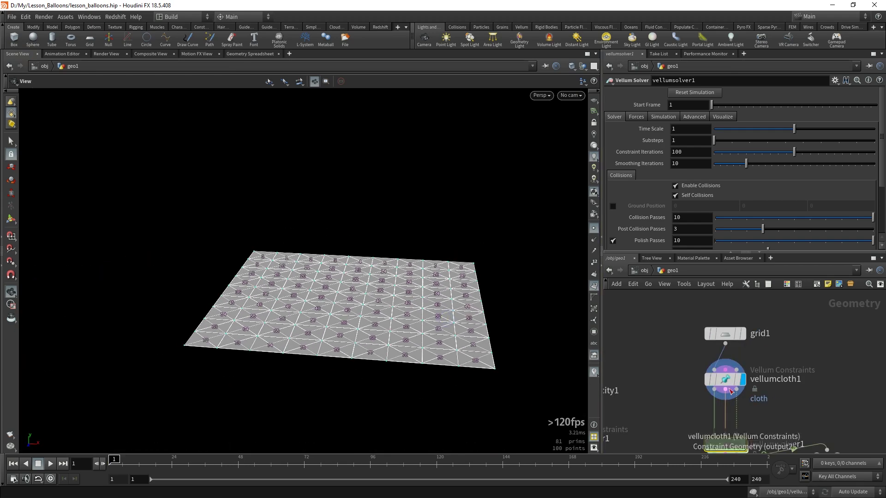
{"action": "left_click", "coordinate": [733, 383]}
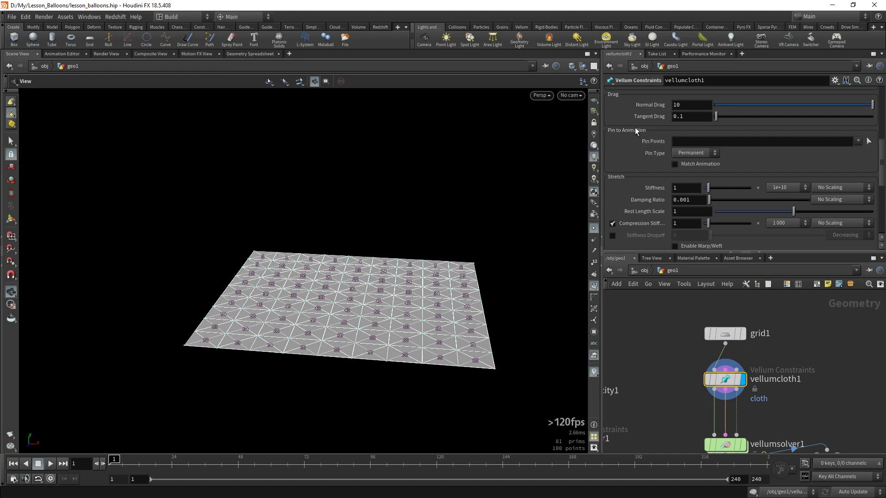
{"action": "scroll", "coordinate": [622, 140], "scroll_direction": "up", "scroll_amount": 1}
{"action": "scroll", "coordinate": [622, 141], "scroll_direction": "up", "scroll_amount": 2}
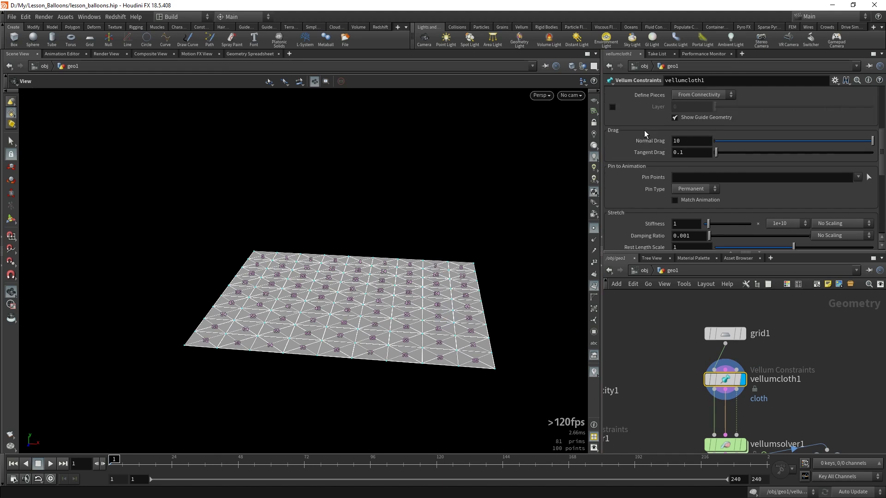
{"action": "left_click", "coordinate": [868, 178]}
{"action": "mouse_move", "coordinate": [510, 346]}
{"action": "left_mouse_down"}
{"action": "mouse_move", "coordinate": [477, 386]}
{"action": "mouse_move", "coordinate": [430, 173]}
{"action": "left_mouse_up"}
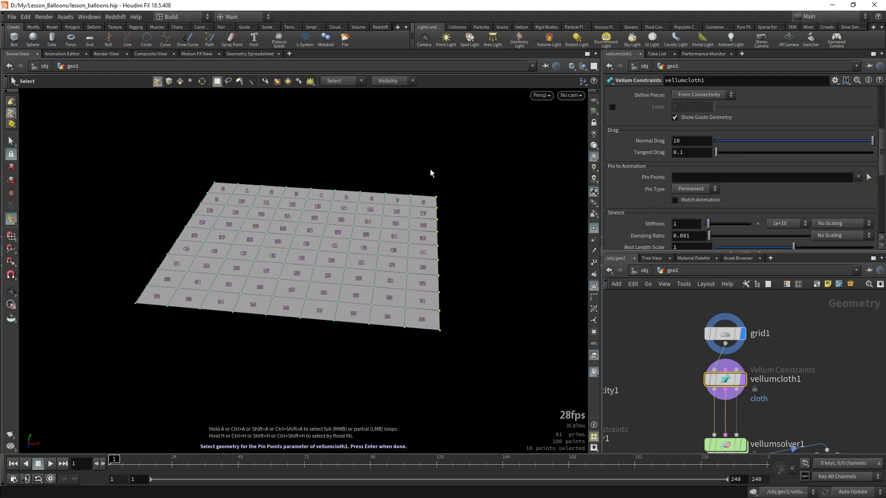
{"action": "key", "text": "Return"}
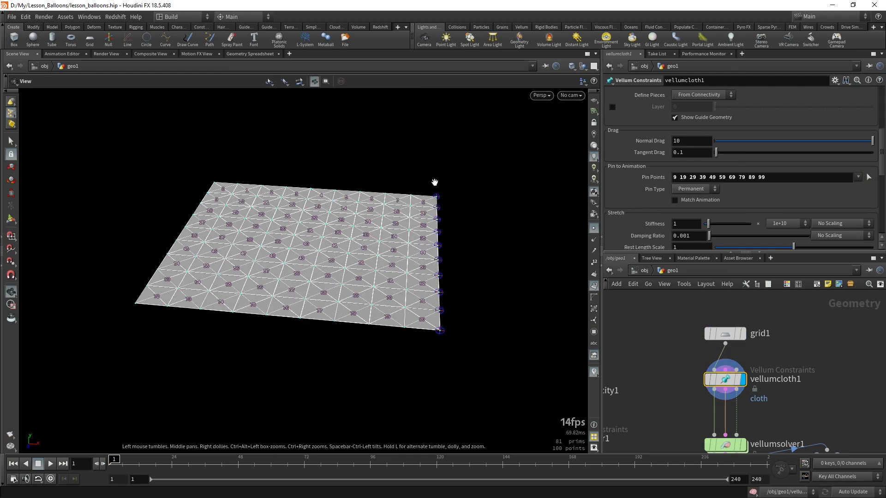
{"action": "scroll", "coordinate": [701, 350], "scroll_direction": "down", "scroll_amount": 2}
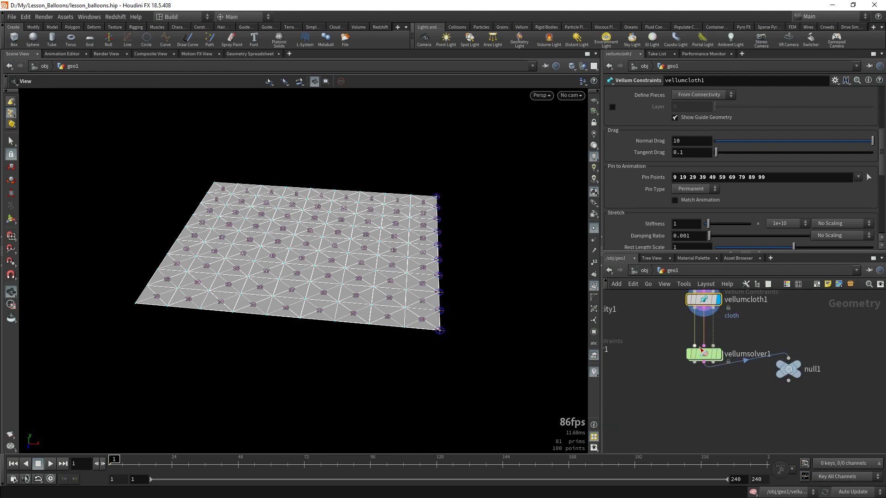
{"action": "scroll", "coordinate": [702, 352], "scroll_direction": "up", "scroll_amount": 2}
- Display vellumsolver1 and play the sim, orbiting as the cloth drapes from its pinned edge
{"action": "left_click", "coordinate": [732, 359]}
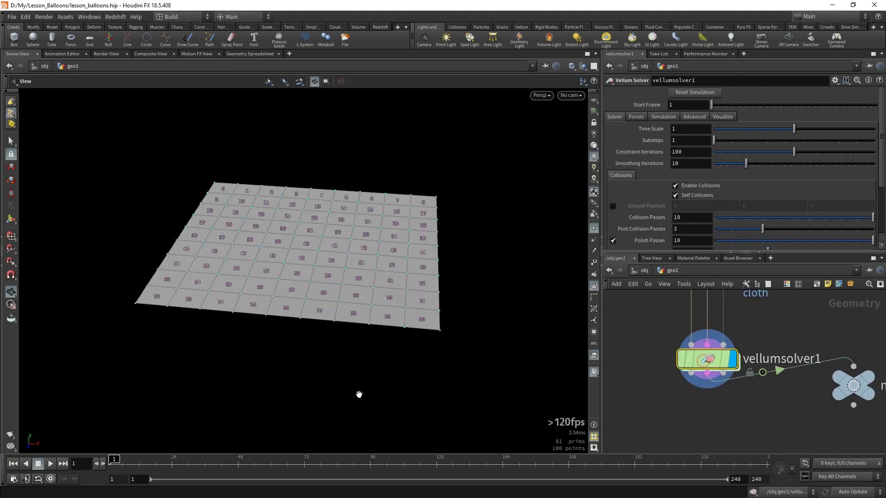
{"action": "left_click", "coordinate": [50, 464]}
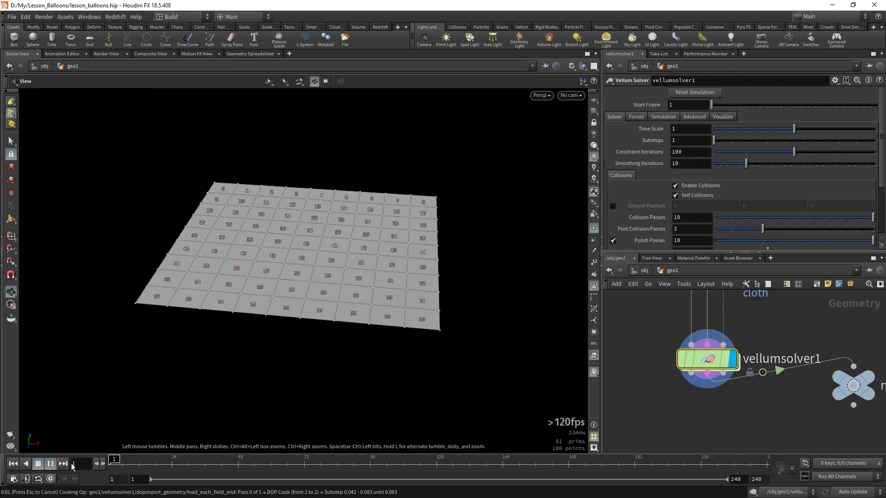
{"action": "mouse_move", "coordinate": [362, 344]}
{"action": "left_mouse_down"}
{"action": "mouse_move", "coordinate": [433, 300]}
{"action": "mouse_move", "coordinate": [351, 305]}
{"action": "mouse_move", "coordinate": [395, 355]}
{"action": "mouse_move", "coordinate": [379, 239]}
{"action": "mouse_move", "coordinate": [346, 306]}
{"action": "mouse_move", "coordinate": [377, 362]}
{"action": "left_mouse_up"}
{"action": "mouse_move", "coordinate": [208, 460]}
{"action": "left_mouse_down"}
{"action": "mouse_move", "coordinate": [188, 472]}
{"action": "mouse_move", "coordinate": [226, 464]}
{"action": "left_mouse_up"}
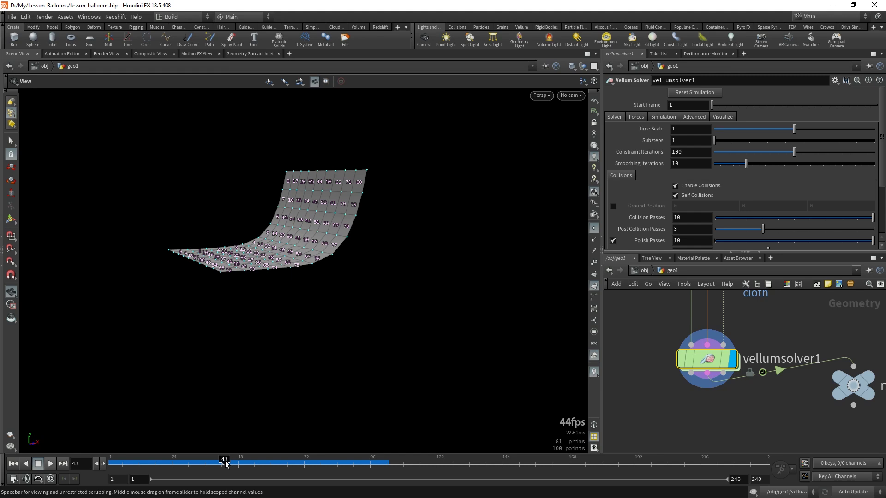
{"action": "scroll", "coordinate": [748, 405], "scroll_direction": "down", "scroll_amount": 3}
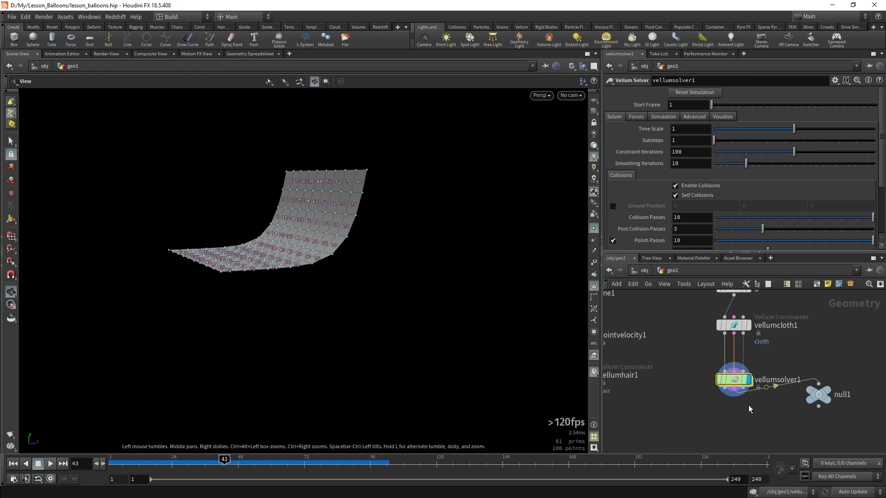
{"action": "scroll", "coordinate": [710, 383], "scroll_direction": "down", "scroll_amount": 2}
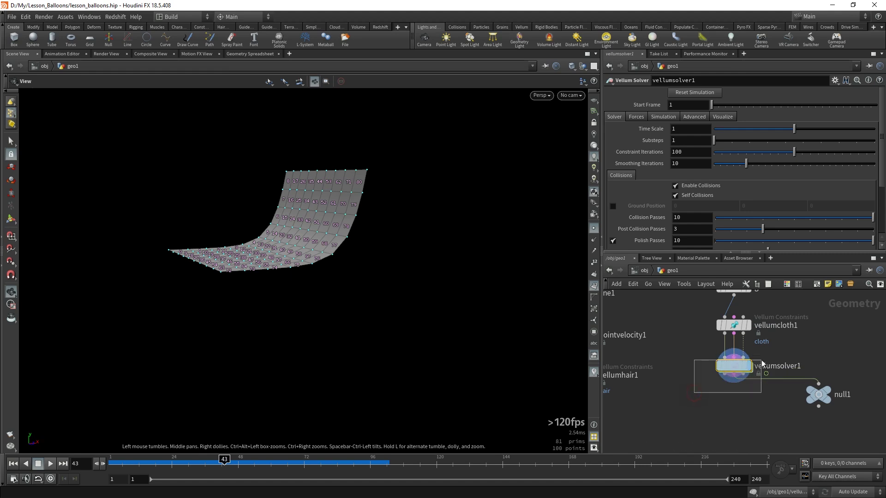
- Keep vellumcloth1's Constraint Type set to Cloth
{"action": "scroll", "coordinate": [707, 358], "scroll_direction": "down", "scroll_amount": 2}
{"action": "left_click", "coordinate": [718, 353]}
{"action": "left_click", "coordinate": [708, 93]}
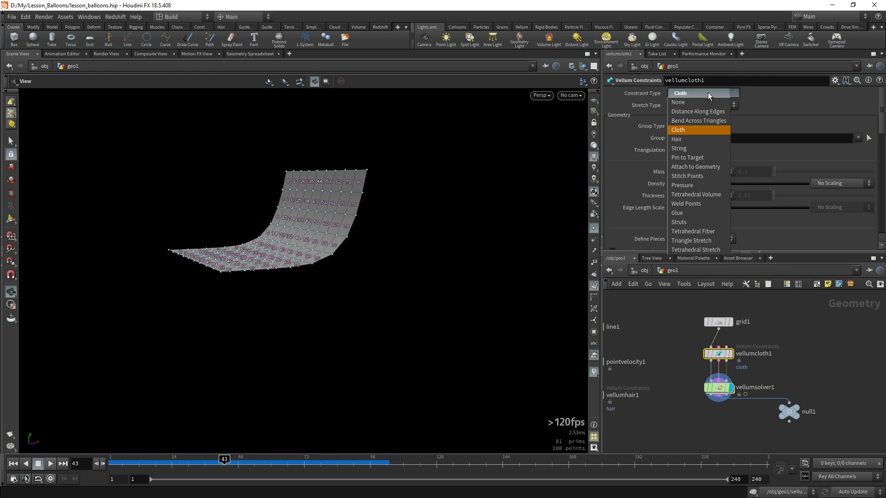
{"action": "left_click", "coordinate": [761, 96]}
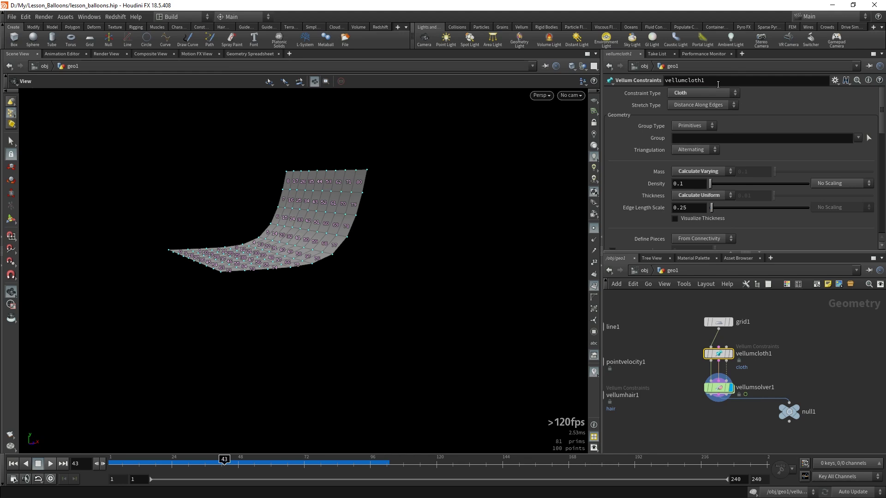
{"action": "scroll", "coordinate": [670, 369], "scroll_direction": "up", "scroll_amount": 2}
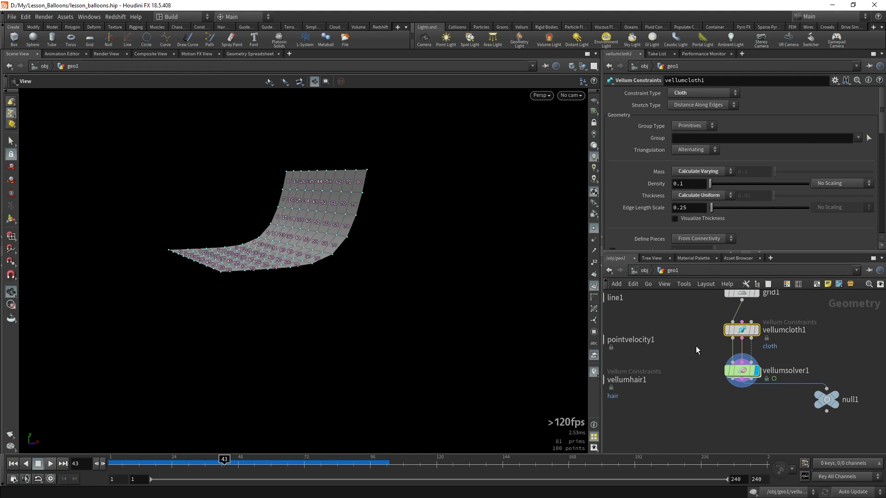
- Move vellumsolver1 and null1 lower and reframe the network around them
{"action": "left_click_drag", "start_coordinate": [735, 371], "coordinate": [736, 410]}
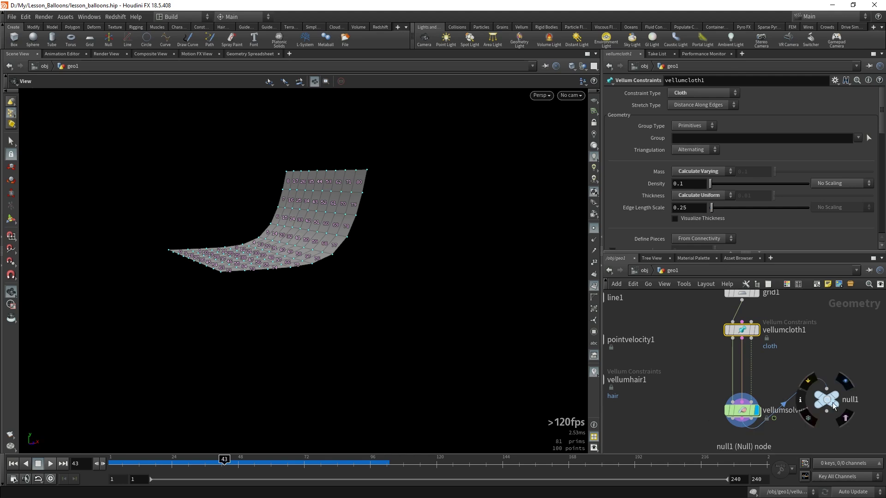
{"action": "left_click_drag", "start_coordinate": [833, 405], "coordinate": [816, 399]}
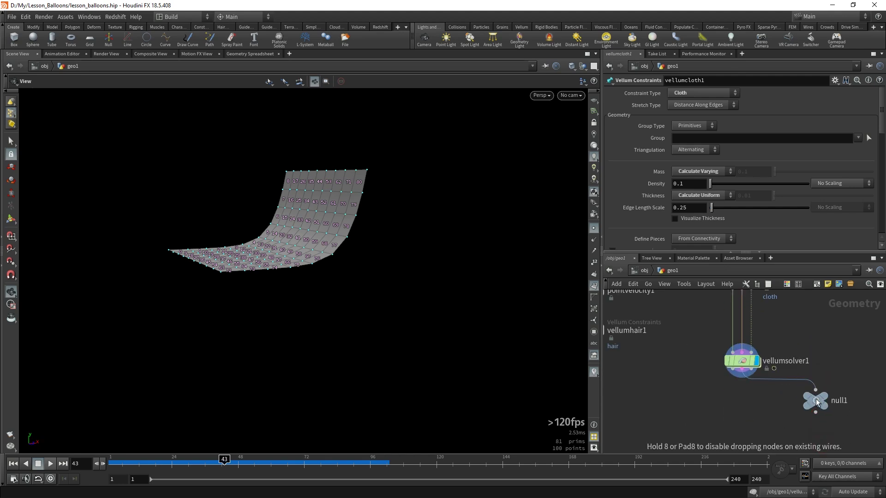
{"action": "left_click", "coordinate": [741, 362]}
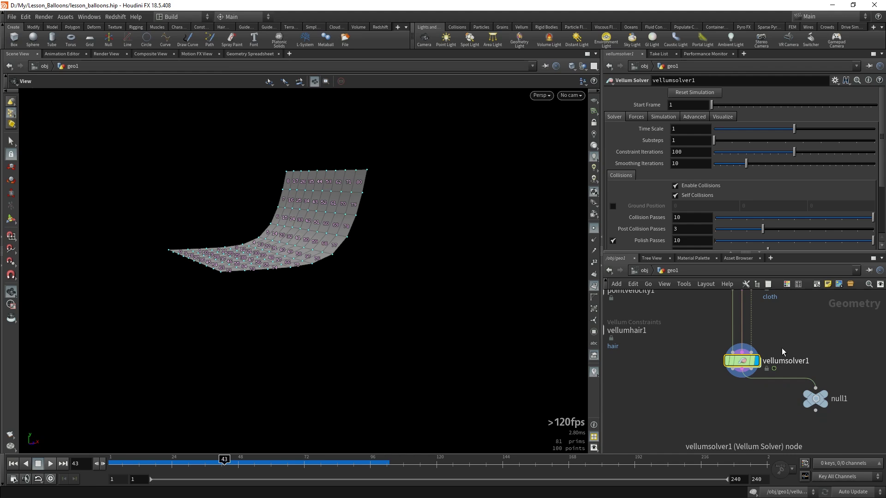
{"action": "middle_click_drag", "start_coordinate": [791, 332], "coordinate": [774, 370]}
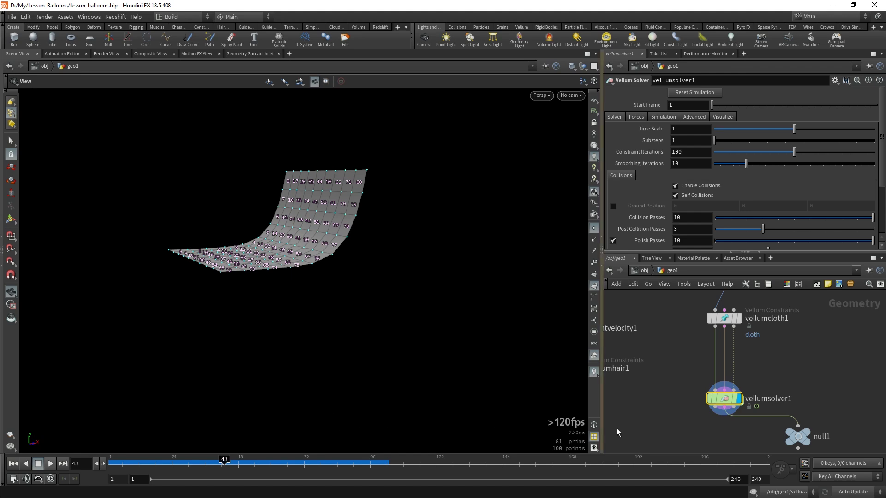
{"action": "middle_click_drag", "start_coordinate": [726, 437], "coordinate": [711, 404]}
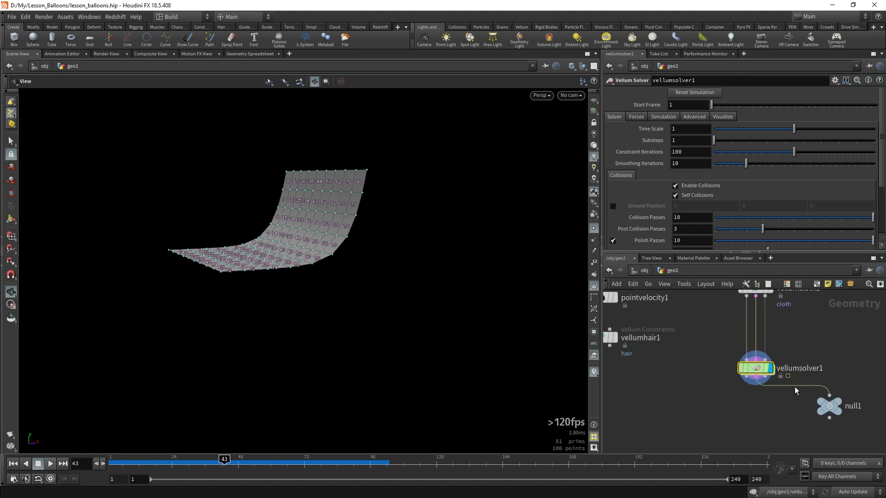
{"action": "middle_click_drag", "start_coordinate": [794, 388], "coordinate": [729, 414]}
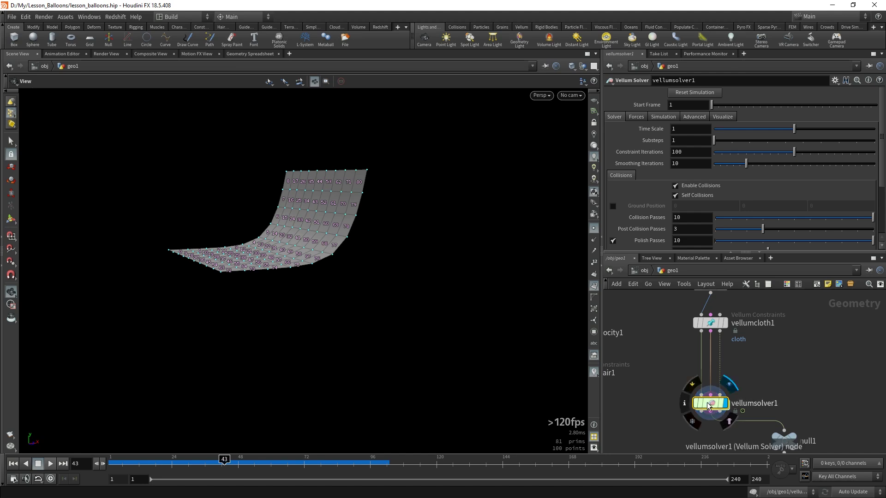
- Dive into vellumsolver1 and browse its forces network and internal DOP nodes
{"action": "double_click", "coordinate": [711, 404]}
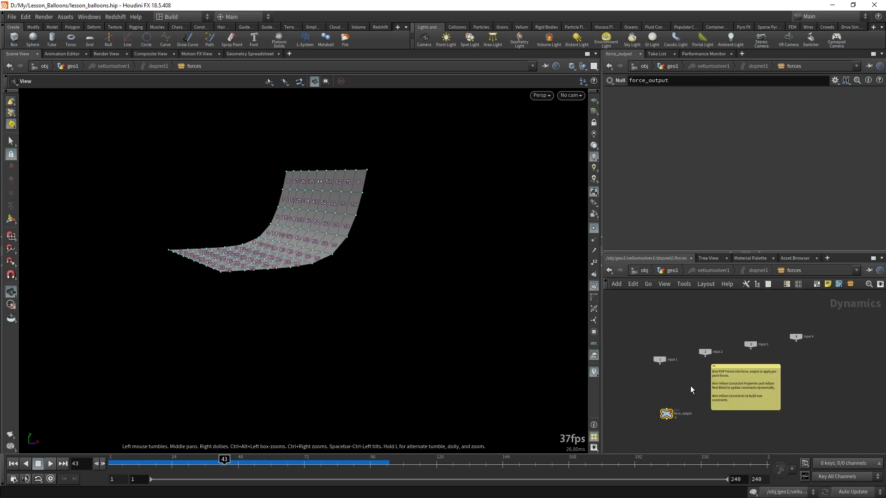
{"action": "scroll", "coordinate": [852, 304], "scroll_direction": "down", "scroll_amount": 3}
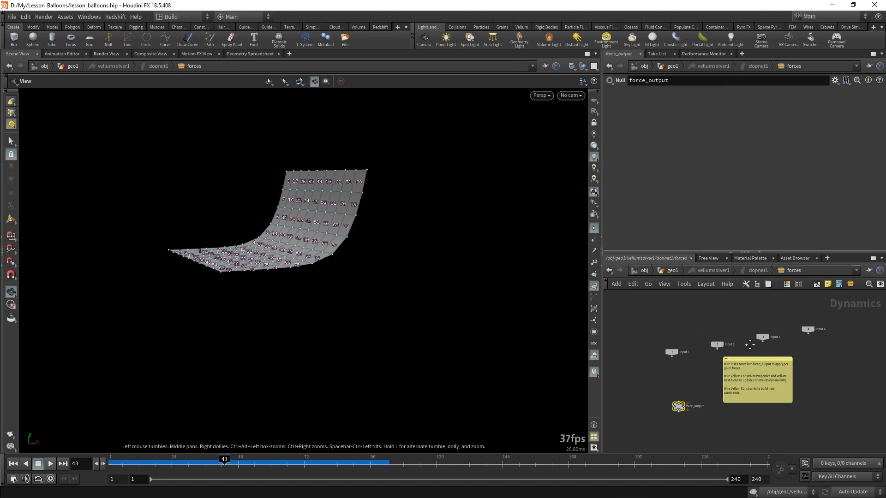
{"action": "left_click", "coordinate": [763, 270]}
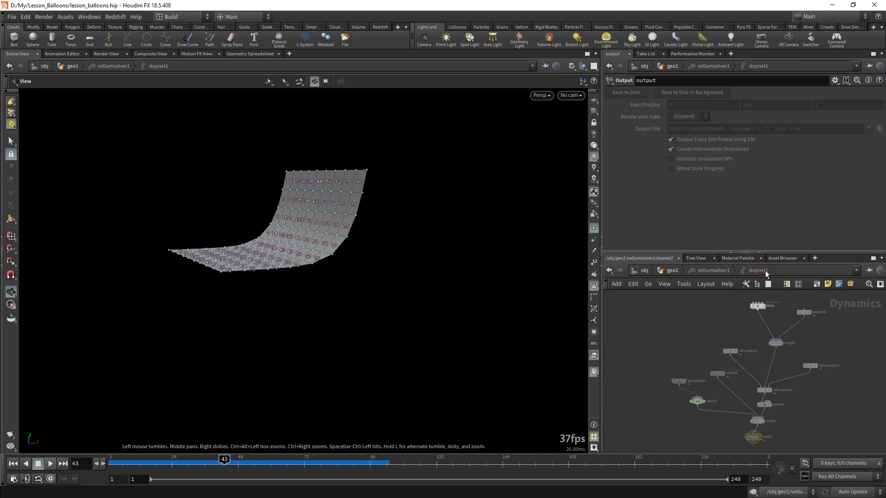
{"action": "key", "text": "i"}
{"action": "left_click", "coordinate": [712, 271]}
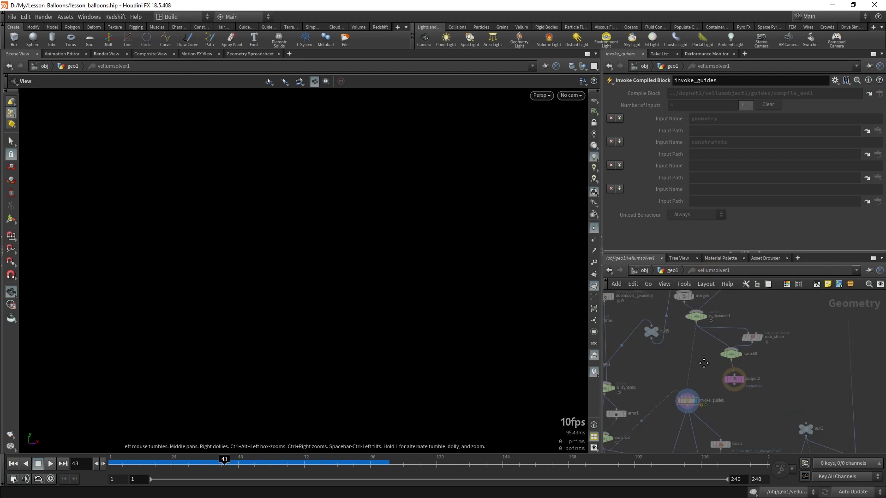
{"action": "middle_click_drag", "start_coordinate": [705, 353], "coordinate": [753, 338]}
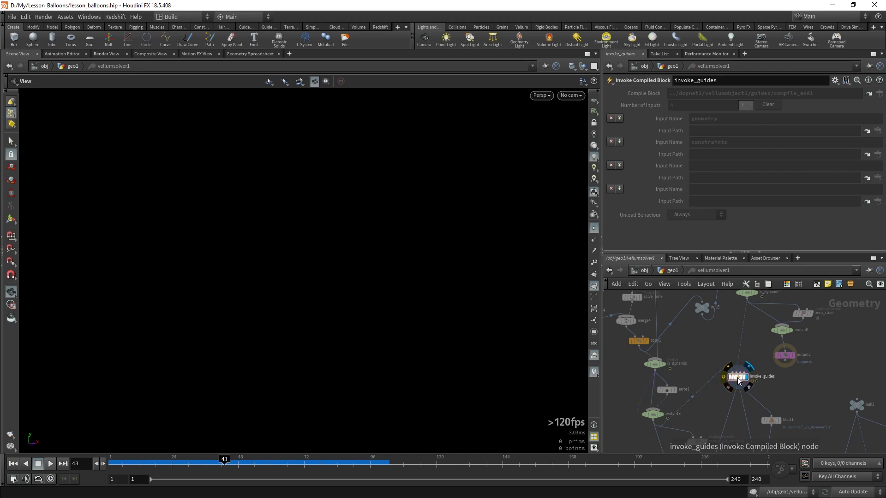
- Re-enter the solver's forces network and move force_output lower
{"action": "key", "text": "u"}
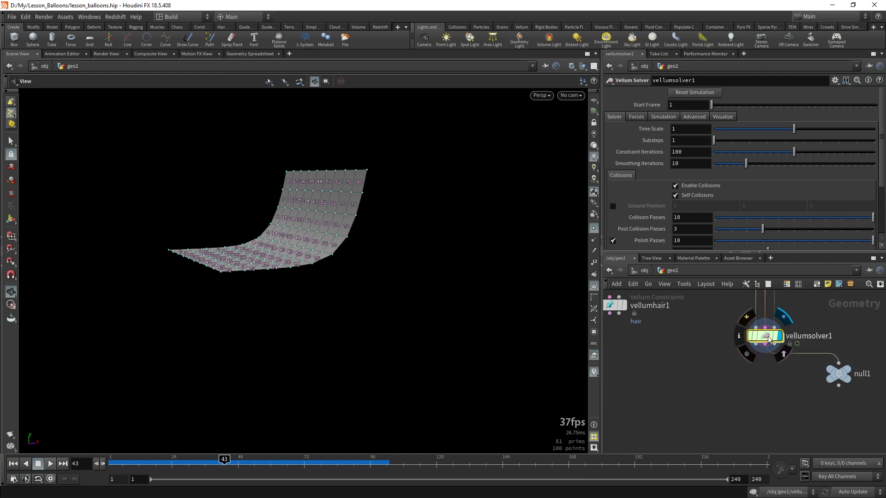
{"action": "double_click", "coordinate": [768, 340]}
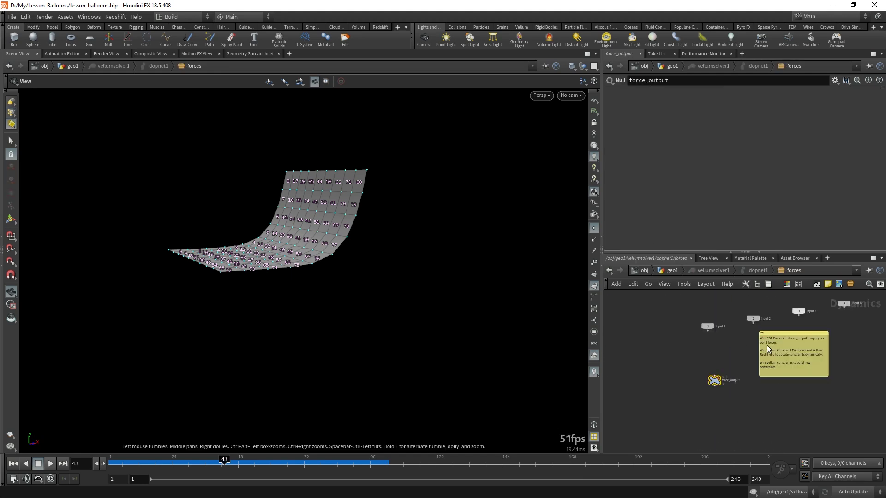
{"action": "left_click_drag", "start_coordinate": [714, 382], "coordinate": [708, 403]}
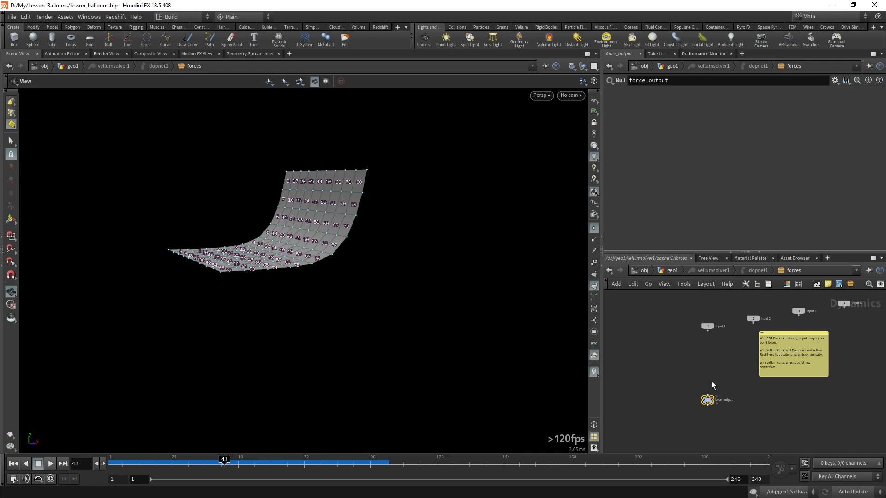
{"action": "scroll", "coordinate": [720, 380], "scroll_direction": "up", "scroll_amount": 3}
- Add a POP Force wired into force_output with noise amplitude about 5.78
{"action": "key", "text": "Tab"}
{"action": "type", "text": "p"}
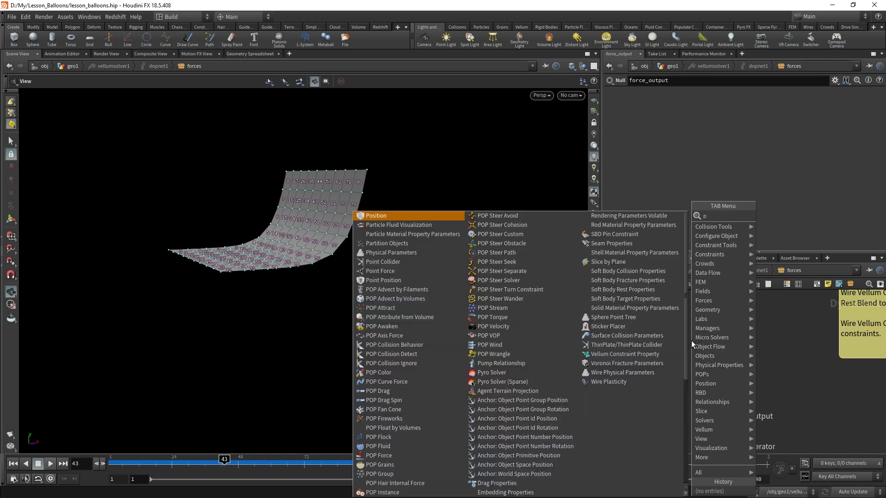
{"action": "type", "text": "op"}
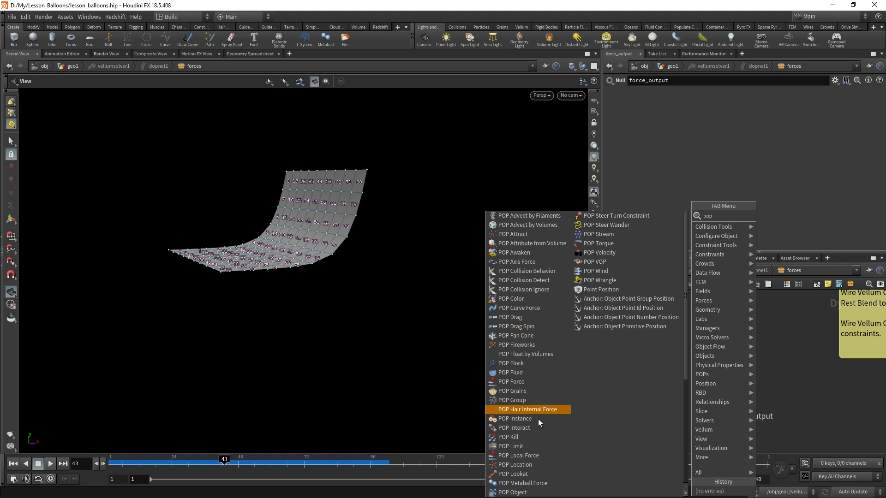
{"action": "left_click", "coordinate": [530, 381]}
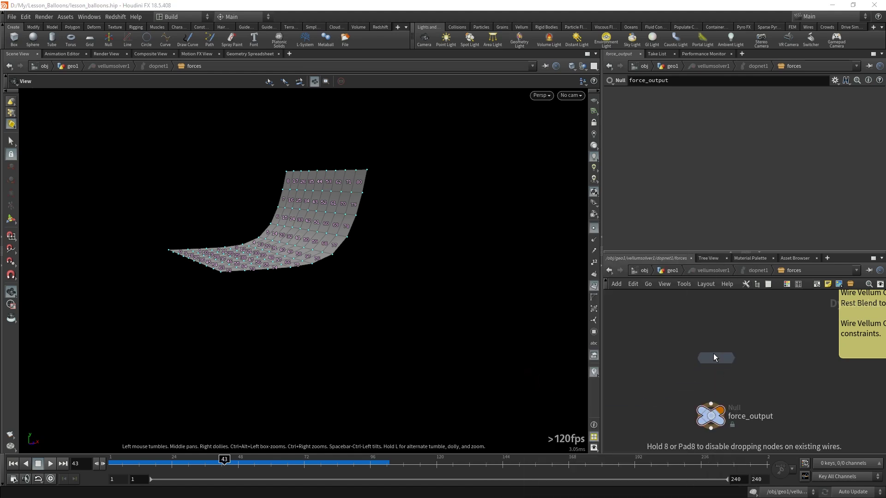
{"action": "left_click", "coordinate": [713, 353]}
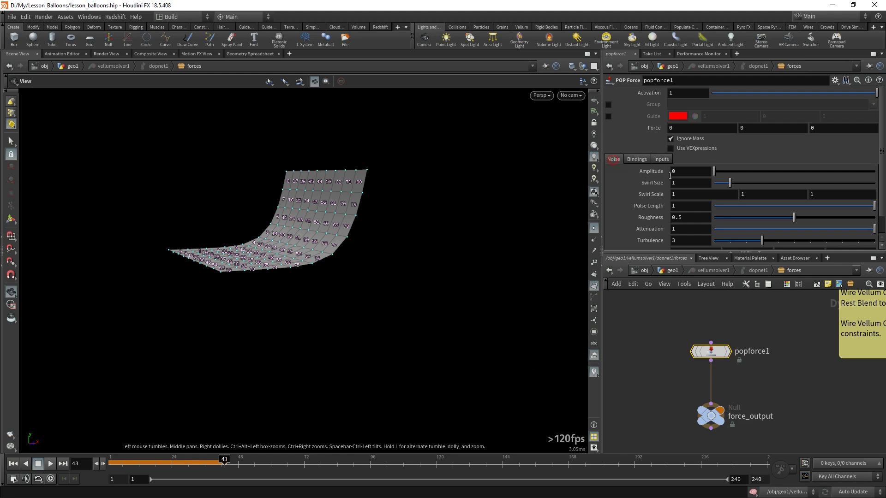
{"action": "left_click_drag", "start_coordinate": [773, 176], "coordinate": [807, 174]}
- Play the simulation, hide point markers, and scrub back to around frame 125
{"action": "left_click", "coordinate": [130, 460]}
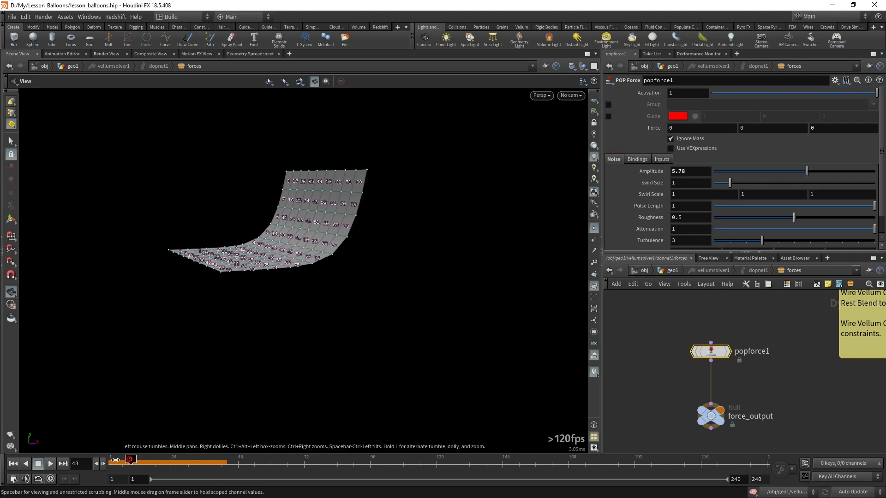
{"action": "key", "text": "Up"}
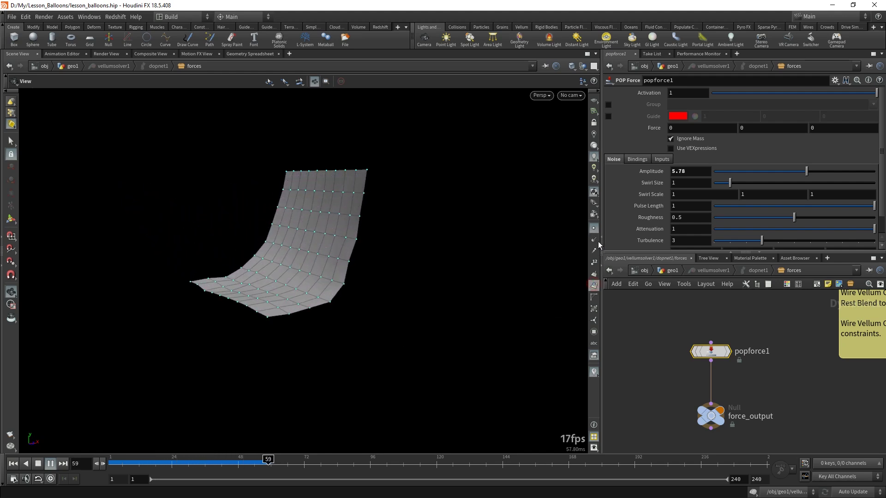
{"action": "left_click", "coordinate": [593, 228]}
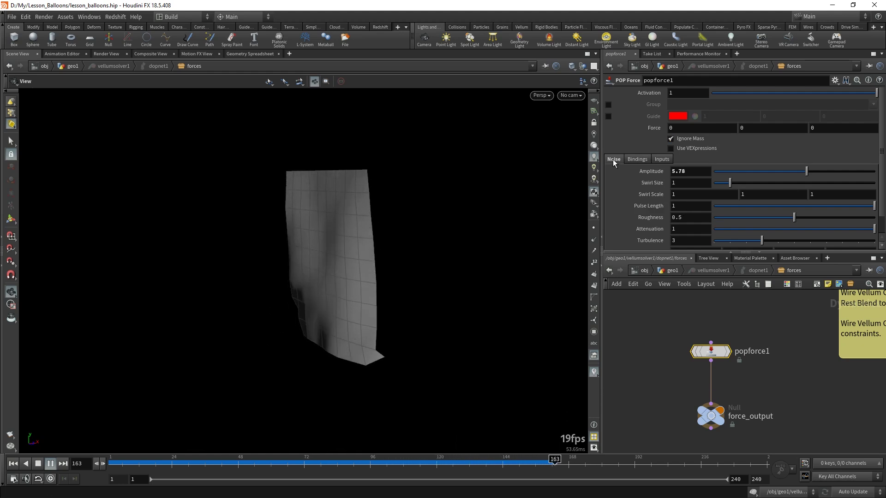
{"action": "left_click_drag", "start_coordinate": [282, 463], "coordinate": [480, 470]}
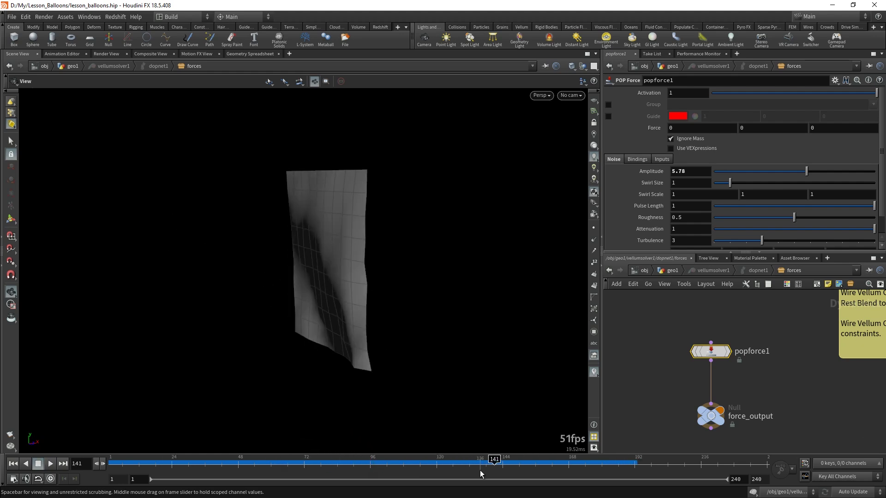
{"action": "left_click_drag", "start_coordinate": [480, 469], "coordinate": [450, 469]}
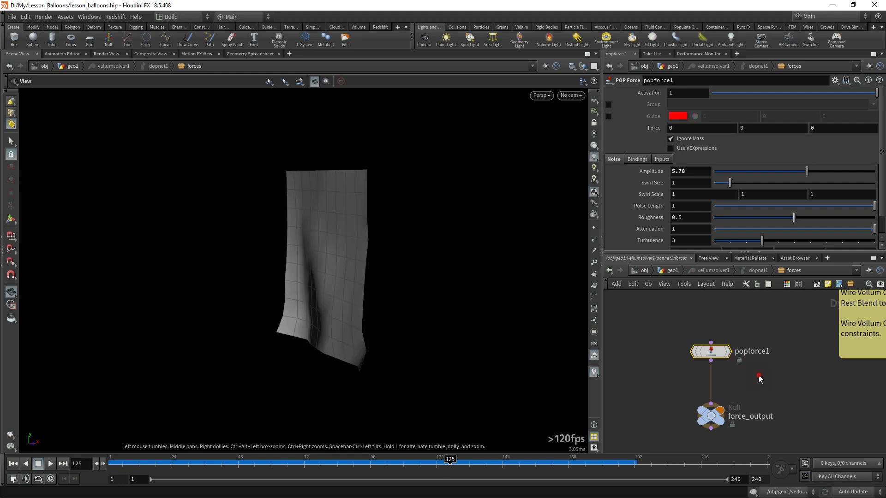
- Raise popforce1's noise amplitude to 10 and show the simulation data spreadsheet
{"action": "left_click", "coordinate": [709, 355]}
{"action": "left_click_drag", "start_coordinate": [837, 175], "coordinate": [875, 171]}
{"action": "key", "text": "Tab"}
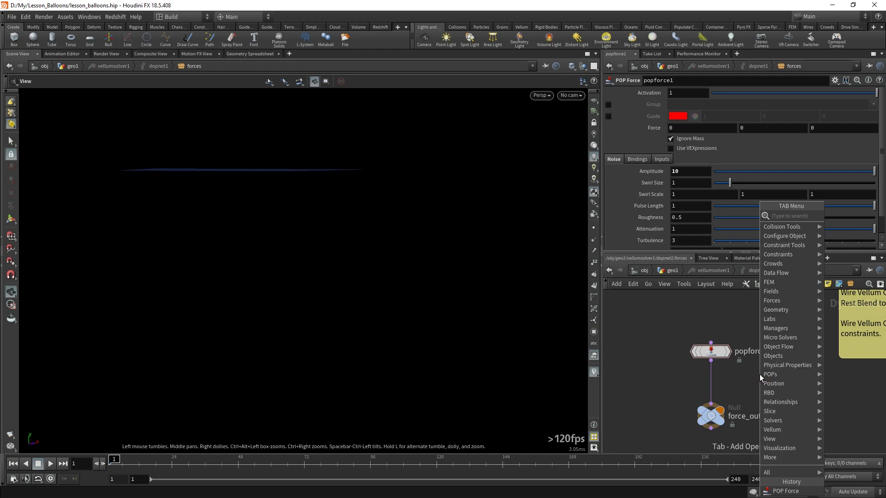
{"action": "type", "text": "pop"}
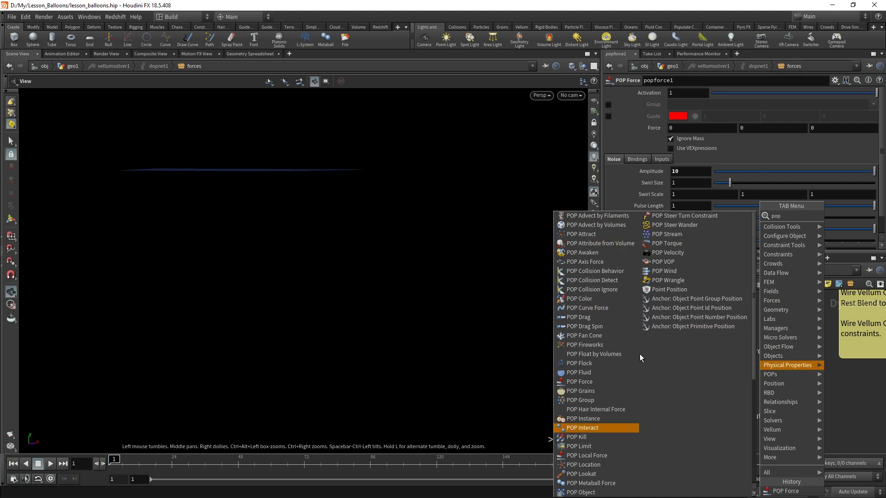
{"action": "left_click", "coordinate": [150, 461]}
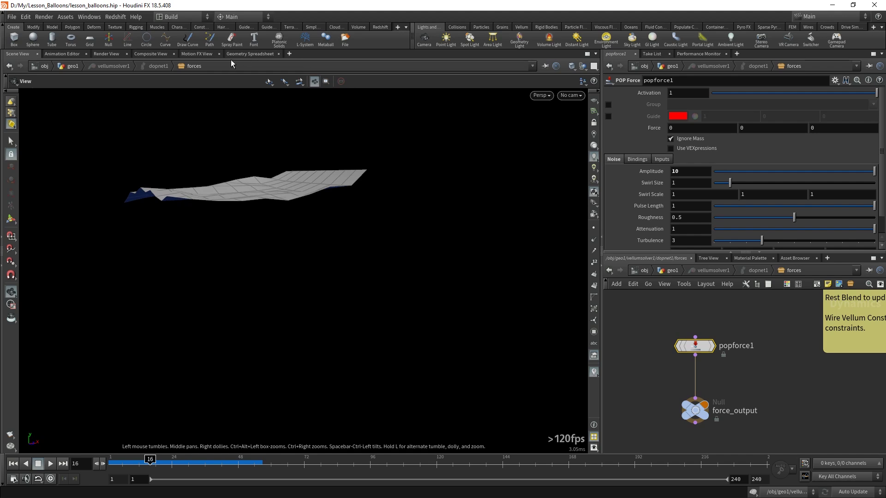
{"action": "left_click", "coordinate": [249, 54]}
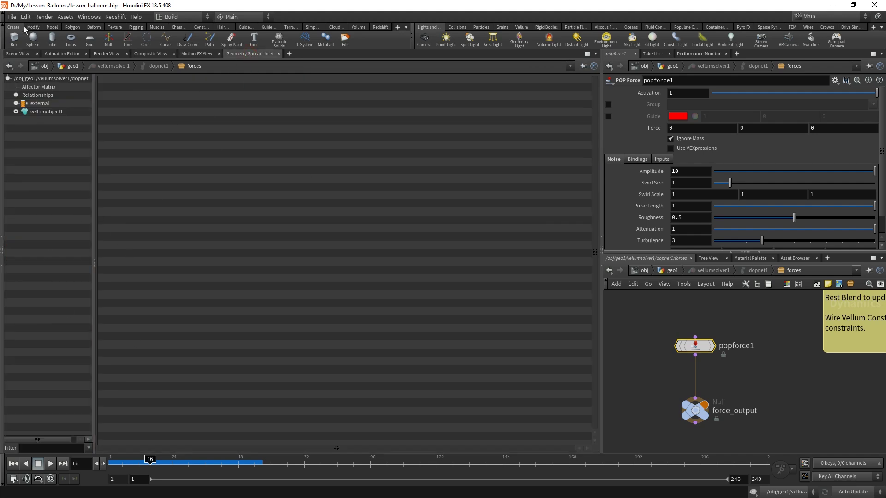
- Inspect vellumobject1's Geometry point attributes, scrolling across columns like force and dragnormal
{"action": "left_click", "coordinate": [29, 113]}
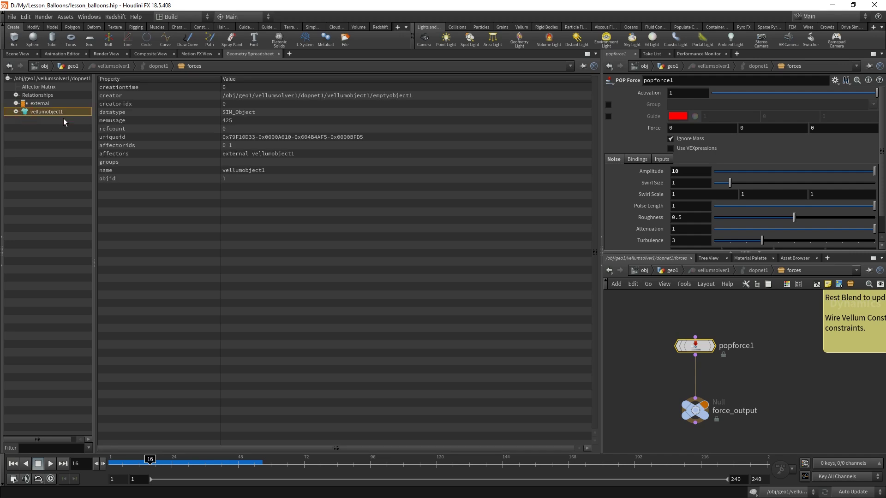
{"action": "double_click", "coordinate": [31, 113]}
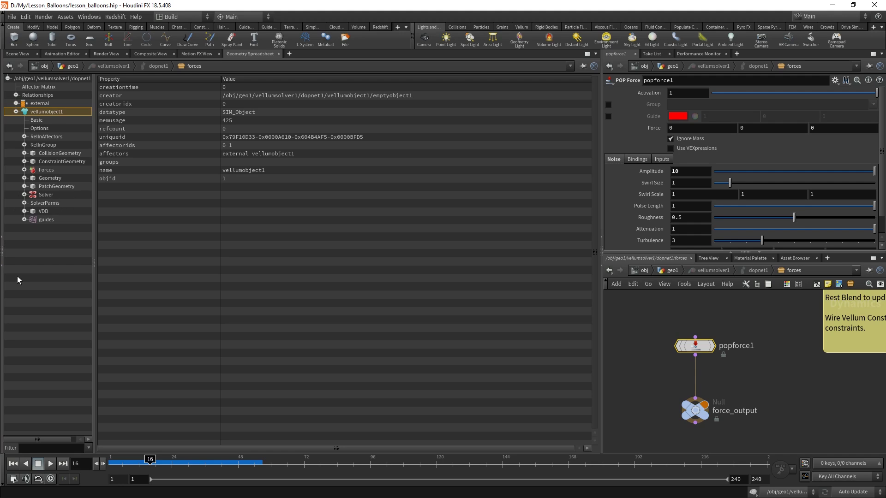
{"action": "left_click", "coordinate": [30, 178]}
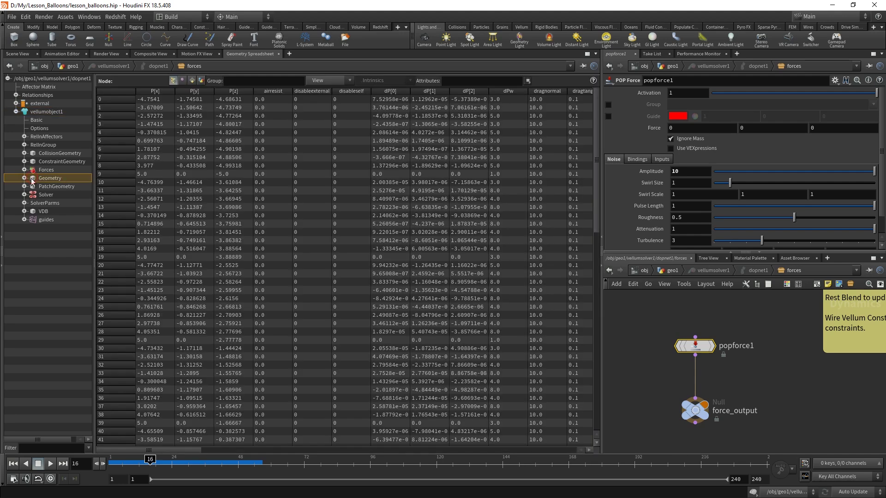
{"action": "left_click", "coordinate": [30, 178]}
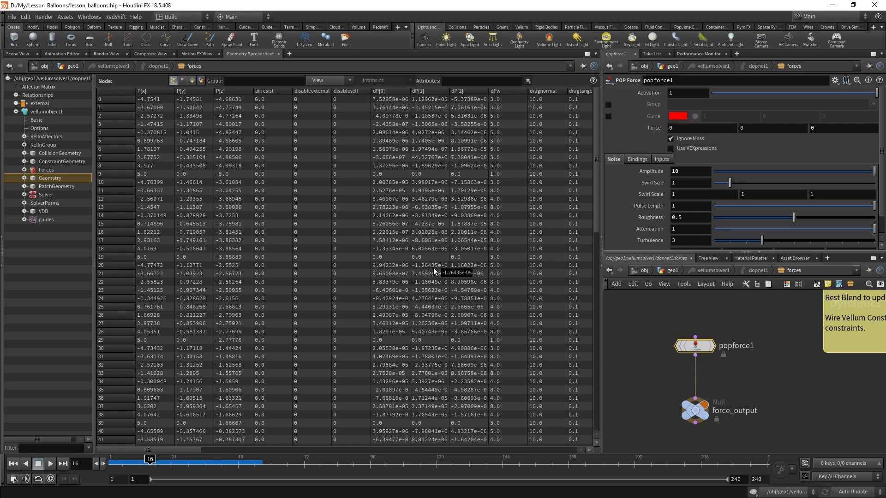
{"action": "mouse_move", "coordinate": [192, 449]}
{"action": "left_mouse_down"}
{"action": "mouse_move", "coordinate": [353, 453]}
{"action": "mouse_move", "coordinate": [322, 452]}
{"action": "left_mouse_up"}
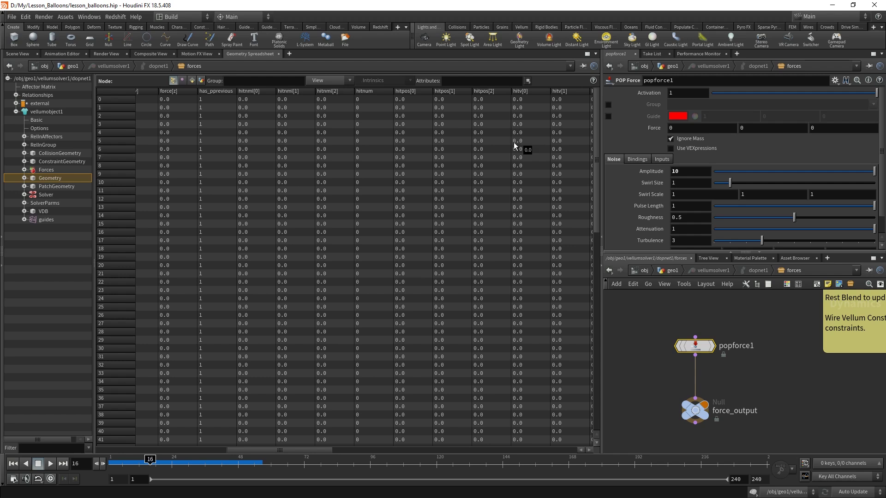
{"action": "scroll", "coordinate": [342, 154], "scroll_direction": "right", "scroll_amount": 5}
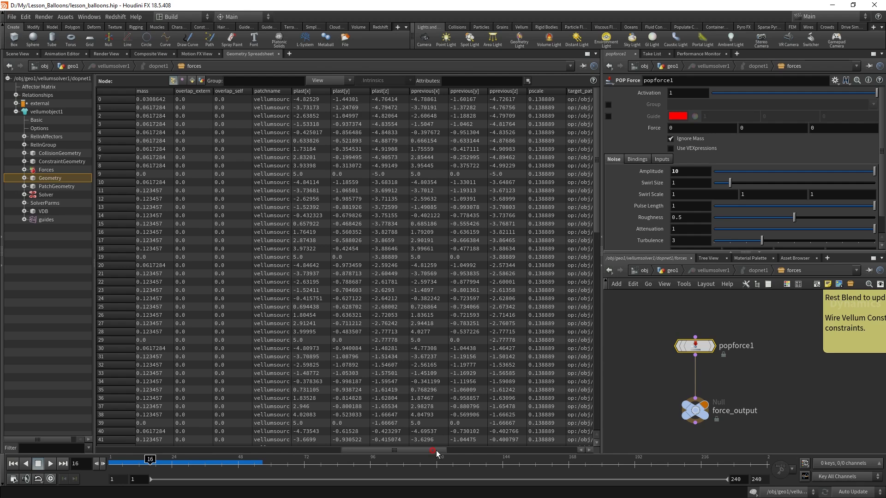
{"action": "left_click_drag", "start_coordinate": [436, 450], "coordinate": [517, 450]}
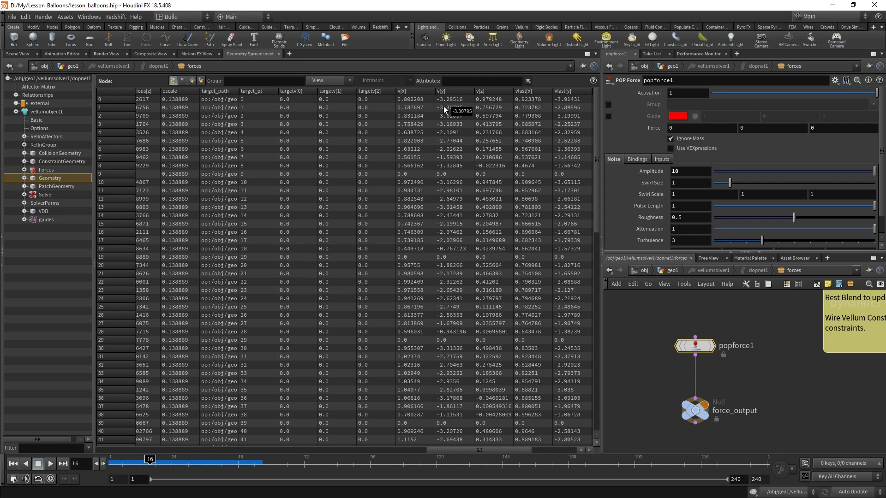
{"action": "mouse_move", "coordinate": [461, 450]}
{"action": "left_mouse_down"}
{"action": "mouse_move", "coordinate": [291, 465]}
{"action": "mouse_move", "coordinate": [353, 468]}
{"action": "mouse_move", "coordinate": [213, 463]}
{"action": "left_mouse_up"}
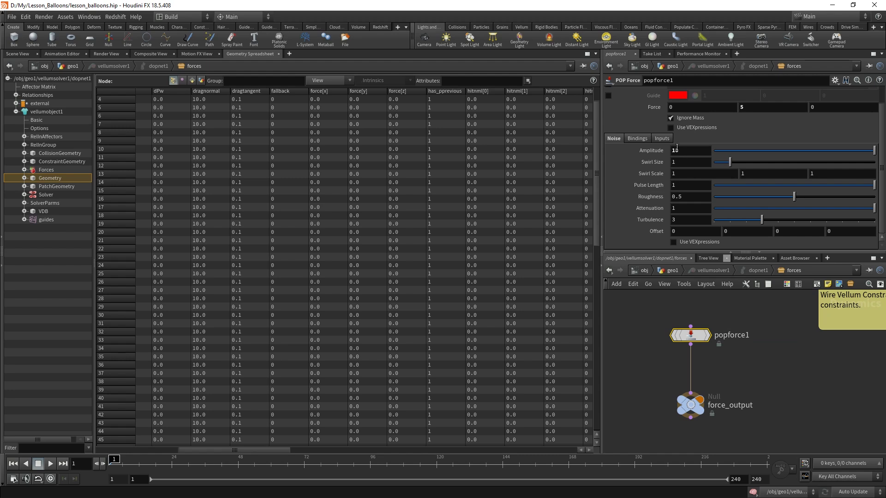
- Set popforce1's force to -5.2, -0.2, -5.2 with the value ladder
{"action": "middle_click", "coordinate": [654, 109]}
{"action": "mouse_move", "coordinate": [654, 109]}
{"action": "middle_mouse_down"}
{"action": "mouse_move", "coordinate": [691, 108]}
{"action": "mouse_move", "coordinate": [517, 139]}
{"action": "middle_mouse_up"}
{"action": "left_click", "coordinate": [754, 355]}
- Insert a POP Wind before force_output with wind velocity 0.6, 0.6, 0.6
{"action": "key", "text": "Tab"}
{"action": "type", "text": "win"}
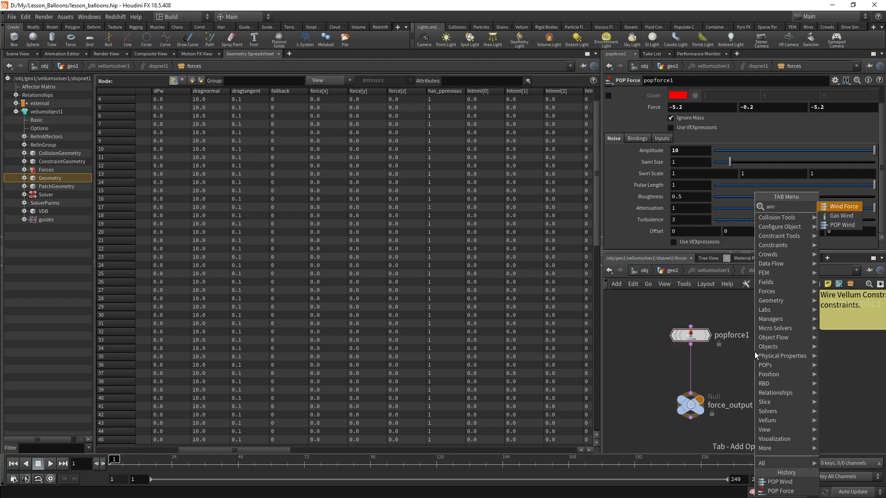
{"action": "left_click", "coordinate": [842, 226]}
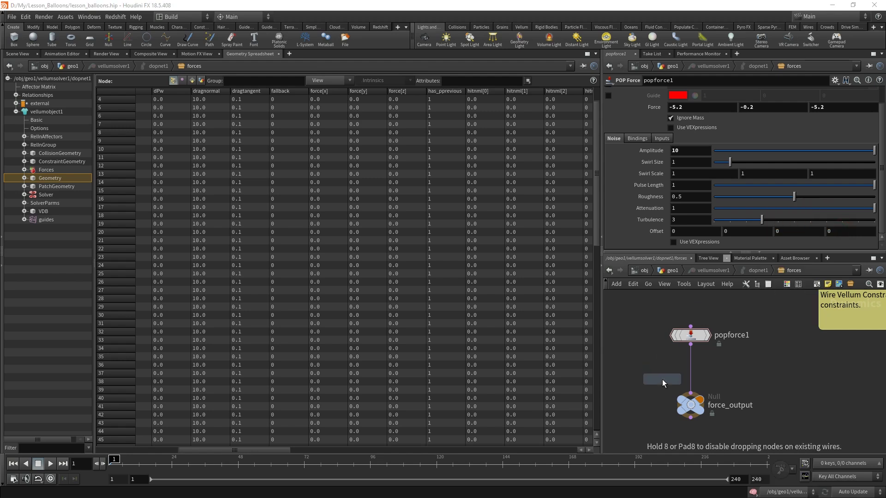
{"action": "left_click", "coordinate": [690, 373]}
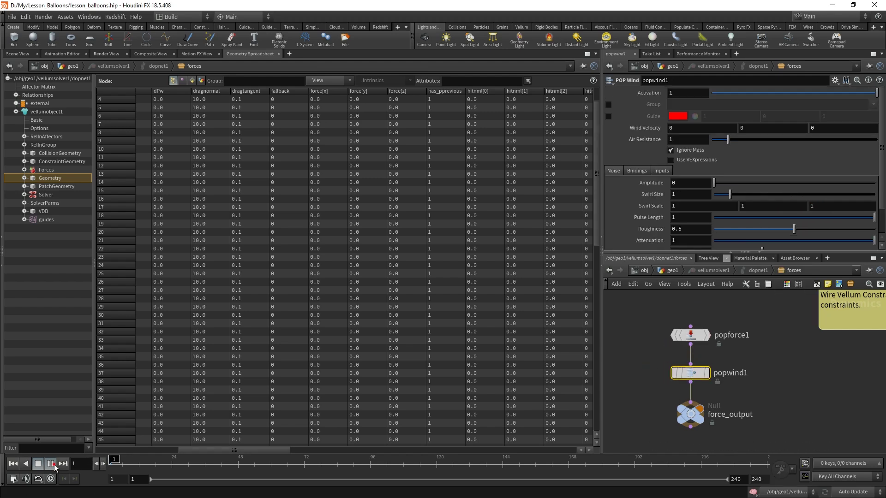
{"action": "left_click", "coordinate": [52, 464]}
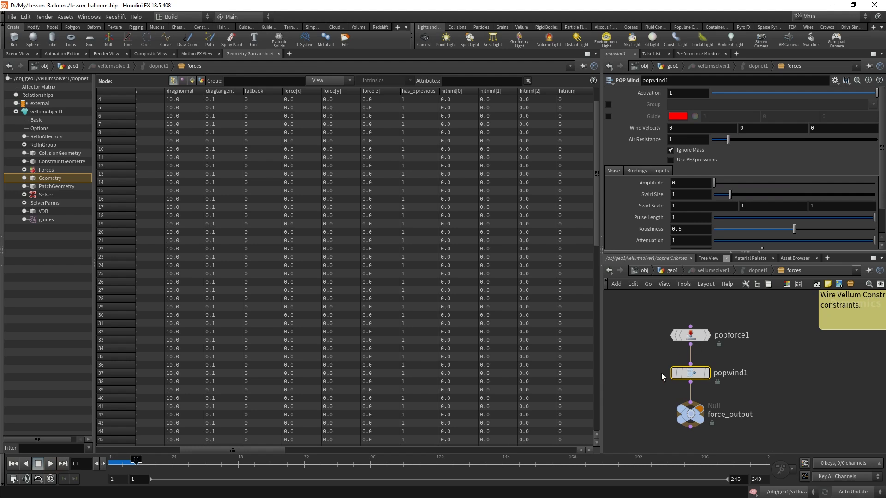
{"action": "middle_click_drag", "start_coordinate": [655, 128], "coordinate": [673, 132]}
- Replay the simulation from frame 1 and return to the Scene View
{"action": "mouse_move", "coordinate": [271, 449]}
{"action": "left_mouse_down"}
{"action": "mouse_move", "coordinate": [399, 452]}
{"action": "mouse_move", "coordinate": [274, 463]}
{"action": "left_mouse_up"}
{"action": "left_click", "coordinate": [13, 463]}
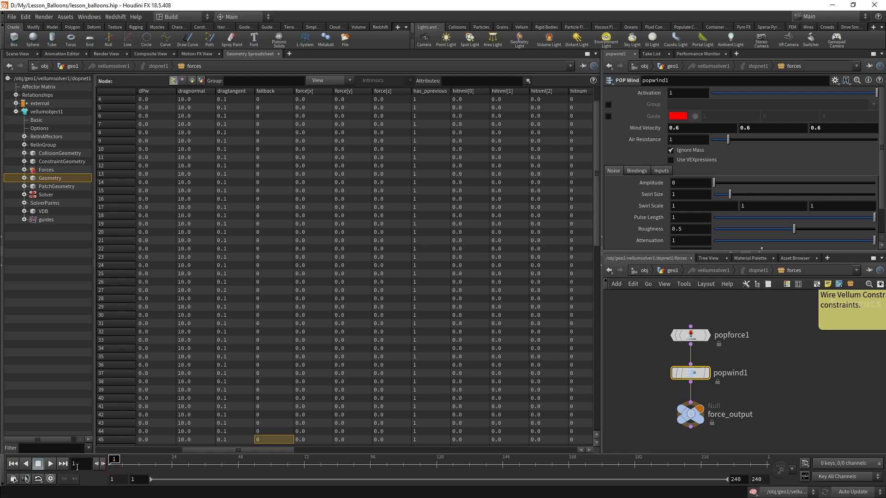
{"action": "left_click", "coordinate": [50, 464]}
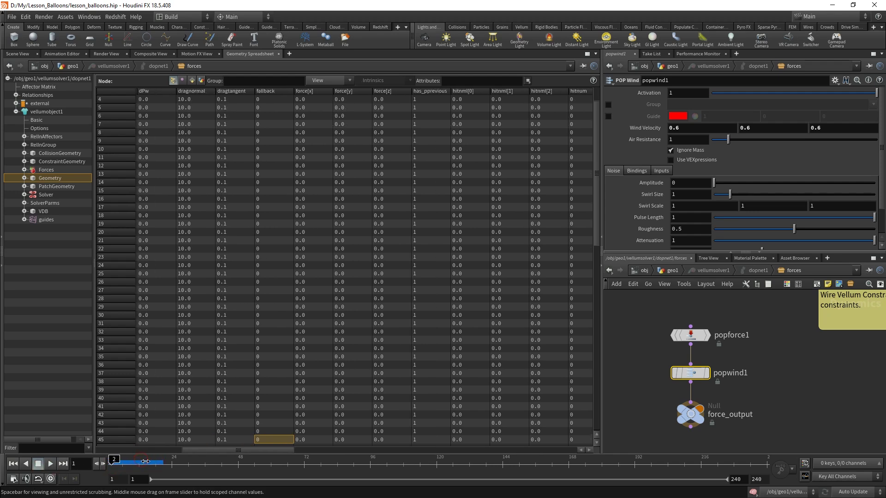
{"action": "left_click_drag", "start_coordinate": [754, 390], "coordinate": [630, 361]}
{"action": "left_click", "coordinate": [19, 54]}
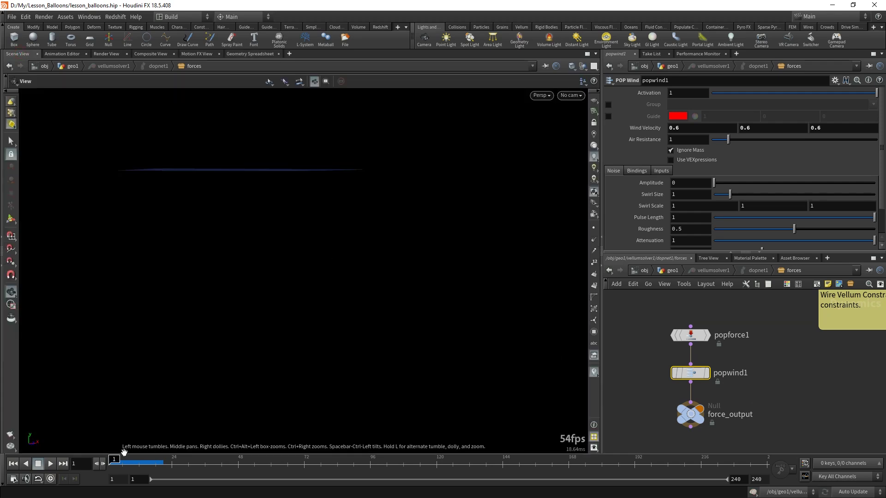
- Briefly test the wind, then delete popwind1
{"action": "key", "text": "Up"}
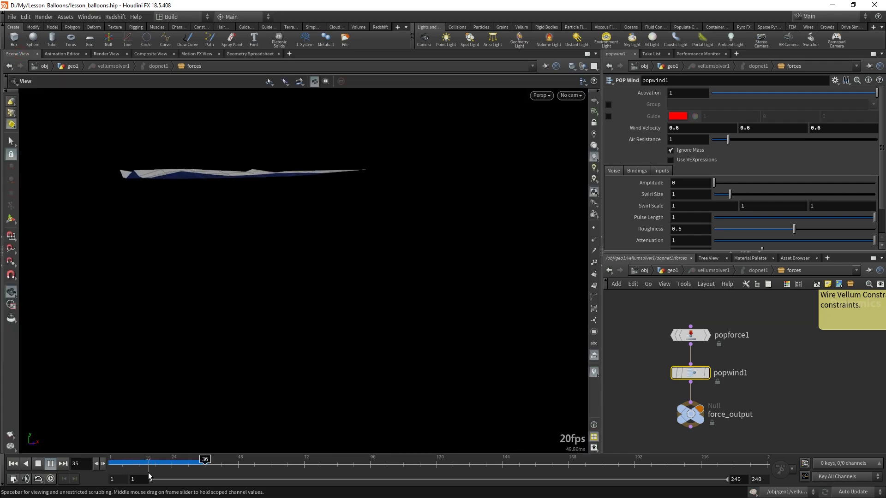
{"action": "key", "text": "ctrl+Up"}
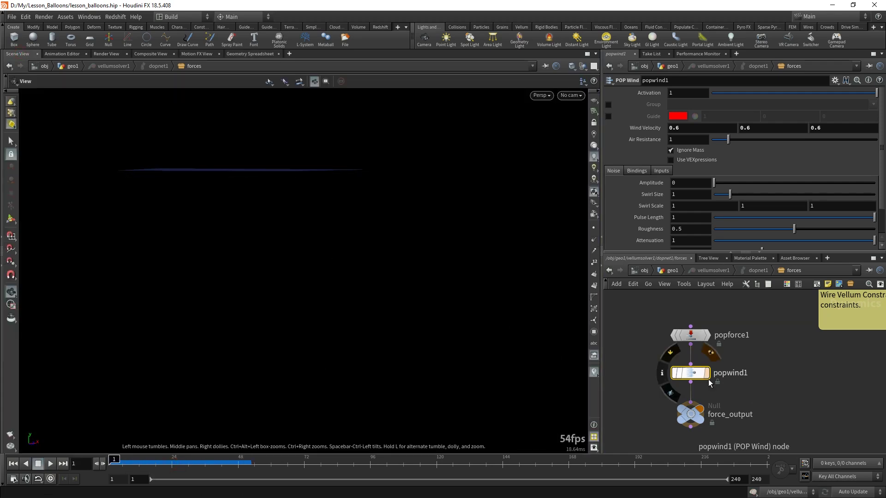
{"action": "key", "text": "Delete"}
{"action": "left_click_drag", "start_coordinate": [755, 352], "coordinate": [628, 294]}
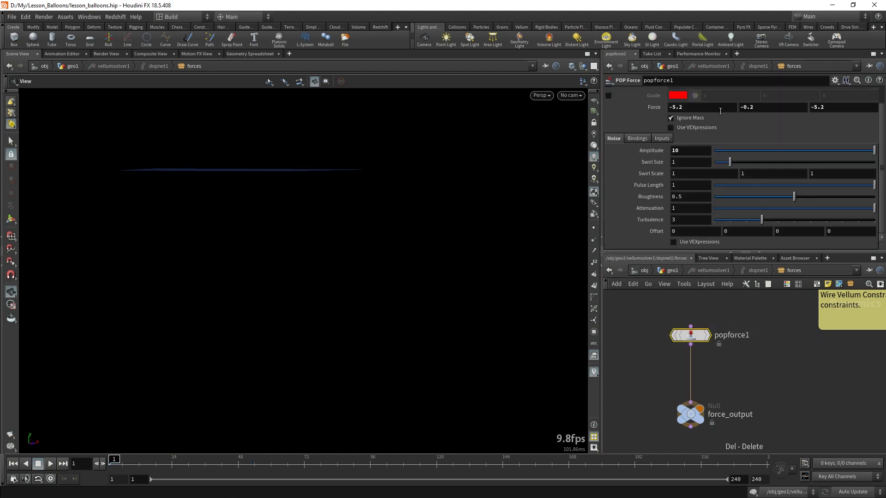
- Reset popforce1's force to 0, 0, 0 and replay the simulation from frame 1
{"action": "double_click", "coordinate": [690, 108]}
{"action": "type", "text": "0"}
{"action": "key", "text": "Tab"}
{"action": "type", "text": "0"}
{"action": "key", "text": "Tab"}
{"action": "type", "text": "0"}
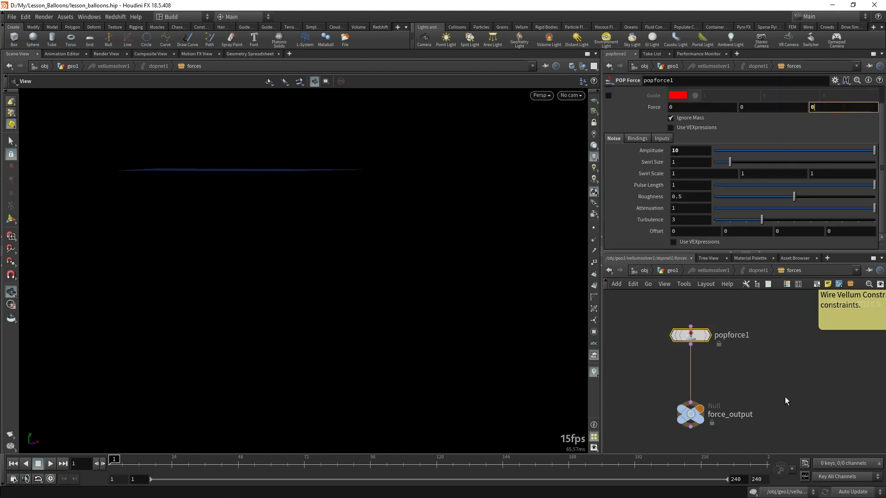
{"action": "key", "text": "Return"}
{"action": "key", "text": "Up"}
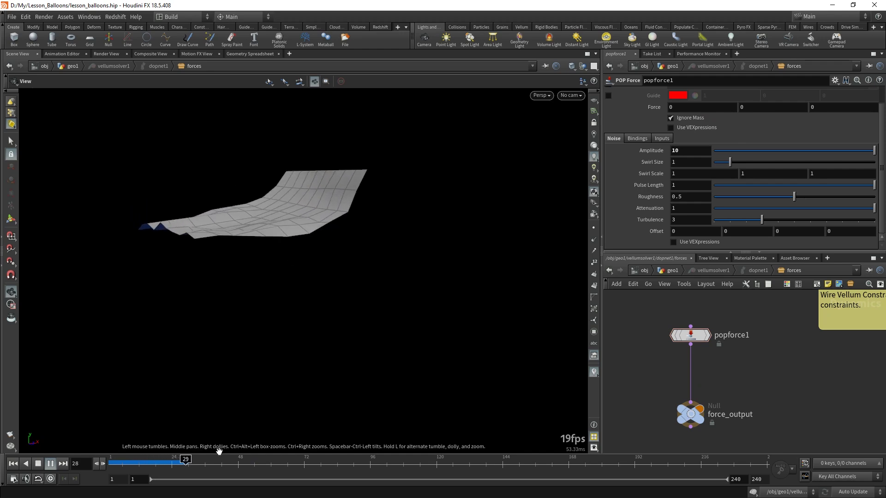
{"action": "key", "text": "Up"}
{"action": "key", "text": "ctrl+Up"}
{"action": "scroll", "coordinate": [685, 361], "scroll_direction": "down", "scroll_amount": 2}
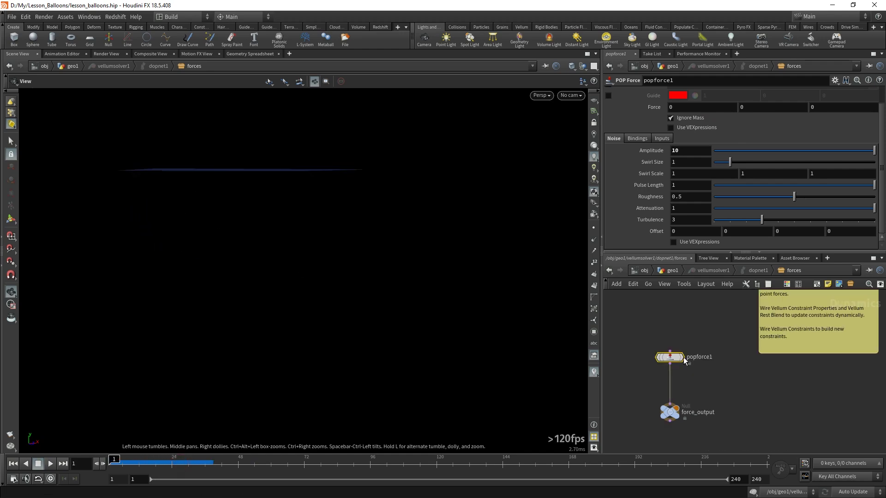
{"action": "left_click", "coordinate": [234, 58]}
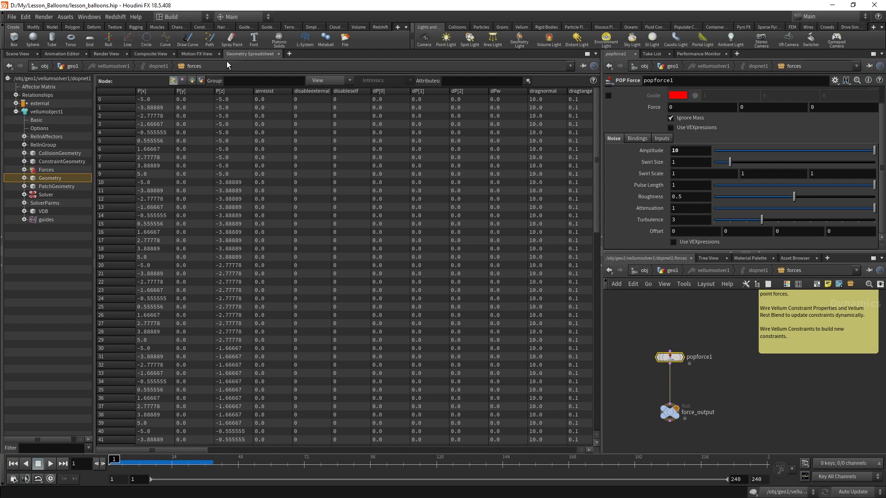
- Check ConstraintGeometry's primitive restlength values, then delete popforce1
{"action": "left_click", "coordinate": [35, 162]}
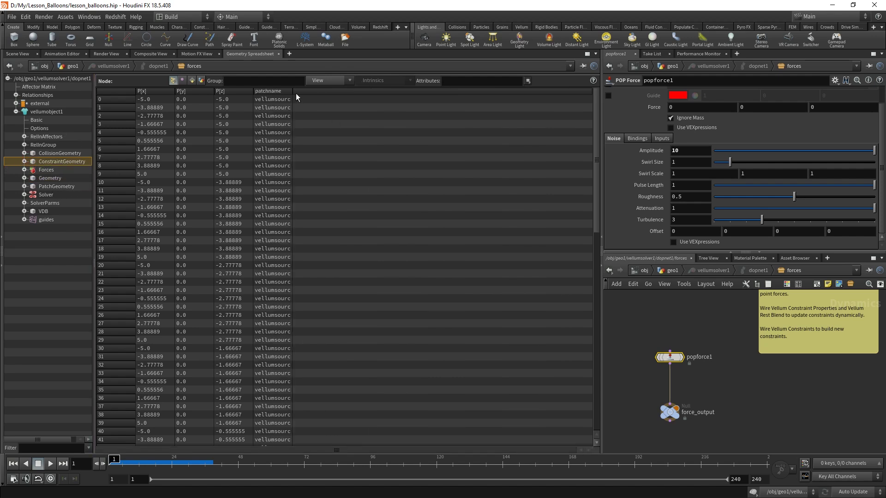
{"action": "left_click", "coordinate": [190, 81]}
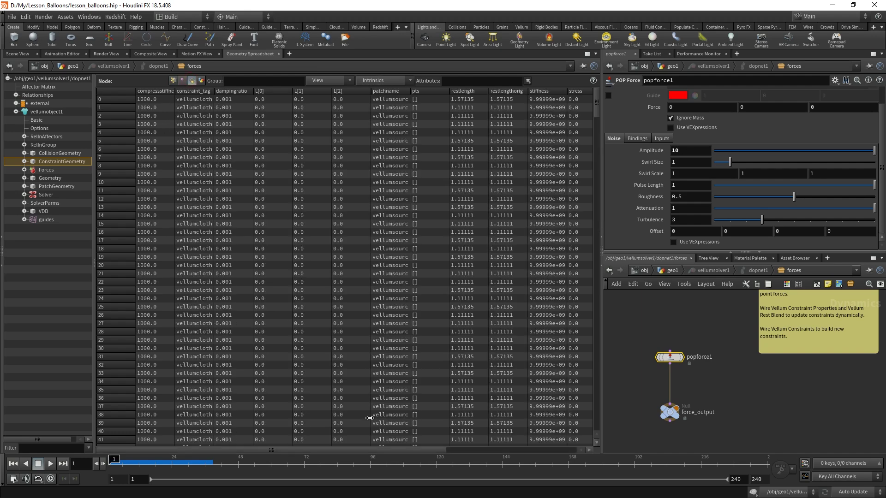
{"action": "left_click_drag", "start_coordinate": [365, 450], "coordinate": [365, 450]}
{"action": "key", "text": "Delete"}
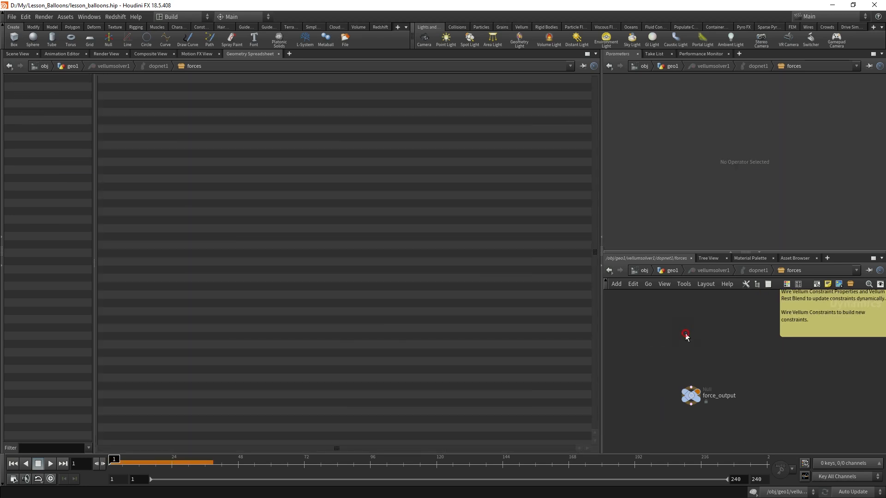
- Add a SOP Solver node in the forces network and wire it into force_output
{"action": "key", "text": "Tab"}
{"action": "type", "text": "solve"}
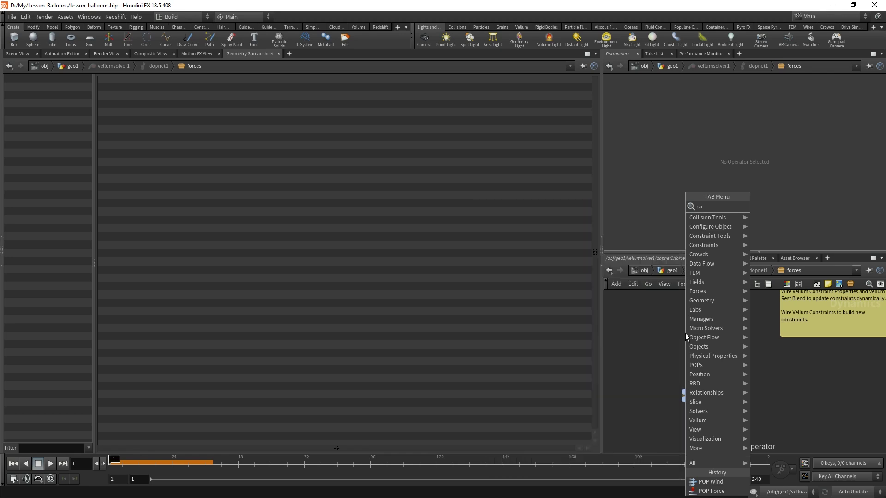
{"action": "type", "text": "r"}
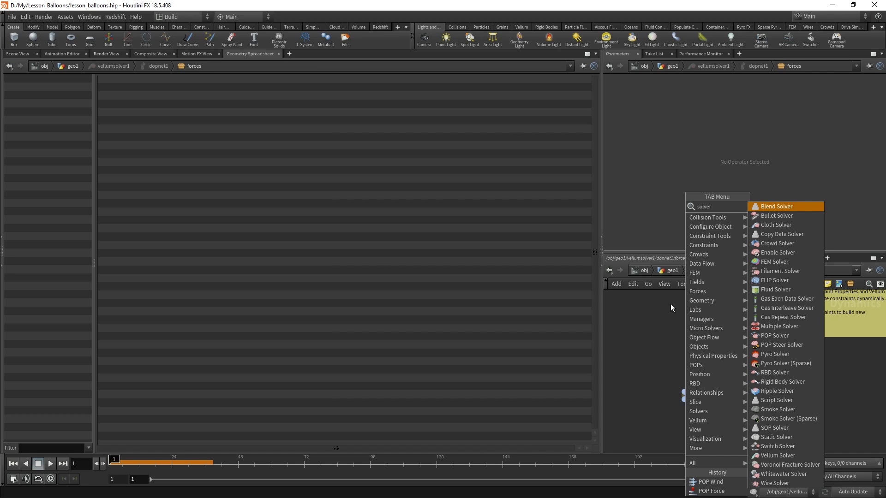
{"action": "left_click", "coordinate": [775, 427]}
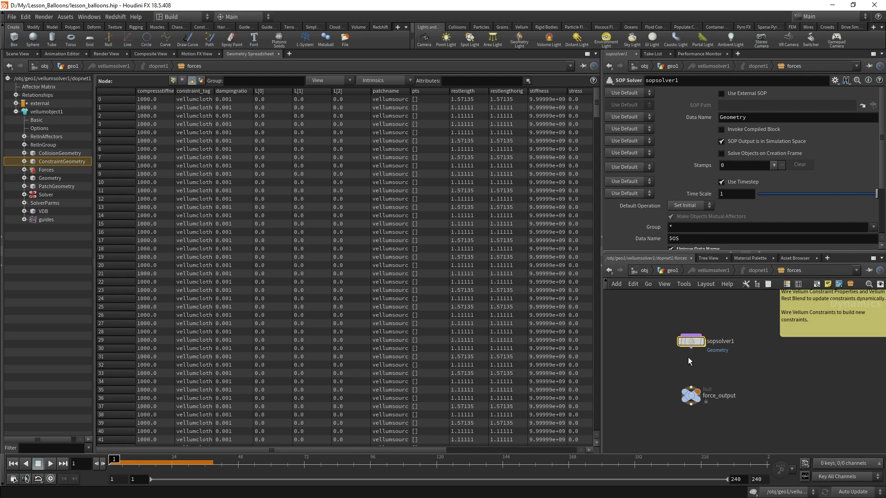
{"action": "left_click_drag", "start_coordinate": [689, 349], "coordinate": [691, 389]}
{"action": "left_click_drag", "start_coordinate": [639, 308], "coordinate": [746, 369]}
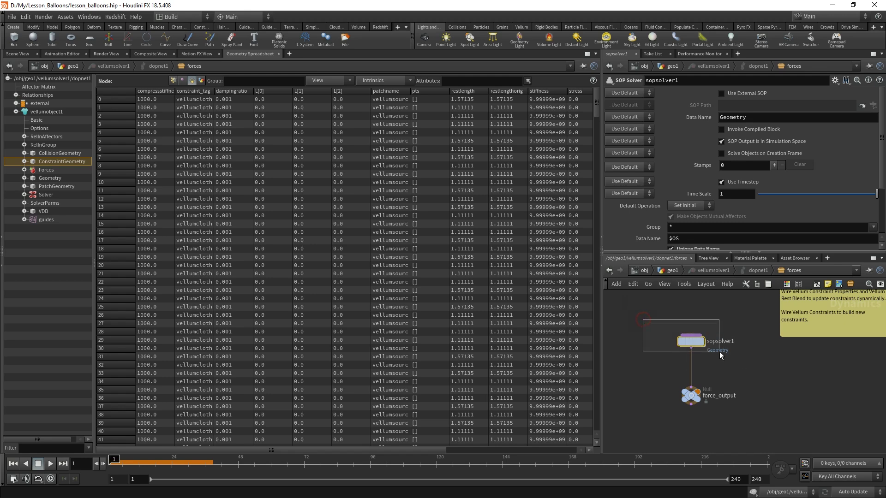
{"action": "left_click_drag", "start_coordinate": [655, 329], "coordinate": [726, 338]}
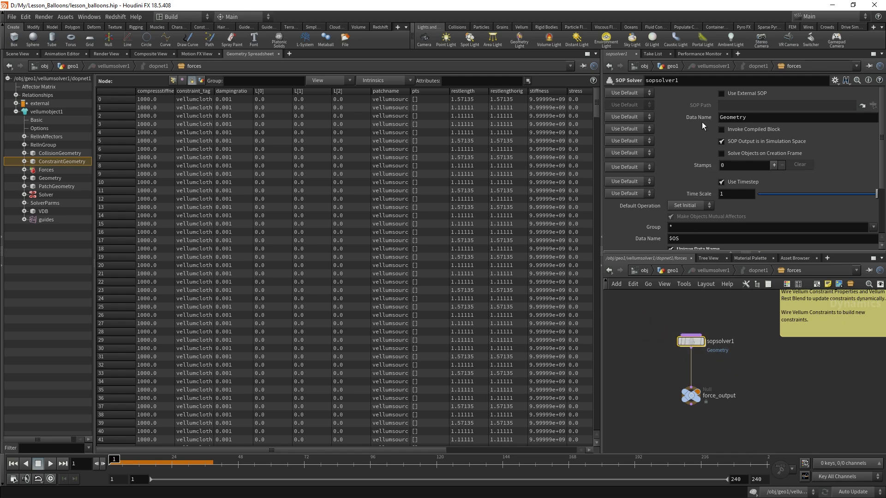
- Set sopsolver1's Data Name to ConstraintGeometry, then dive inside the solver
{"action": "left_click", "coordinate": [730, 119]}
{"action": "double_click", "coordinate": [741, 118]}
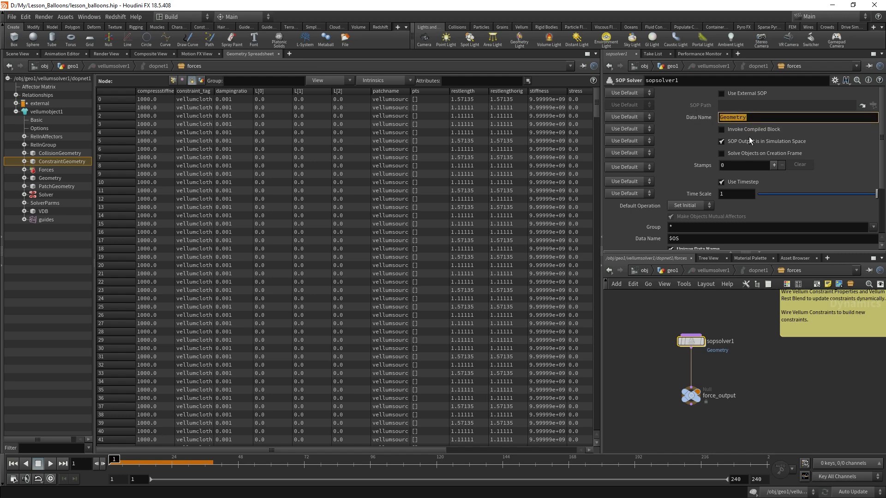
{"action": "left_click", "coordinate": [65, 179]}
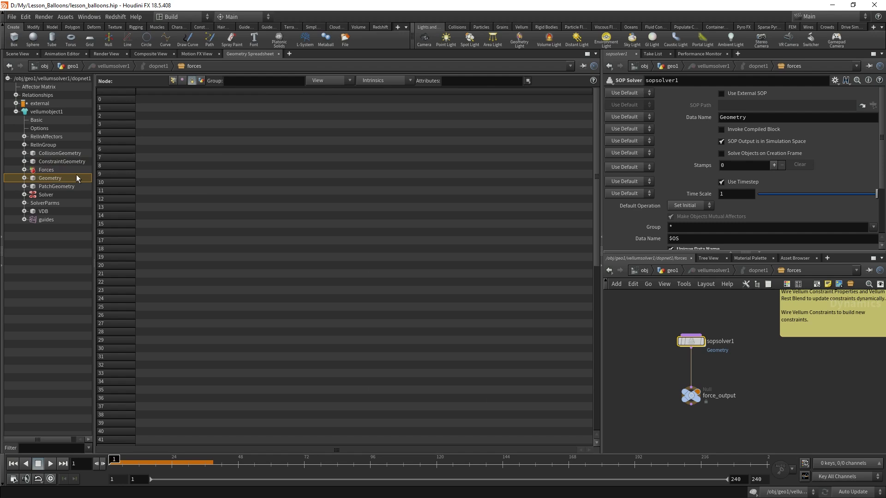
{"action": "left_click", "coordinate": [60, 154]}
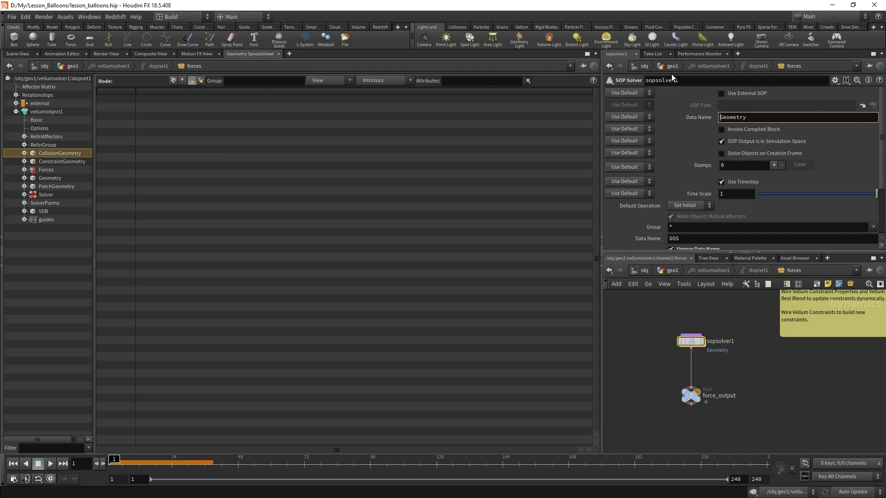
{"action": "left_click", "coordinate": [69, 162]}
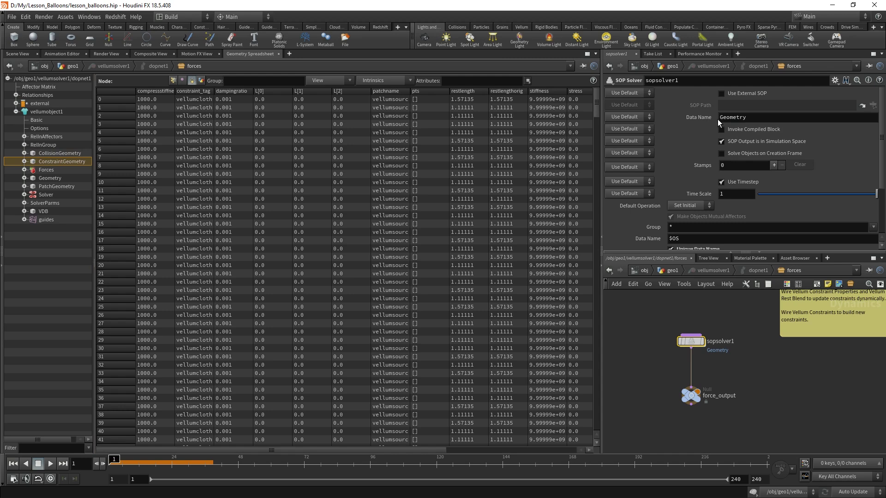
{"action": "left_click", "coordinate": [719, 117]}
{"action": "type", "text": "Con"}
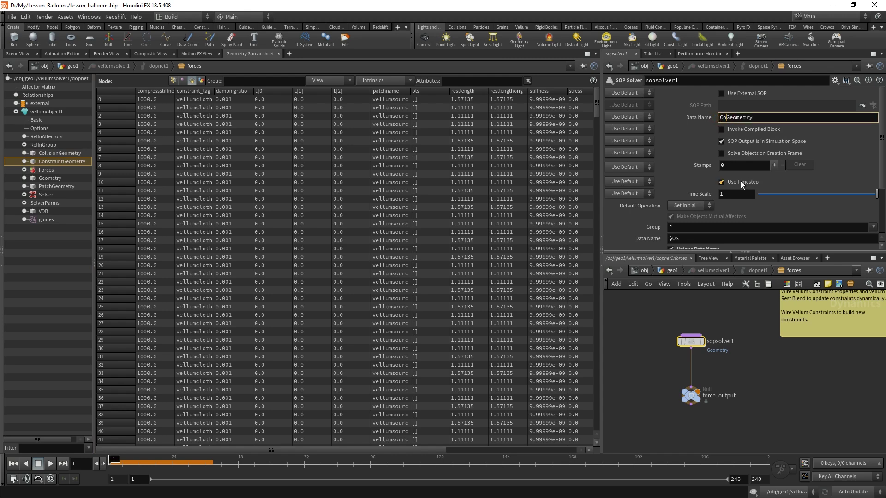
{"action": "type", "text": "strai"}
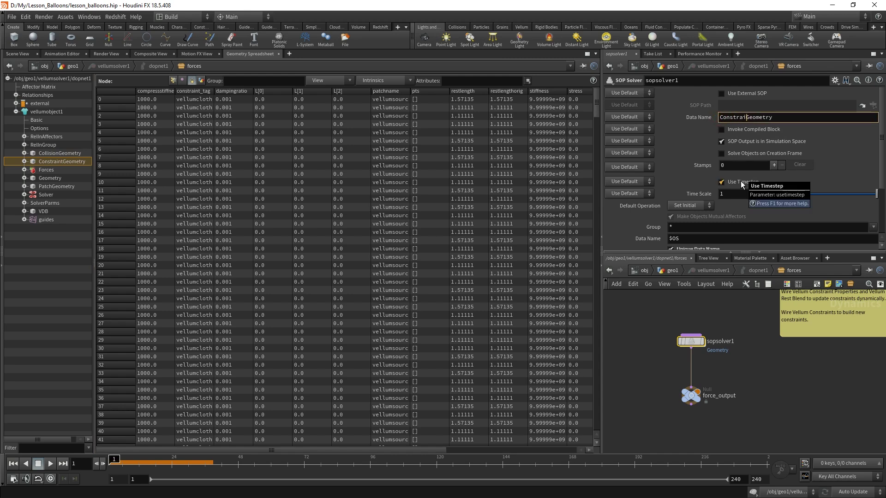
{"action": "type", "text": "nt"}
{"action": "left_click", "coordinate": [738, 357]}
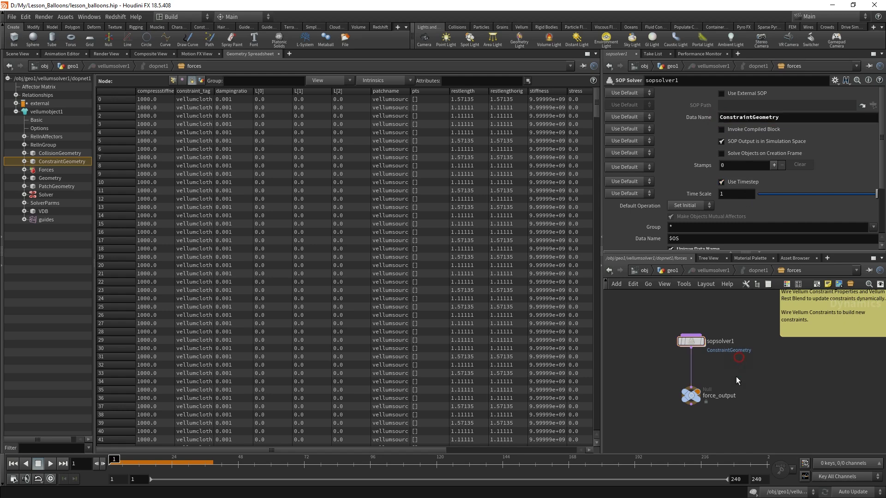
{"action": "double_click", "coordinate": [694, 341]}
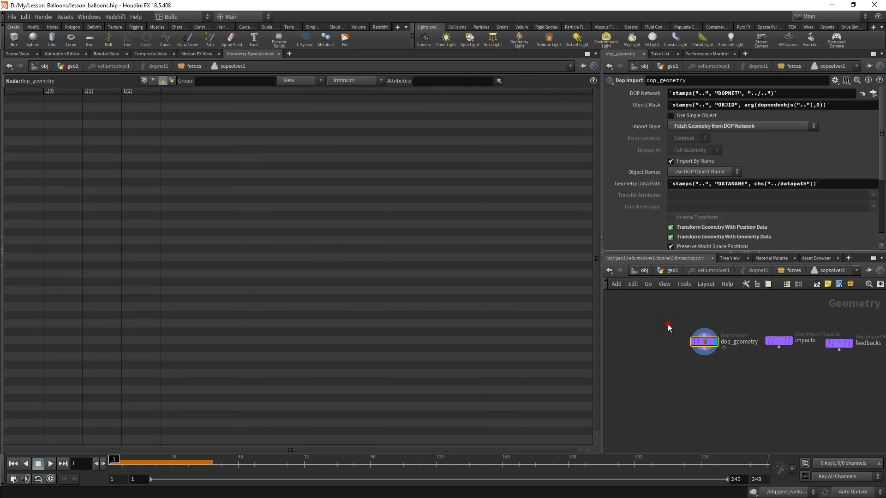
- View the triangulated constraint grid in the perspective Scene View at frame 34
{"action": "left_click", "coordinate": [17, 53]}
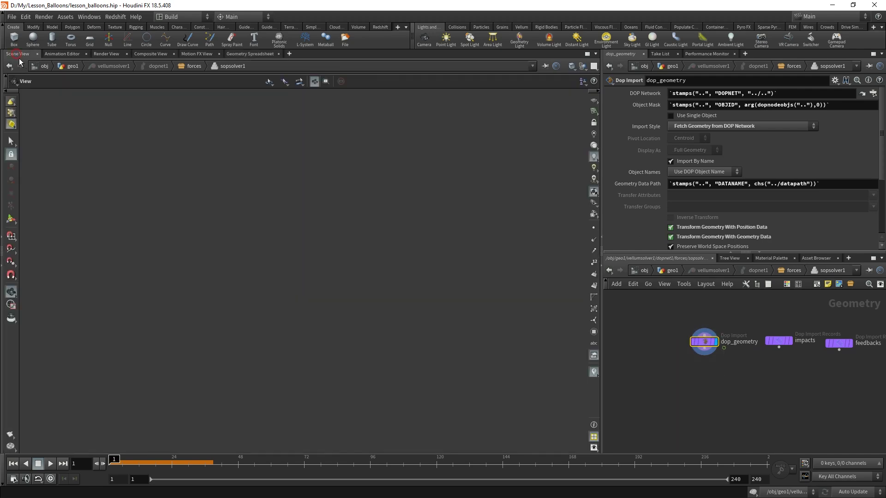
{"action": "left_click_drag", "start_coordinate": [280, 211], "coordinate": [432, 354]}
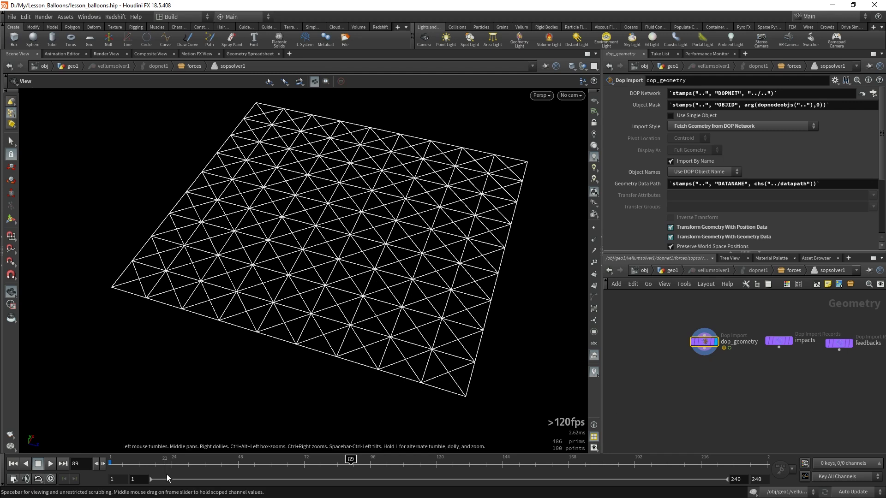
{"action": "left_click_drag", "start_coordinate": [173, 464], "coordinate": [199, 463]}
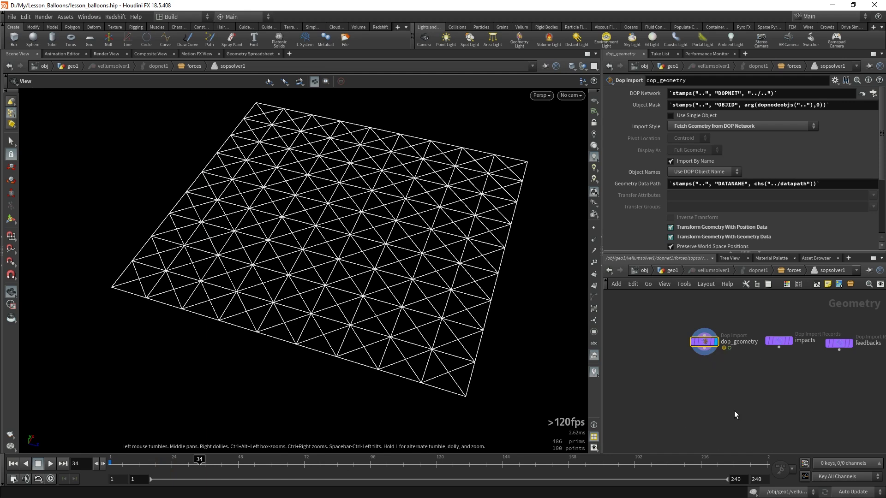
- Attach an Attribute Wrangle below dop_geometry, running over Primitives
{"action": "key", "text": "Tab"}
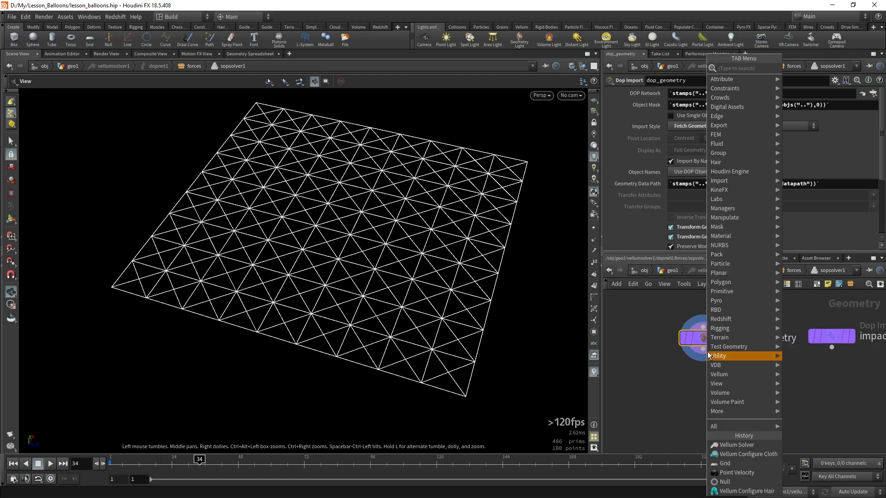
{"action": "key", "text": "Escape"}
{"action": "left_click_drag", "start_coordinate": [709, 356], "coordinate": [703, 397]}
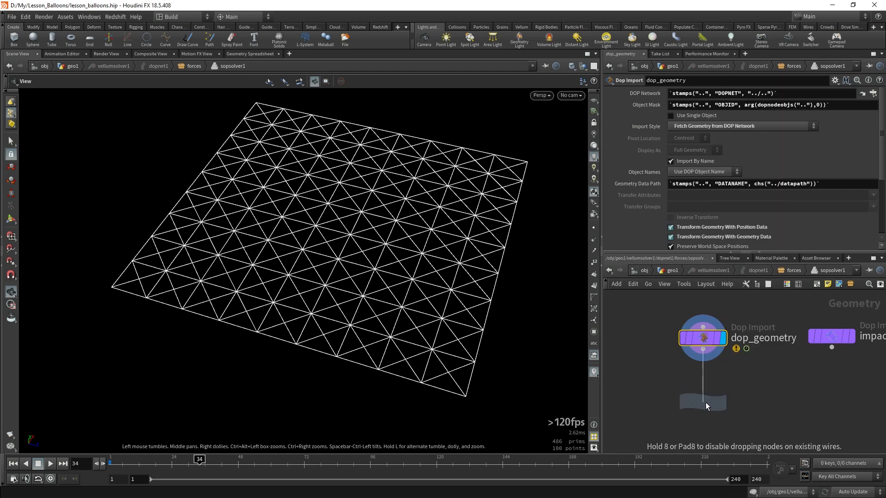
{"action": "type", "text": "attribwrangle"}
{"action": "key", "text": "Return"}
{"action": "left_click", "coordinate": [701, 129]}
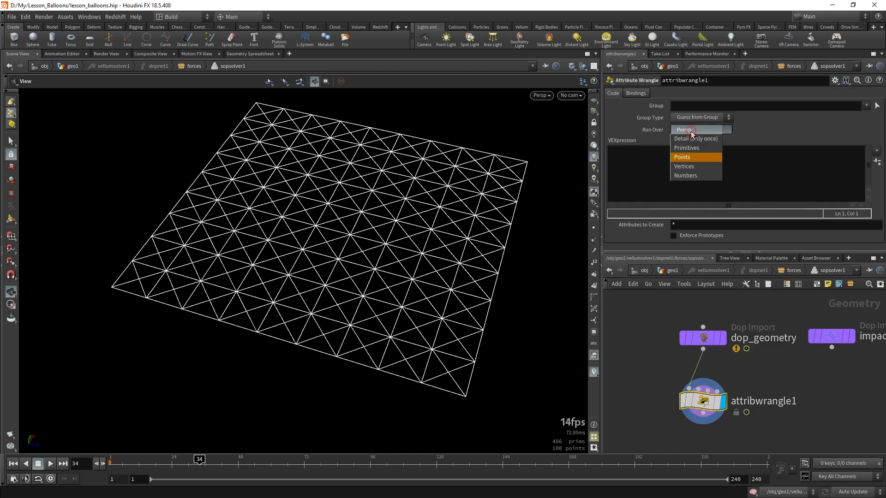
{"action": "left_click", "coordinate": [692, 144]}
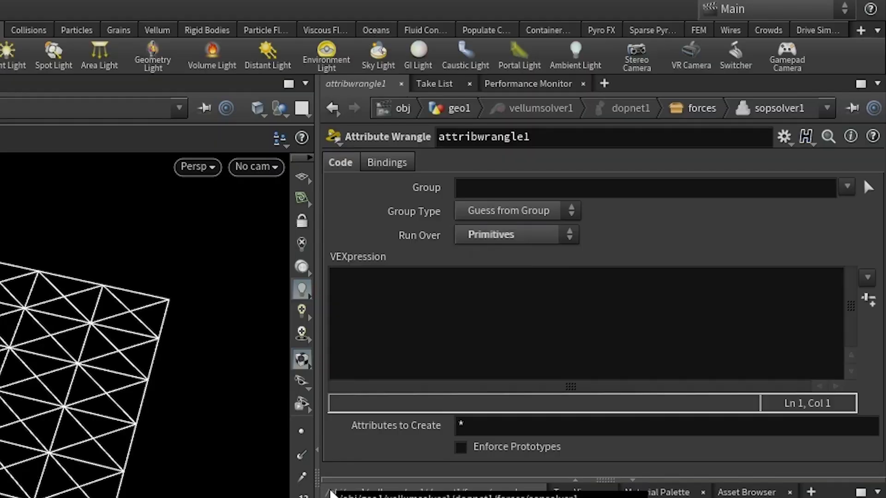
{"action": "left_click", "coordinate": [648, 169]}
{"action": "type", "text": "@"}
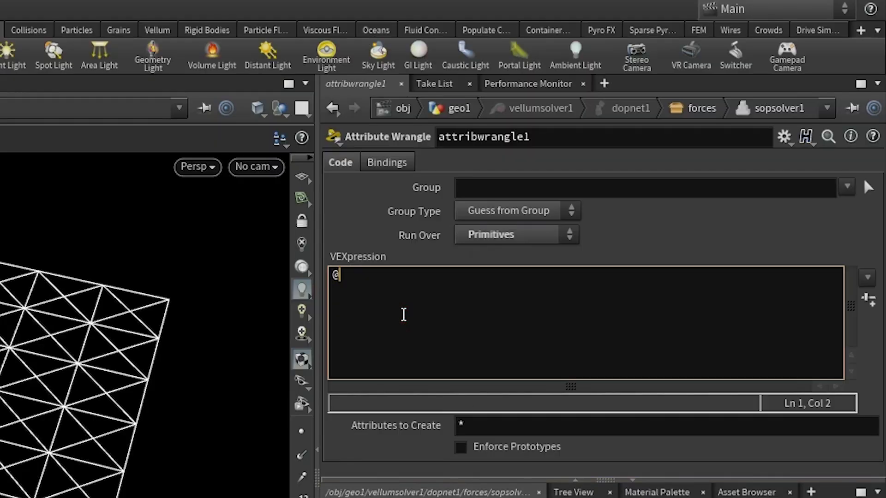
{"action": "type", "text": "resl"}
{"action": "key", "text": "Escape"}
{"action": "type", "text": "tl"}
{"action": "type", "text": "ength"}
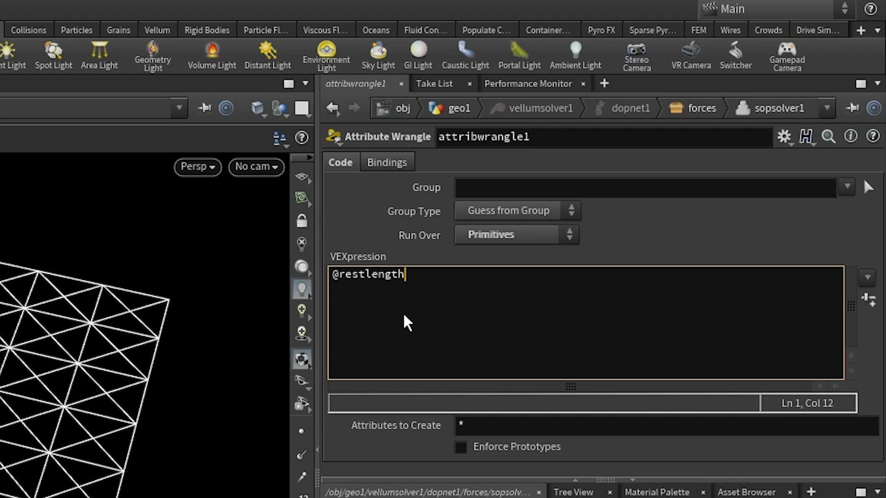
{"action": "type", "text": "+=0.0"}
{"action": "type", "text": "01;"}
{"action": "key", "text": "Left"}
{"action": "key", "text": "Left"}
{"action": "type", "text": "0"}
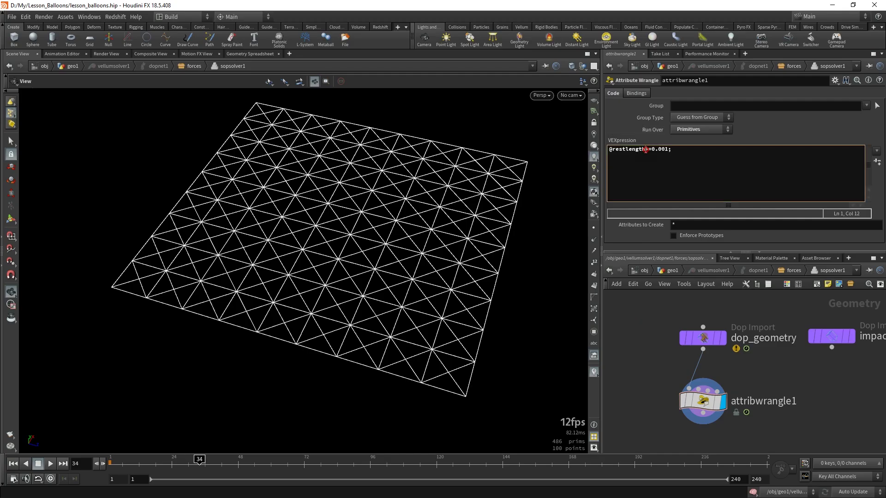
{"action": "left_click_drag", "start_coordinate": [647, 150], "coordinate": [606, 150]}
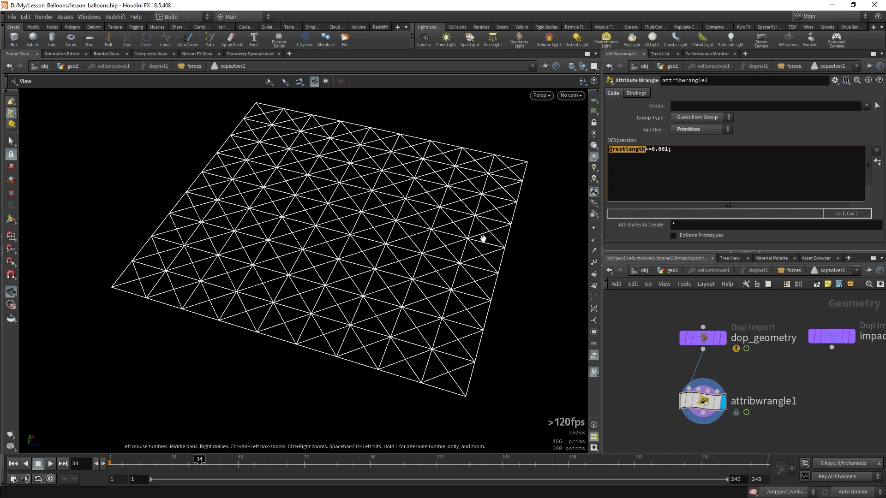
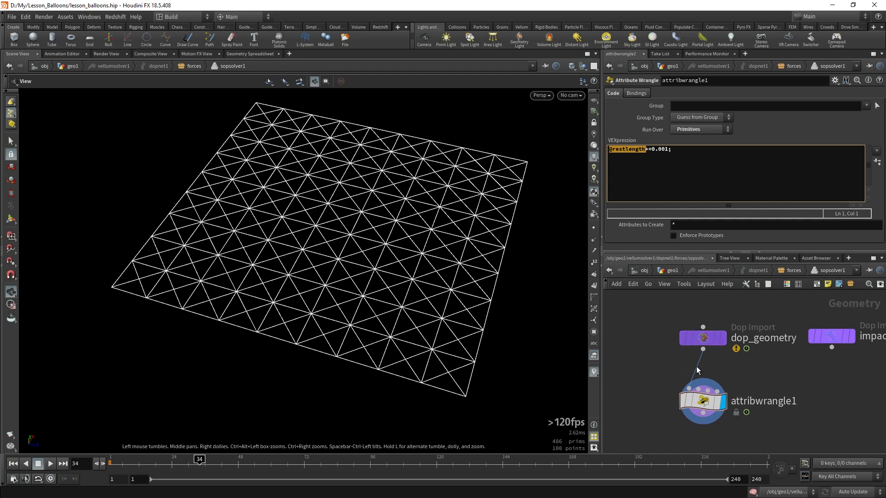
{"action": "left_click", "coordinate": [659, 154]}
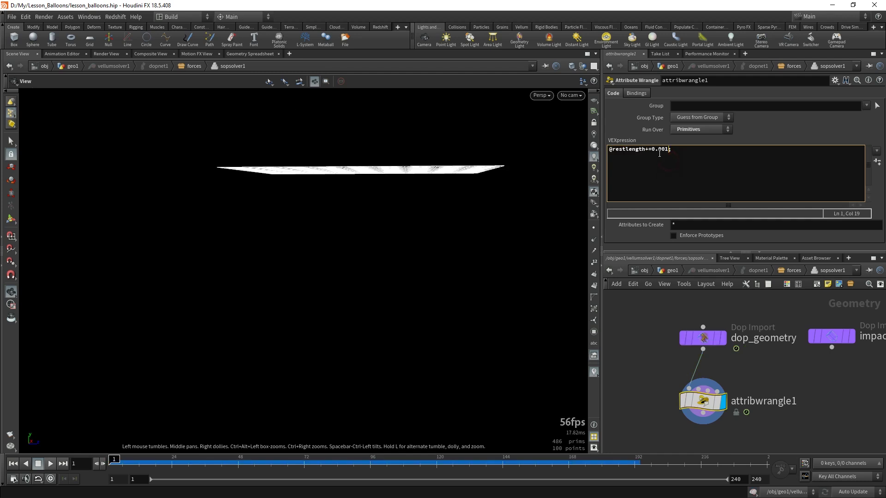
{"action": "key", "text": "Delete"}
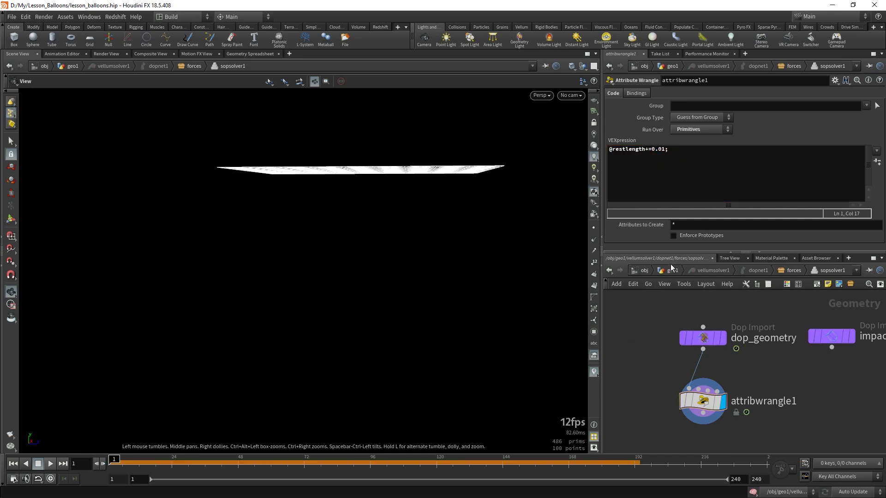
{"action": "middle_click_drag", "start_coordinate": [645, 352], "coordinate": [658, 314]}
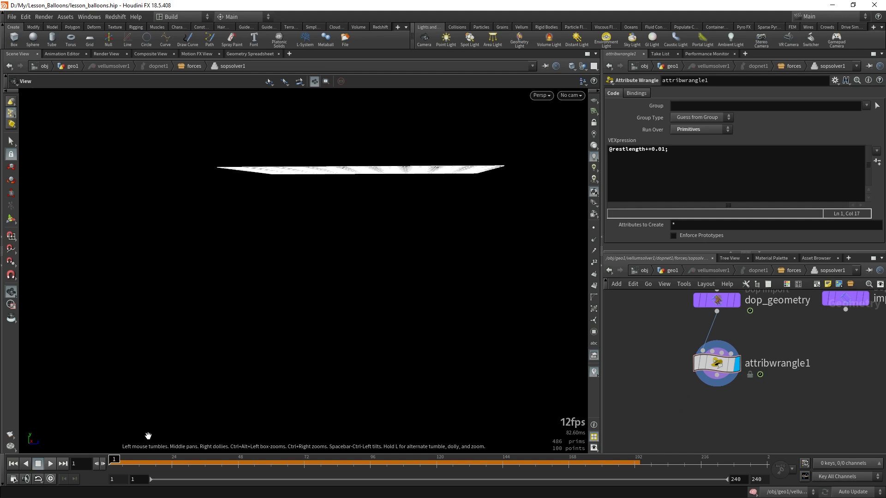
- Play the cloth simulation in geo1, review the draping, then enter vellumsolver1's forces network
{"action": "left_click", "coordinate": [705, 270]}
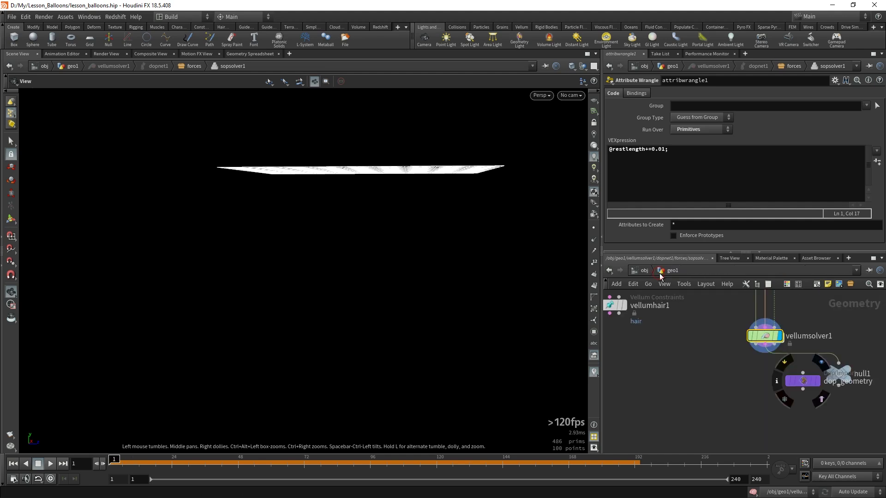
{"action": "left_click", "coordinate": [53, 465]}
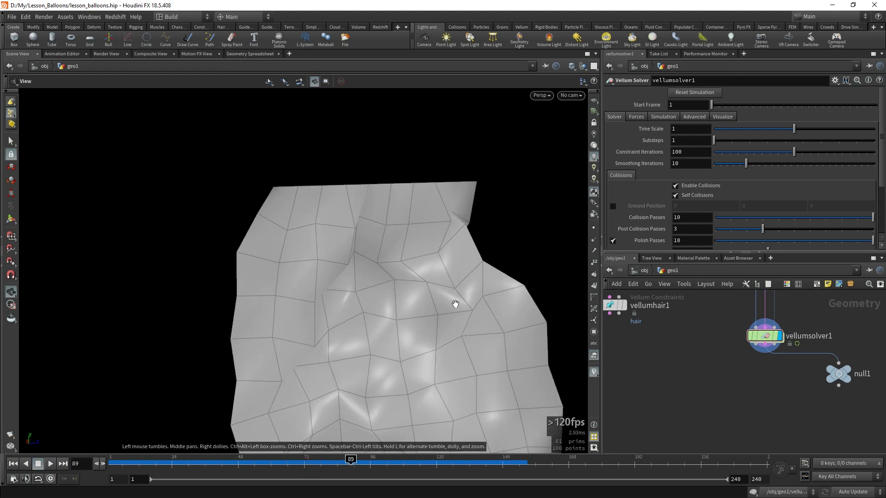
{"action": "left_click_drag", "start_coordinate": [455, 304], "coordinate": [411, 323]}
{"action": "right_click_drag", "start_coordinate": [411, 322], "coordinate": [485, 317]}
{"action": "right_click_drag", "start_coordinate": [429, 328], "coordinate": [402, 361]}
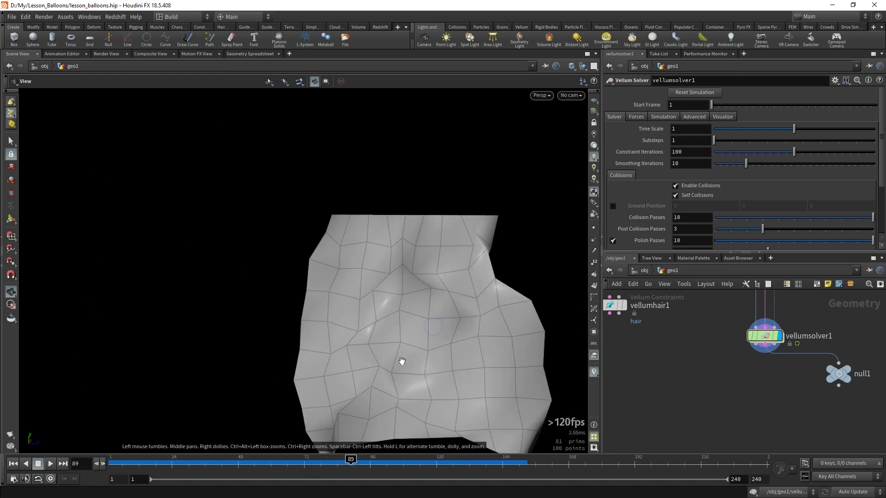
{"action": "middle_click_drag", "start_coordinate": [402, 361], "coordinate": [346, 275]}
{"action": "mouse_move", "coordinate": [364, 463]}
{"action": "left_mouse_down"}
{"action": "mouse_move", "coordinate": [447, 463]}
{"action": "mouse_move", "coordinate": [249, 463]}
{"action": "left_mouse_up"}
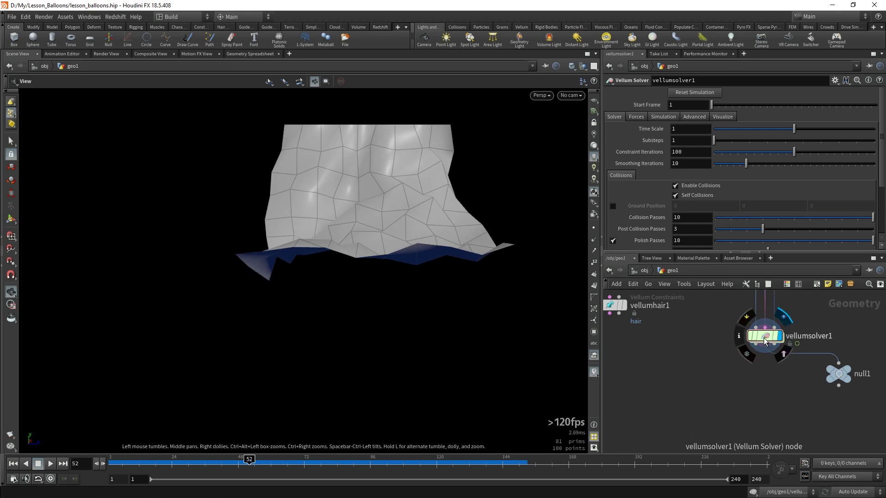
{"action": "double_click", "coordinate": [765, 341]}
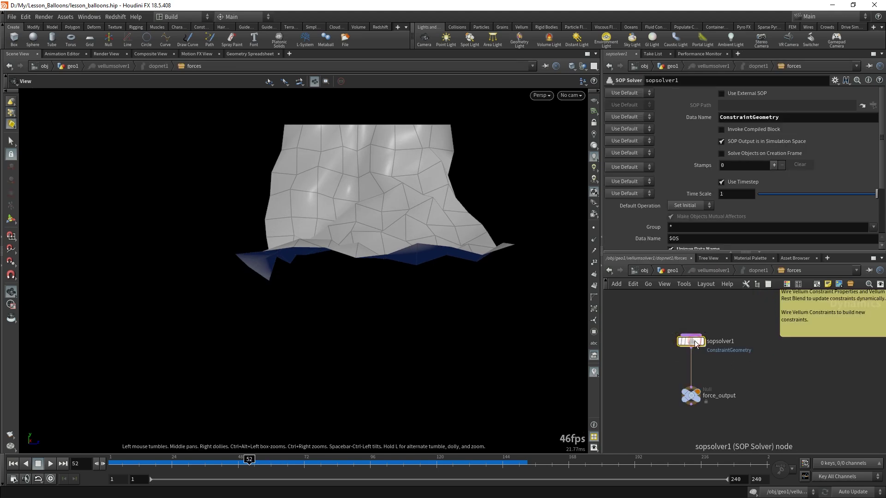
- Check sopsolver1's Constraint data name, peek inside it, then rewind the simulation to frame 1
{"action": "left_click", "coordinate": [748, 118]}
{"action": "key", "text": "shift+Home"}
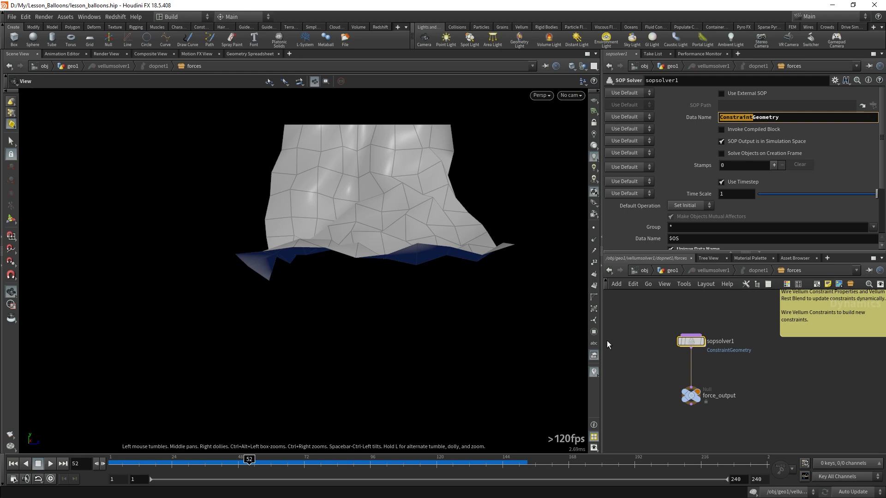
{"action": "double_click", "coordinate": [691, 341]}
{"action": "left_click_drag", "start_coordinate": [373, 228], "coordinate": [393, 242]}
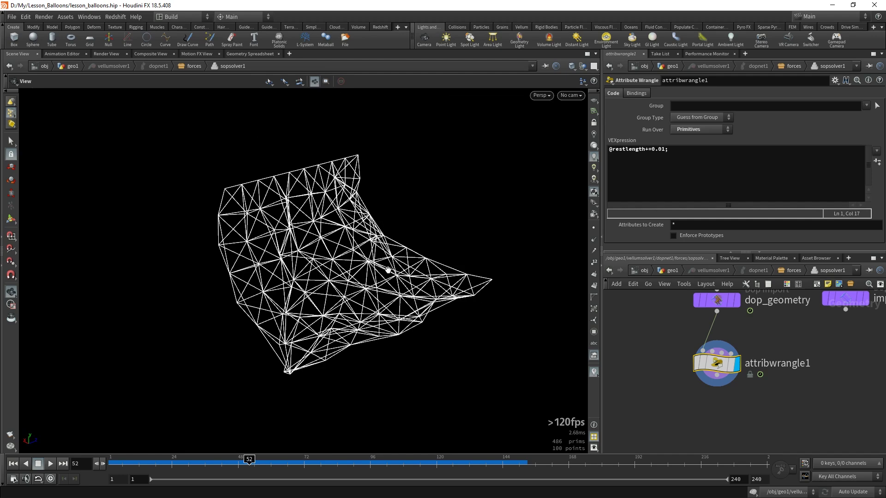
{"action": "key", "text": "u"}
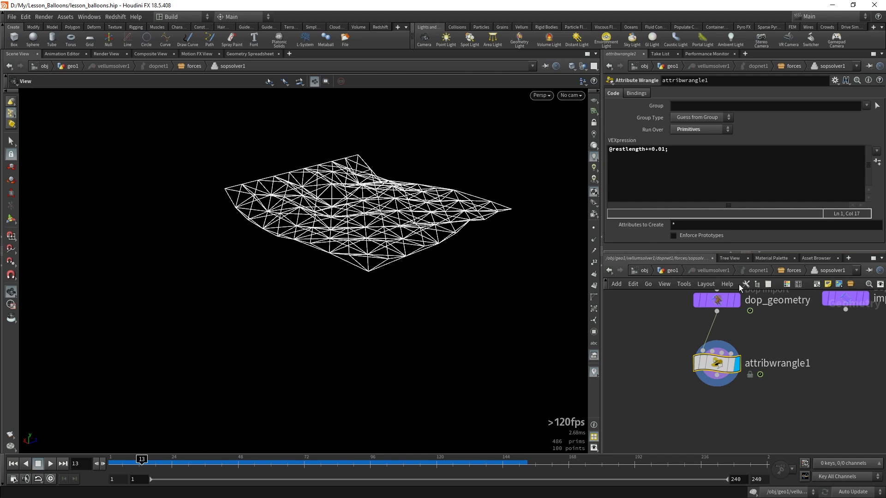
{"action": "key", "text": "ctrl+Up"}
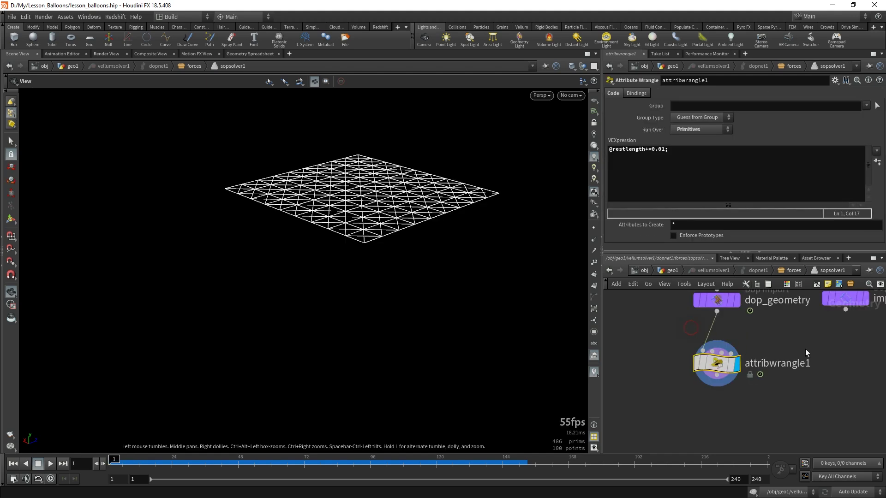
- Play the simulation from the forces network and move sopsolver1 to the left
{"action": "left_click", "coordinate": [795, 271]}
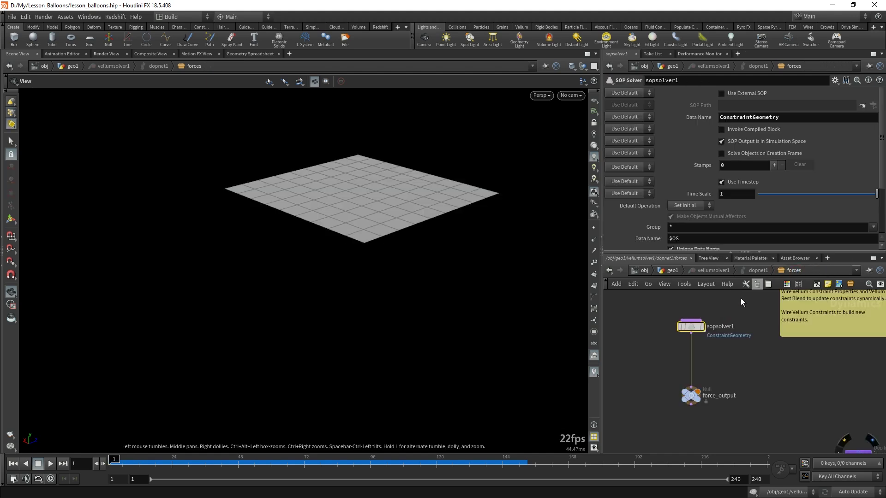
{"action": "key", "text": "Up"}
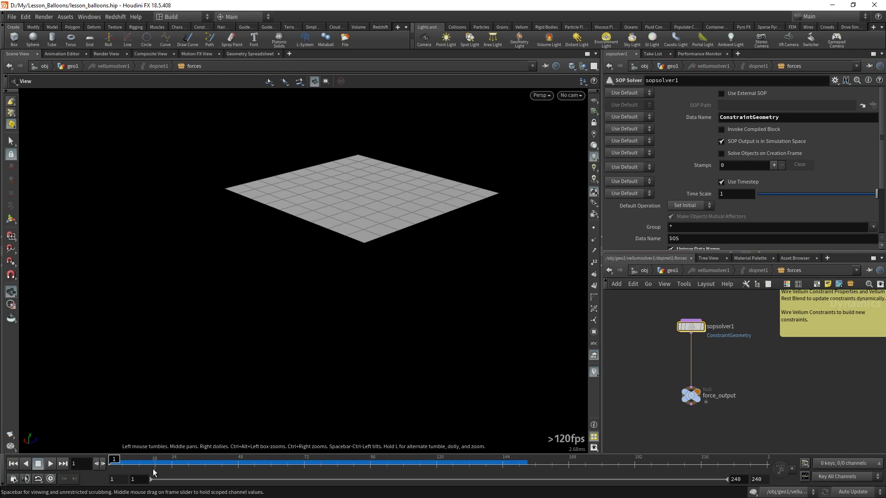
{"action": "middle_click_drag", "start_coordinate": [725, 327], "coordinate": [738, 364]}
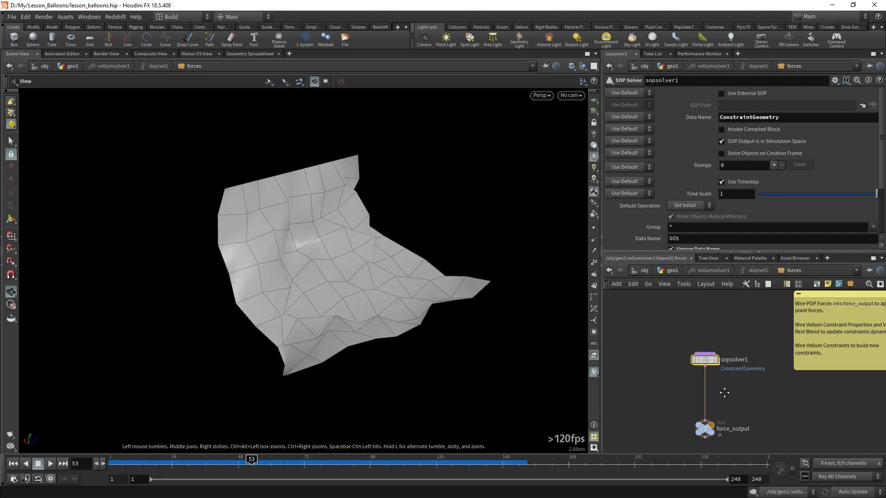
{"action": "left_click_drag", "start_coordinate": [709, 369], "coordinate": [622, 339]}
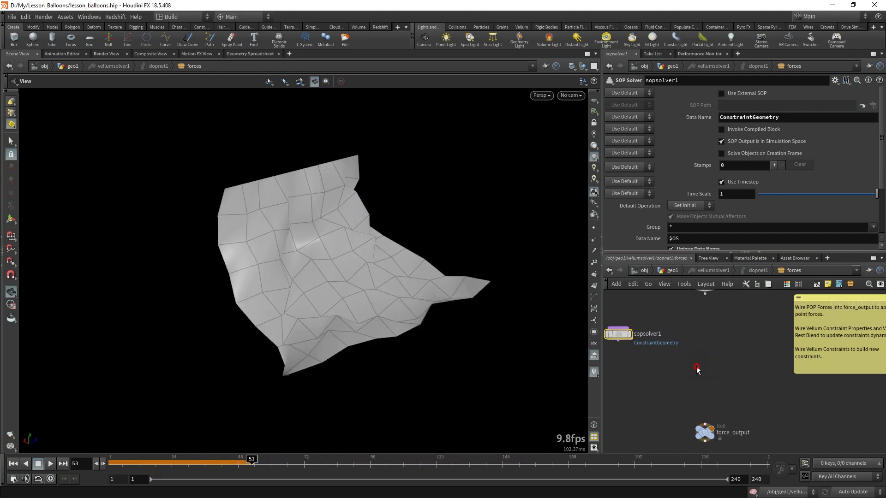
- Add a Geometry VOP node below sopsolver1
{"action": "key", "text": "Tab"}
{"action": "type", "text": "vop"}
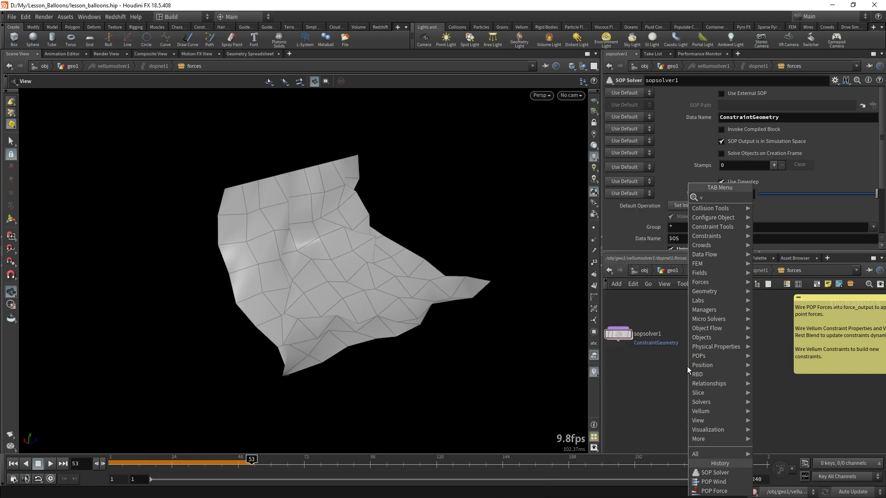
{"action": "left_click", "coordinate": [781, 225]}
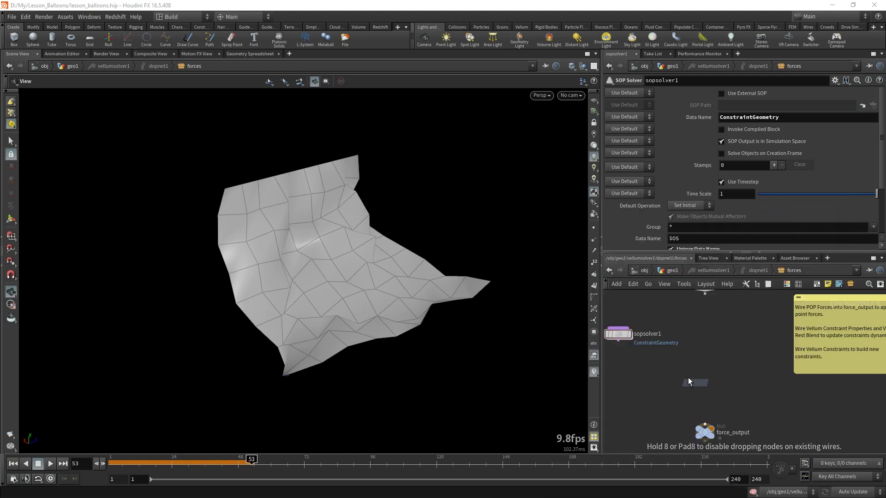
{"action": "left_click", "coordinate": [688, 375]}
- Add a Geometry Wrangle node beside the Geometry VOP
{"action": "key", "text": "Tab"}
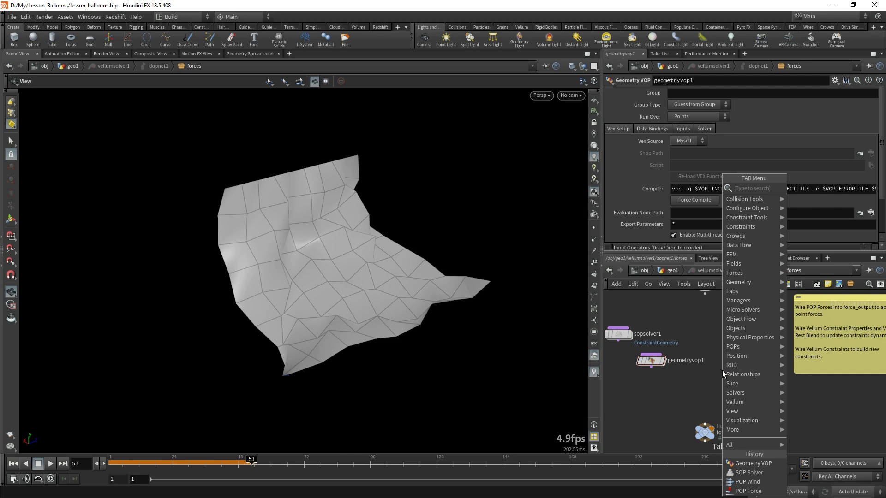
{"action": "type", "text": "wran"}
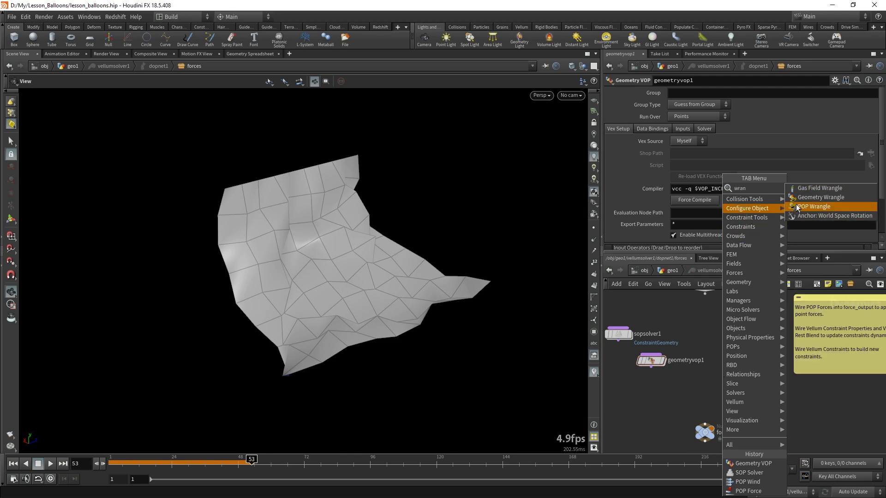
{"action": "key", "text": "Return"}
{"action": "left_click", "coordinate": [755, 364]}
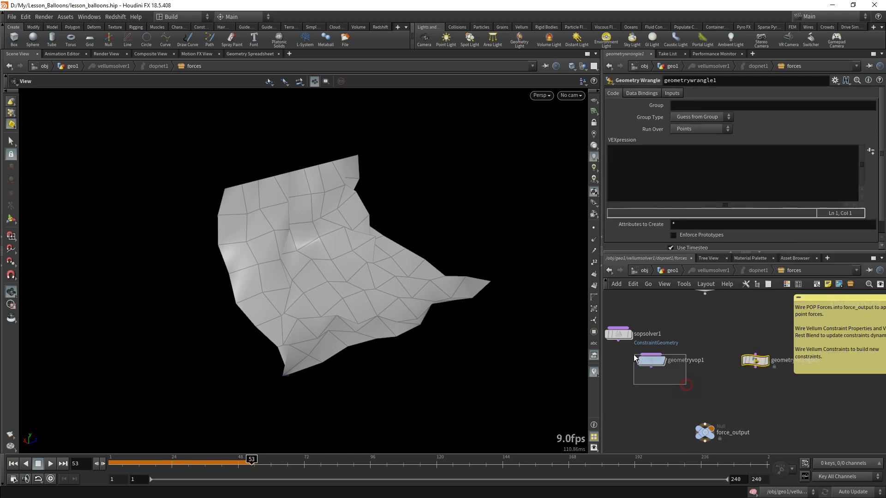
- Reposition geometryvop1, check its bound geometry, and wire geometrywrangle1 into force_output
{"action": "mouse_move", "coordinate": [650, 369]}
{"action": "left_mouse_down"}
{"action": "mouse_move", "coordinate": [698, 362]}
{"action": "mouse_move", "coordinate": [709, 373]}
{"action": "mouse_move", "coordinate": [670, 358]}
{"action": "left_mouse_up"}
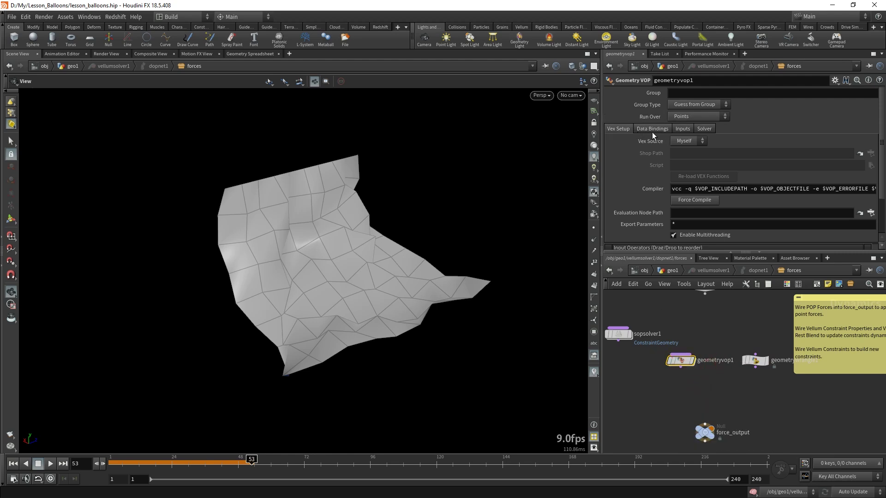
{"action": "left_click", "coordinate": [654, 129]}
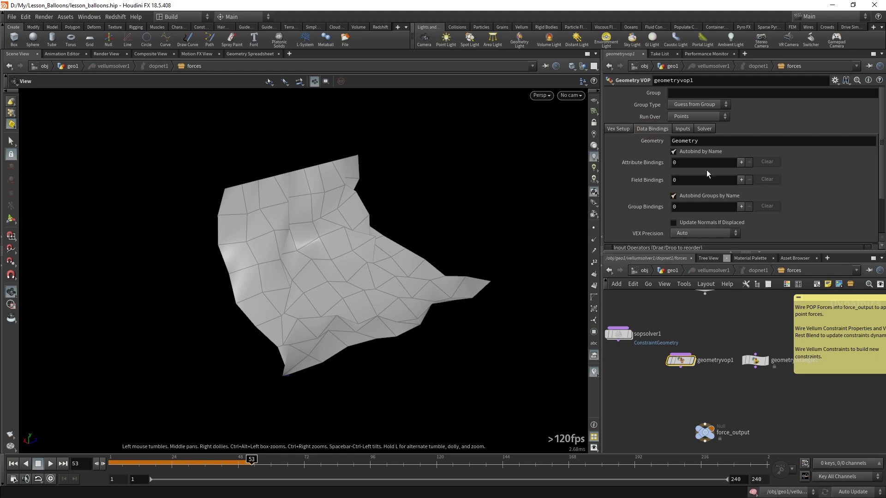
{"action": "left_click", "coordinate": [752, 141]}
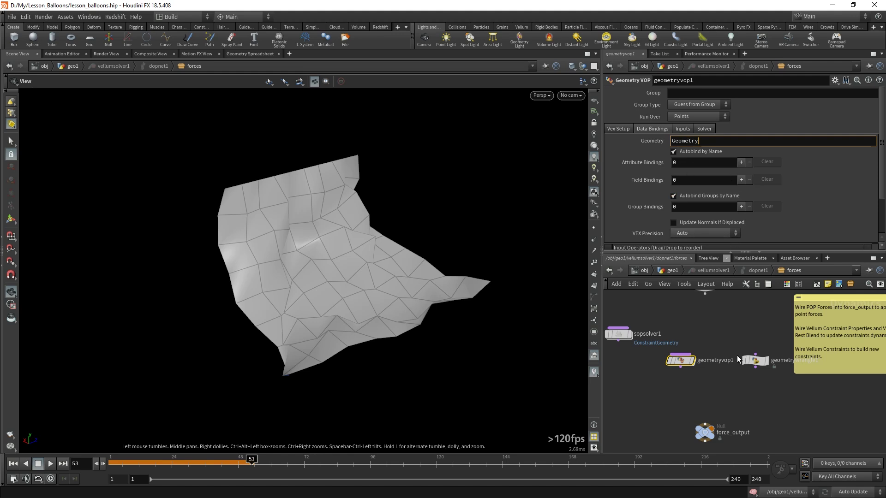
{"action": "left_click_drag", "start_coordinate": [680, 360], "coordinate": [613, 360]}
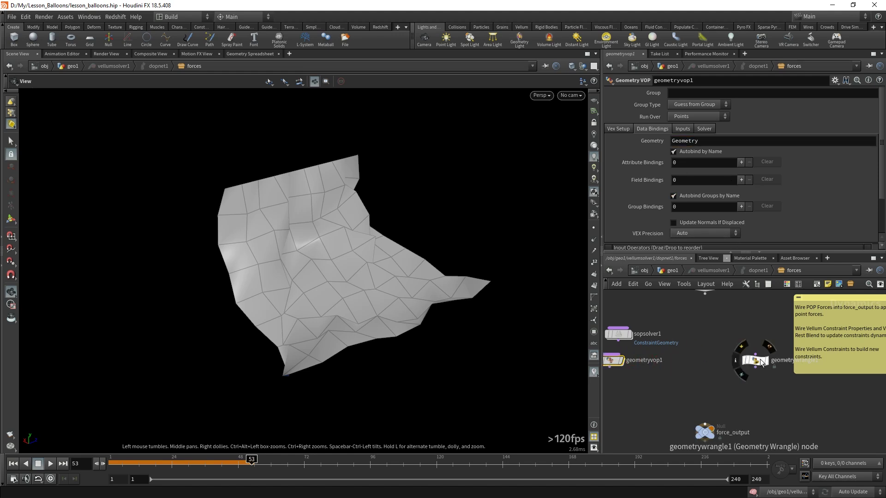
{"action": "mouse_move", "coordinate": [762, 362]}
{"action": "left_mouse_down"}
{"action": "mouse_move", "coordinate": [697, 359]}
{"action": "mouse_move", "coordinate": [705, 427]}
{"action": "left_mouse_up"}
- Bind geometrywrangle1 to the ConstraintGeometry data
{"action": "left_click", "coordinate": [697, 360]}
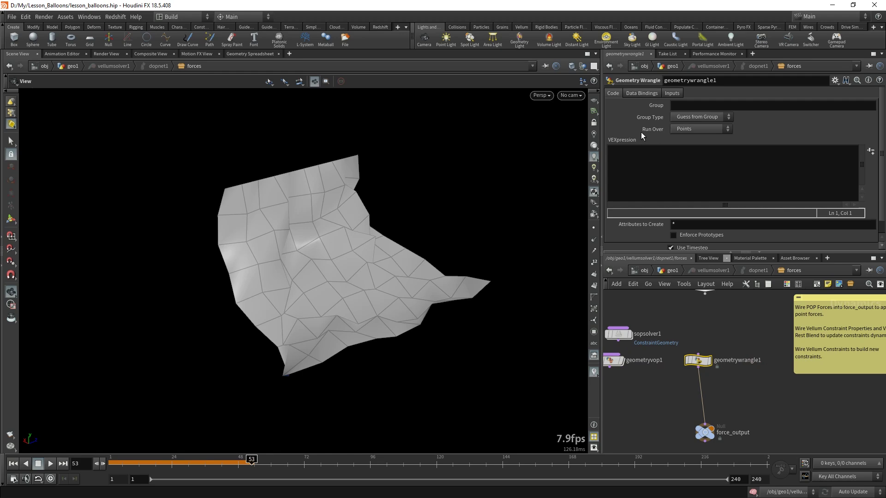
{"action": "left_click", "coordinate": [644, 94]}
{"action": "left_click", "coordinate": [672, 106]}
{"action": "type", "text": "Coons"}
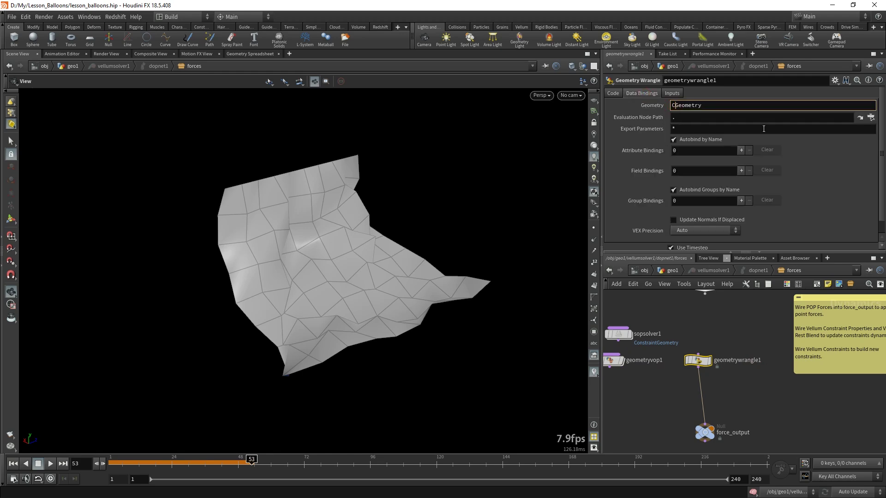
{"action": "type", "text": "trai"}
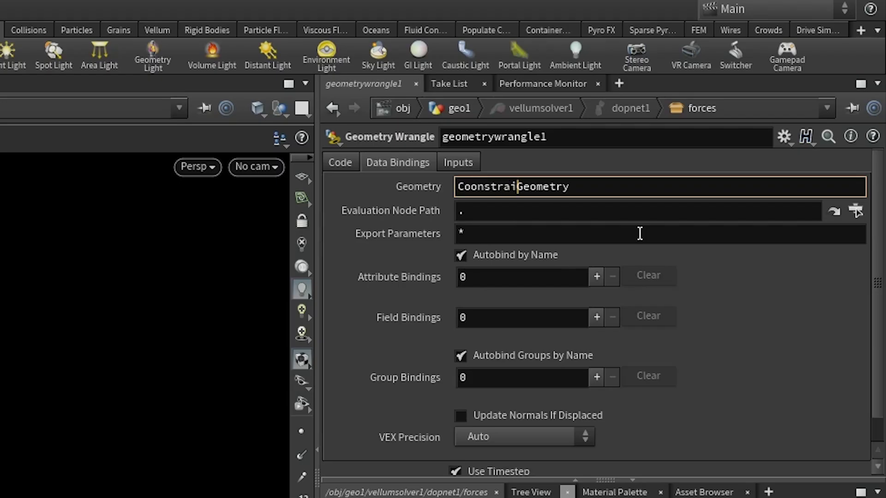
{"action": "type", "text": "n"}
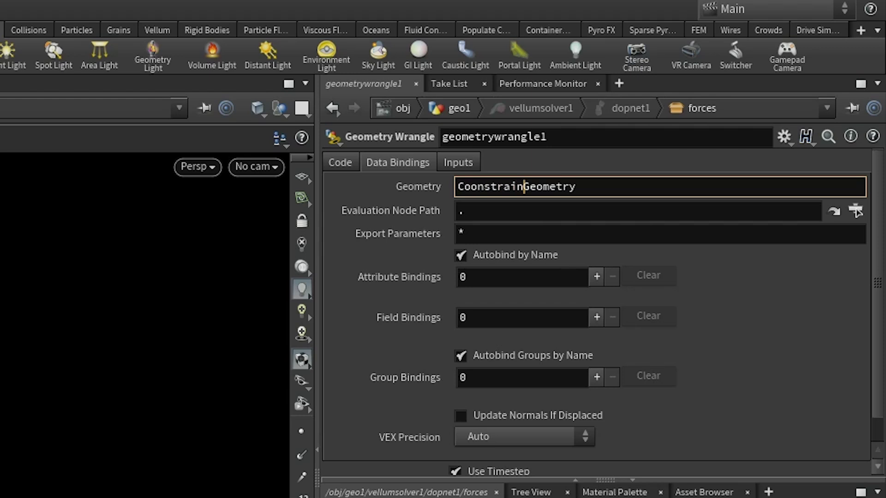
{"action": "type", "text": "t"}
{"action": "key", "text": "Return"}
{"action": "left_click", "coordinate": [476, 186]}
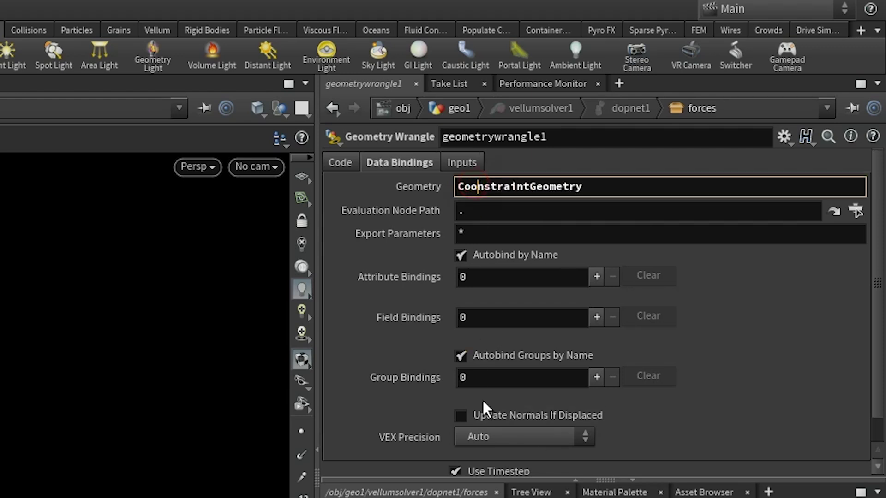
{"action": "key", "text": "BackSpace"}
{"action": "key", "text": "Return"}
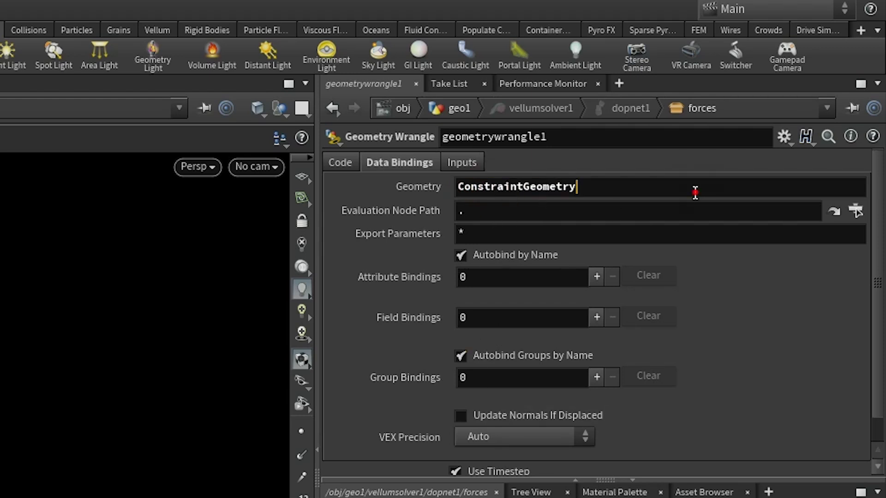
{"action": "left_click", "coordinate": [696, 193]}
{"action": "left_click", "coordinate": [339, 162]}
{"action": "left_click", "coordinate": [503, 354]}
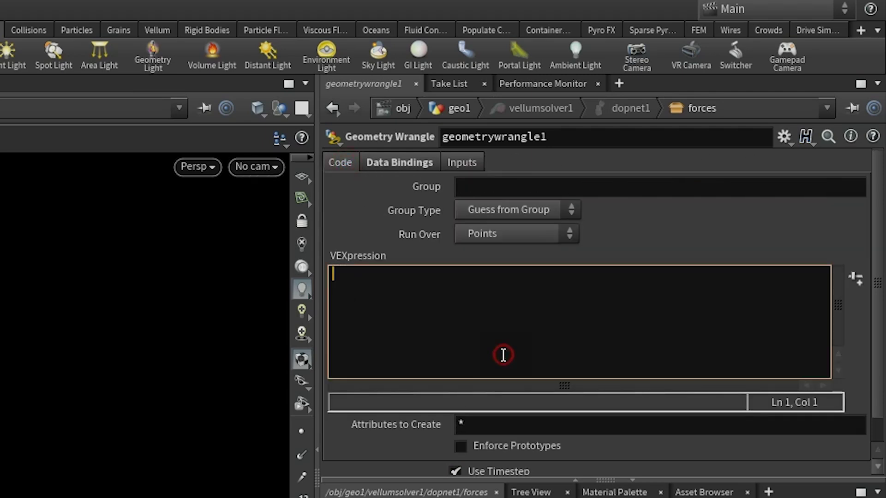
{"action": "type", "text": "@res"}
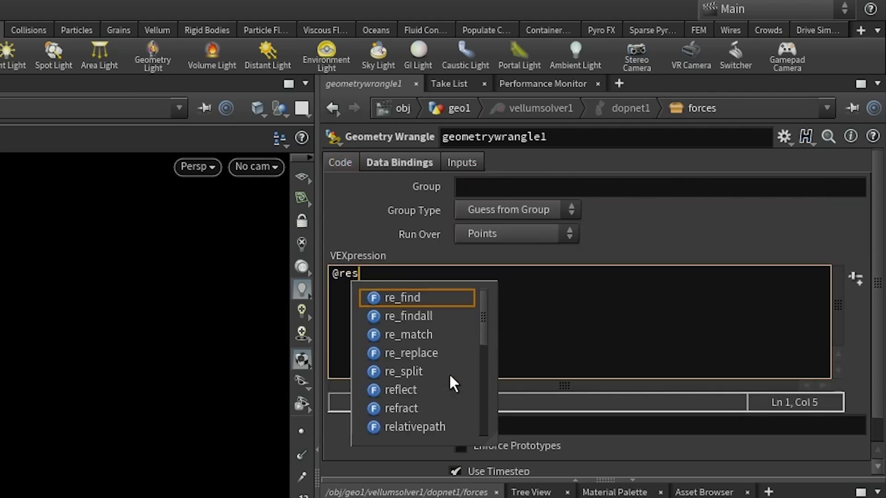
{"action": "type", "text": "tlength+"}
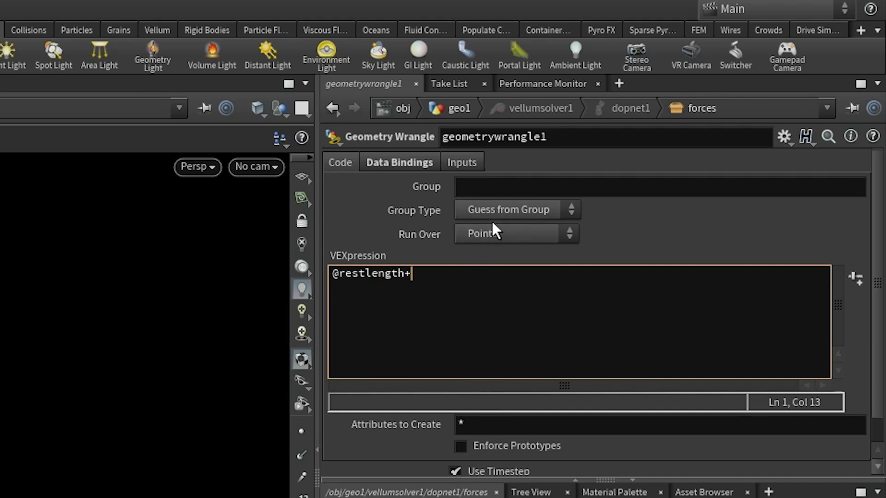
{"action": "type", "text": "=0.1;"}
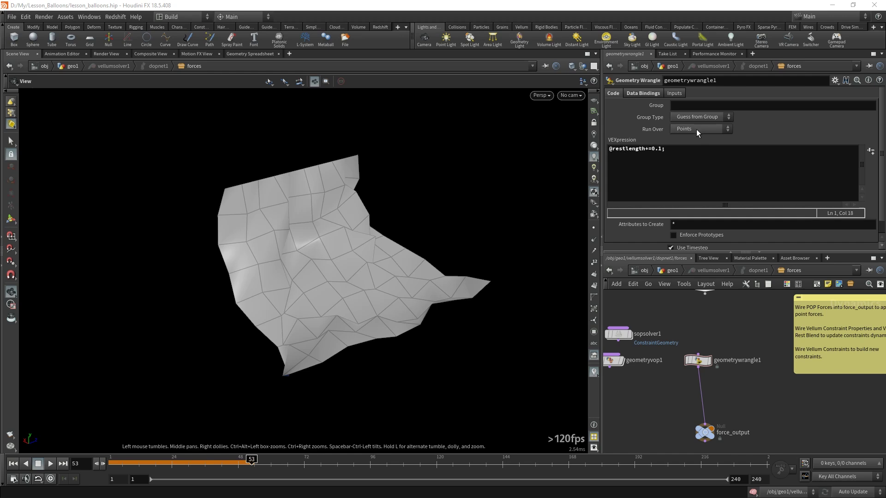
{"action": "left_click", "coordinate": [696, 129]}
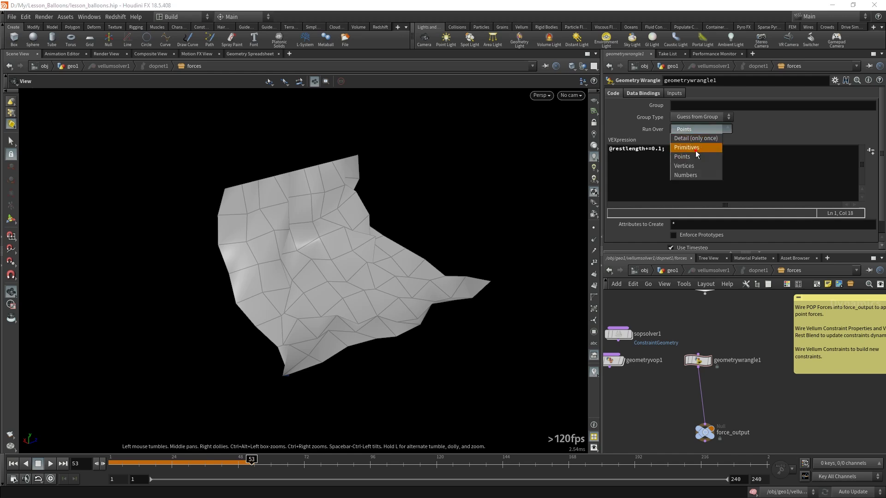
{"action": "left_click", "coordinate": [696, 149]}
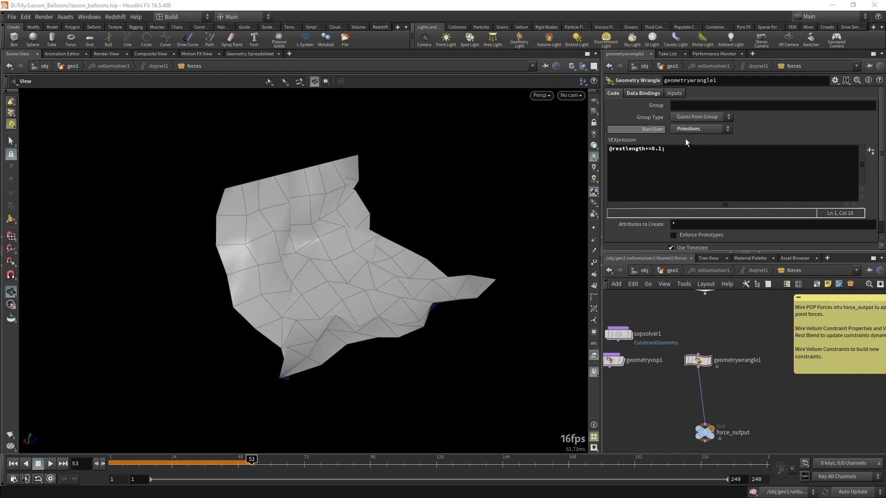
{"action": "left_click", "coordinate": [13, 464]}
{"action": "left_click", "coordinate": [50, 464]}
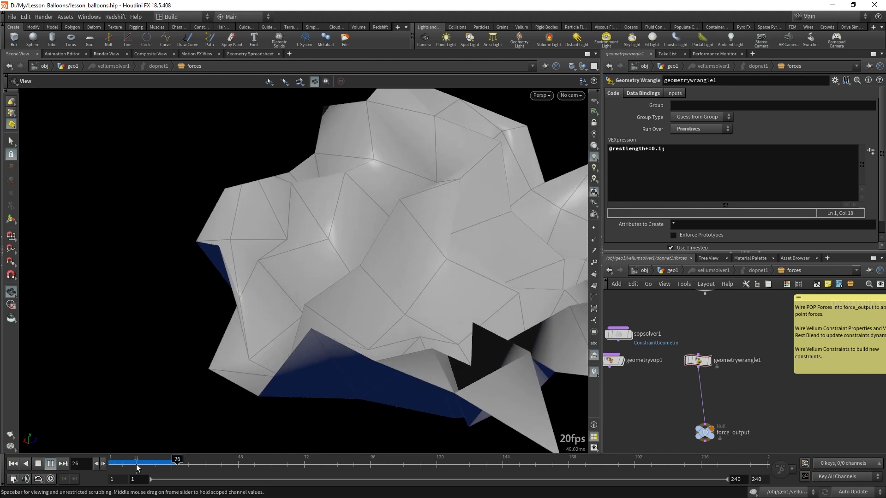
- Stop playback and detach geometrywrangle1 from force_output, parking it below geometryvop1
{"action": "left_click", "coordinate": [38, 464]}
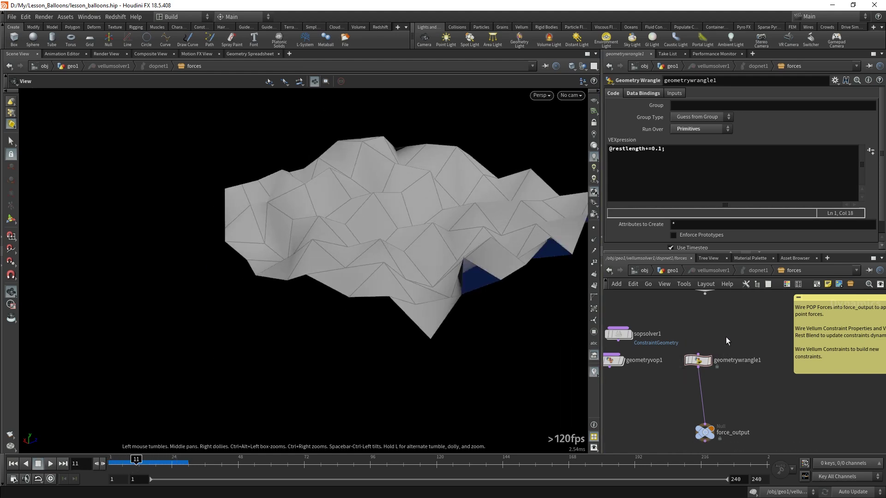
{"action": "middle_click_drag", "start_coordinate": [643, 372], "coordinate": [674, 373]}
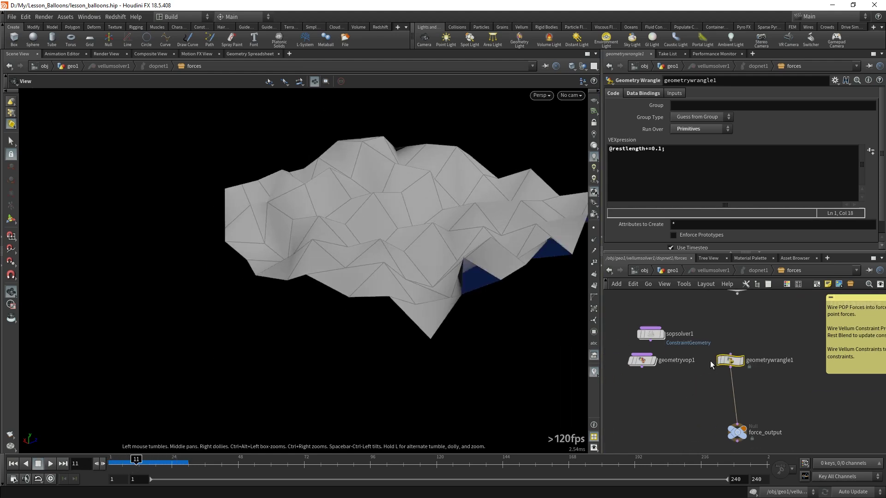
{"action": "left_click_drag", "start_coordinate": [730, 360], "coordinate": [737, 360]}
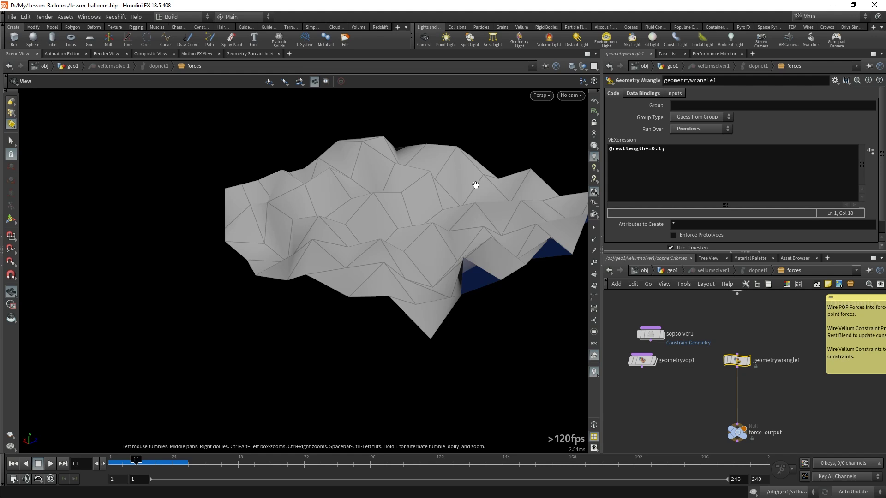
{"action": "left_click_drag", "start_coordinate": [735, 365], "coordinate": [646, 393]}
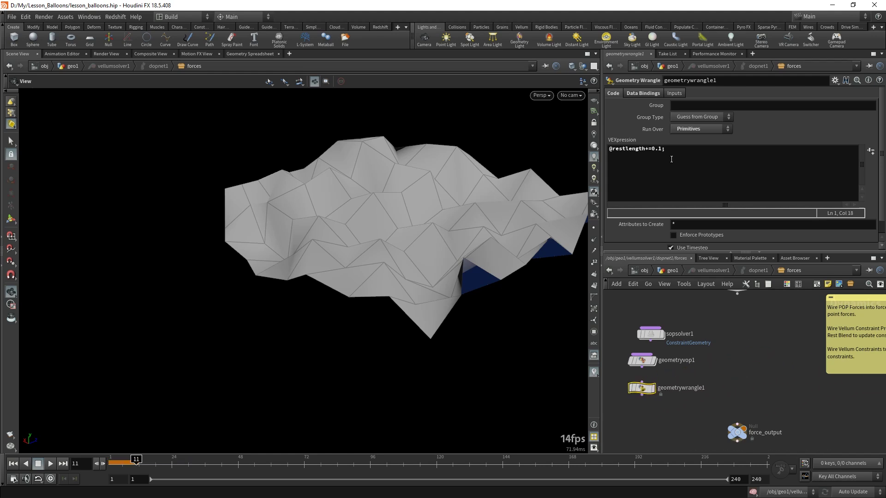
- Look inside geometryvop1, then zoom in on the sticky note's tips
{"action": "left_click", "coordinate": [646, 362]}
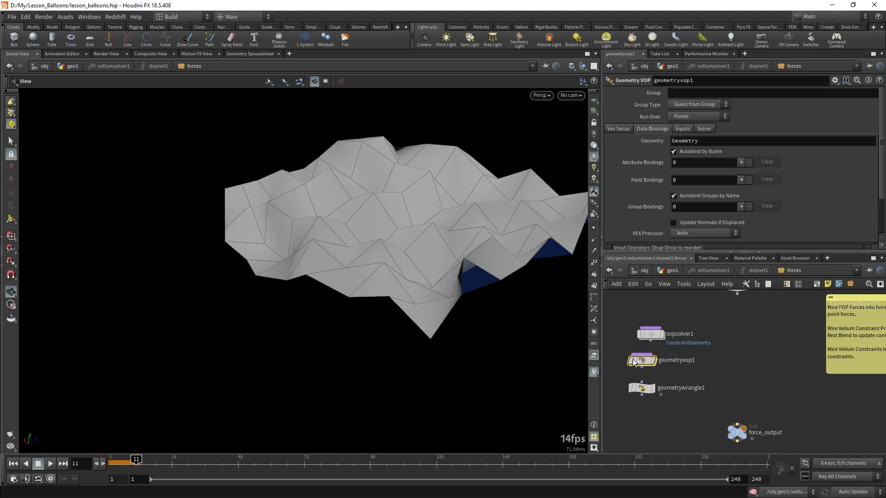
{"action": "double_click", "coordinate": [648, 363]}
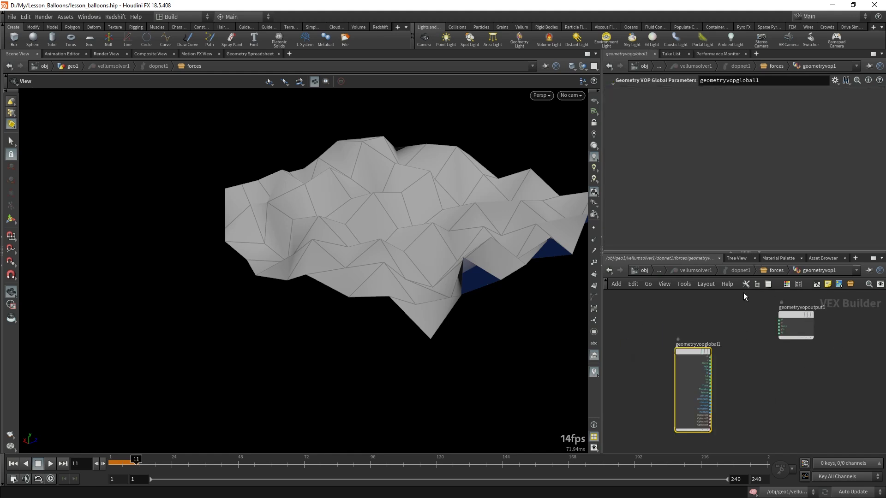
{"action": "left_click", "coordinate": [776, 271]}
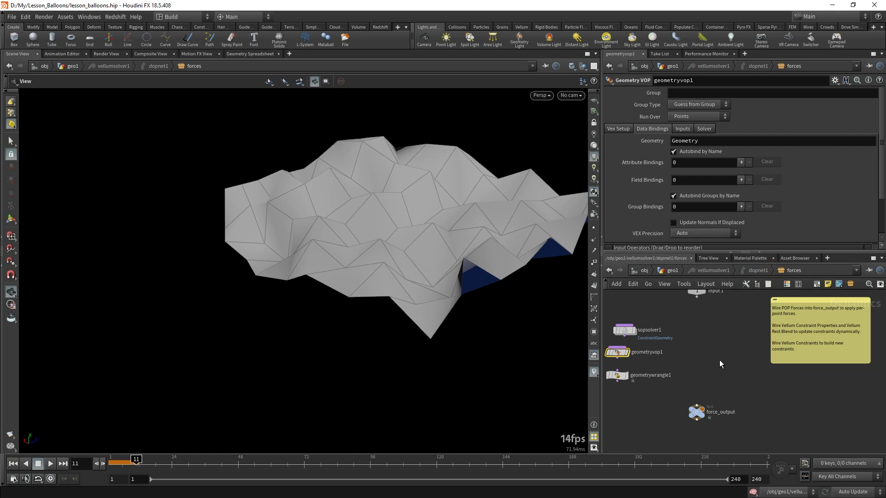
{"action": "scroll", "coordinate": [843, 345], "scroll_direction": "up", "scroll_amount": 4}
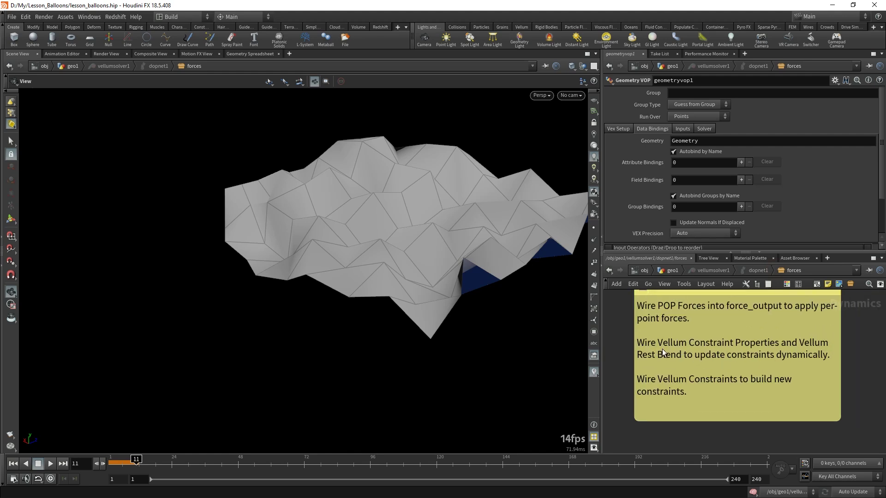
{"action": "scroll", "coordinate": [680, 412], "scroll_direction": "down", "scroll_amount": 4}
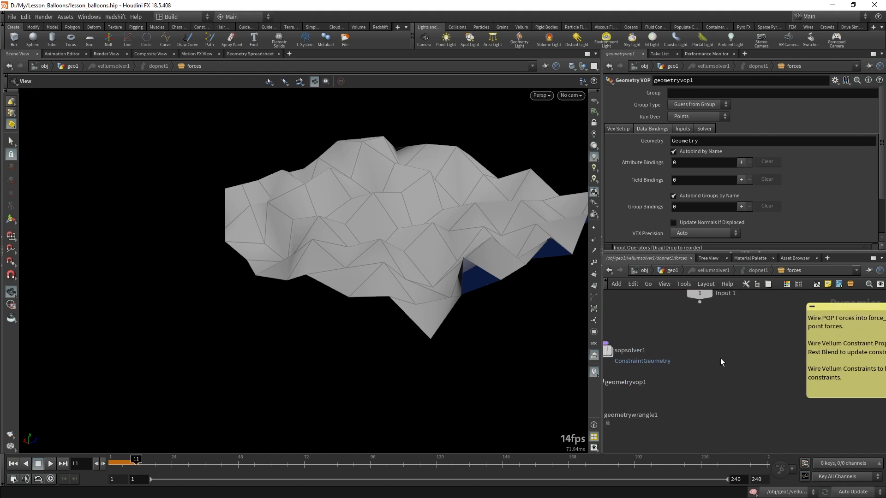
- Search 'vellumco' and pick the Vellum Constraint Property node
{"action": "key", "text": "Tab"}
{"action": "type", "text": "vellumc"}
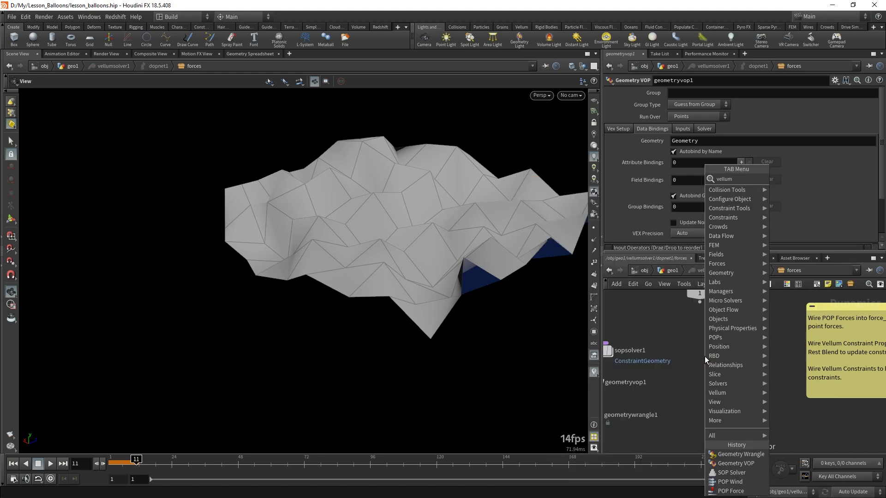
{"action": "type", "text": "o"}
{"action": "key", "text": "Return"}
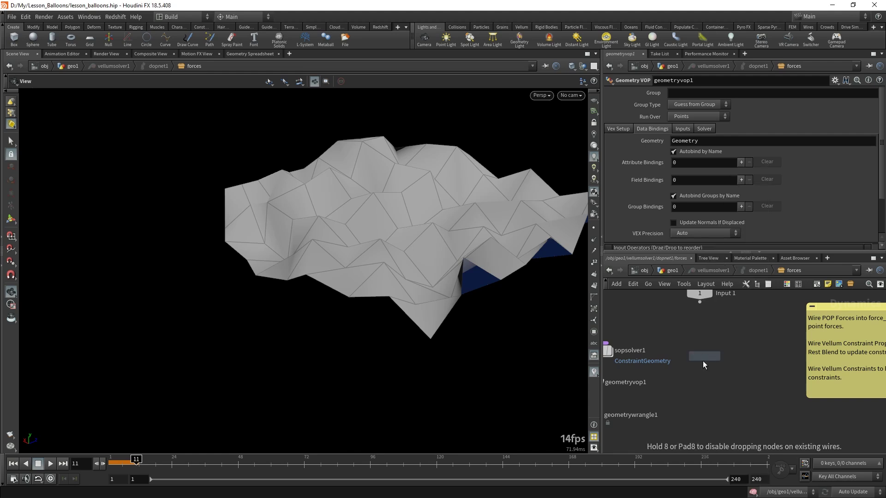
- Wire vellumconstraintproperty1 into force_output, review its rest length parameters, and rewind to frame 1
{"action": "left_click", "coordinate": [677, 405]}
{"action": "middle_click_drag", "start_coordinate": [676, 404], "coordinate": [719, 331]}
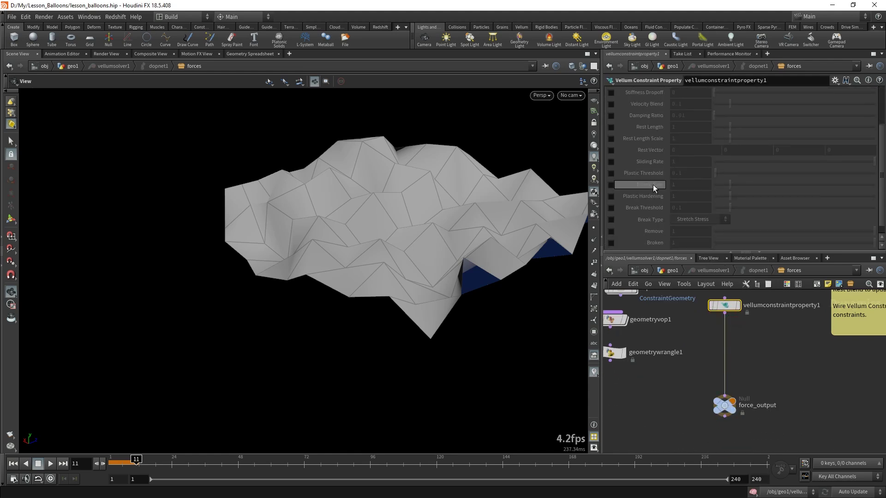
{"action": "scroll", "coordinate": [652, 186], "scroll_direction": "down", "scroll_amount": 1}
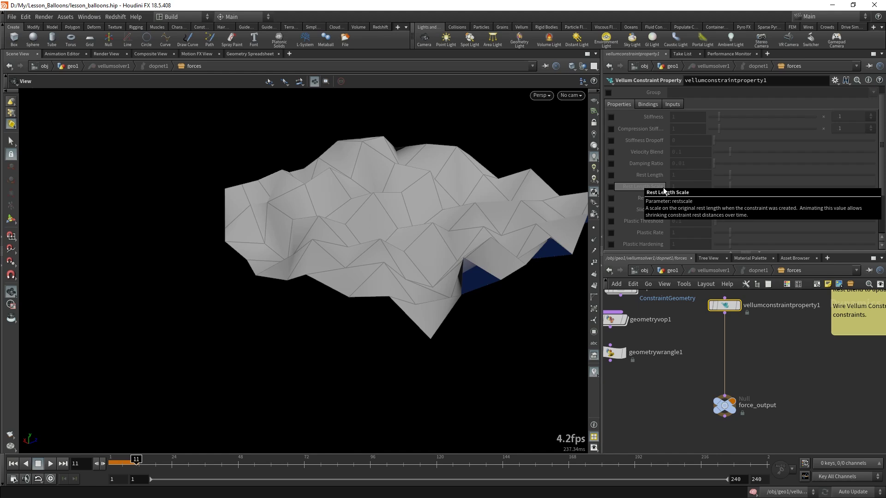
{"action": "middle_click_drag", "start_coordinate": [662, 400], "coordinate": [718, 428]}
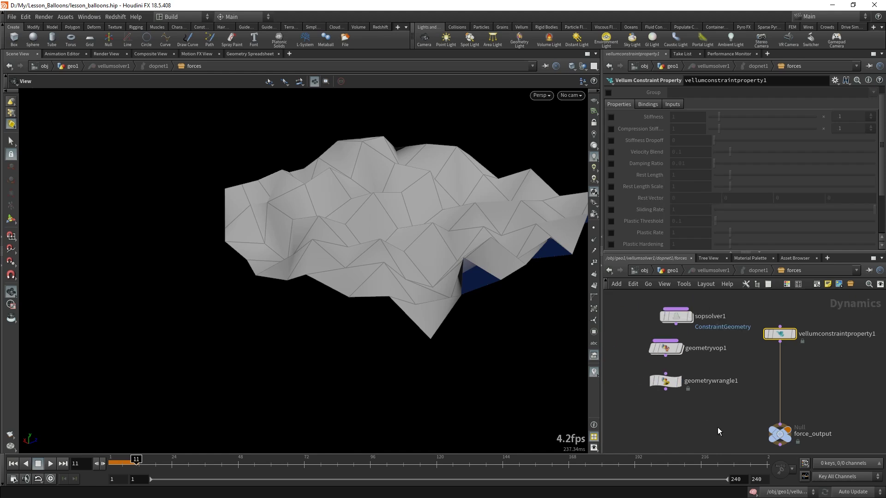
{"action": "left_click", "coordinate": [664, 381]}
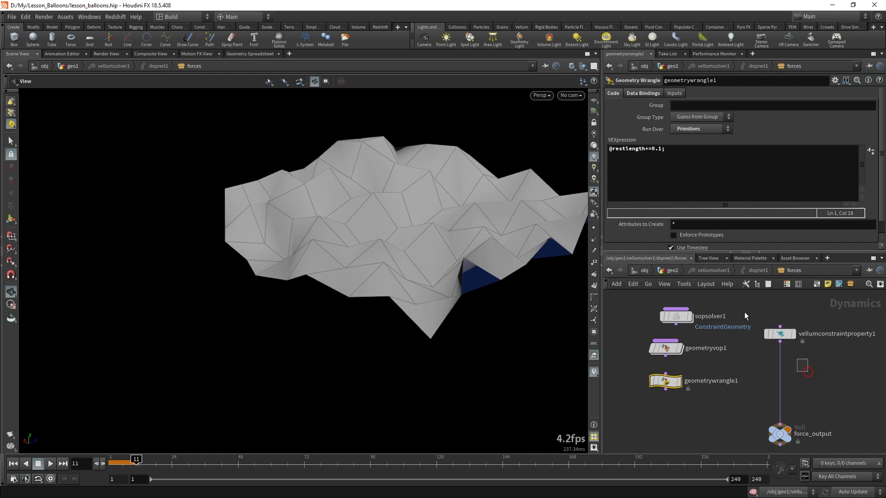
{"action": "left_click", "coordinate": [779, 334]}
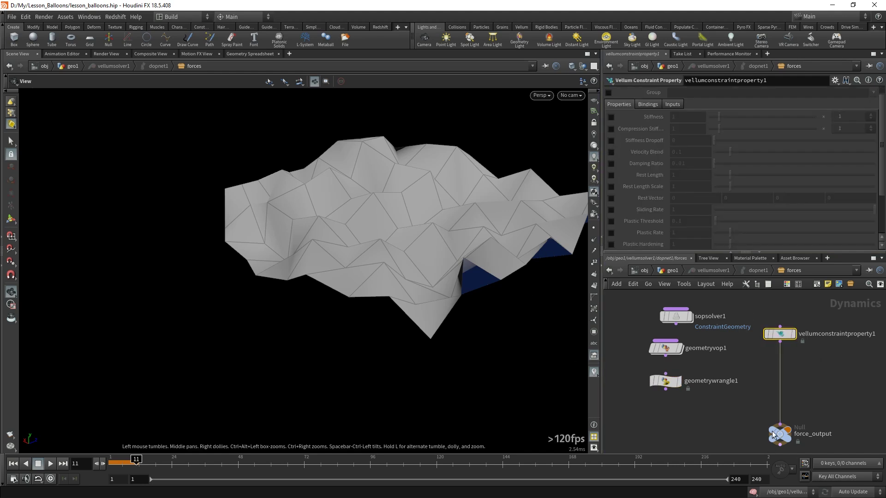
{"action": "key", "text": "ctrl+Up"}
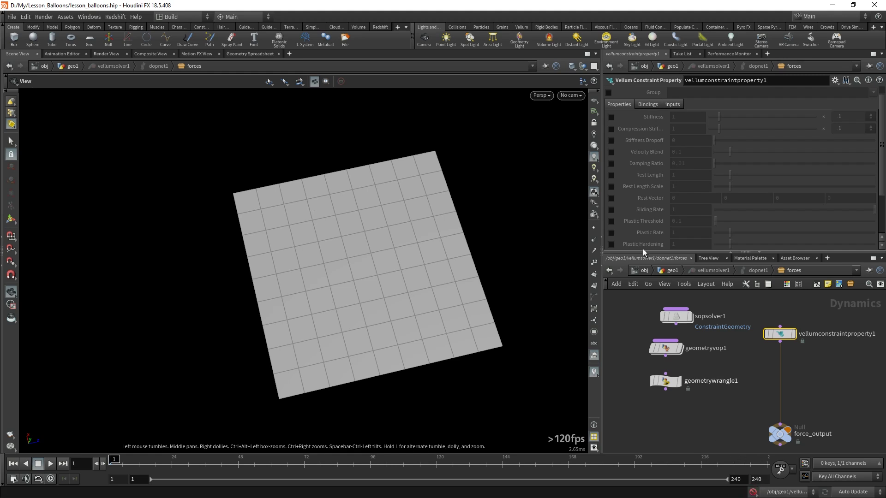
- Key Rest Length Scale at 1 on frame 18 and 1.5 on frame 36
{"action": "left_click", "coordinate": [610, 187]}
{"action": "left_click", "coordinate": [691, 186], "text": "alt"}
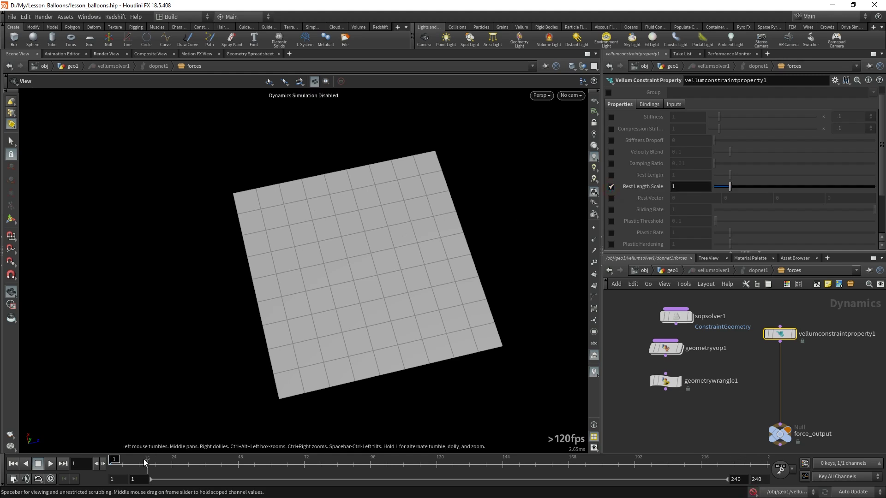
{"action": "left_click_drag", "start_coordinate": [235, 461], "coordinate": [205, 461]}
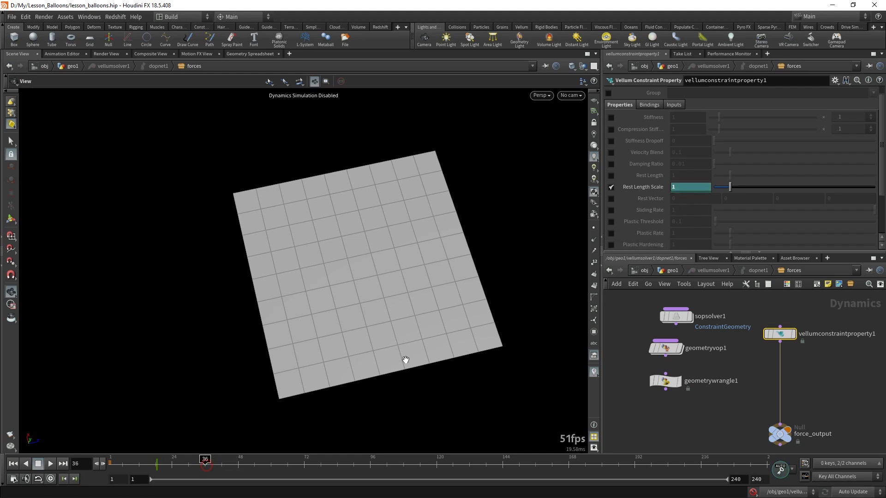
{"action": "type", "text": "1.5"}
{"action": "key", "text": "Return"}
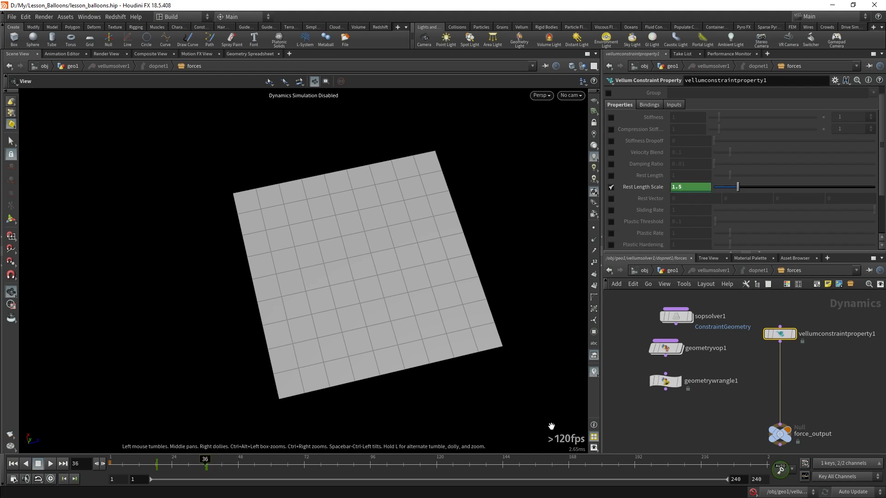
- Rewind, turn the dynamics simulation back on, and play the cloth, stopping at frame 28
{"action": "key", "text": "ctrl+Up"}
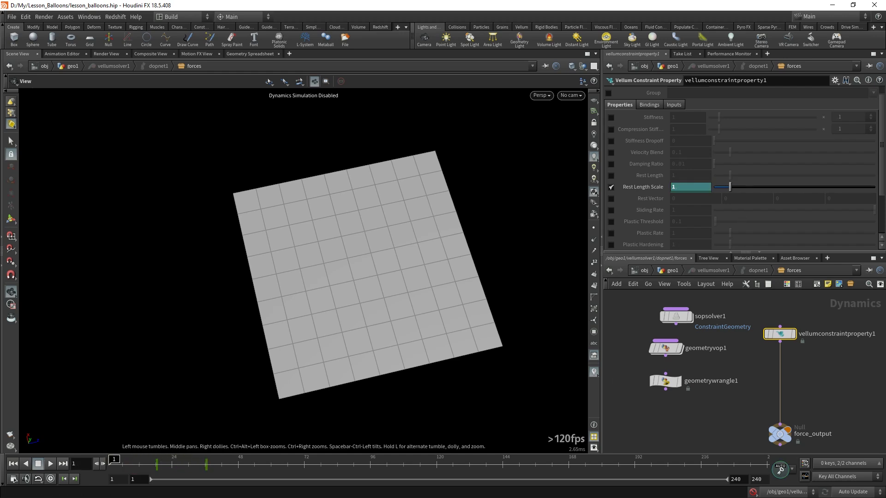
{"action": "left_click", "coordinate": [752, 492]}
{"action": "left_click", "coordinate": [747, 421]}
{"action": "key", "text": "Up"}
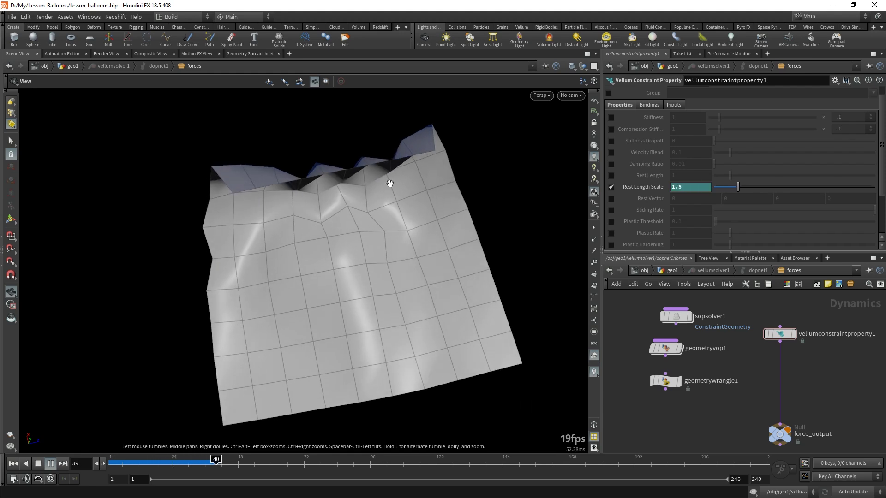
{"action": "left_click", "coordinate": [224, 460]}
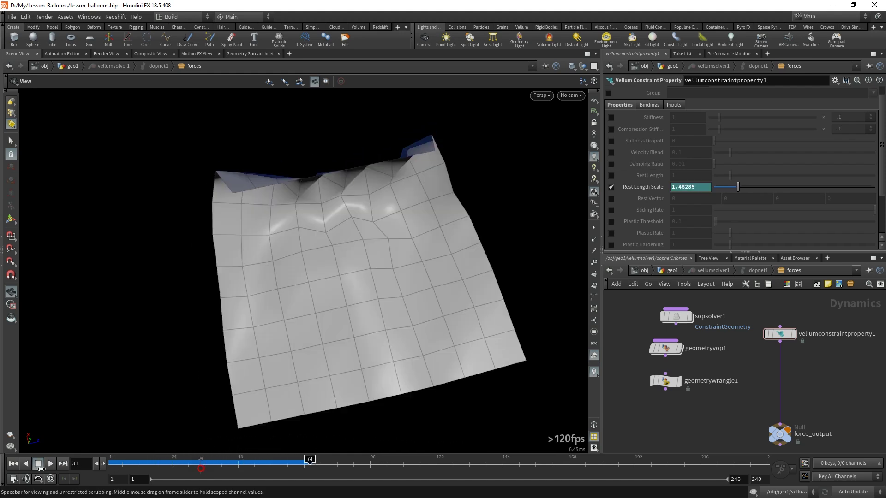
{"action": "left_click", "coordinate": [183, 462]}
- Review the stretching cloth, then delete the unused solver, VOP and wrangle nodes
{"action": "left_click", "coordinate": [779, 333]}
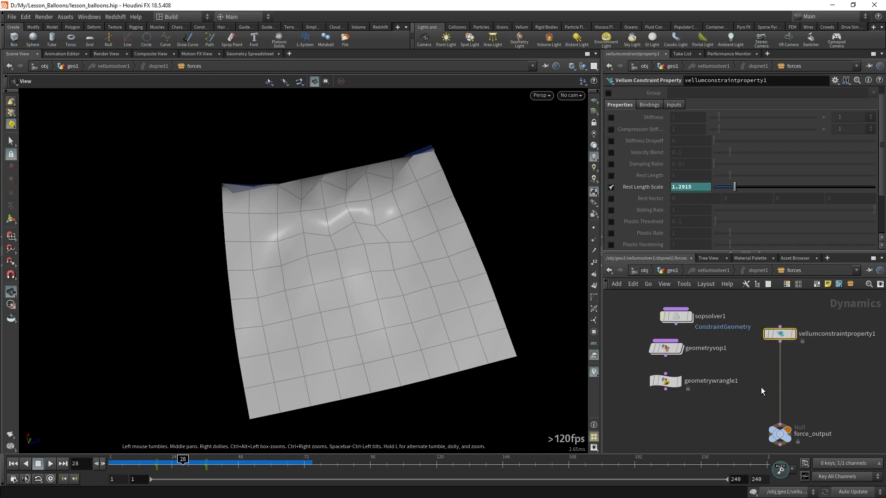
{"action": "mouse_move", "coordinate": [183, 464]}
{"action": "left_mouse_down"}
{"action": "mouse_move", "coordinate": [129, 461]}
{"action": "mouse_move", "coordinate": [228, 473]}
{"action": "mouse_move", "coordinate": [124, 461]}
{"action": "left_mouse_up"}
{"action": "scroll", "coordinate": [684, 442], "scroll_direction": "down", "scroll_amount": 2}
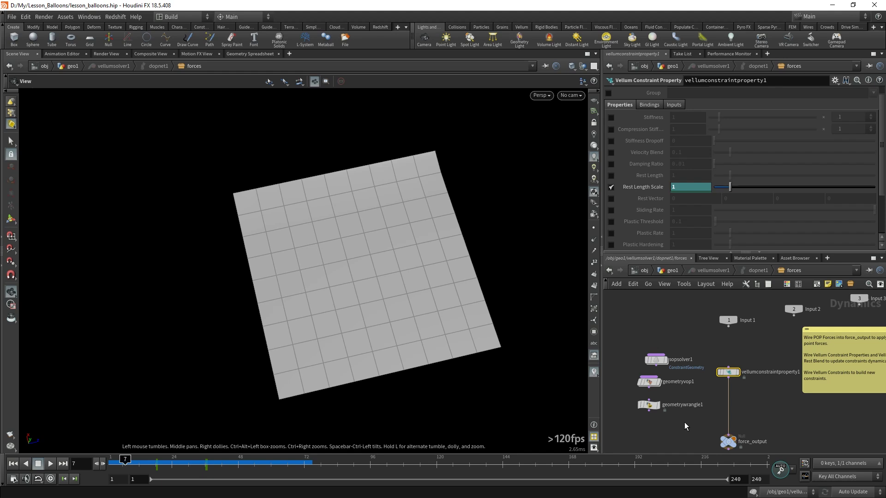
{"action": "left_click_drag", "start_coordinate": [684, 422], "coordinate": [647, 325]}
{"action": "key", "text": "Delete"}
- Add a Sphere node in the geo1 network
{"action": "left_click", "coordinate": [669, 271]}
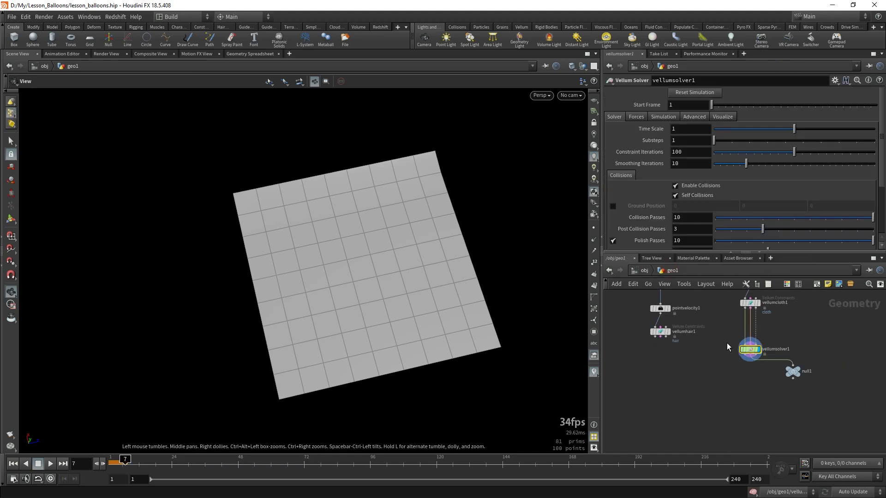
{"action": "middle_click_drag", "start_coordinate": [737, 346], "coordinate": [656, 325]}
{"action": "key", "text": "Tab"}
{"action": "type", "text": "sp"}
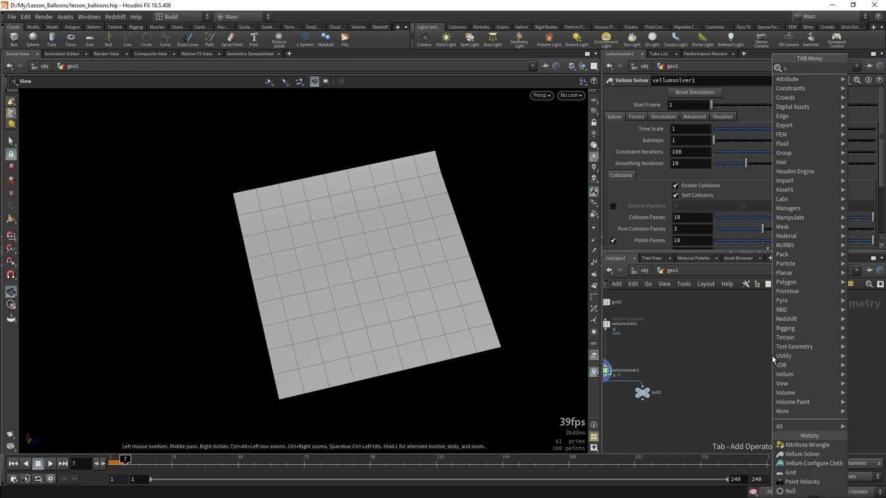
{"action": "type", "text": "e"}
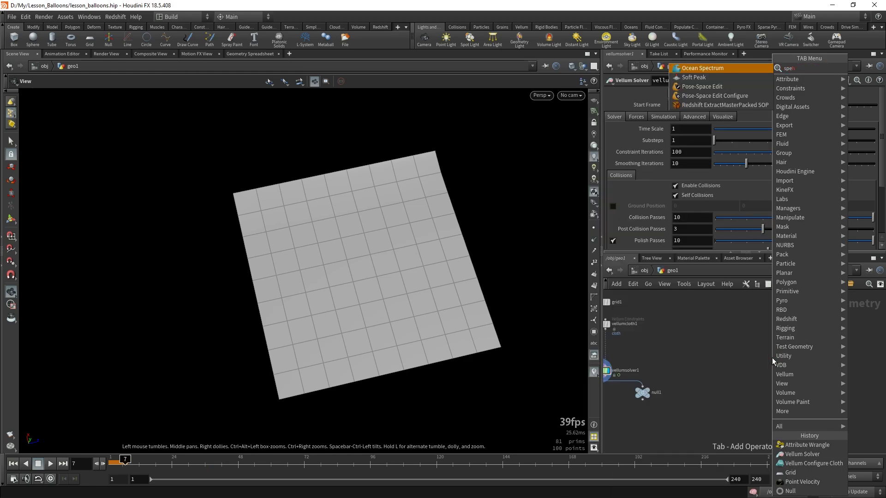
{"action": "key", "text": "Escape"}
{"action": "key", "text": "Tab"}
{"action": "type", "text": "s"}
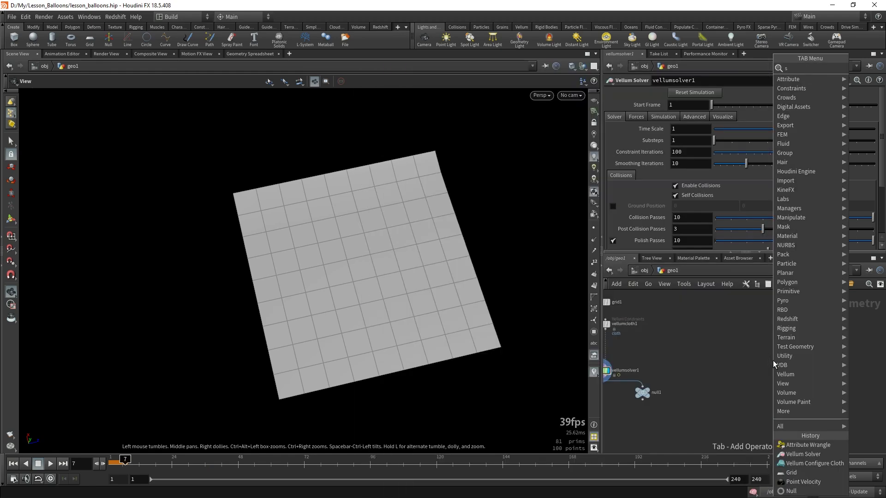
{"action": "type", "text": "phere"}
{"action": "key", "text": "Return"}
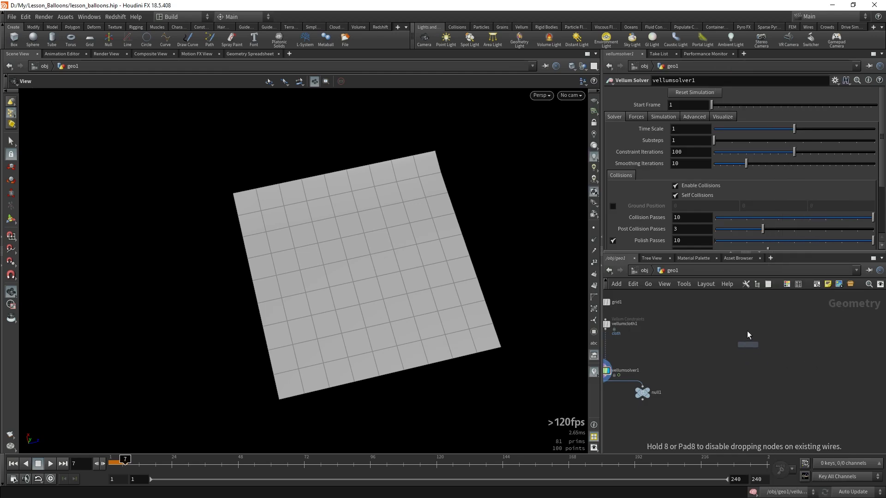
{"action": "left_click", "coordinate": [749, 333]}
- Make sphere1 a polygon sphere with Frequency 7
{"action": "scroll", "coordinate": [752, 336], "scroll_direction": "up", "scroll_amount": 3}
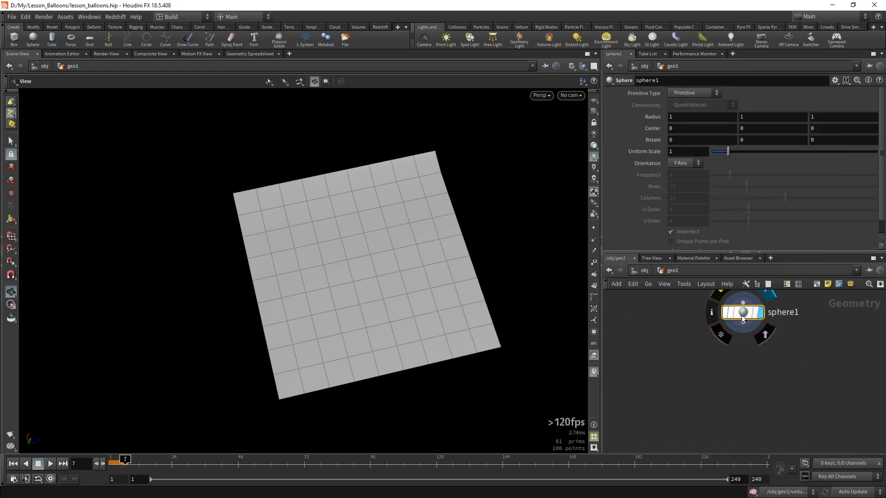
{"action": "left_click", "coordinate": [694, 93]}
{"action": "key", "text": "g"}
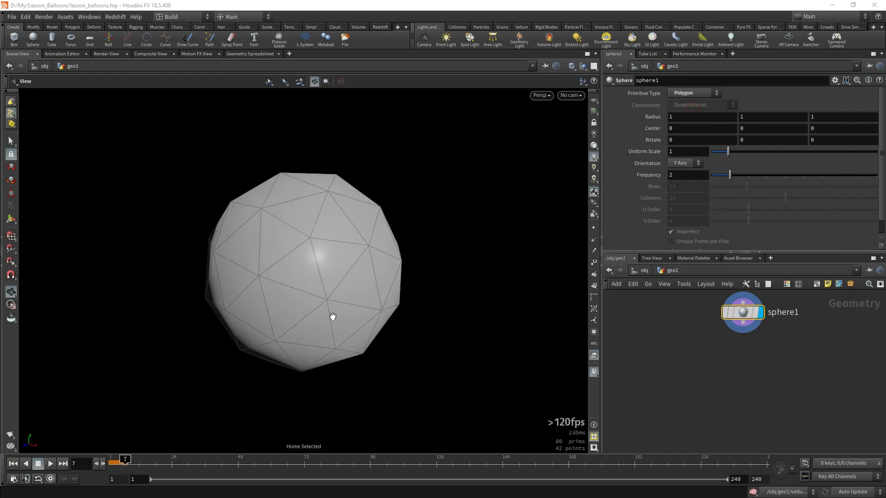
{"action": "left_click_drag", "start_coordinate": [333, 316], "coordinate": [362, 310]}
{"action": "left_click_drag", "start_coordinate": [730, 175], "coordinate": [822, 175]}
{"action": "mouse_move", "coordinate": [475, 287]}
{"action": "left_mouse_down"}
{"action": "mouse_move", "coordinate": [385, 218]}
{"action": "mouse_move", "coordinate": [429, 248]}
{"action": "mouse_move", "coordinate": [396, 274]}
{"action": "mouse_move", "coordinate": [385, 204]}
{"action": "left_mouse_up"}
- Attach a Vellum Configure Balloon setup under the sphere and display vellumcloth2
{"action": "key", "text": "Tab"}
{"action": "type", "text": "ve"}
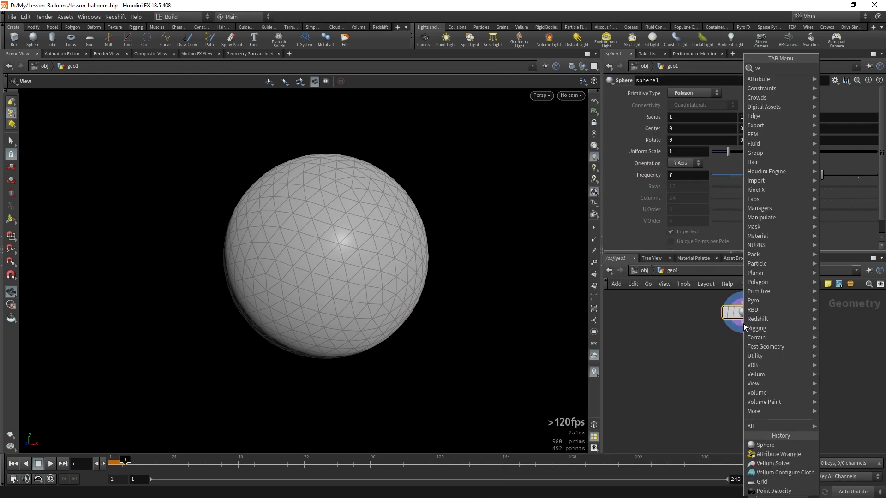
{"action": "type", "text": "llum"}
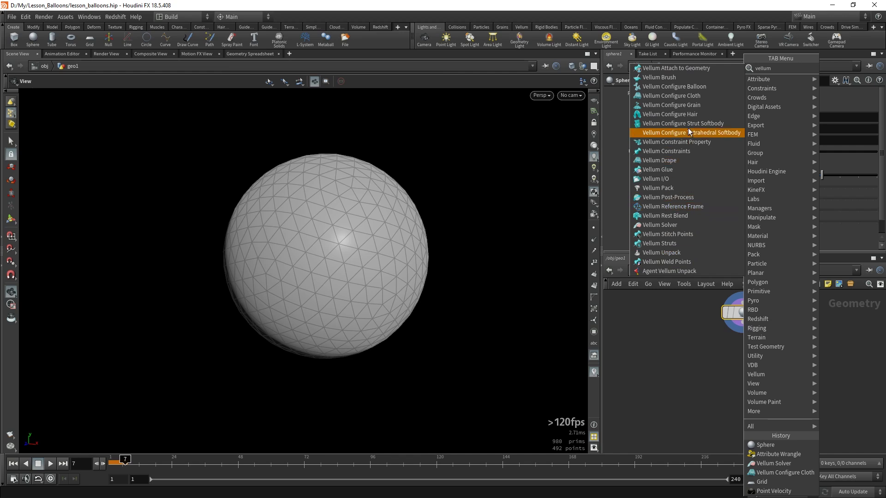
{"action": "left_click", "coordinate": [659, 92]}
{"action": "left_click", "coordinate": [740, 360]}
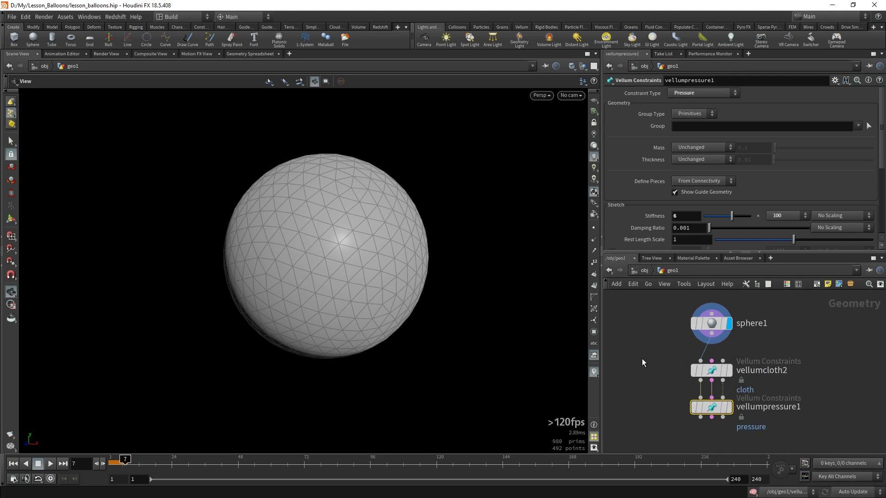
{"action": "left_click", "coordinate": [730, 372]}
{"action": "left_click", "coordinate": [718, 374]}
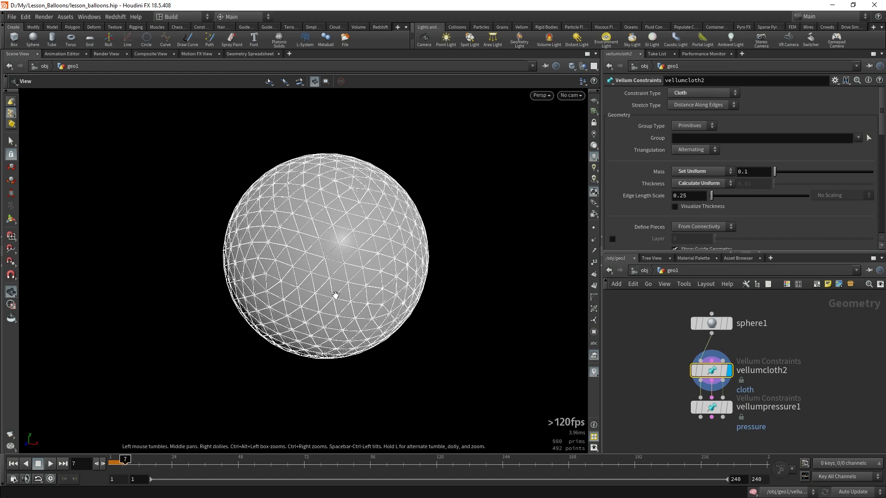
- Display vellumpressure1 and move it down and to the left
{"action": "left_click_drag", "start_coordinate": [336, 295], "coordinate": [340, 312]}
{"action": "middle_click_drag", "start_coordinate": [644, 415], "coordinate": [656, 312]}
{"action": "left_click", "coordinate": [719, 341]}
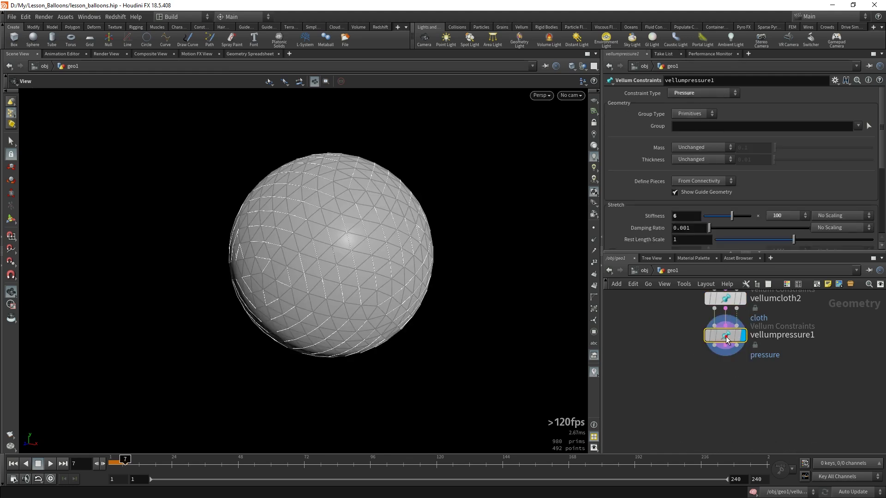
{"action": "left_click_drag", "start_coordinate": [734, 346], "coordinate": [698, 392]}
{"action": "key", "text": "Tab"}
- Add a null2 node to the right and set its display flag
{"action": "type", "text": "null"}
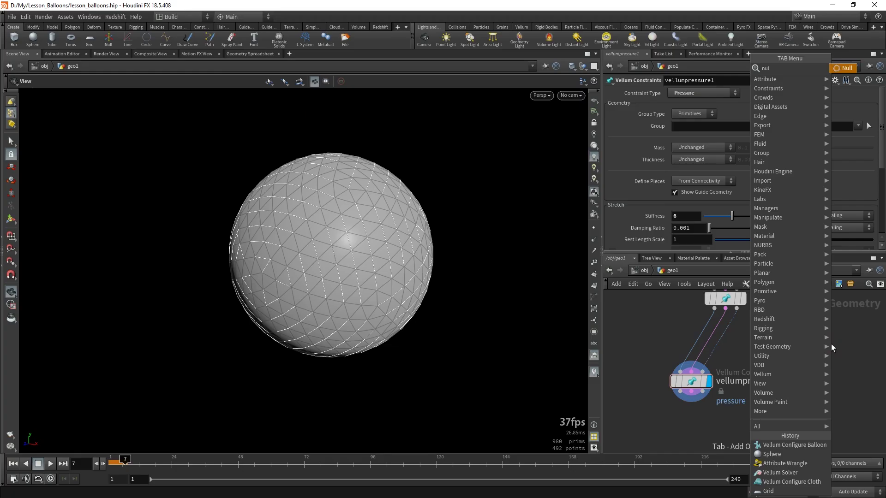
{"action": "key", "text": "Return"}
{"action": "left_click", "coordinate": [836, 353]}
{"action": "left_click_drag", "start_coordinate": [727, 314], "coordinate": [836, 342]}
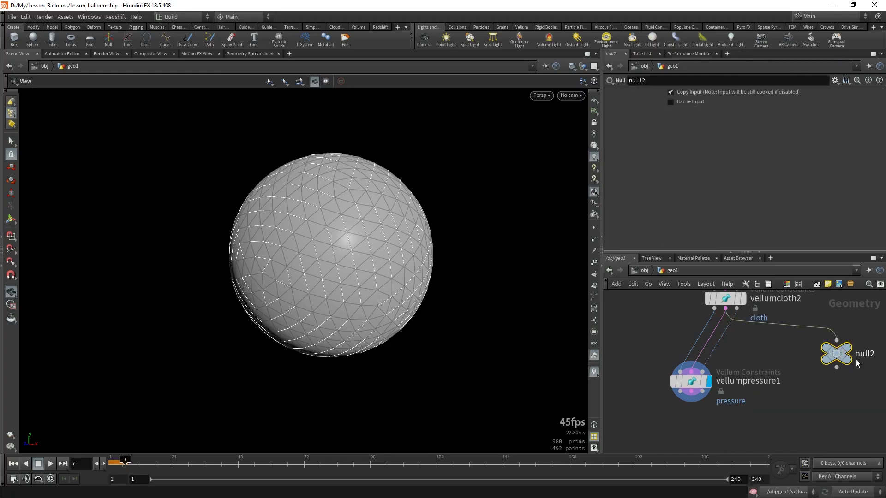
{"action": "left_click", "coordinate": [857, 333]}
- Reposition null2 and feed vellumpressure1's output into it
{"action": "scroll", "coordinate": [474, 269], "scroll_direction": "up", "scroll_amount": 3}
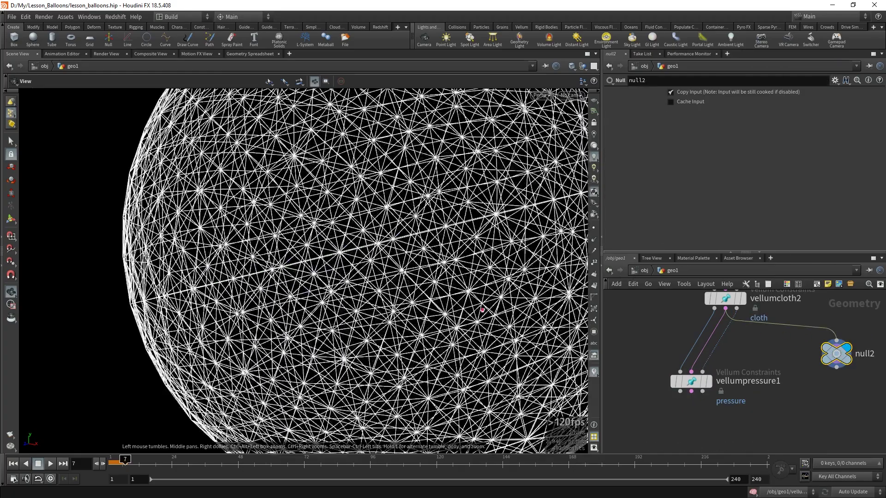
{"action": "scroll", "coordinate": [474, 270], "scroll_direction": "up", "scroll_amount": 1}
{"action": "scroll", "coordinate": [474, 269], "scroll_direction": "up", "scroll_amount": 4}
{"action": "scroll", "coordinate": [473, 269], "scroll_direction": "up", "scroll_amount": 3}
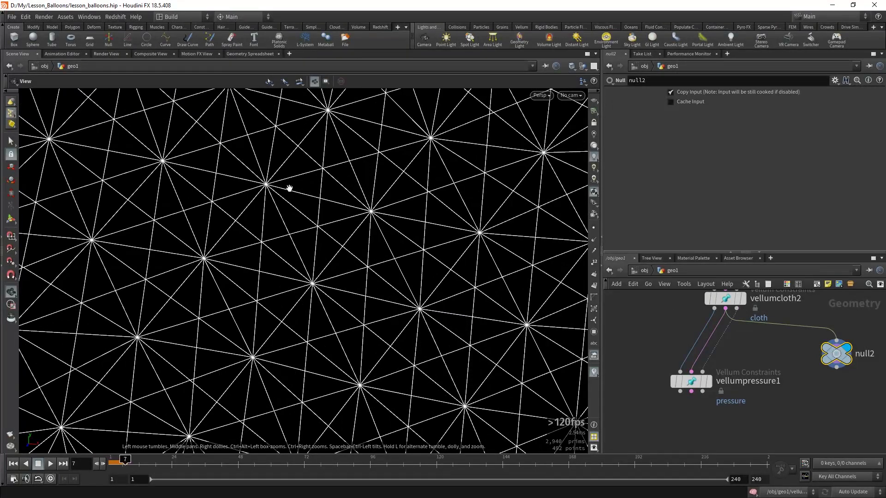
{"action": "left_click_drag", "start_coordinate": [836, 353], "coordinate": [821, 413]}
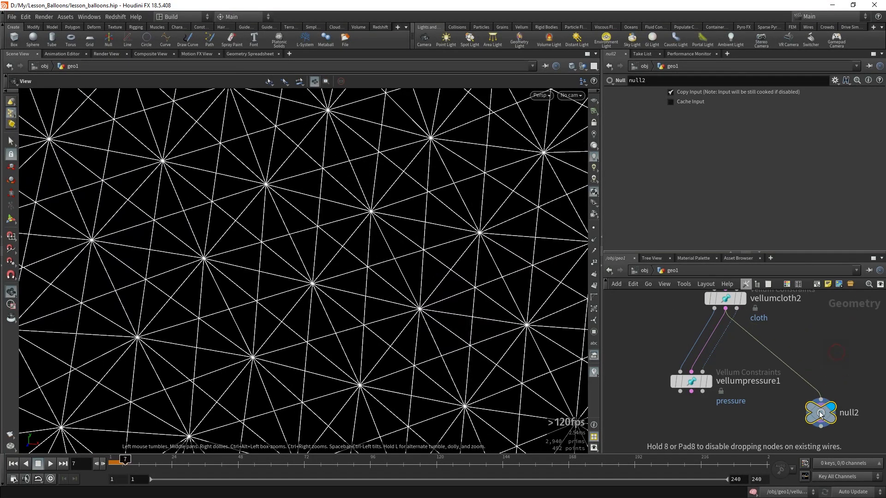
{"action": "middle_click_drag", "start_coordinate": [727, 407], "coordinate": [738, 353]}
{"action": "left_click_drag", "start_coordinate": [702, 339], "coordinate": [816, 350]}
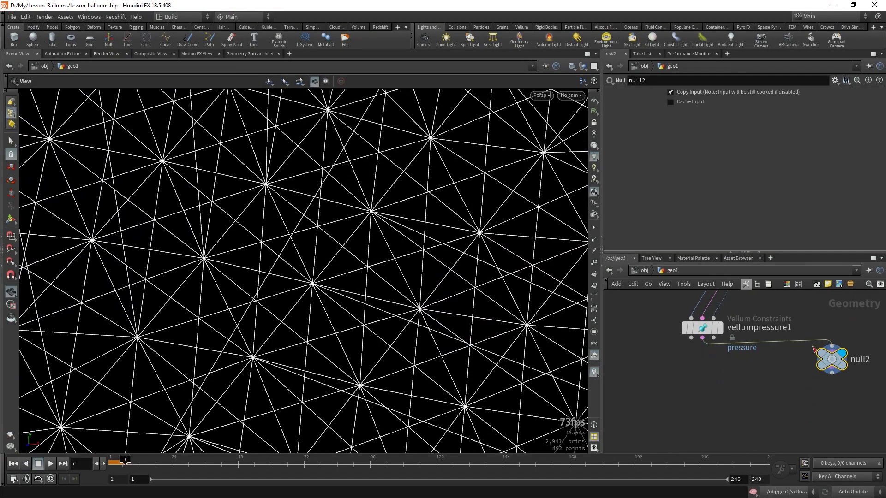
- Frame and tumble the wireframe sphere to inspect null2's constraint output
{"action": "scroll", "coordinate": [98, 326], "scroll_direction": "down", "scroll_amount": 5}
{"action": "middle_click_drag", "start_coordinate": [99, 327], "coordinate": [389, 314]}
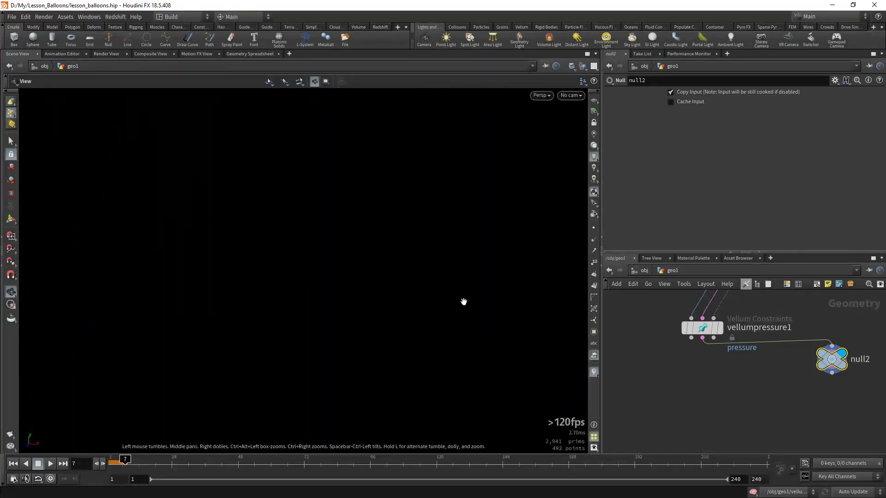
{"action": "key", "text": "h"}
{"action": "scroll", "coordinate": [464, 302], "scroll_direction": "up", "scroll_amount": 5}
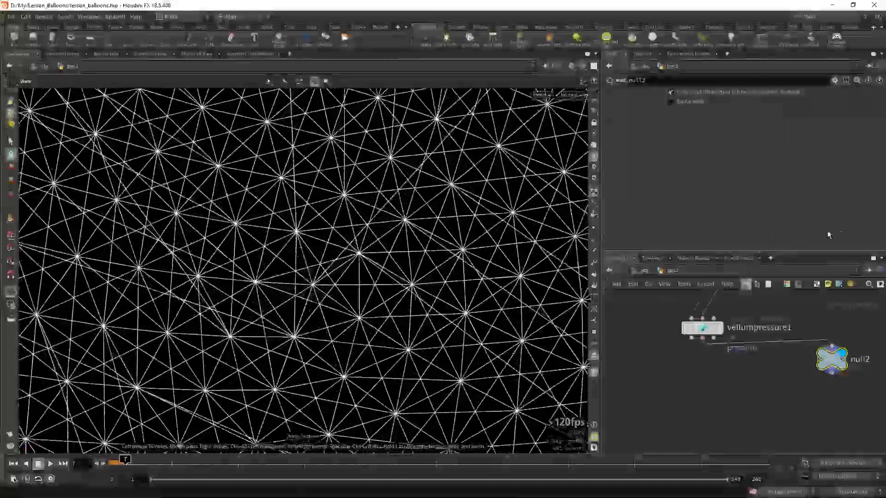
{"action": "left_click_drag", "start_coordinate": [461, 251], "coordinate": [322, 280]}
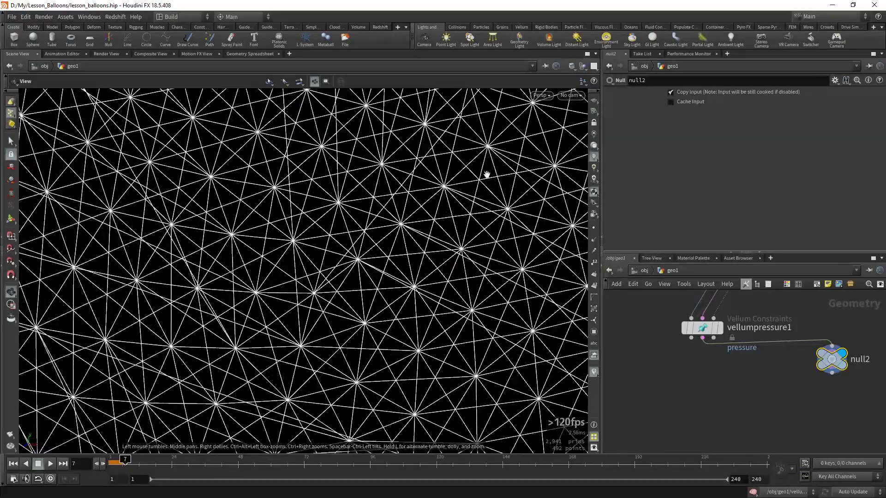
{"action": "left_click_drag", "start_coordinate": [487, 174], "coordinate": [514, 158]}
{"action": "scroll", "coordinate": [514, 158], "scroll_direction": "down", "scroll_amount": 5}
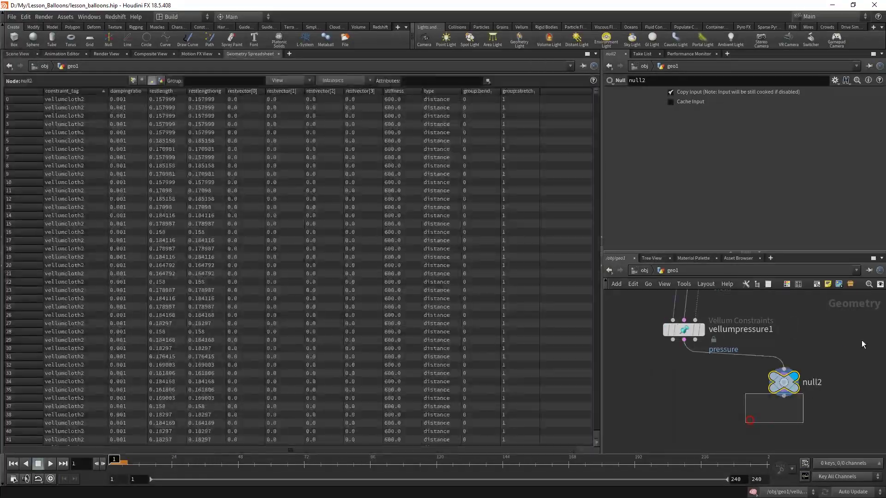
- Sort the spreadsheet by constraint_tag descending so the pressure constraint leads, and nudge null2 right
{"action": "mouse_move", "coordinate": [597, 92]}
{"action": "left_mouse_down"}
{"action": "mouse_move", "coordinate": [612, 231]}
{"action": "mouse_move", "coordinate": [600, 309]}
{"action": "mouse_move", "coordinate": [599, 419]}
{"action": "mouse_move", "coordinate": [587, 439]}
{"action": "left_mouse_up"}
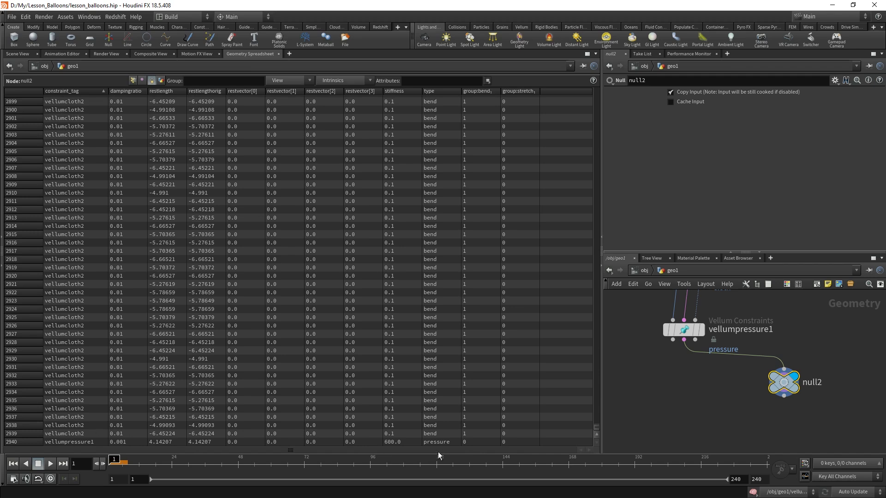
{"action": "left_click_drag", "start_coordinate": [597, 428], "coordinate": [613, 89]}
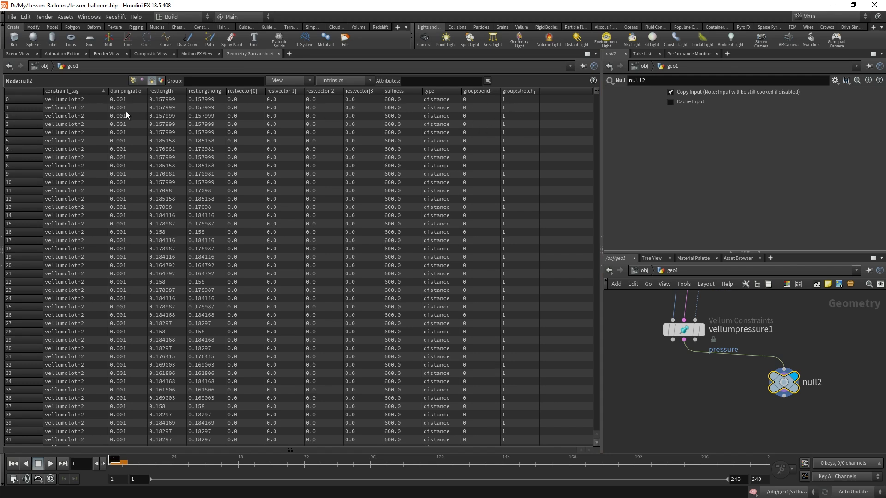
{"action": "left_click", "coordinate": [93, 90]}
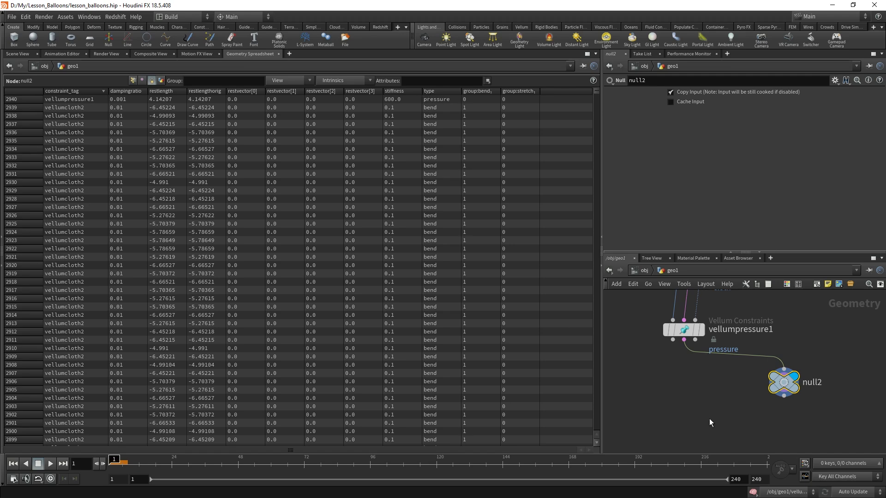
{"action": "middle_click_drag", "start_coordinate": [728, 423], "coordinate": [668, 409]}
{"action": "left_click_drag", "start_coordinate": [723, 369], "coordinate": [791, 375]}
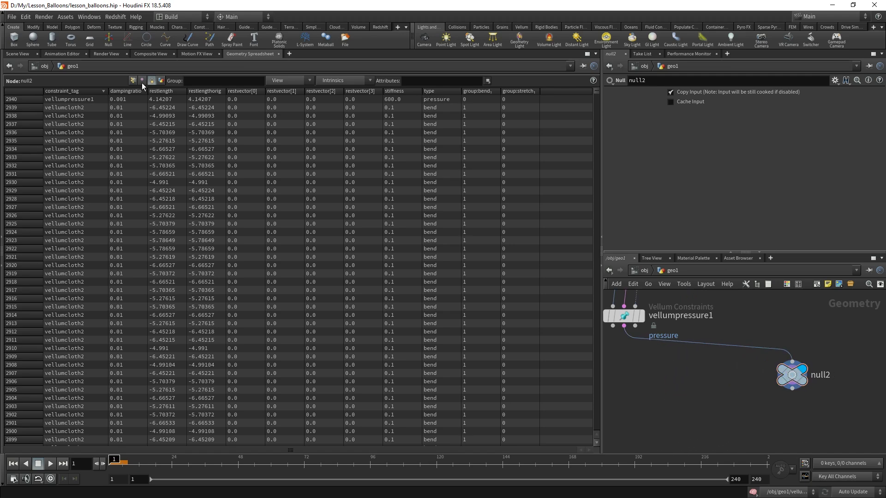
{"action": "left_click", "coordinate": [18, 54]}
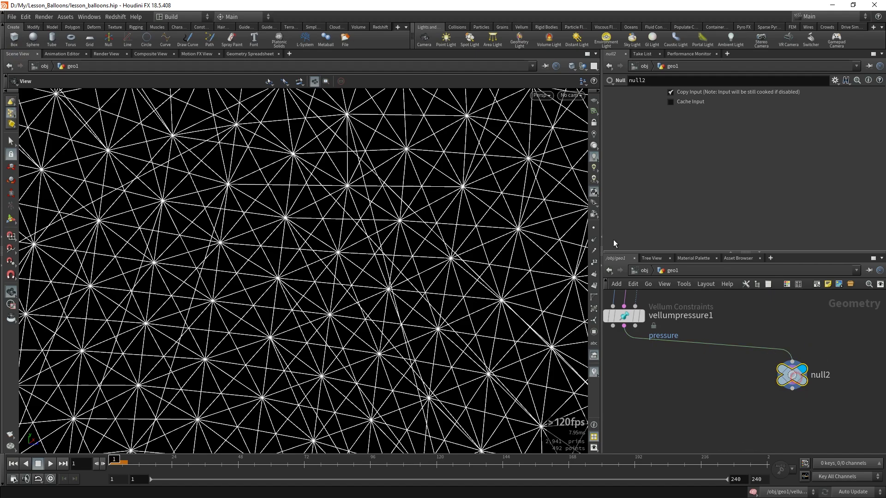
{"action": "scroll", "coordinate": [455, 213], "scroll_direction": "up", "scroll_amount": 3}
{"action": "key", "text": "s"}
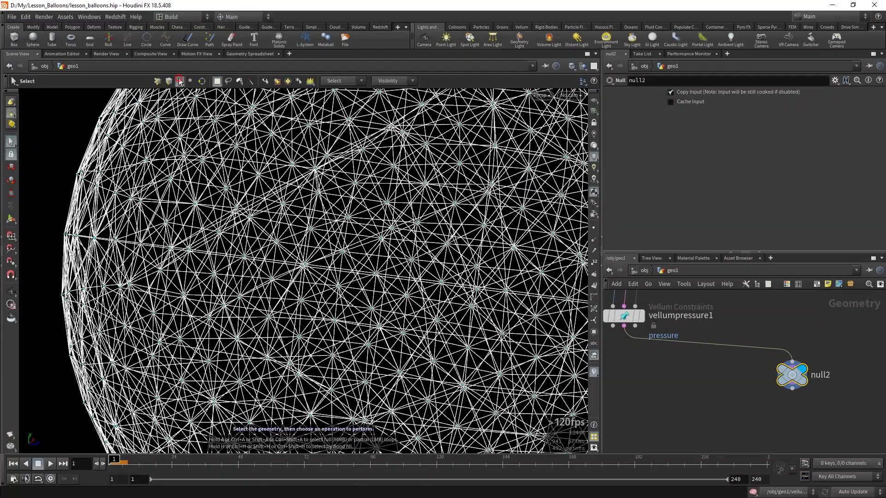
{"action": "left_click", "coordinate": [288, 81]}
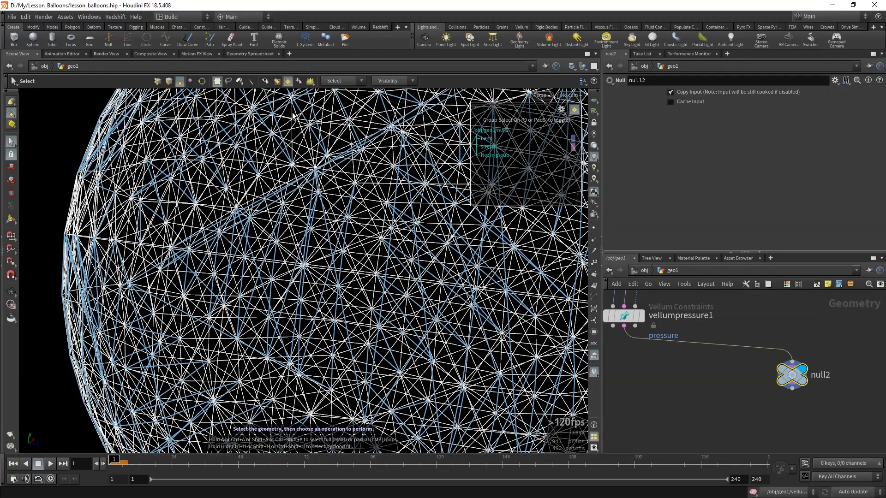
{"action": "left_click", "coordinate": [490, 130]}
{"action": "left_click", "coordinate": [562, 109]}
{"action": "left_click", "coordinate": [581, 277]}
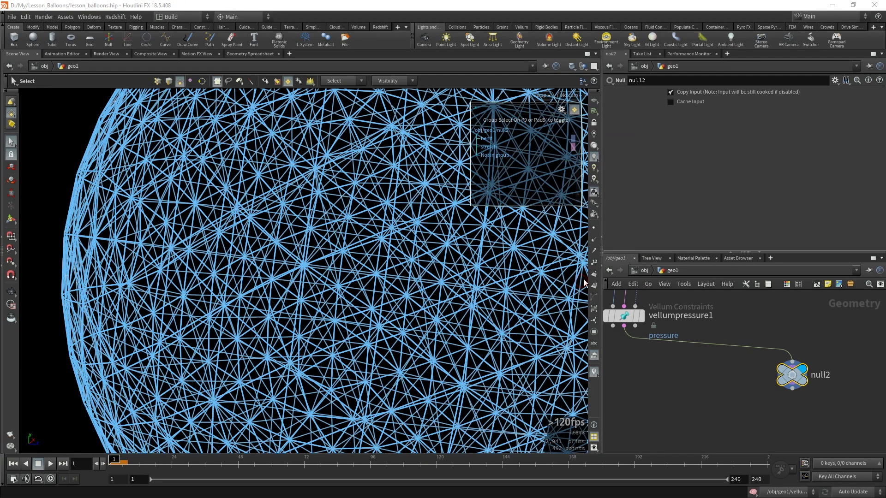
{"action": "left_click", "coordinate": [562, 110]}
{"action": "mouse_move", "coordinate": [574, 276]}
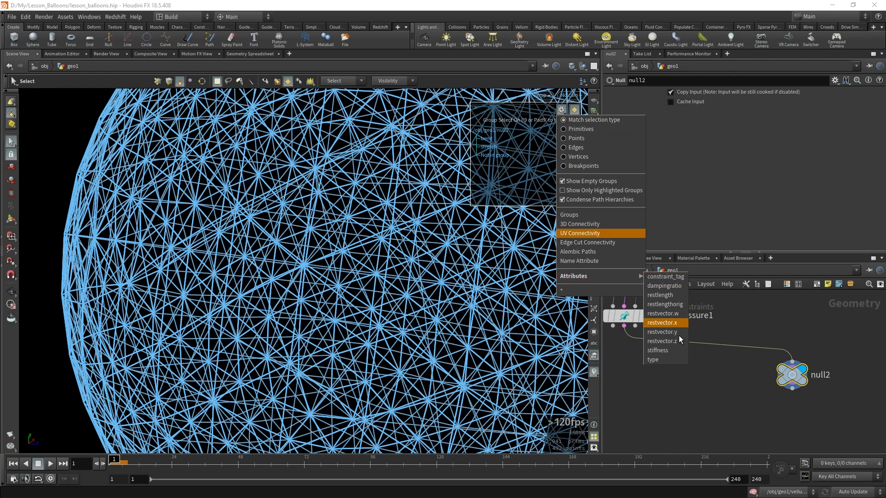
{"action": "left_click", "coordinate": [668, 359]}
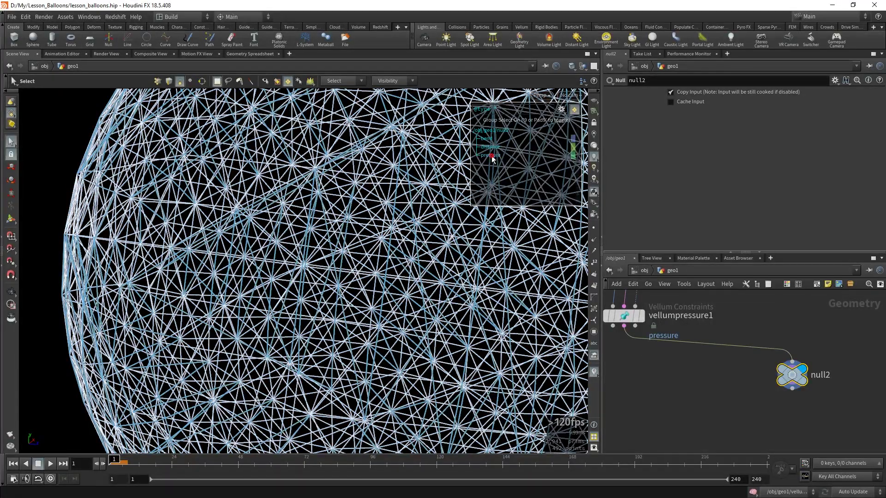
{"action": "left_click", "coordinate": [492, 157]}
- Blast the pressure primitive group and turn on Delete Non Selected to keep only it
{"action": "key", "text": "Delete"}
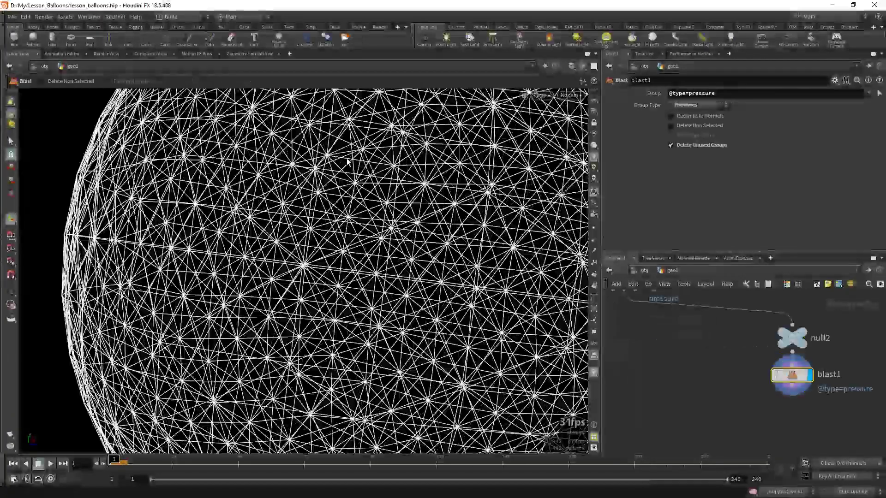
{"action": "left_click", "coordinate": [686, 129]}
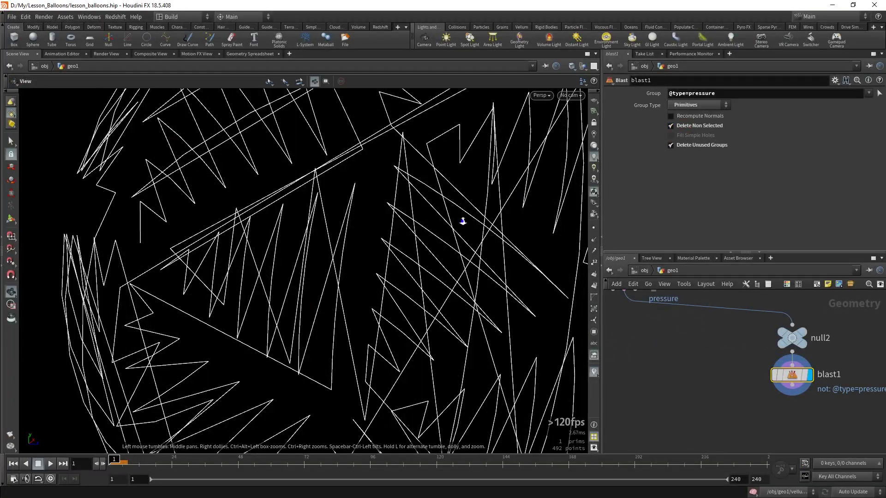
{"action": "scroll", "coordinate": [141, 248], "scroll_direction": "down", "scroll_amount": 5}
{"action": "key", "text": "Escape"}
- Orbit around the standalone wireframe pressure sphere, then search for Vellum nodes with 'vell'
{"action": "mouse_move", "coordinate": [235, 204]}
{"action": "left_mouse_down"}
{"action": "mouse_move", "coordinate": [238, 323]}
{"action": "mouse_move", "coordinate": [480, 241]}
{"action": "mouse_move", "coordinate": [178, 312]}
{"action": "left_mouse_up"}
{"action": "mouse_move", "coordinate": [178, 313]}
{"action": "right_mouse_down"}
{"action": "mouse_move", "coordinate": [442, 267]}
{"action": "mouse_move", "coordinate": [405, 286]}
{"action": "mouse_move", "coordinate": [264, 282]}
{"action": "right_mouse_up"}
{"action": "left_click_drag", "start_coordinate": [265, 281], "coordinate": [384, 293]}
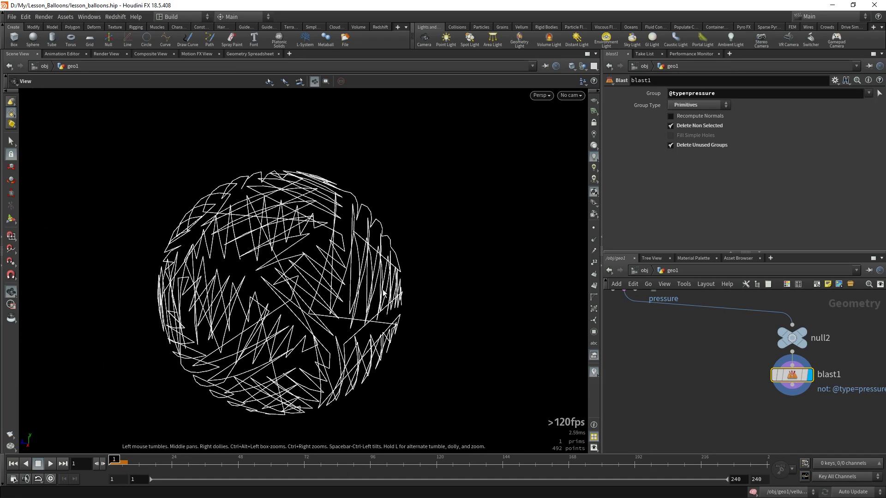
{"action": "key", "text": "Return"}
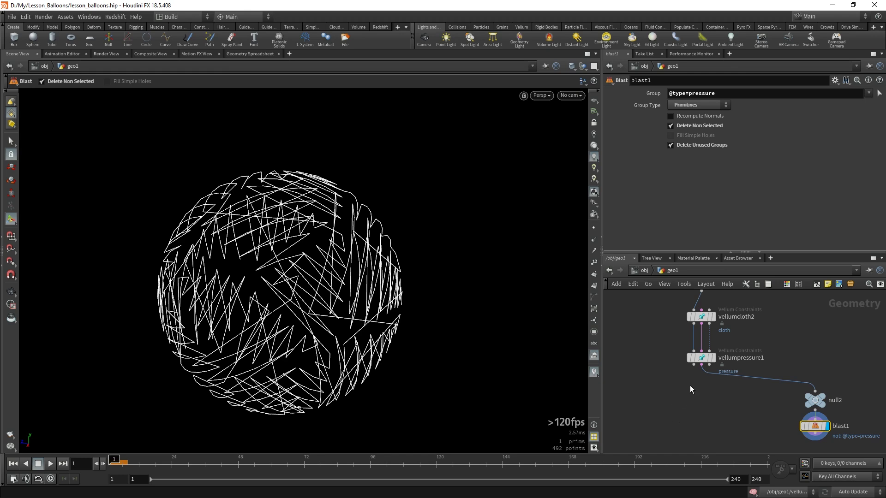
{"action": "key", "text": "Tab"}
{"action": "type", "text": "vell"}
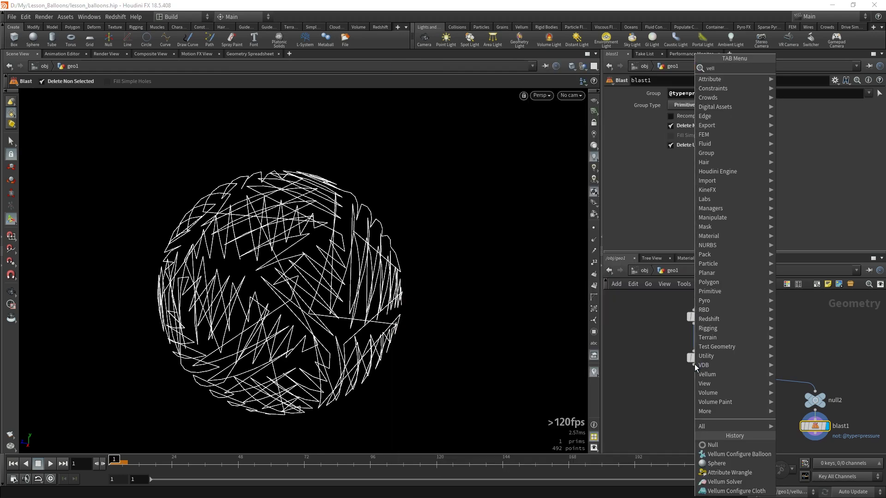
- Add a Vellum Solver below vellumpressure1 with Ground Position enabled
{"action": "left_click", "coordinate": [632, 225]}
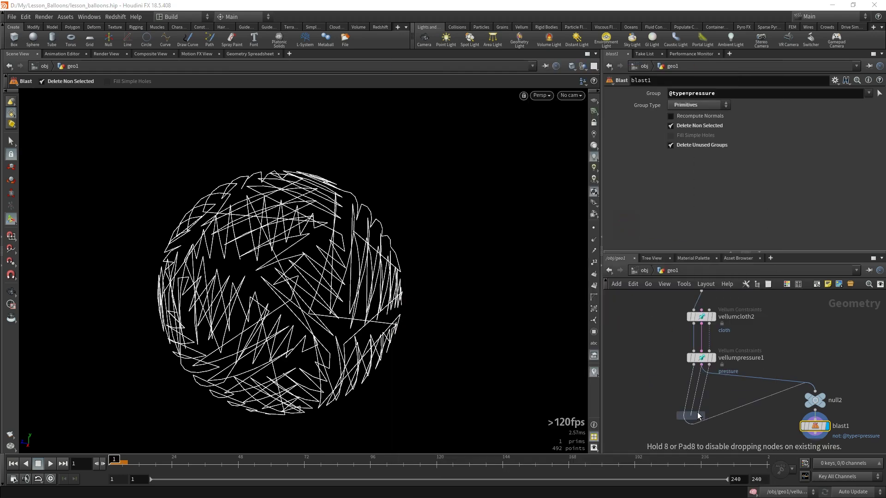
{"action": "left_click", "coordinate": [715, 403]}
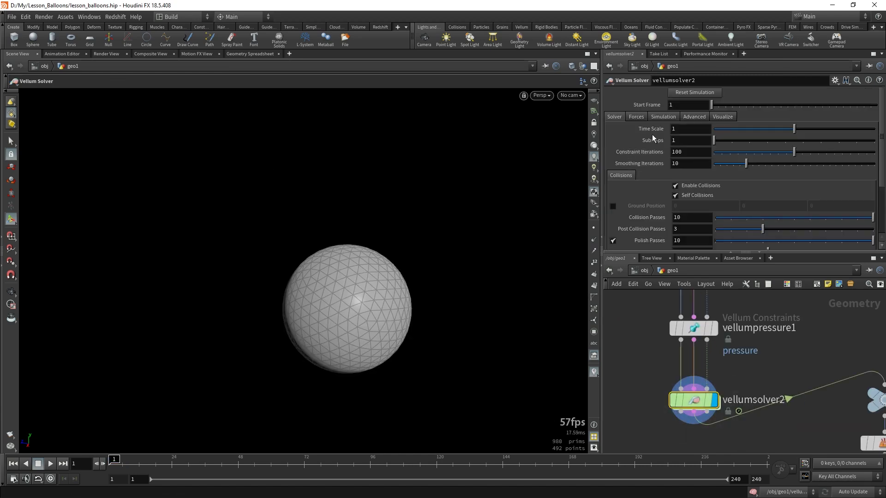
{"action": "left_click", "coordinate": [613, 206]}
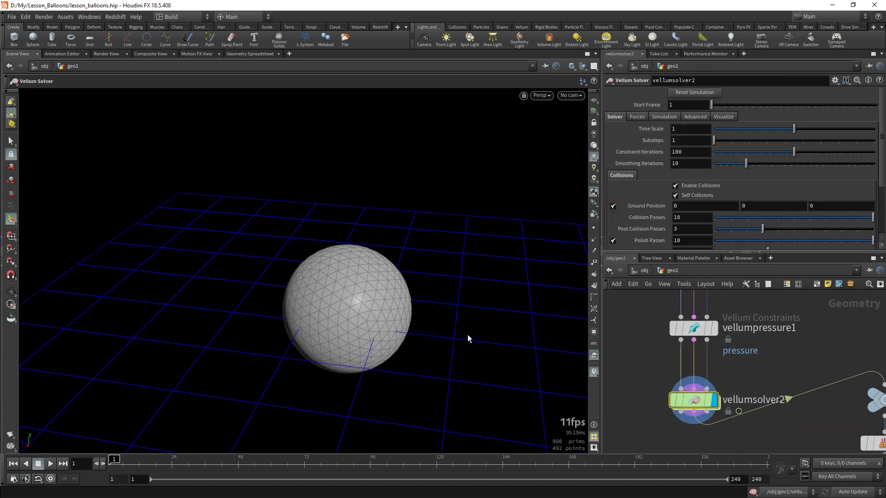
{"action": "key", "text": "Escape"}
{"action": "mouse_move", "coordinate": [467, 338]}
{"action": "left_mouse_down"}
{"action": "mouse_move", "coordinate": [410, 341]}
{"action": "mouse_move", "coordinate": [461, 308]}
{"action": "mouse_move", "coordinate": [497, 323]}
{"action": "left_mouse_up"}
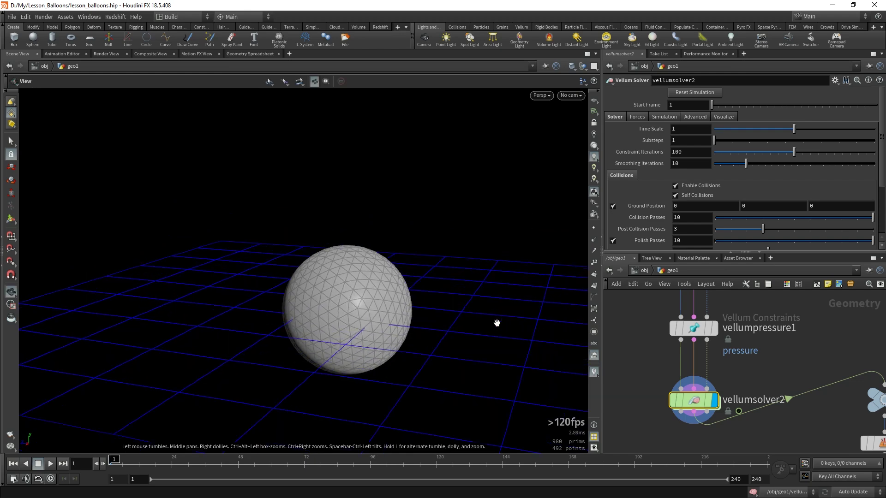
{"action": "middle_click_drag", "start_coordinate": [659, 317], "coordinate": [717, 372]}
- Set sphere1's Center Y to 1 and display the Vellum solver's result
{"action": "left_click", "coordinate": [678, 344]}
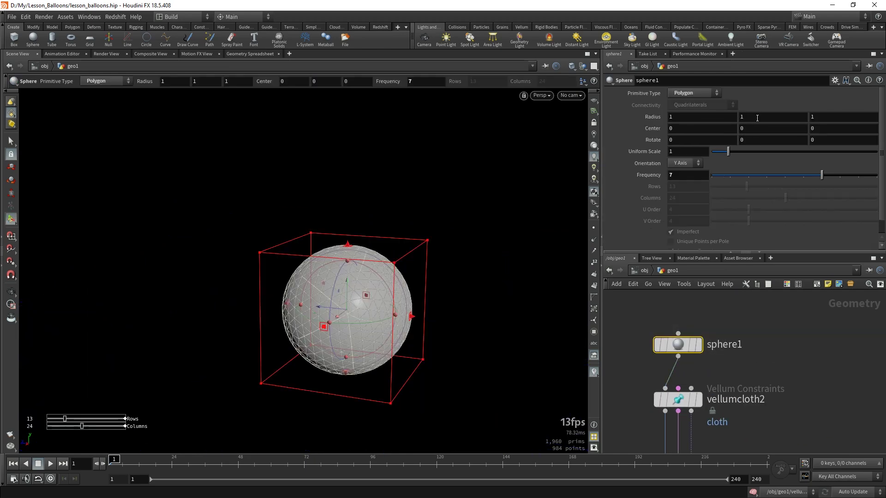
{"action": "type", "text": "1"}
{"action": "key", "text": "Return"}
{"action": "scroll", "coordinate": [807, 427], "scroll_direction": "down", "scroll_amount": 3}
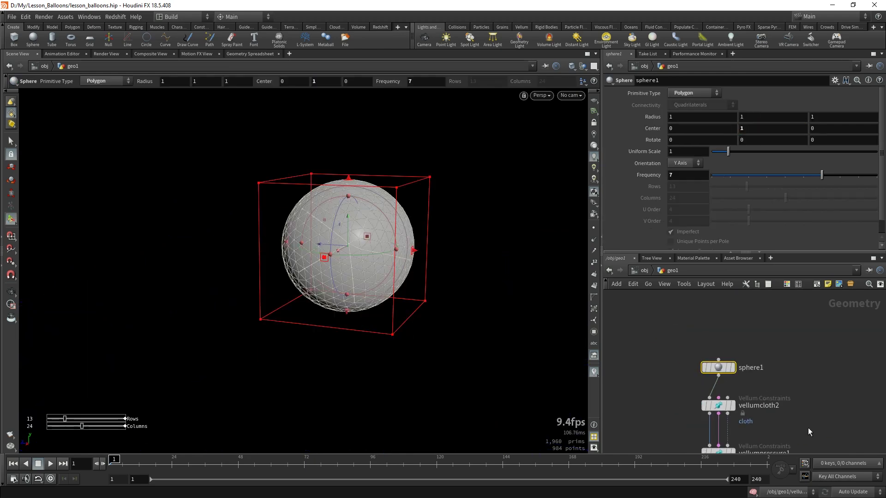
{"action": "middle_click_drag", "start_coordinate": [807, 428], "coordinate": [751, 353]}
{"action": "left_click", "coordinate": [706, 342]}
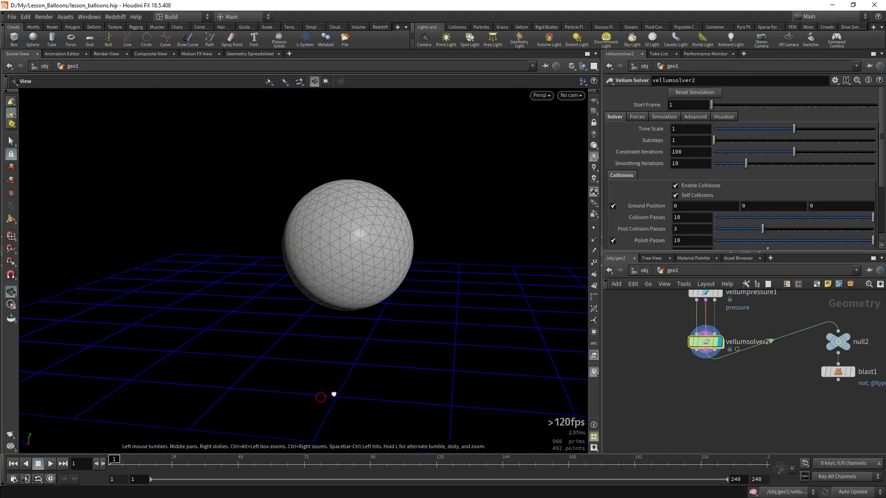
{"action": "key", "text": "Return"}
- Play the simulation in real time, watch the balloon sag, then return to frame 1
{"action": "left_click", "coordinate": [50, 463]}
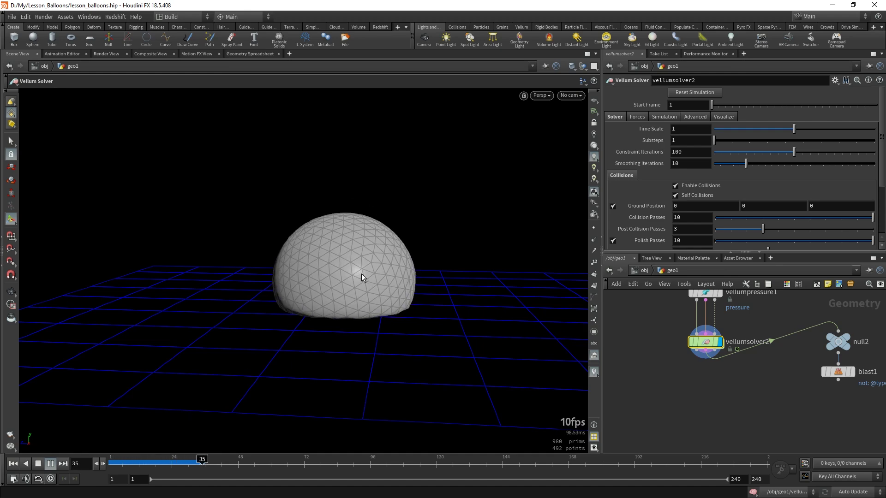
{"action": "left_click_drag", "start_coordinate": [359, 276], "coordinate": [501, 296]}
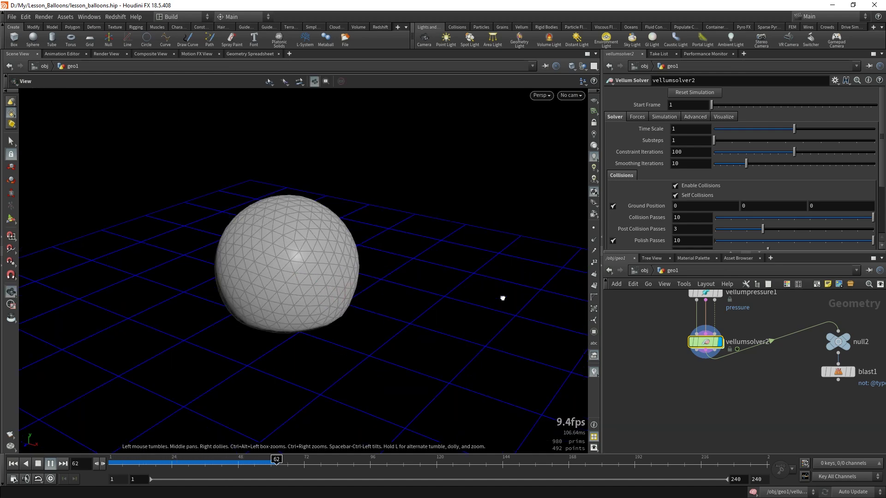
{"action": "left_click", "coordinate": [51, 464]}
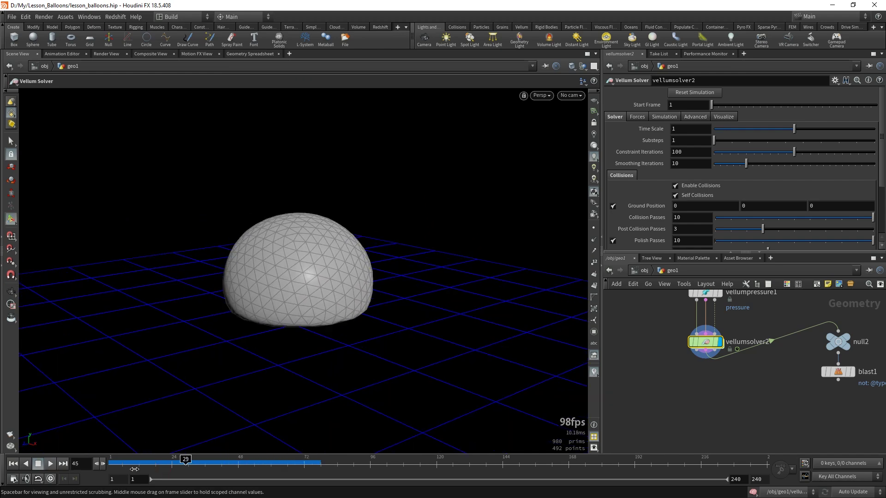
{"action": "left_click", "coordinate": [49, 480]}
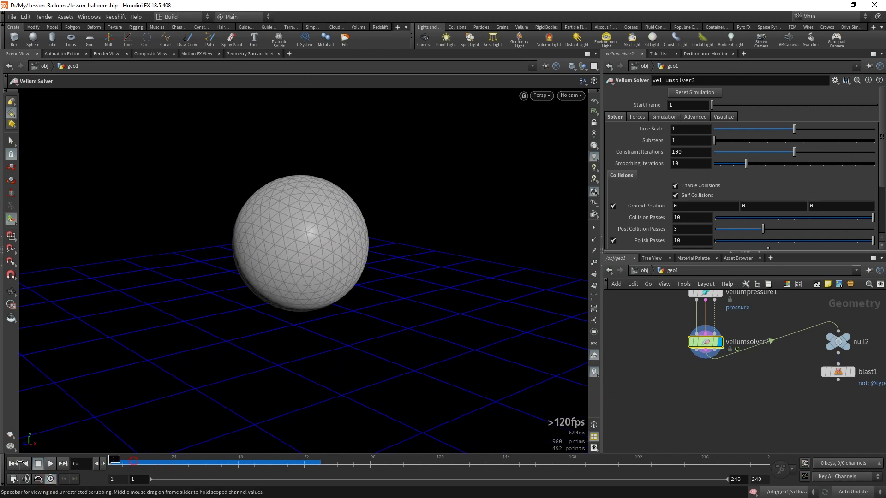
{"action": "left_click", "coordinate": [38, 463]}
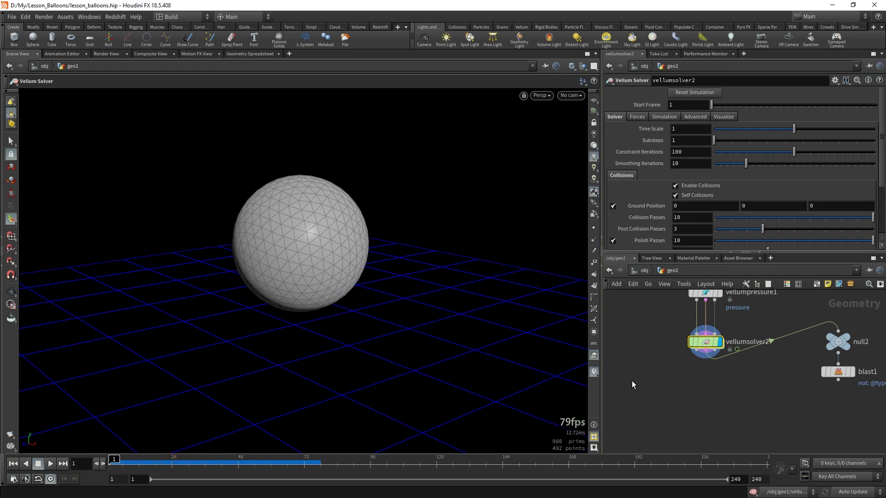
{"action": "middle_click_drag", "start_coordinate": [657, 339], "coordinate": [670, 389]}
- Set vellumpressure1's stretch stiffness multiplier to 0.1 and play the simulation
{"action": "left_click", "coordinate": [717, 341]}
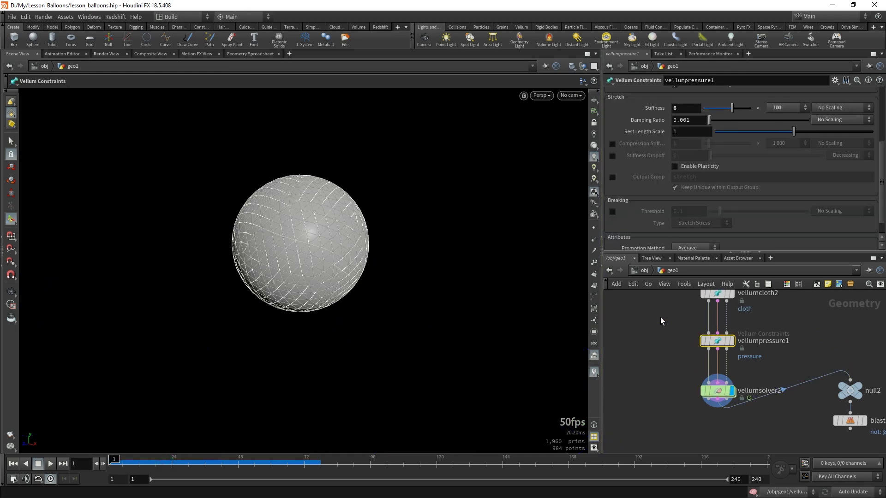
{"action": "scroll", "coordinate": [663, 172], "scroll_direction": "down", "scroll_amount": 5}
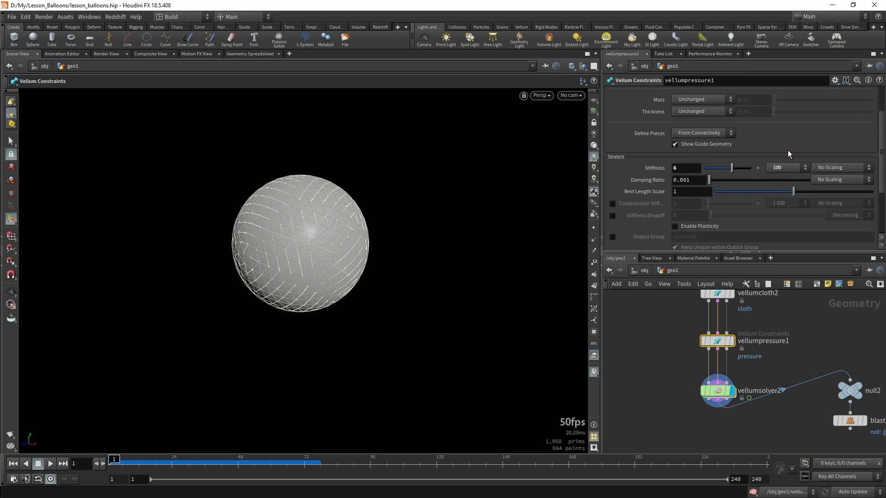
{"action": "left_click", "coordinate": [805, 168]}
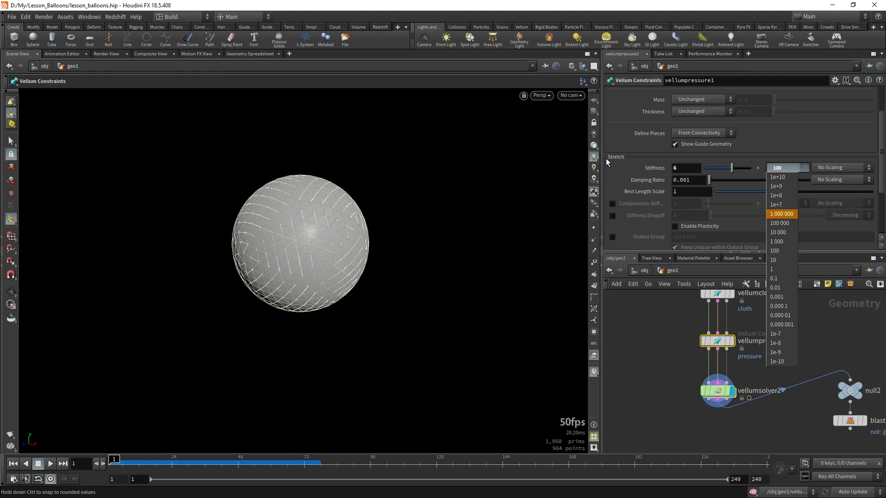
{"action": "left_click", "coordinate": [683, 168]}
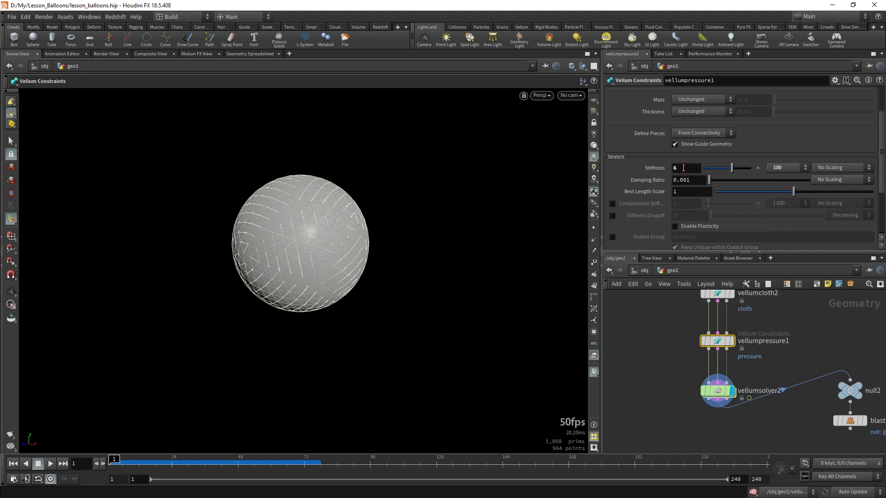
{"action": "left_click", "coordinate": [805, 167]}
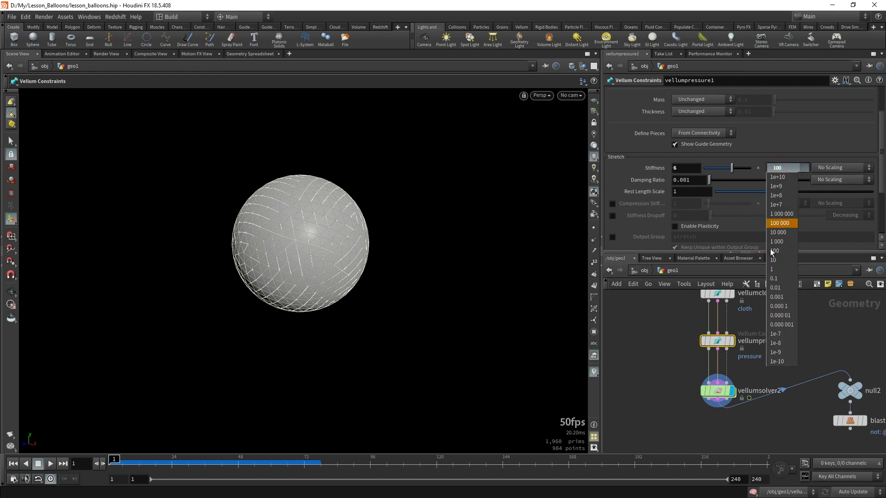
{"action": "left_click", "coordinate": [783, 151]}
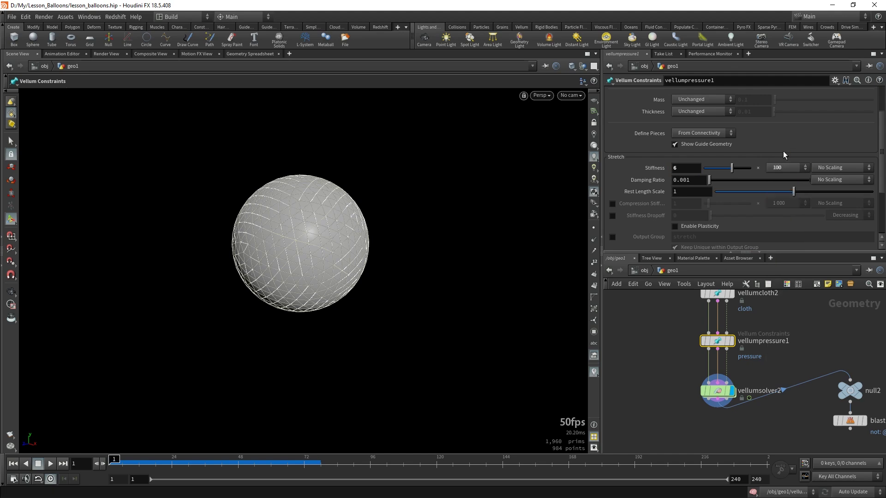
{"action": "left_click_drag", "start_coordinate": [695, 168], "coordinate": [612, 168]}
{"action": "left_click", "coordinate": [803, 168]}
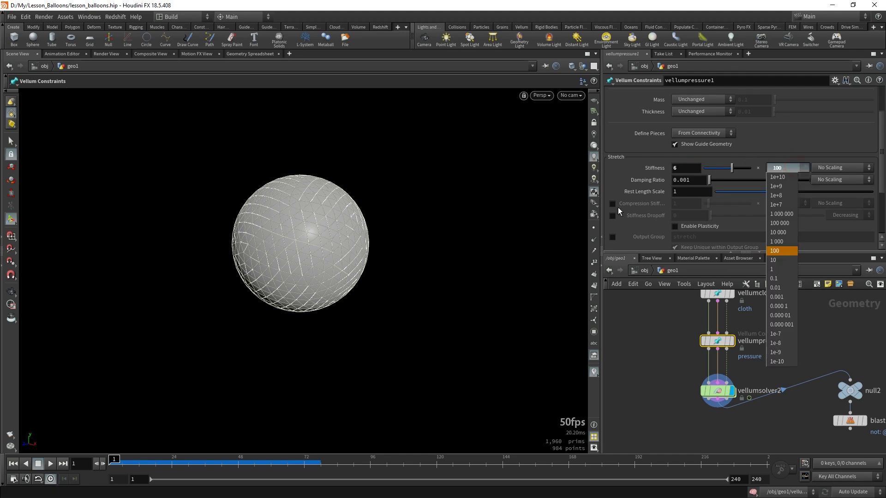
{"action": "left_click", "coordinate": [784, 279]}
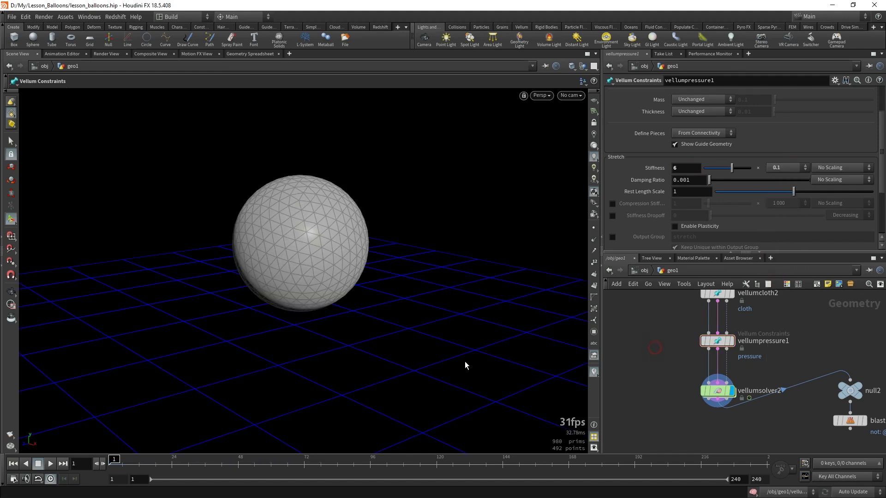
{"action": "key", "text": "Up"}
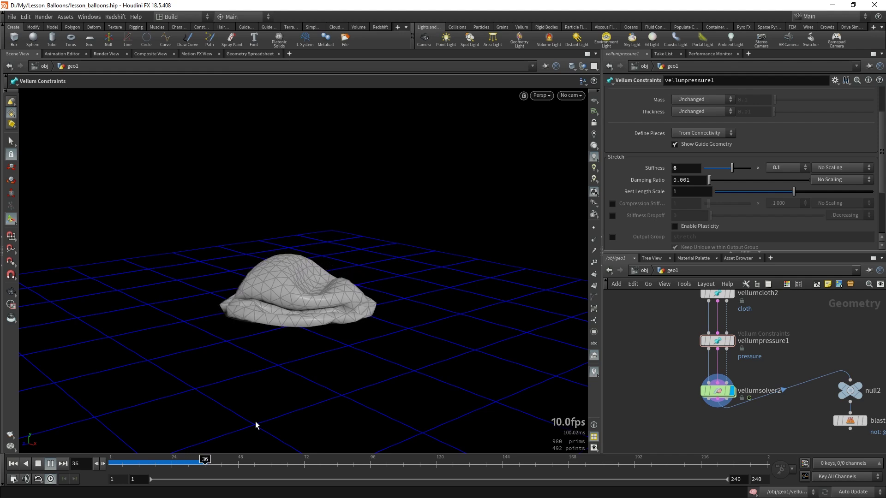
- After watching the collapse, raise the multiplier to 1e+10 and restart from frame 1
{"action": "left_click", "coordinate": [135, 471]}
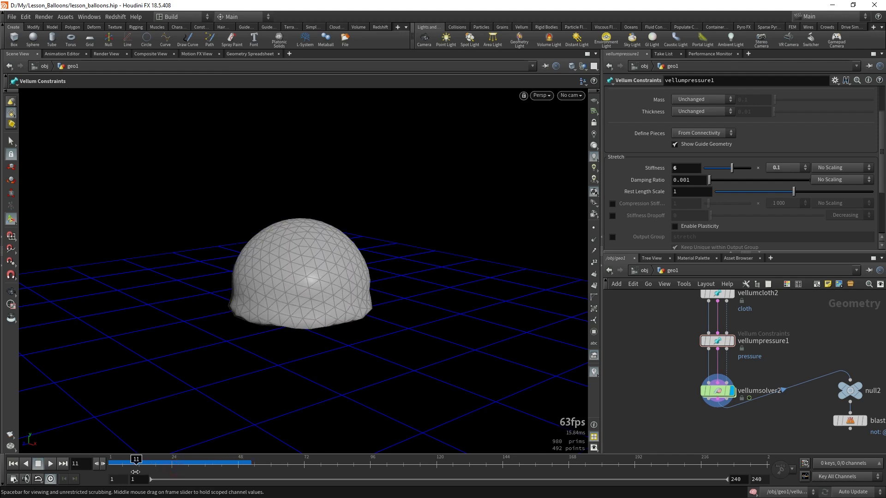
{"action": "left_click_drag", "start_coordinate": [135, 471], "coordinate": [180, 473]}
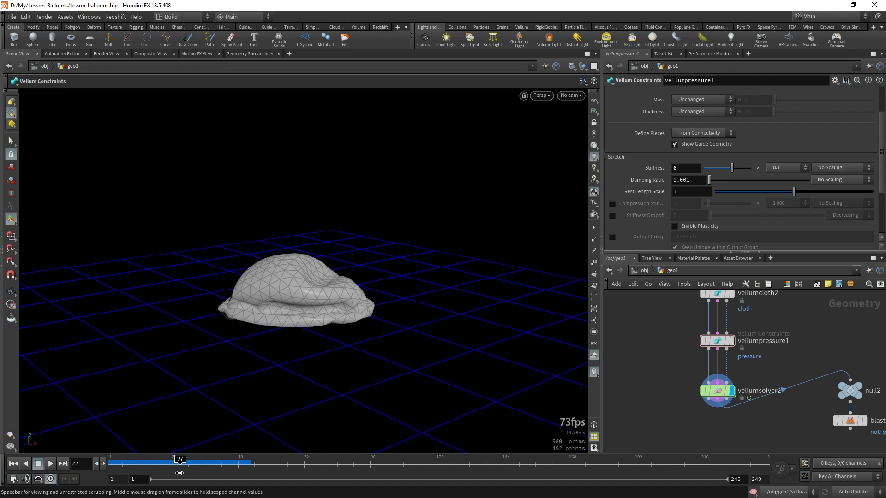
{"action": "left_click", "coordinate": [785, 168]}
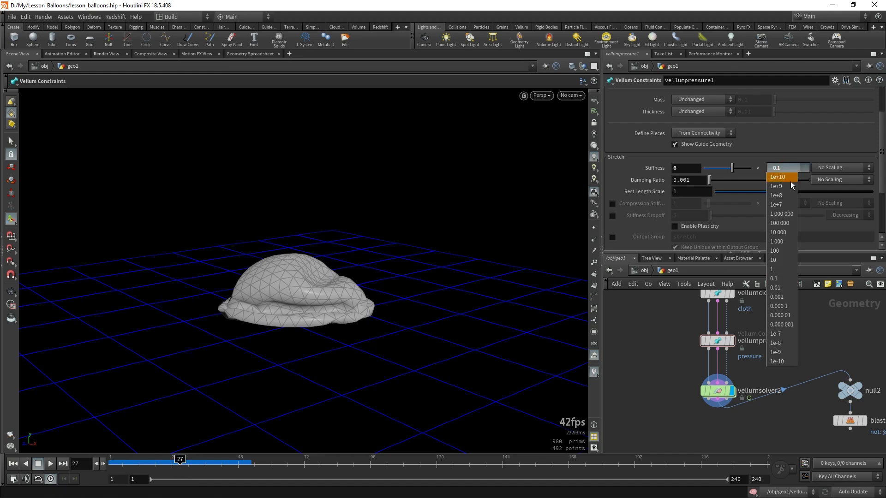
{"action": "left_click", "coordinate": [779, 205]}
{"action": "left_click_drag", "start_coordinate": [111, 461], "coordinate": [126, 460]}
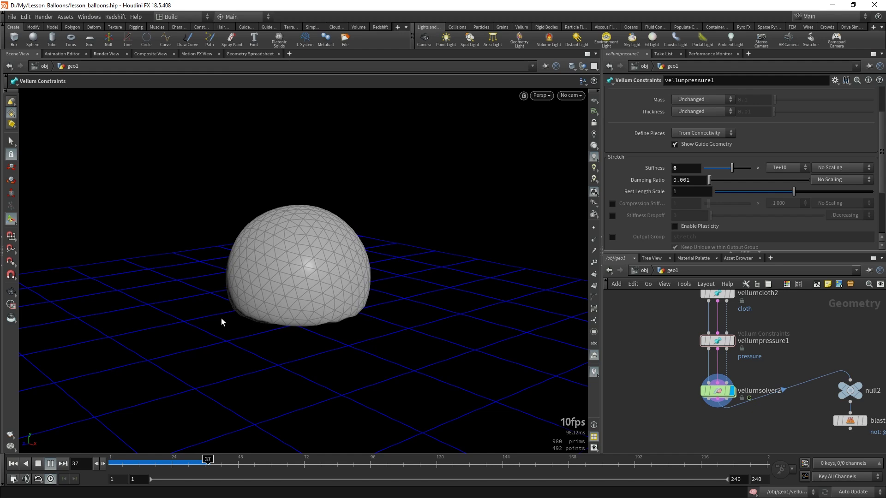
{"action": "left_click", "coordinate": [12, 464]}
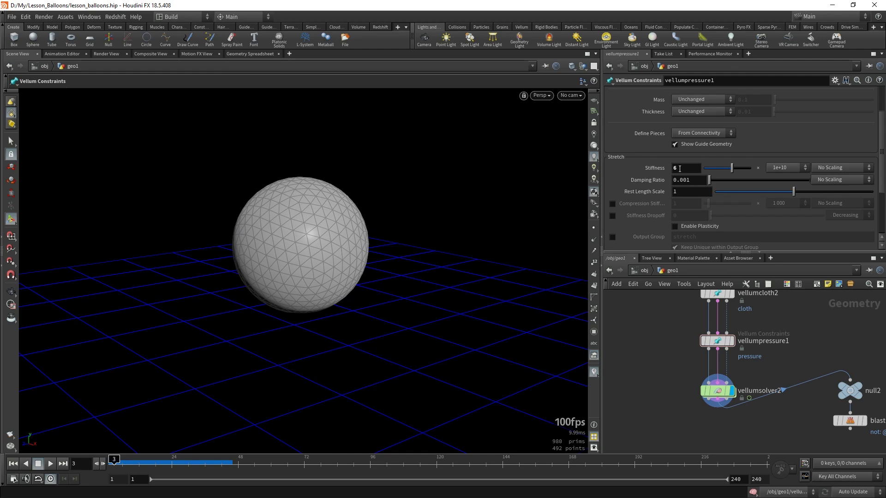
- Inside the solver's forces network, insert a Vellum Constraint Property on the force_output wire
{"action": "middle_click_drag", "start_coordinate": [633, 387], "coordinate": [652, 348]}
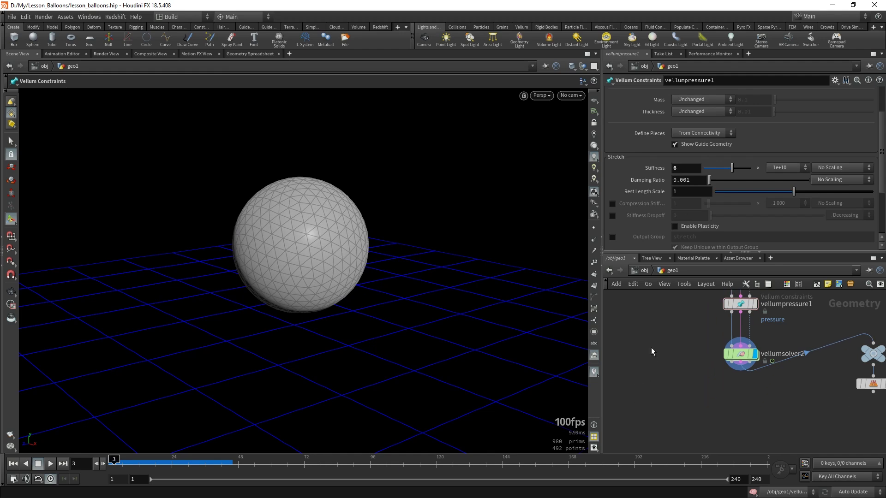
{"action": "mouse_move", "coordinate": [806, 405]}
{"action": "middle_mouse_down"}
{"action": "mouse_move", "coordinate": [763, 436]}
{"action": "mouse_move", "coordinate": [790, 388]}
{"action": "middle_mouse_up"}
{"action": "double_click", "coordinate": [731, 351]}
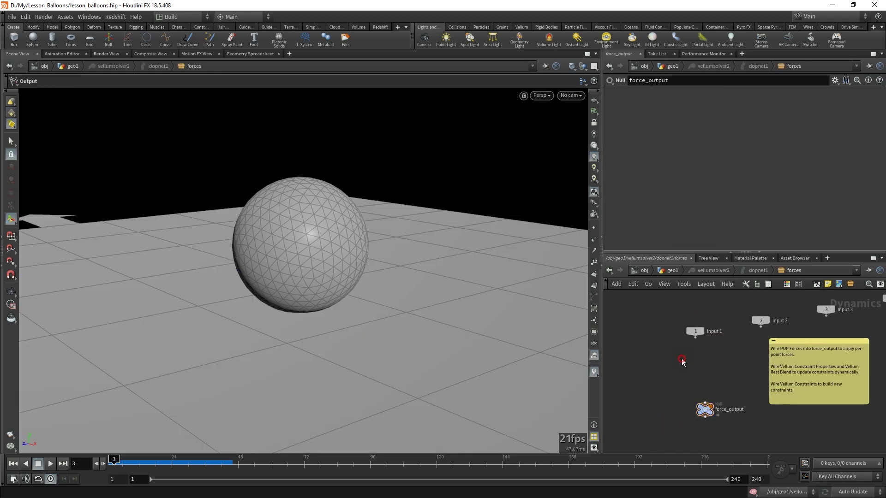
{"action": "key", "text": "Tab"}
{"action": "type", "text": "vel"}
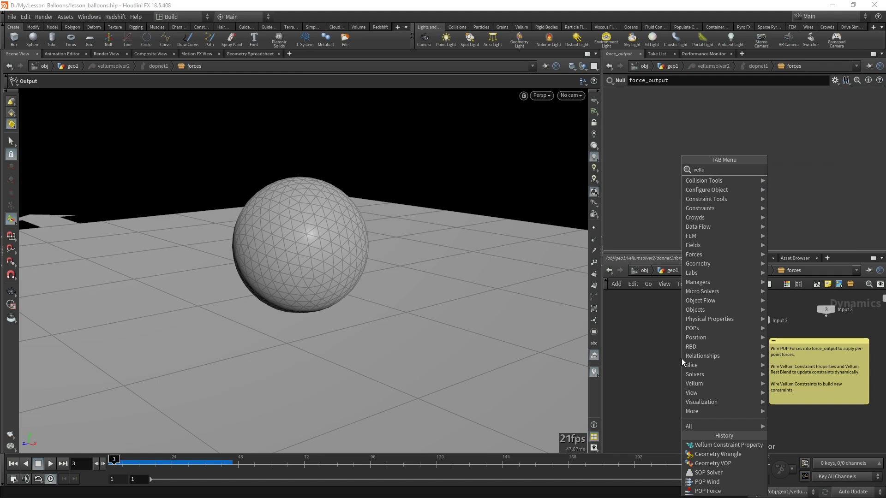
{"action": "left_click", "coordinate": [803, 166]}
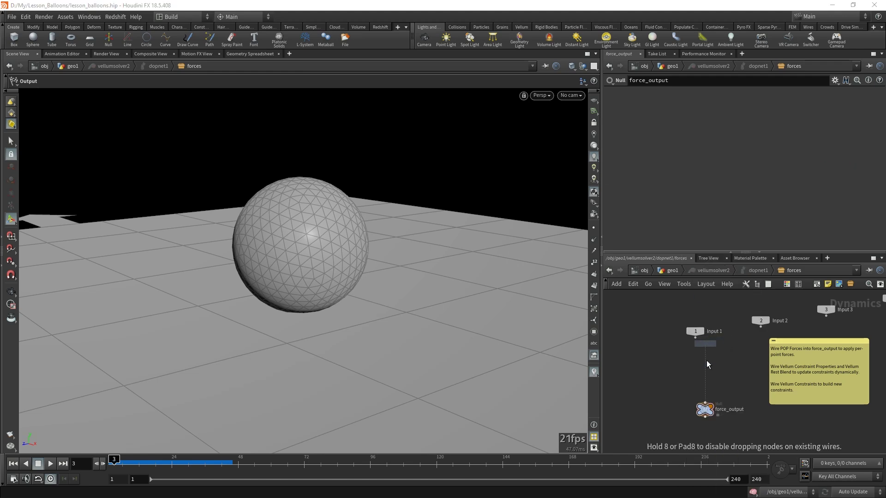
{"action": "left_click", "coordinate": [710, 380]}
{"action": "scroll", "coordinate": [715, 380], "scroll_direction": "up", "scroll_amount": 3}
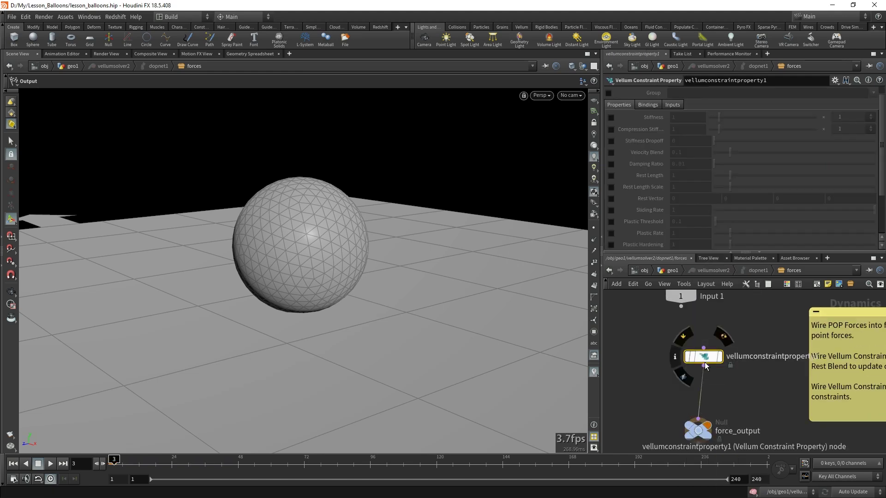
{"action": "left_click_drag", "start_coordinate": [704, 361], "coordinate": [688, 370]}
{"action": "left_click", "coordinate": [612, 129]}
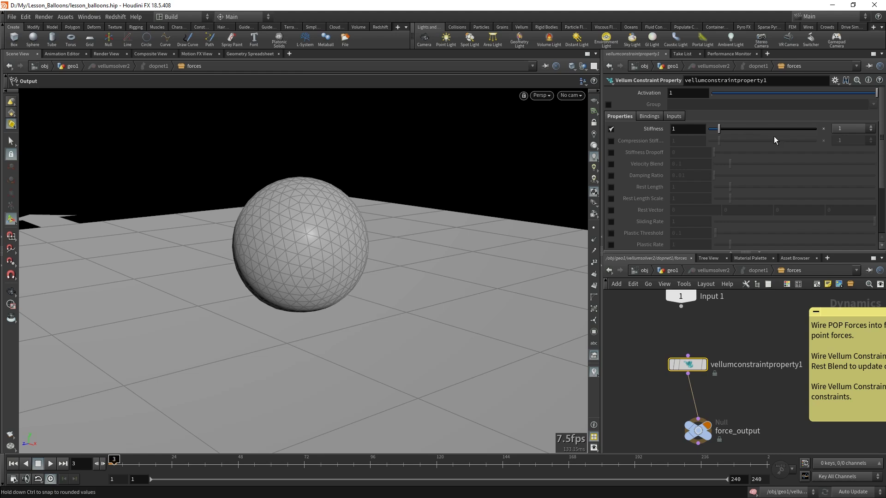
{"action": "left_click", "coordinate": [608, 104]}
{"action": "left_click", "coordinate": [692, 105]}
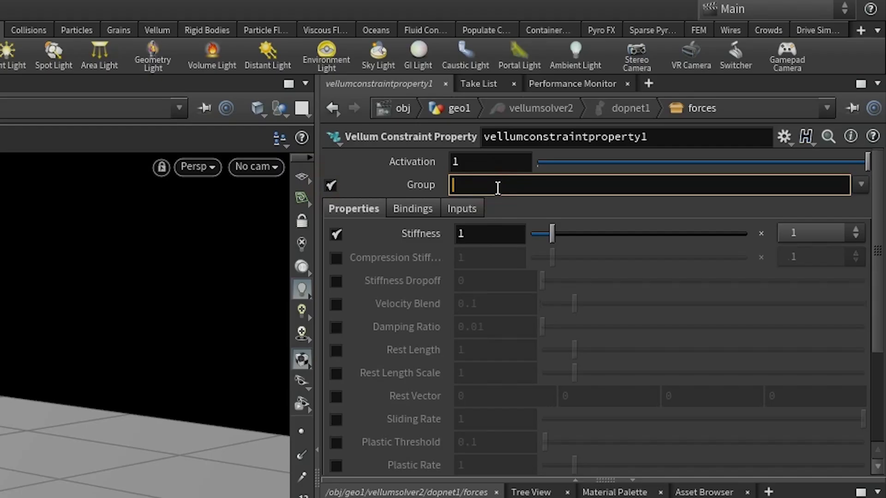
{"action": "type", "text": "@ty"}
{"action": "type", "text": "pe==\""}
{"action": "type", "text": "p"}
{"action": "type", "text": "ressure\""}
{"action": "key", "text": "Return"}
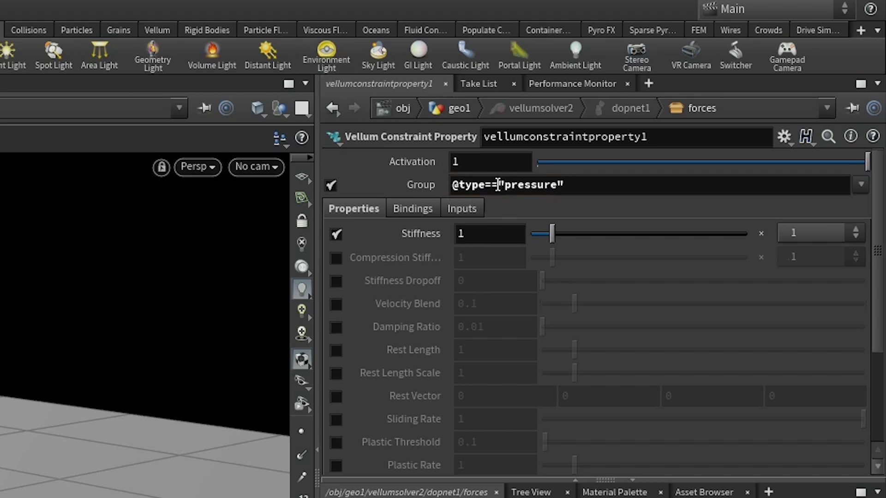
- Back in geo1, enable vellumpressure1's Output Group and name it pressure
{"action": "key", "text": "u"}
{"action": "key", "text": "u"}
{"action": "key", "text": "u"}
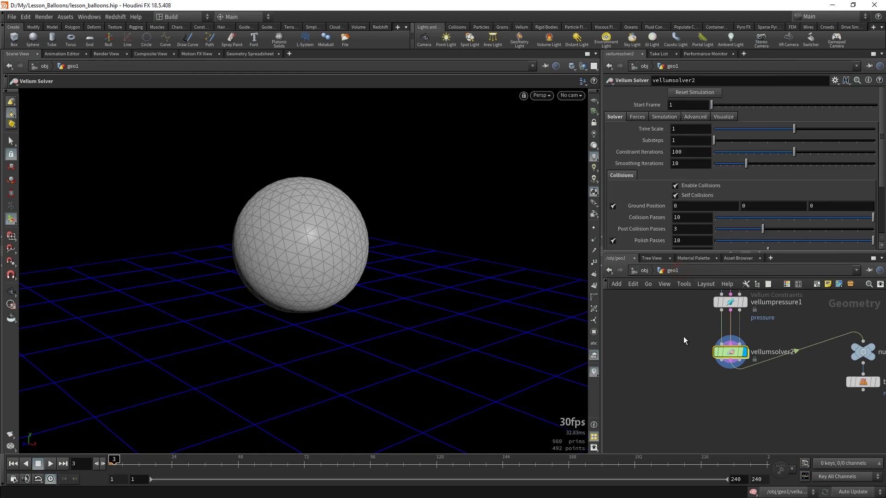
{"action": "left_click_drag", "start_coordinate": [682, 361], "coordinate": [738, 329]}
{"action": "scroll", "coordinate": [668, 131], "scroll_direction": "down", "scroll_amount": 2}
{"action": "scroll", "coordinate": [668, 131], "scroll_direction": "down", "scroll_amount": 3}
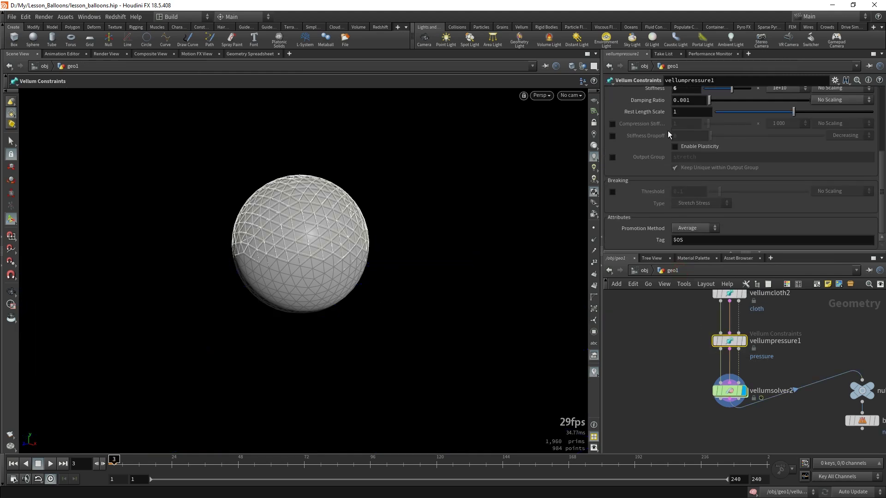
{"action": "left_click", "coordinate": [613, 158]}
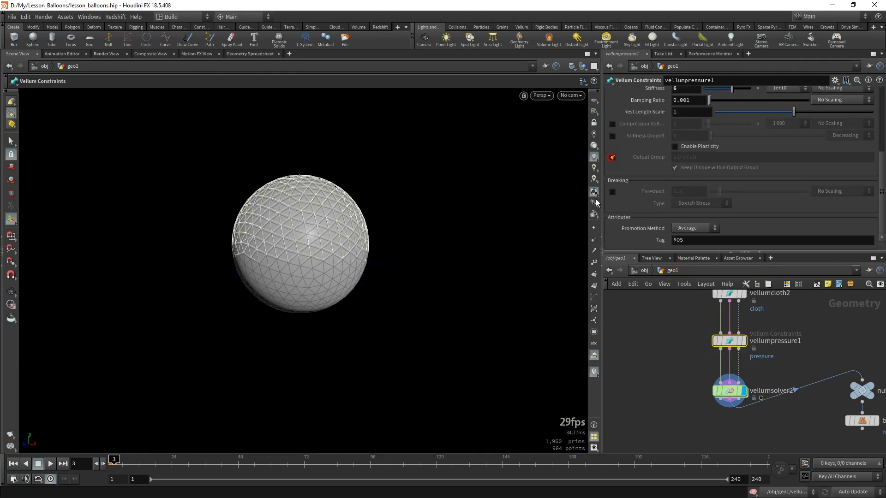
{"action": "double_click", "coordinate": [752, 158]}
{"action": "type", "text": "pressure"}
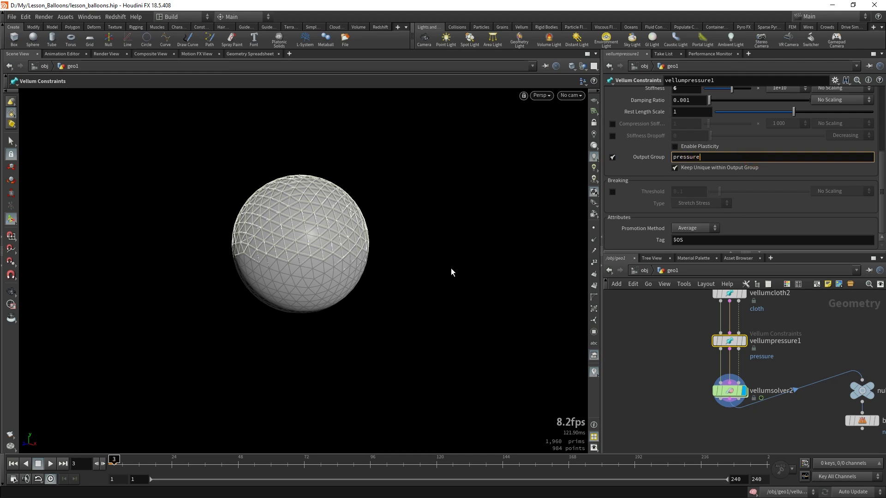
{"action": "key", "text": "Return"}
- Wire vellumpressure1's constraints into null2, inspect them in the spreadsheet, then re-enter the forces network
{"action": "left_click", "coordinate": [749, 383]}
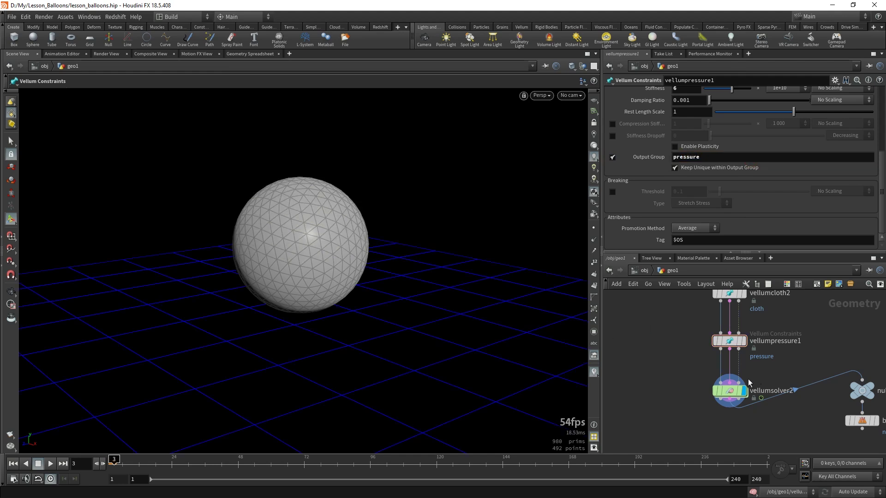
{"action": "left_click_drag", "start_coordinate": [733, 356], "coordinate": [862, 380]}
{"action": "left_click", "coordinate": [862, 390]}
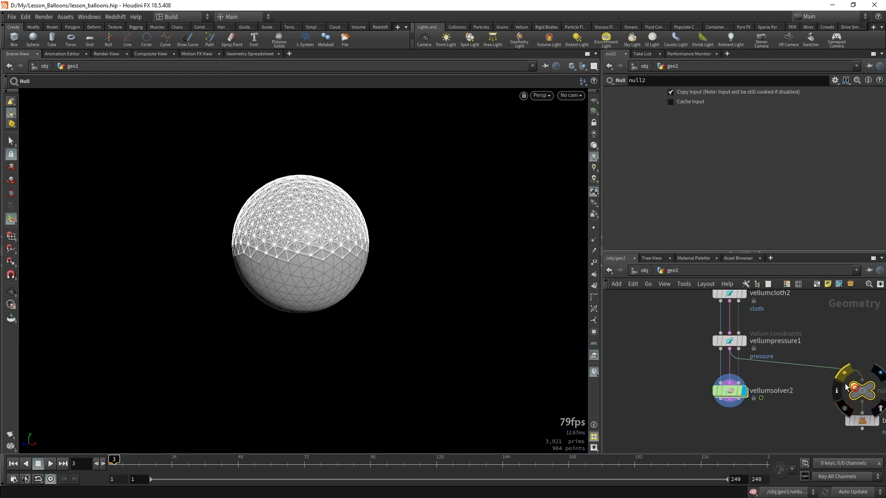
{"action": "left_click", "coordinate": [252, 54]}
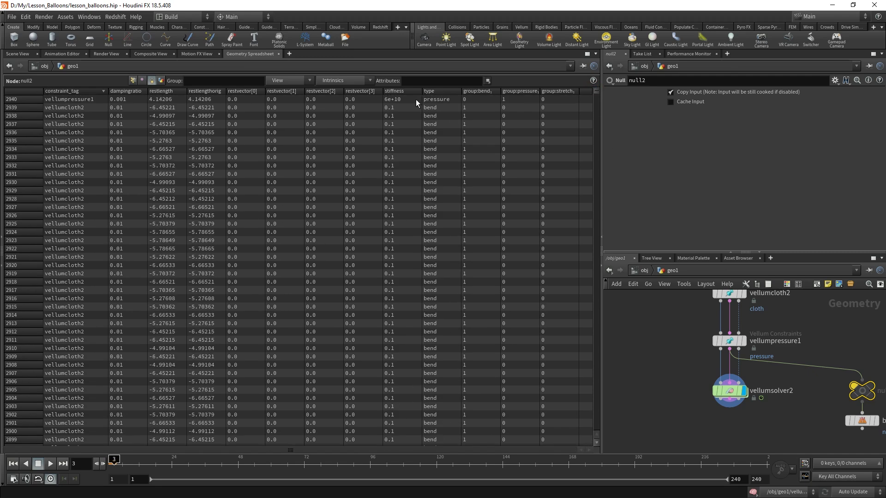
{"action": "left_click", "coordinate": [18, 54]}
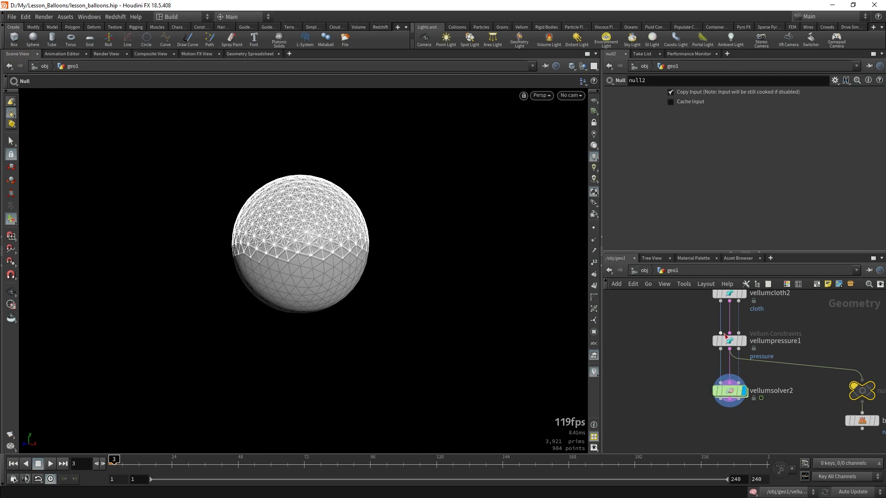
{"action": "double_click", "coordinate": [730, 390]}
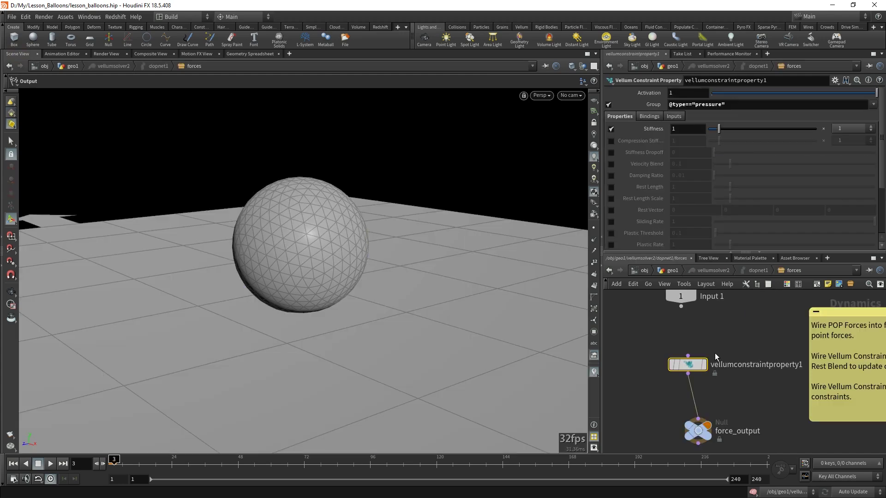
- Replace the group expression with the pressure group and line the node up above force_output
{"action": "left_click", "coordinate": [812, 104]}
{"action": "key", "text": "BackSpace"}
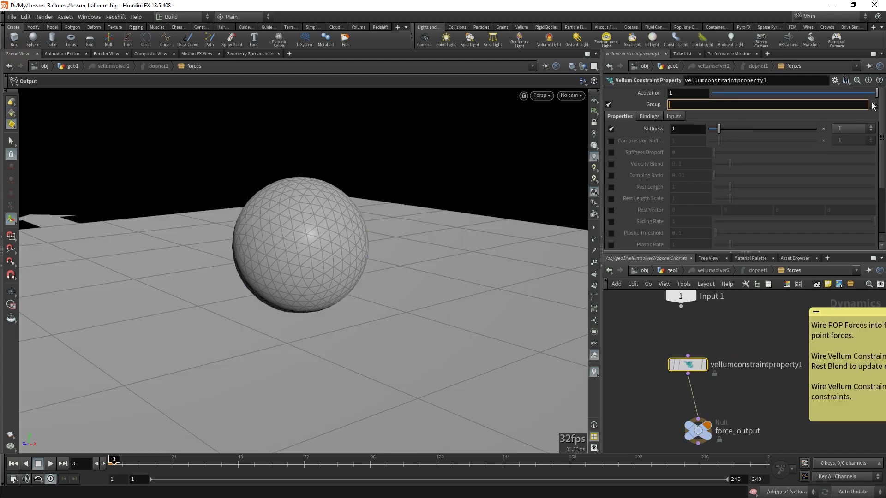
{"action": "left_click", "coordinate": [873, 105]}
{"action": "left_click", "coordinate": [715, 102]}
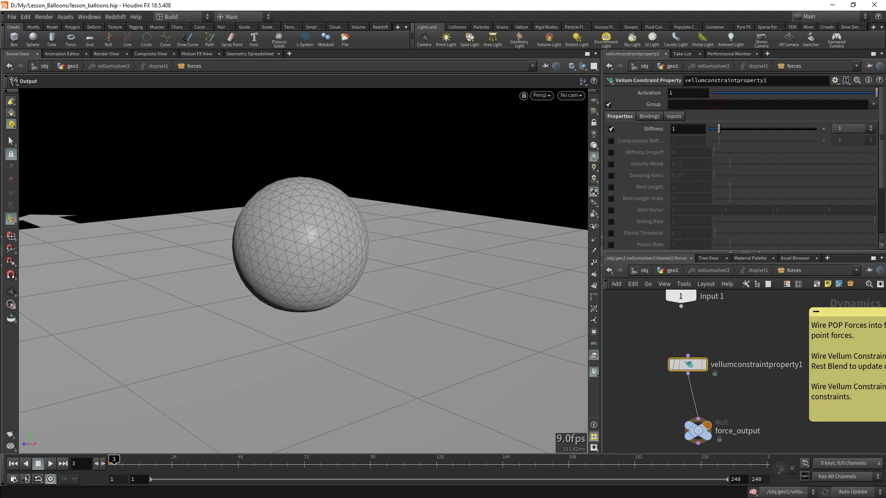
{"action": "left_click", "coordinate": [12, 465]}
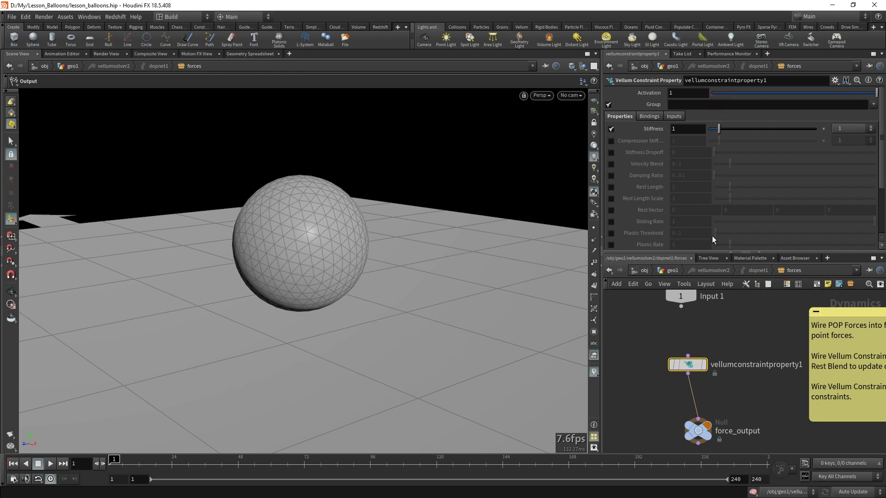
{"action": "left_click", "coordinate": [873, 104]}
{"action": "left_click", "coordinate": [863, 125]}
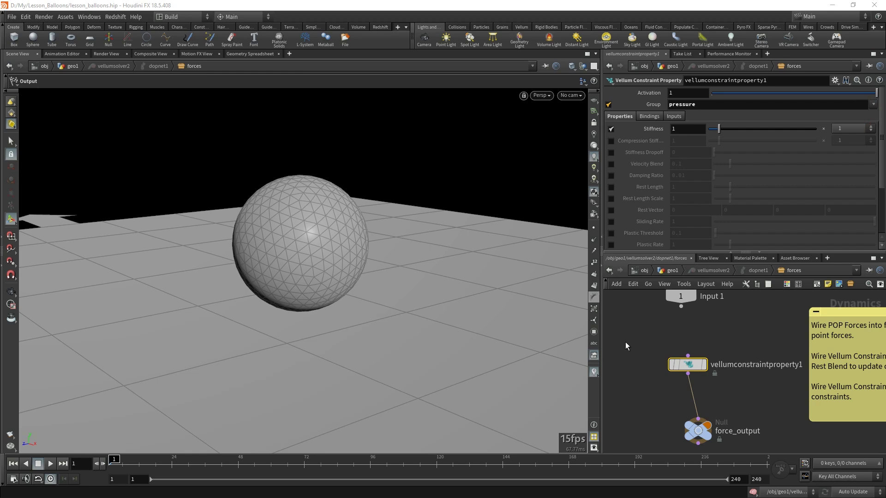
{"action": "middle_click_drag", "start_coordinate": [621, 392], "coordinate": [655, 373]}
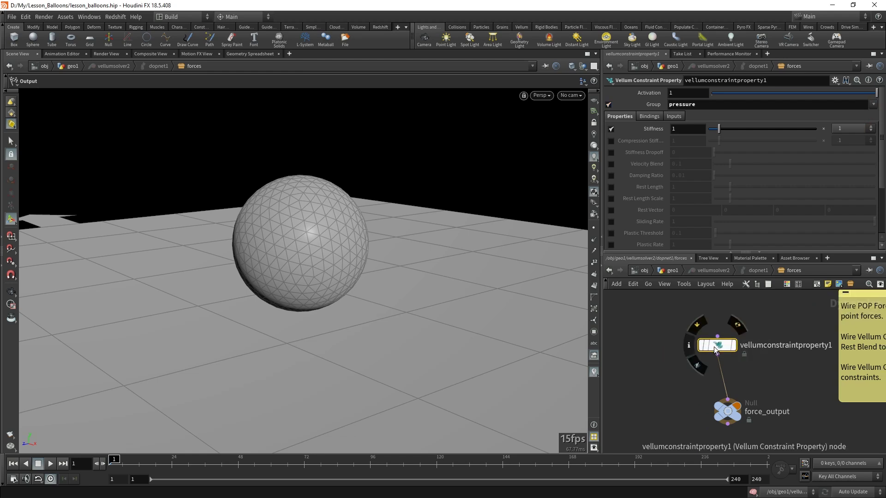
{"action": "left_click_drag", "start_coordinate": [714, 349], "coordinate": [725, 349]}
- Keyframe Stiffness at 0.1 on frame 24 and 600 on frame 49
{"action": "left_click", "coordinate": [691, 130]}
{"action": "type", "text": "0."}
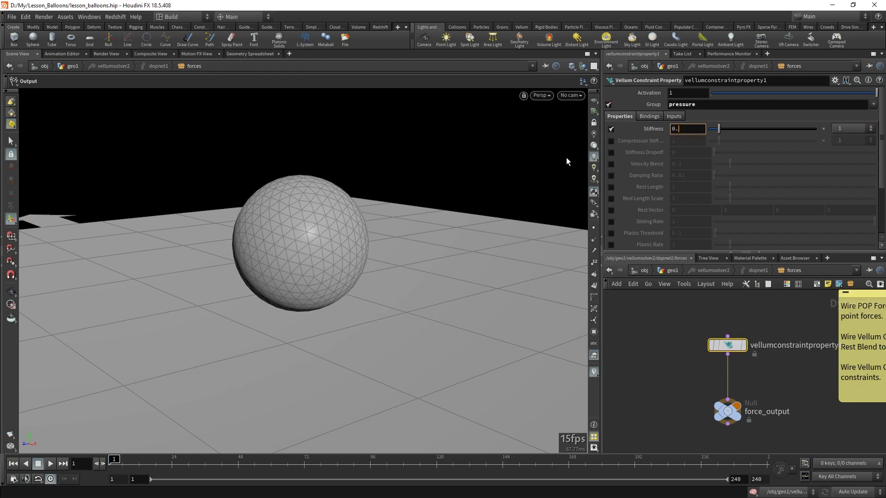
{"action": "type", "text": "1"}
{"action": "key", "text": "Return"}
{"action": "left_click_drag", "start_coordinate": [128, 464], "coordinate": [173, 469]}
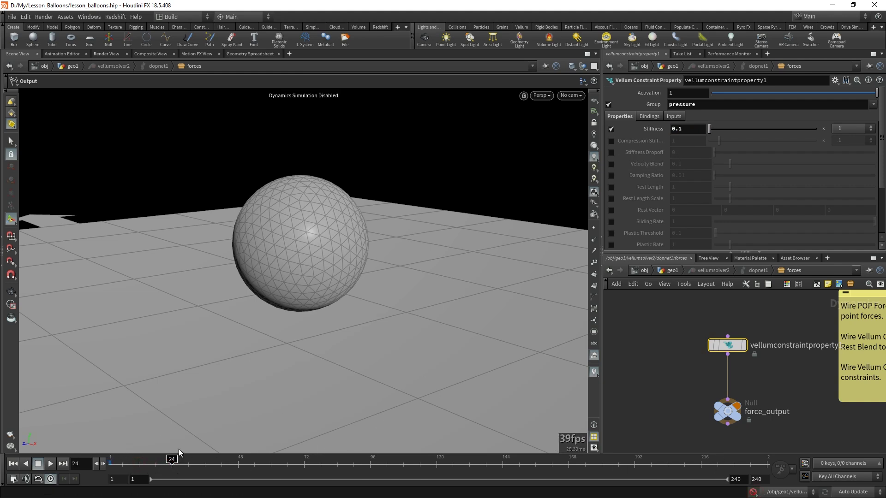
{"action": "left_click", "coordinate": [697, 128], "text": "alt"}
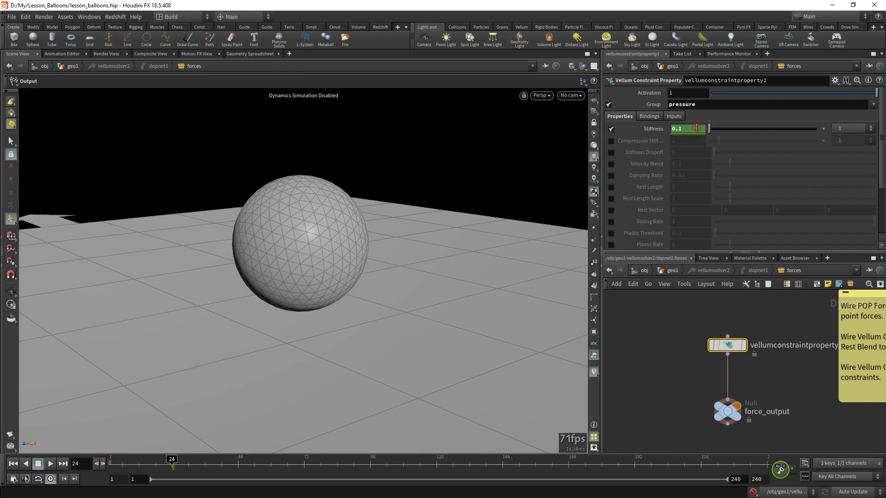
{"action": "left_click_drag", "start_coordinate": [170, 462], "coordinate": [240, 463]}
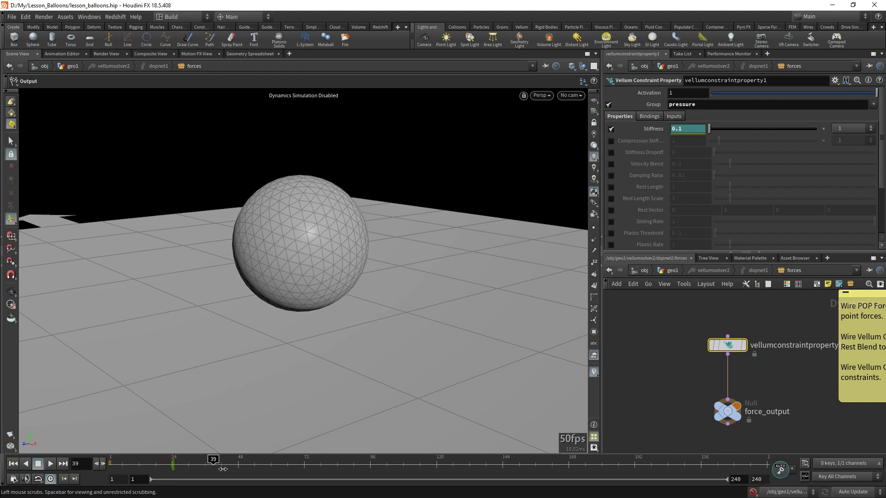
{"action": "key", "text": "Return"}
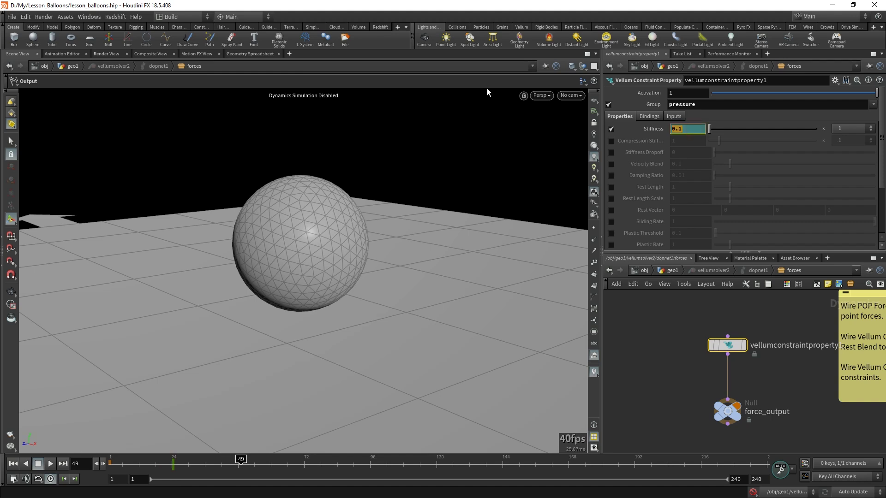
{"action": "type", "text": "60"}
{"action": "key", "text": "Return"}
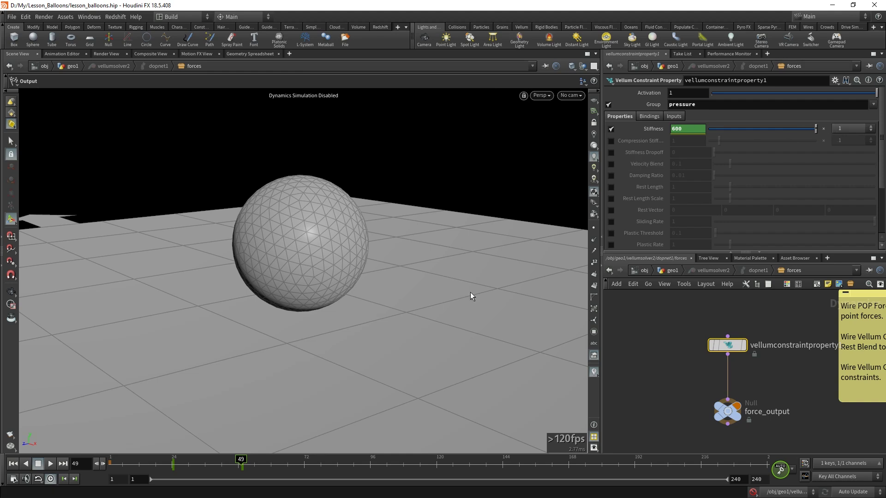
- Play the simulation from frame 1 and scrub back through it
{"action": "left_click_drag", "start_coordinate": [152, 464], "coordinate": [113, 463]}
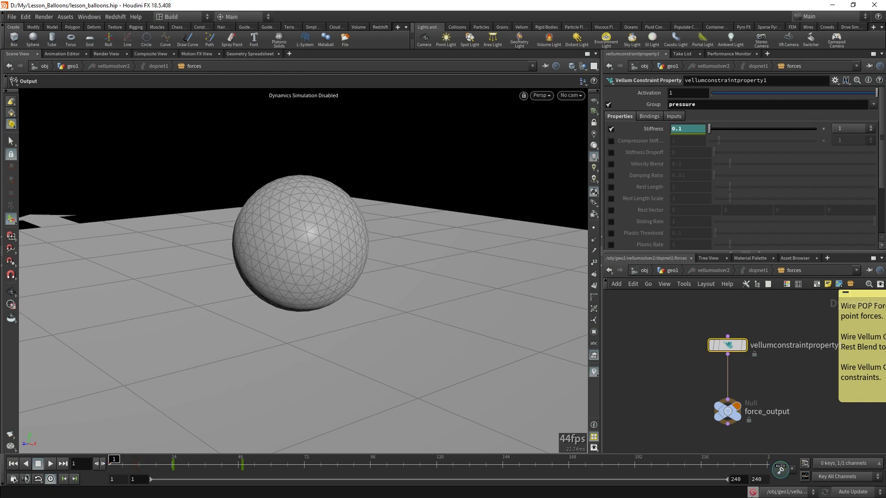
{"action": "key", "text": "Up"}
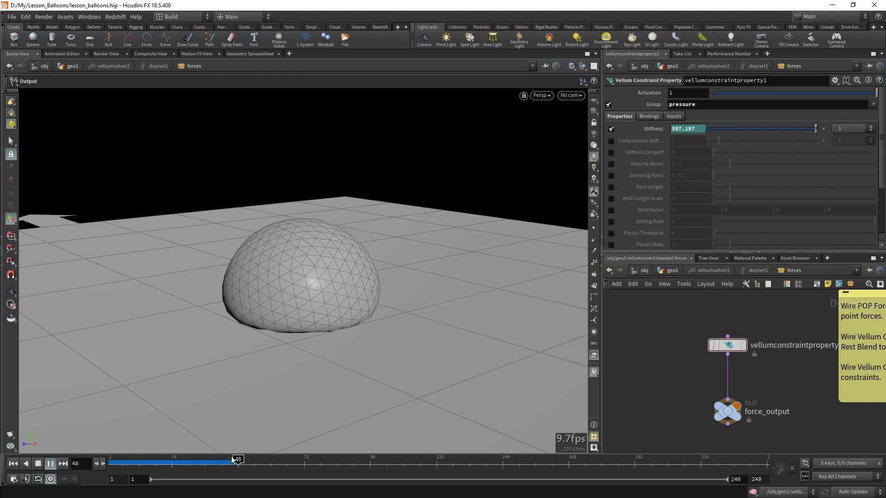
{"action": "left_click", "coordinate": [51, 463]}
{"action": "left_click_drag", "start_coordinate": [222, 461], "coordinate": [111, 466]}
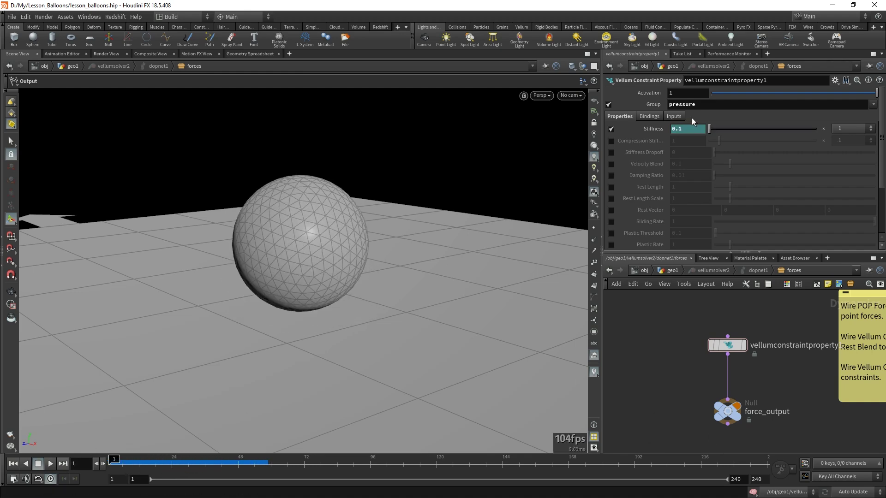
- Set the frame-49 Stiffness keyframe to 60000 in the animation curve editor, then close it
{"action": "left_click", "coordinate": [690, 130], "text": "shift"}
{"action": "left_click_drag", "start_coordinate": [678, 12], "coordinate": [590, 82]}
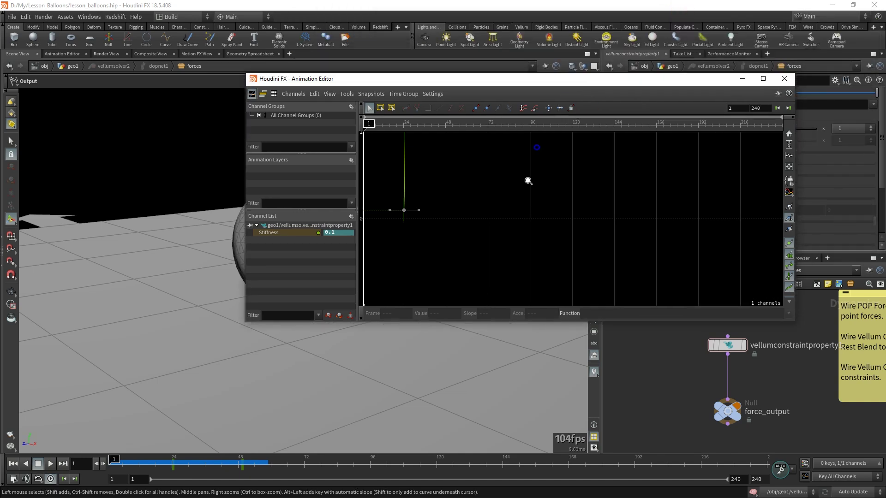
{"action": "key", "text": "h"}
{"action": "left_click", "coordinate": [450, 163]}
{"action": "type", "text": "60000"}
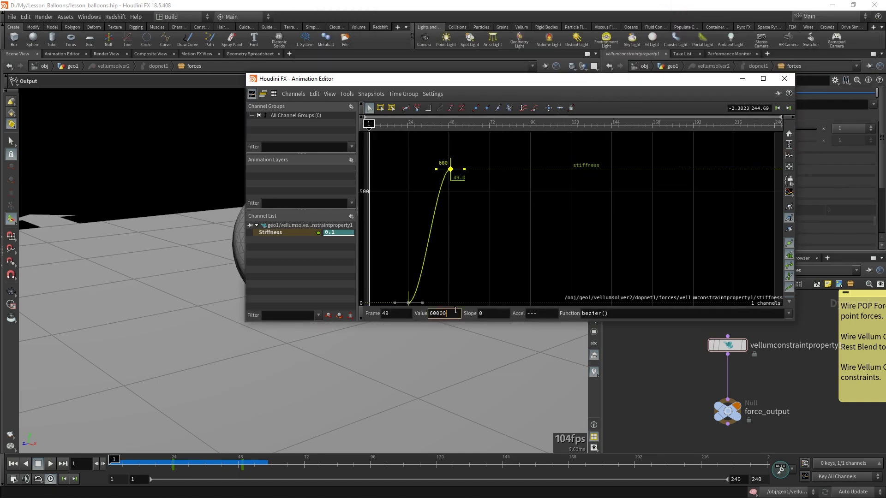
{"action": "key", "text": "Return"}
{"action": "left_click_drag", "start_coordinate": [739, 78], "coordinate": [826, 6]}
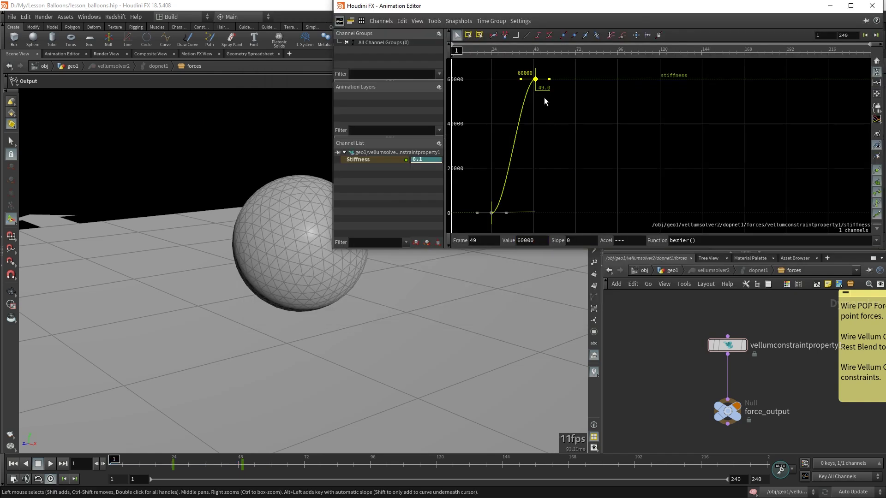
{"action": "left_click", "coordinate": [872, 5]}
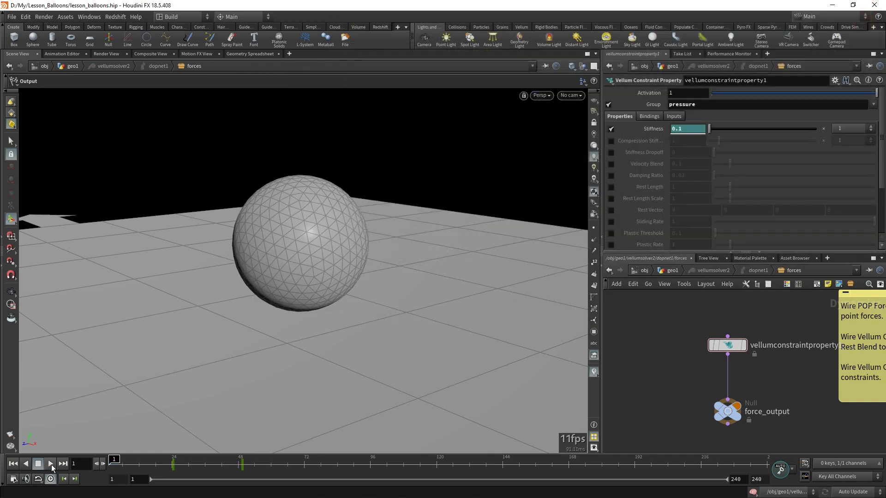
- Play and scrub the balloon simulation, then return to frame 1 in geo1
{"action": "left_click", "coordinate": [51, 464]}
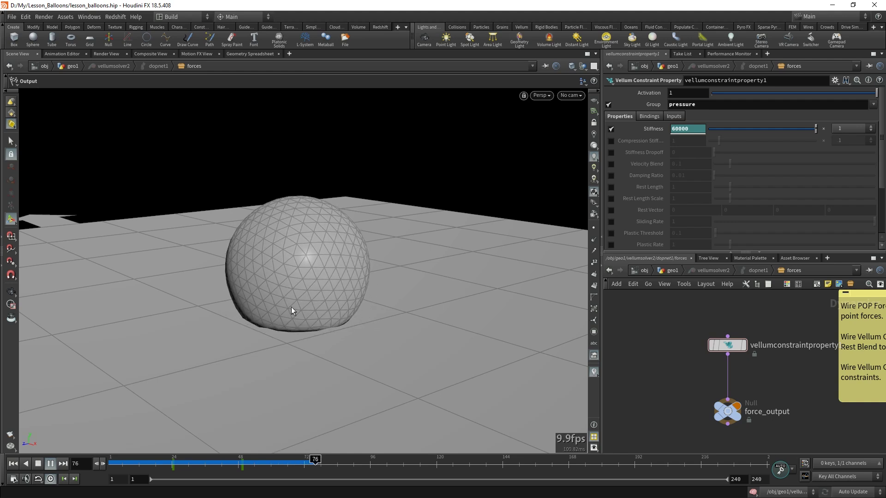
{"action": "mouse_move", "coordinate": [223, 465]}
{"action": "left_mouse_down"}
{"action": "mouse_move", "coordinate": [253, 469]}
{"action": "mouse_move", "coordinate": [114, 468]}
{"action": "left_mouse_up"}
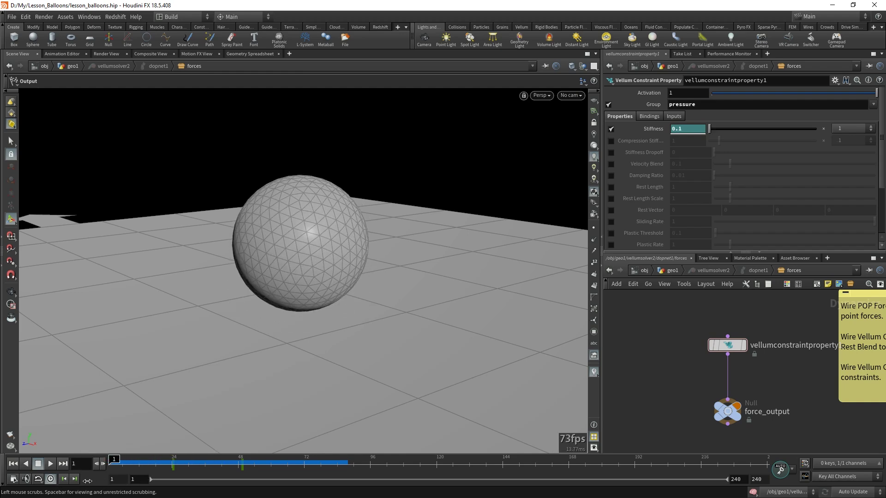
{"action": "left_click", "coordinate": [672, 270]}
- Add a Rubber Toy test geometry and wire it into vellumcloth2 in place of the sphere
{"action": "middle_click_drag", "start_coordinate": [689, 292], "coordinate": [719, 347]}
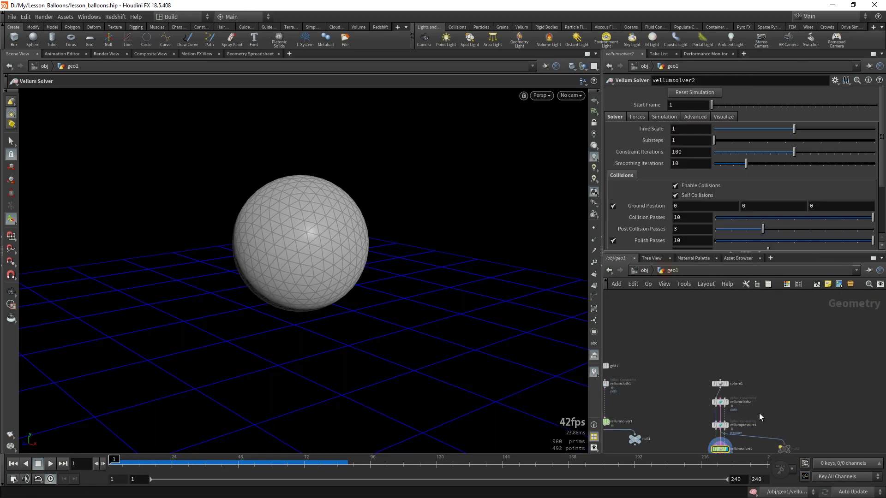
{"action": "left_click_drag", "start_coordinate": [718, 385], "coordinate": [667, 344]}
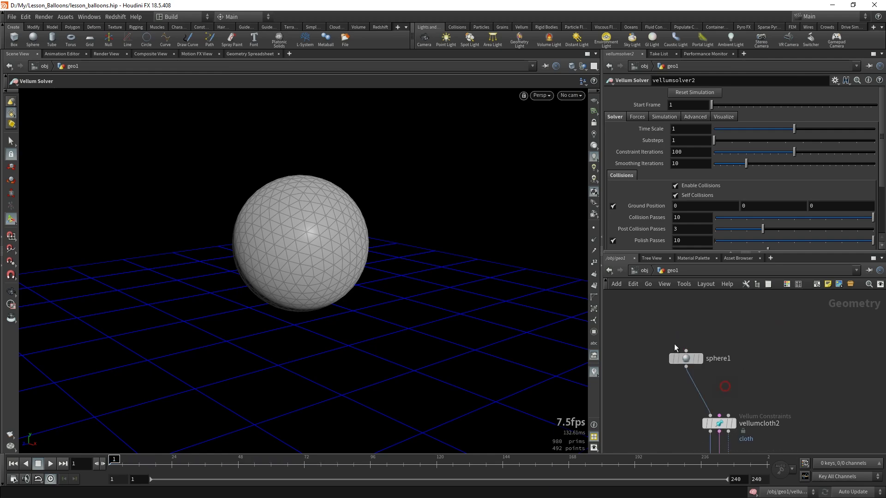
{"action": "key", "text": "Tab"}
{"action": "type", "text": "test"}
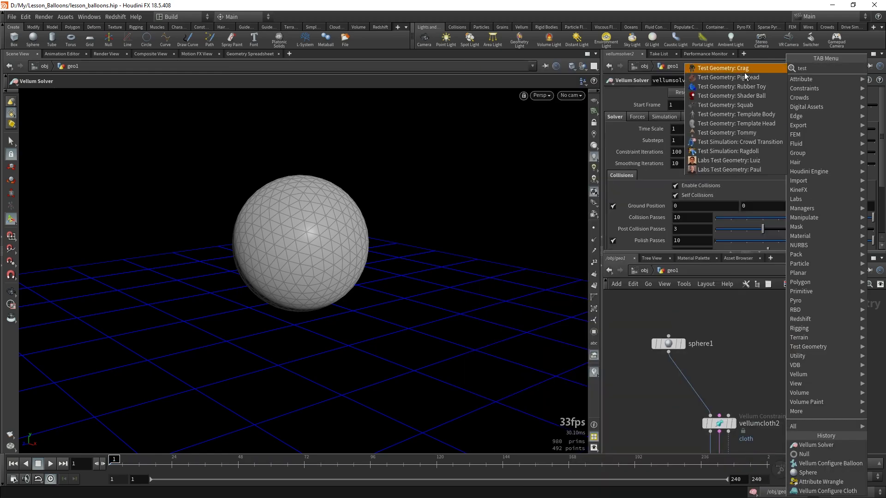
{"action": "left_click", "coordinate": [738, 86]}
{"action": "left_click", "coordinate": [754, 353]}
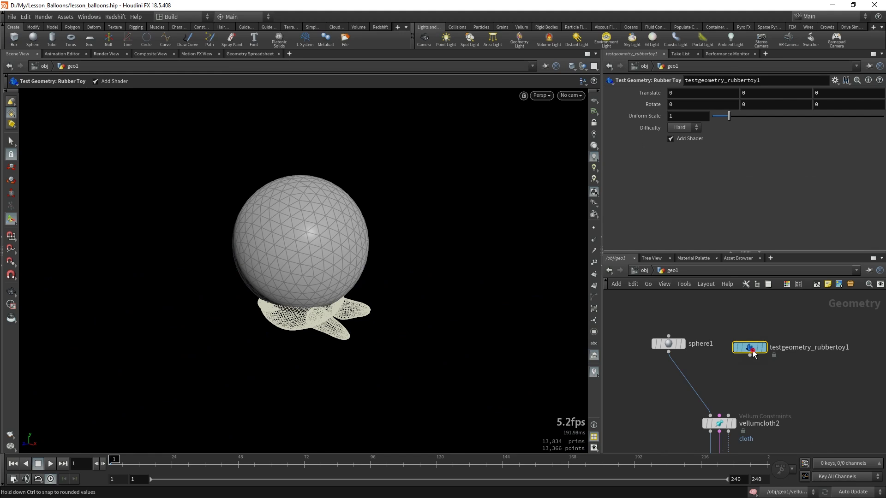
{"action": "left_click_drag", "start_coordinate": [745, 348], "coordinate": [662, 423]}
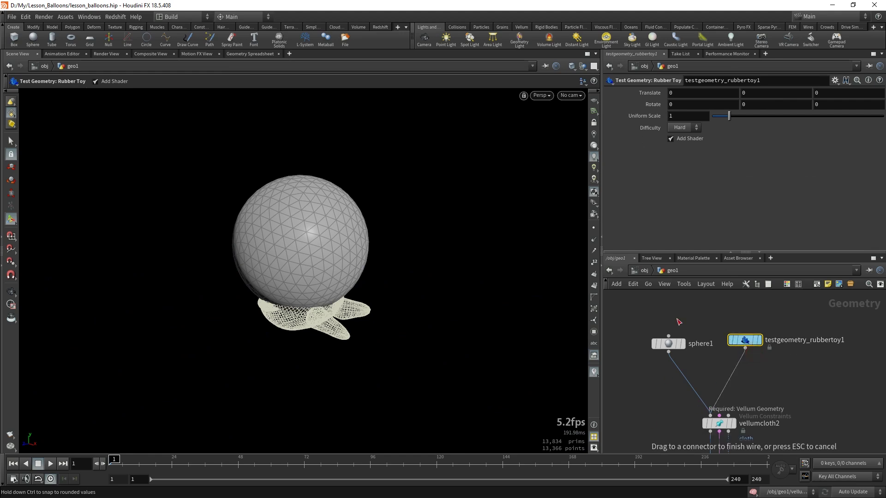
{"action": "left_click", "coordinate": [710, 415]}
{"action": "mouse_move", "coordinate": [425, 336]}
{"action": "left_mouse_down"}
{"action": "mouse_move", "coordinate": [390, 293]}
{"action": "mouse_move", "coordinate": [561, 318]}
{"action": "left_mouse_up"}
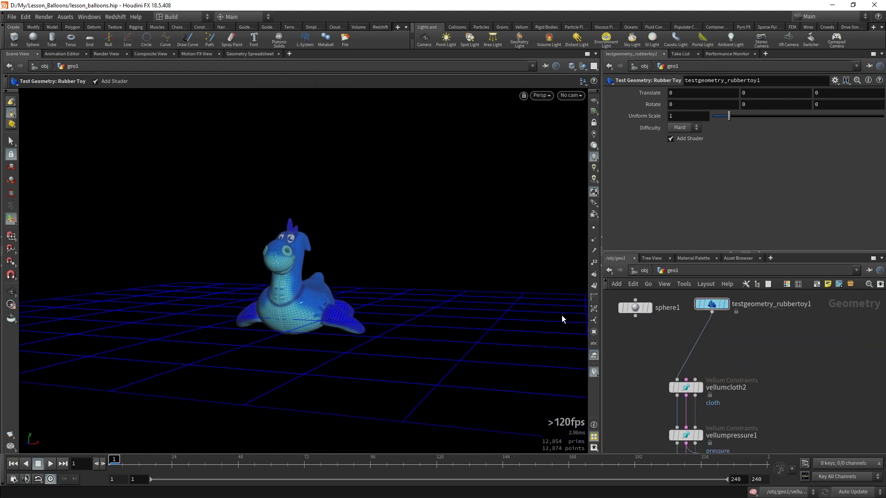
- Insert a Match Size node on the toy's wire with Justify Y set to Min, then play
{"action": "key", "text": "Tab"}
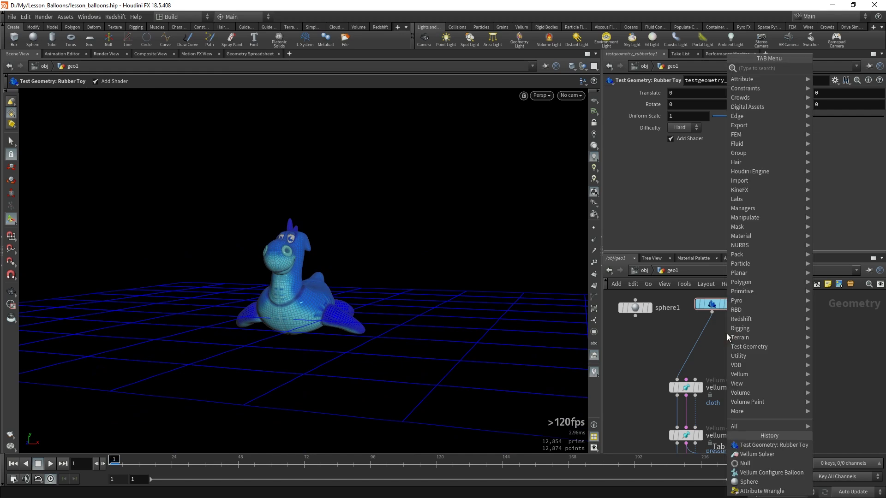
{"action": "type", "text": "match"}
{"action": "key", "text": "Return"}
{"action": "left_click", "coordinate": [702, 333]}
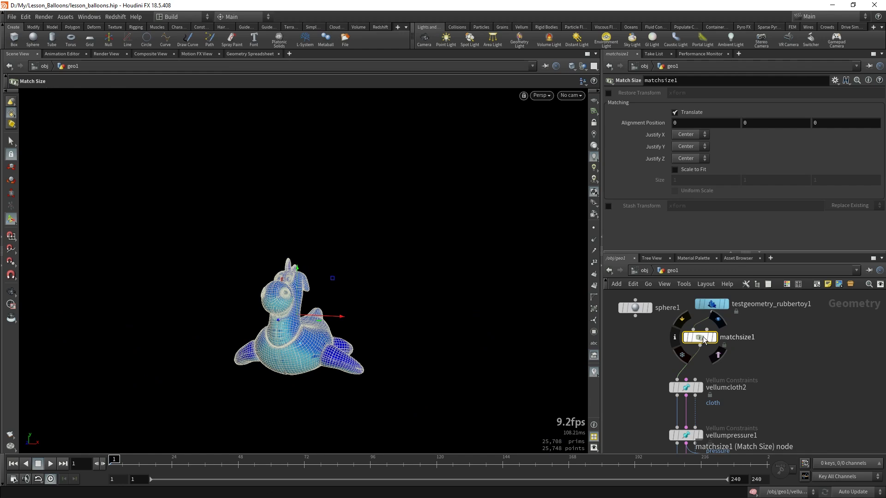
{"action": "left_click", "coordinate": [692, 146]}
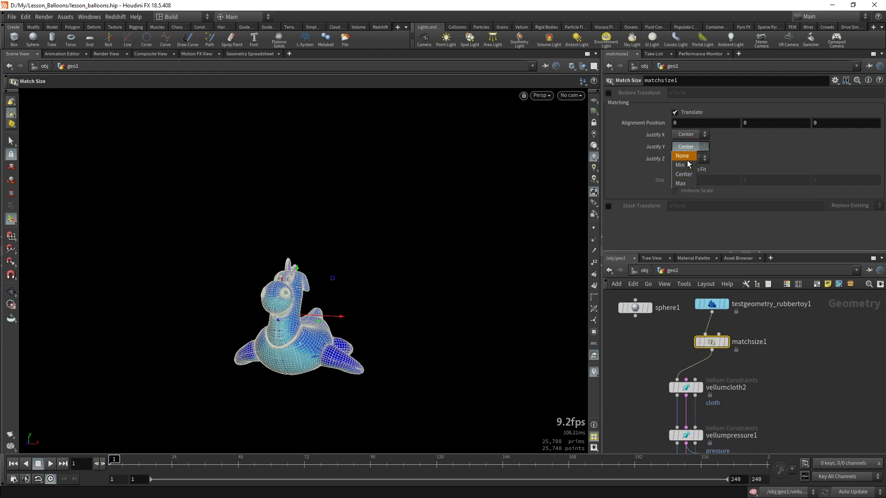
{"action": "left_click", "coordinate": [687, 164]}
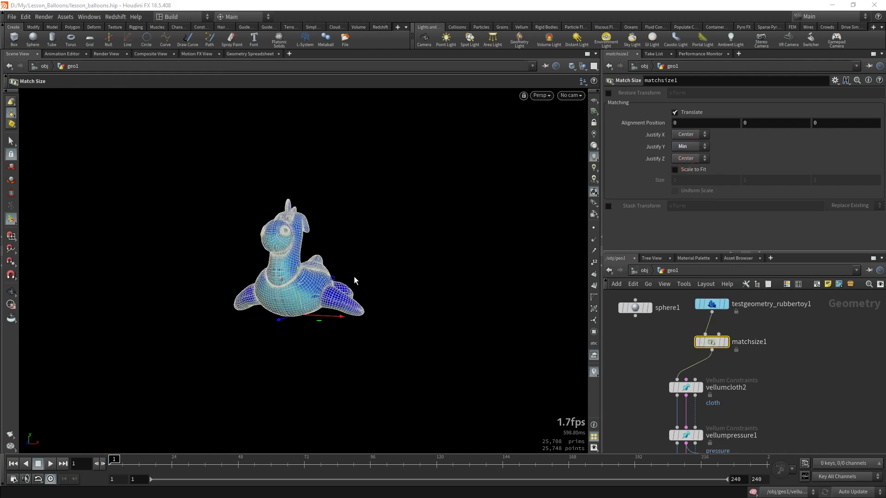
{"action": "scroll", "coordinate": [716, 408], "scroll_direction": "down", "scroll_amount": 3}
{"action": "middle_click_drag", "start_coordinate": [716, 408], "coordinate": [710, 377]}
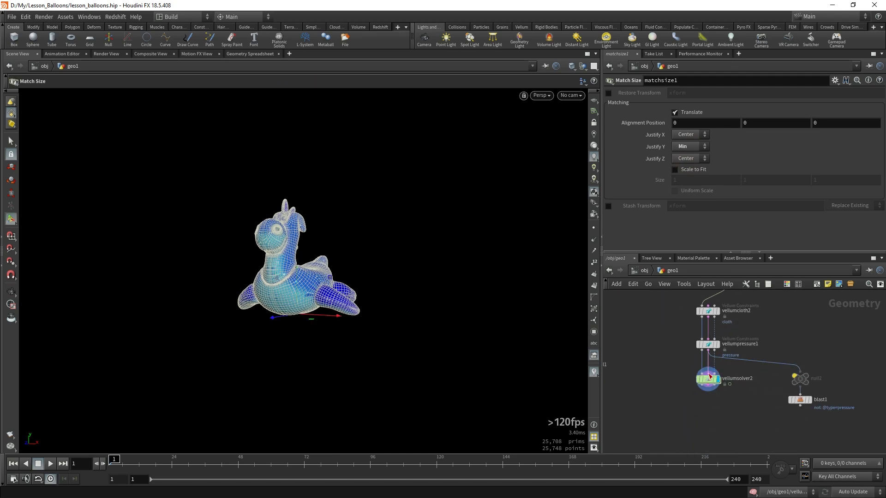
{"action": "scroll", "coordinate": [710, 378], "scroll_direction": "up", "scroll_amount": 3}
{"action": "key", "text": "Up"}
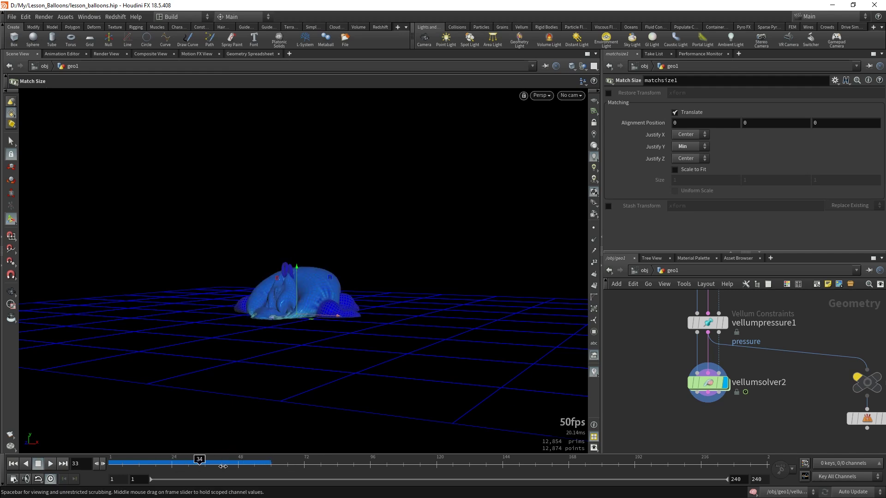
- Stop playback, enter vellumsolver2's forces network, and go to frame 17 where the toy lies flat
{"action": "key", "text": "Escape"}
{"action": "double_click", "coordinate": [703, 383]}
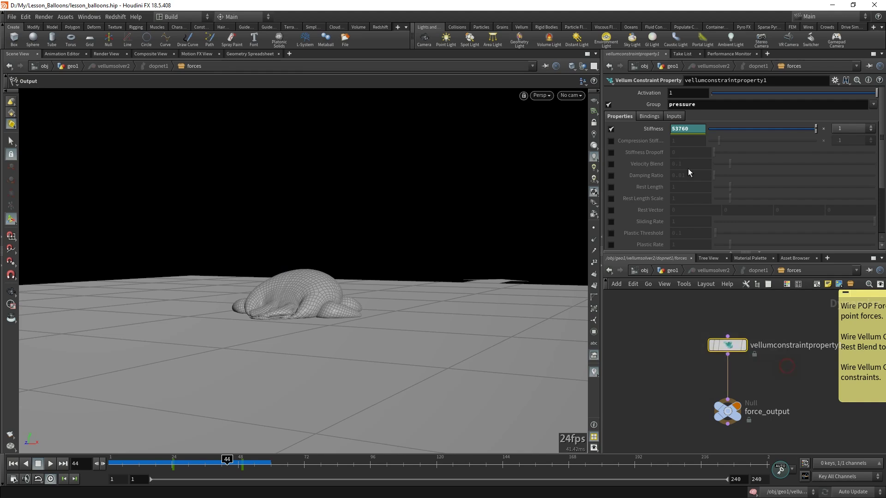
{"action": "left_click_drag", "start_coordinate": [744, 125], "coordinate": [638, 209]}
{"action": "left_click", "coordinate": [152, 461]}
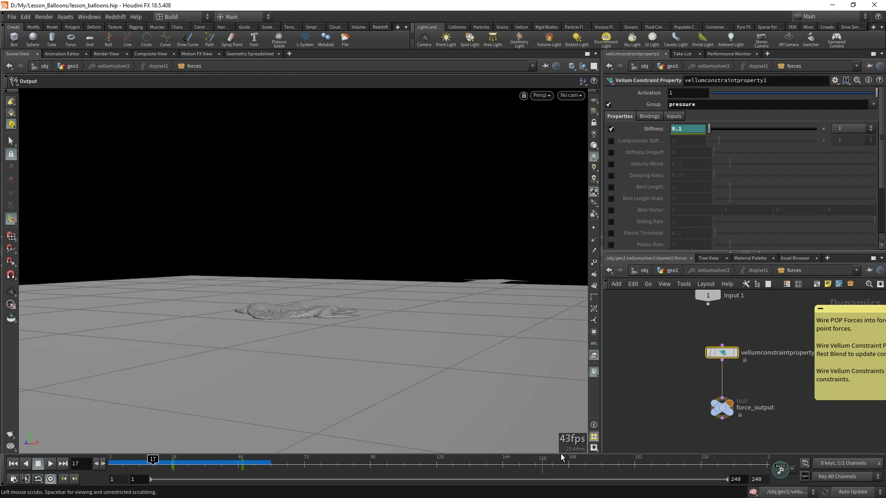
- Add a POP Steer Seek node (popsteerseek1) in the forces network beside force_output
{"action": "mouse_move", "coordinate": [660, 386]}
{"action": "middle_mouse_down"}
{"action": "mouse_move", "coordinate": [682, 408]}
{"action": "mouse_move", "coordinate": [668, 416]}
{"action": "middle_mouse_up"}
{"action": "left_click", "coordinate": [671, 342]}
{"action": "key", "text": "Tab"}
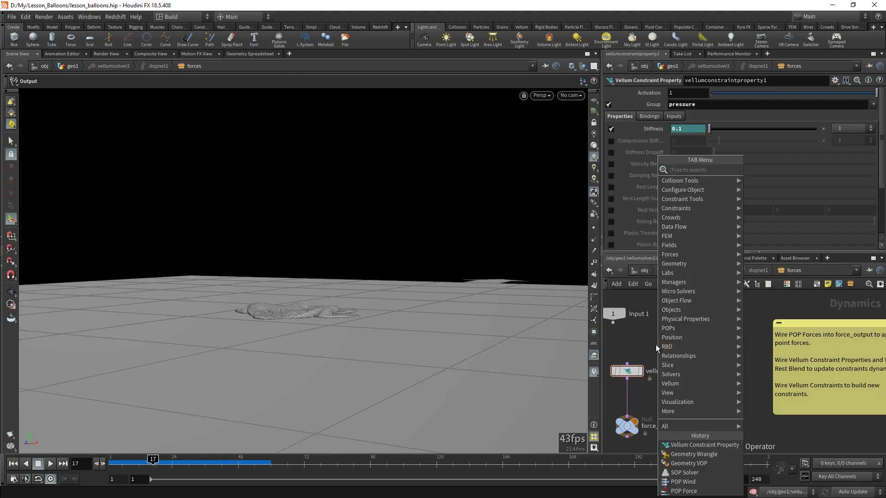
{"action": "type", "text": "steer"}
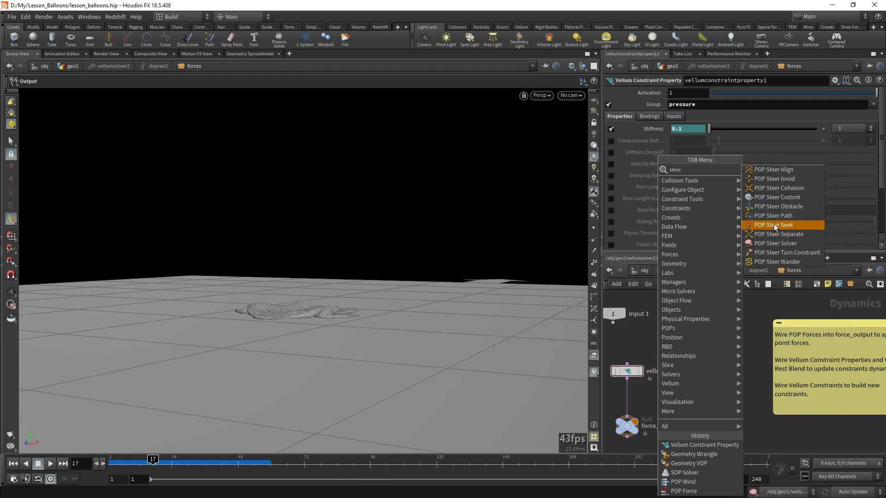
{"action": "left_click", "coordinate": [768, 226]}
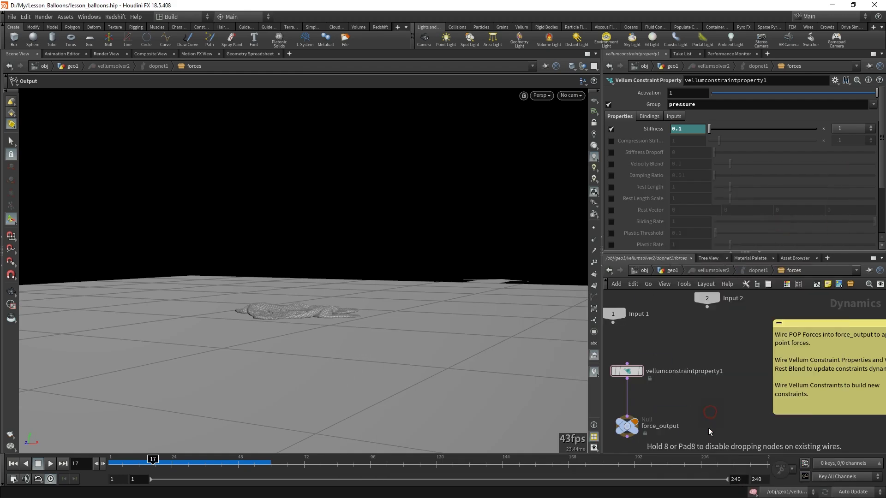
{"action": "left_click", "coordinate": [729, 389]}
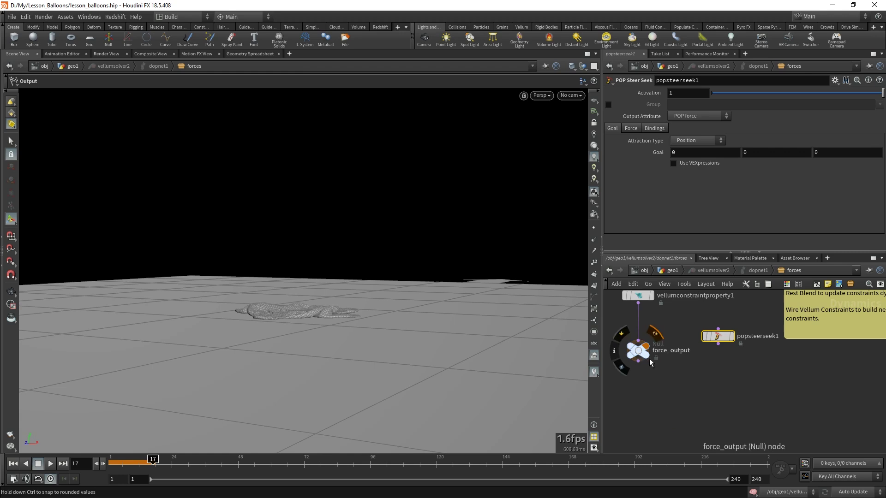
{"action": "left_click_drag", "start_coordinate": [639, 352], "coordinate": [638, 395]}
{"action": "left_click_drag", "start_coordinate": [717, 345], "coordinate": [701, 378]}
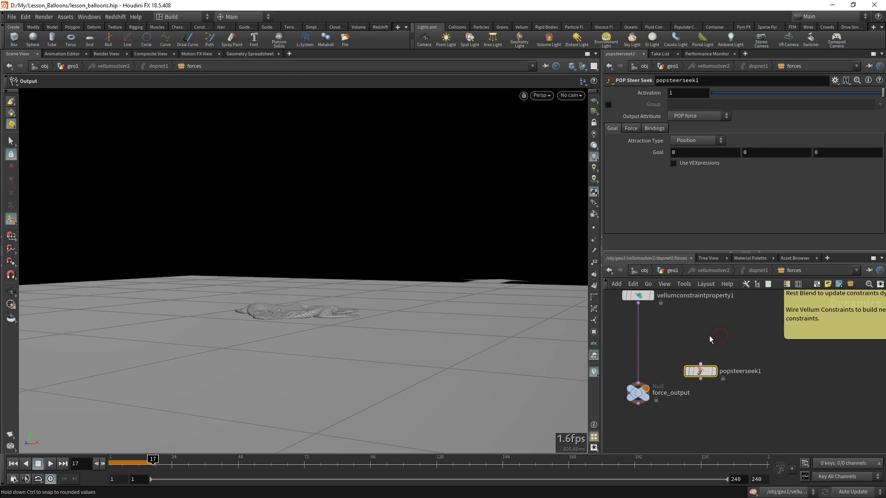
- Add and delete a stray POP Attract node, then drop popsteerseek1 onto the force_output wire
{"action": "key", "text": "Tab"}
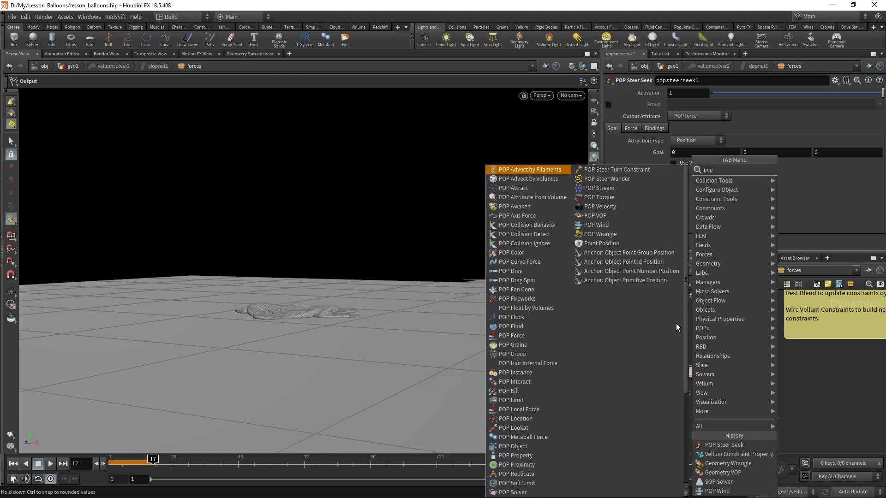
{"action": "type", "text": "popa"}
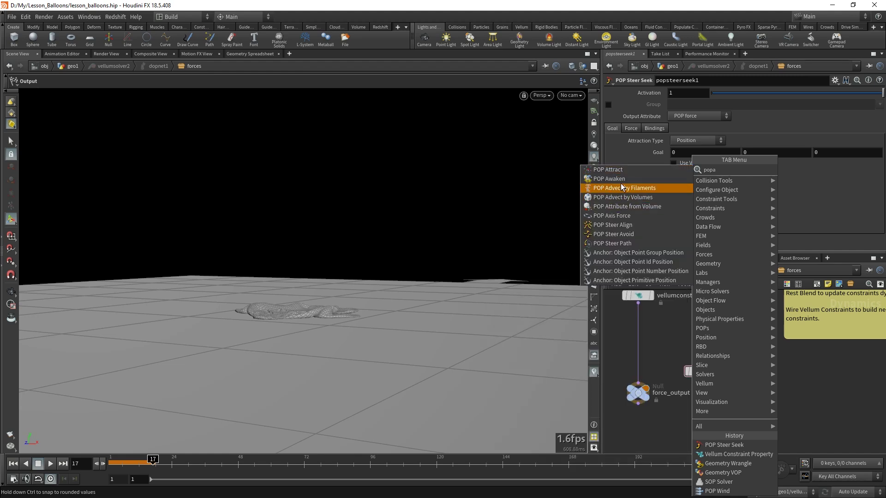
{"action": "left_click", "coordinate": [608, 169]}
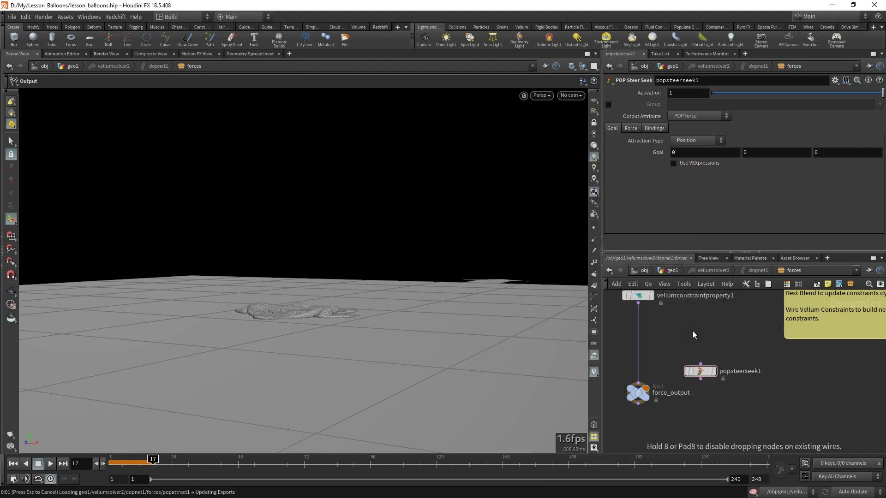
{"action": "left_click", "coordinate": [703, 346]}
{"action": "mouse_move", "coordinate": [703, 334]}
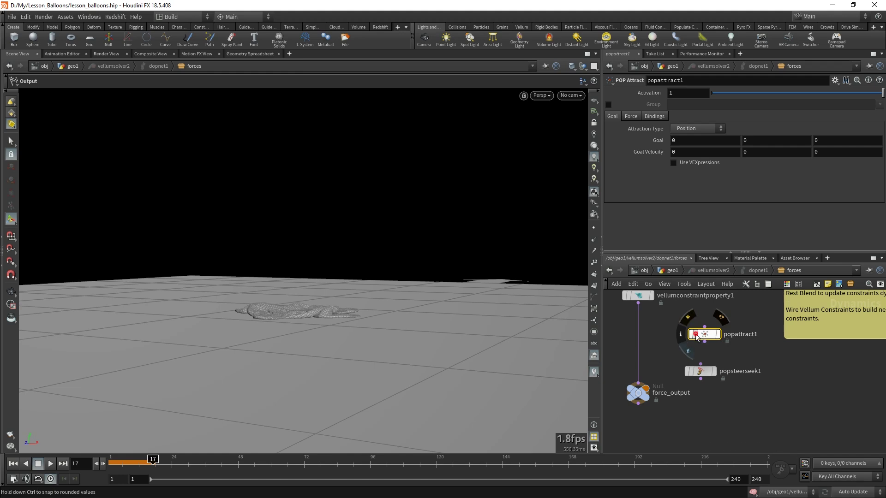
{"action": "key", "text": "Delete"}
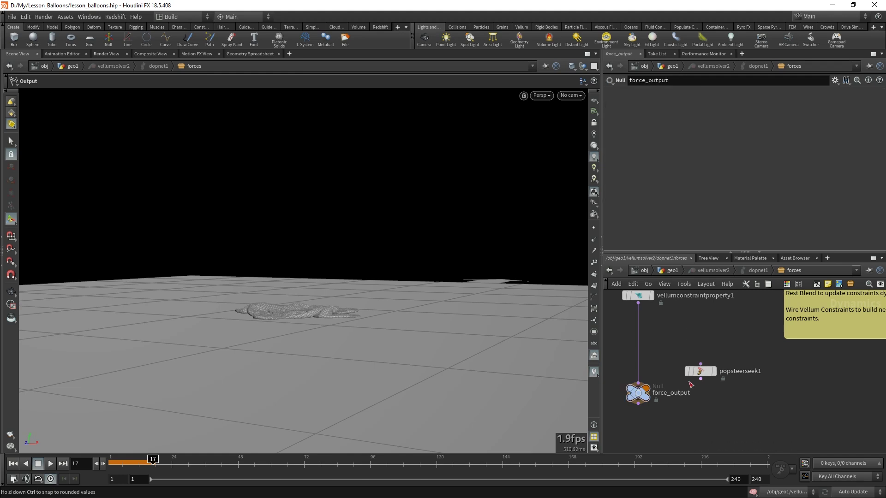
{"action": "left_click_drag", "start_coordinate": [700, 371], "coordinate": [636, 359]}
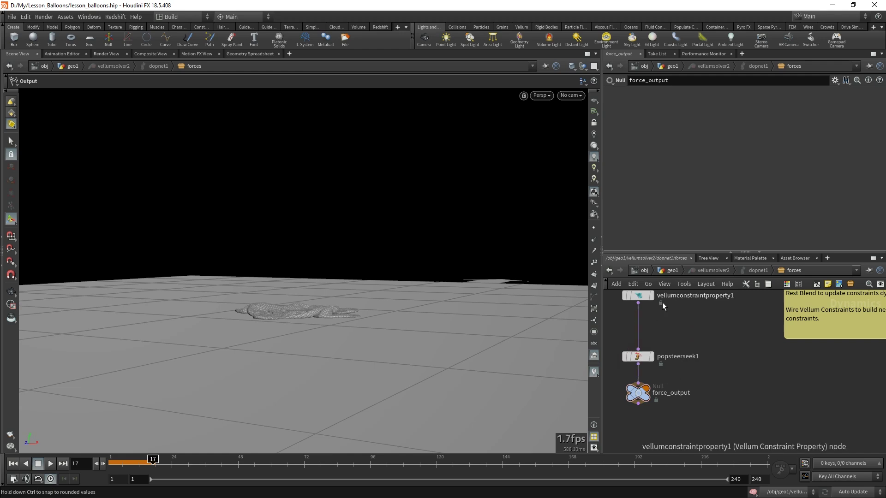
{"action": "left_click", "coordinate": [643, 356]}
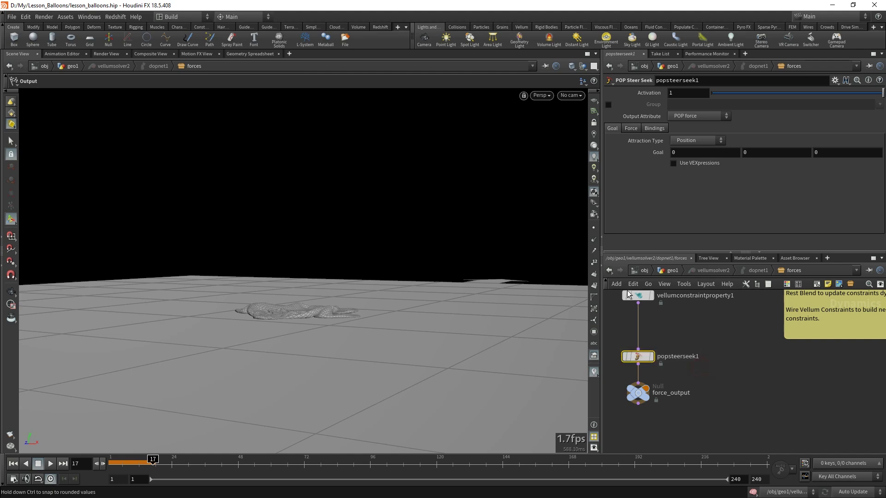
- Review popsteerseek1's force and goal settings, then test-play the simulation from frame 1
{"action": "left_click", "coordinate": [630, 128]}
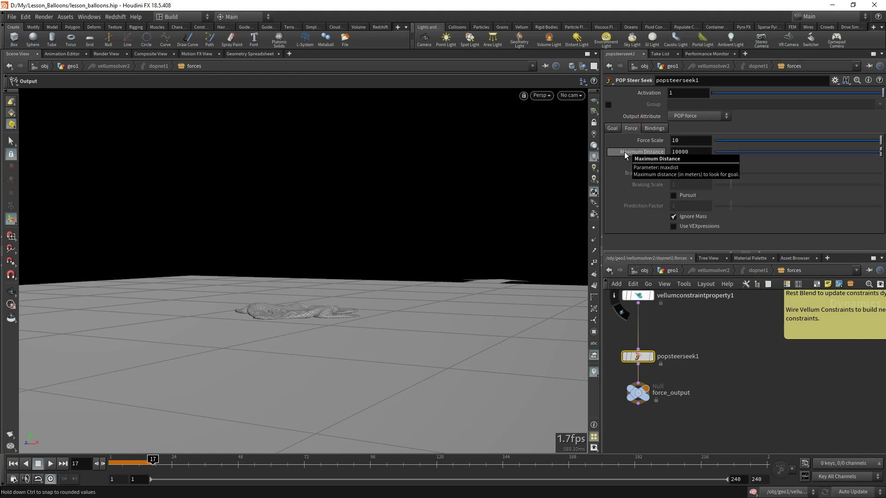
{"action": "left_click", "coordinate": [614, 129]}
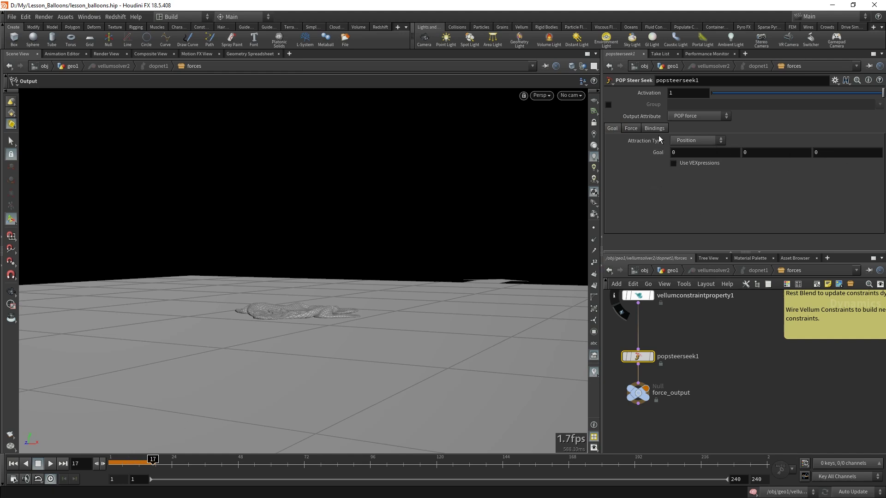
{"action": "left_click", "coordinate": [113, 462]}
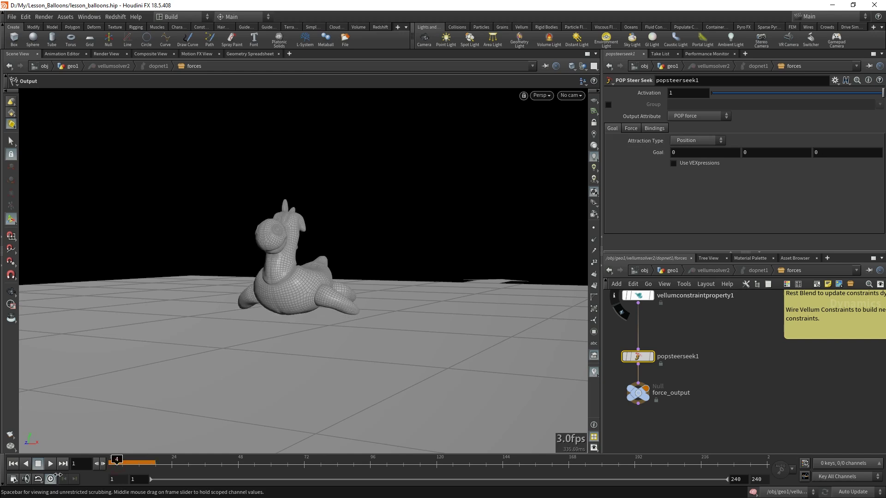
{"action": "key", "text": "Up"}
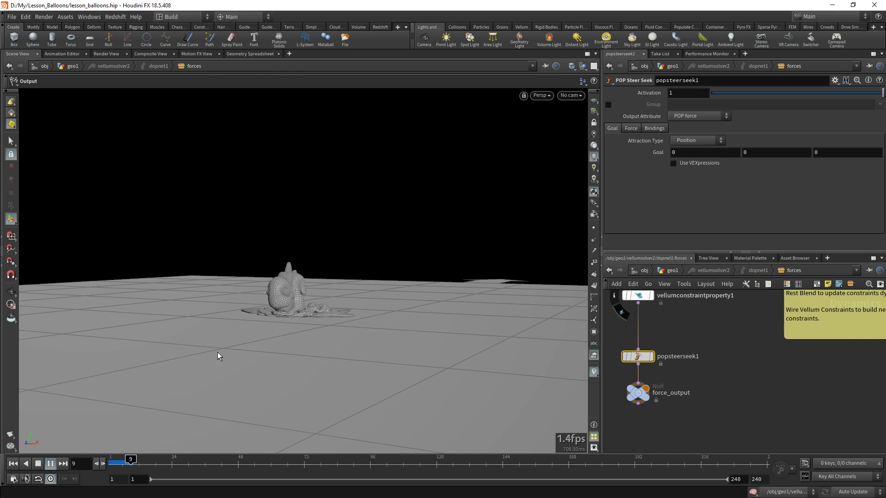
{"action": "key", "text": "ctrl+Up"}
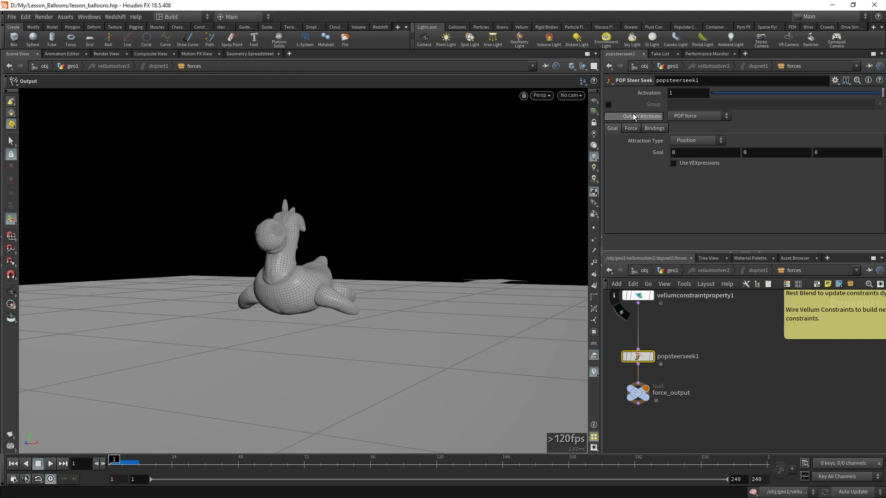
- Set popsteerseek1's Force Scale to 100, play the simulation, and reset to frame 1
{"action": "left_click", "coordinate": [636, 129]}
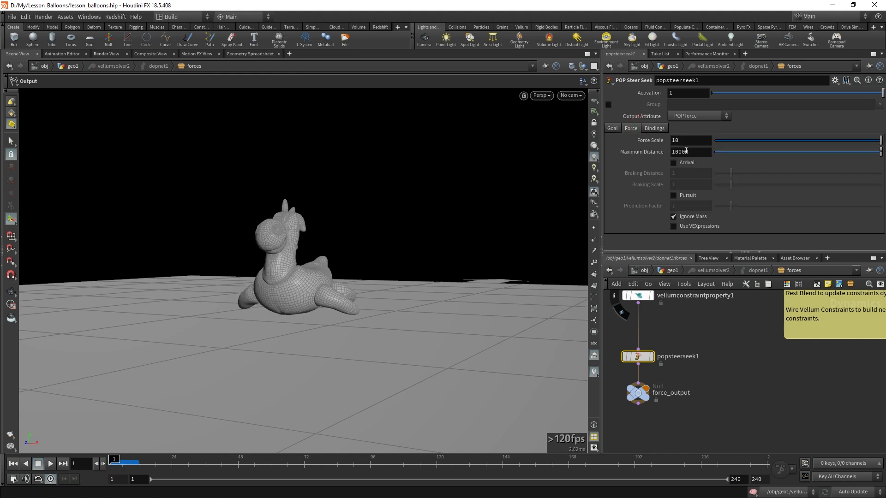
{"action": "left_click", "coordinate": [695, 141]}
{"action": "key", "text": "Up"}
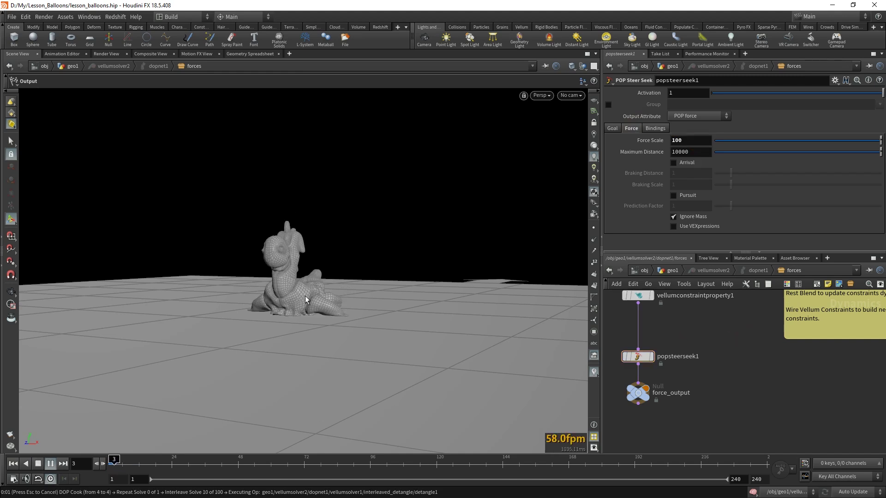
{"action": "left_click", "coordinate": [113, 461]}
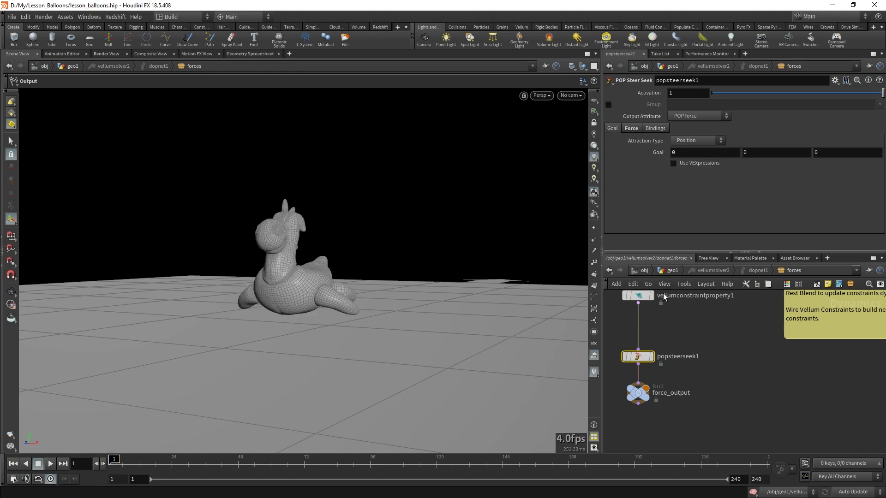
- Set Attraction Type to Points with SOP path /obj/geo1/vellumpressure1, checking that node in geo1
{"action": "left_click", "coordinate": [710, 144]}
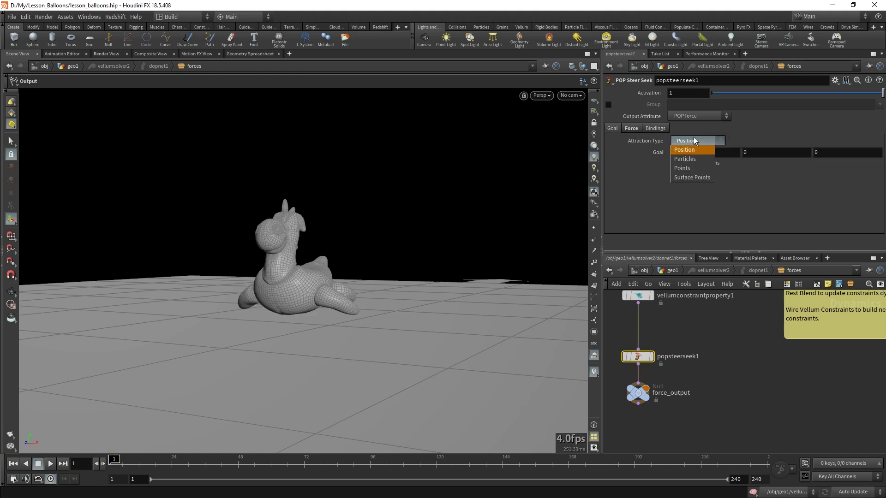
{"action": "left_click", "coordinate": [688, 168]}
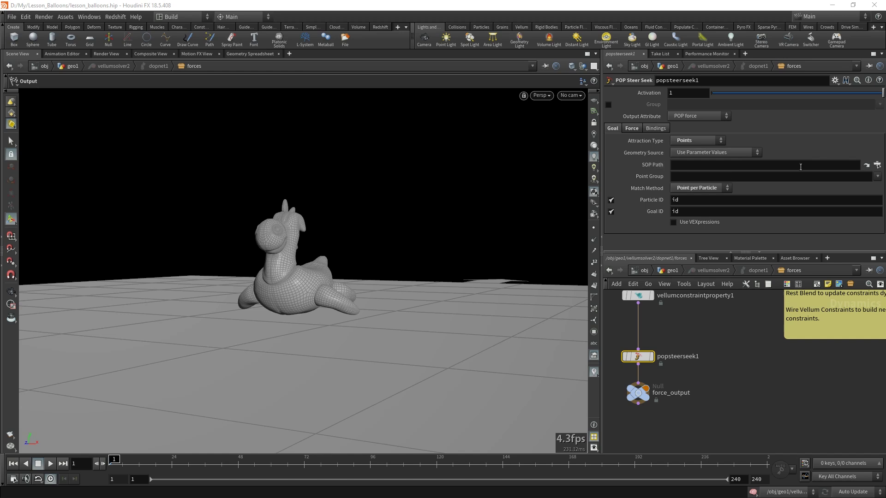
{"action": "left_click", "coordinate": [877, 166]}
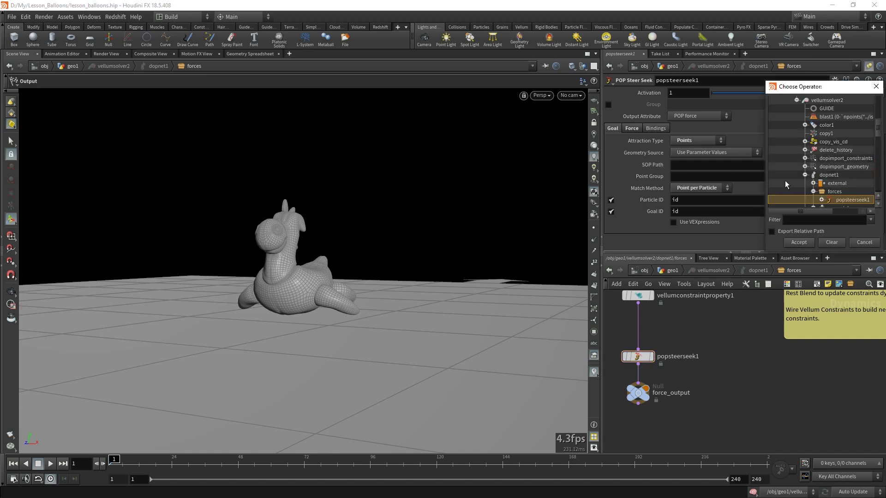
{"action": "scroll", "coordinate": [824, 174], "scroll_direction": "up", "scroll_amount": 2}
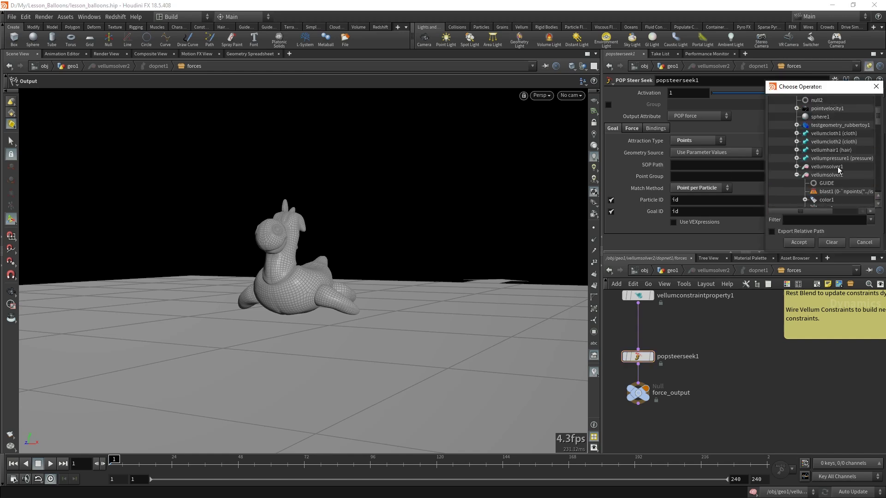
{"action": "double_click", "coordinate": [828, 158]}
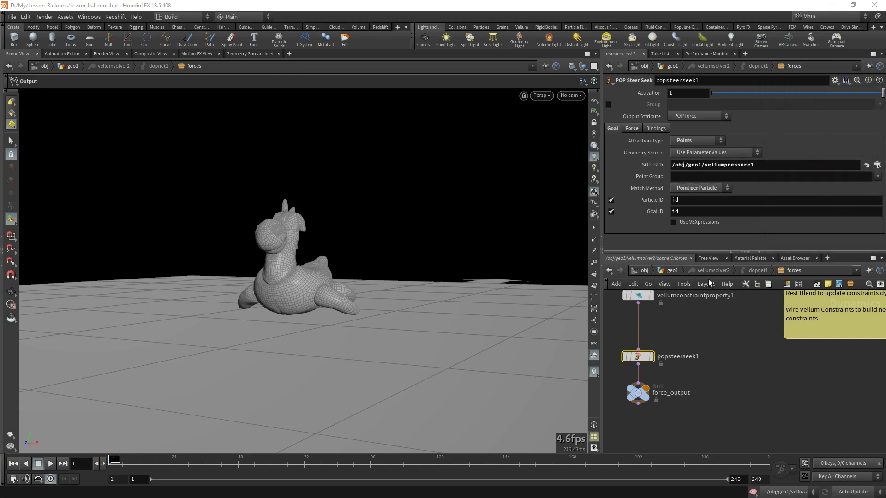
{"action": "left_click", "coordinate": [671, 270]}
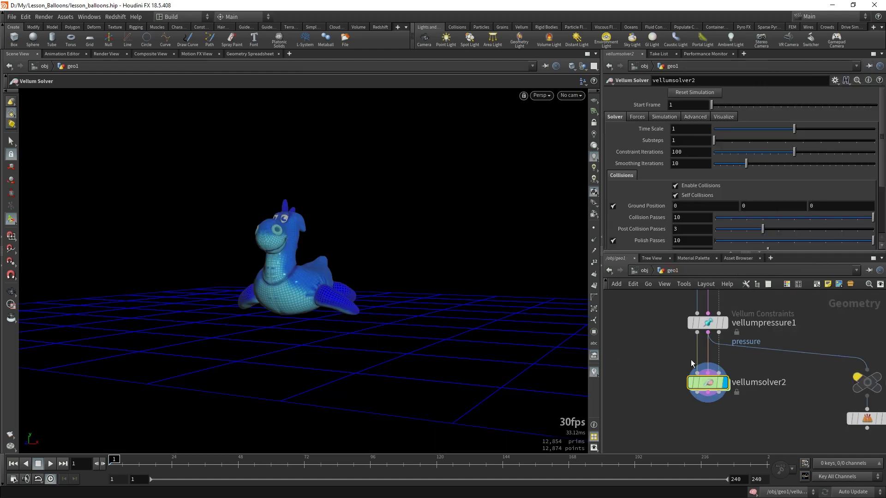
{"action": "left_click", "coordinate": [708, 323]}
{"action": "double_click", "coordinate": [709, 383]}
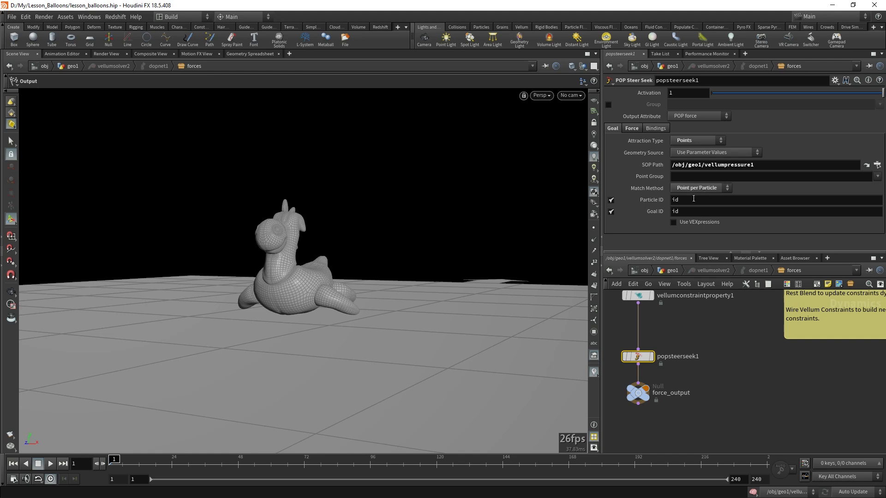
- Turn off Particle ID matching, view the steer seek's force settings, and rewind to frame 2
{"action": "left_click", "coordinate": [611, 199]}
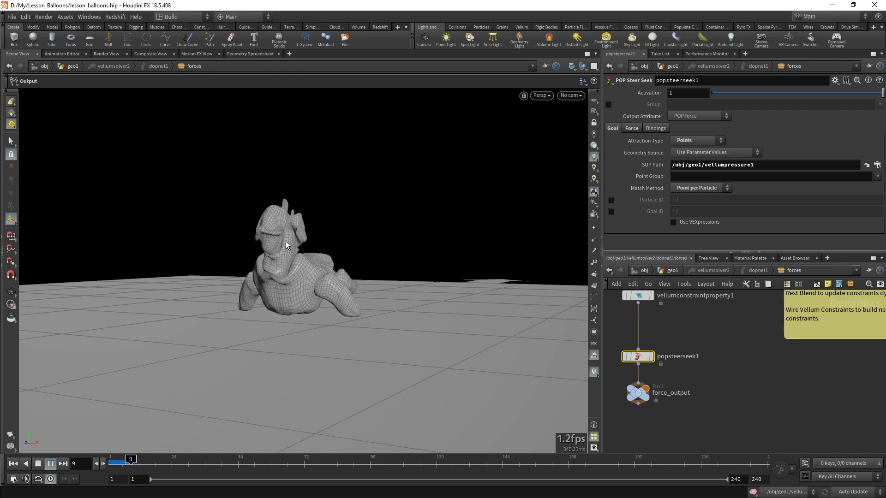
{"action": "key", "text": "Left"}
{"action": "key", "text": "Left"}
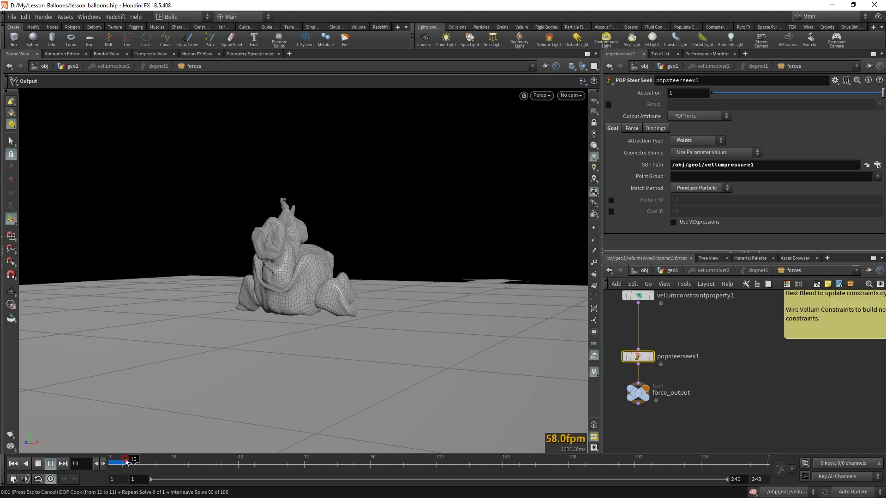
{"action": "key", "text": "Left"}
{"action": "key", "text": "Left"}
{"action": "key", "text": "Left"}
{"action": "left_click", "coordinate": [637, 128]}
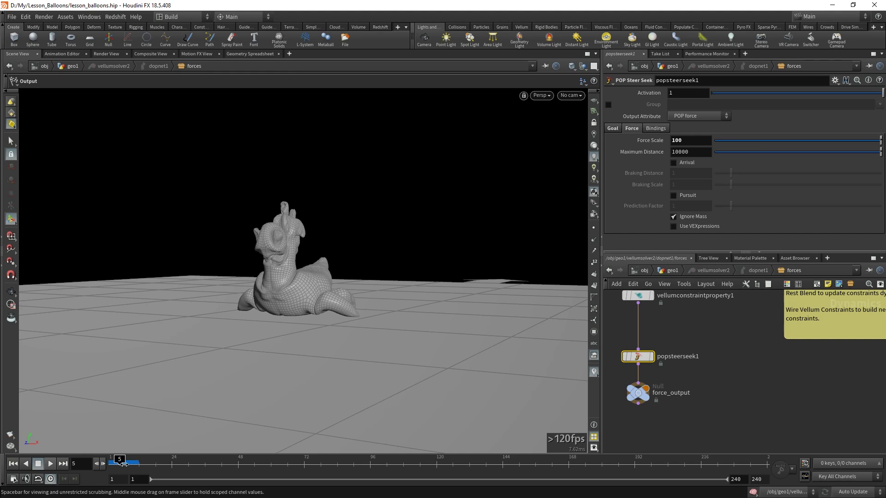
{"action": "left_click_drag", "start_coordinate": [122, 459], "coordinate": [121, 461]}
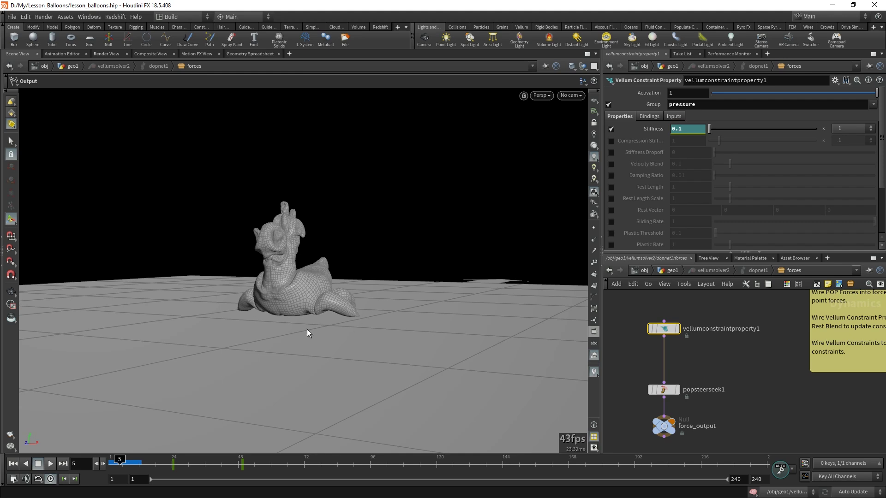
- Set popsteerseek1's Force Scale to 0
{"action": "left_click", "coordinate": [663, 390]}
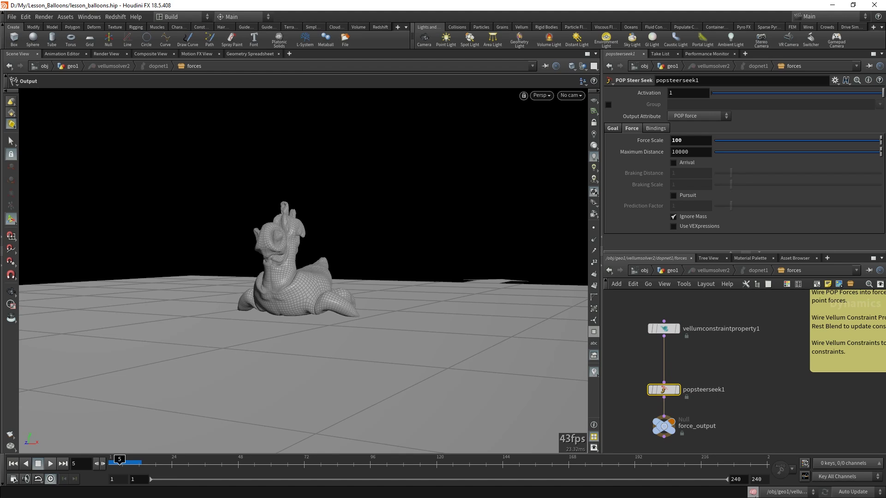
{"action": "left_click", "coordinate": [706, 139]}
{"action": "type", "text": "0"}
{"action": "key", "text": "Return"}
- Check vellumconstraintproperty1's stiffness keys, moving from frame 23 through 24 to 36
{"action": "left_click", "coordinate": [167, 469]}
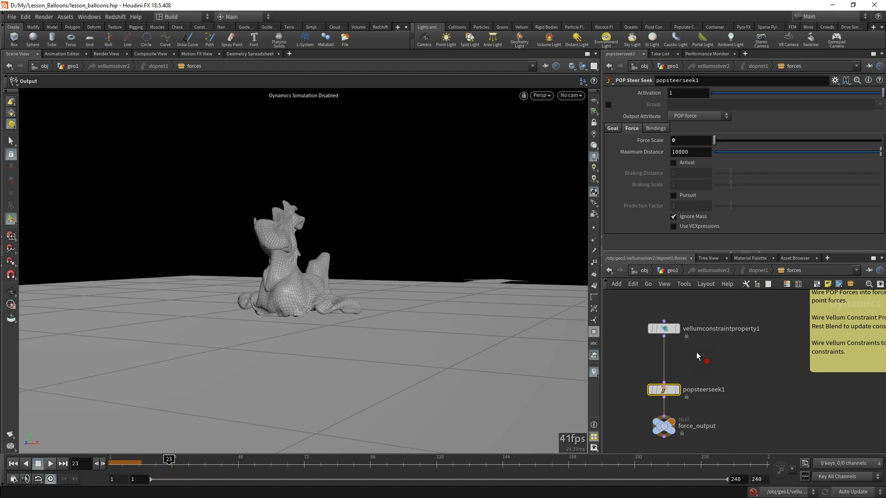
{"action": "left_click", "coordinate": [663, 329]}
{"action": "left_click", "coordinate": [172, 465]}
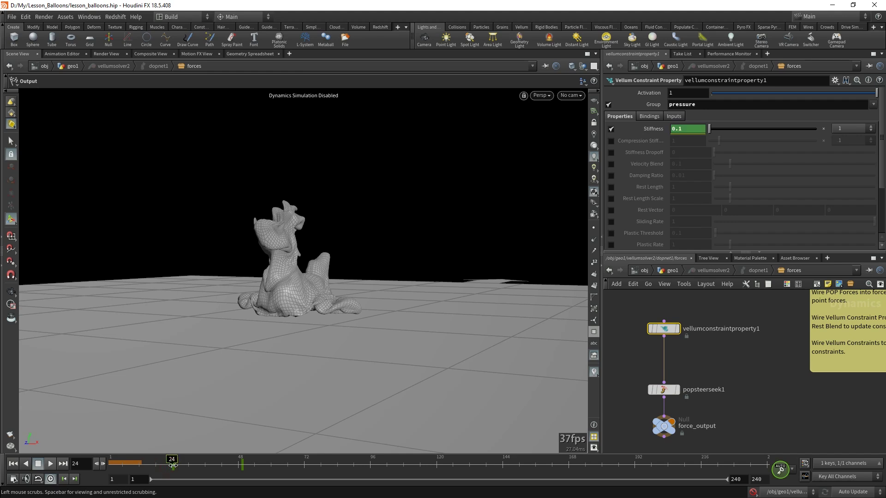
{"action": "left_click_drag", "start_coordinate": [173, 465], "coordinate": [205, 465]}
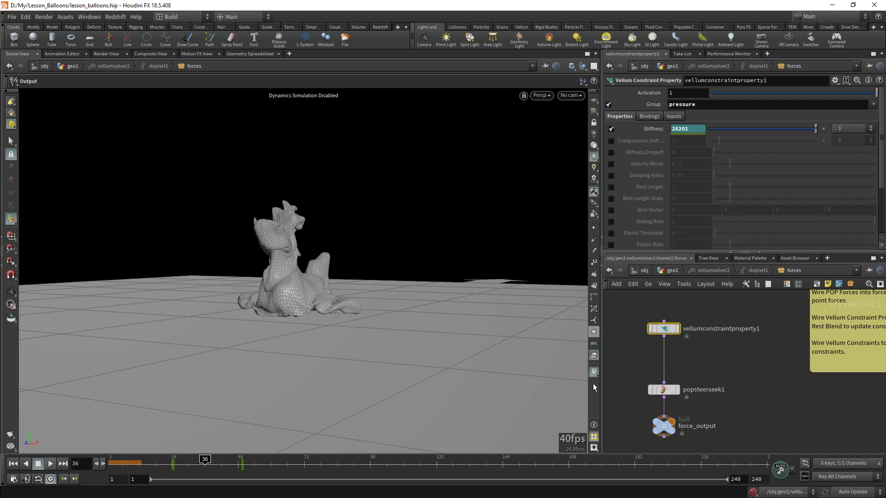
- Keyframe Force Scale at 0 on frame 36 and 50 on frame 53
{"action": "left_click", "coordinate": [663, 390]}
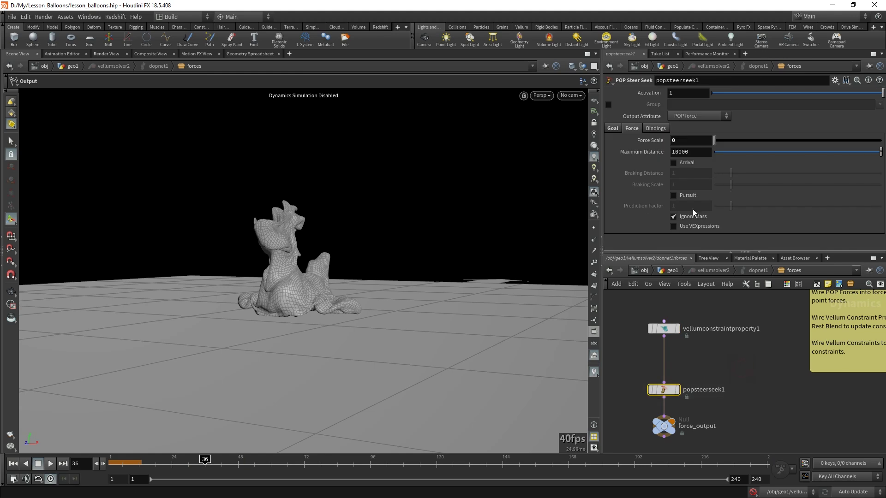
{"action": "left_click", "coordinate": [693, 142], "text": "alt"}
{"action": "left_click_drag", "start_coordinate": [205, 464], "coordinate": [252, 464]}
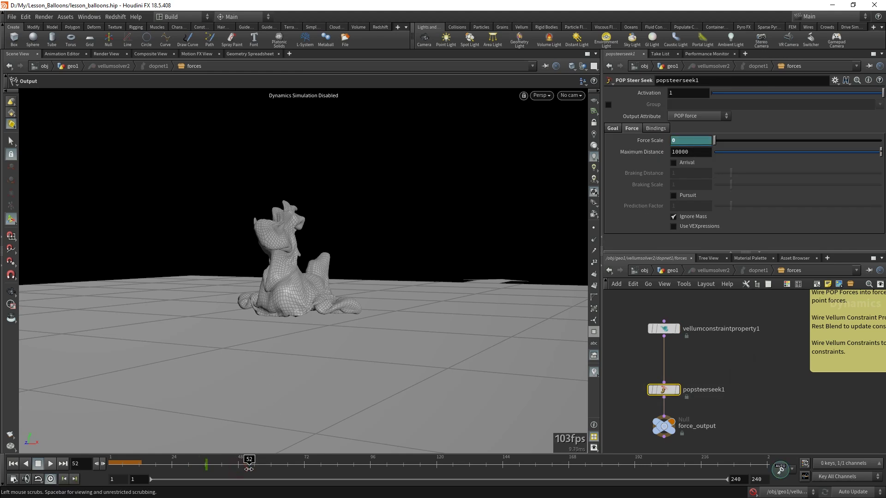
{"action": "type", "text": "50"}
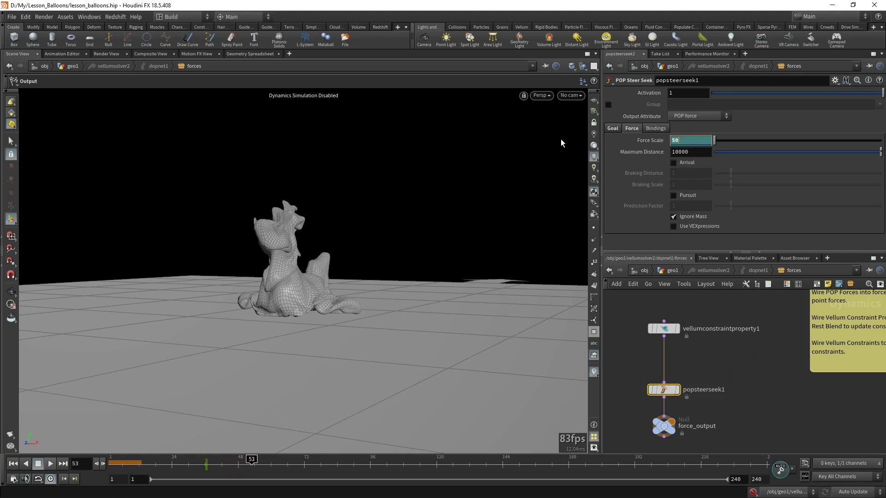
{"action": "key", "text": "Return"}
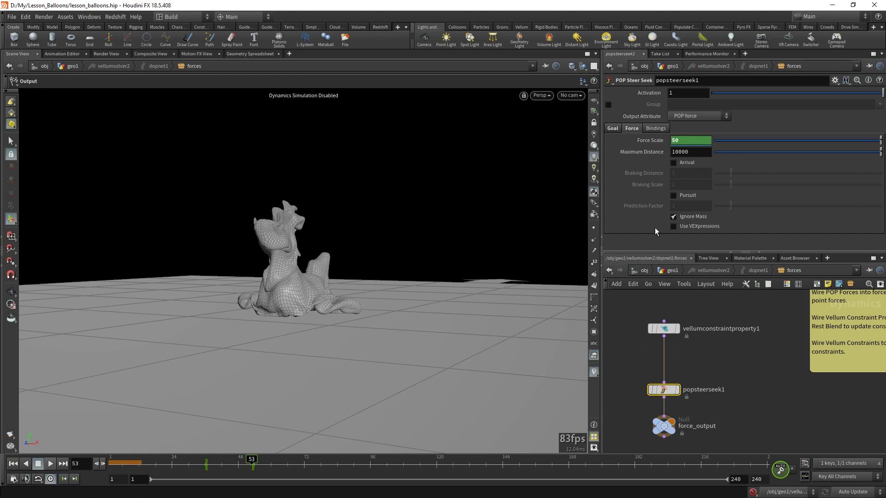
- Rewind to frame 1, re-enable the simulation, and play it
{"action": "key", "text": "ctrl+Up"}
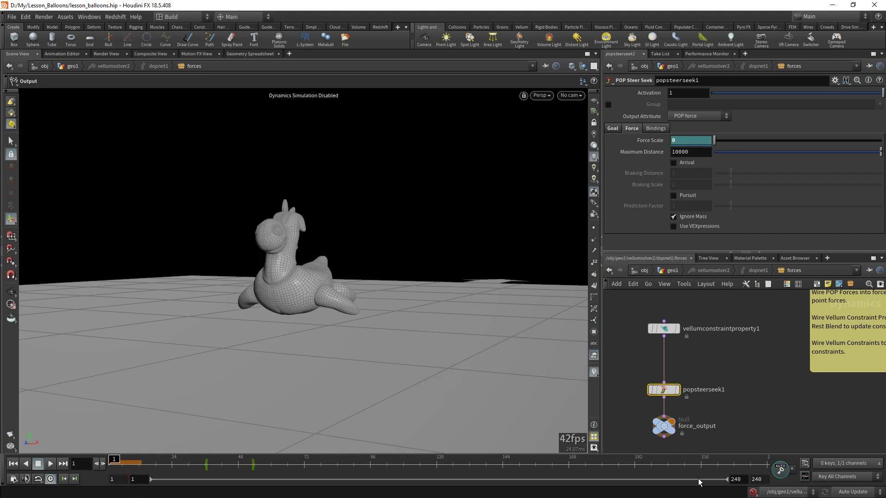
{"action": "left_click", "coordinate": [751, 492]}
{"action": "key", "text": "Up"}
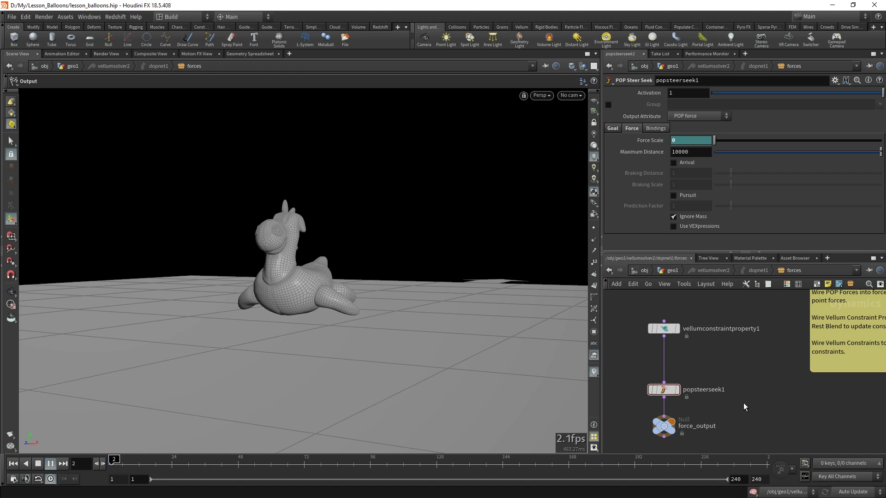
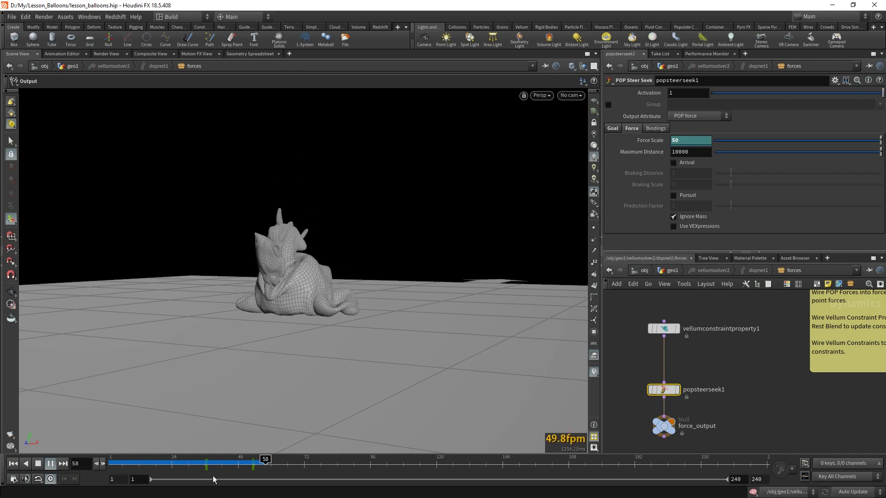
- Scrub back to the start and enable Arrival on popsteerseek1's Force tab
{"action": "left_click_drag", "start_coordinate": [179, 462], "coordinate": [175, 461]}
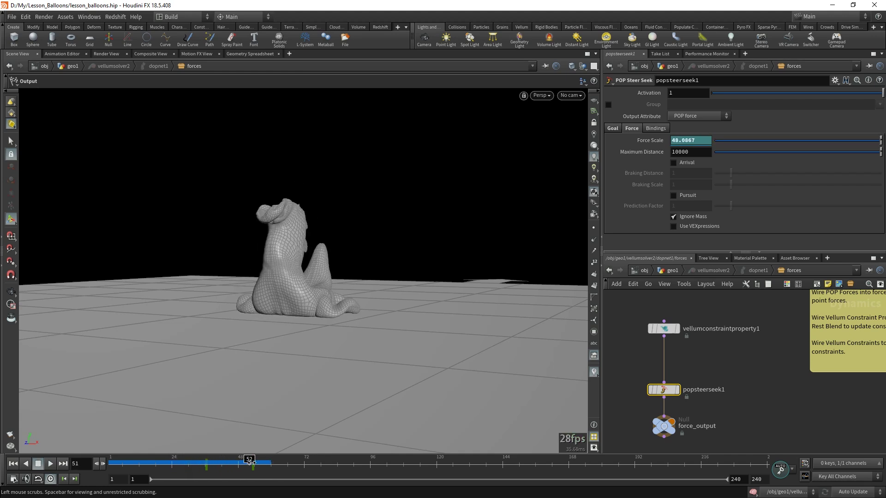
{"action": "left_click_drag", "start_coordinate": [174, 461], "coordinate": [114, 462]}
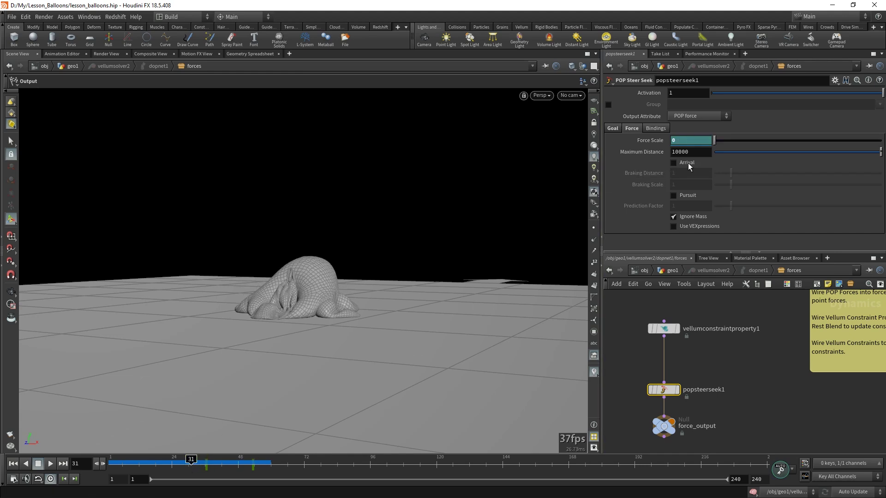
{"action": "left_click", "coordinate": [689, 164]}
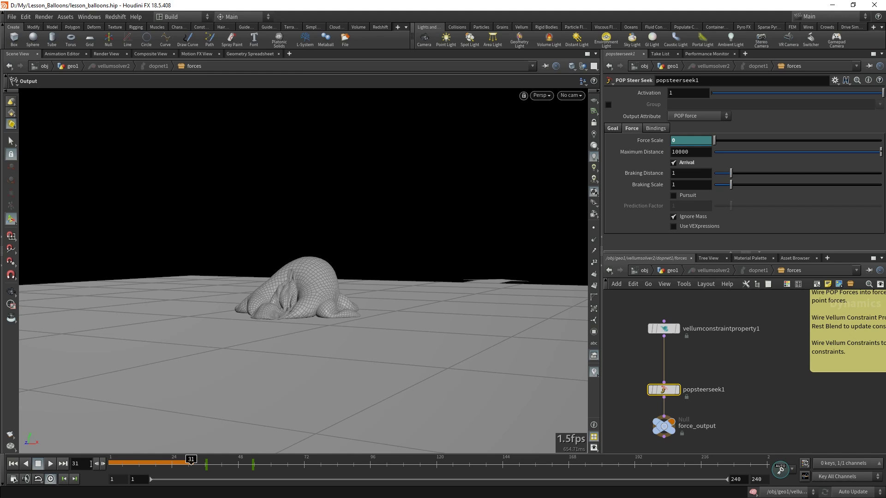
- Replay the simulation from frame 1 and scrub through the deflation and re-inflation
{"action": "key", "text": "ctrl+Up"}
{"action": "left_click", "coordinate": [52, 466]}
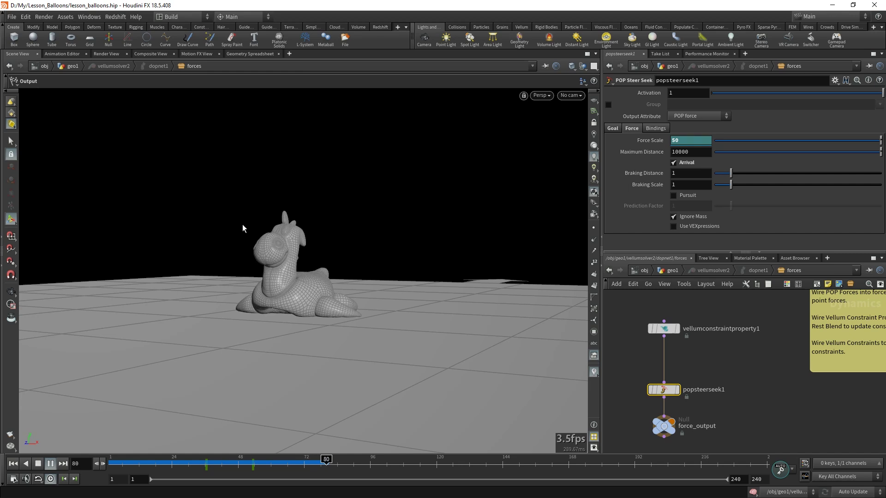
{"action": "left_click", "coordinate": [165, 464]}
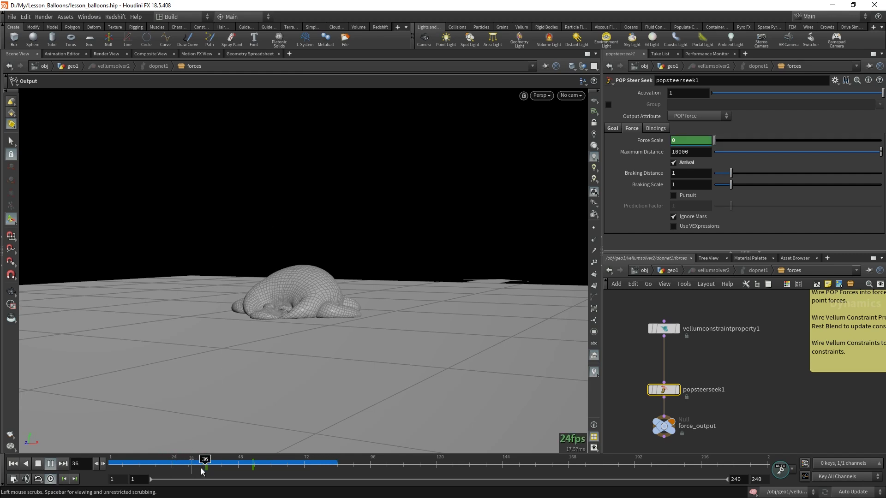
{"action": "mouse_move", "coordinate": [189, 468]}
{"action": "left_mouse_down"}
{"action": "mouse_move", "coordinate": [298, 463]}
{"action": "mouse_move", "coordinate": [198, 465]}
{"action": "mouse_move", "coordinate": [253, 464]}
{"action": "left_mouse_up"}
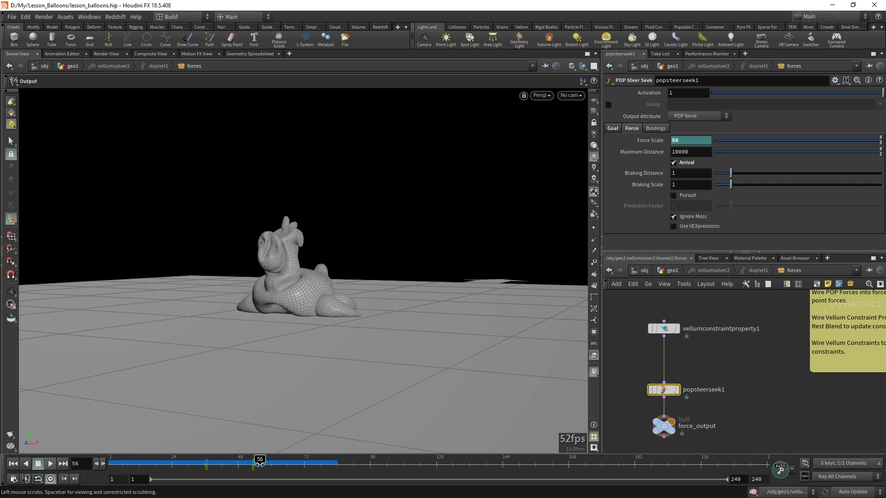
- Change the Force Scale key to 70 and replay the balloon inflation
{"action": "left_click", "coordinate": [690, 140]}
{"action": "type", "text": "70"}
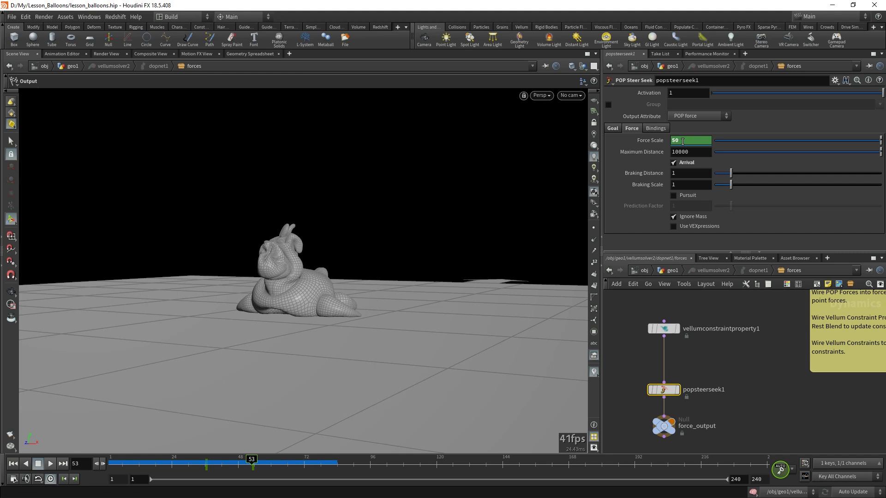
{"action": "key", "text": "Return"}
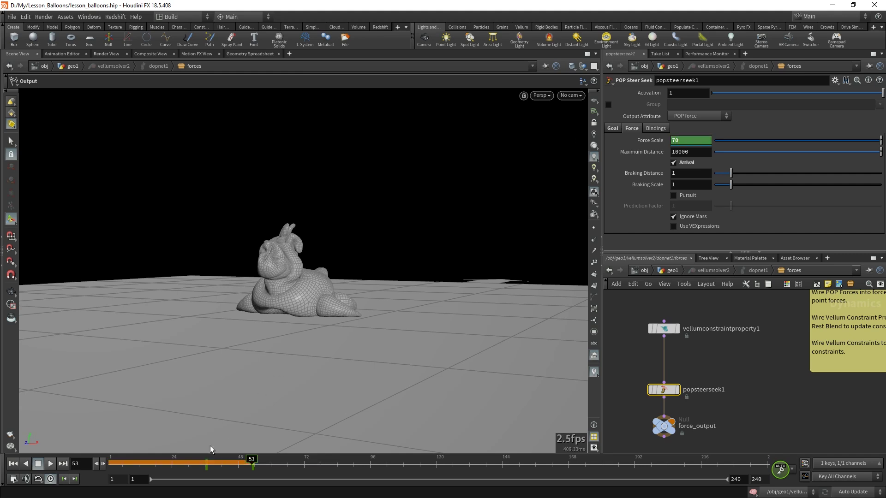
{"action": "left_click", "coordinate": [51, 463]}
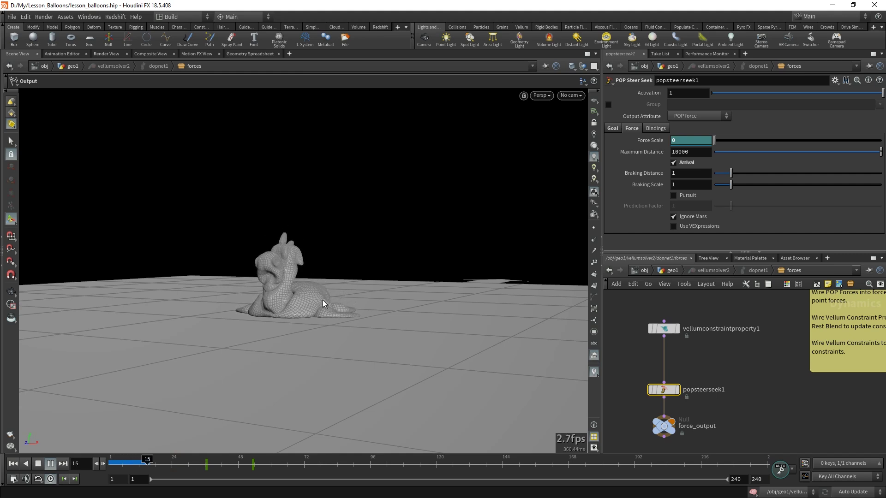
{"action": "left_click", "coordinate": [677, 185]}
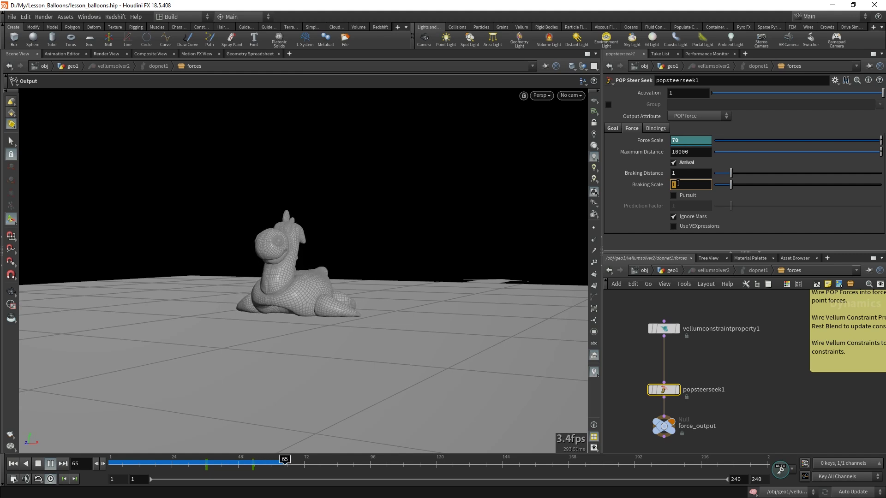
{"action": "left_click", "coordinate": [196, 470]}
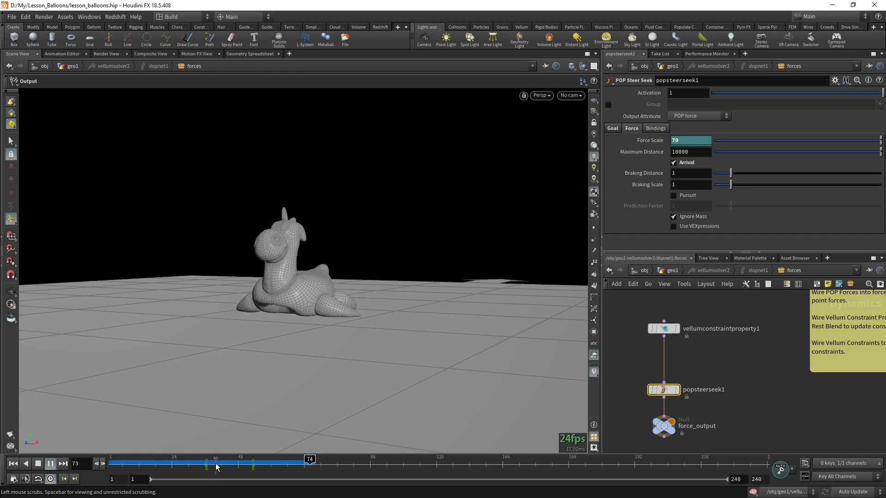
{"action": "key", "text": "Up"}
- Set popsteerseek1's Braking Scale to 3
{"action": "left_click", "coordinate": [216, 464]}
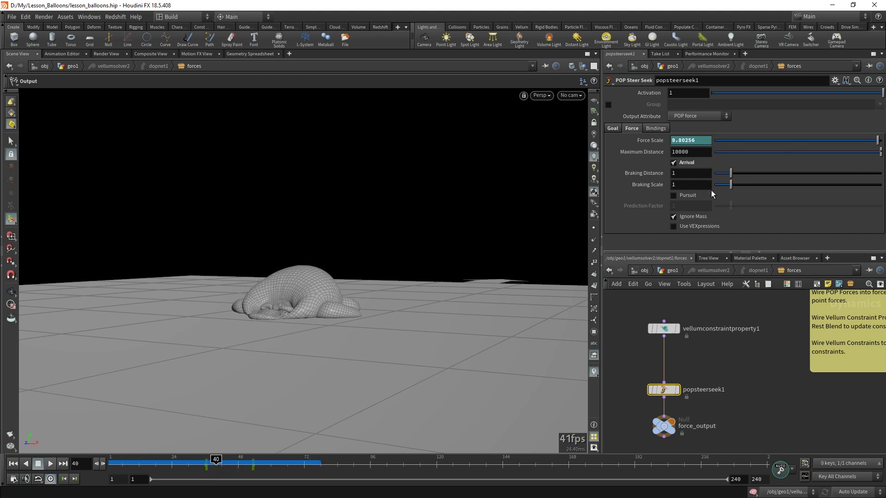
{"action": "left_click", "coordinate": [699, 181]}
{"action": "type", "text": "3"}
{"action": "key", "text": "Return"}
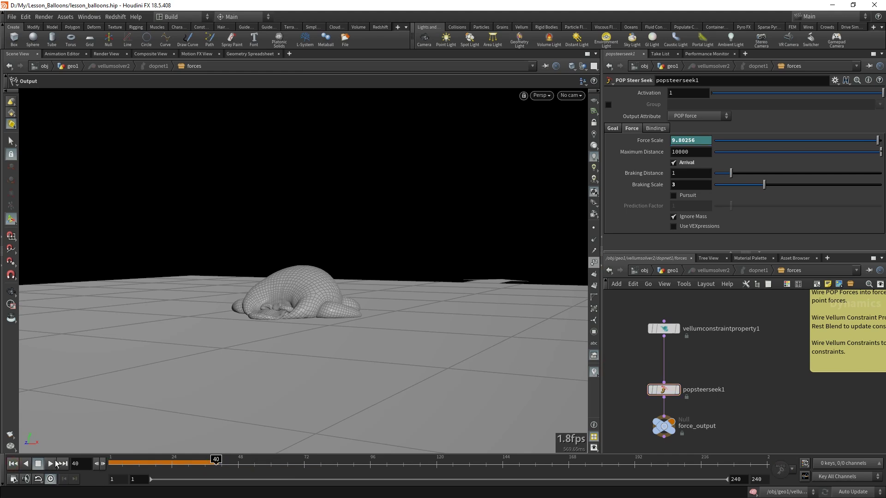
- Replay the simulation from frame 1, stopping at frame 44 and scrubbing back to 23
{"action": "left_click", "coordinate": [13, 464]}
{"action": "left_click", "coordinate": [52, 464]}
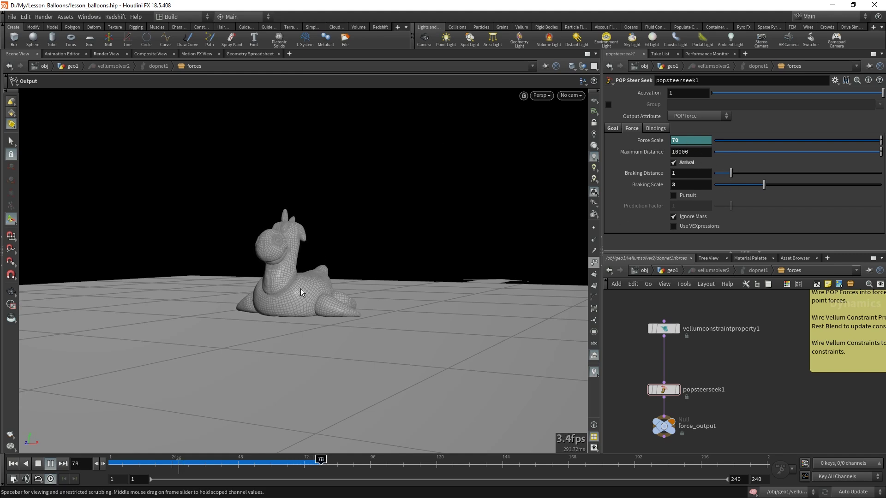
{"action": "key", "text": "ctrl+Up"}
{"action": "key", "text": "Up"}
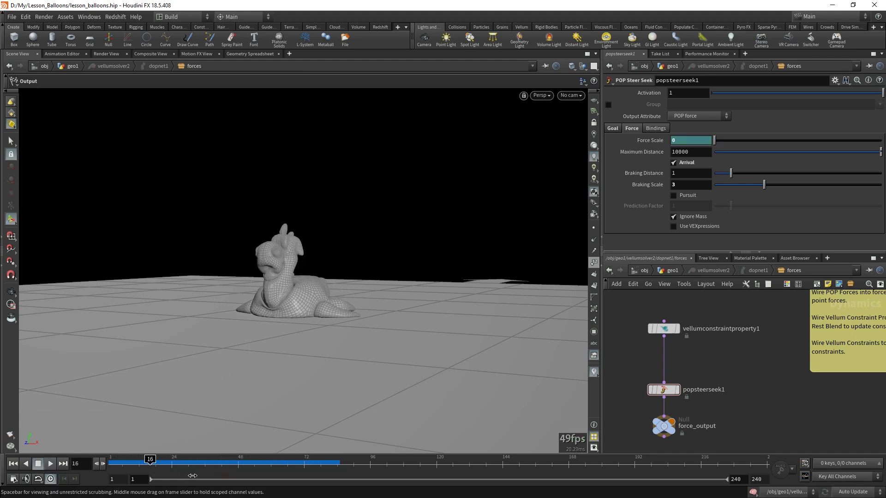
{"action": "left_click", "coordinate": [226, 460]}
{"action": "mouse_move", "coordinate": [226, 459]}
{"action": "left_mouse_down"}
{"action": "mouse_move", "coordinate": [177, 470]}
{"action": "mouse_move", "coordinate": [205, 466]}
{"action": "left_mouse_up"}
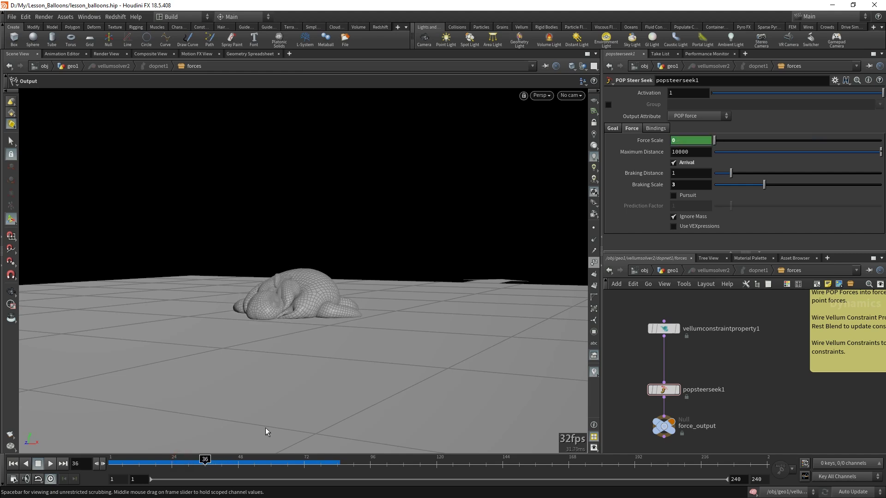
- Turn Arrival off with a keyframe at frame 23, then replay and compare frames 45–53
{"action": "left_click", "coordinate": [690, 165]}
{"action": "left_click", "coordinate": [689, 165], "text": "alt"}
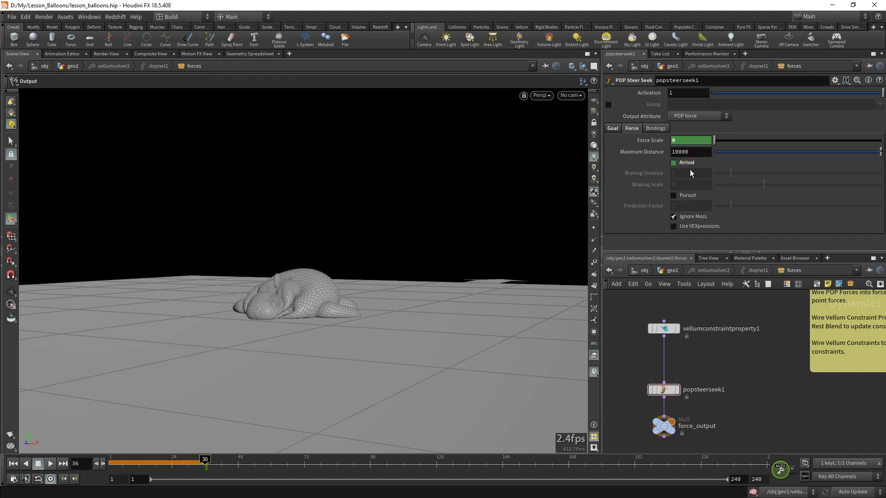
{"action": "key", "text": "Right"}
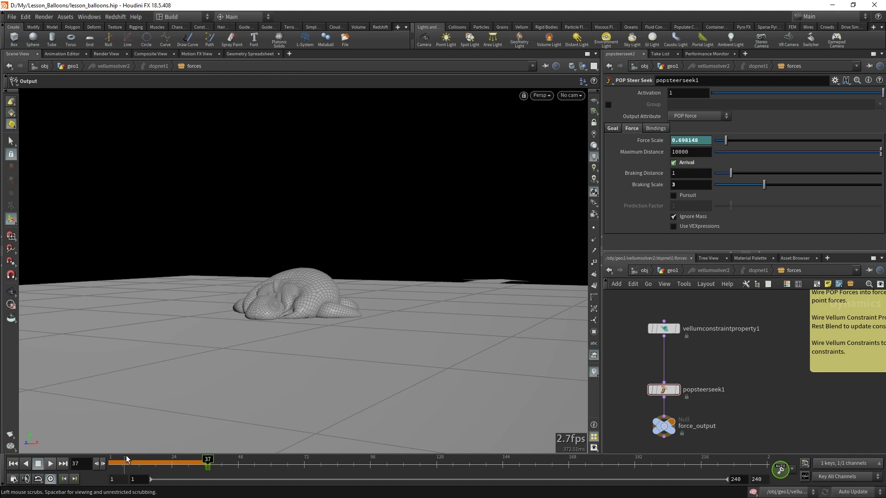
{"action": "left_click", "coordinate": [115, 463]}
{"action": "left_click", "coordinate": [49, 464]}
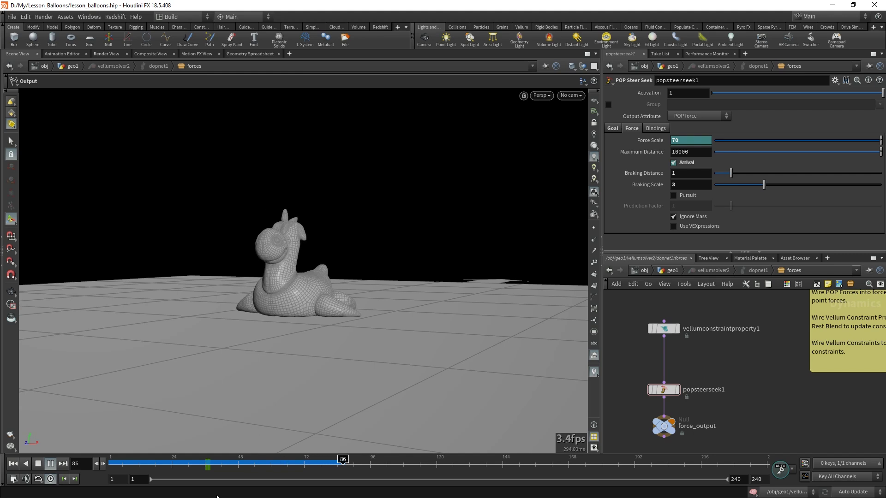
{"action": "left_click_drag", "start_coordinate": [189, 468], "coordinate": [220, 470]}
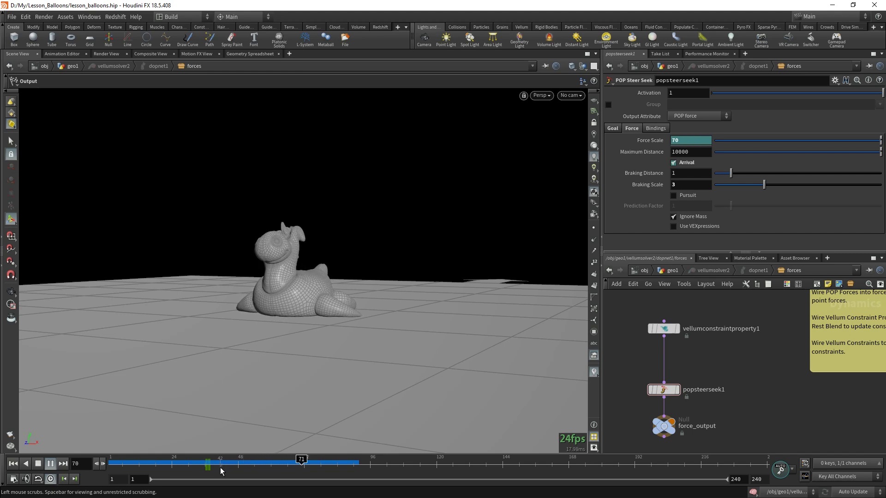
{"action": "left_click_drag", "start_coordinate": [184, 468], "coordinate": [282, 471]}
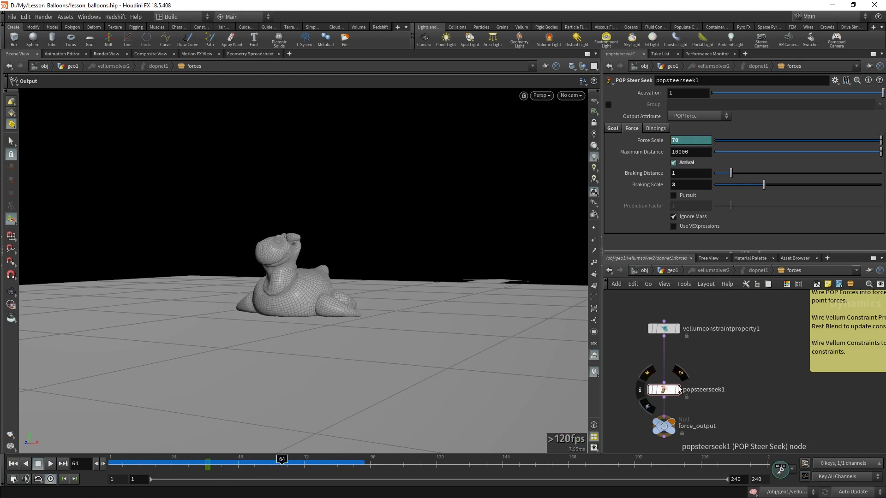
{"action": "scroll", "coordinate": [731, 354], "scroll_direction": "down", "scroll_amount": 1}
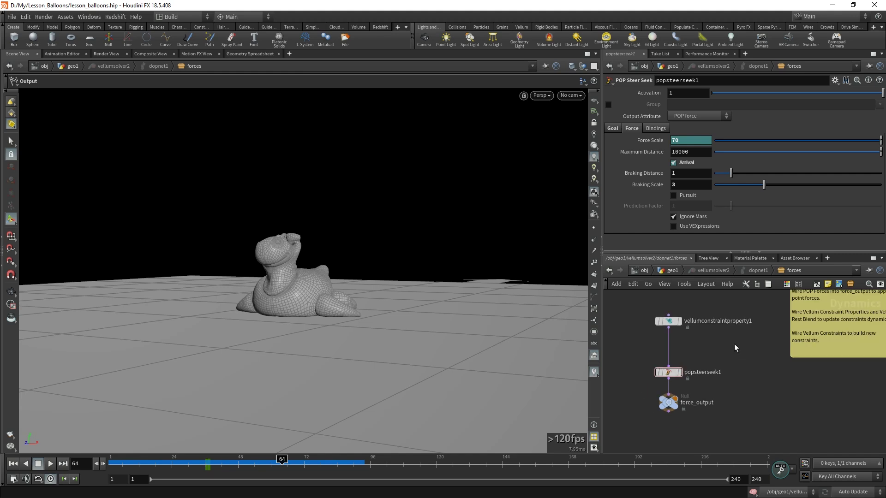
{"action": "left_click", "coordinate": [668, 321]}
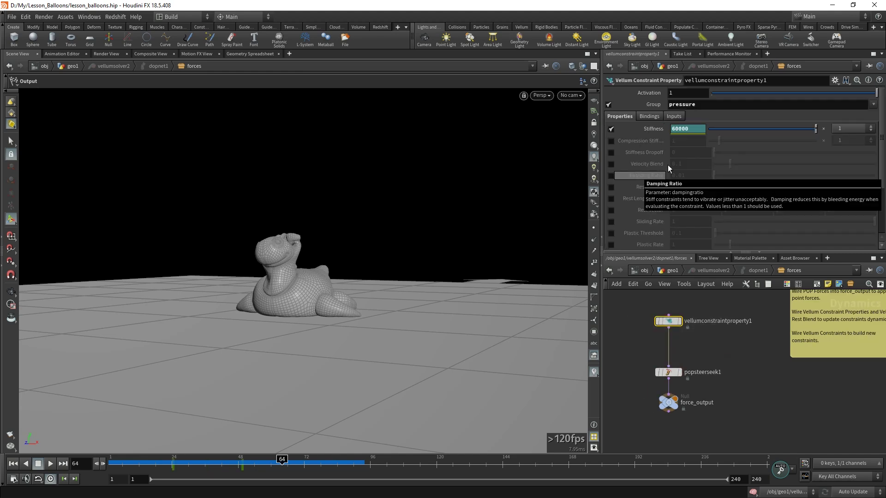
{"action": "left_click", "coordinate": [652, 129]}
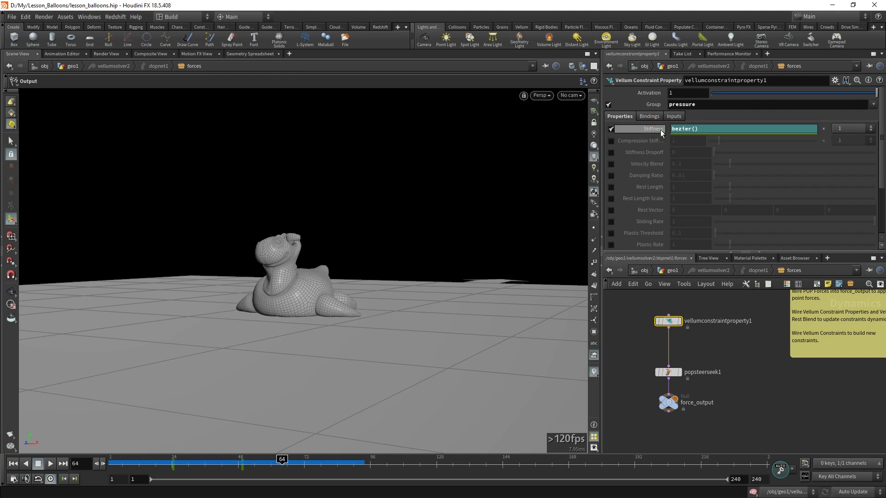
{"action": "left_click", "coordinate": [677, 375]}
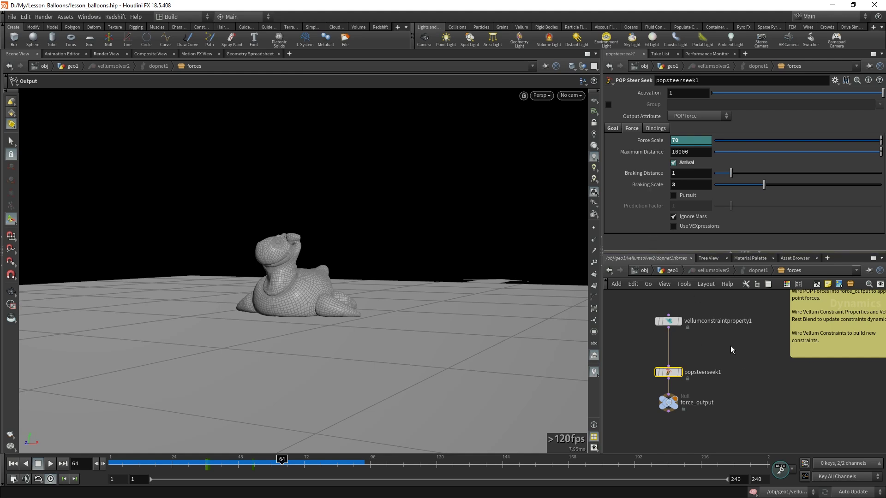
{"action": "middle_click_drag", "start_coordinate": [731, 355], "coordinate": [741, 374]}
- Replace the SOP Path with `opinputpath("../../../",0)` and check it evaluates to /obj/geo1/vellumpressure1
{"action": "left_click", "coordinate": [111, 463]}
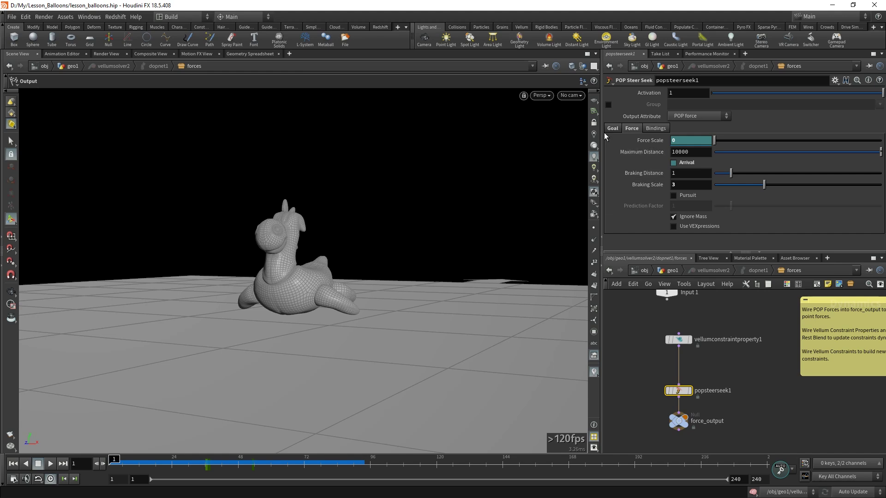
{"action": "left_click", "coordinate": [612, 128]}
{"action": "left_click_drag", "start_coordinate": [784, 165], "coordinate": [671, 164]}
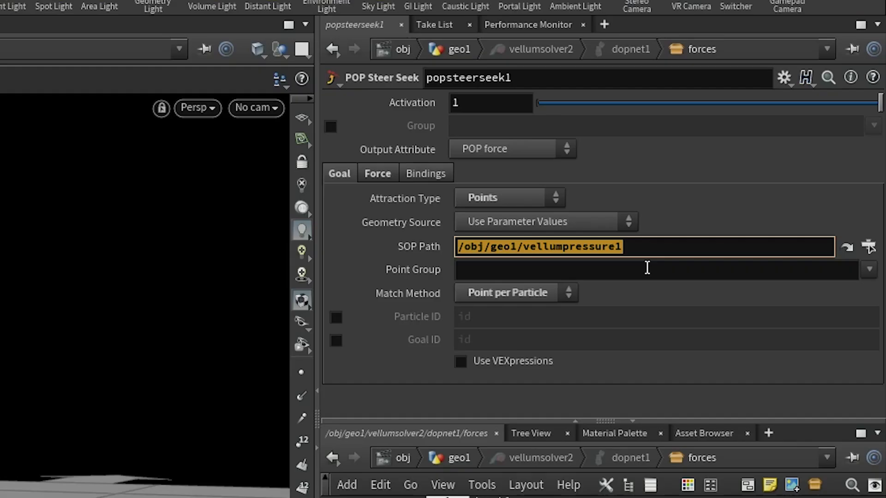
{"action": "type", "text": "`"}
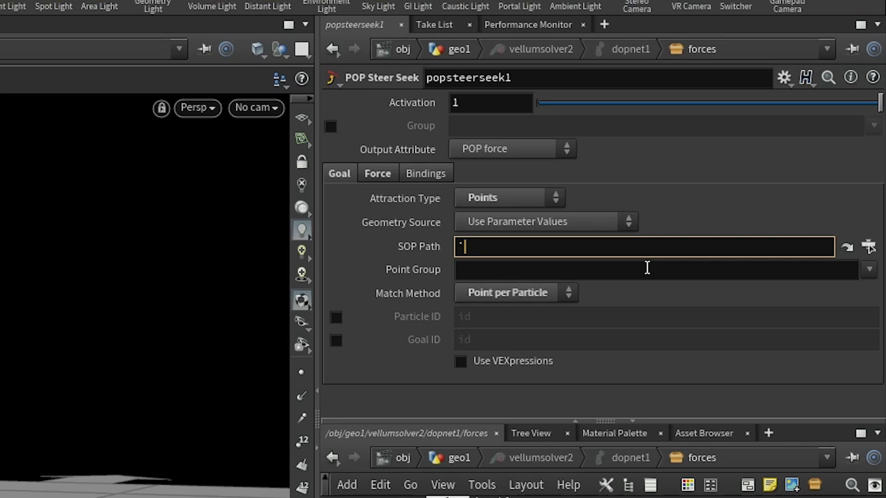
{"action": "type", "text": "opi"}
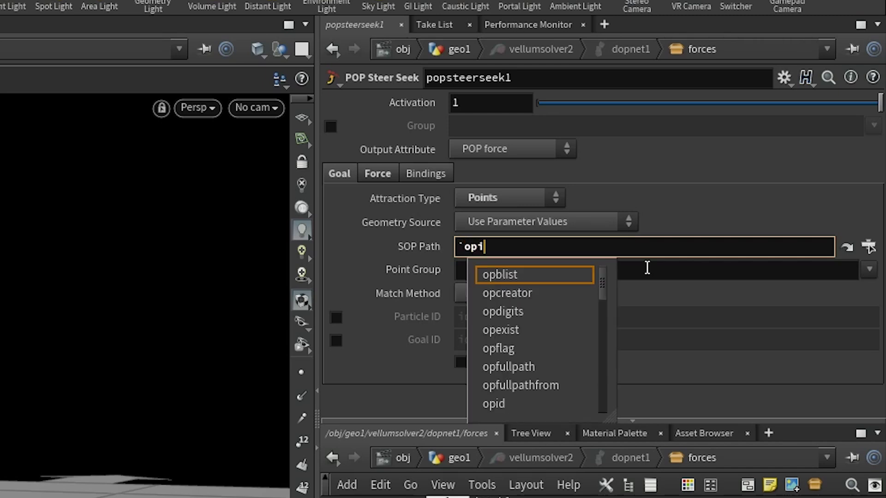
{"action": "type", "text": "nputpath("}
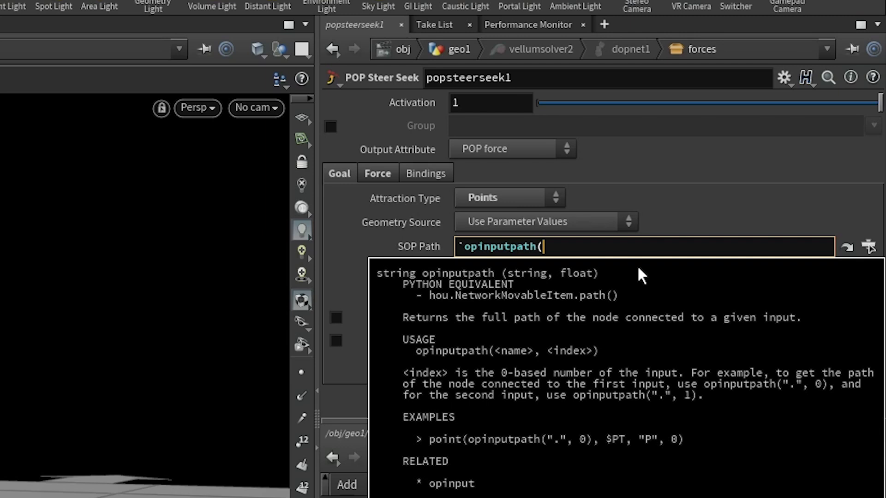
{"action": "type", "text": "\".."}
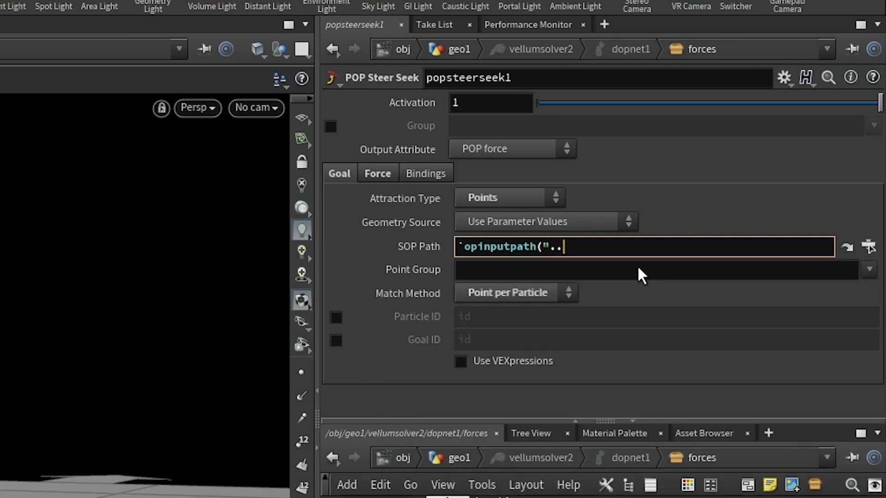
{"action": "type", "text": "/"}
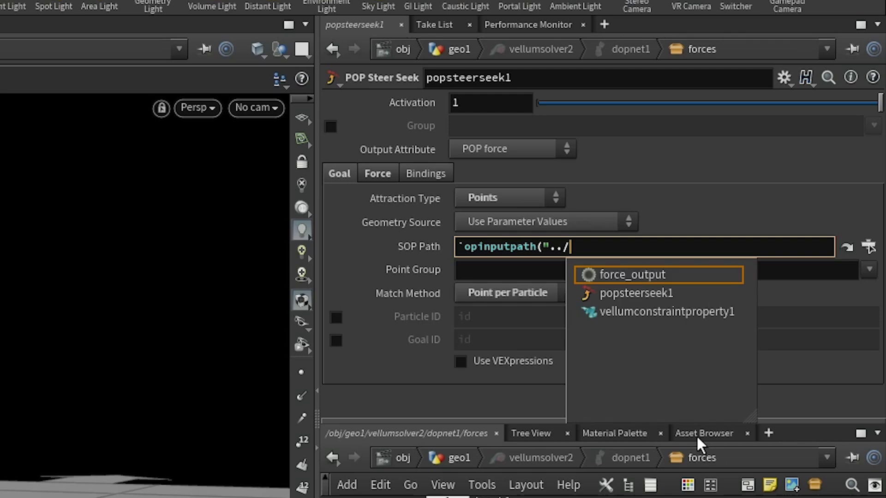
{"action": "type", "text": "../"}
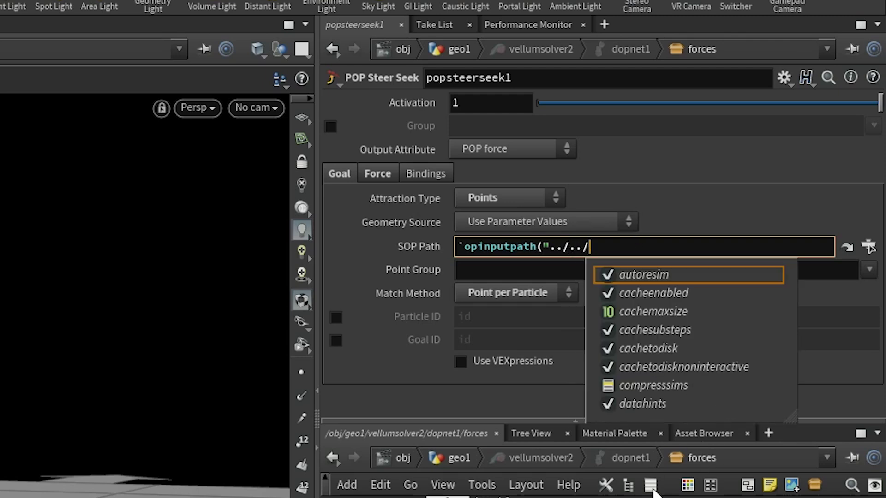
{"action": "type", "text": ".."}
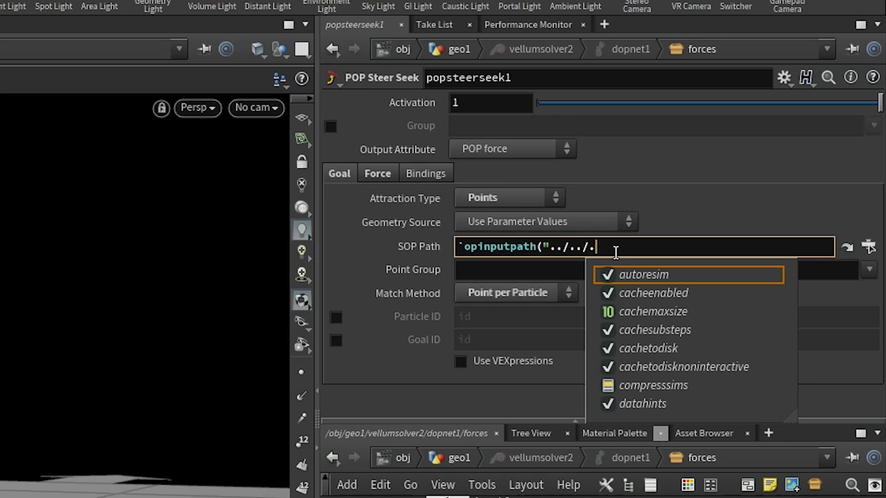
{"action": "type", "text": "/"}
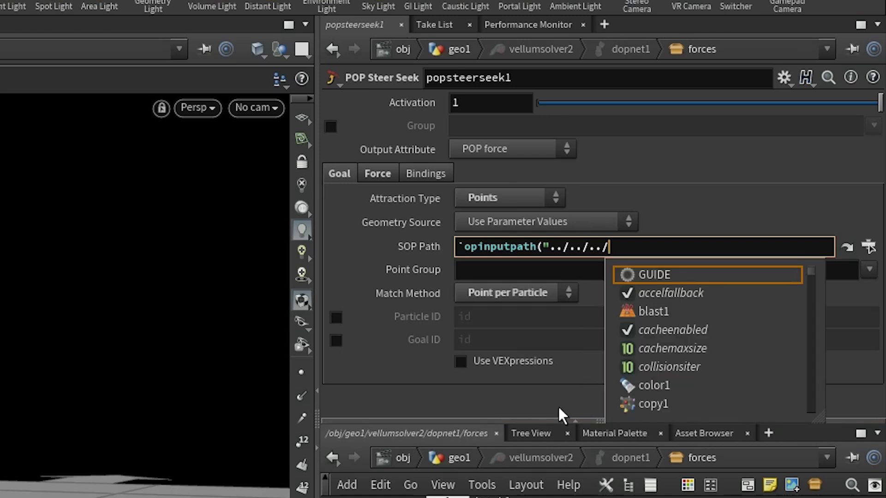
{"action": "type", "text": "\""}
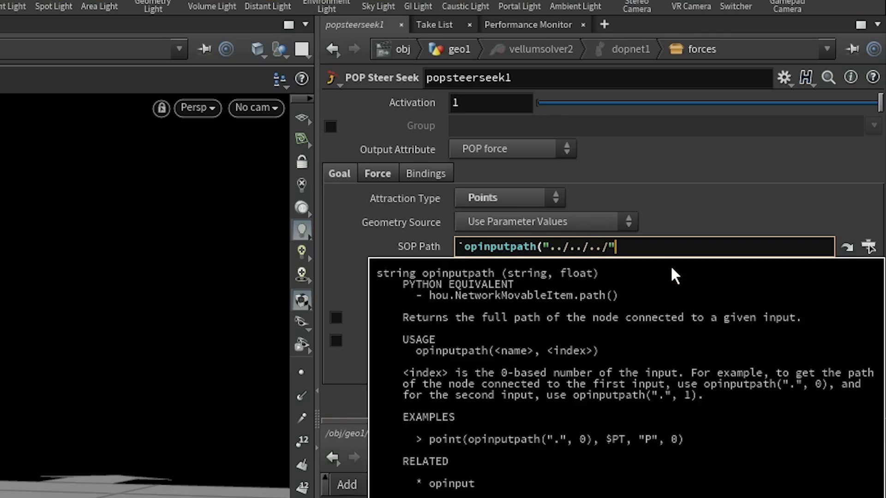
{"action": "type", "text": ","}
{"action": "type", "text": "0)"}
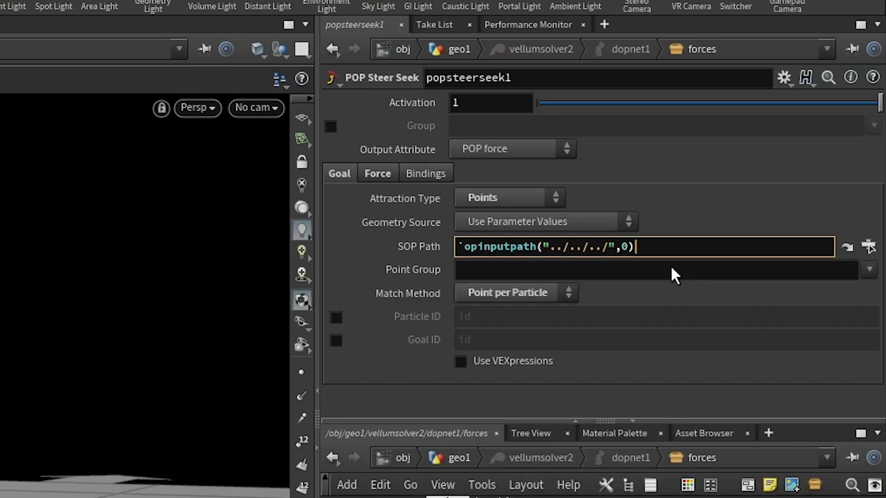
{"action": "type", "text": "`"}
{"action": "key", "text": "Return"}
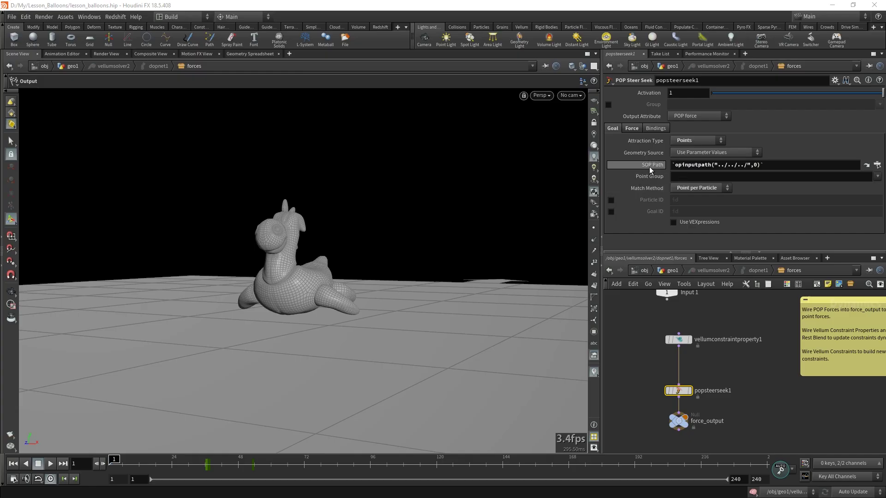
{"action": "left_click", "coordinate": [651, 169]}
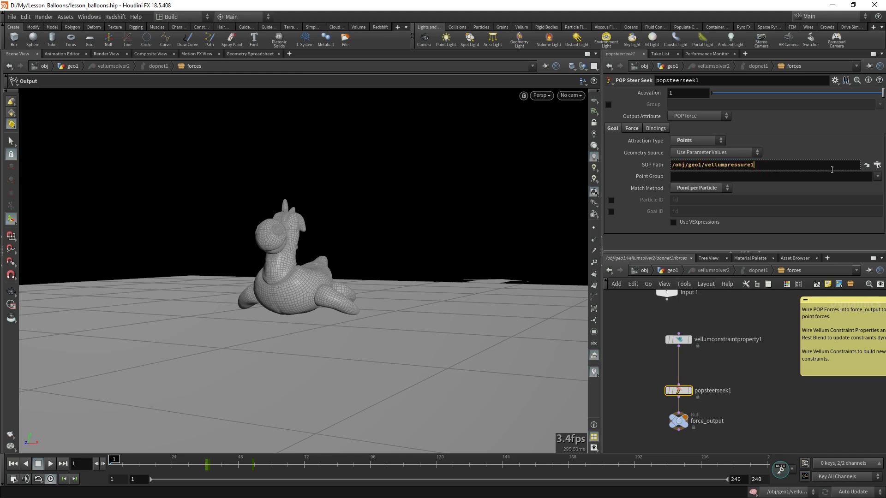
- Go up to geo1 and place a new Font node, font1, in the network
{"action": "left_click", "coordinate": [644, 169]}
{"action": "key", "text": "u"}
{"action": "key", "text": "u"}
{"action": "key", "text": "u"}
{"action": "scroll", "coordinate": [748, 367], "scroll_direction": "down", "scroll_amount": 3}
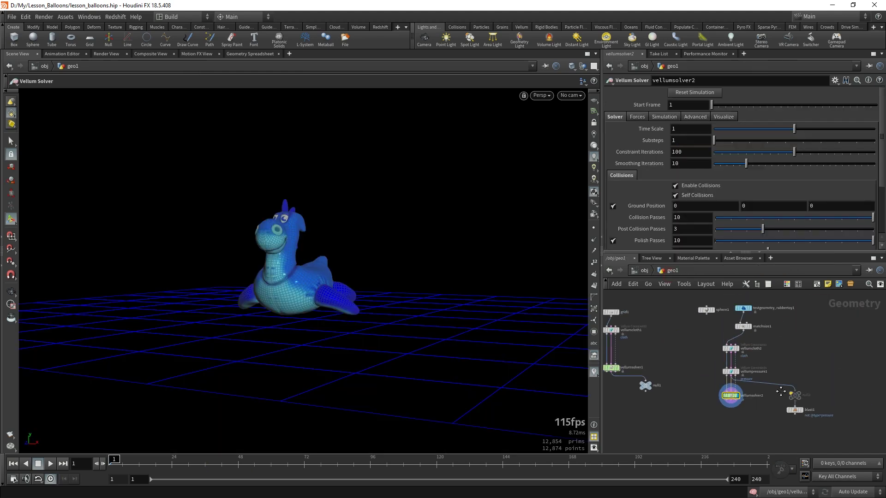
{"action": "scroll", "coordinate": [662, 358], "scroll_direction": "down", "scroll_amount": 3}
{"action": "middle_click_drag", "start_coordinate": [663, 359], "coordinate": [802, 355]}
{"action": "scroll", "coordinate": [802, 354], "scroll_direction": "down", "scroll_amount": 1}
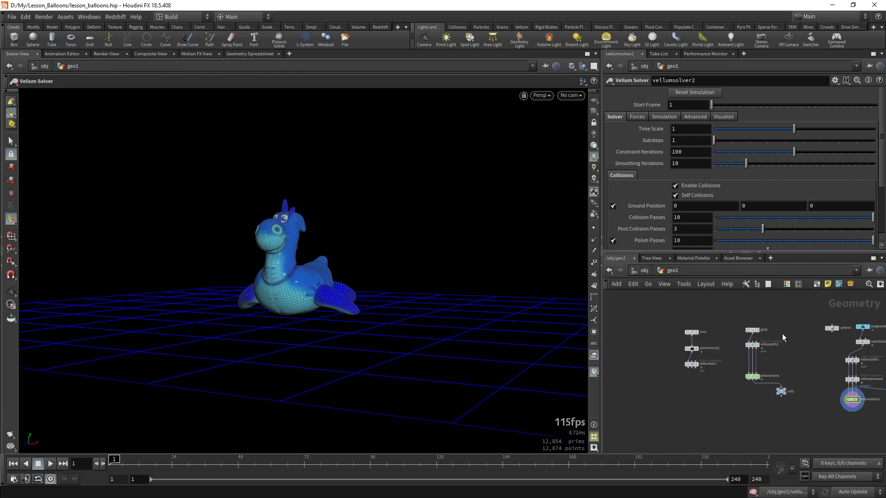
{"action": "left_click", "coordinate": [781, 391]}
{"action": "key", "text": "Tab"}
{"action": "key", "text": "Escape"}
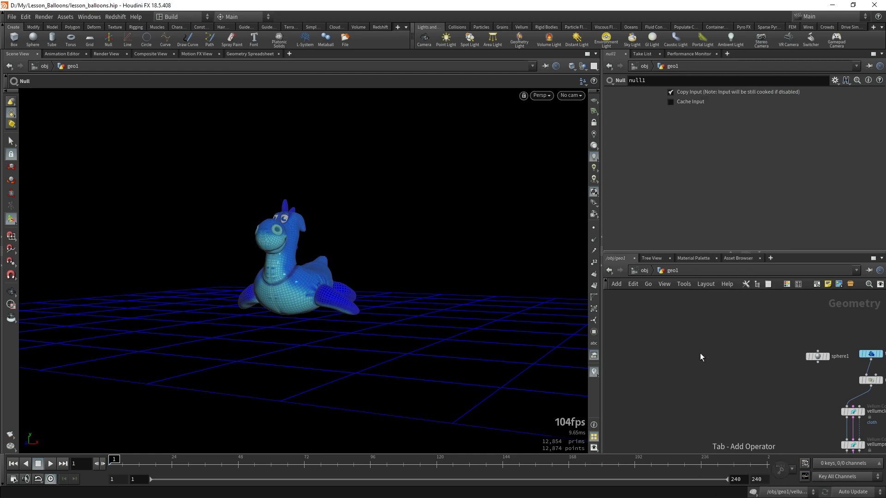
{"action": "left_click", "coordinate": [722, 338]}
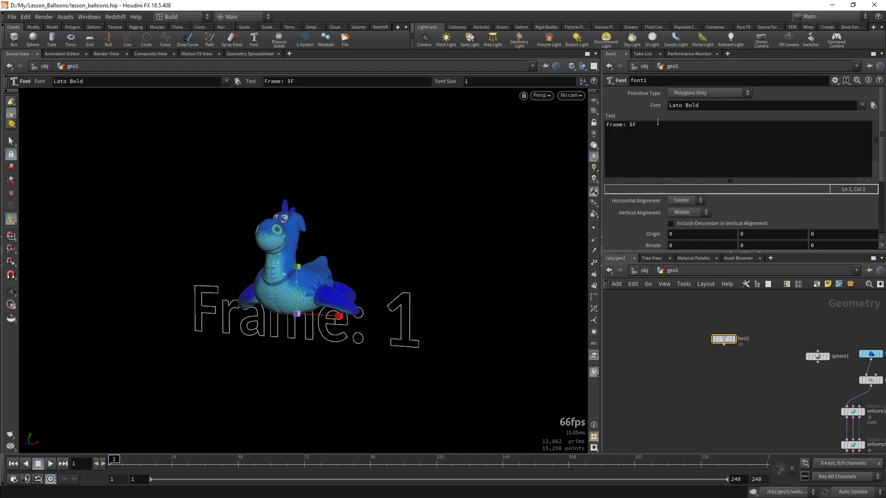
- Set font1's text to 2021, display it, and template the rubber toy as a wireframe
{"action": "left_click", "coordinate": [657, 122]}
{"action": "key", "text": "ctrl+a"}
{"action": "type", "text": "2"}
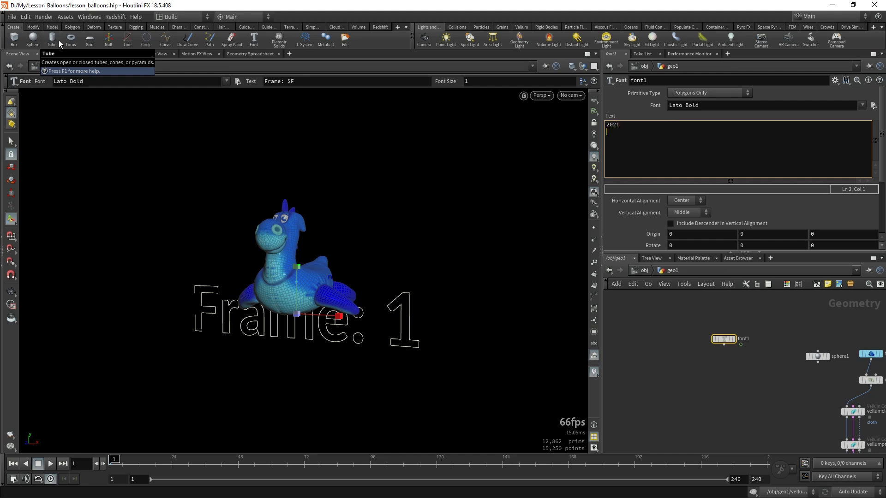
{"action": "scroll", "coordinate": [725, 339], "scroll_direction": "up", "scroll_amount": 2}
{"action": "left_click", "coordinate": [735, 339]}
{"action": "scroll", "coordinate": [644, 228], "scroll_direction": "down", "scroll_amount": 2}
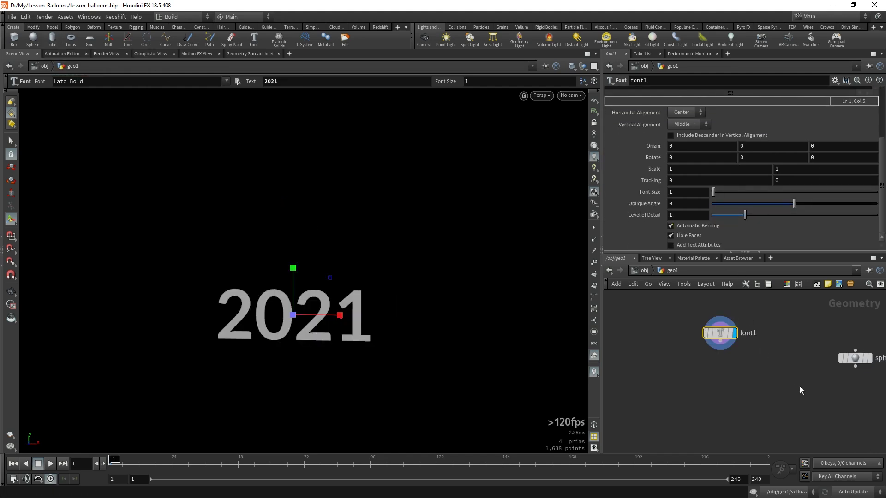
{"action": "middle_click_drag", "start_coordinate": [799, 386], "coordinate": [604, 398]}
{"action": "left_click", "coordinate": [745, 368]}
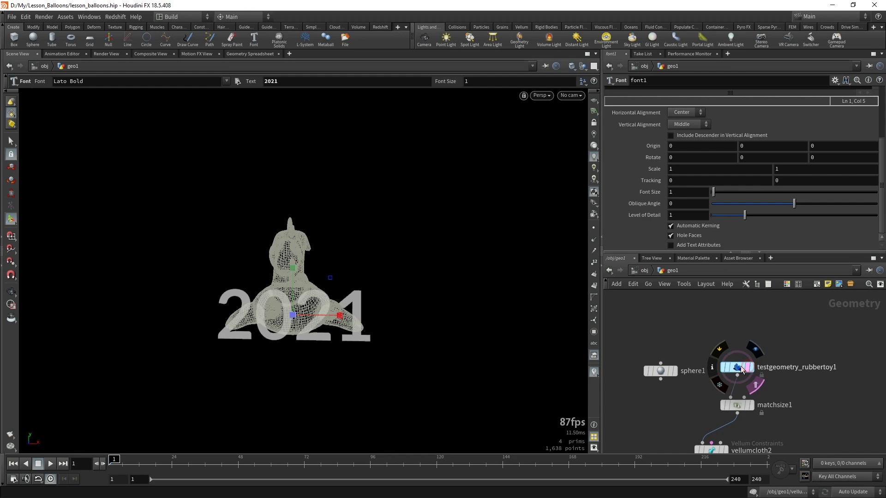
{"action": "left_click", "coordinate": [666, 371]}
{"action": "key", "text": "Return"}
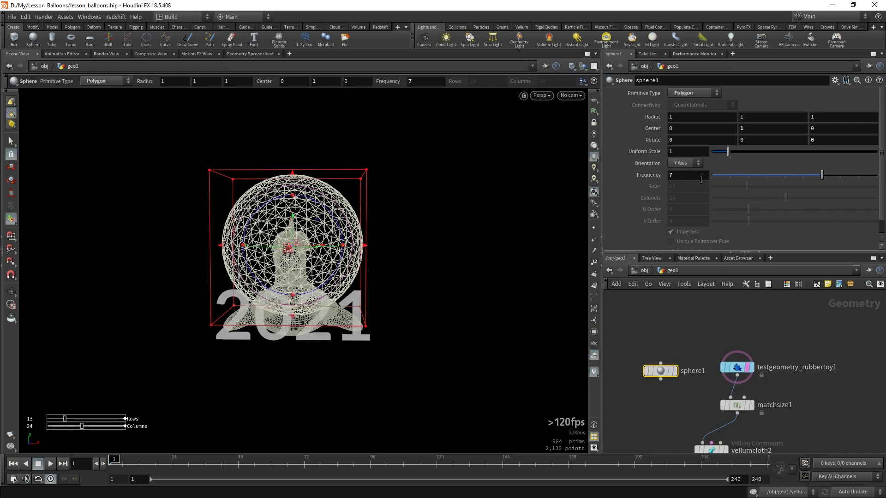
- Increase font1's Font Size to 1.4 and frame the 2021 text in the viewport
{"action": "scroll", "coordinate": [647, 336], "scroll_direction": "down", "scroll_amount": 2}
{"action": "middle_click_drag", "start_coordinate": [647, 337], "coordinate": [747, 337]}
{"action": "left_click", "coordinate": [691, 342]}
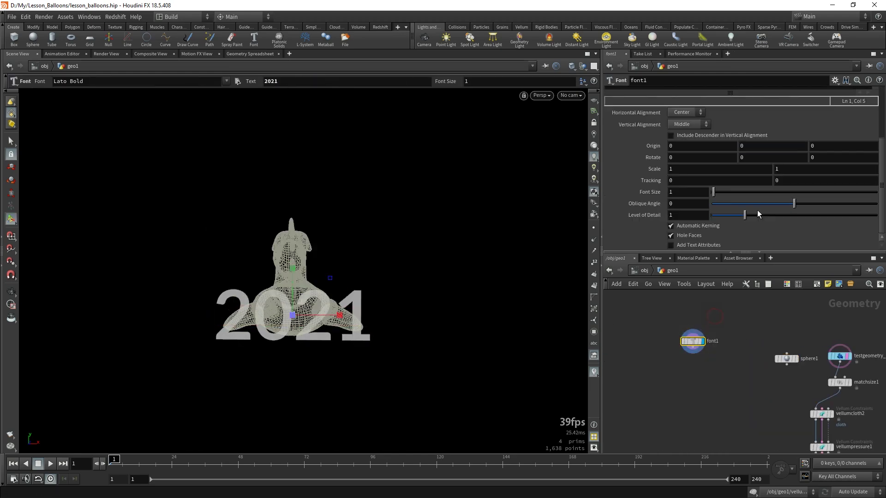
{"action": "left_click_drag", "start_coordinate": [715, 192], "coordinate": [713, 196]}
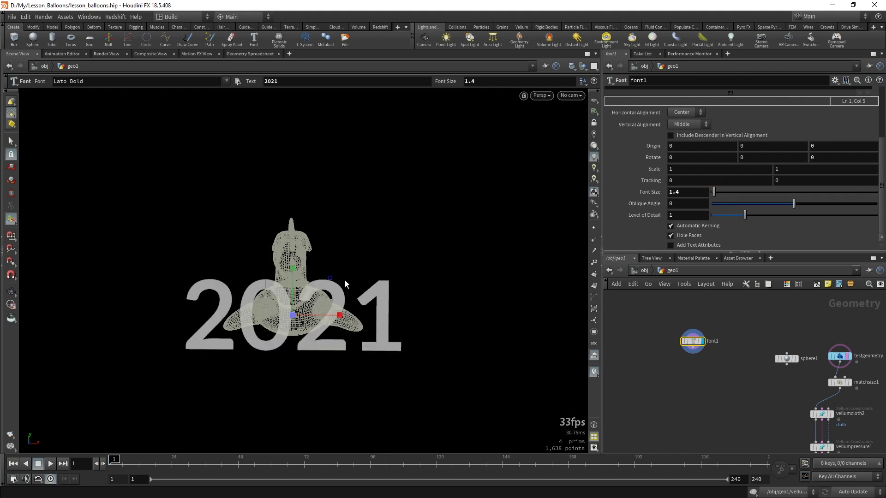
{"action": "left_click_drag", "start_coordinate": [406, 282], "coordinate": [416, 284], "text": "alt"}
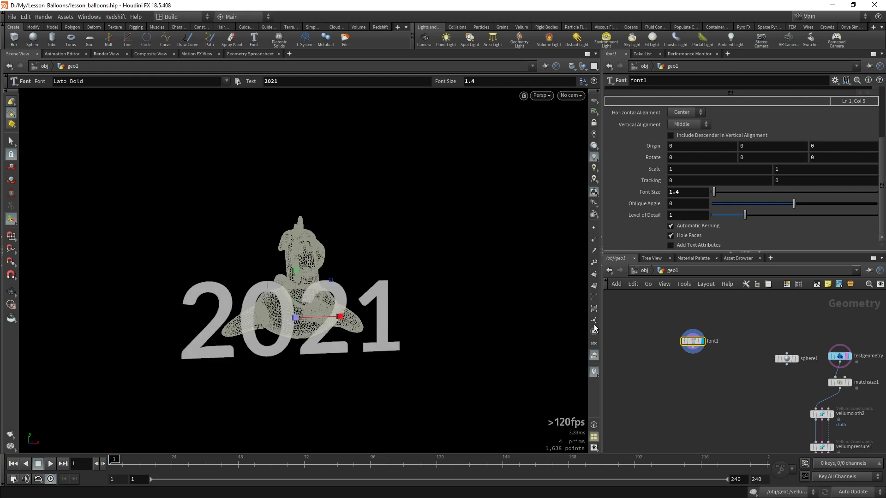
{"action": "key", "text": "Escape"}
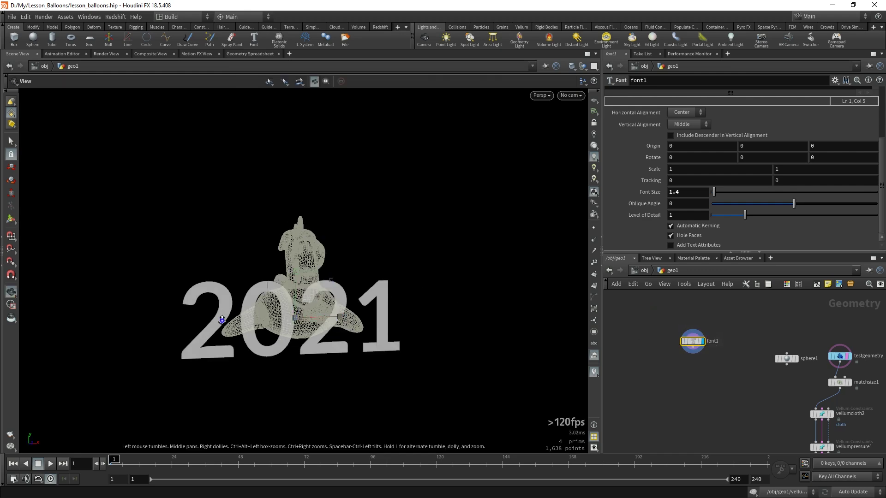
{"action": "right_click_drag", "start_coordinate": [222, 319], "coordinate": [535, 320]}
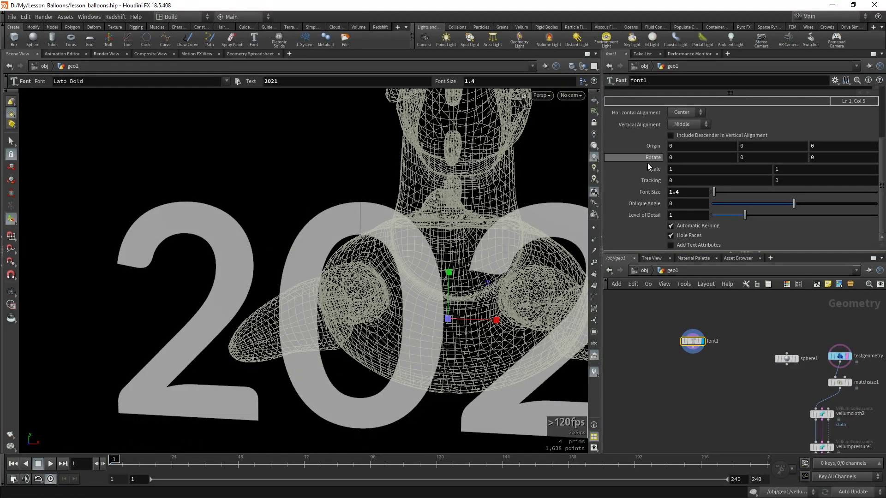
{"action": "scroll", "coordinate": [647, 162], "scroll_direction": "up", "scroll_amount": 4}
{"action": "scroll", "coordinate": [350, 296], "scroll_direction": "down", "scroll_amount": 5}
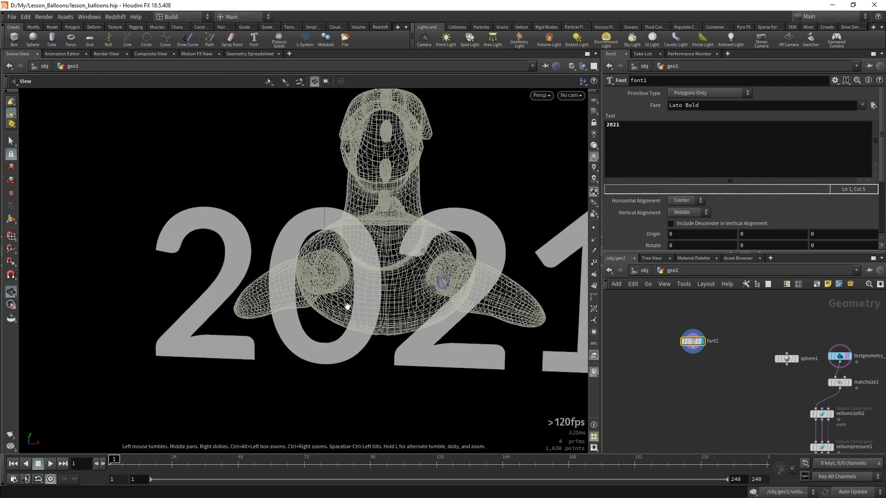
{"action": "left_click", "coordinate": [644, 358]}
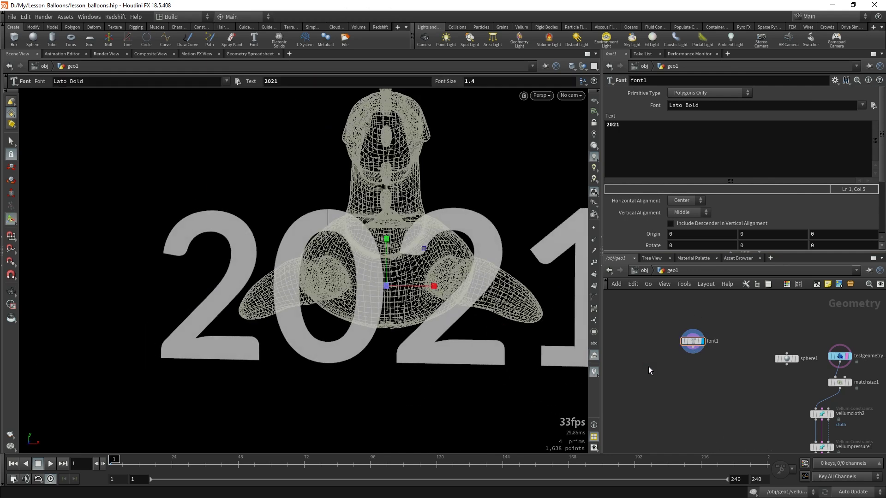
- Enable the SideFX Labs shelf, dismiss the Labs version dialog, and save lesson_balloons.hip
{"action": "left_click", "coordinate": [398, 30]}
{"action": "mouse_move", "coordinate": [415, 60]}
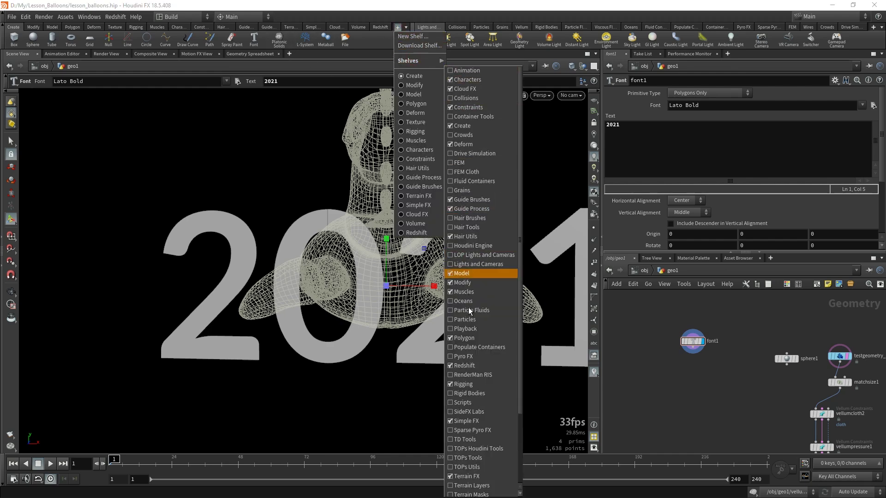
{"action": "scroll", "coordinate": [489, 444], "scroll_direction": "down", "scroll_amount": 3}
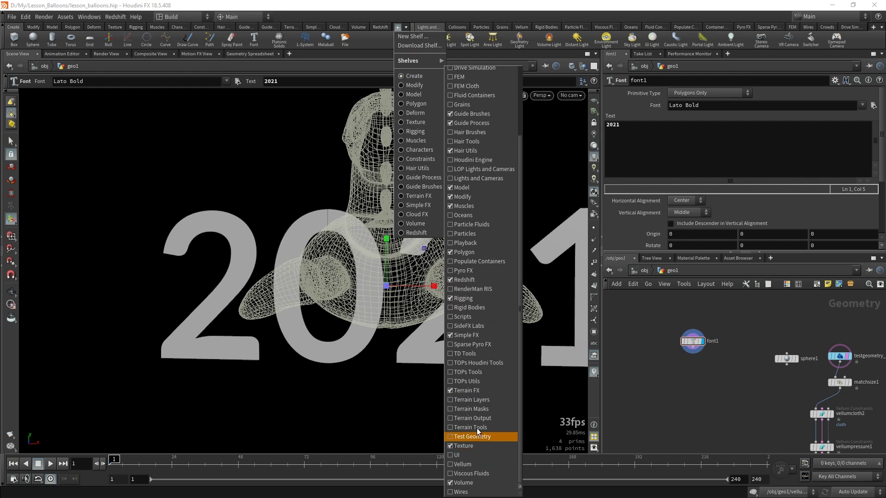
{"action": "left_click", "coordinate": [469, 326]}
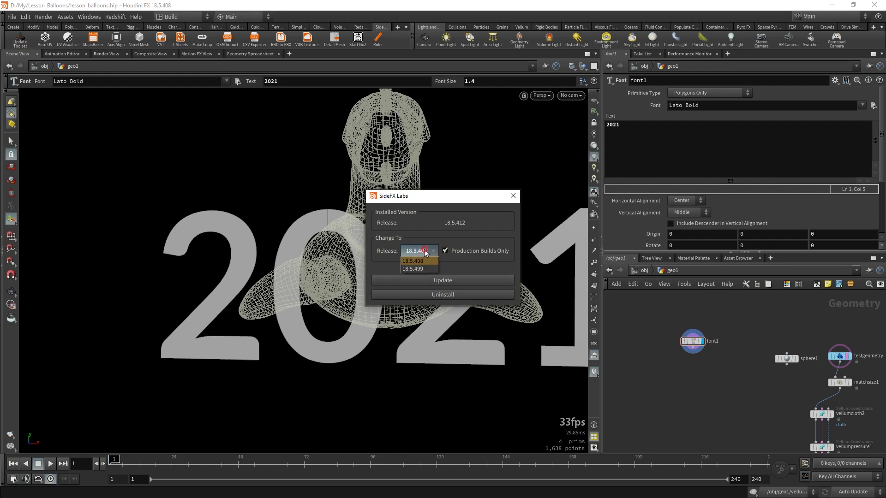
{"action": "left_click", "coordinate": [448, 228]}
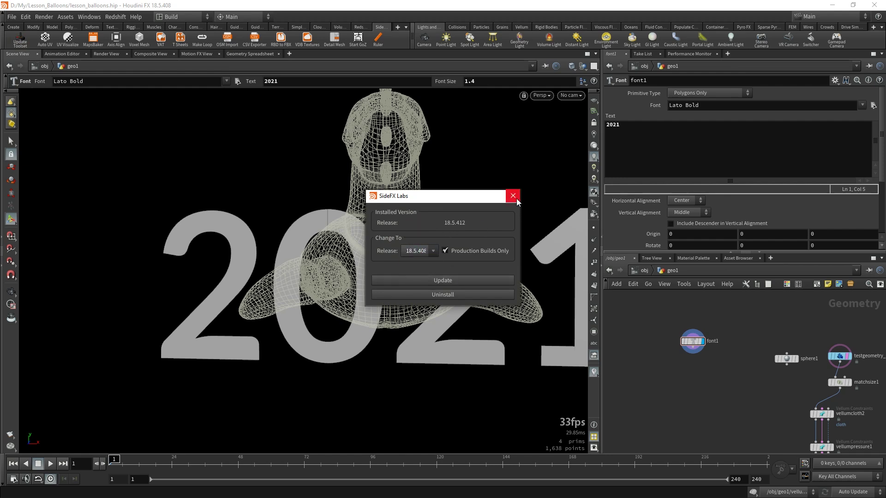
{"action": "left_click", "coordinate": [513, 196]}
{"action": "scroll", "coordinate": [682, 379], "scroll_direction": "up", "scroll_amount": 2}
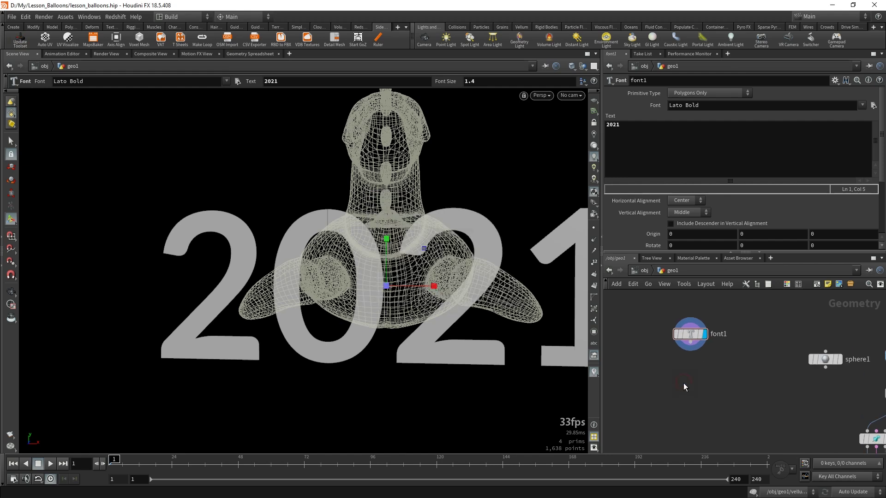
{"action": "key", "text": "ctrl+s"}
- Add a Labs Straight Skeleton 2D node below font1 and display its 2021 centre-line curves
{"action": "key", "text": "Tab"}
{"action": "type", "text": "straig"}
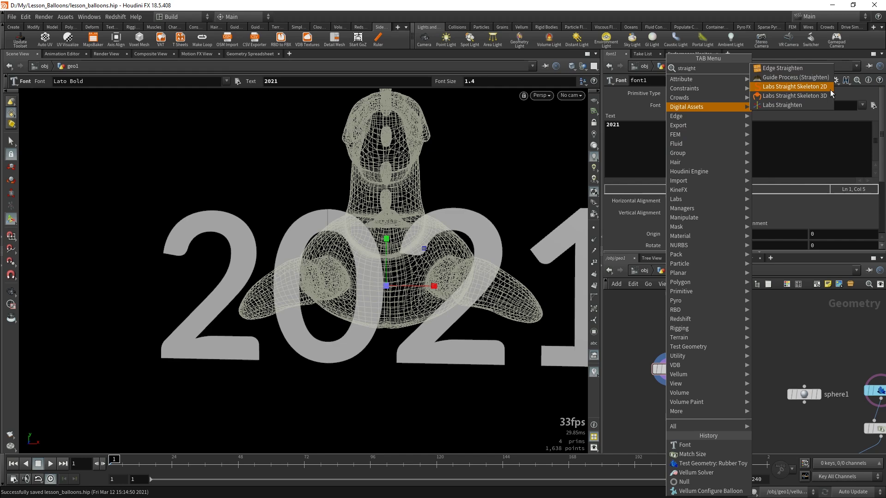
{"action": "left_click", "coordinate": [826, 87]}
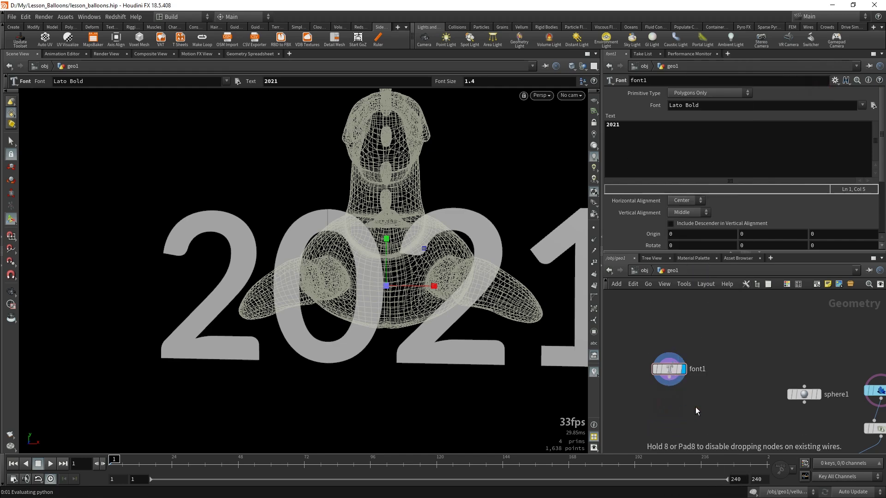
{"action": "left_click", "coordinate": [720, 369]}
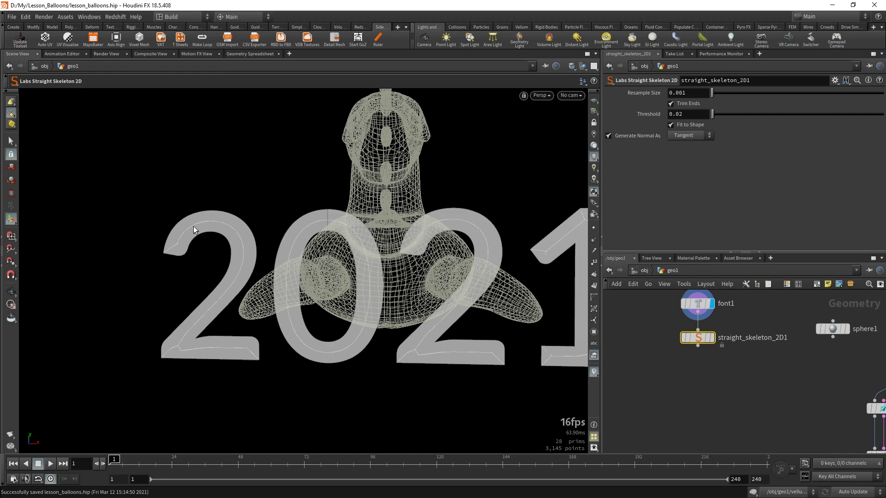
{"action": "left_click", "coordinate": [710, 337]}
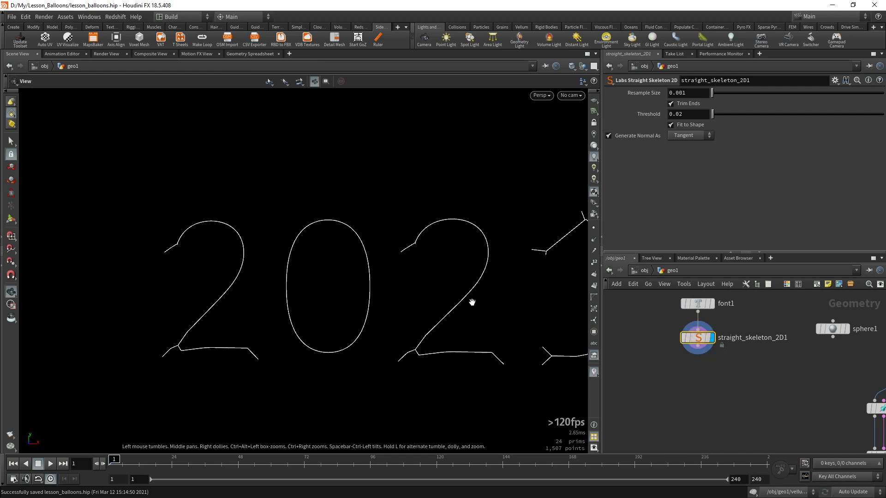
{"action": "mouse_move", "coordinate": [470, 303]}
{"action": "middle_mouse_down"}
{"action": "mouse_move", "coordinate": [355, 302]}
{"action": "mouse_move", "coordinate": [376, 300]}
{"action": "middle_mouse_up"}
{"action": "key", "text": "Return"}
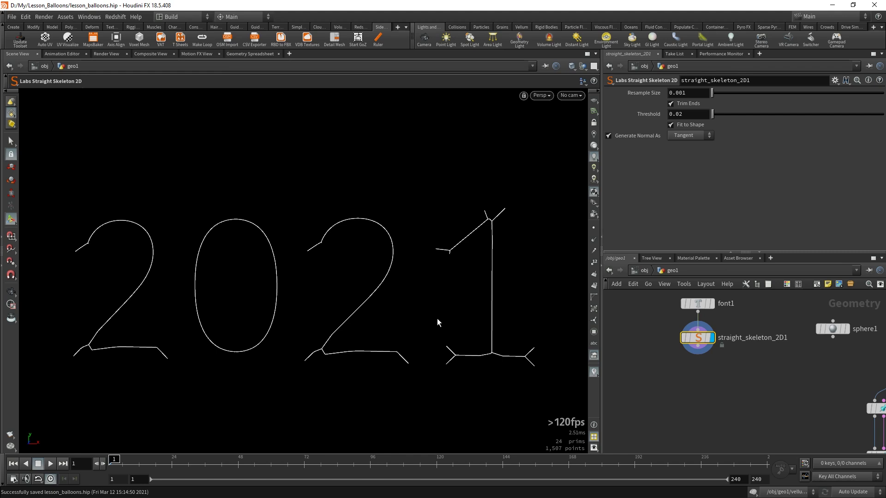
{"action": "left_click_drag", "start_coordinate": [243, 362], "coordinate": [335, 329], "text": "alt"}
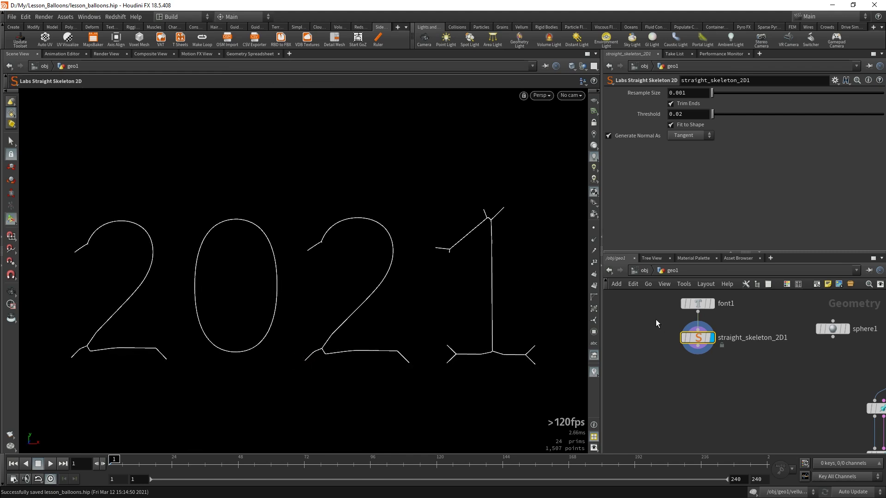
{"action": "left_click", "coordinate": [697, 303]}
- Change font1's font to Arial Black Regular, after trying Arial Bold
{"action": "left_click", "coordinate": [720, 93]}
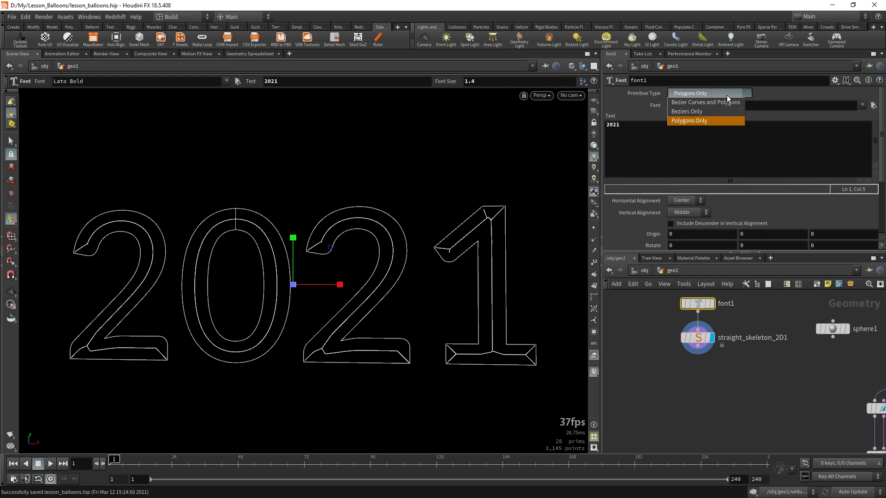
{"action": "left_click", "coordinate": [781, 94]}
{"action": "left_click", "coordinate": [862, 106]}
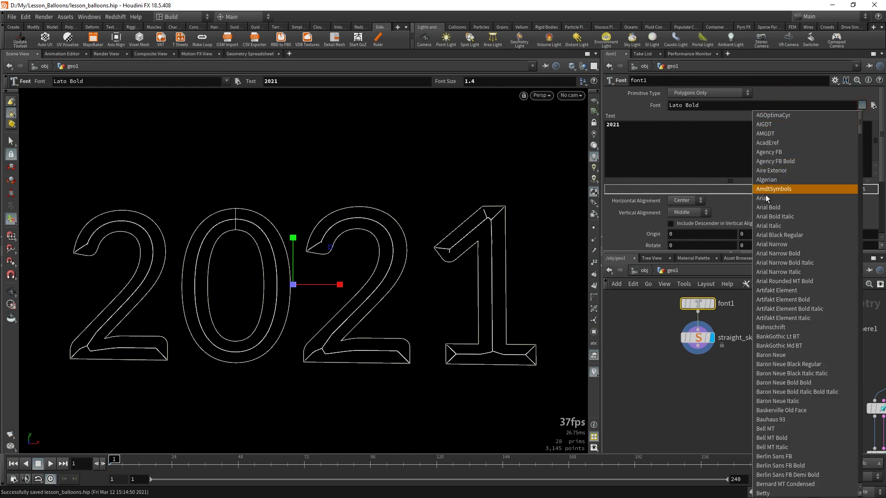
{"action": "left_click", "coordinate": [764, 207]}
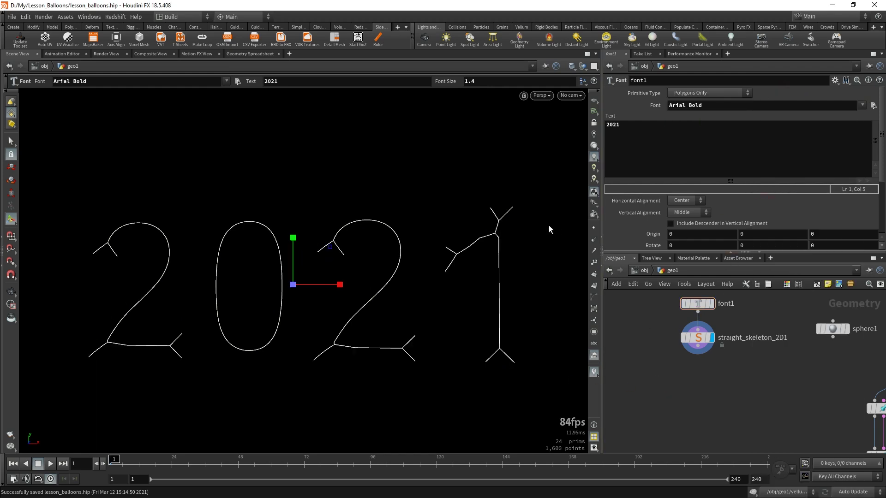
{"action": "left_click", "coordinate": [862, 105]}
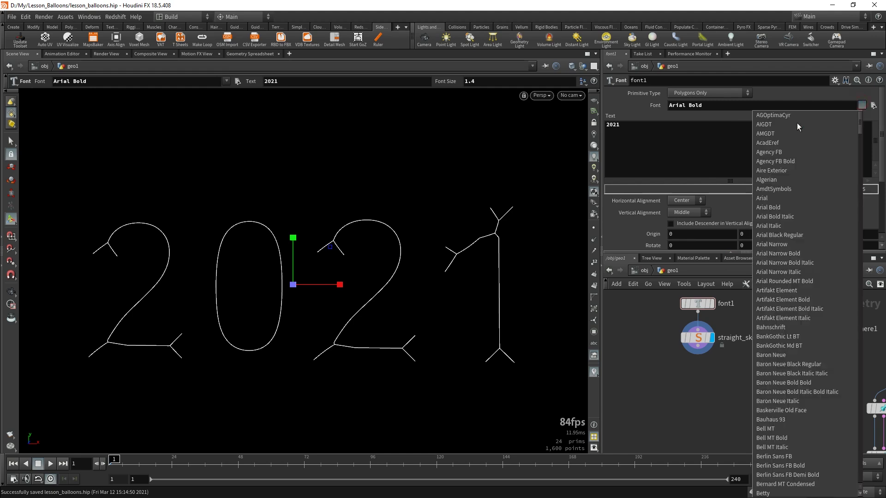
{"action": "left_click", "coordinate": [799, 234]}
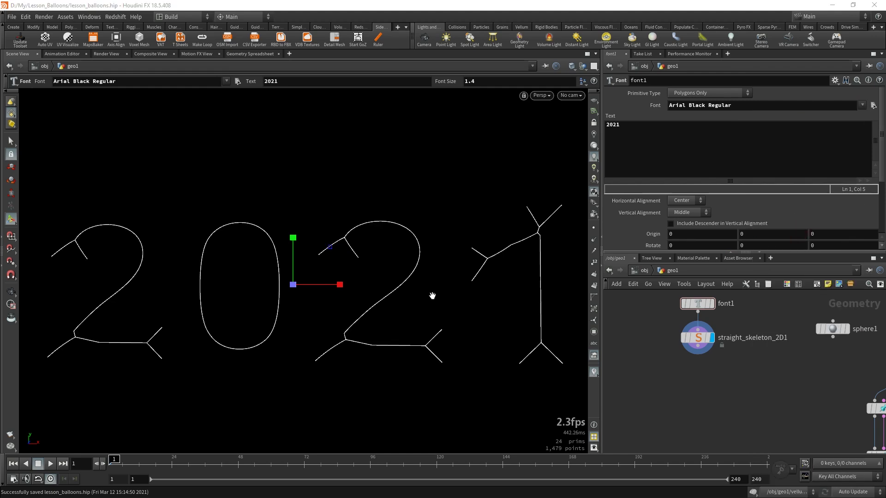
- Raise the skeleton Threshold to 0.079 to remove side branches and show point markers
{"action": "scroll", "coordinate": [432, 295], "scroll_direction": "down", "scroll_amount": 2}
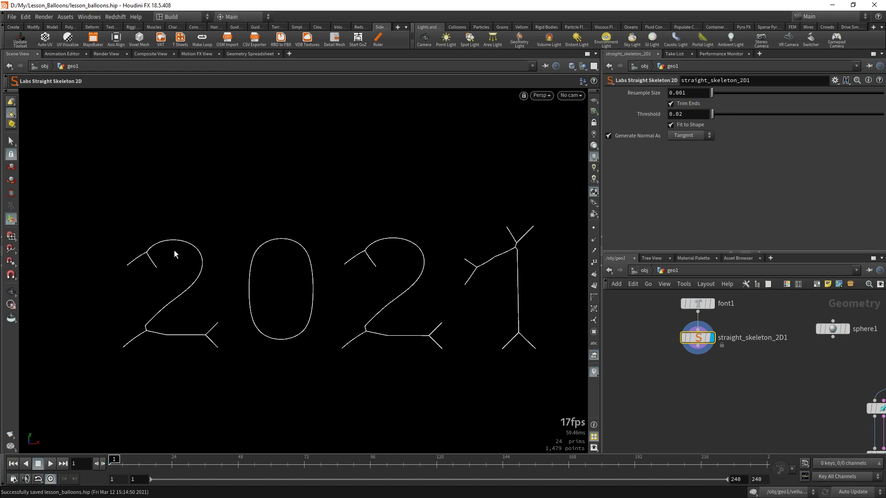
{"action": "middle_click_drag", "start_coordinate": [695, 116], "coordinate": [686, 158]}
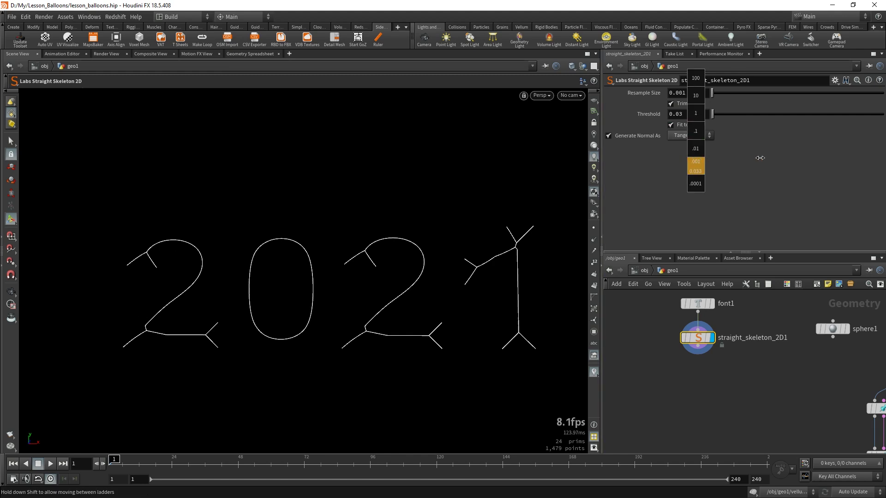
{"action": "middle_click_drag", "start_coordinate": [863, 155], "coordinate": [863, 155]}
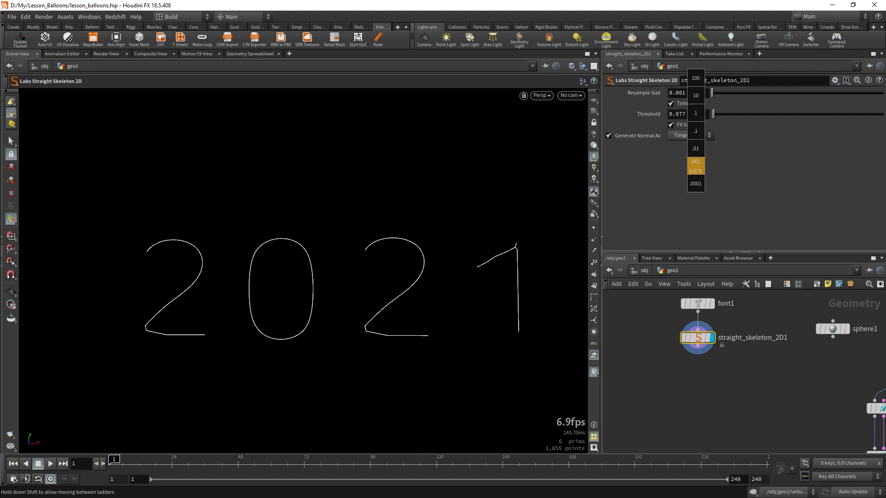
{"action": "middle_click_drag", "start_coordinate": [695, 161], "coordinate": [692, 164]}
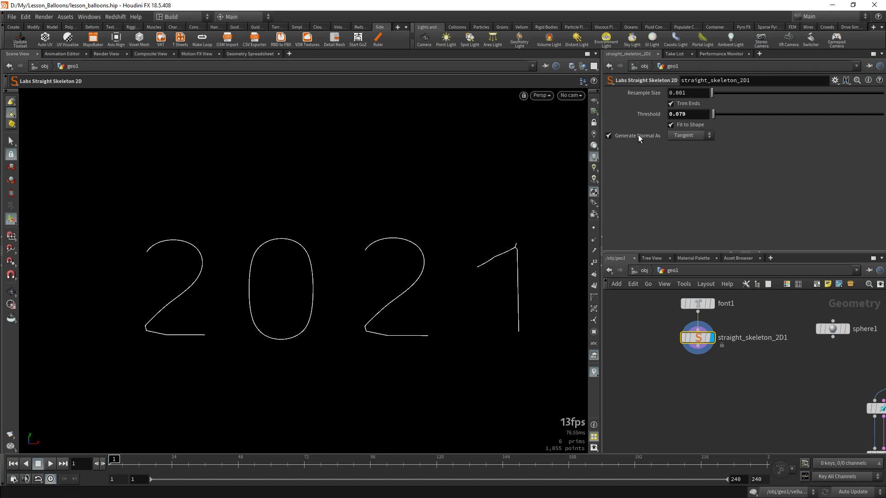
{"action": "scroll", "coordinate": [530, 247], "scroll_direction": "up", "scroll_amount": 3}
{"action": "scroll", "coordinate": [332, 286], "scroll_direction": "up", "scroll_amount": 3}
{"action": "key", "text": "Return"}
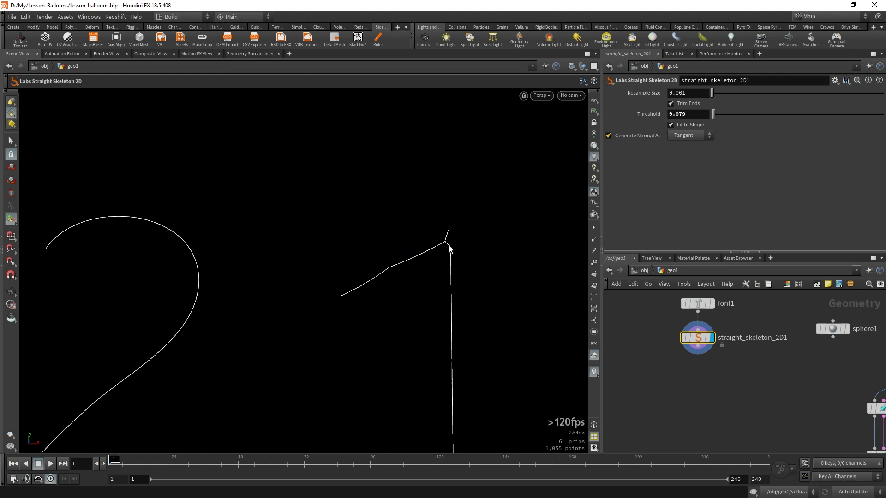
{"action": "key", "text": "w"}
{"action": "left_click", "coordinate": [594, 228]}
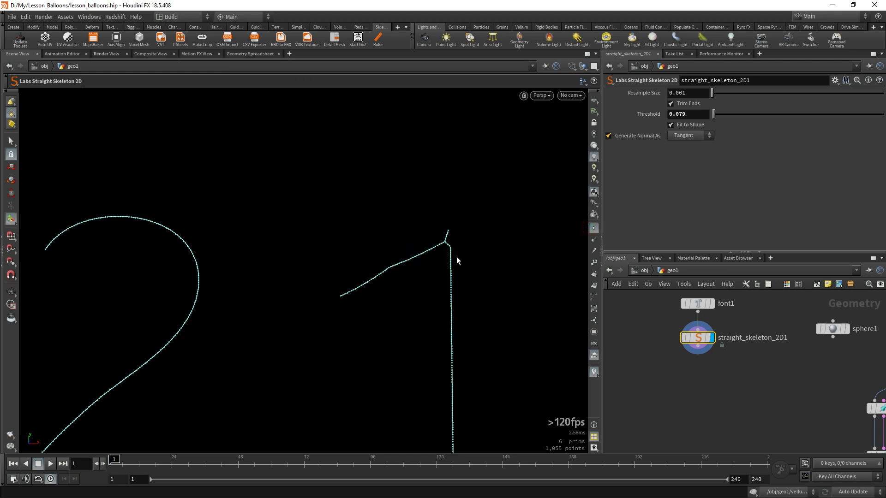
{"action": "scroll", "coordinate": [512, 179], "scroll_direction": "up", "scroll_amount": 5}
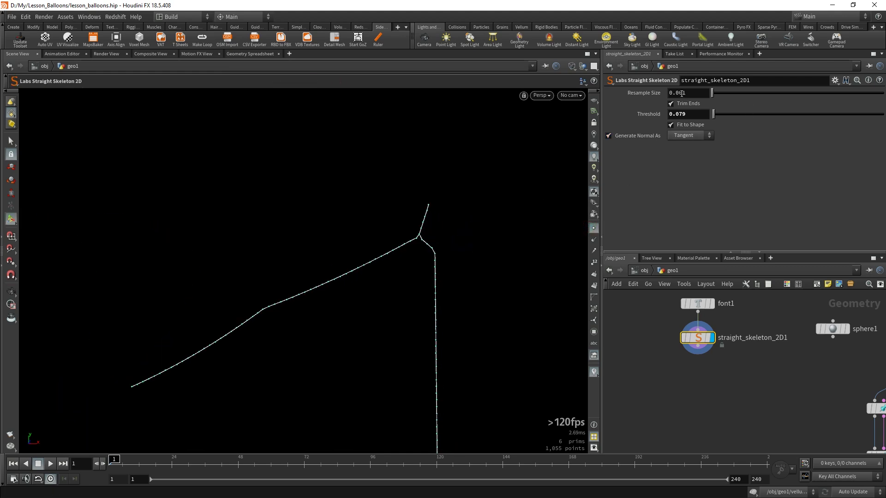
- Set the skeleton's Resample Size to 0.01 and reframe the 2021 curves
{"action": "left_click_drag", "start_coordinate": [679, 93], "coordinate": [686, 93]}
{"action": "type", "text": "1"}
{"action": "key", "text": "Return"}
{"action": "key", "text": "Escape"}
{"action": "scroll", "coordinate": [435, 293], "scroll_direction": "down", "scroll_amount": 5}
{"action": "mouse_move", "coordinate": [380, 358]}
{"action": "middle_mouse_down"}
{"action": "mouse_move", "coordinate": [447, 316]}
{"action": "mouse_move", "coordinate": [475, 262]}
{"action": "middle_mouse_up"}
{"action": "scroll", "coordinate": [475, 263], "scroll_direction": "up", "scroll_amount": 5}
{"action": "scroll", "coordinate": [395, 310], "scroll_direction": "down", "scroll_amount": 5}
{"action": "middle_click_drag", "start_coordinate": [395, 310], "coordinate": [462, 292]}
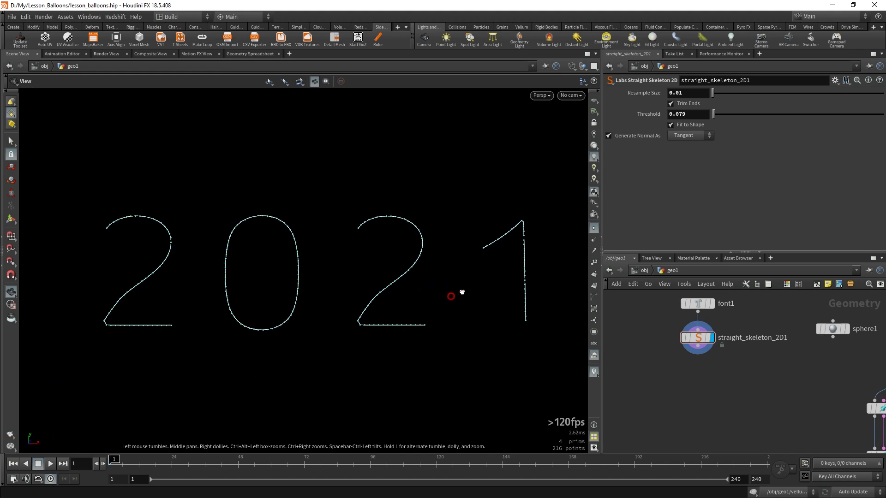
- Try a Fuse node below the skeleton with Snap Distance 0.01 then 0.04, then delete it
{"action": "key", "text": "Tab"}
{"action": "type", "text": "fu"}
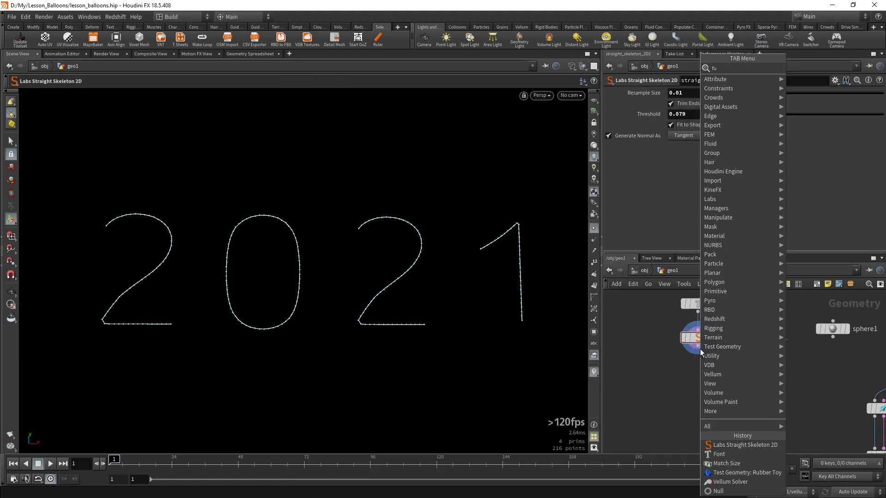
{"action": "key", "text": "Return"}
{"action": "left_click", "coordinate": [695, 374]}
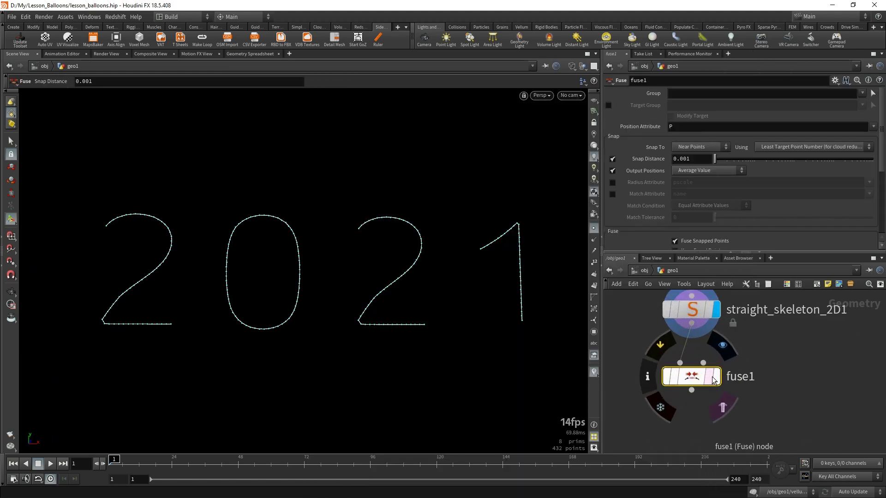
{"action": "left_click", "coordinate": [713, 379]}
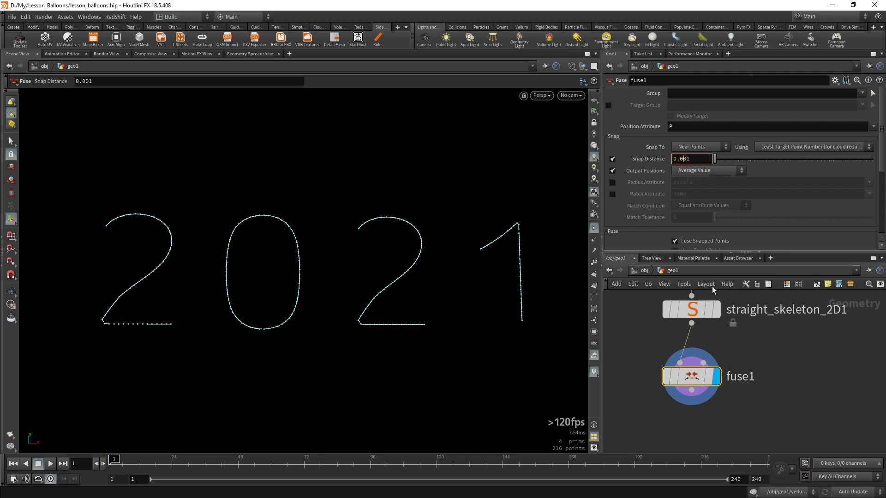
{"action": "key", "text": "BackSpace"}
{"action": "key", "text": "Return"}
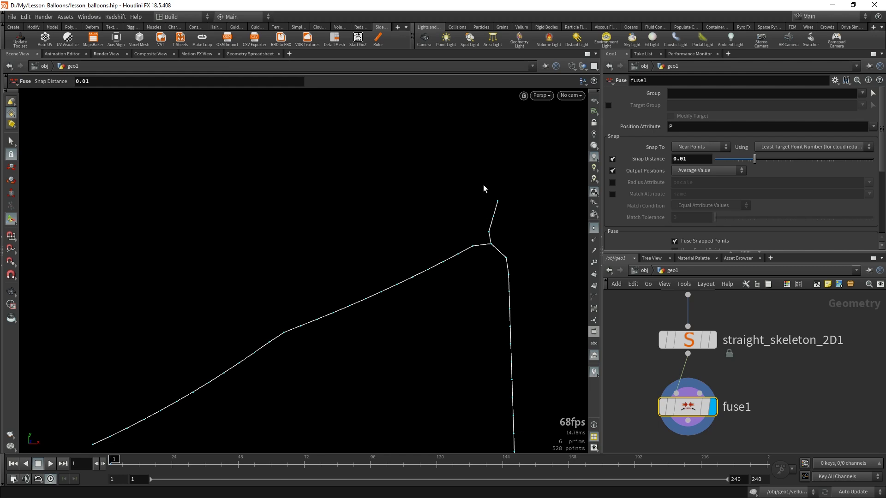
{"action": "double_click", "coordinate": [681, 157]}
{"action": "type", "text": "0.04"}
{"action": "key", "text": "Return"}
{"action": "key", "text": "Delete"}
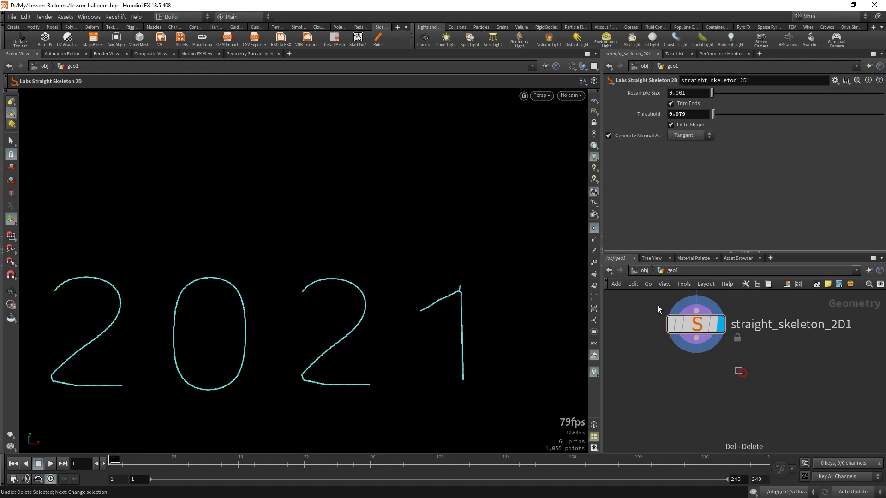
- Restore Resample Size 0.01 and add a Wireframe node below the skeleton
{"action": "key", "text": "BackSpace"}
{"action": "key", "text": "Return"}
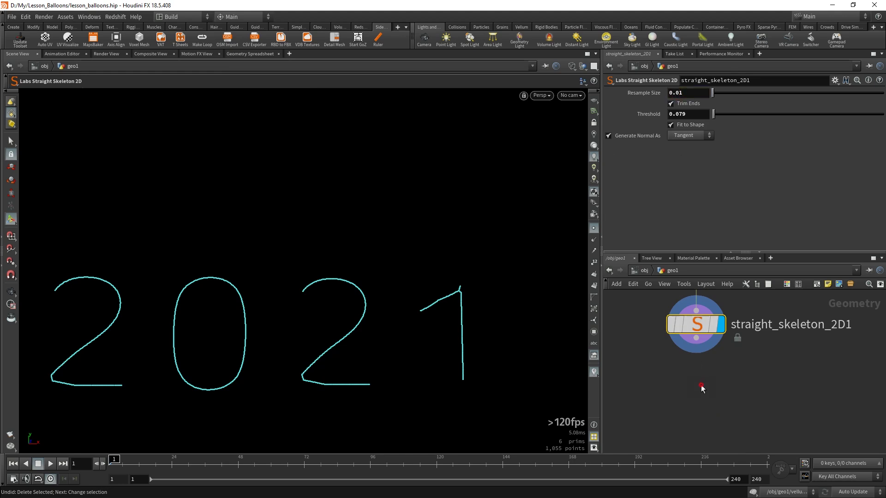
{"action": "key", "text": "Escape"}
{"action": "scroll", "coordinate": [387, 342], "scroll_direction": "down", "scroll_amount": 2}
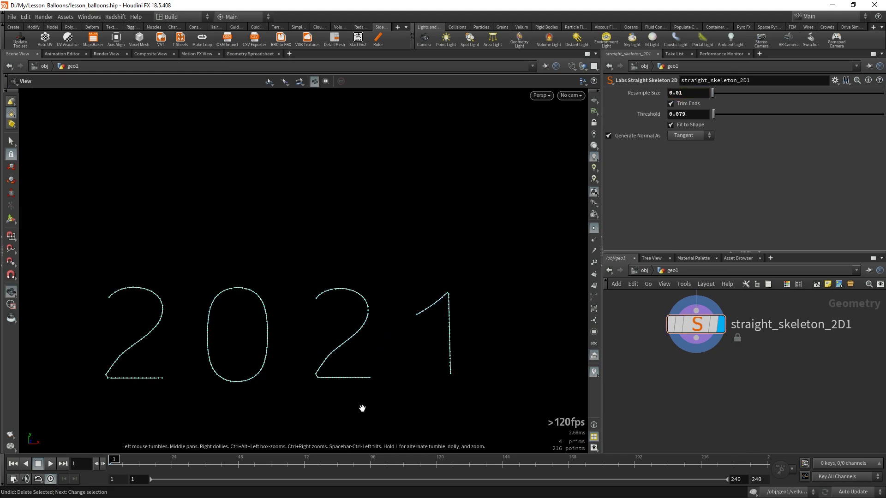
{"action": "key", "text": "Return"}
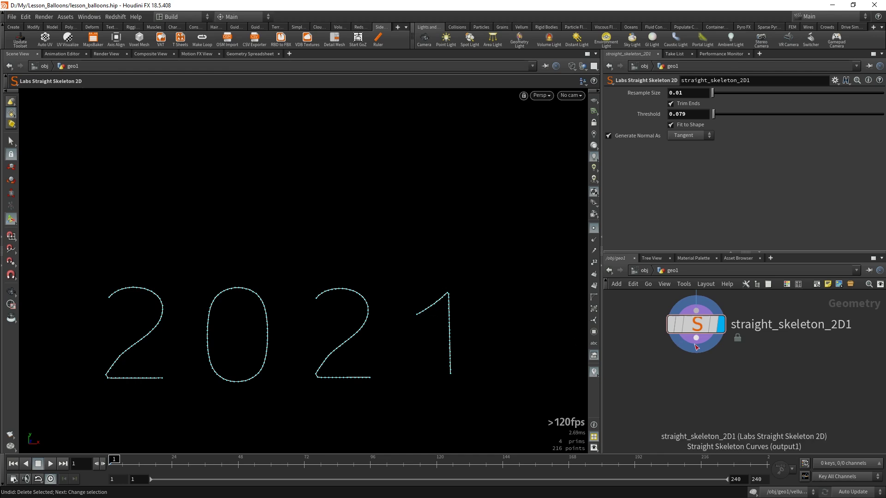
{"action": "key", "text": "Tab"}
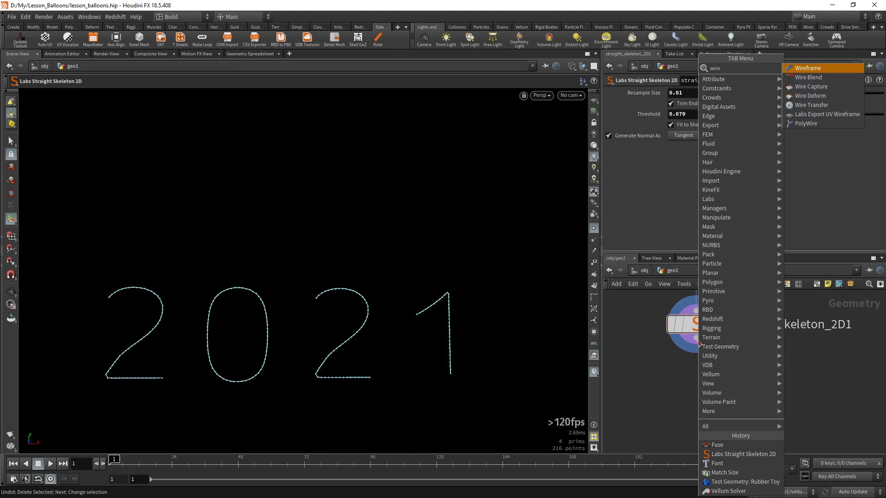
{"action": "key", "text": "Return"}
- Turn on Round Corners for wire1 after comparing the tube ends with it off
{"action": "left_click", "coordinate": [699, 384]}
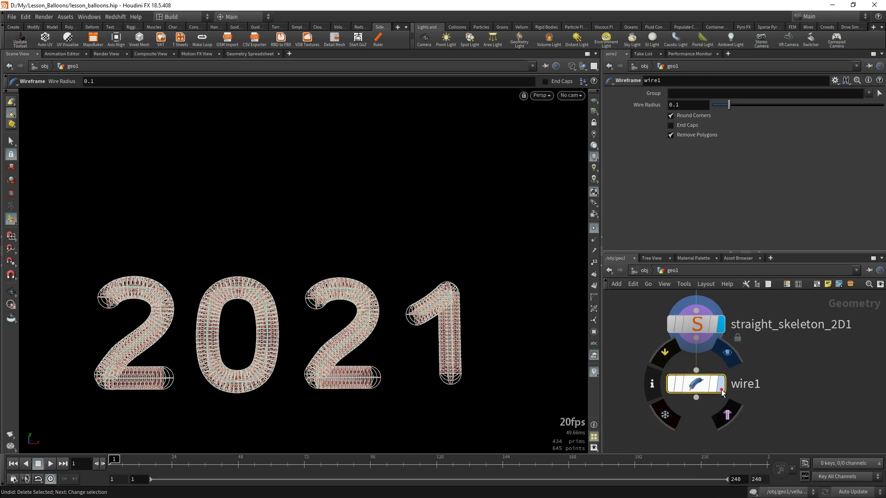
{"action": "key", "text": "w"}
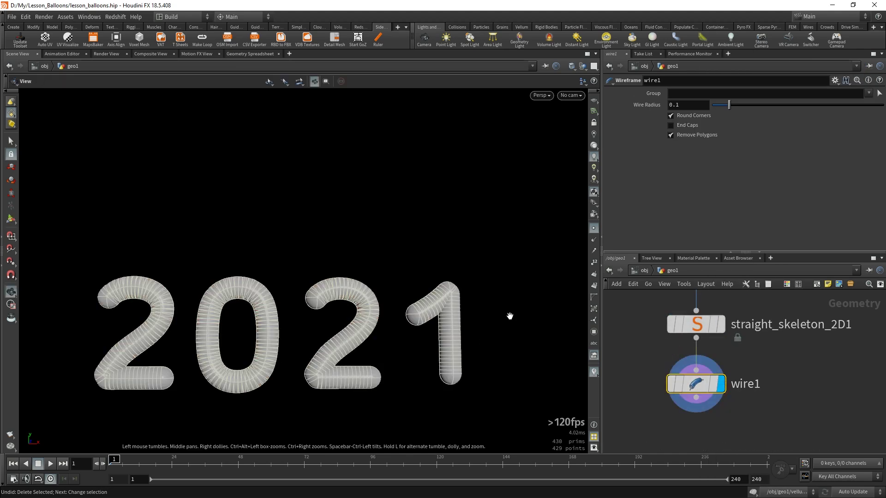
{"action": "scroll", "coordinate": [452, 317], "scroll_direction": "up", "scroll_amount": 5}
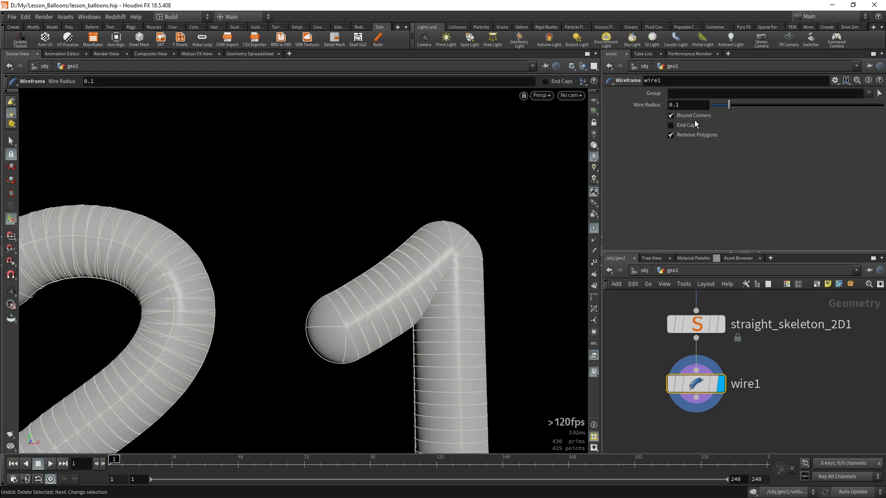
{"action": "left_click", "coordinate": [692, 116]}
{"action": "left_click_drag", "start_coordinate": [463, 288], "coordinate": [438, 237], "text": "alt"}
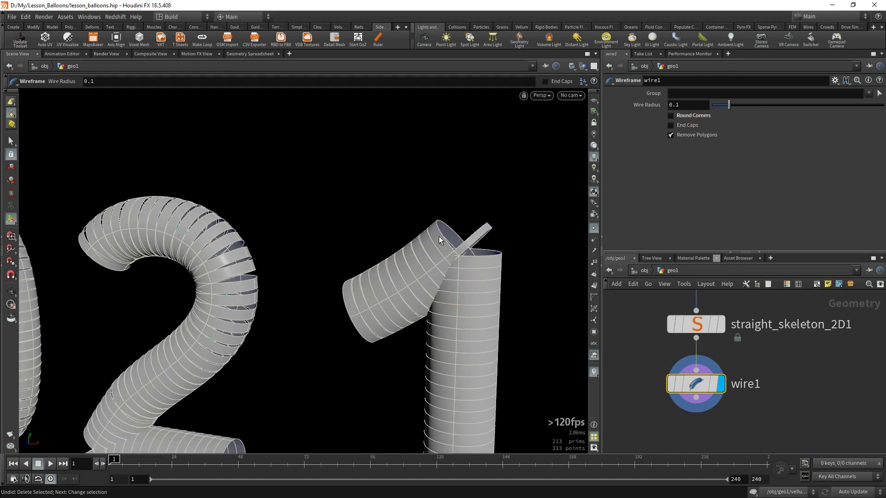
{"action": "left_click_drag", "start_coordinate": [483, 268], "coordinate": [466, 238], "text": "alt"}
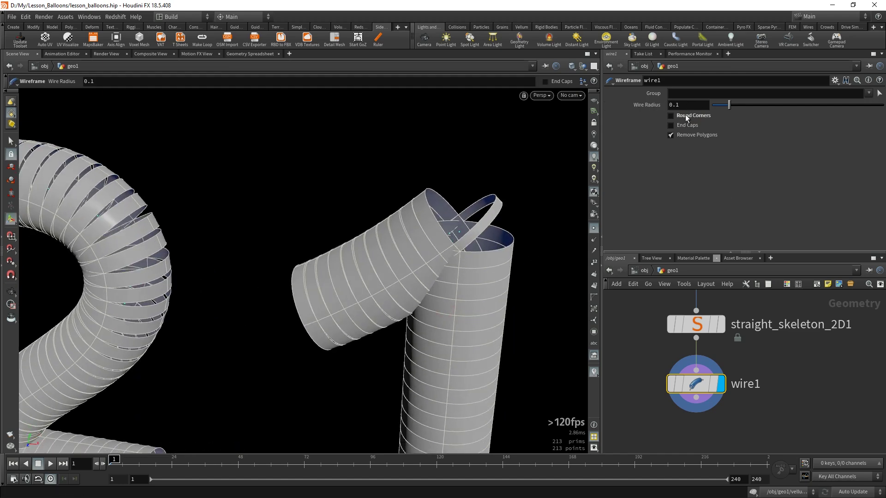
{"action": "left_click", "coordinate": [670, 115]}
- Inspect the rounded tubes on all four 2021 digits, then make room below wire1
{"action": "key", "text": "Escape"}
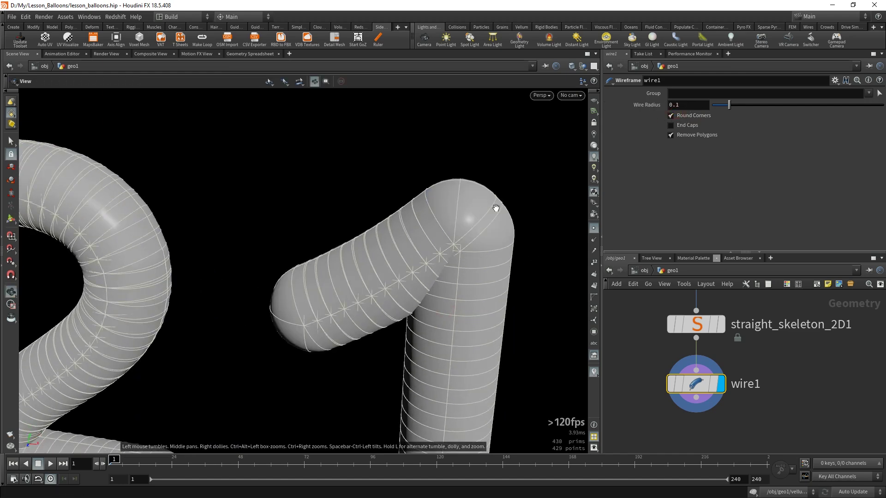
{"action": "scroll", "coordinate": [437, 339], "scroll_direction": "down", "scroll_amount": 3}
{"action": "left_click_drag", "start_coordinate": [432, 343], "coordinate": [453, 195]}
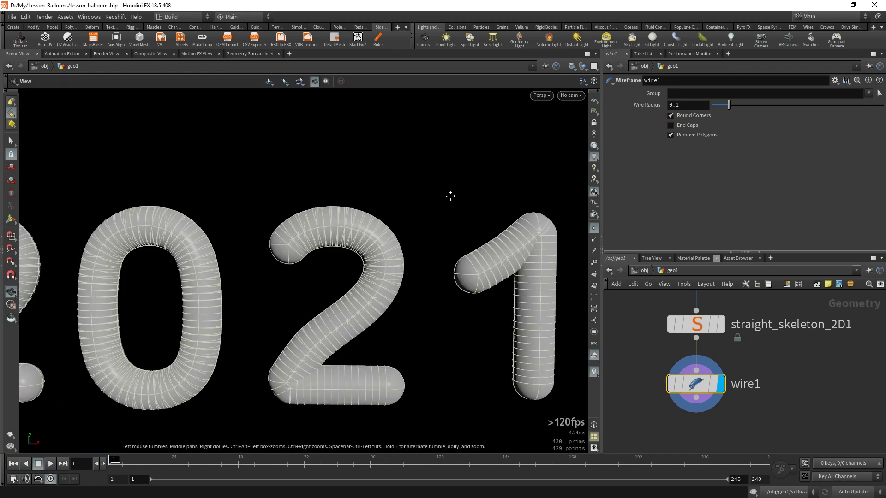
{"action": "mouse_move", "coordinate": [453, 196]}
{"action": "middle_mouse_down"}
{"action": "mouse_move", "coordinate": [387, 263]}
{"action": "mouse_move", "coordinate": [217, 224]}
{"action": "mouse_move", "coordinate": [277, 316]}
{"action": "middle_mouse_up"}
{"action": "scroll", "coordinate": [219, 251], "scroll_direction": "up", "scroll_amount": 3}
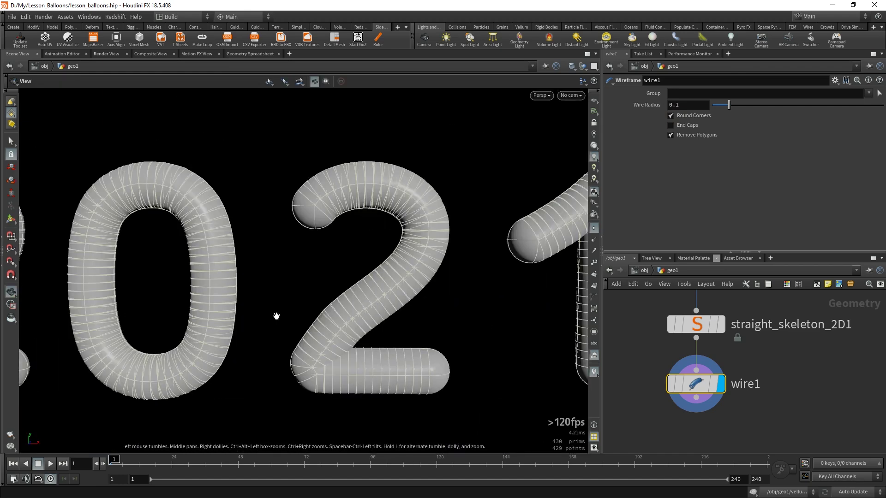
{"action": "key", "text": "Return"}
{"action": "scroll", "coordinate": [472, 292], "scroll_direction": "down", "scroll_amount": 3}
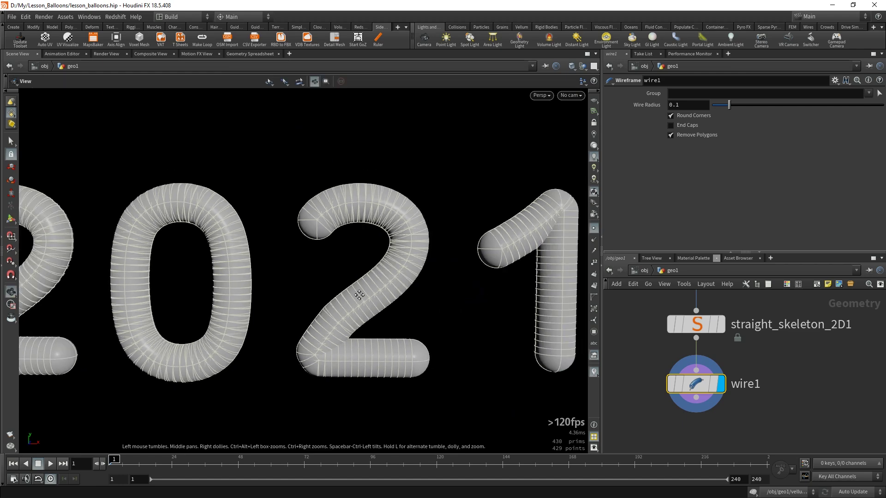
{"action": "scroll", "coordinate": [480, 286], "scroll_direction": "up", "scroll_amount": 1}
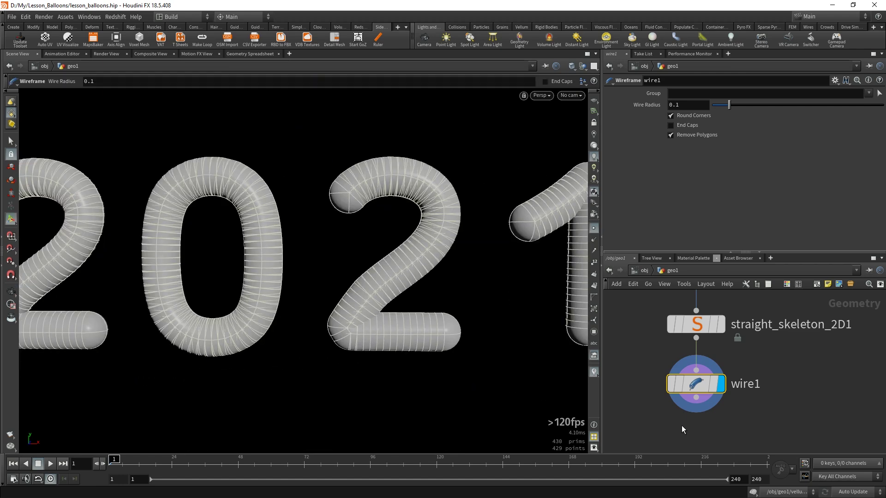
{"action": "middle_click_drag", "start_coordinate": [681, 429], "coordinate": [699, 365]}
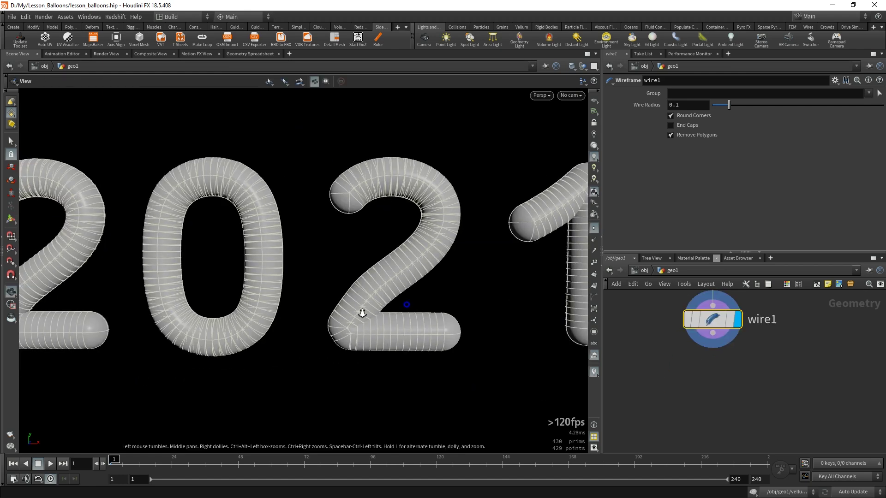
{"action": "scroll", "coordinate": [362, 311], "scroll_direction": "down", "scroll_amount": 2}
{"action": "key", "text": "Tab"}
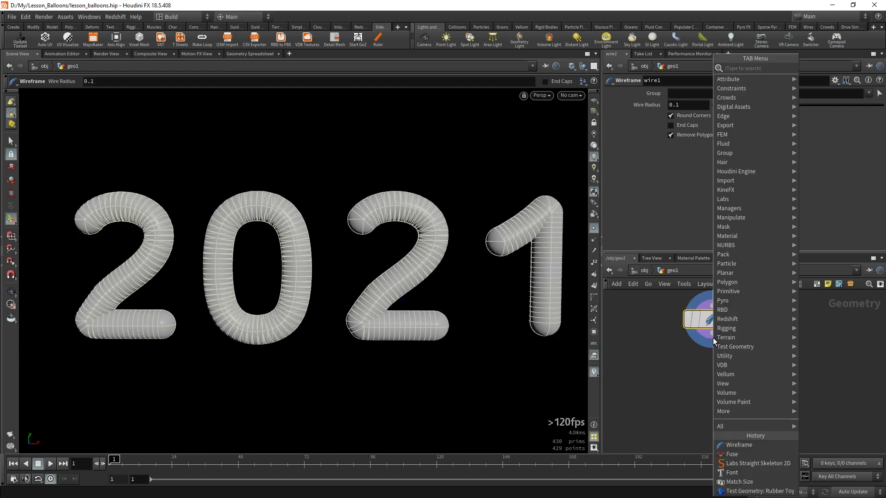
- Add a Labs Voxel Mesh node below wire1, display it, and inspect the voxelized 2021
{"action": "type", "text": "mesh"}
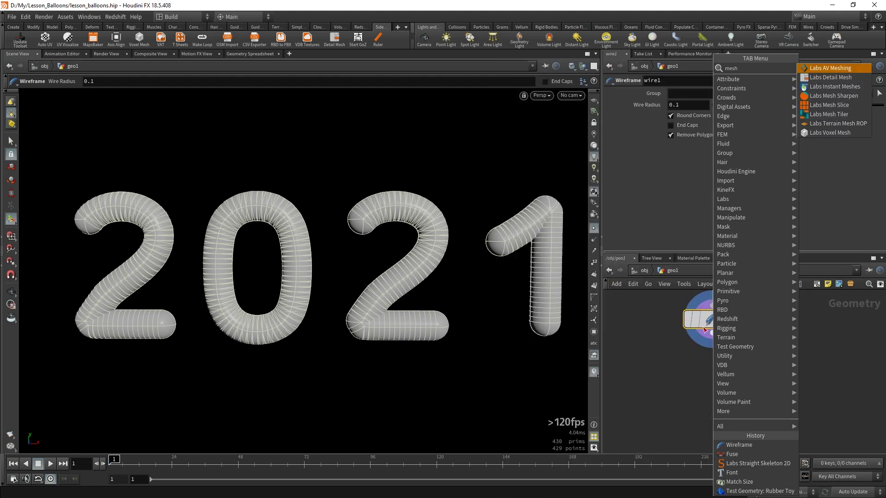
{"action": "left_click", "coordinate": [825, 136]}
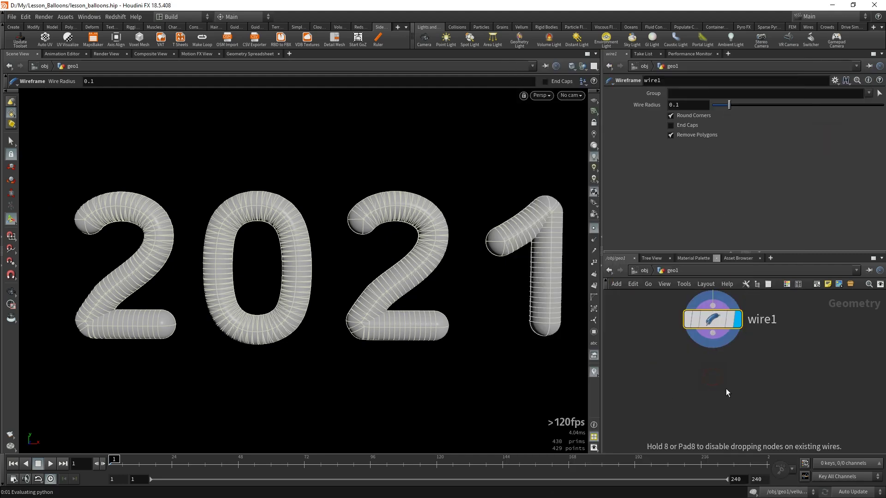
{"action": "left_click", "coordinate": [716, 387]}
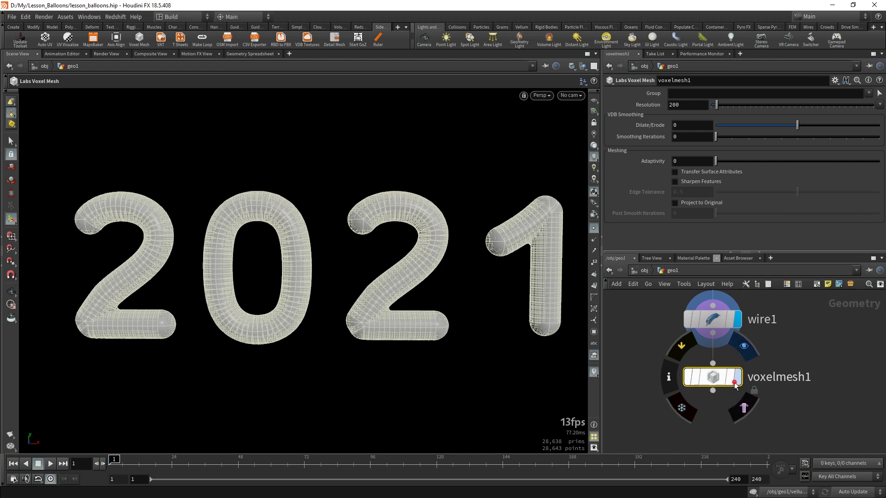
{"action": "left_click", "coordinate": [711, 379]}
{"action": "key", "text": "Escape"}
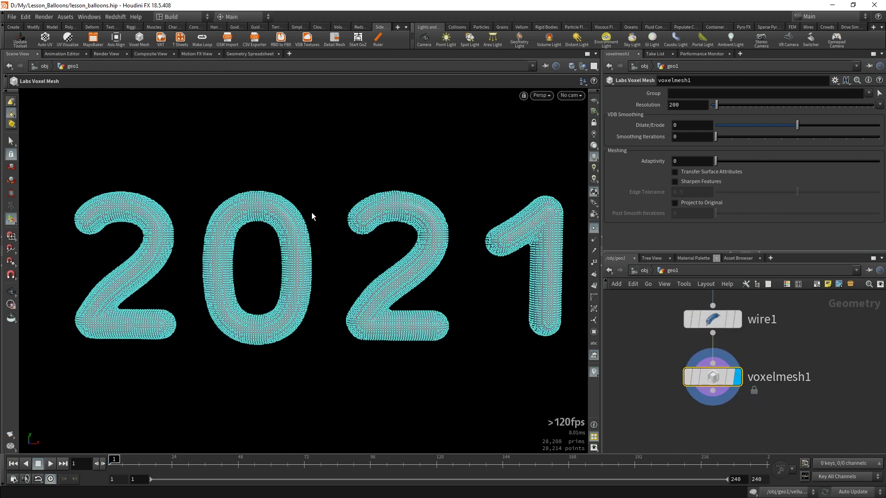
{"action": "left_click_drag", "start_coordinate": [288, 244], "coordinate": [298, 246]}
{"action": "scroll", "coordinate": [356, 214], "scroll_direction": "up", "scroll_amount": 5}
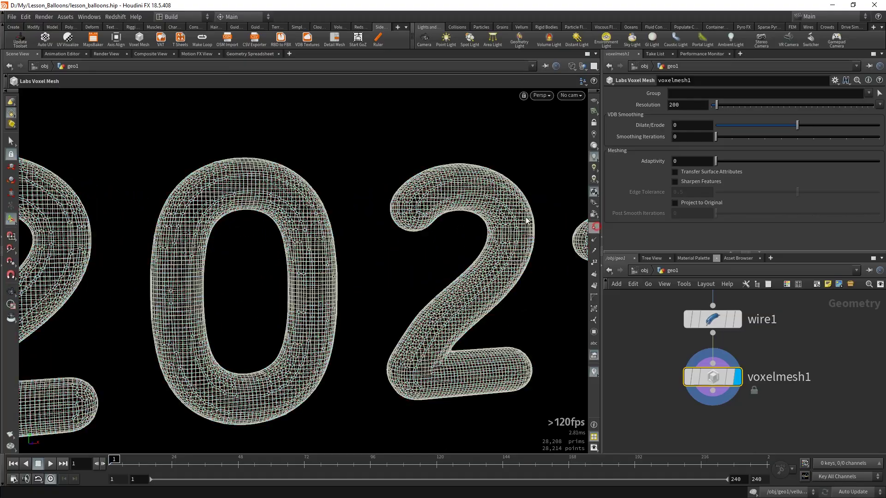
{"action": "scroll", "coordinate": [424, 182], "scroll_direction": "down", "scroll_amount": 5}
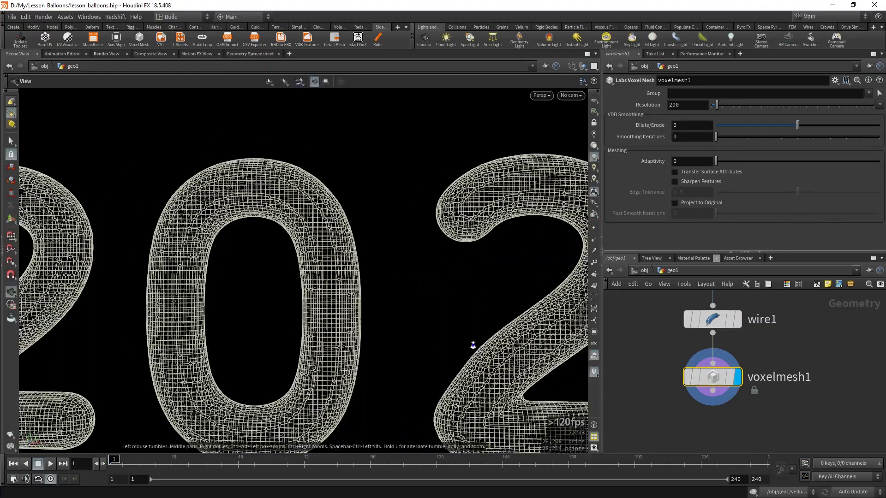
{"action": "middle_click_drag", "start_coordinate": [473, 346], "coordinate": [496, 193]}
{"action": "scroll", "coordinate": [496, 193], "scroll_direction": "up", "scroll_amount": 5}
{"action": "scroll", "coordinate": [488, 294], "scroll_direction": "down", "scroll_amount": 4}
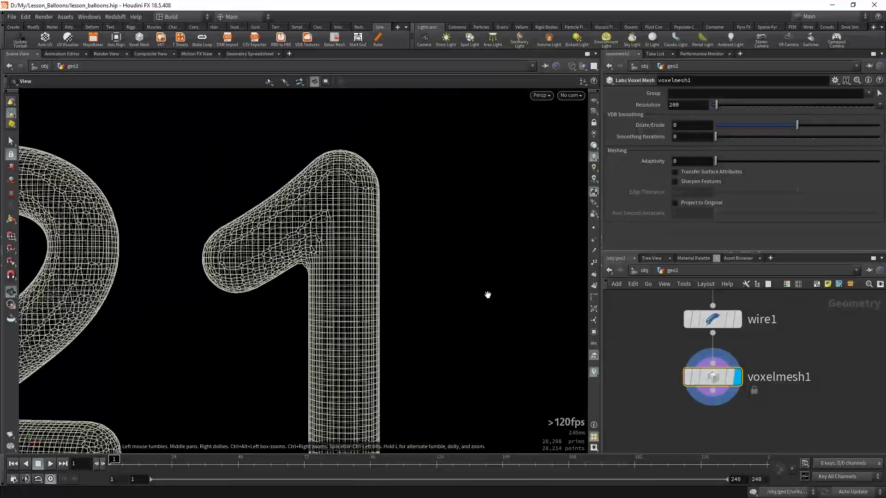
{"action": "key", "text": "Return"}
- Add remesh1 below voxelmesh1 with a Target Size of 0.05
{"action": "key", "text": "Tab"}
{"action": "type", "text": "remesh"}
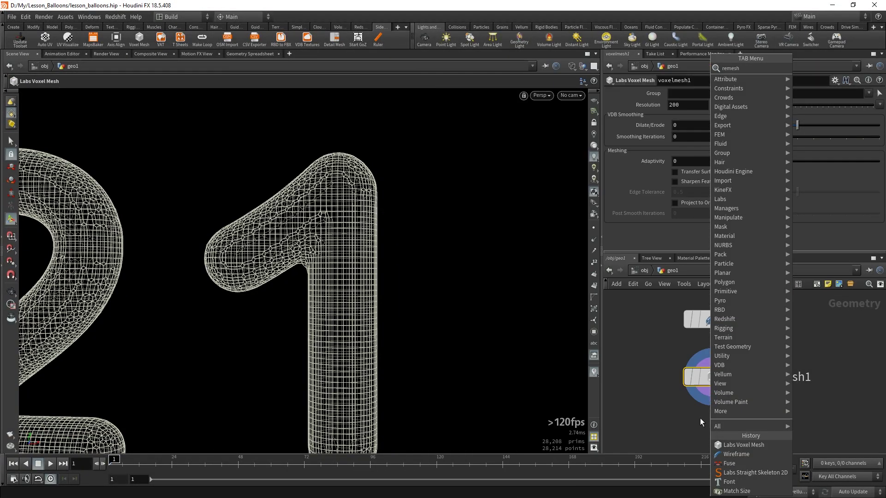
{"action": "key", "text": "Return"}
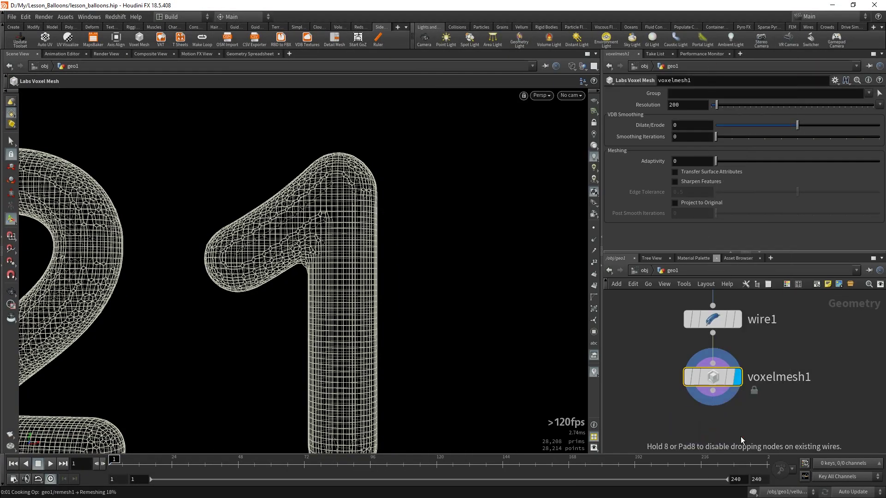
{"action": "left_click", "coordinate": [740, 437]}
{"action": "middle_click_drag", "start_coordinate": [758, 421], "coordinate": [795, 336]}
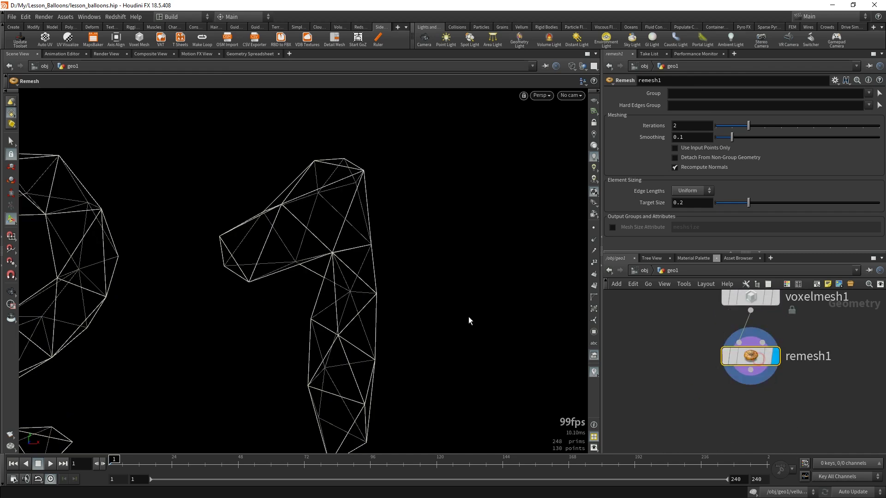
{"action": "key", "text": "h"}
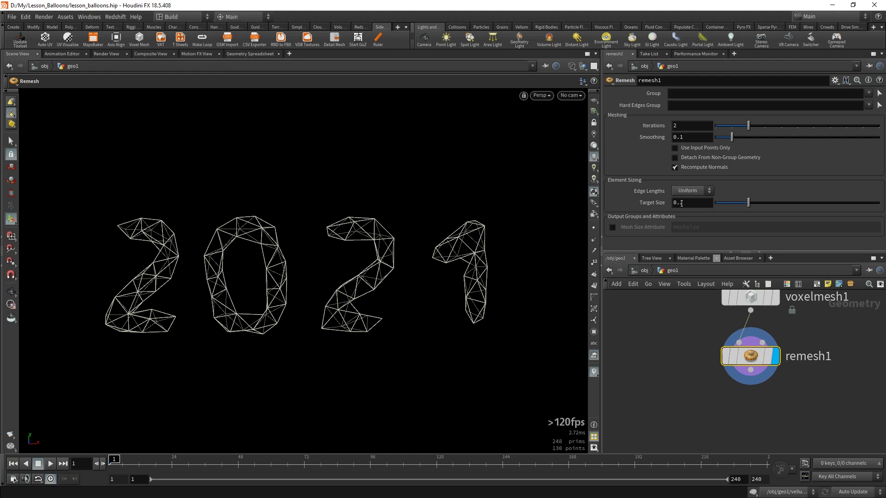
{"action": "left_click", "coordinate": [675, 206]}
{"action": "type", "text": "05"}
{"action": "key", "text": "Return"}
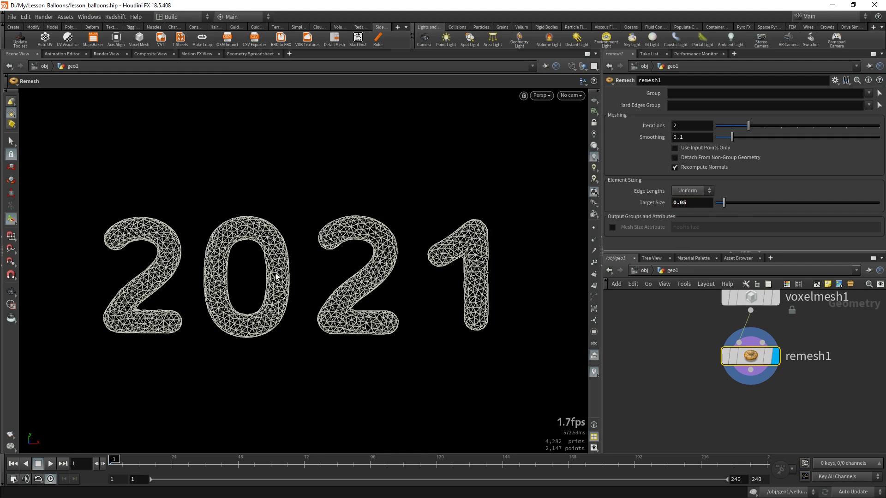
{"action": "scroll", "coordinate": [276, 277], "scroll_direction": "down", "scroll_amount": 3}
- Wire remesh1 into matchsize1 and delete the sphere1 and rubber toy nodes
{"action": "scroll", "coordinate": [821, 386], "scroll_direction": "down", "scroll_amount": 5}
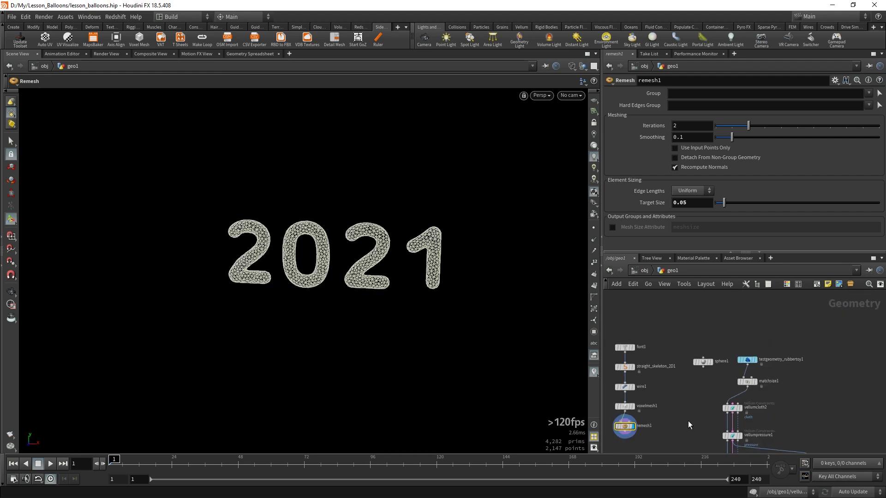
{"action": "mouse_move", "coordinate": [676, 410]}
{"action": "left_mouse_down"}
{"action": "mouse_move", "coordinate": [752, 334]}
{"action": "mouse_move", "coordinate": [779, 322]}
{"action": "left_mouse_up"}
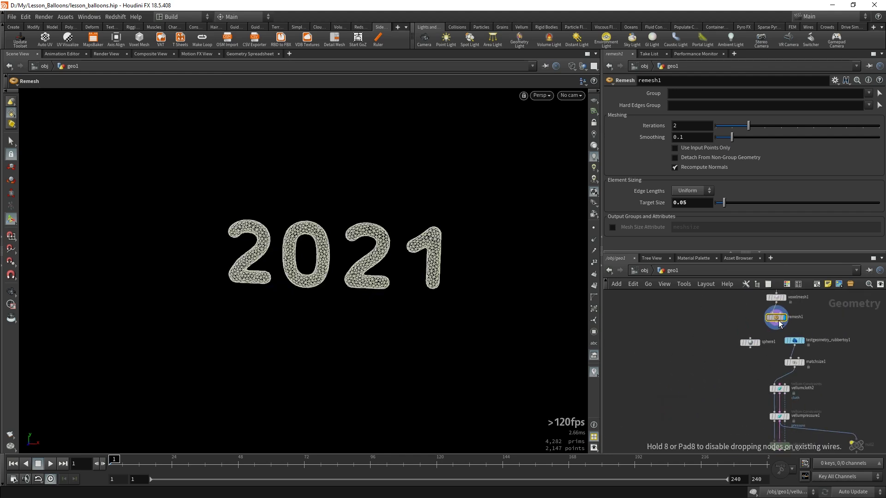
{"action": "scroll", "coordinate": [780, 322], "scroll_direction": "up", "scroll_amount": 2}
{"action": "scroll", "coordinate": [741, 403], "scroll_direction": "up", "scroll_amount": 2}
{"action": "left_click_drag", "start_coordinate": [743, 391], "coordinate": [718, 392]}
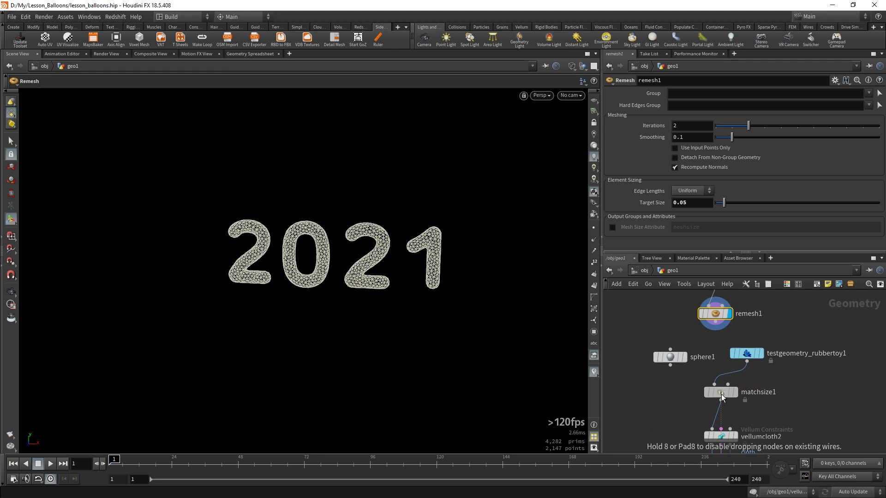
{"action": "left_click_drag", "start_coordinate": [718, 325], "coordinate": [714, 384]}
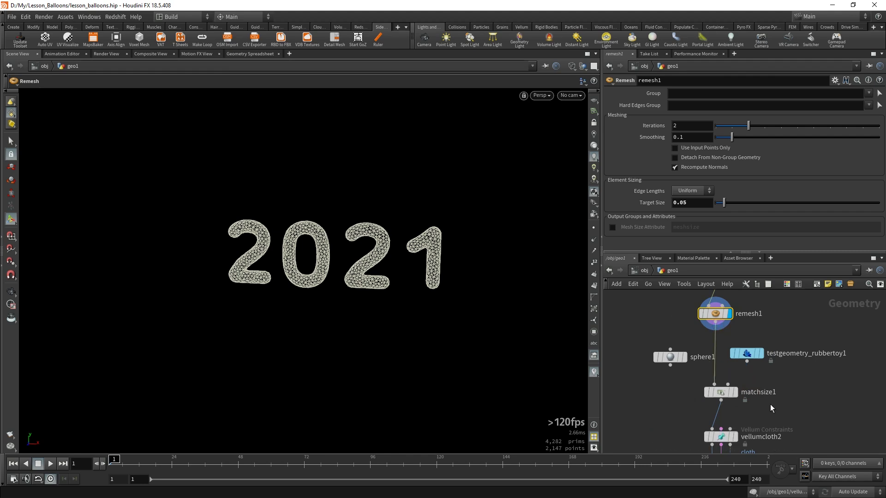
{"action": "left_click_drag", "start_coordinate": [774, 369], "coordinate": [645, 343]}
{"action": "key", "text": "Delete"}
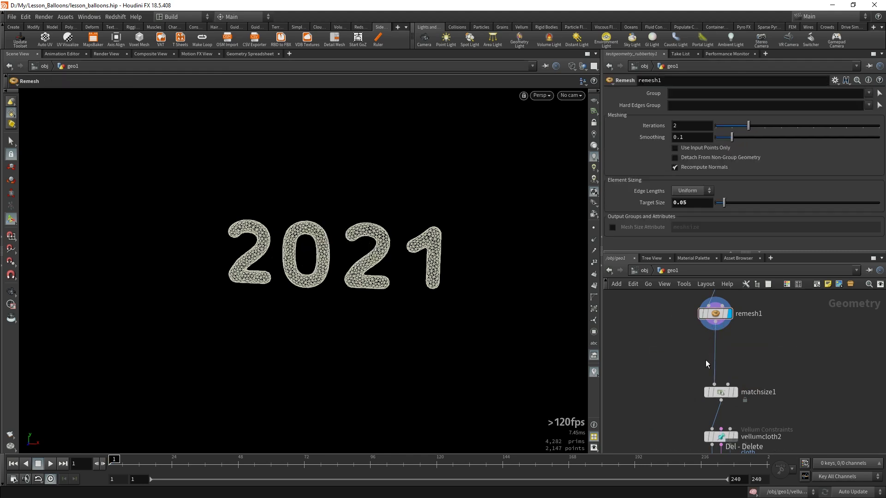
- Display vellumsolver2, play the 2021 balloon simulation, then rewind to frame 1
{"action": "scroll", "coordinate": [655, 411], "scroll_direction": "down", "scroll_amount": 3}
{"action": "middle_click_drag", "start_coordinate": [655, 411], "coordinate": [652, 320]}
{"action": "scroll", "coordinate": [693, 405], "scroll_direction": "up", "scroll_amount": 4}
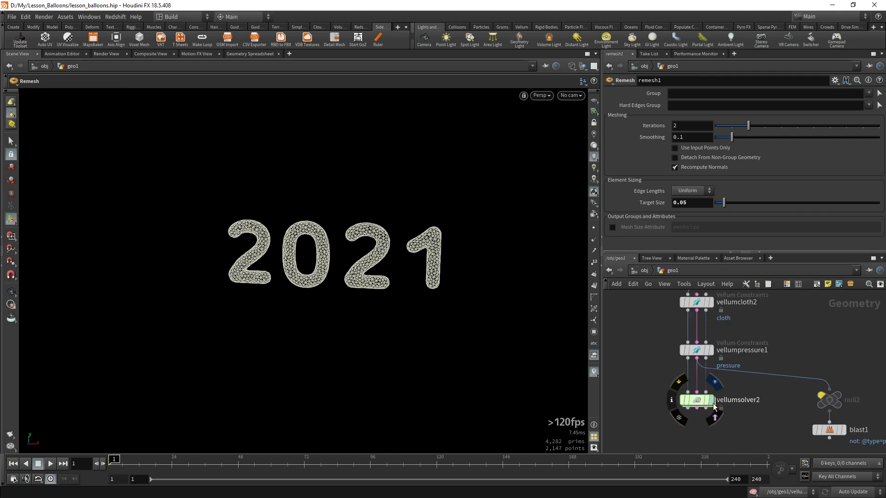
{"action": "left_click", "coordinate": [713, 405]}
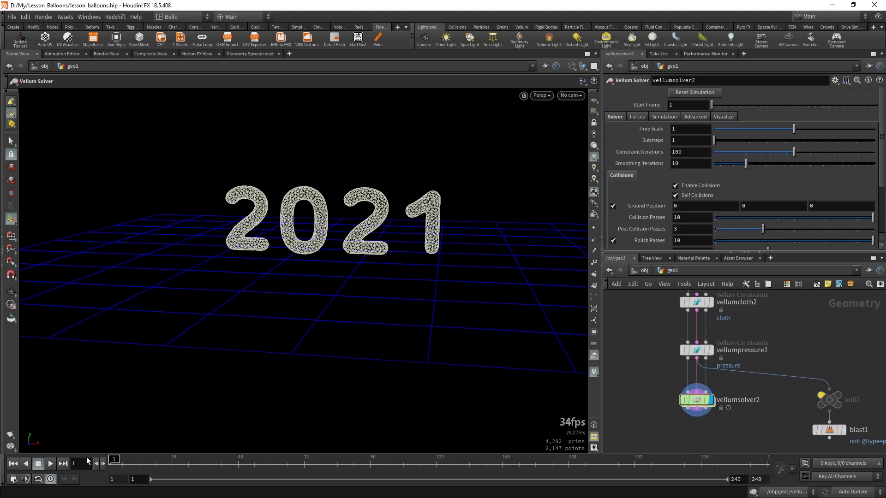
{"action": "left_click", "coordinate": [51, 464]}
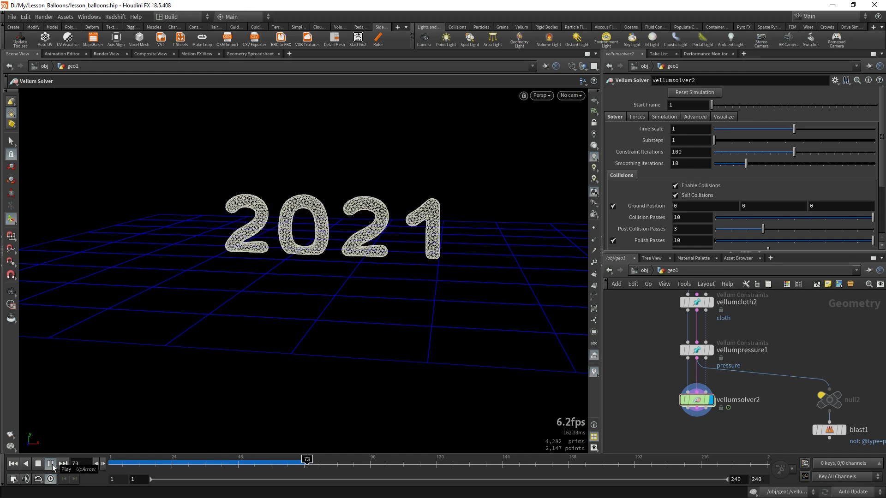
{"action": "left_click", "coordinate": [113, 463]}
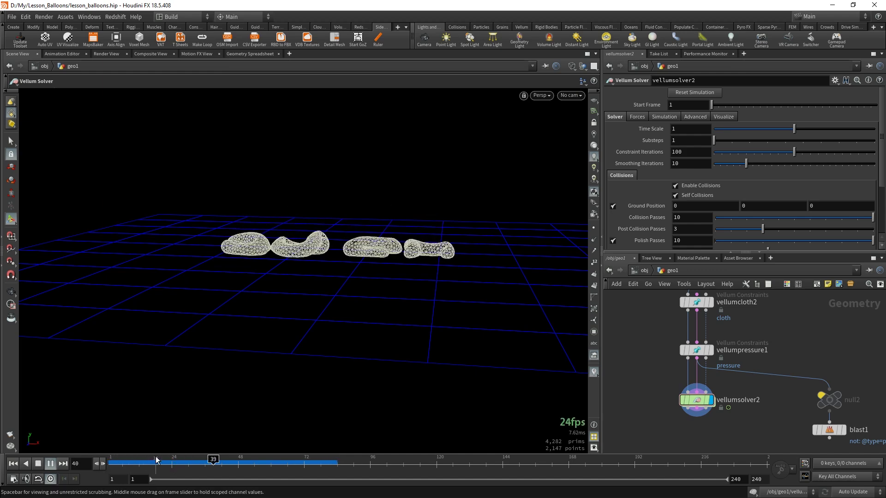
{"action": "key", "text": "Up"}
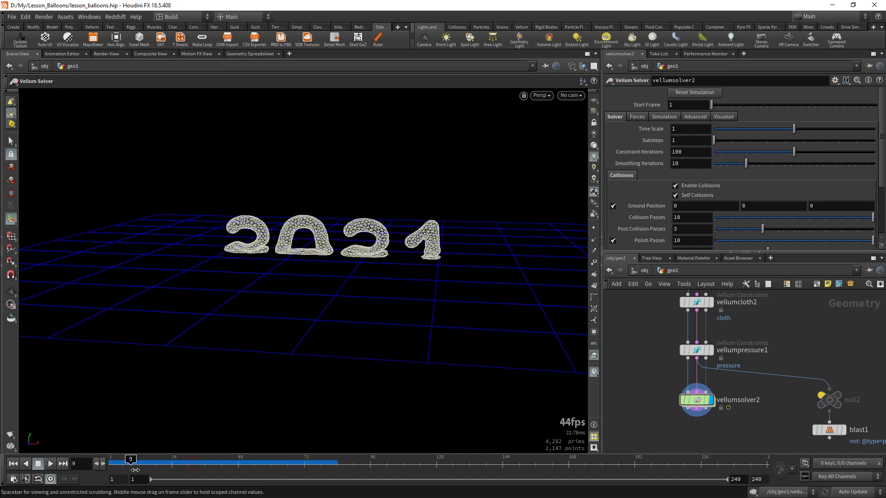
{"action": "left_click_drag", "start_coordinate": [126, 467], "coordinate": [66, 463]}
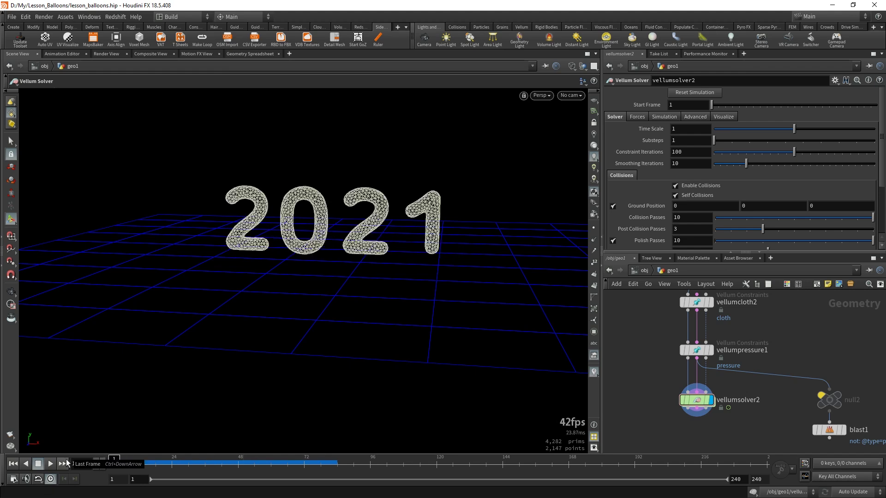
- Inside vellumsolver2's forces network, select popsteerseek1 and vellumconstraintproperty1 to review them
{"action": "double_click", "coordinate": [696, 400]}
{"action": "left_click_drag", "start_coordinate": [731, 364], "coordinate": [600, 348]}
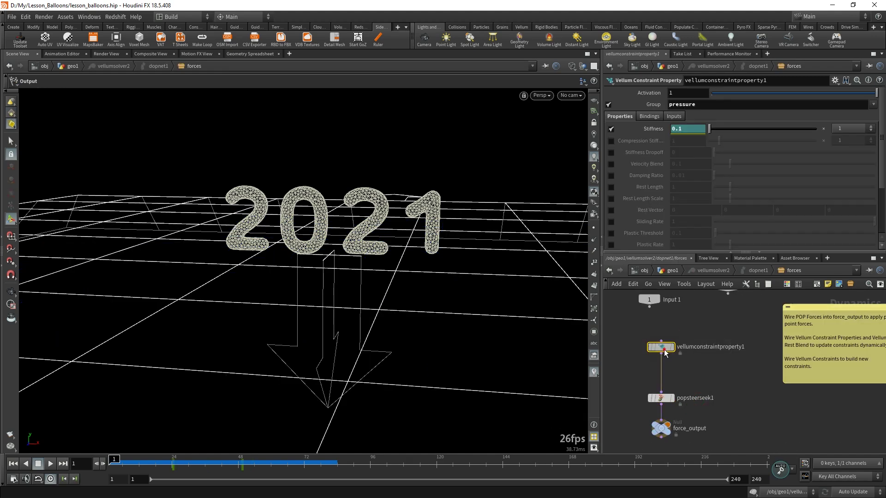
{"action": "left_click_drag", "start_coordinate": [660, 347], "coordinate": [661, 369]}
{"action": "left_click_drag", "start_coordinate": [708, 351], "coordinate": [627, 373]}
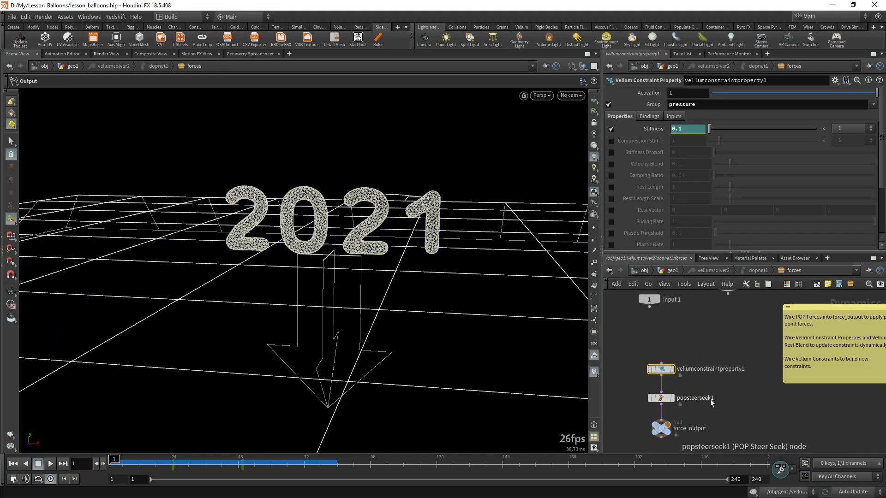
{"action": "left_click_drag", "start_coordinate": [729, 409], "coordinate": [620, 392]}
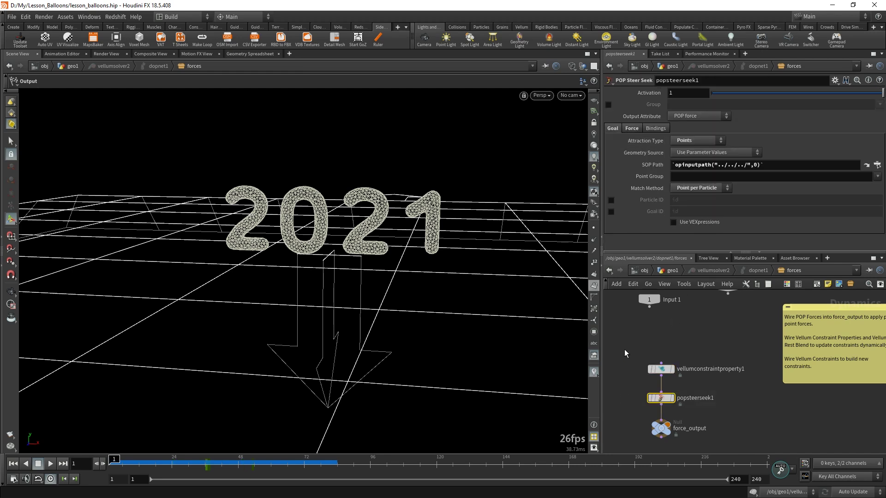
{"action": "left_click_drag", "start_coordinate": [625, 353], "coordinate": [674, 373]}
- Review vellumconstraintproperty1's parameters, then return to the geo1 network to add a node
{"action": "scroll", "coordinate": [655, 128], "scroll_direction": "down", "scroll_amount": 5}
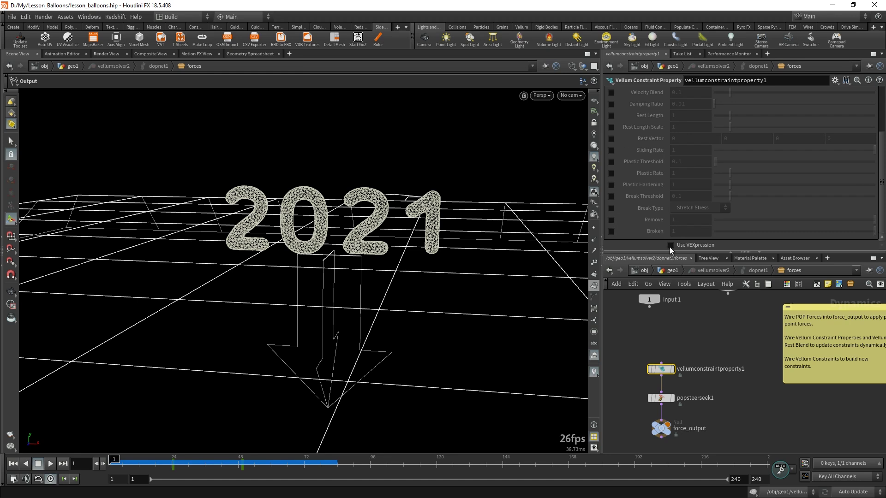
{"action": "scroll", "coordinate": [762, 201], "scroll_direction": "up", "scroll_amount": 5}
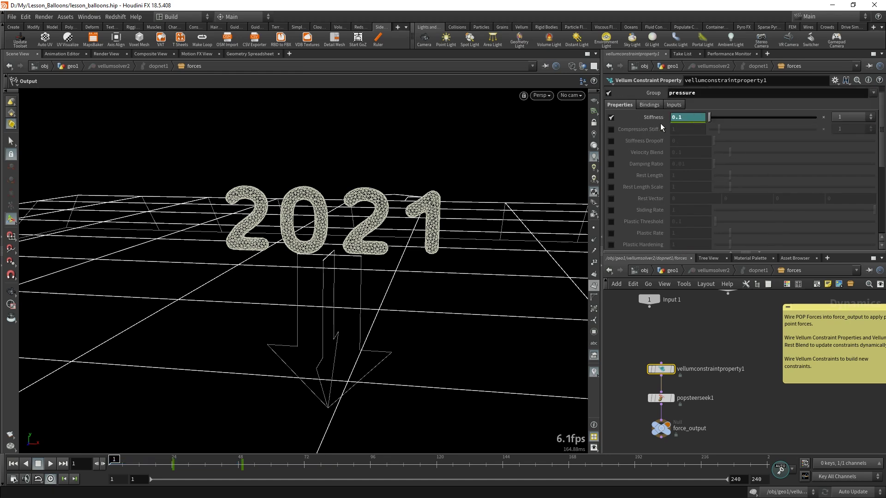
{"action": "scroll", "coordinate": [666, 189], "scroll_direction": "down", "scroll_amount": 5}
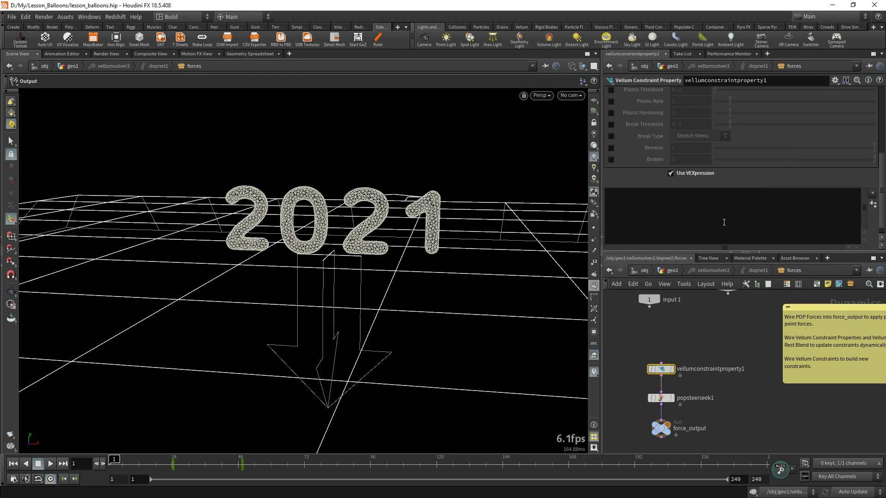
{"action": "scroll", "coordinate": [668, 181], "scroll_direction": "up", "scroll_amount": 5}
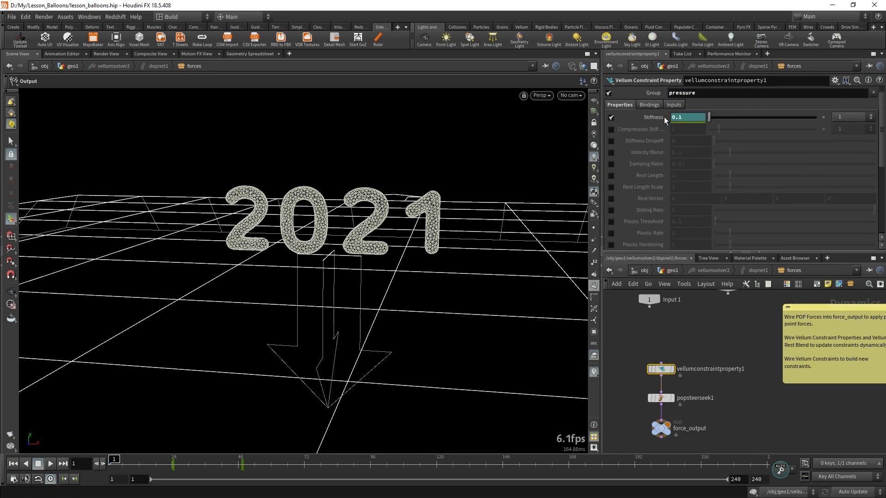
{"action": "scroll", "coordinate": [743, 171], "scroll_direction": "down", "scroll_amount": 5}
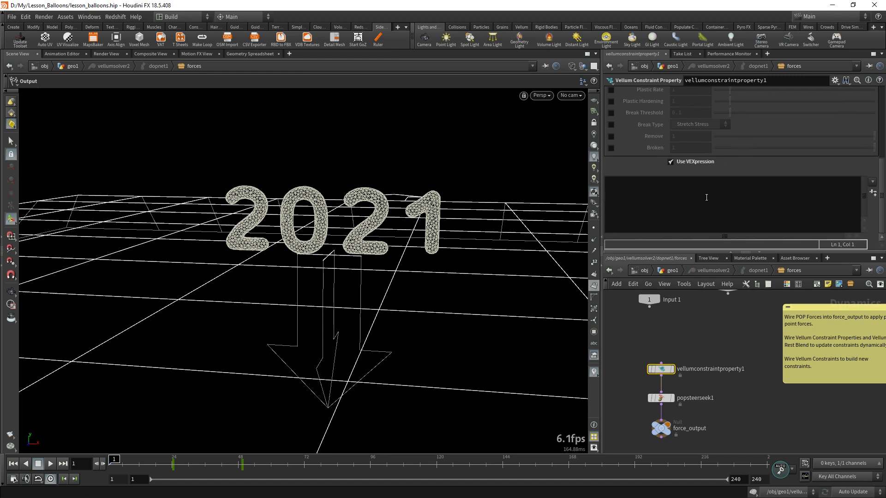
{"action": "scroll", "coordinate": [707, 194], "scroll_direction": "up", "scroll_amount": 2}
{"action": "scroll", "coordinate": [706, 187], "scroll_direction": "up", "scroll_amount": 3}
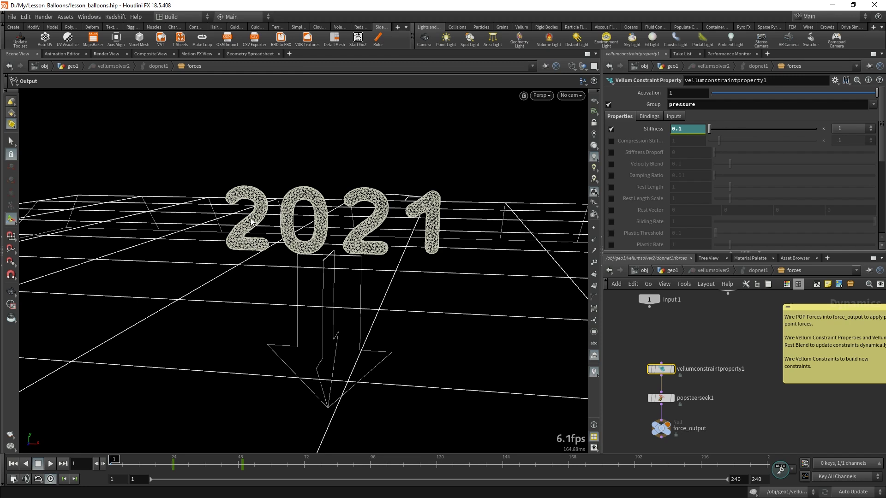
{"action": "left_click", "coordinate": [665, 272]}
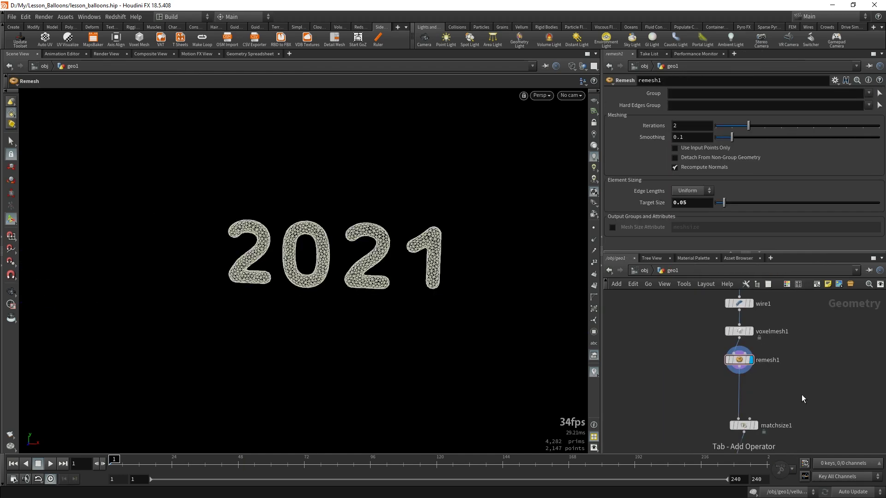
{"action": "key", "text": "Tab"}
- Insert connectivity1 below remesh1 with Point connectivity and display it
{"action": "type", "text": "conn"}
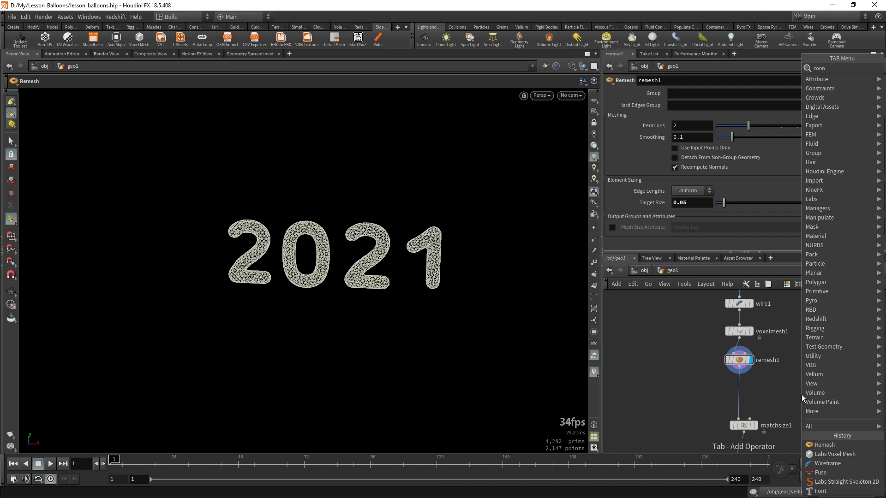
{"action": "key", "text": "Return"}
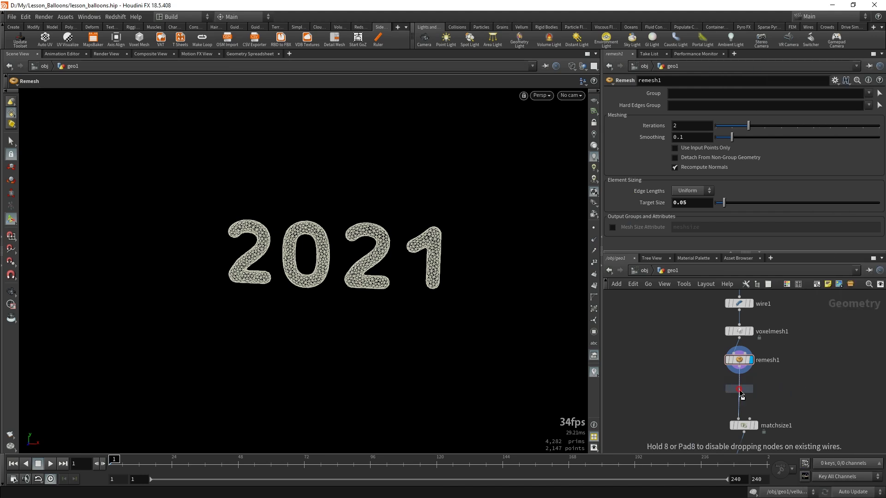
{"action": "left_click", "coordinate": [740, 391]}
{"action": "left_click_drag", "start_coordinate": [223, 257], "coordinate": [253, 262]}
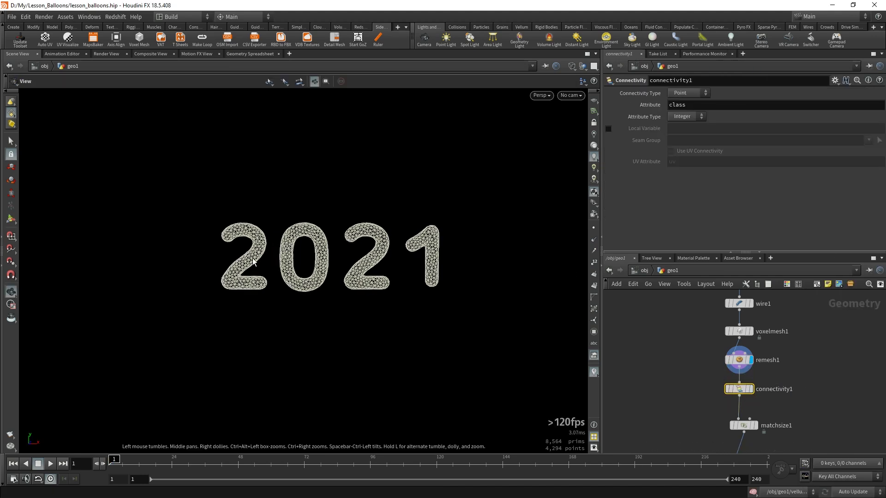
{"action": "key", "text": "Return"}
{"action": "key", "text": "space+h"}
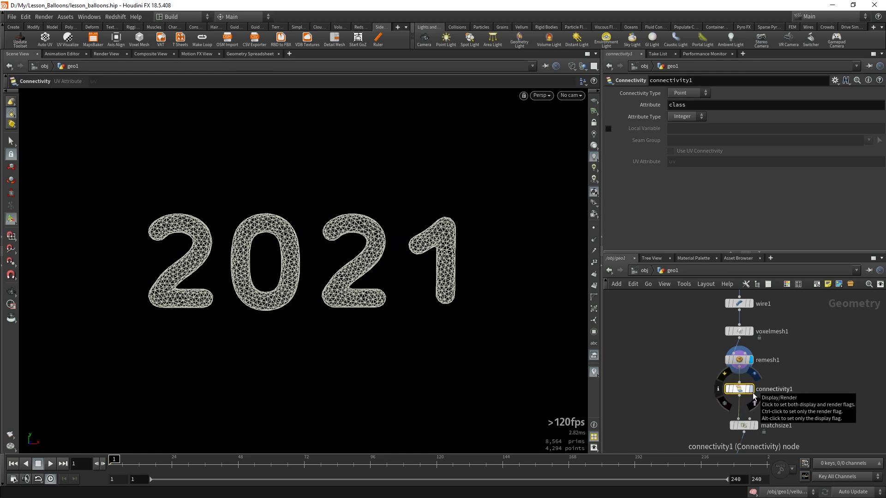
{"action": "left_click", "coordinate": [753, 395]}
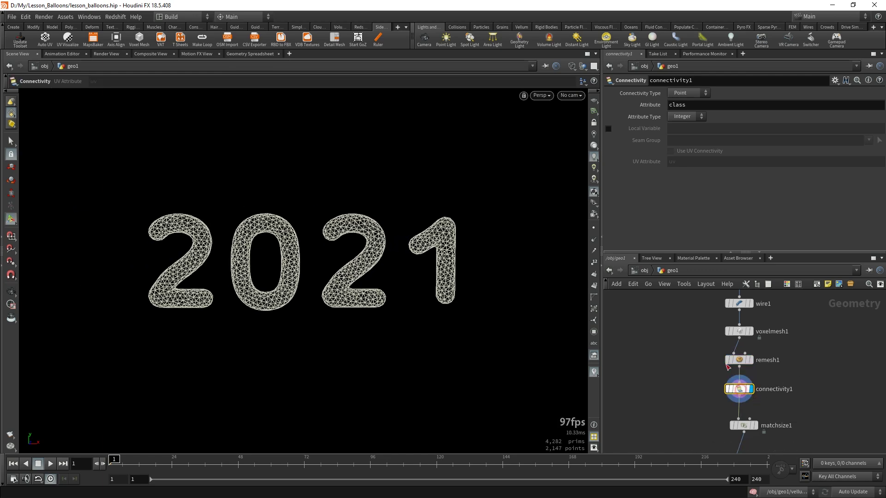
{"action": "left_click", "coordinate": [689, 93]}
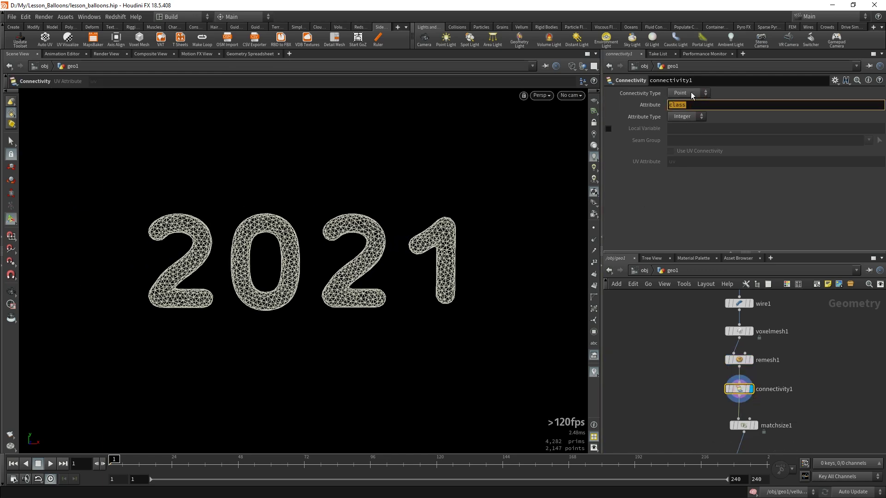
{"action": "left_click", "coordinate": [679, 102]}
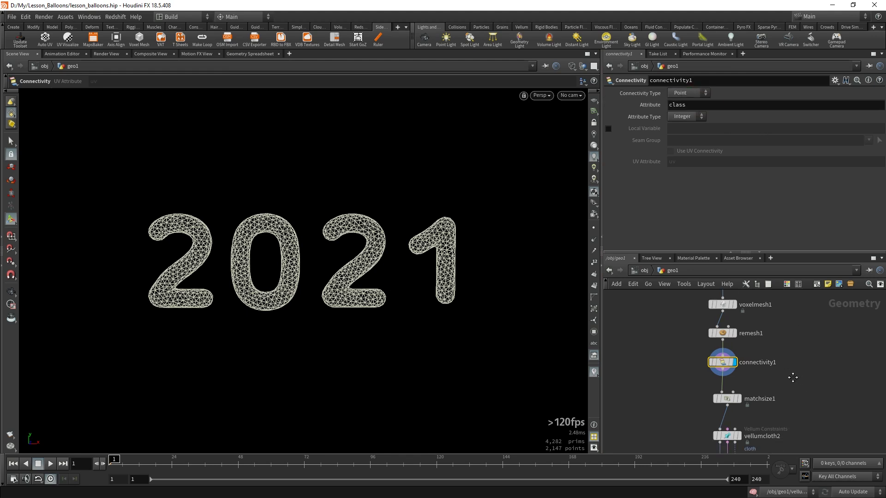
- Add visualize1 after connectivity1 showing the class attribute as Text markers
{"action": "middle_click_drag", "start_coordinate": [819, 415], "coordinate": [717, 360]}
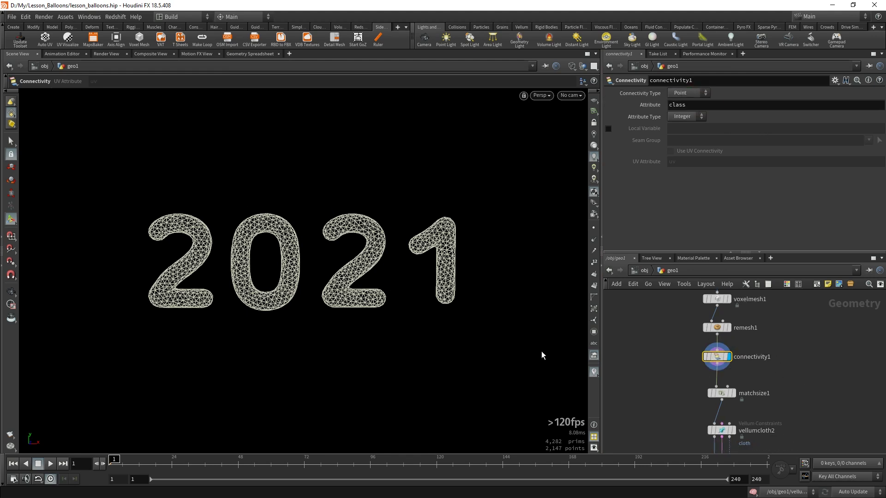
{"action": "left_click", "coordinate": [794, 380]}
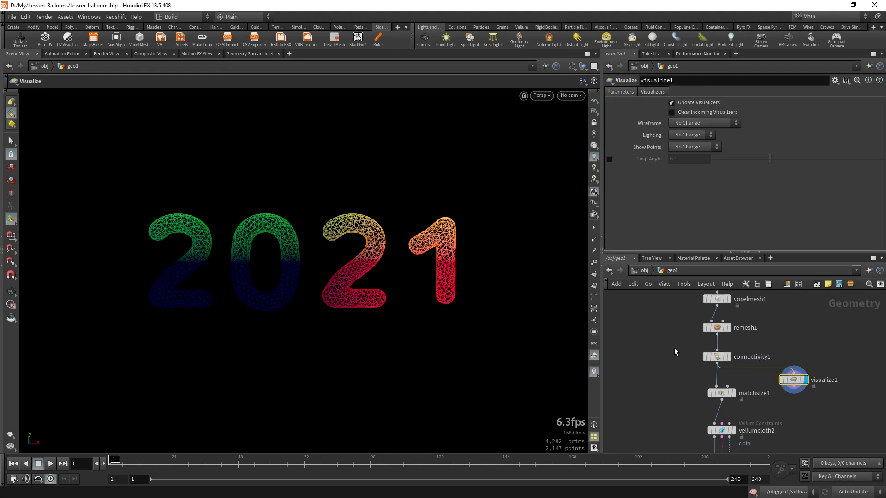
{"action": "left_click", "coordinate": [716, 357]}
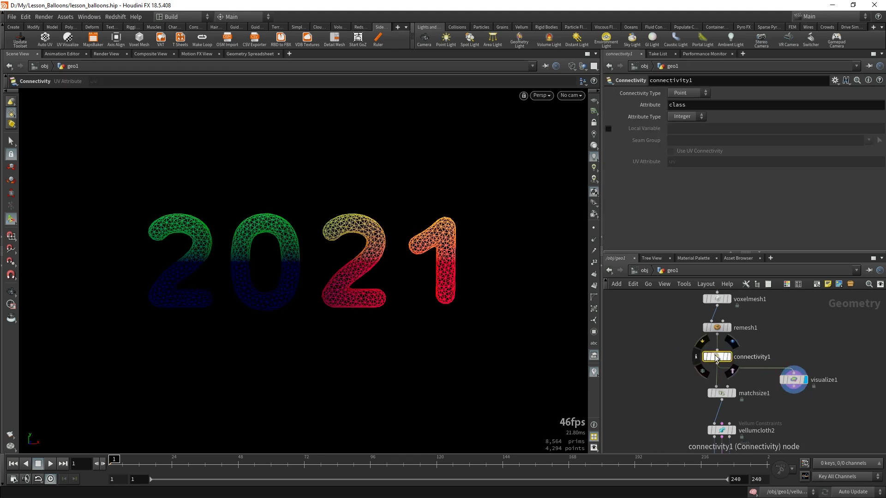
{"action": "left_click", "coordinate": [794, 380]}
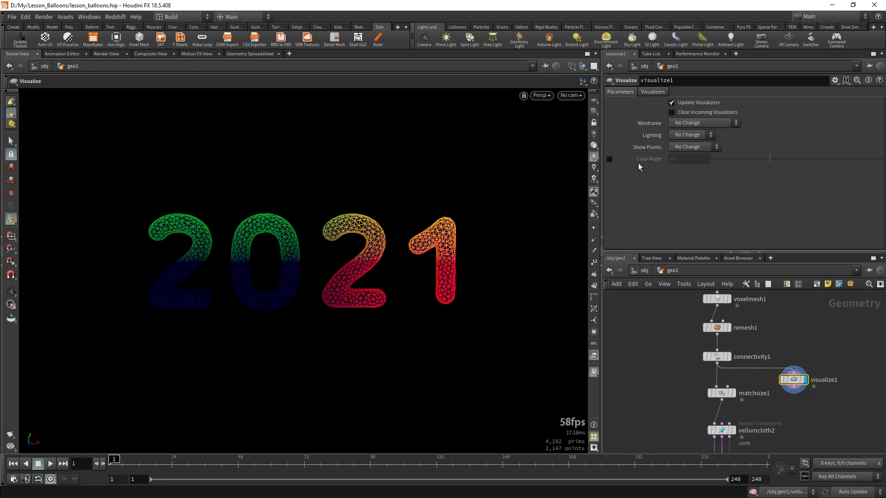
{"action": "left_click", "coordinate": [652, 91]}
{"action": "type", "text": "clas"}
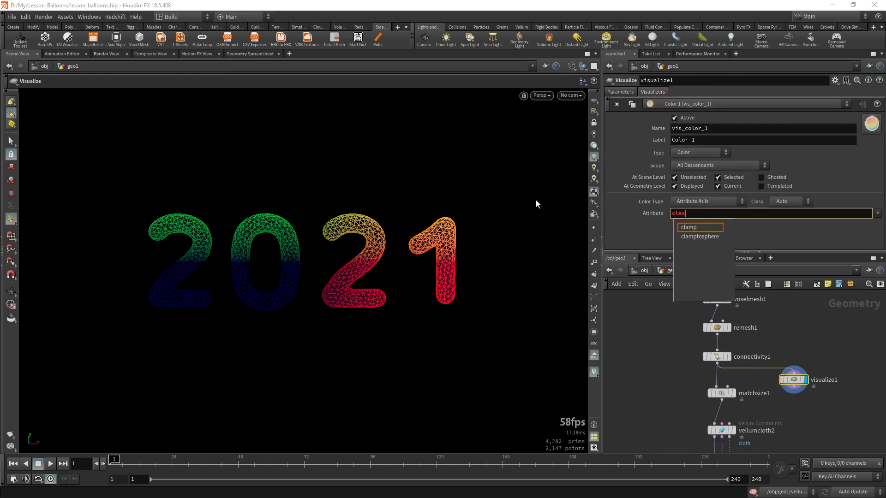
{"action": "type", "text": "s"}
{"action": "key", "text": "Return"}
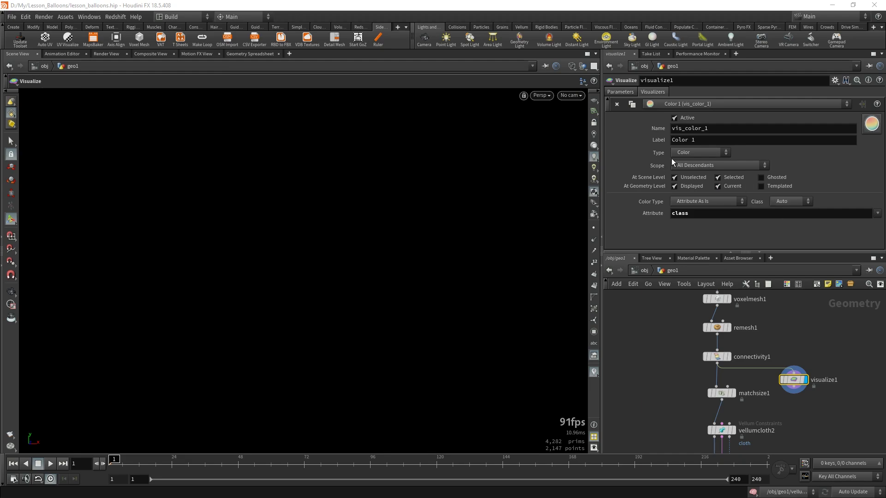
{"action": "left_click", "coordinate": [685, 152]}
{"action": "left_click", "coordinate": [690, 162]}
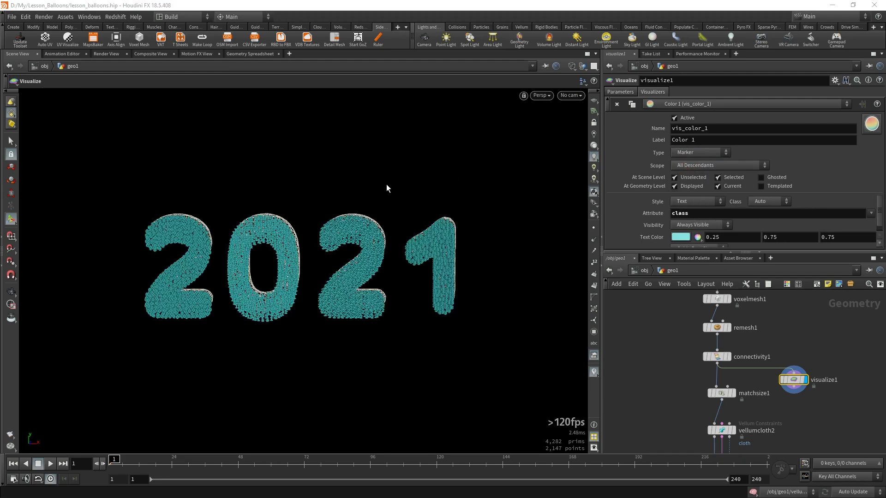
- Pan and frame the viewport to read the class numbers across all of 2021
{"action": "scroll", "coordinate": [178, 277], "scroll_direction": "up", "scroll_amount": 5}
{"action": "scroll", "coordinate": [421, 245], "scroll_direction": "up", "scroll_amount": 2}
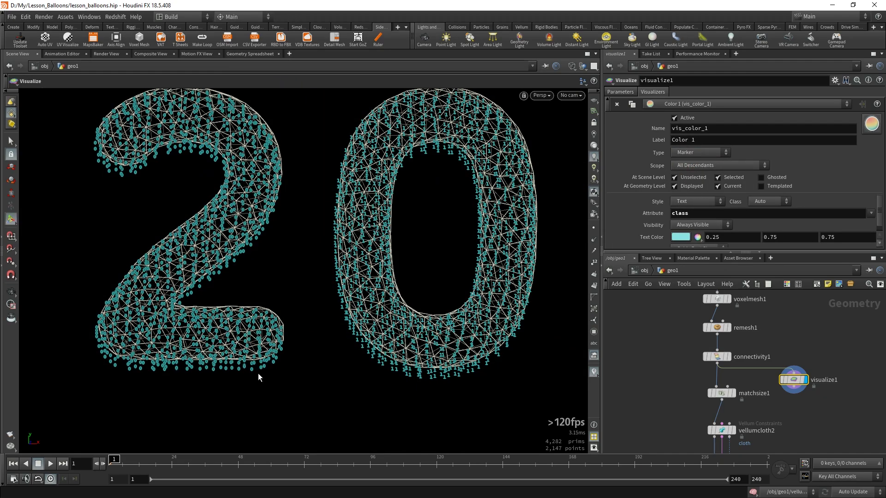
{"action": "middle_click_drag", "start_coordinate": [267, 372], "coordinate": [408, 334]}
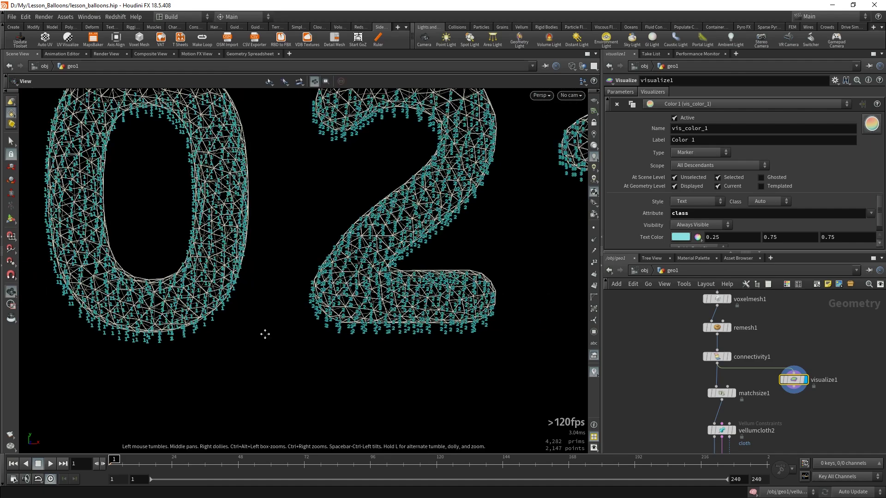
{"action": "middle_click_drag", "start_coordinate": [263, 332], "coordinate": [450, 325]}
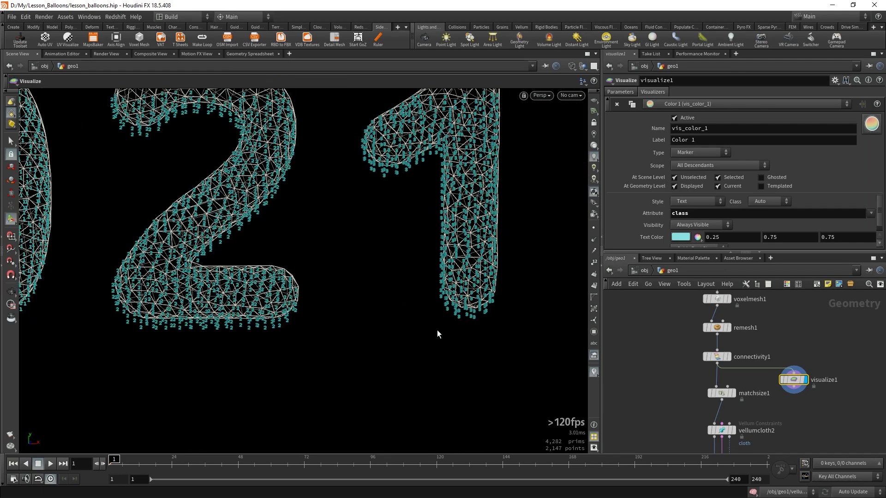
{"action": "key", "text": "Escape"}
{"action": "key", "text": "h"}
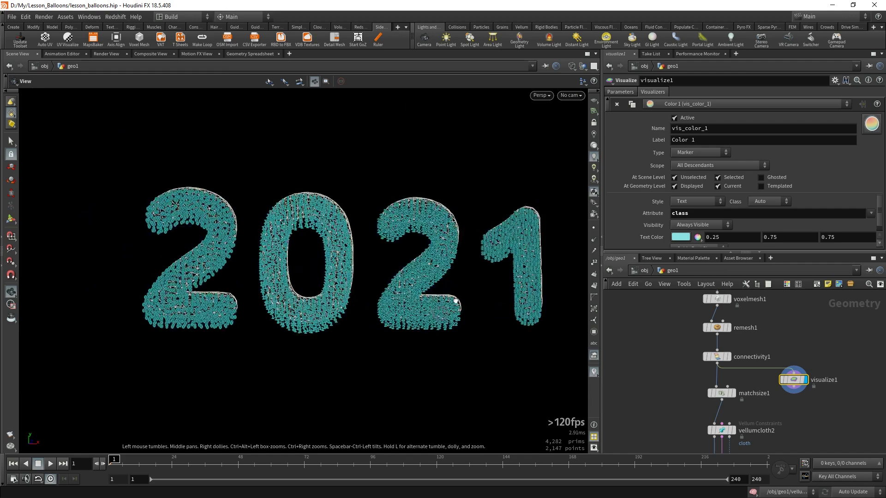
{"action": "middle_click_drag", "start_coordinate": [431, 310], "coordinate": [411, 333]}
{"action": "key", "text": "Return"}
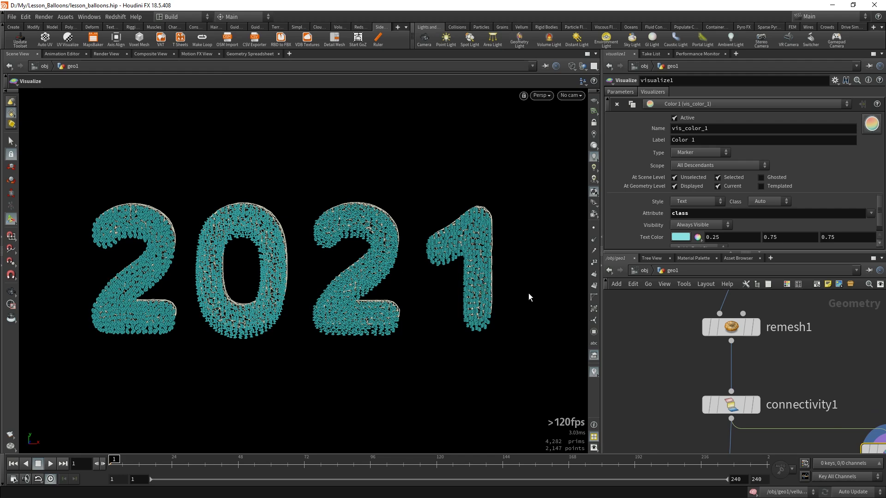
- Insert a Sort node between remesh1 and connectivity1, sorting points By X
{"action": "key", "text": "Tab"}
{"action": "type", "text": "s"}
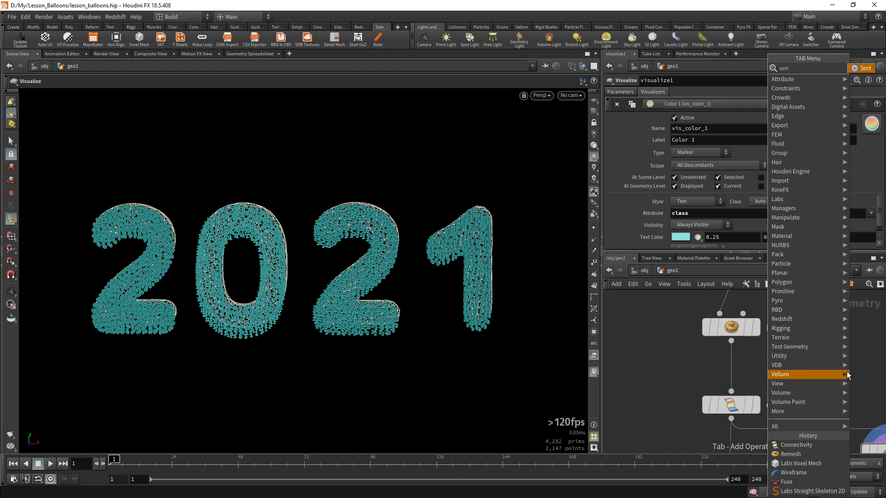
{"action": "left_click", "coordinate": [794, 374]}
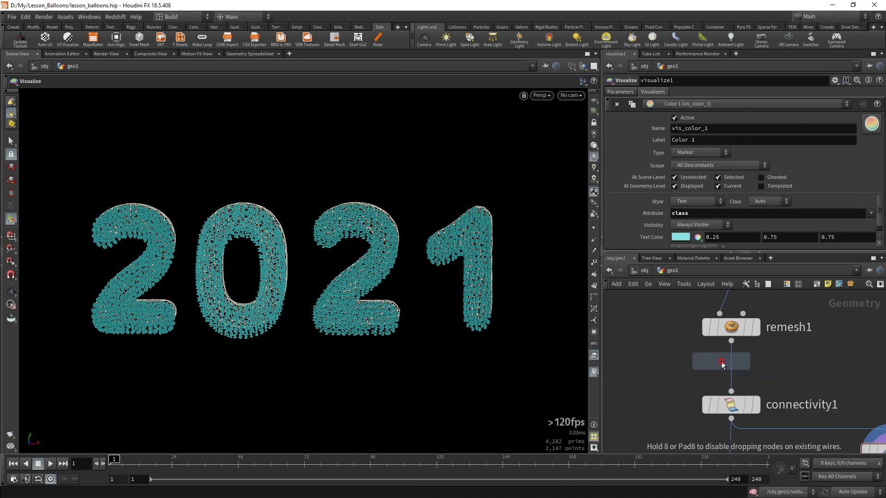
{"action": "left_click", "coordinate": [721, 361]}
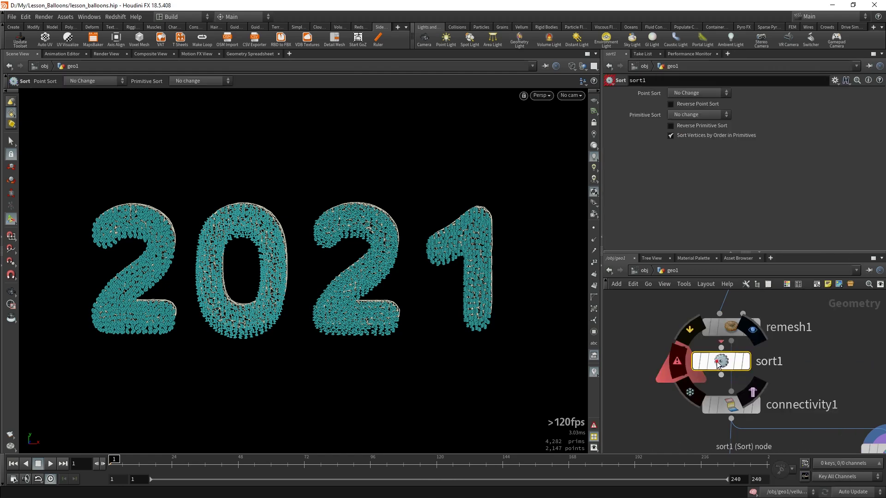
{"action": "left_click", "coordinate": [697, 93]}
{"action": "left_click", "coordinate": [693, 121]}
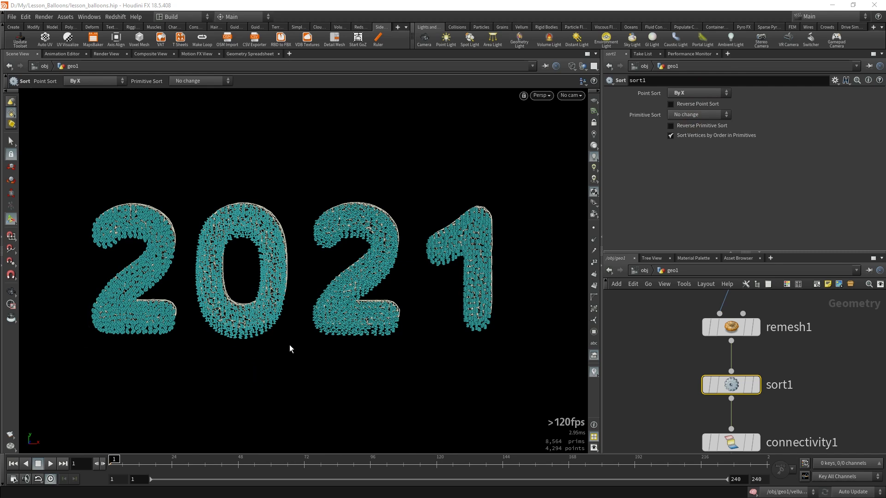
- Try Reverse and Random point sort with a new seed, then revert to By X
{"action": "scroll", "coordinate": [421, 327], "scroll_direction": "up", "scroll_amount": 5}
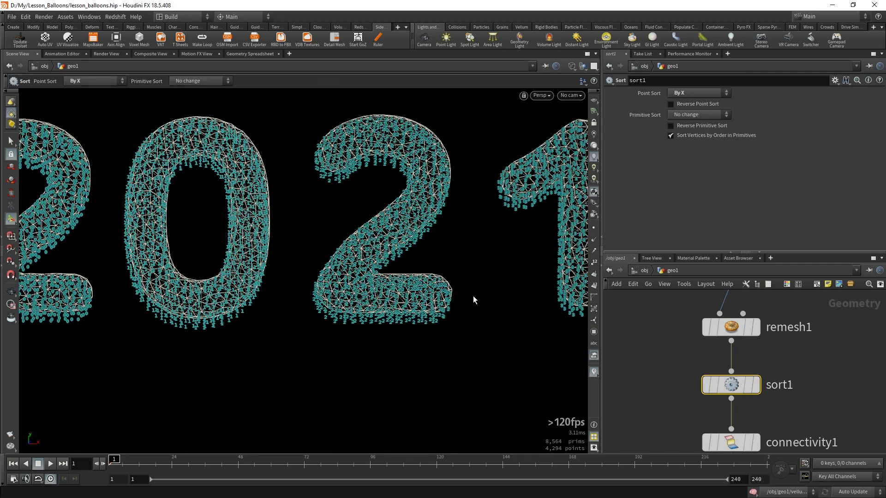
{"action": "left_click", "coordinate": [702, 104]}
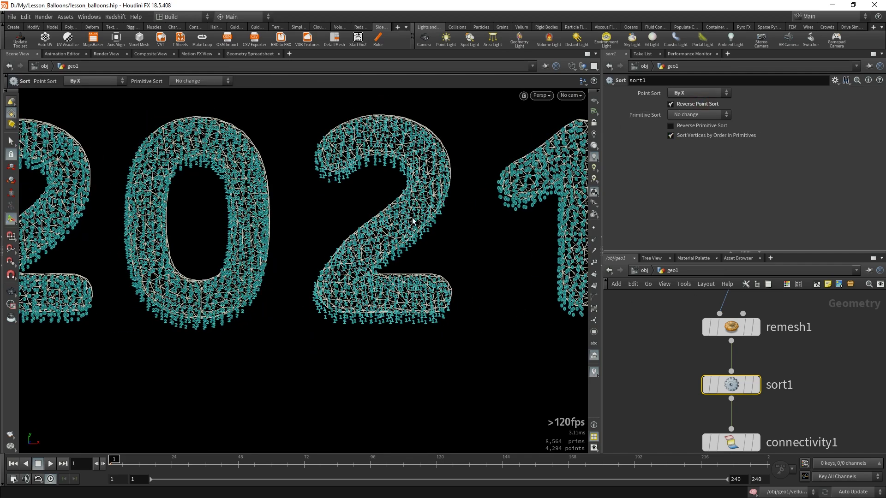
{"action": "mouse_move", "coordinate": [283, 320]}
{"action": "middle_mouse_down"}
{"action": "mouse_move", "coordinate": [193, 279]}
{"action": "mouse_move", "coordinate": [288, 276]}
{"action": "middle_mouse_up"}
{"action": "left_click", "coordinate": [700, 93]}
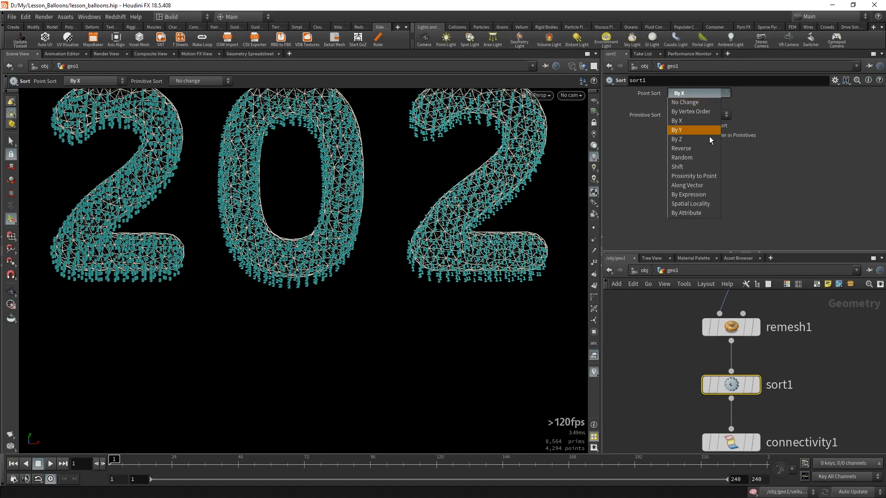
{"action": "left_click", "coordinate": [691, 157]}
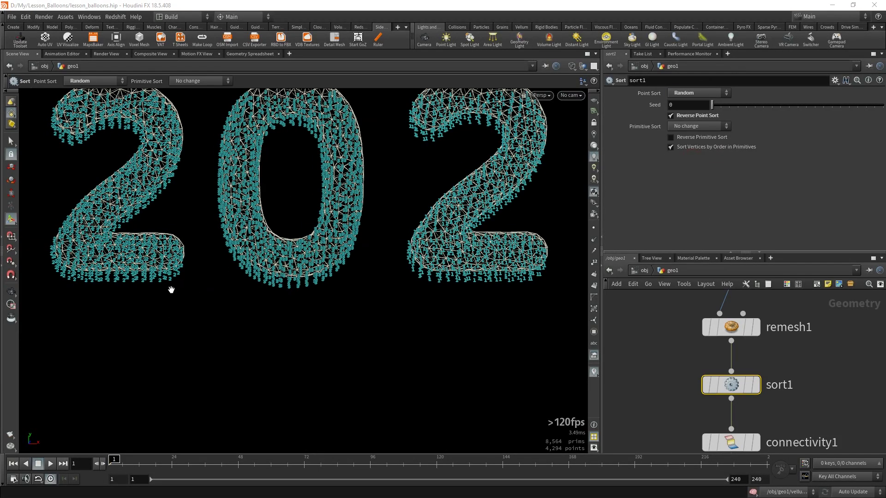
{"action": "middle_click_drag", "start_coordinate": [394, 315], "coordinate": [287, 306]}
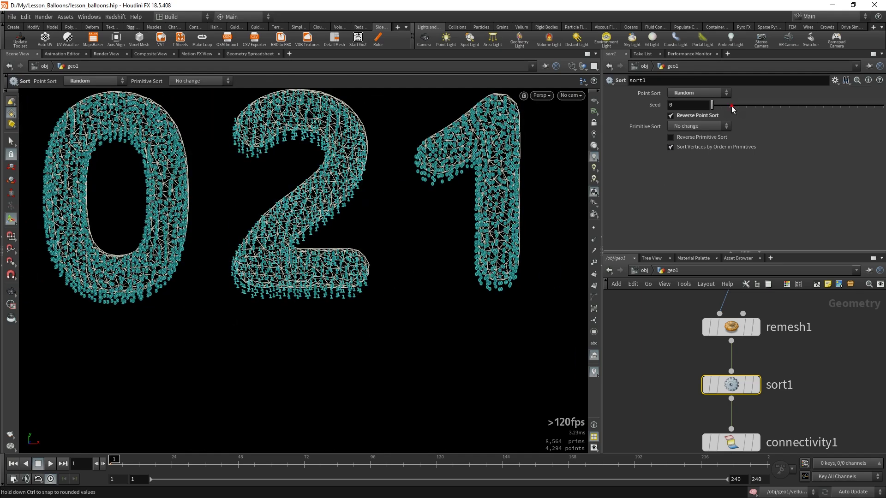
{"action": "mouse_move", "coordinate": [732, 106]}
{"action": "left_mouse_down"}
{"action": "mouse_move", "coordinate": [851, 114]}
{"action": "mouse_move", "coordinate": [760, 132]}
{"action": "left_mouse_up"}
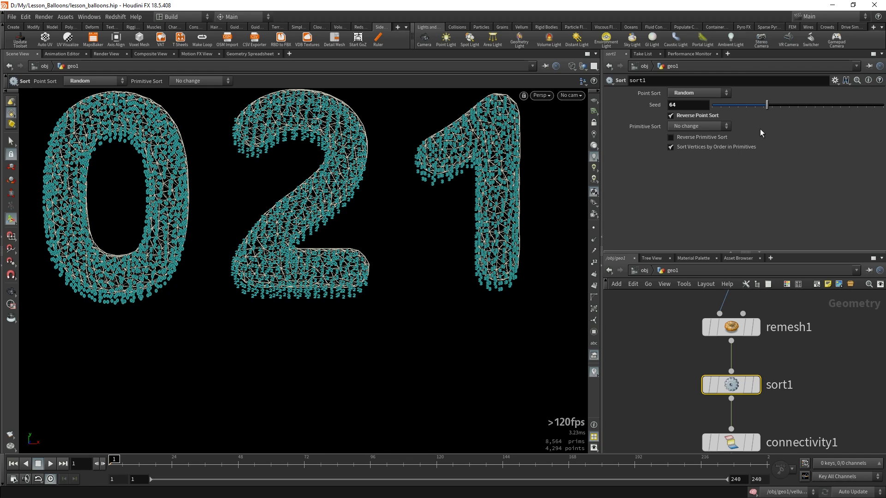
{"action": "left_click", "coordinate": [685, 94]}
{"action": "left_click", "coordinate": [695, 120]}
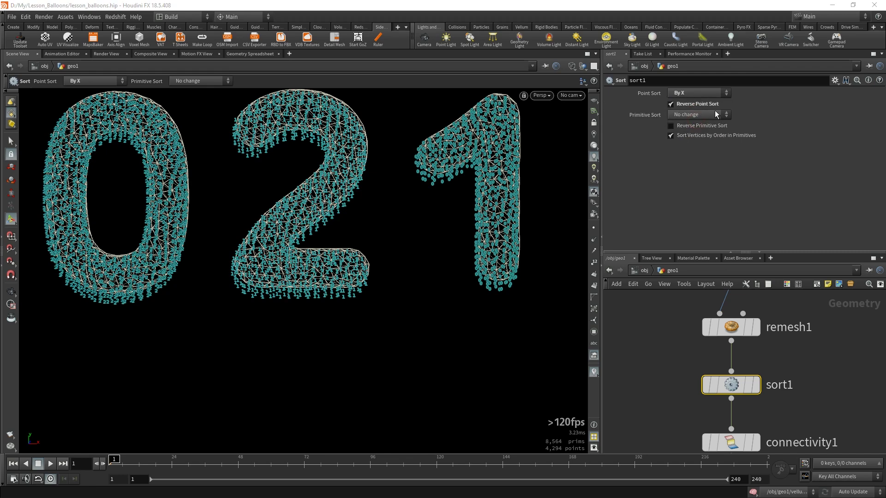
- Feed null2 from vellumpressure1's main output, check its point attributes, and enter vellumsolver2's forces
{"action": "scroll", "coordinate": [455, 213], "scroll_direction": "down", "scroll_amount": 5}
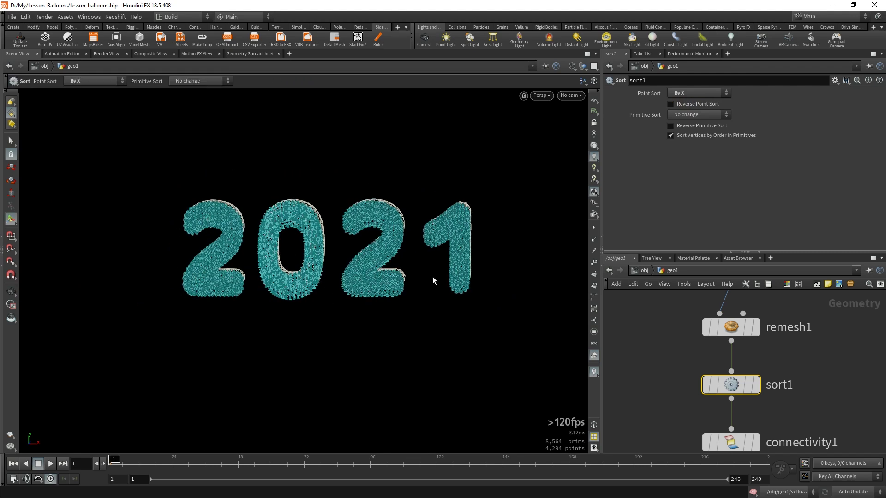
{"action": "scroll", "coordinate": [689, 370], "scroll_direction": "down", "scroll_amount": 3}
{"action": "middle_click_drag", "start_coordinate": [654, 417], "coordinate": [648, 344]}
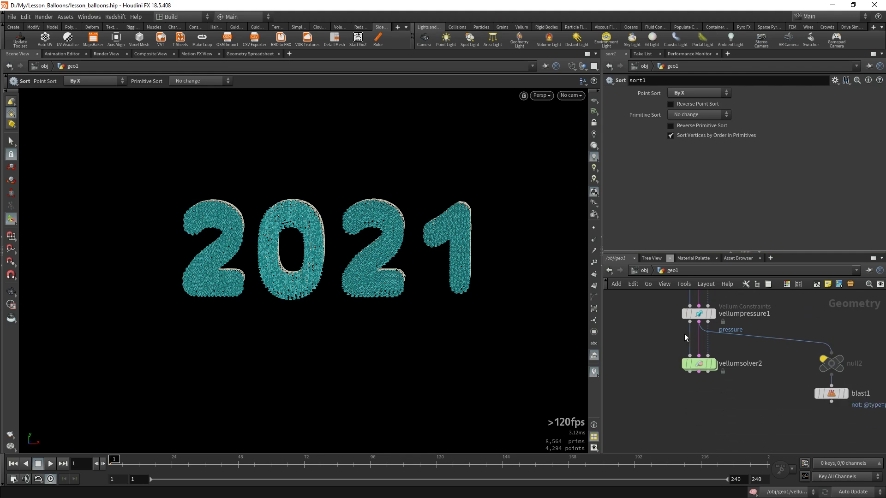
{"action": "left_click", "coordinate": [755, 341]}
{"action": "left_click", "coordinate": [689, 321]}
{"action": "left_click", "coordinate": [823, 369]}
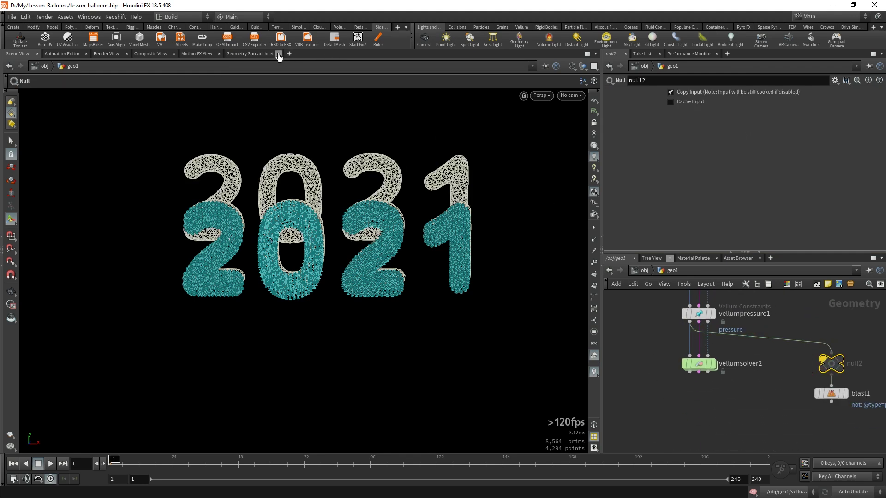
{"action": "left_click", "coordinate": [250, 54]}
{"action": "left_click", "coordinate": [133, 80]}
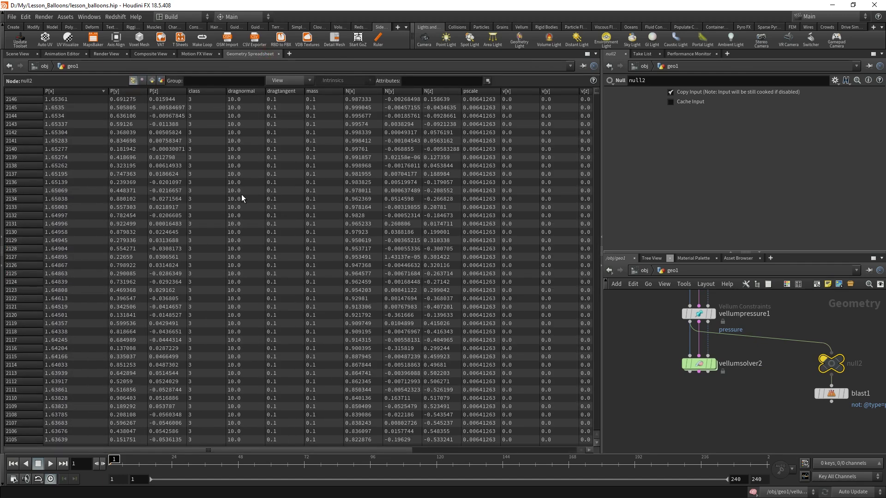
{"action": "double_click", "coordinate": [700, 367]}
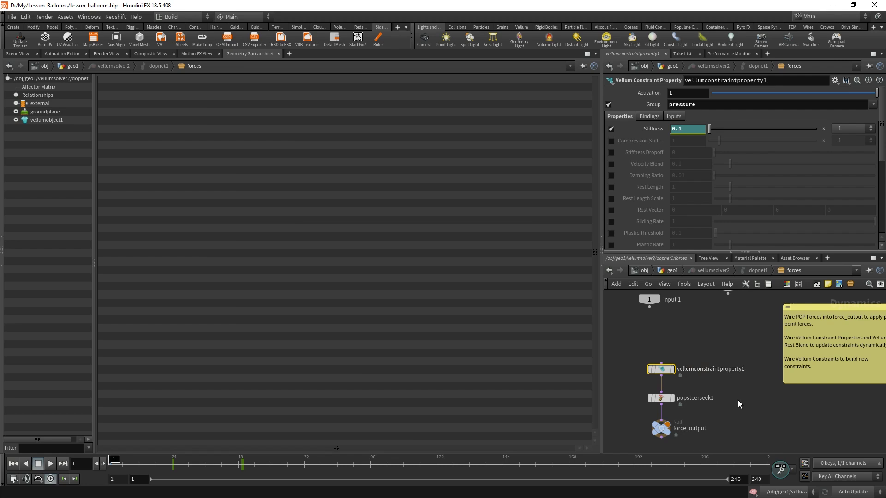
- Select popsteerseek1 and look over its Force tab's Force Scale and Arrival options
{"action": "middle_click_drag", "start_coordinate": [737, 400], "coordinate": [767, 375]}
{"action": "left_click", "coordinate": [678, 373]}
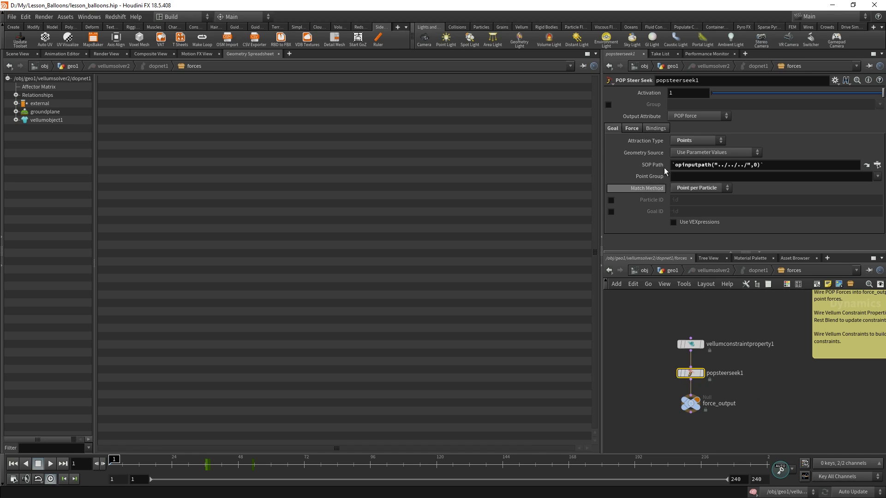
{"action": "left_click", "coordinate": [656, 129]}
{"action": "left_click", "coordinate": [719, 141]}
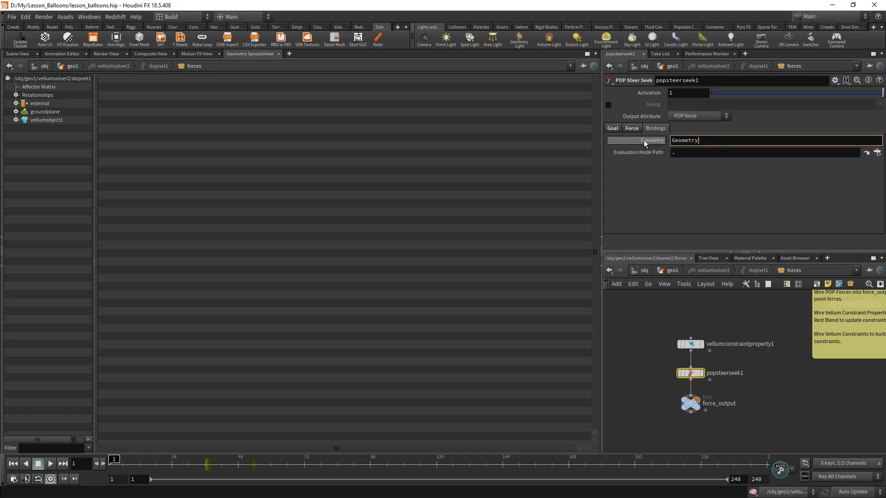
{"action": "left_click", "coordinate": [612, 128]}
{"action": "left_click_drag", "start_coordinate": [654, 369], "coordinate": [752, 387]}
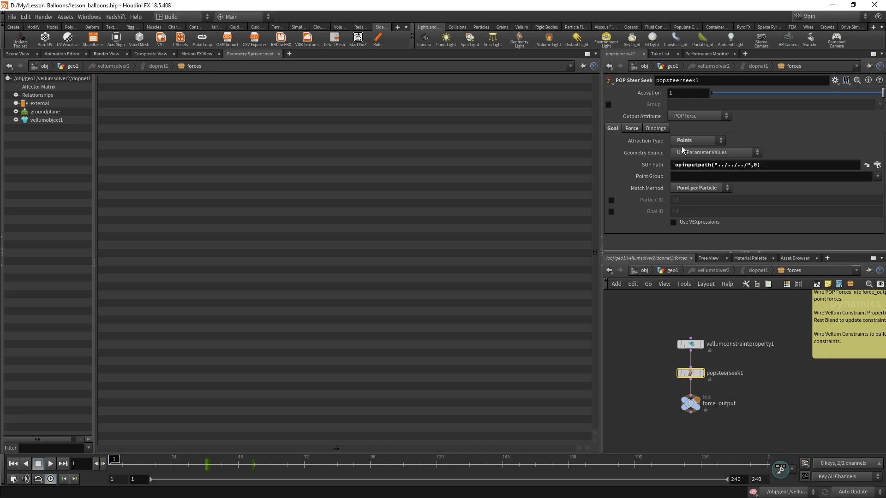
{"action": "left_click", "coordinate": [632, 128]}
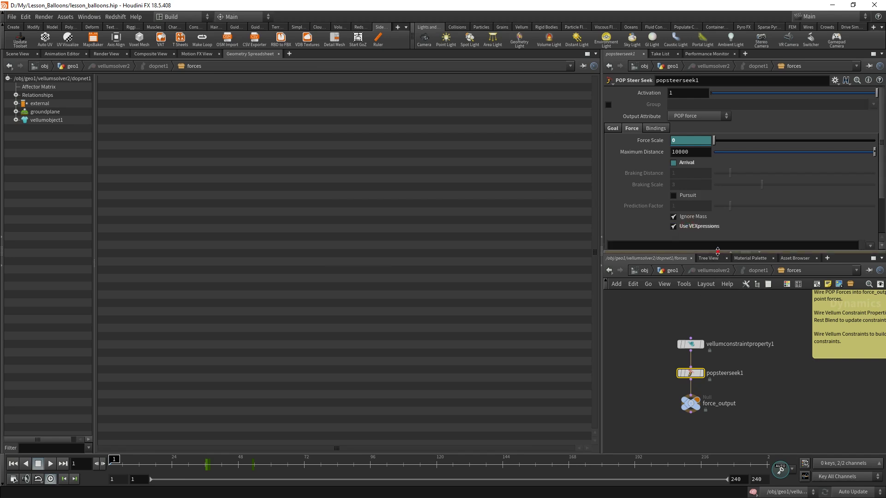
{"action": "right_click", "coordinate": [645, 141]}
{"action": "left_click", "coordinate": [680, 236]}
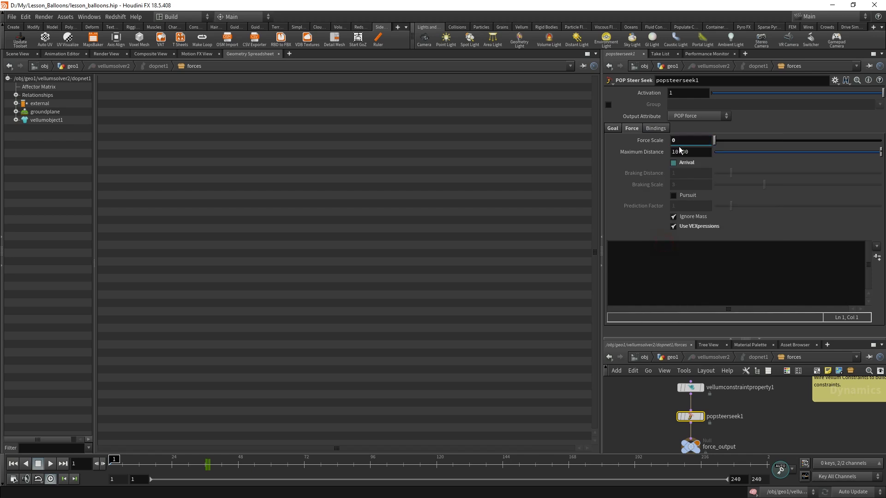
{"action": "right_click", "coordinate": [682, 162]}
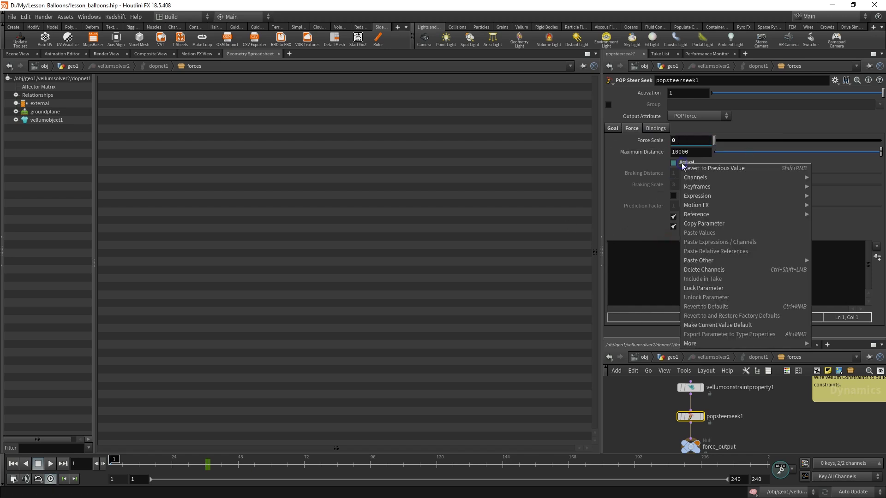
{"action": "left_click", "coordinate": [691, 174]}
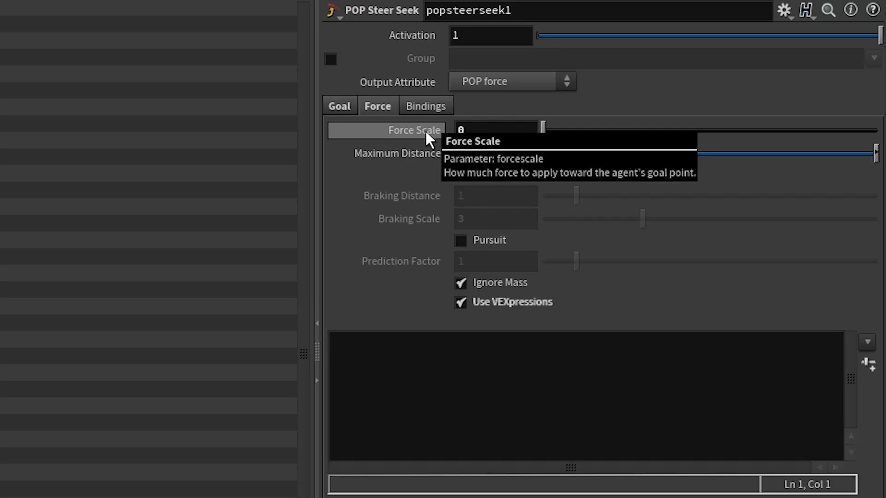
- Enter the force VEXpression forcescale=ch("anim")*forcescale; on popsteerseek1
{"action": "left_click", "coordinate": [438, 372]}
{"action": "type", "text": "fo"}
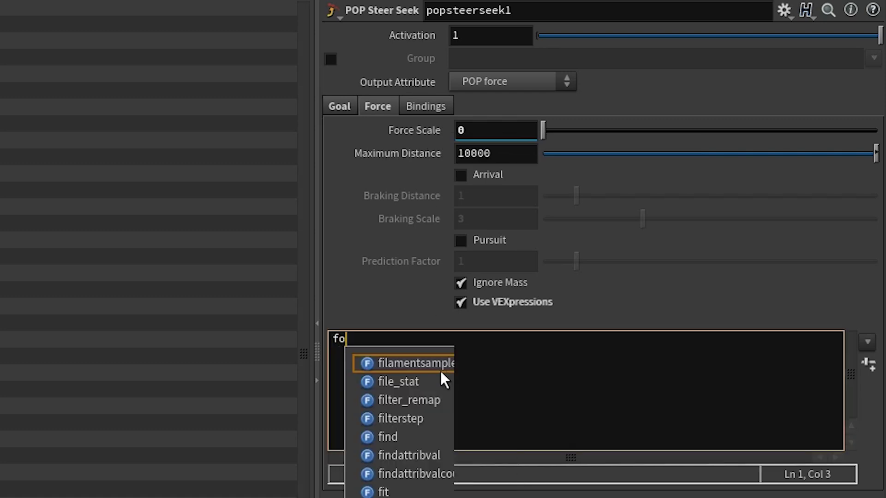
{"action": "type", "text": "rcescale"}
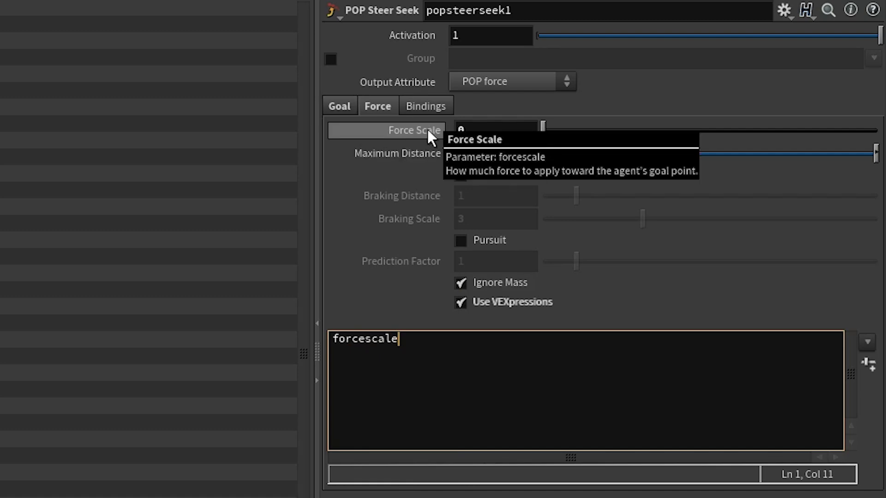
{"action": "type", "text": "="}
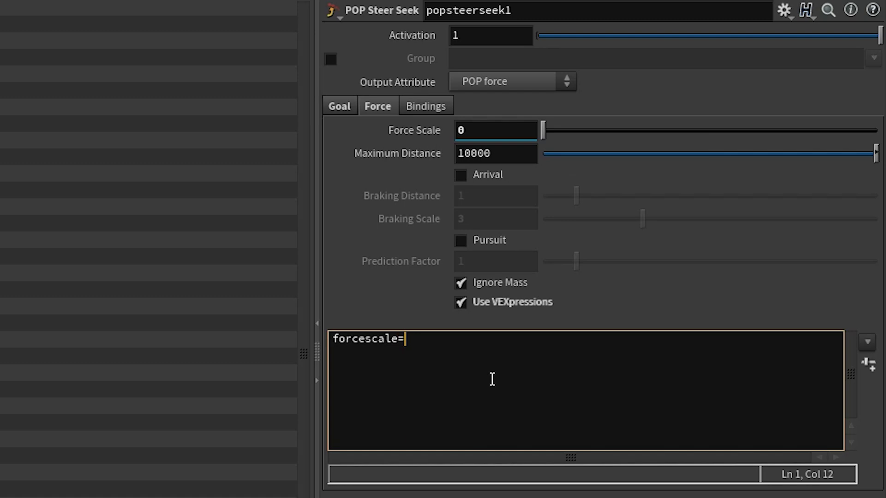
{"action": "type", "text": "ch"}
{"action": "type", "text": "("}
{"action": "type", "text": "\"ani"}
{"action": "type", "text": "m\")"}
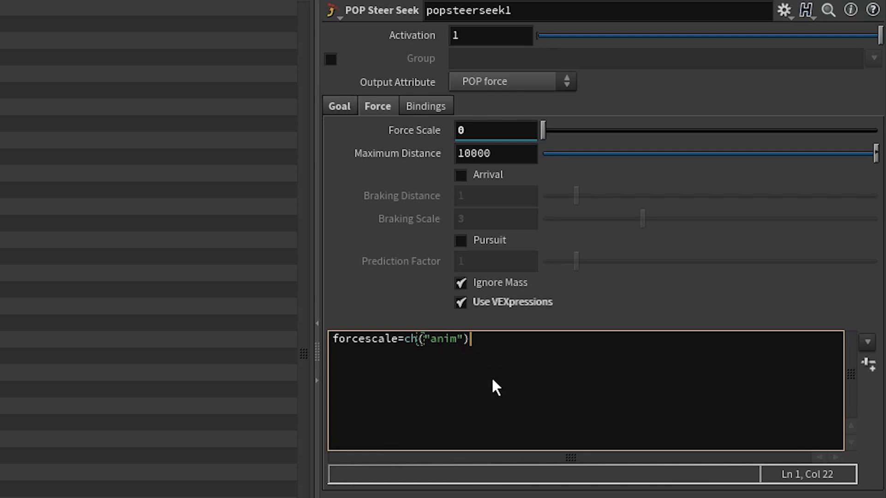
{"action": "type", "text": "*"}
{"action": "type", "text": "forces"}
{"action": "type", "text": "cale;"}
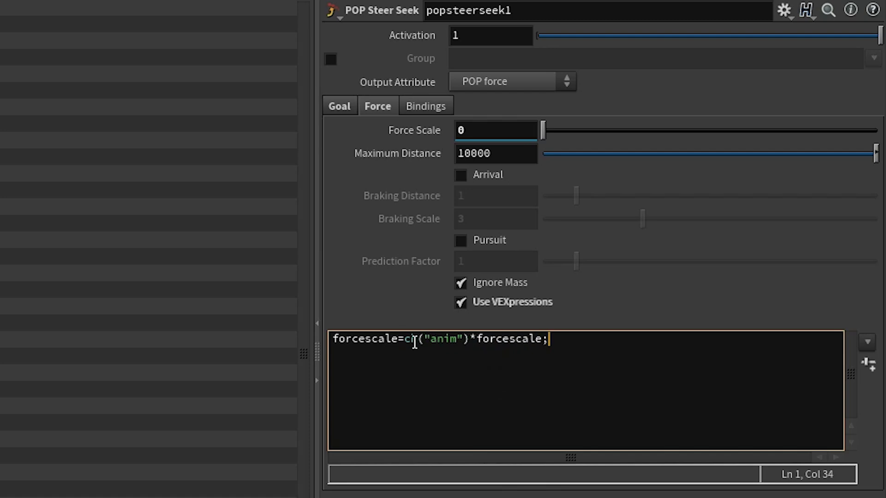
{"action": "left_click_drag", "start_coordinate": [476, 340], "coordinate": [543, 340]}
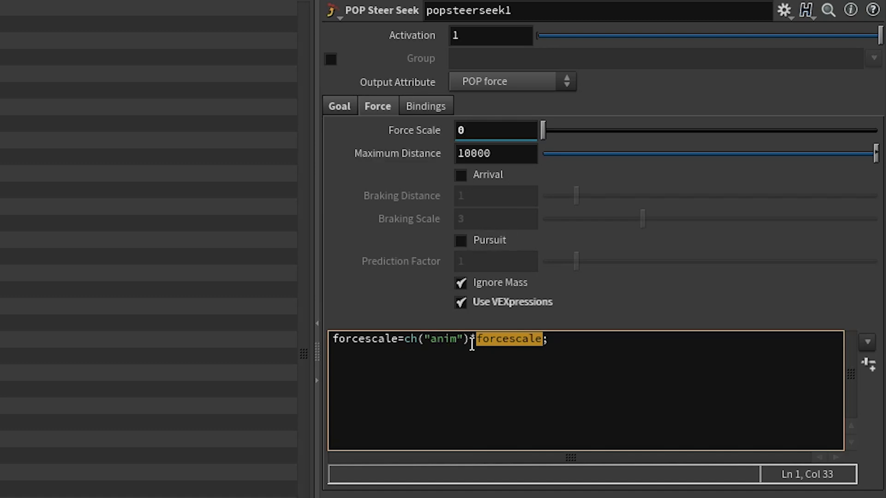
{"action": "left_click_drag", "start_coordinate": [471, 340], "coordinate": [405, 340]}
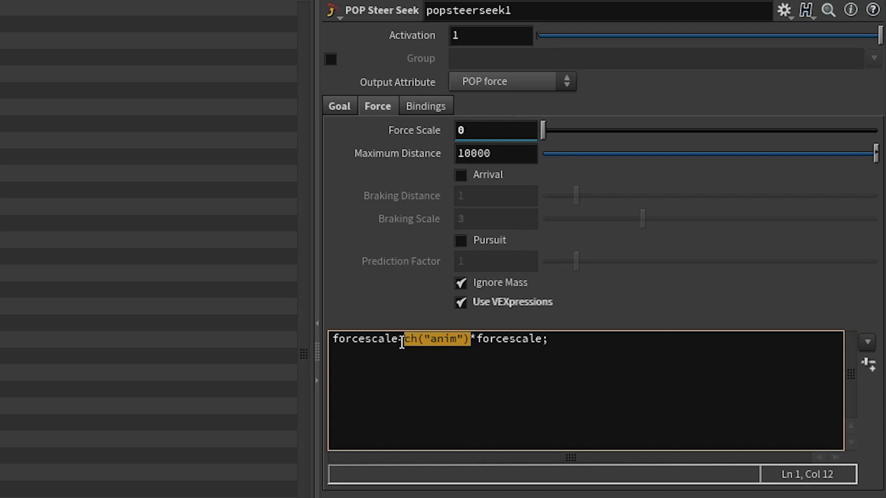
{"action": "left_click", "coordinate": [513, 340]}
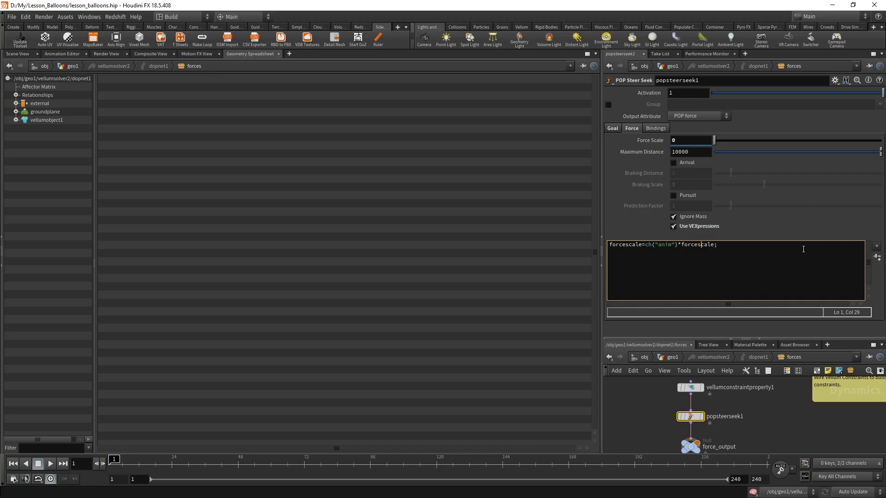
- Create the Anim spare parameter from the POP Steer Seek force expression
{"action": "left_click", "coordinate": [725, 253]}
{"action": "left_click", "coordinate": [876, 258]}
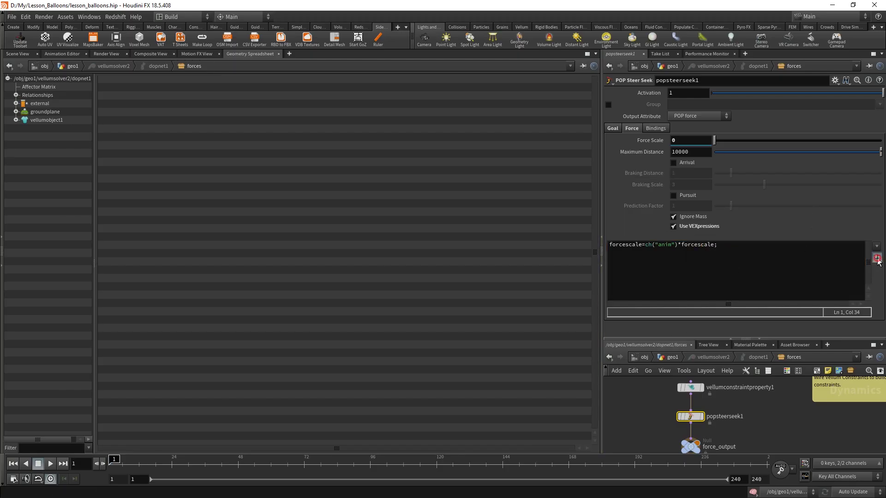
{"action": "left_click", "coordinate": [635, 130]}
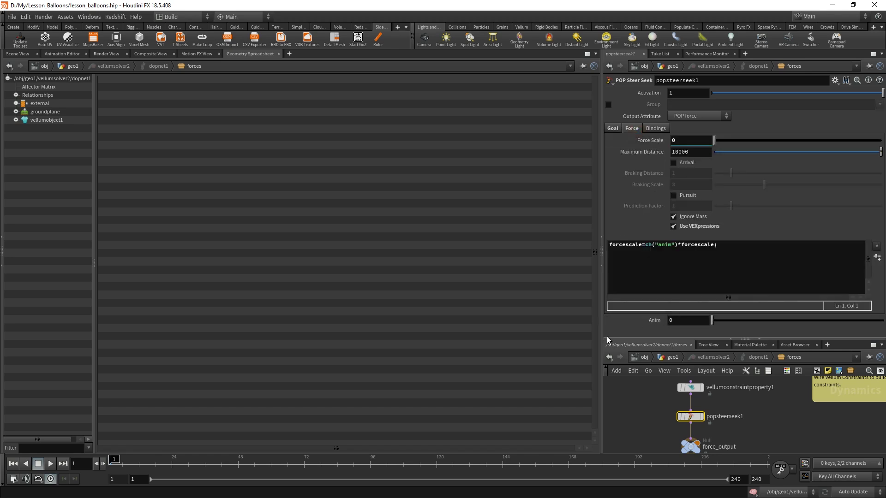
- Keyframe Anim from 0 at frame 24 to 1 at frame 48, and set Force Scale to 7
{"action": "left_click", "coordinate": [751, 491]}
{"action": "left_click", "coordinate": [172, 461]}
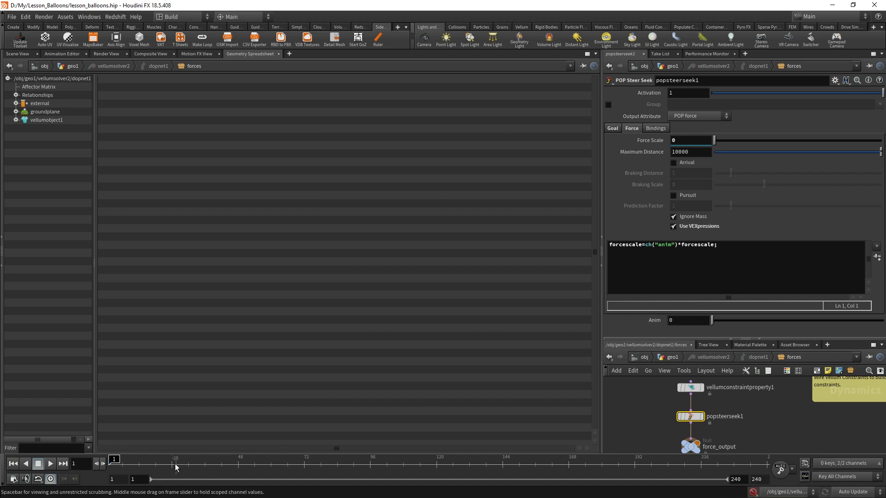
{"action": "left_click", "coordinate": [697, 321], "text": "alt"}
{"action": "left_click", "coordinate": [239, 463]}
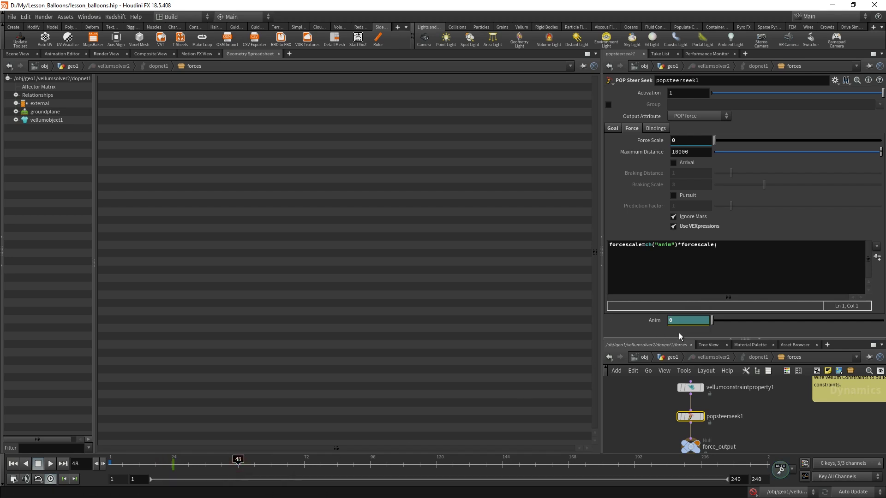
{"action": "left_click", "coordinate": [669, 321]}
{"action": "type", "text": "1"}
{"action": "key", "text": "Return"}
{"action": "double_click", "coordinate": [705, 145]}
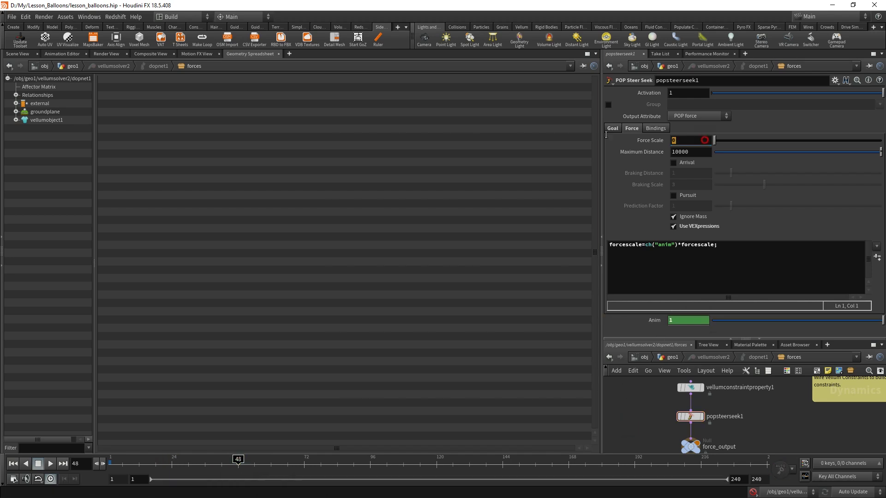
{"action": "type", "text": "7"}
{"action": "key", "text": "Return"}
- In the 3D viewport, tumble around the 2021 letters and play the simulation from frame 1
{"action": "left_click", "coordinate": [17, 53]}
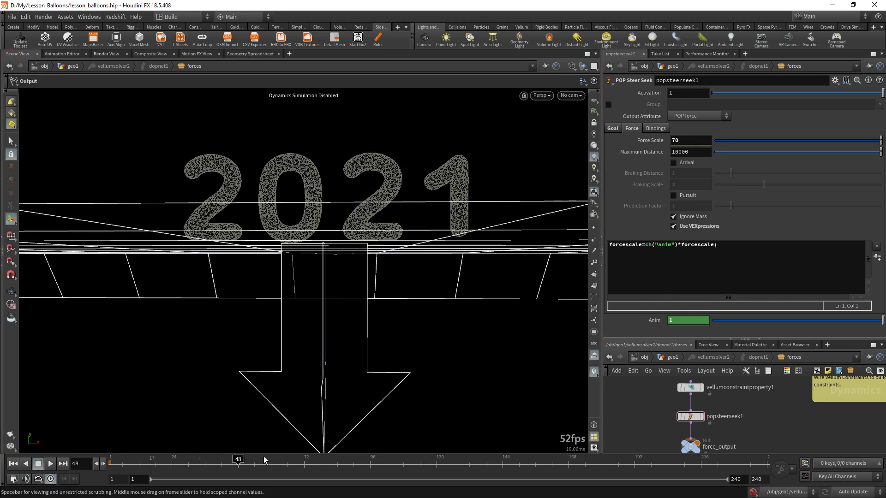
{"action": "key", "text": "ctrl+Up"}
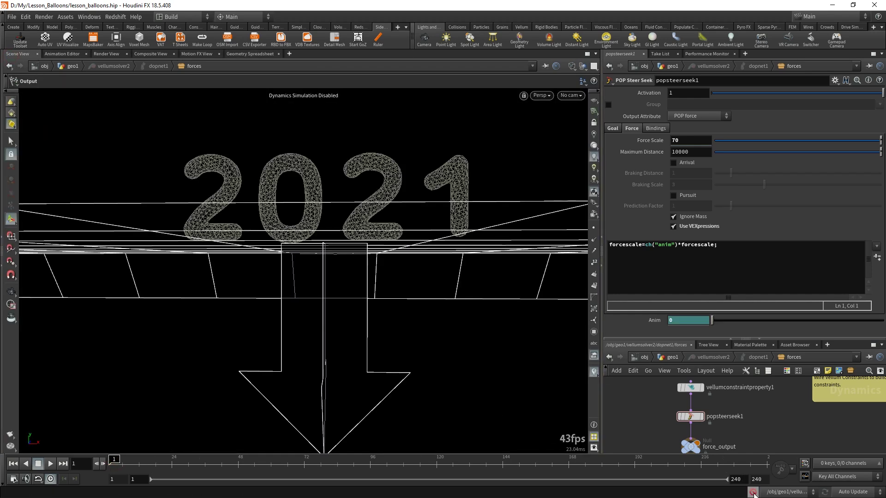
{"action": "key", "text": "Escape"}
{"action": "mouse_move", "coordinate": [463, 293]}
{"action": "left_mouse_down"}
{"action": "mouse_move", "coordinate": [361, 243]}
{"action": "mouse_move", "coordinate": [401, 196]}
{"action": "mouse_move", "coordinate": [106, 442]}
{"action": "left_mouse_up"}
{"action": "key", "text": "Return"}
{"action": "key", "text": "Up"}
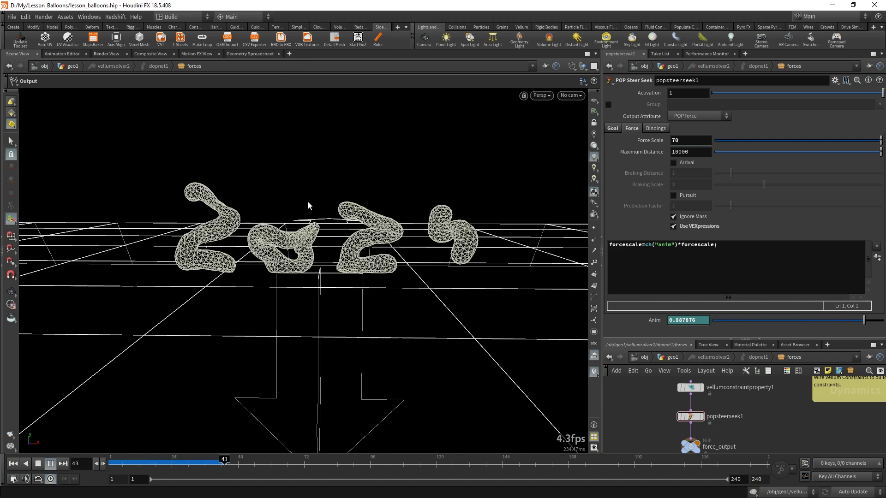
{"action": "left_click", "coordinate": [159, 463]}
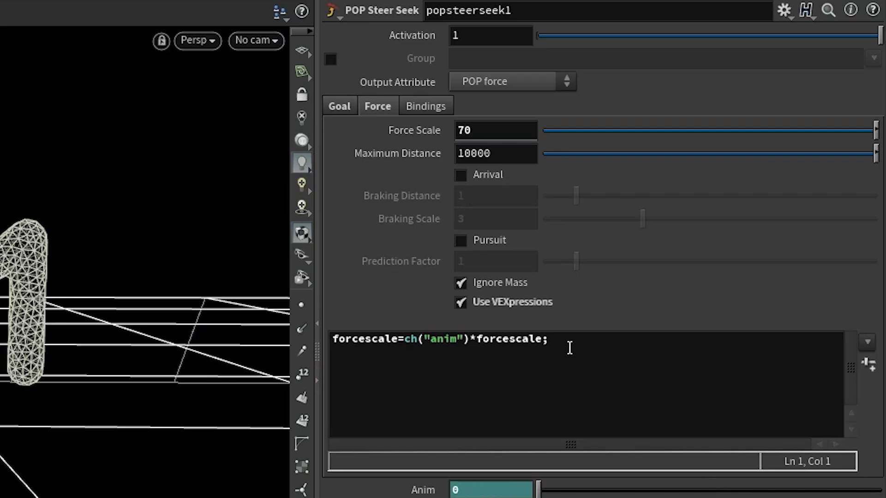
- Append the line arrival=(ch("anim")>0); to the VEXpression and rewind to frame 1
{"action": "left_click", "coordinate": [570, 345]}
{"action": "key", "text": "Return"}
{"action": "type", "text": "ar"}
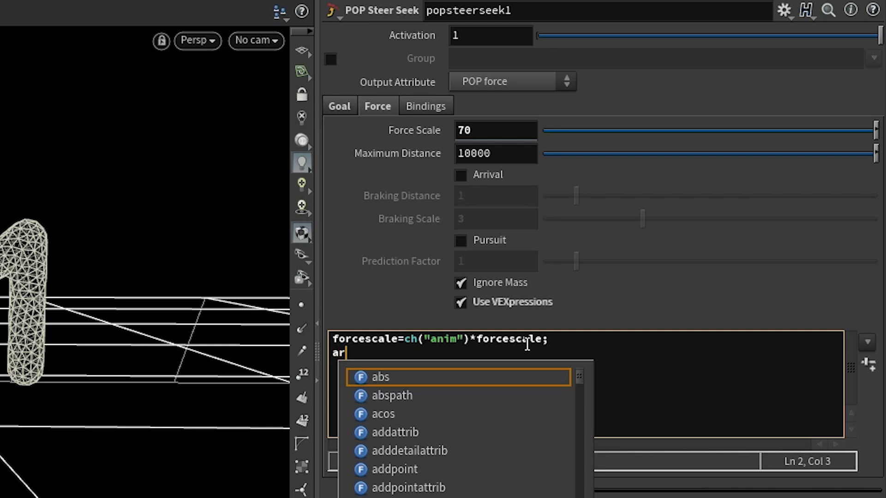
{"action": "type", "text": "rival"}
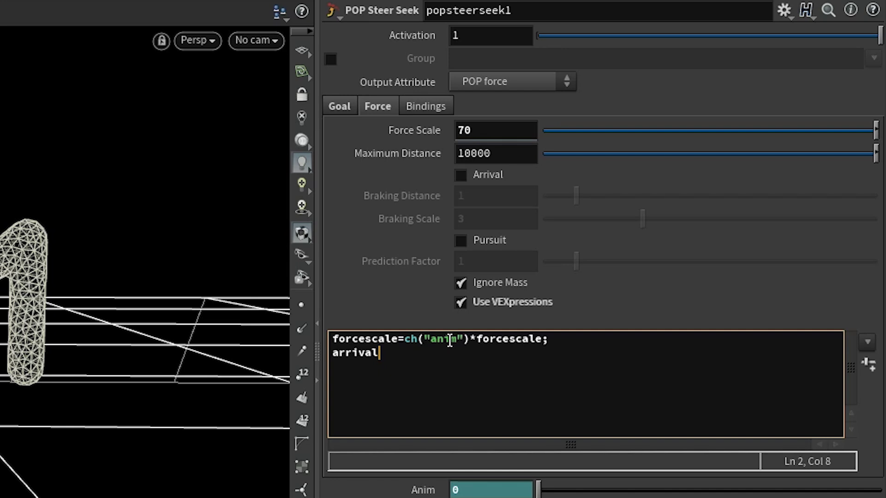
{"action": "type", "text": "=(c"}
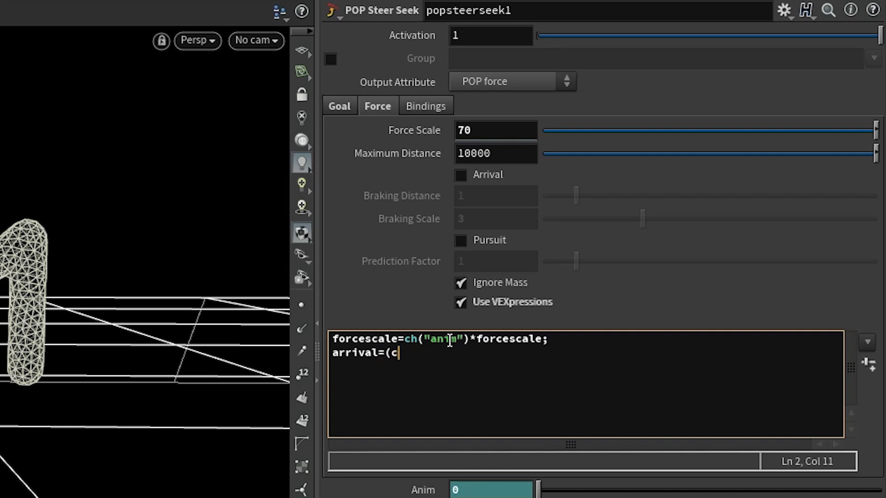
{"action": "type", "text": "h(\"a"}
{"action": "type", "text": "nim\")"}
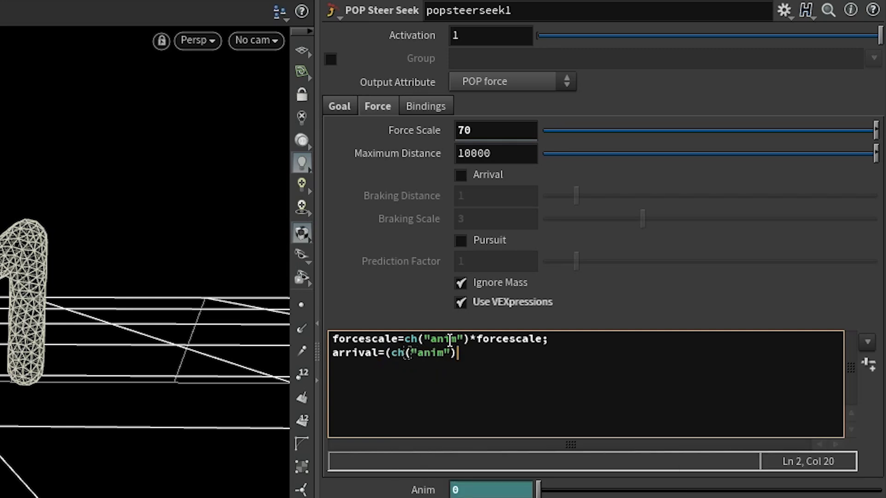
{"action": "type", "text": ">0);"}
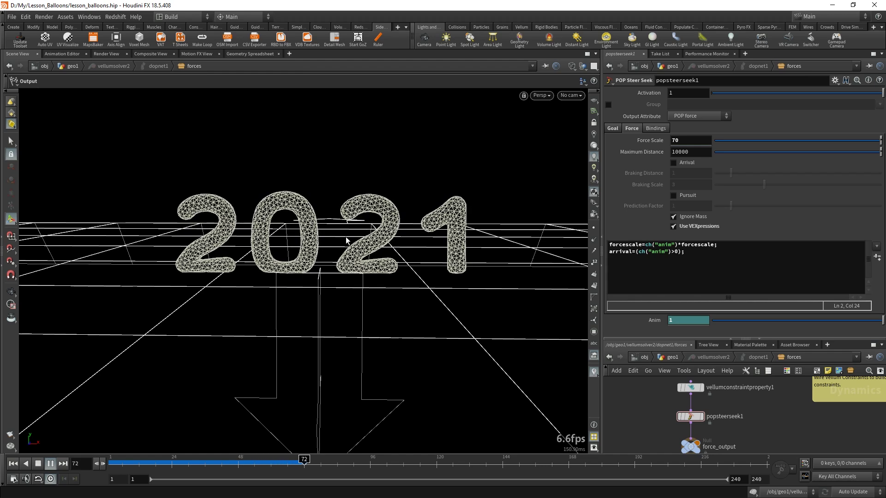
{"action": "key", "text": "ctrl+Up"}
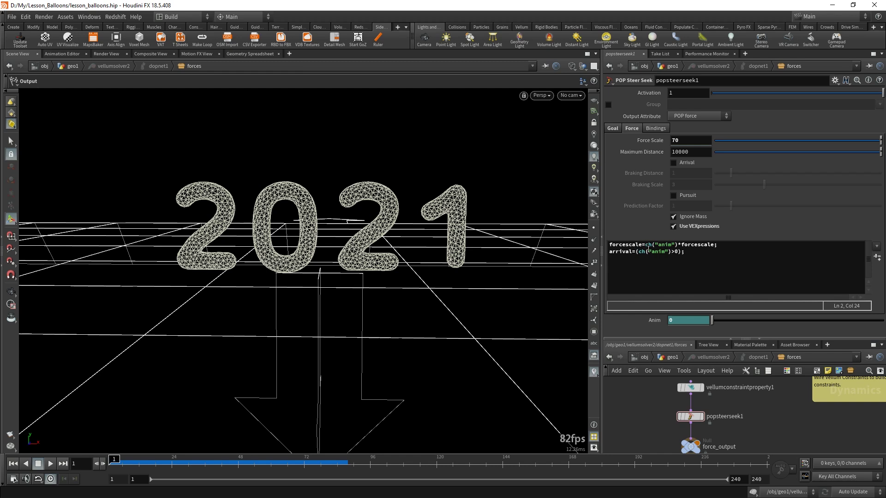
{"action": "left_click", "coordinate": [652, 244]}
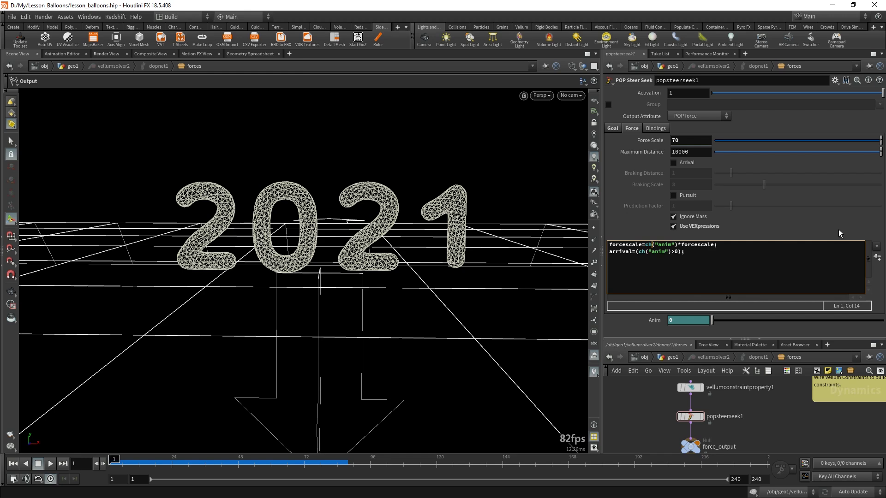
{"action": "type", "text": "f"}
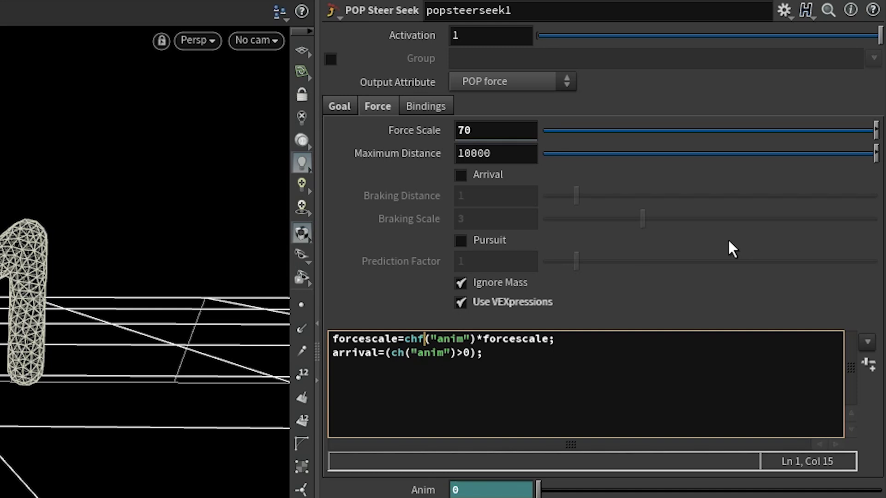
{"action": "key", "text": "BackSpace"}
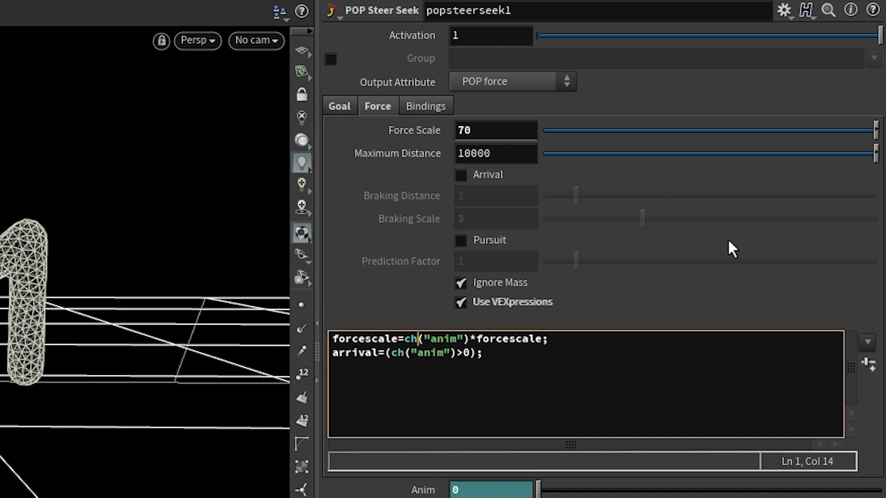
{"action": "key", "text": "Escape"}
{"action": "key", "text": "Home"}
{"action": "key", "text": "Return"}
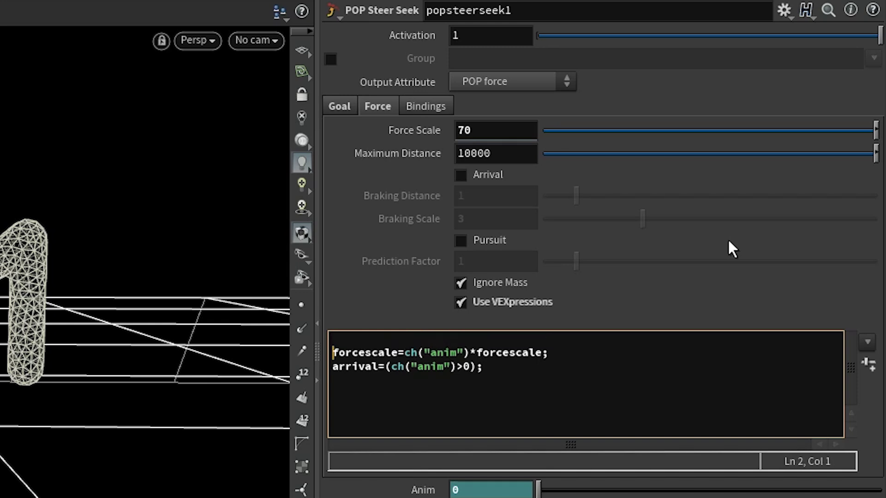
{"action": "key", "text": "Up"}
{"action": "type", "text": "floa"}
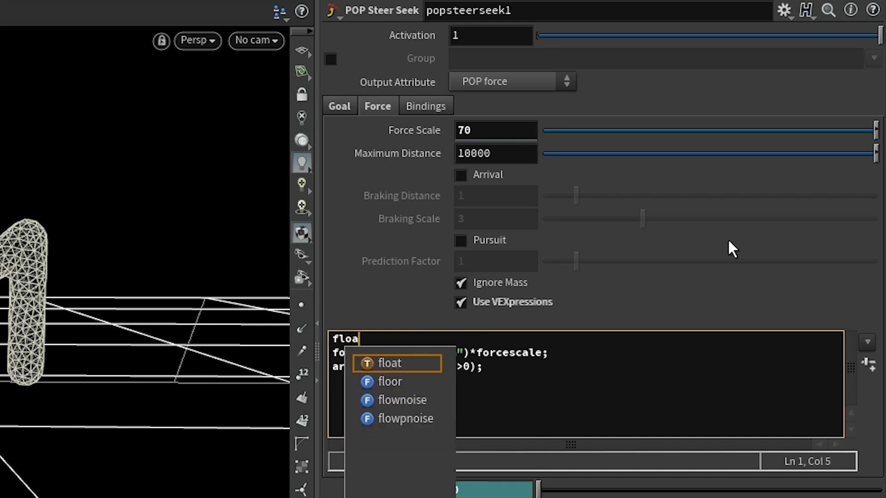
{"action": "type", "text": "t anim="}
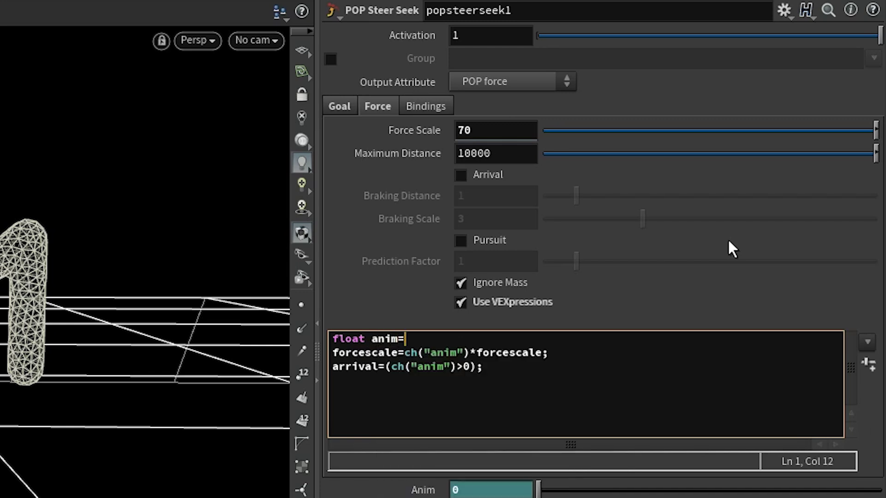
{"action": "type", "text": "chf(\""}
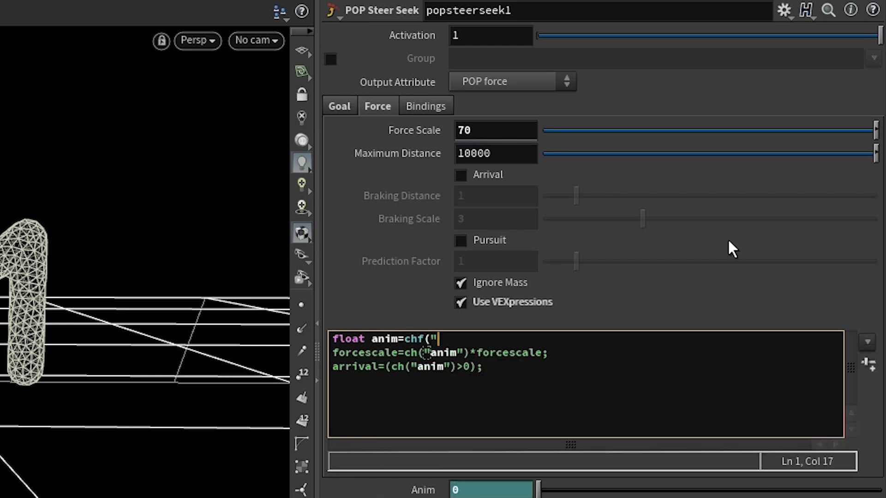
{"action": "type", "text": "anim\","}
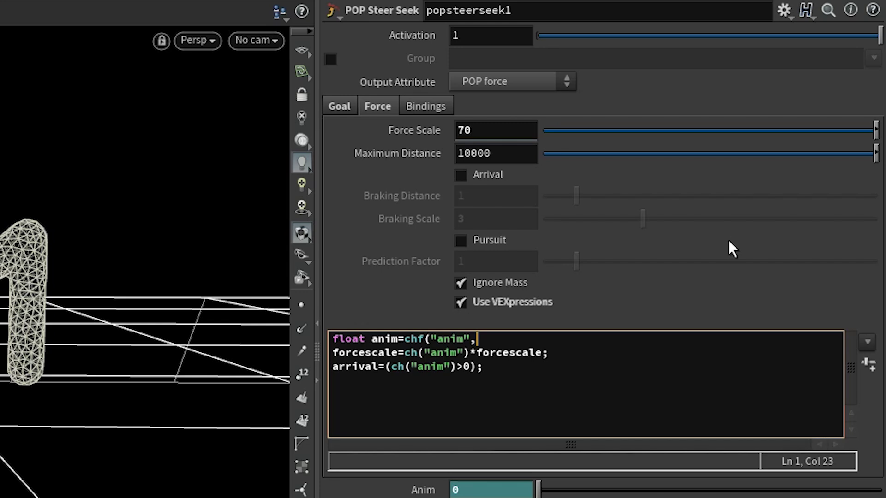
{"action": "type", "text": "@Ti"}
{"action": "type", "text": "me);"}
- Replace ch("anim") with anim on the forcescale and arrival lines, then test-play and rewind
{"action": "key", "text": "Down"}
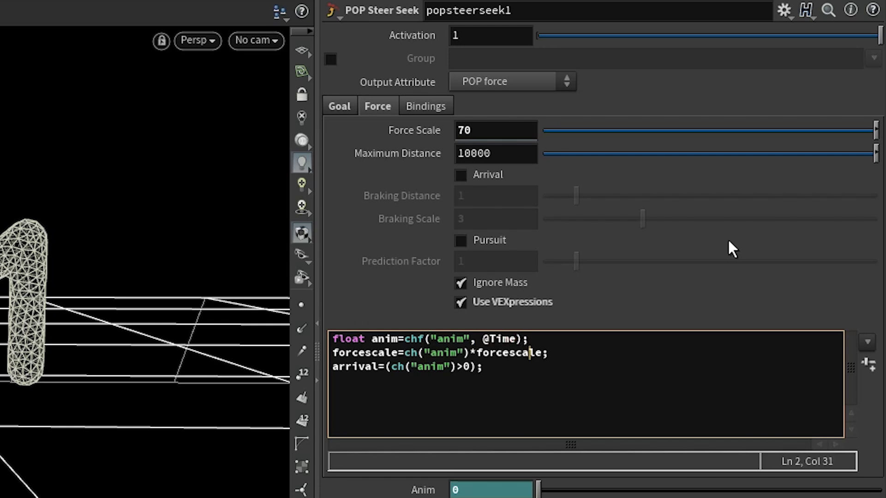
{"action": "key", "text": "Left"}
{"action": "key", "text": "Left"}
{"action": "key", "text": "Left"}
{"action": "key", "text": "Left"}
{"action": "key", "text": "Left"}
{"action": "key", "text": "Left"}
{"action": "key", "text": "Left"}
{"action": "key", "text": "Left"}
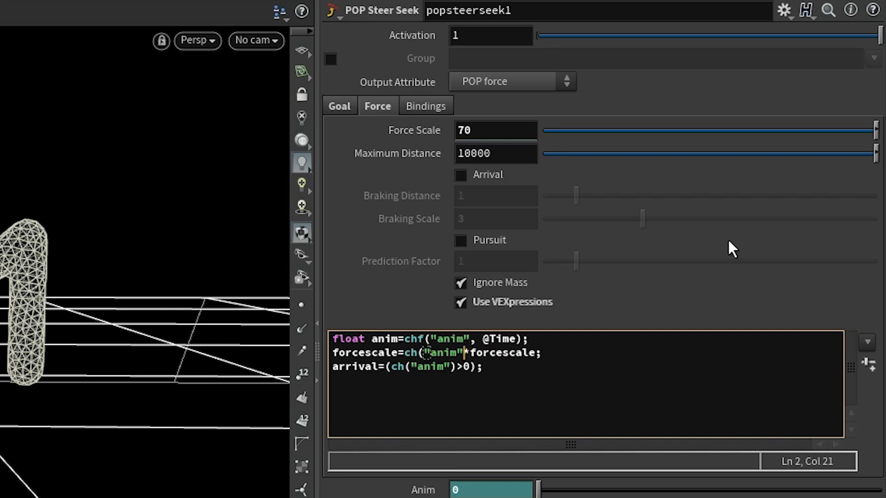
{"action": "key", "text": "BackSpace"}
{"action": "key", "text": "BackSpace"}
{"action": "key", "text": "BackSpace"}
{"action": "key", "text": "BackSpace"}
{"action": "key", "text": "BackSpace"}
{"action": "key", "text": "BackSpace"}
{"action": "key", "text": "BackSpace"}
{"action": "key", "text": "BackSpace"}
{"action": "key", "text": "BackSpace"}
{"action": "key", "text": "BackSpace"}
{"action": "type", "text": "a"}
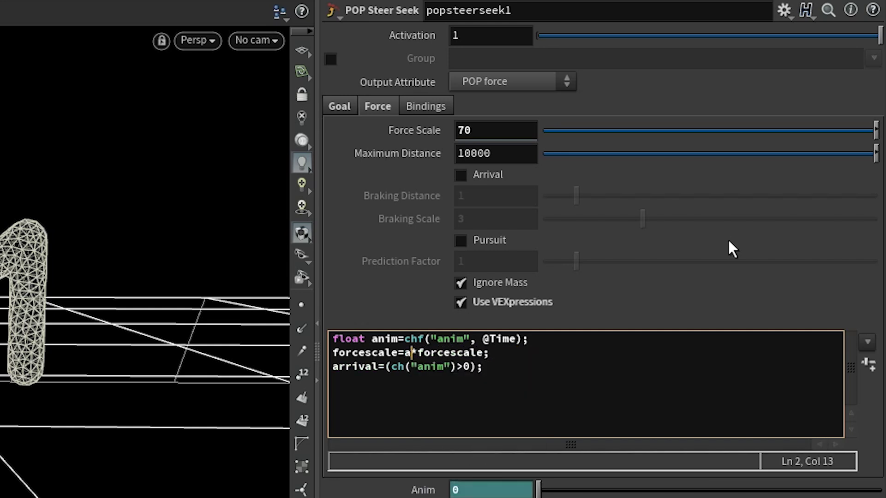
{"action": "type", "text": "nim"}
{"action": "key", "text": "Down"}
{"action": "key", "text": "Right"}
{"action": "key", "text": "Right"}
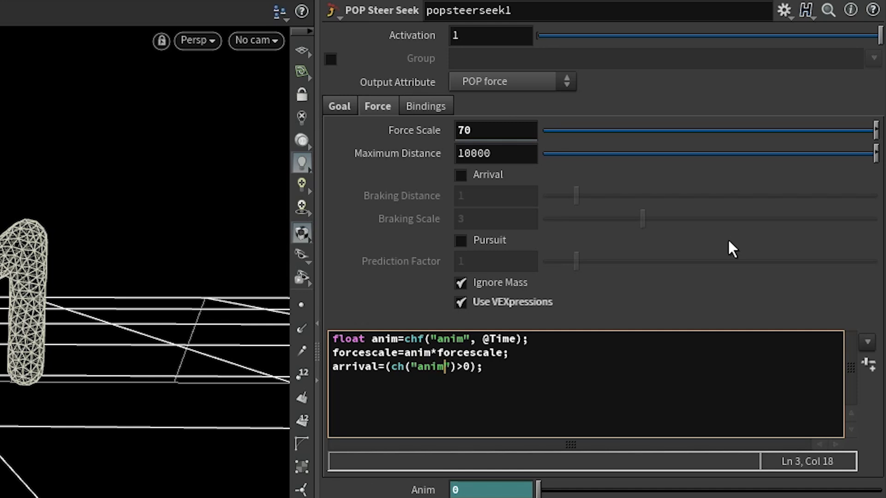
{"action": "key", "text": "Right"}
{"action": "key", "text": "Right"}
{"action": "key", "text": "BackSpace"}
{"action": "key", "text": "BackSpace"}
{"action": "key", "text": "BackSpace"}
{"action": "key", "text": "BackSpace"}
{"action": "key", "text": "BackSpace"}
{"action": "key", "text": "BackSpace"}
{"action": "type", "text": "a"}
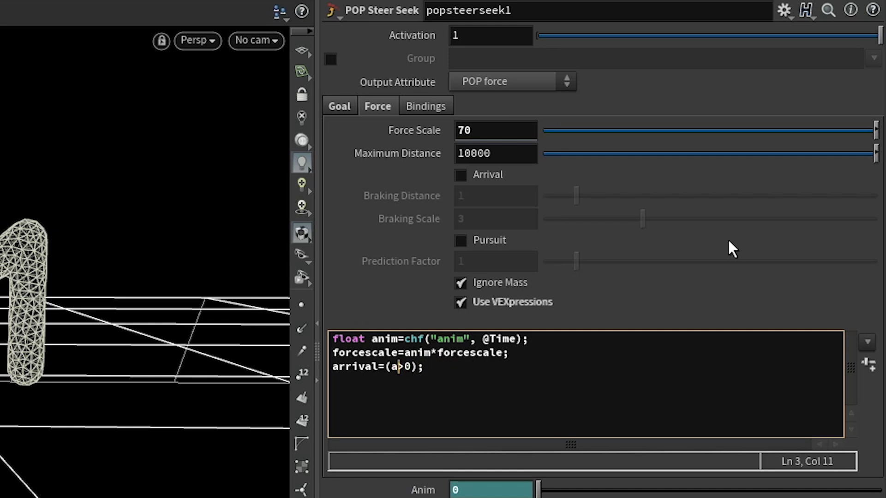
{"action": "type", "text": "nim"}
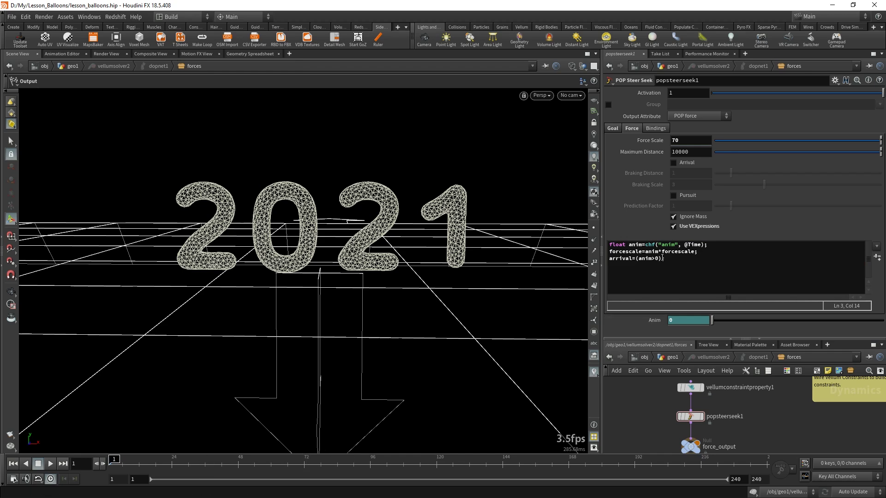
{"action": "key", "text": "Up"}
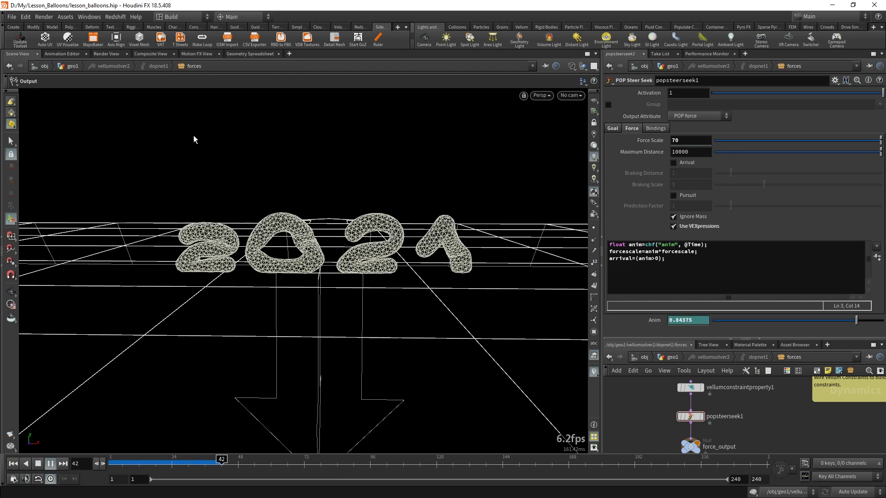
{"action": "key", "text": "ctrl+Up"}
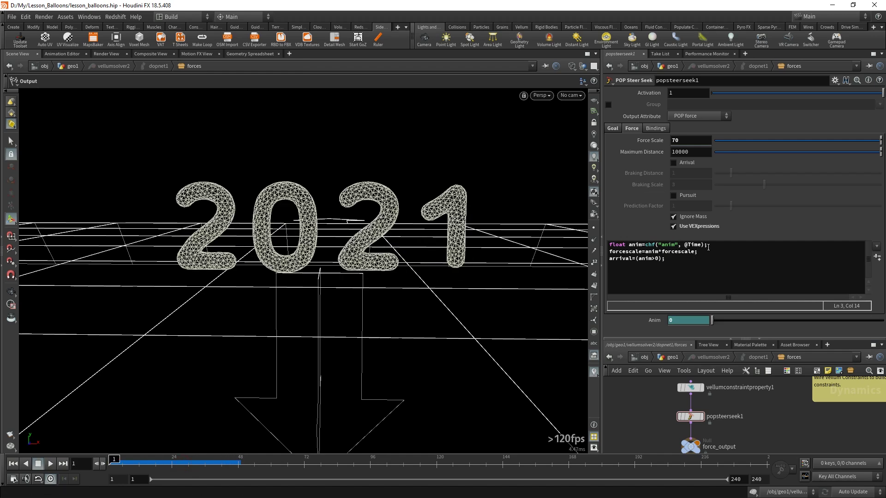
{"action": "left_click", "coordinate": [702, 244]}
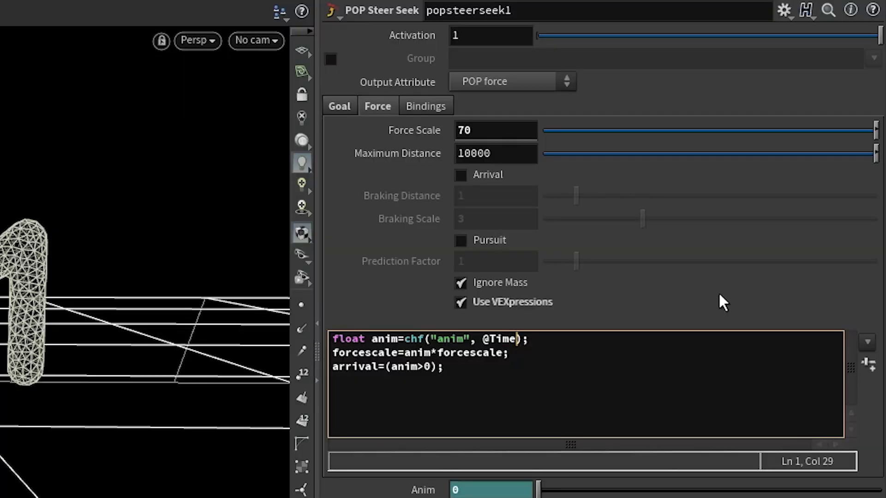
{"action": "type", "text": "-@"}
{"action": "type", "text": "class"}
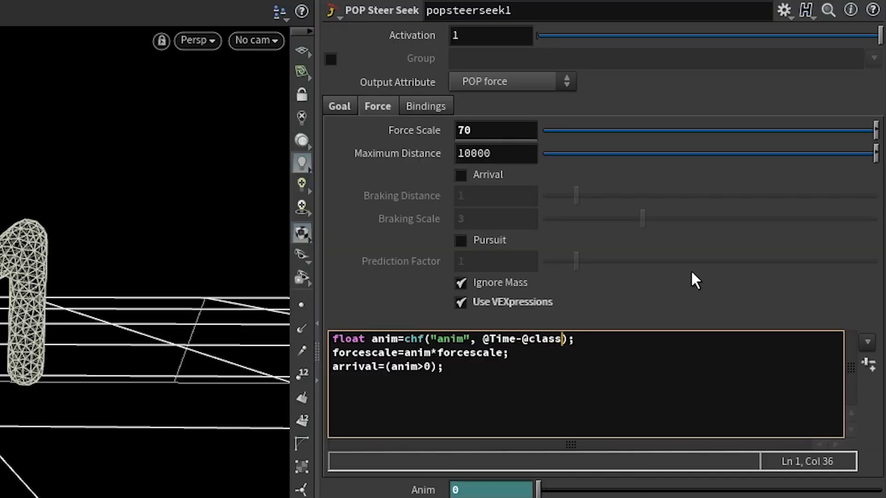
{"action": "left_click", "coordinate": [454, 465]}
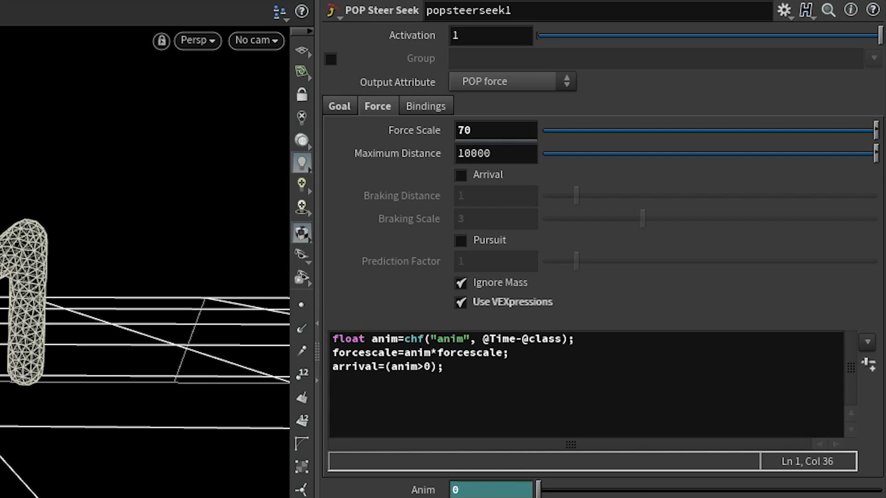
{"action": "left_click", "coordinate": [47, 463]}
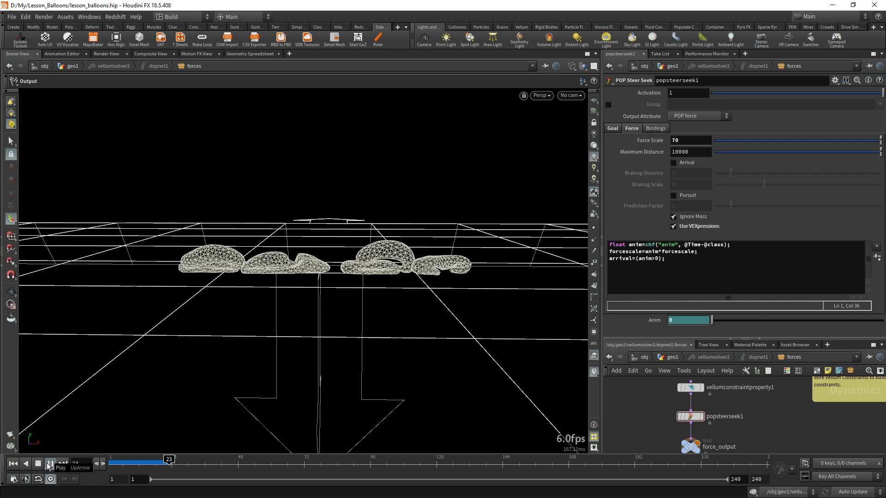
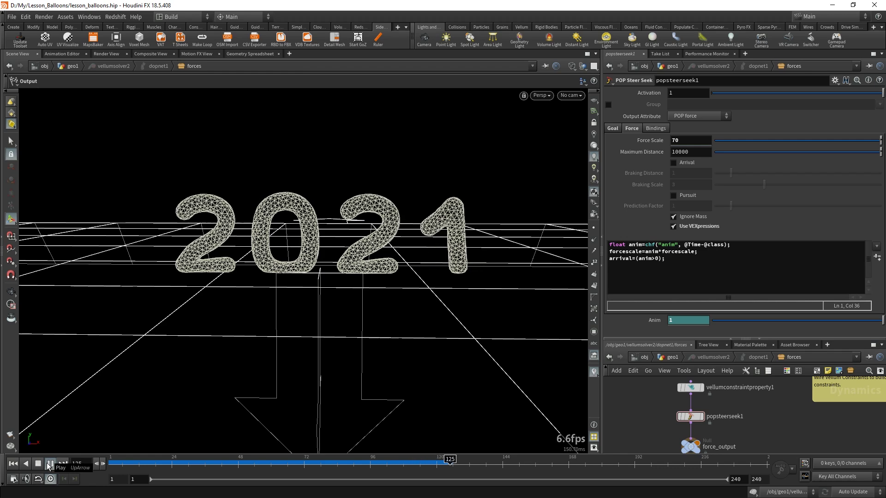
{"action": "left_click", "coordinate": [139, 460]}
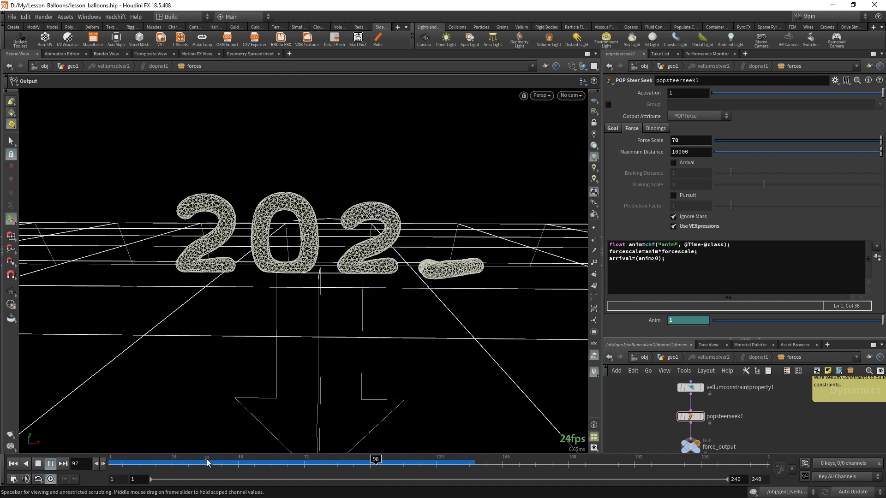
{"action": "key", "text": "ctrl+Up"}
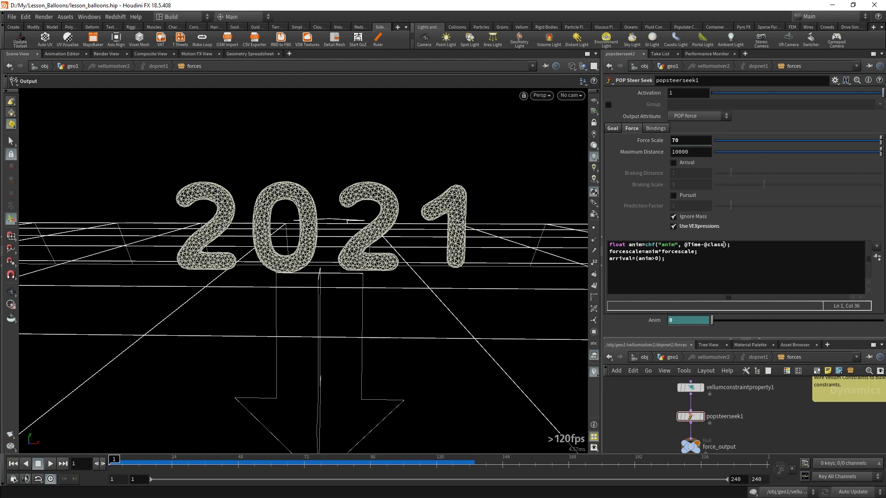
{"action": "type", "text": "*c"}
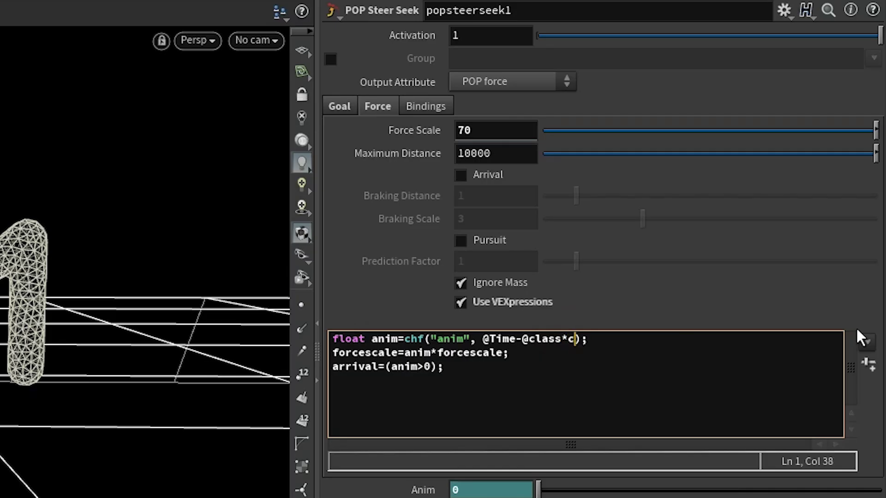
{"action": "type", "text": "h("}
{"action": "key", "text": "Escape"}
{"action": "type", "text": "\""}
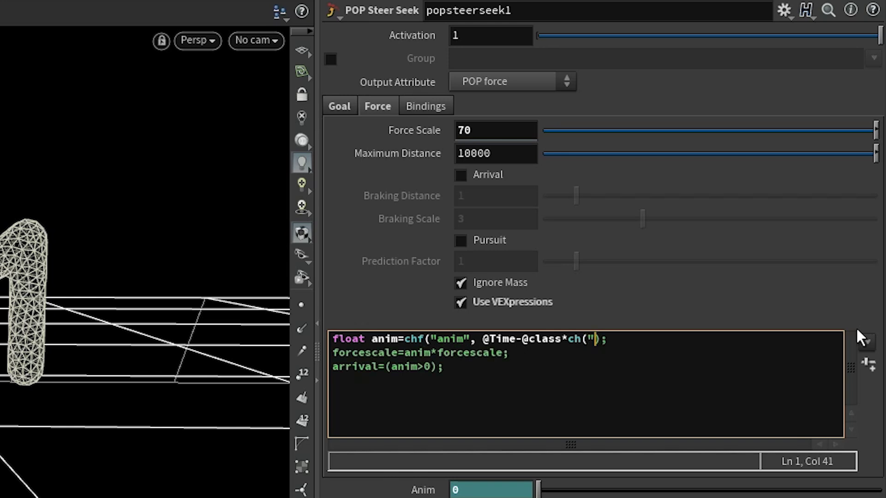
{"action": "type", "text": "delay\""}
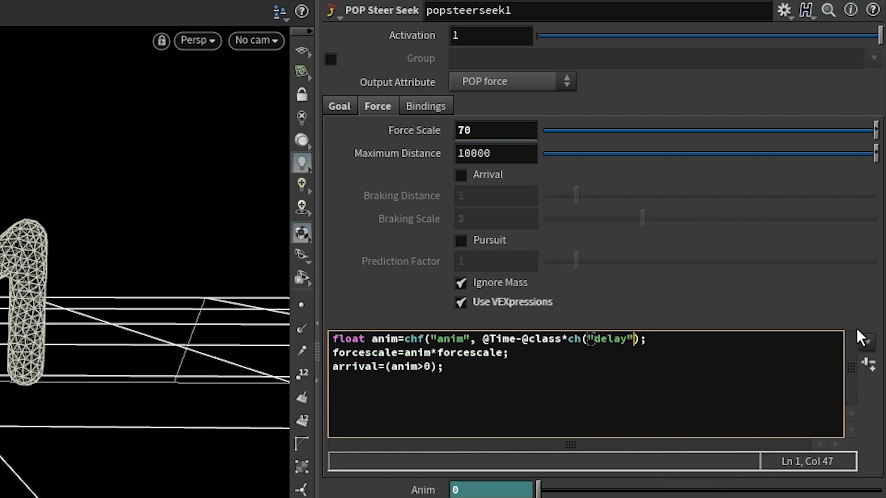
{"action": "type", "text": ")"}
{"action": "left_click", "coordinate": [868, 364]}
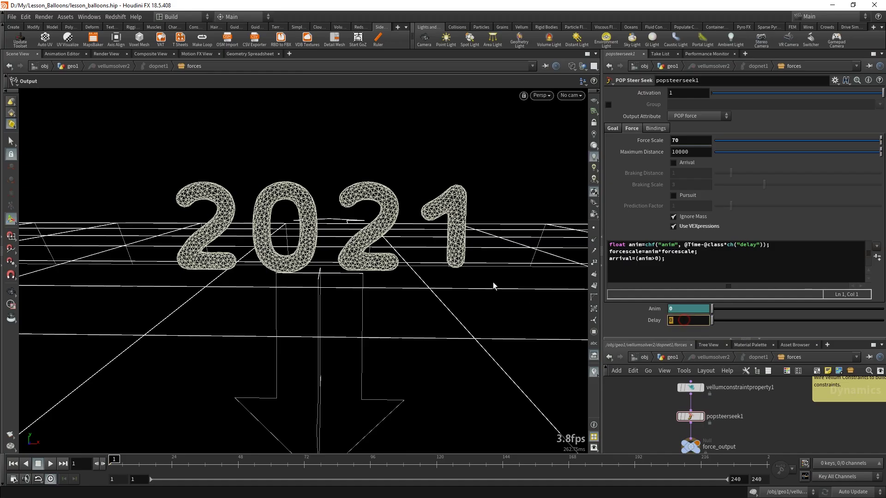
{"action": "type", "text": "3"}
{"action": "key", "text": "Return"}
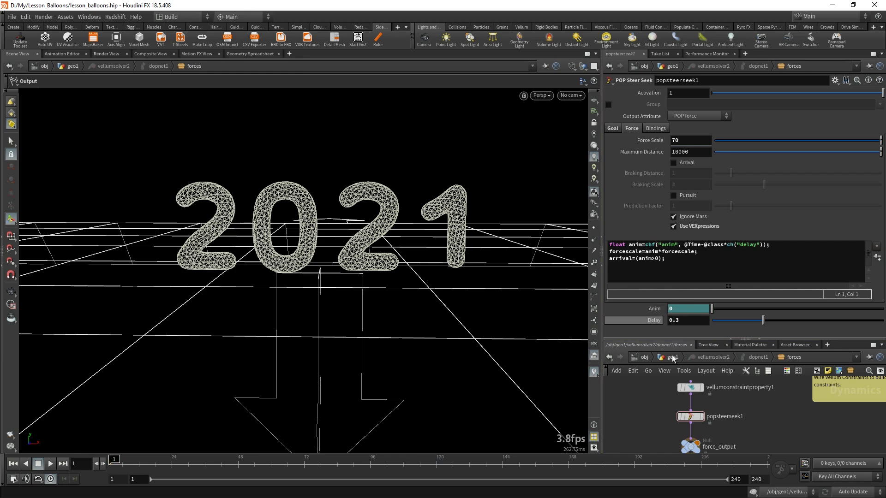
- Play the staggered letter inflation, then stop and return to frame 1
{"action": "left_click", "coordinate": [51, 463]}
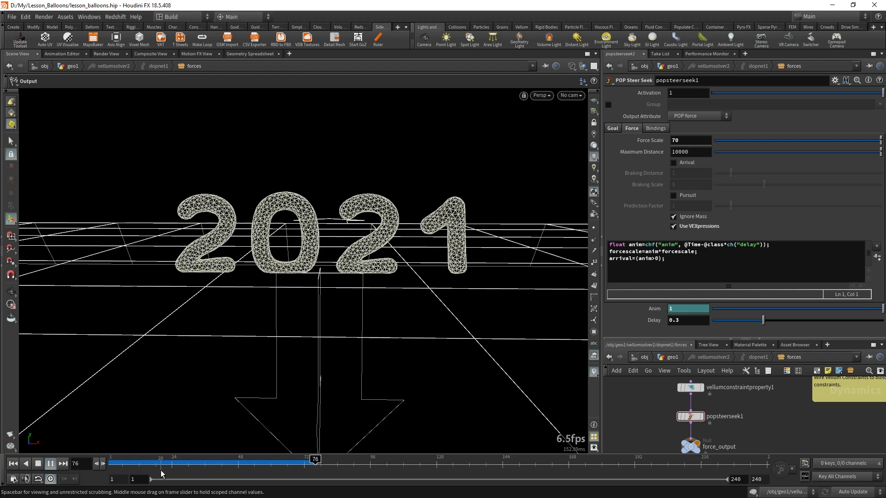
{"action": "left_click", "coordinate": [163, 465]}
{"action": "key", "text": "ctrl+Up"}
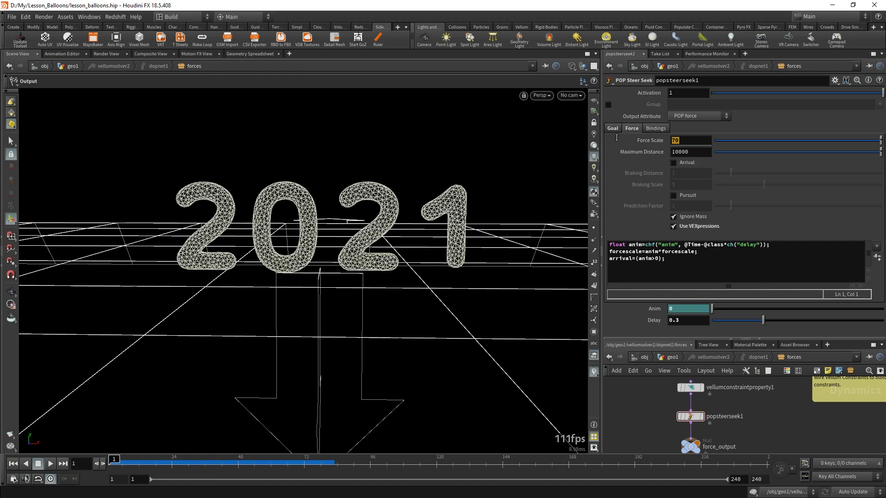
- Enable Arrival braking on popsteerseek1 and enlarge the network pane
{"action": "left_click", "coordinate": [683, 140]}
{"action": "left_click", "coordinate": [694, 164]}
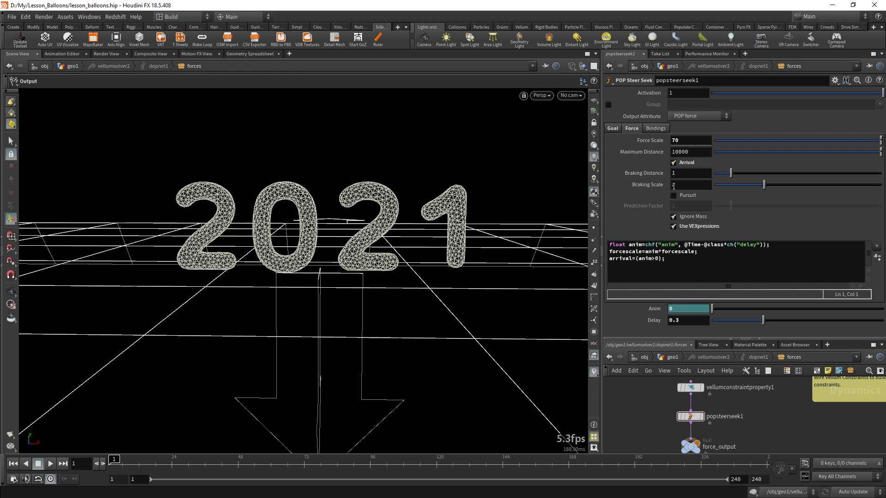
{"action": "type", "text": "3"}
{"action": "key", "text": "Return"}
{"action": "left_click_drag", "start_coordinate": [746, 340], "coordinate": [745, 192]}
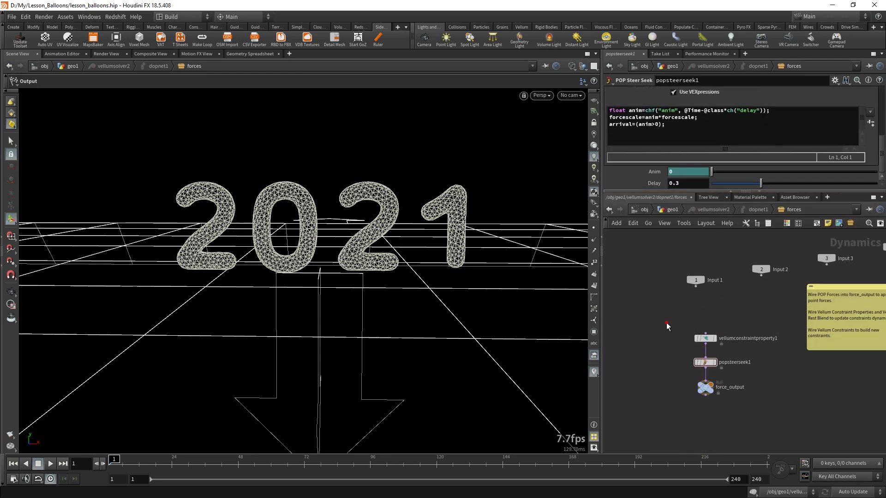
- Inspect vellumconstraintproperty1's Geometry input, return to its Properties, then go up to geo1
{"action": "left_click", "coordinate": [708, 339]}
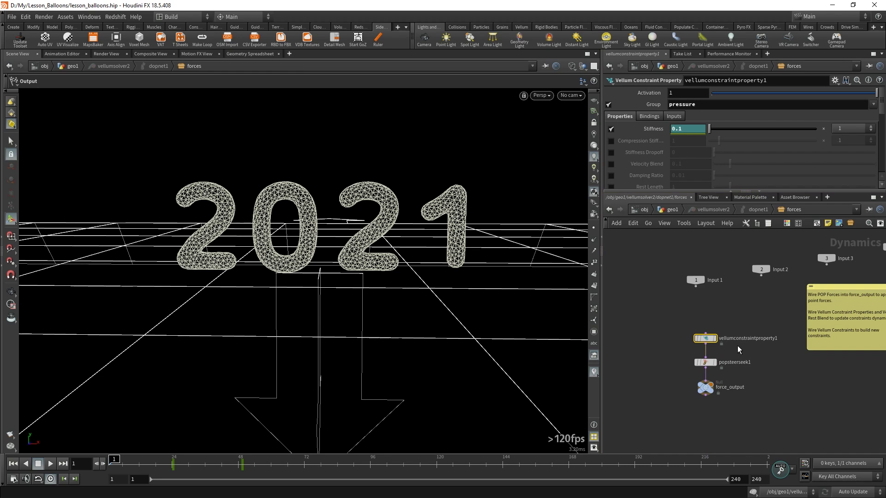
{"action": "left_click", "coordinate": [663, 117]}
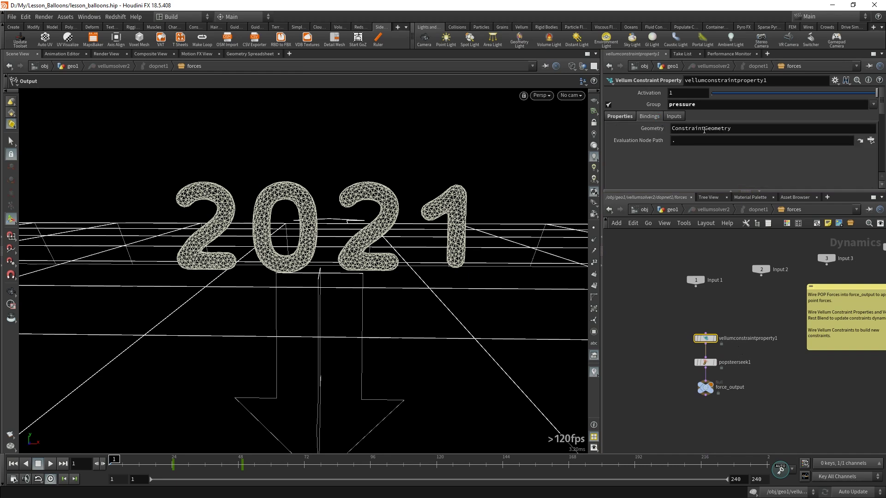
{"action": "left_click_drag", "start_coordinate": [704, 129], "coordinate": [732, 129]}
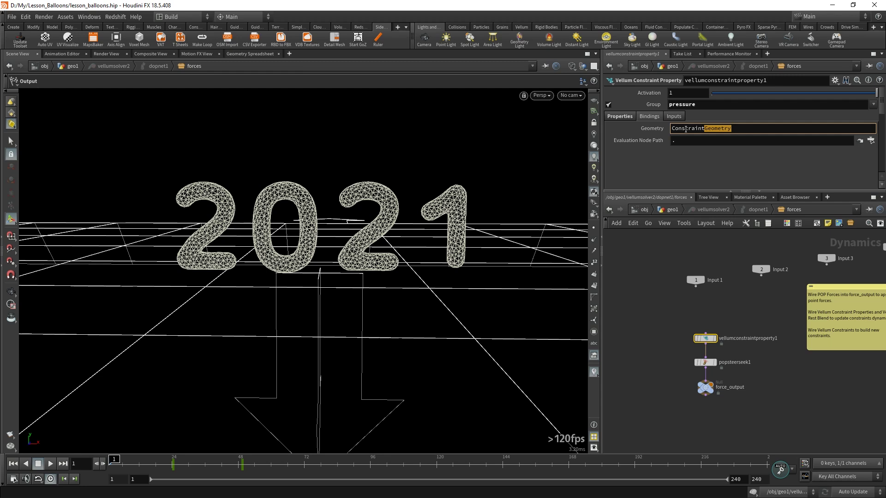
{"action": "left_click", "coordinate": [617, 117]}
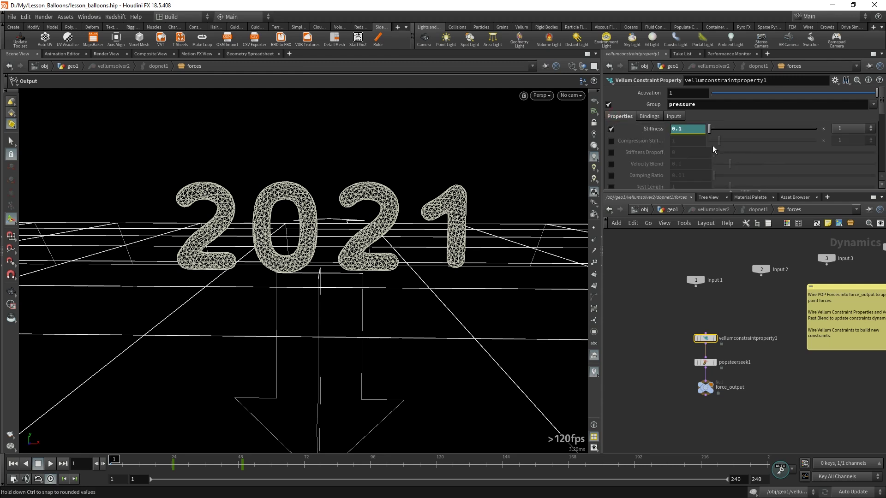
{"action": "left_click", "coordinate": [669, 209]}
- Add an Attribute Transfer node feeding the Vellum solver's middle input
{"action": "middle_click_drag", "start_coordinate": [743, 377], "coordinate": [736, 393]}
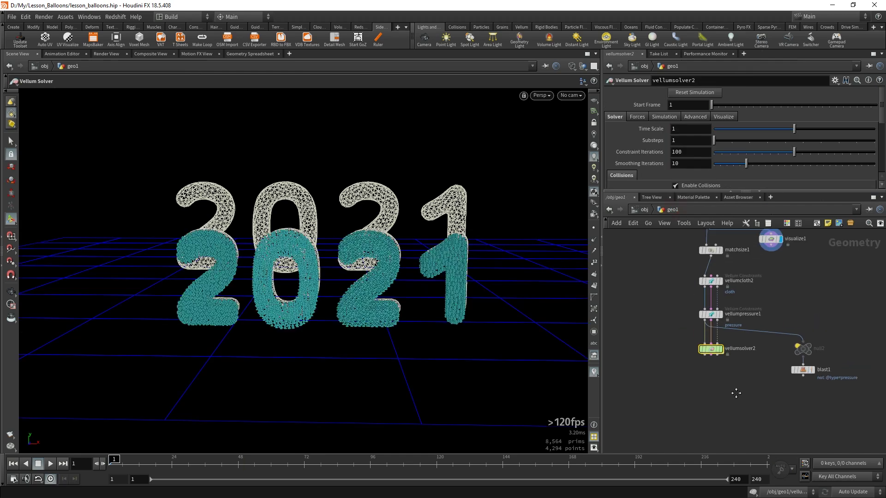
{"action": "scroll", "coordinate": [701, 349], "scroll_direction": "up", "scroll_amount": 3}
{"action": "left_click_drag", "start_coordinate": [681, 356], "coordinate": [696, 434]}
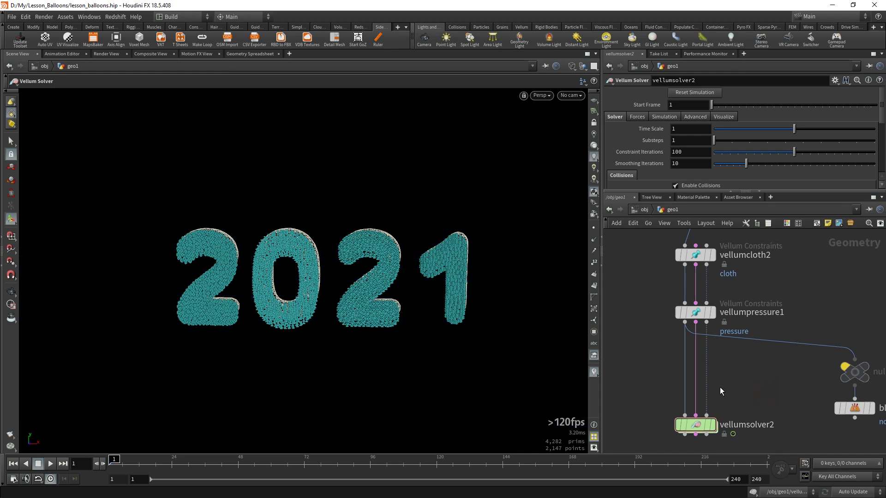
{"action": "key", "text": "Tab"}
{"action": "type", "text": "trans"}
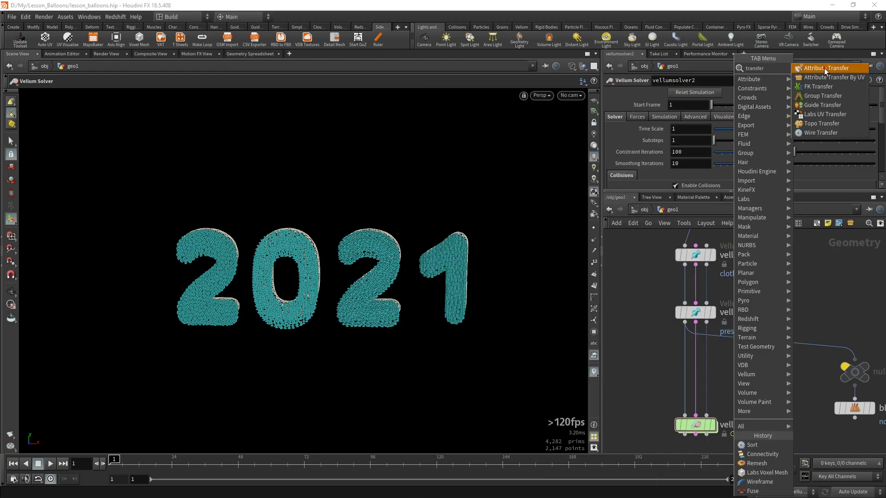
{"action": "left_click", "coordinate": [821, 68]}
{"action": "left_click", "coordinate": [757, 367]}
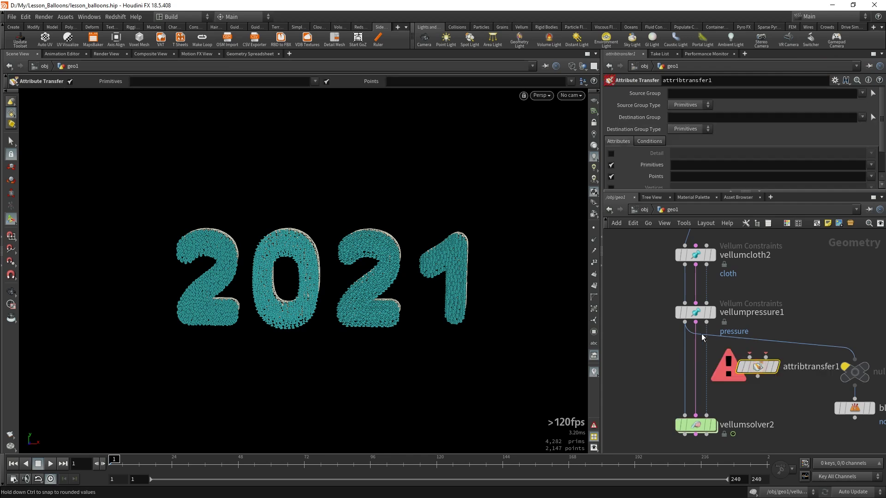
{"action": "left_click_drag", "start_coordinate": [757, 377], "coordinate": [695, 416]}
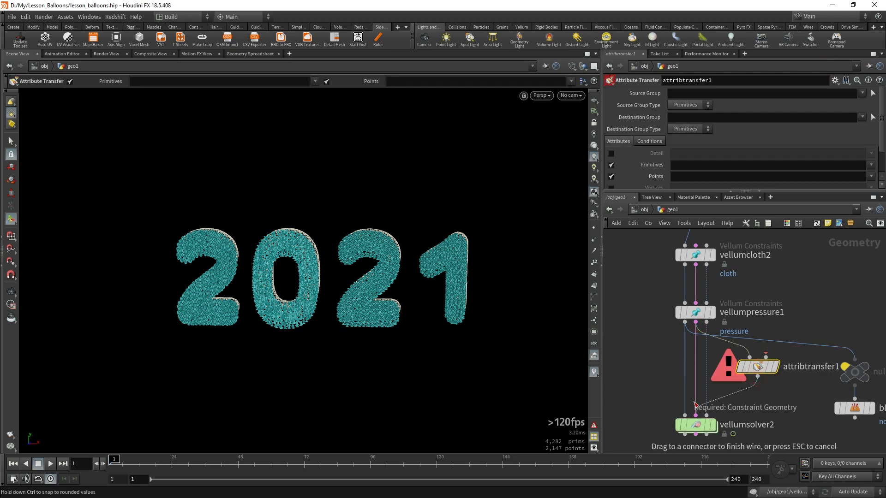
- Wire matchsize1 into attribtransfer1's second input
{"action": "middle_click_drag", "start_coordinate": [782, 283], "coordinate": [774, 309]}
{"action": "left_click", "coordinate": [764, 345]}
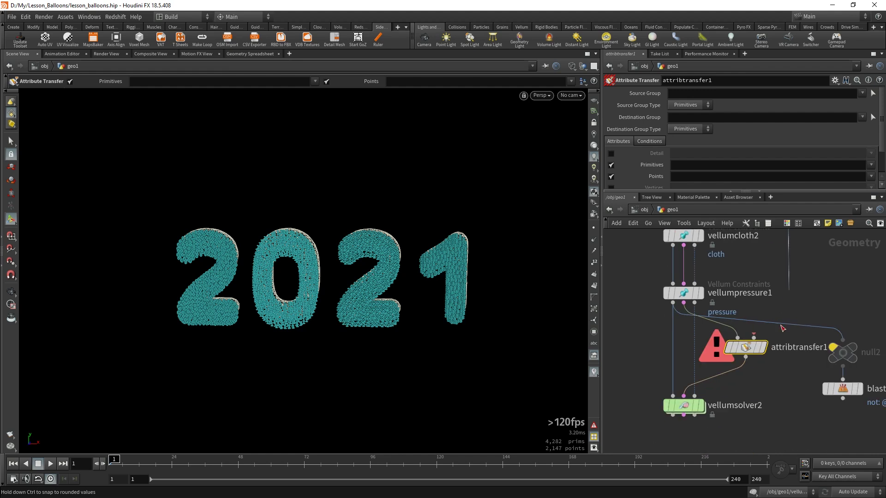
{"action": "middle_click_drag", "start_coordinate": [764, 345], "coordinate": [765, 336]}
{"action": "left_click", "coordinate": [757, 339]}
{"action": "middle_click_drag", "start_coordinate": [793, 226], "coordinate": [760, 350]}
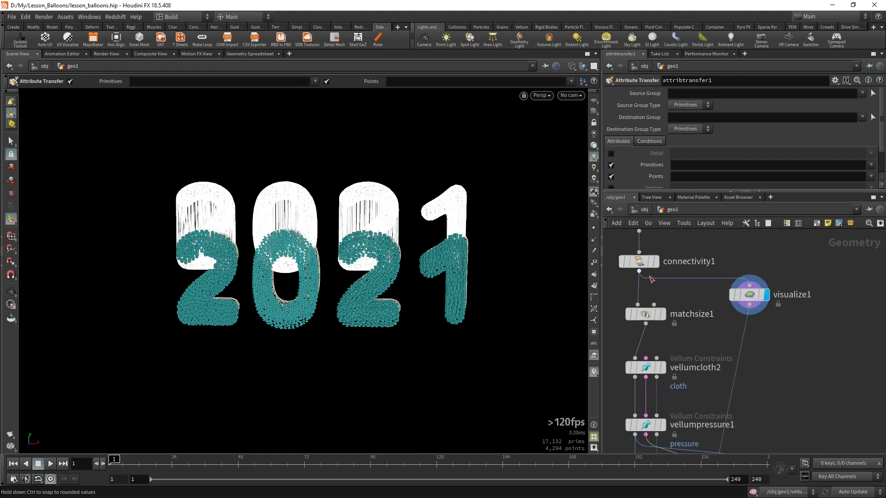
{"action": "left_click", "coordinate": [645, 324]}
{"action": "middle_click_drag", "start_coordinate": [740, 386], "coordinate": [775, 248]}
{"action": "left_click", "coordinate": [751, 325]}
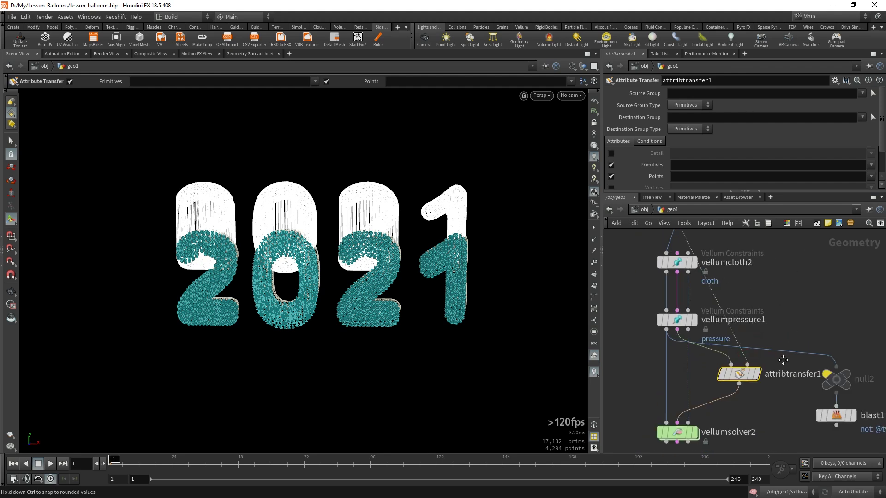
{"action": "mouse_move", "coordinate": [756, 277]}
{"action": "middle_mouse_down"}
{"action": "mouse_move", "coordinate": [730, 394]}
{"action": "mouse_move", "coordinate": [781, 301]}
{"action": "middle_mouse_up"}
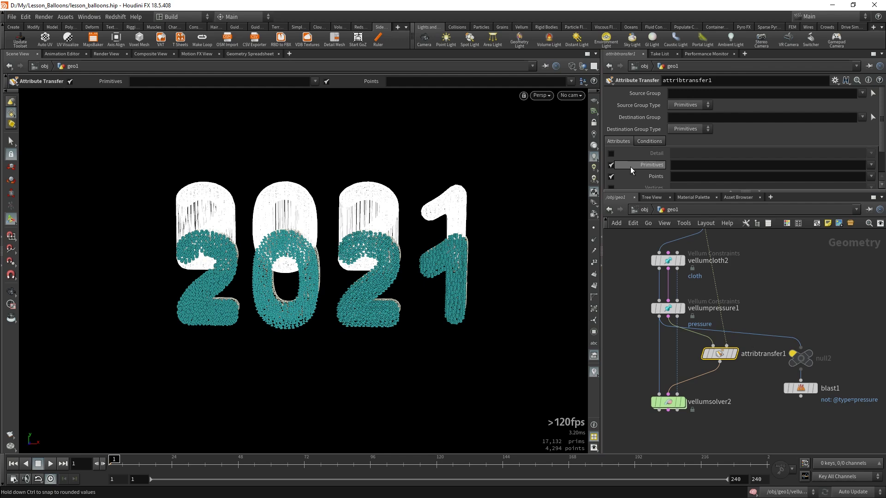
- Turn off primitive attribute transfer on attribtransfer1 and review its point attribute list
{"action": "left_click", "coordinate": [611, 165]}
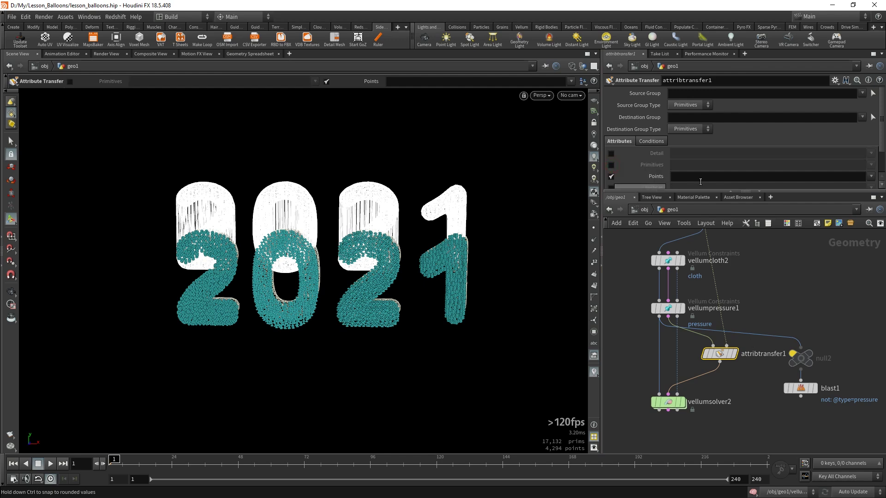
{"action": "left_click", "coordinate": [871, 177]}
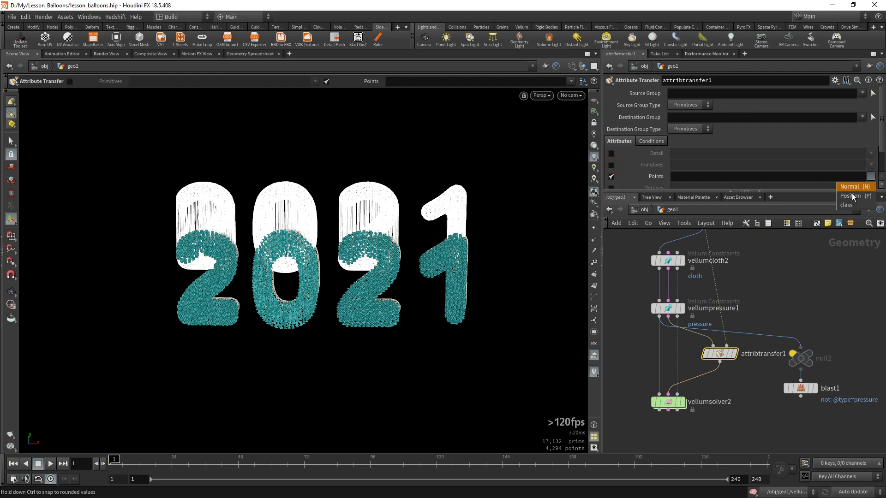
{"action": "scroll", "coordinate": [621, 177], "scroll_direction": "down", "scroll_amount": 2}
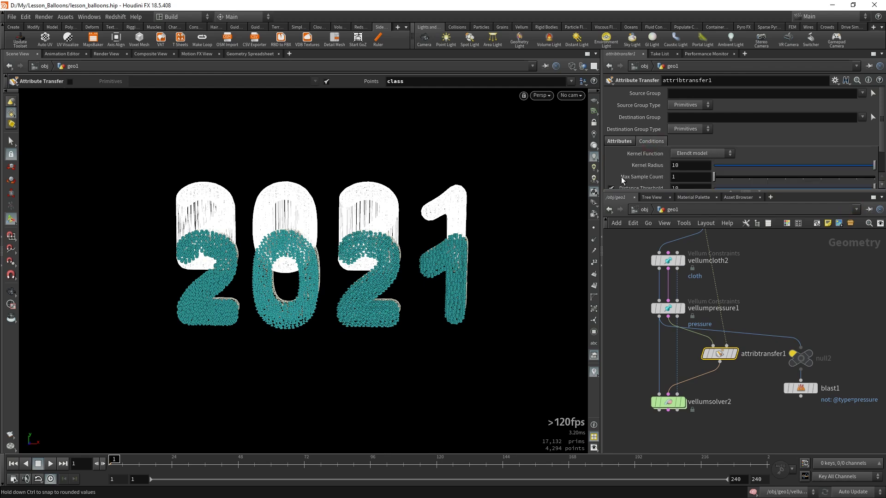
{"action": "scroll", "coordinate": [616, 140], "scroll_direction": "up", "scroll_amount": 2}
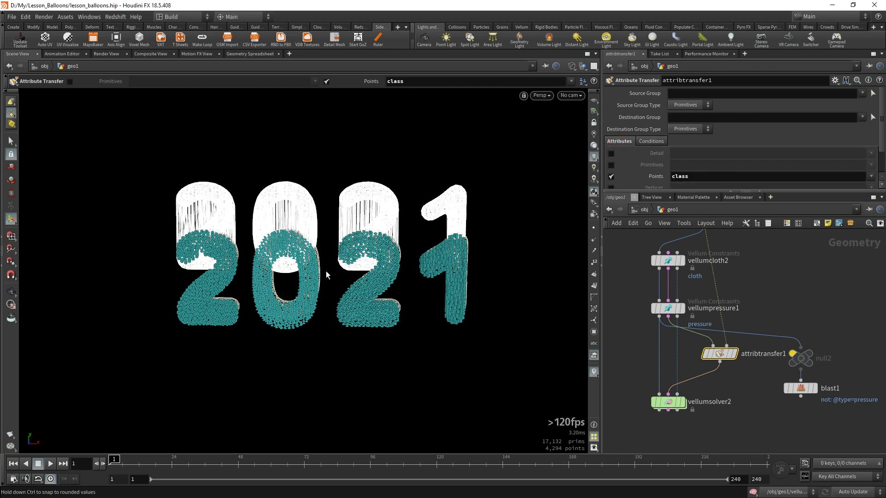
{"action": "right_click", "coordinate": [679, 358]}
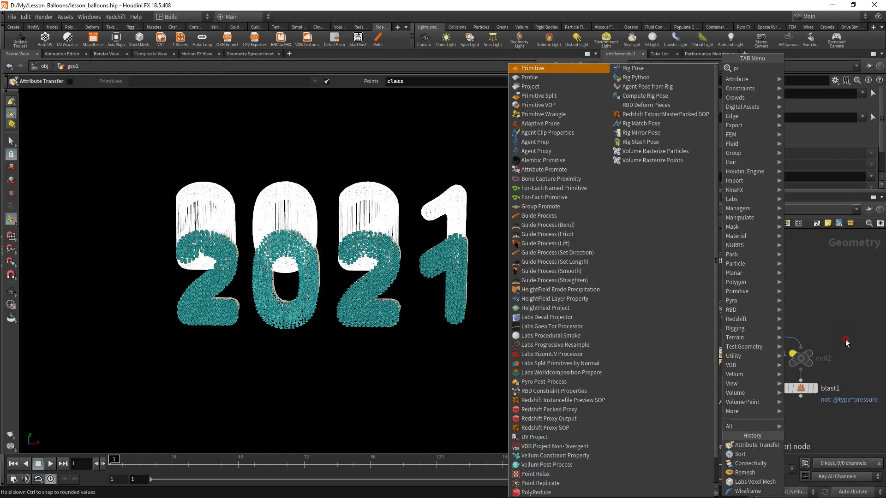
{"action": "key", "text": "Escape"}
- Insert an Attribute Promote before the solver, promoting class to Primitive
{"action": "key", "text": "Tab"}
{"action": "type", "text": "pr"}
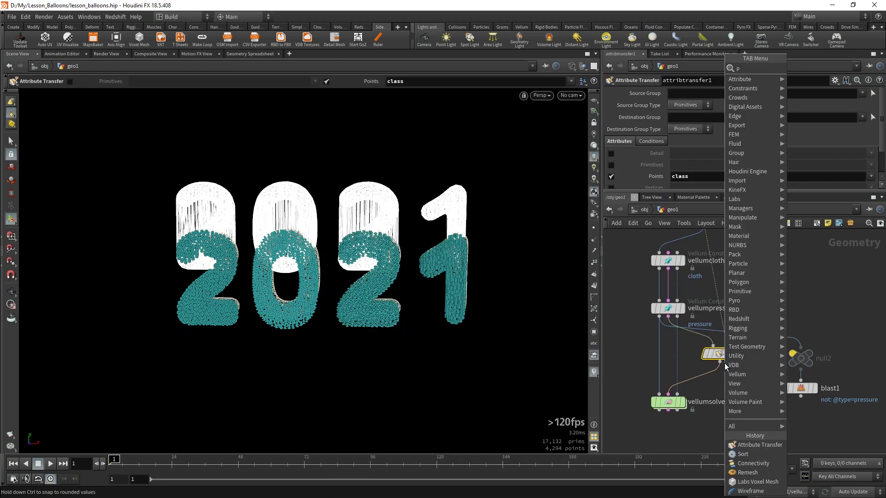
{"action": "type", "text": "omo"}
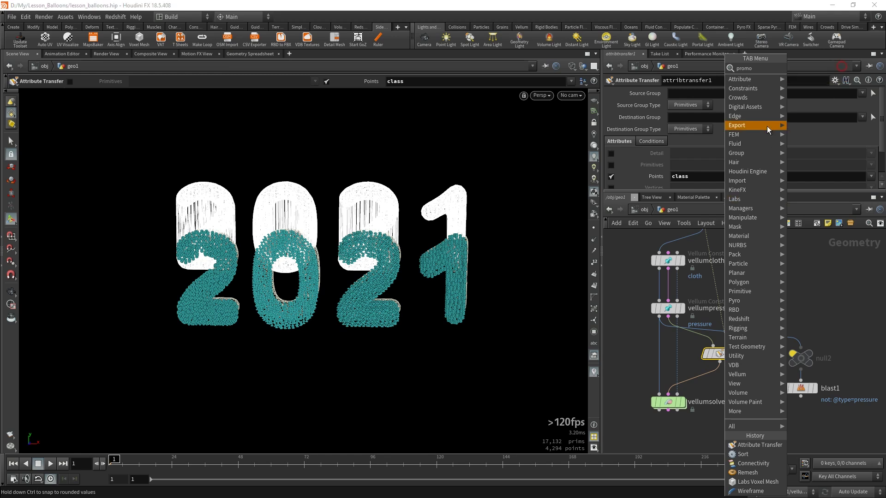
{"action": "key", "text": "Return"}
{"action": "left_click", "coordinate": [712, 392]}
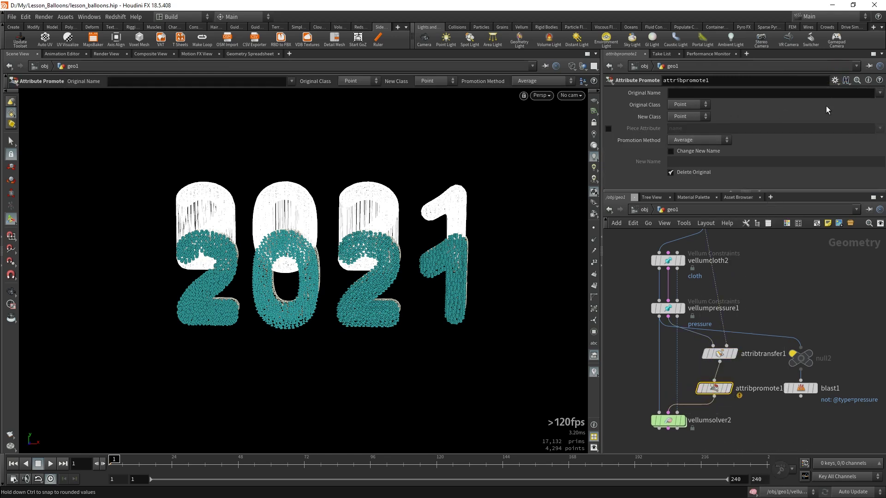
{"action": "left_click", "coordinate": [879, 95]}
{"action": "left_click", "coordinate": [689, 116]}
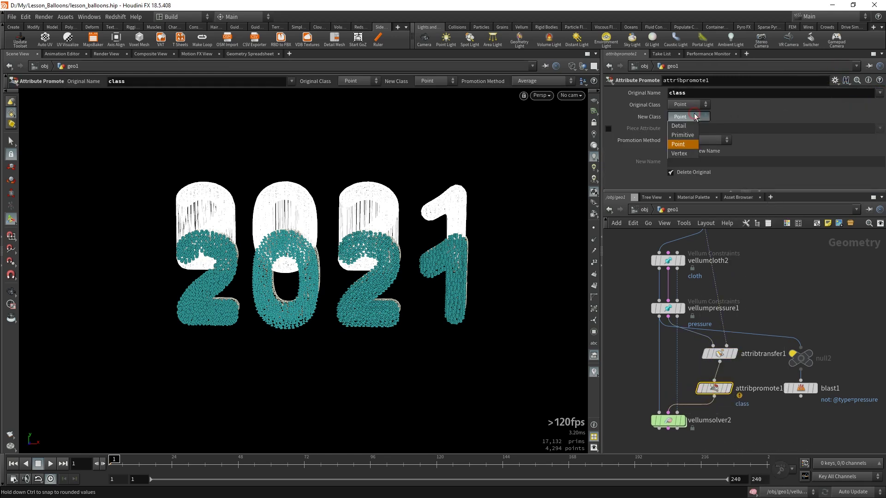
{"action": "left_click", "coordinate": [682, 135]}
- Enter the Vellum solver's forces network and check the Stiffness parameter options
{"action": "double_click", "coordinate": [668, 421]}
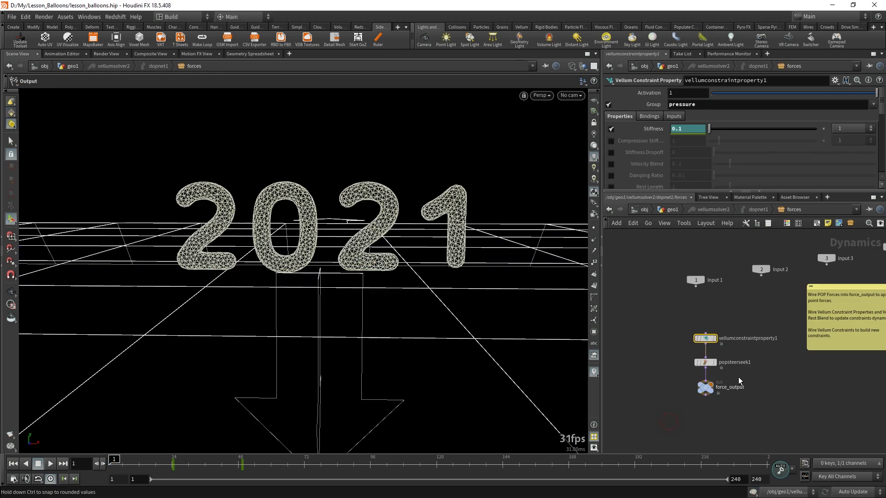
{"action": "left_click_drag", "start_coordinate": [670, 190], "coordinate": [670, 317]}
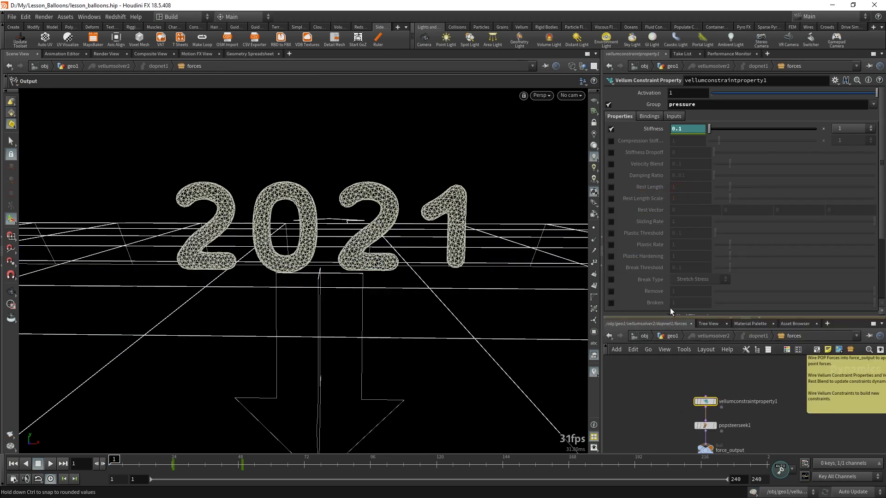
{"action": "scroll", "coordinate": [643, 239], "scroll_direction": "down", "scroll_amount": 2}
{"action": "scroll", "coordinate": [643, 238], "scroll_direction": "down", "scroll_amount": 3}
{"action": "scroll", "coordinate": [664, 194], "scroll_direction": "up", "scroll_amount": 5}
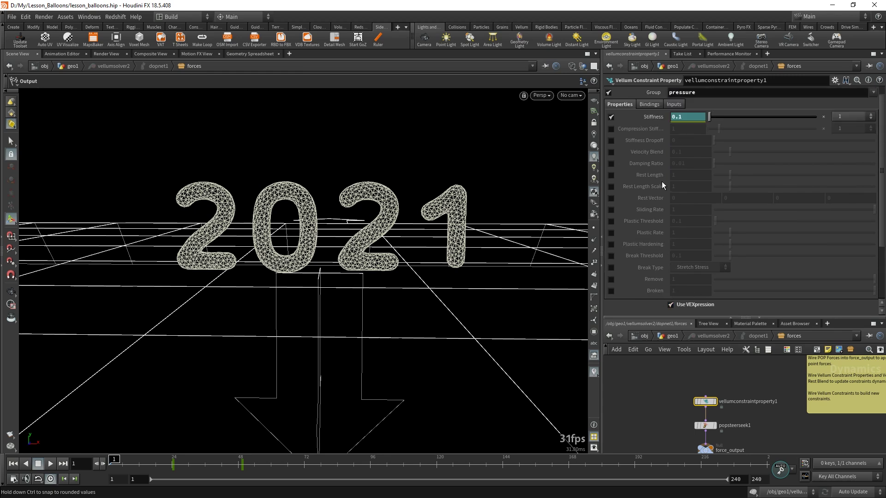
{"action": "right_click", "coordinate": [659, 135]}
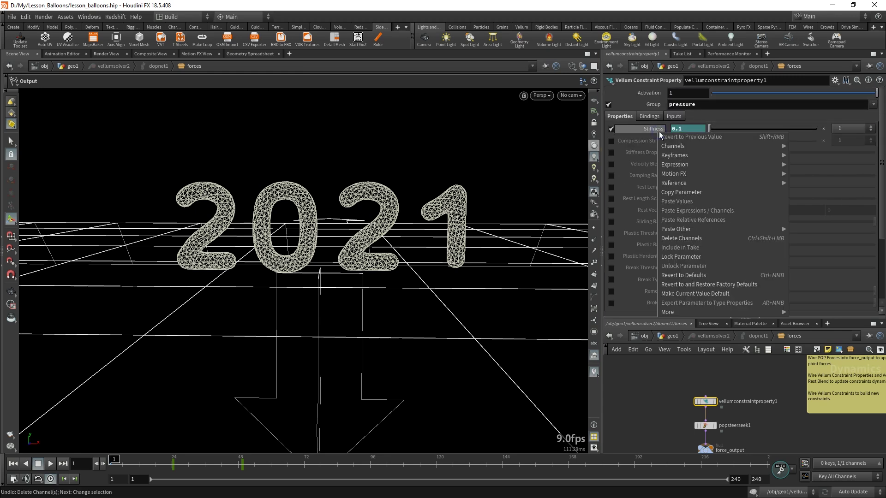
{"action": "left_click", "coordinate": [646, 230]}
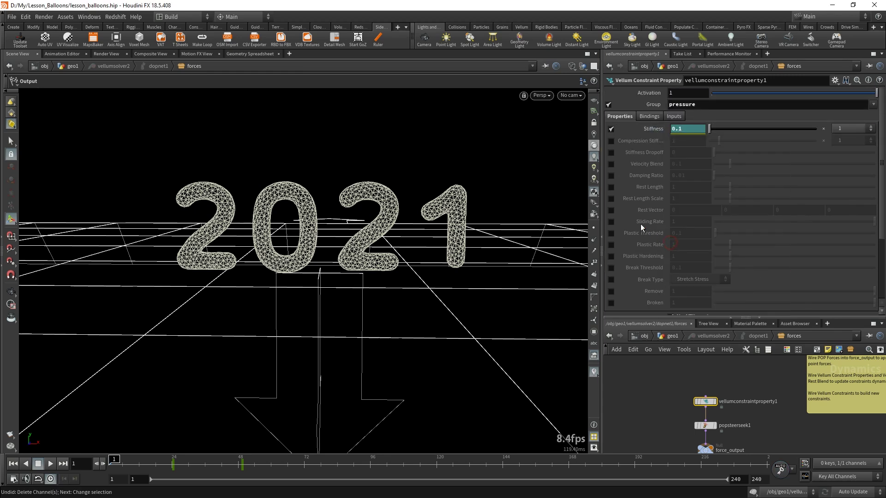
{"action": "scroll", "coordinate": [646, 221], "scroll_direction": "down", "scroll_amount": 5}
{"action": "middle_click_drag", "start_coordinate": [643, 405], "coordinate": [656, 383]}
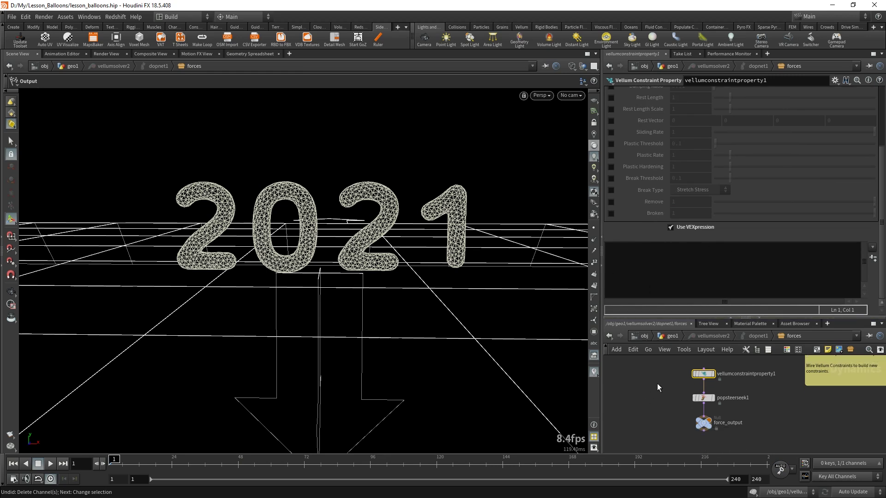
- Copy popsteerseek1's VEX snippet into vellumconstraintproperty1's VEXpression
{"action": "left_click", "coordinate": [702, 398]}
{"action": "left_click", "coordinate": [682, 253]}
{"action": "key", "text": "ctrl+a"}
{"action": "key", "text": "ctrl+c"}
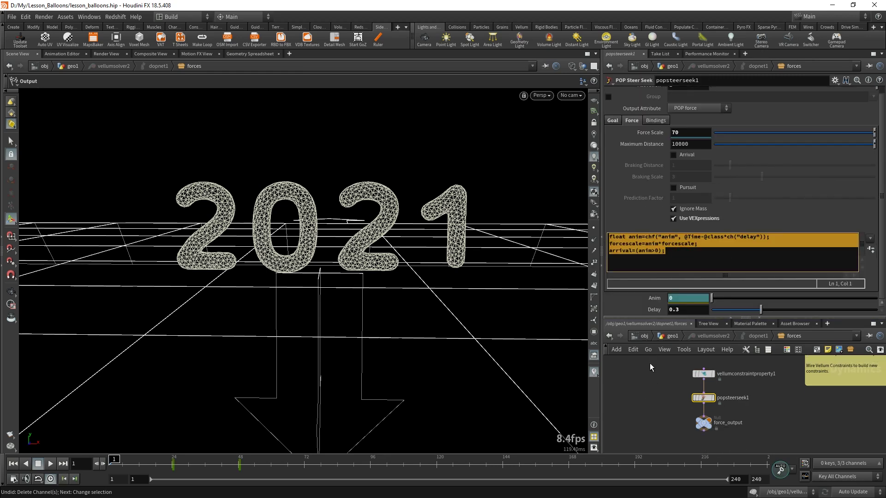
{"action": "left_click", "coordinate": [703, 374]}
{"action": "left_click", "coordinate": [670, 253]}
{"action": "key", "text": "ctrl+v"}
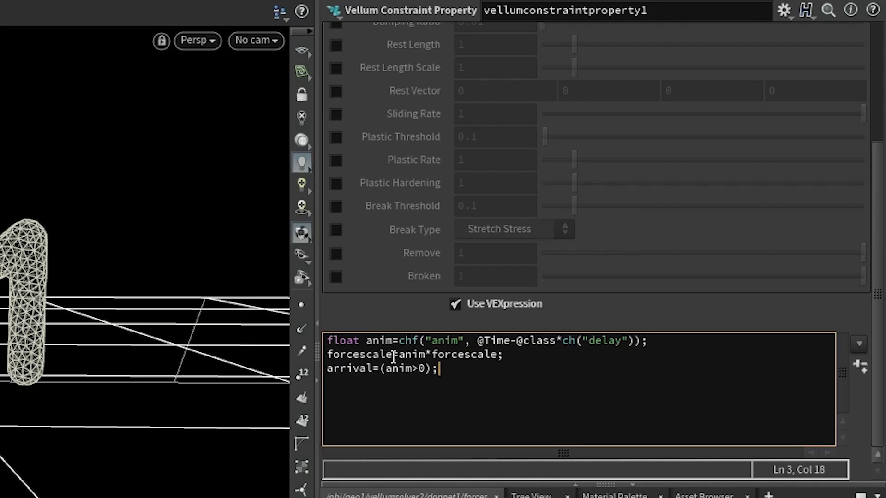
- Replace forcescale with stiffness in the pasted code and delete the arrival line
{"action": "left_click_drag", "start_coordinate": [639, 254], "coordinate": [606, 246]}
{"action": "left_click", "coordinate": [606, 252]}
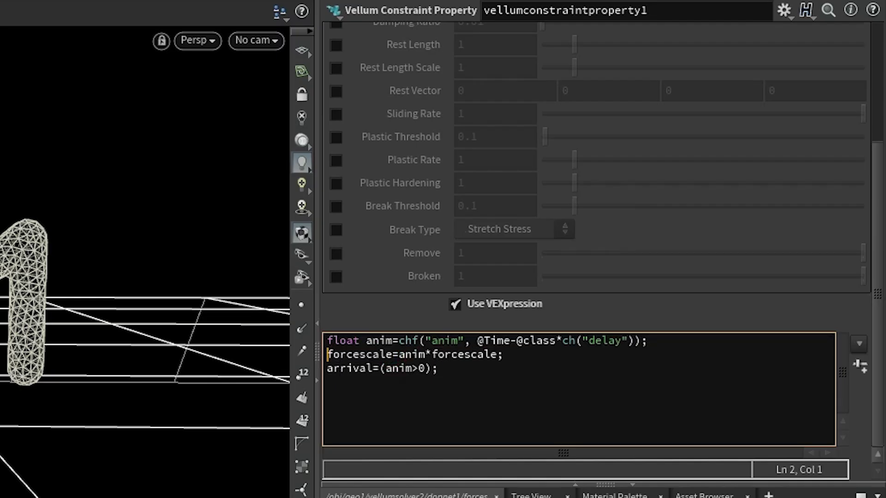
{"action": "key", "text": "Delete"}
{"action": "key", "text": "Delete"}
{"action": "key", "text": "Delete"}
{"action": "key", "text": "Delete"}
{"action": "key", "text": "Delete"}
{"action": "key", "text": "Delete"}
{"action": "key", "text": "Delete"}
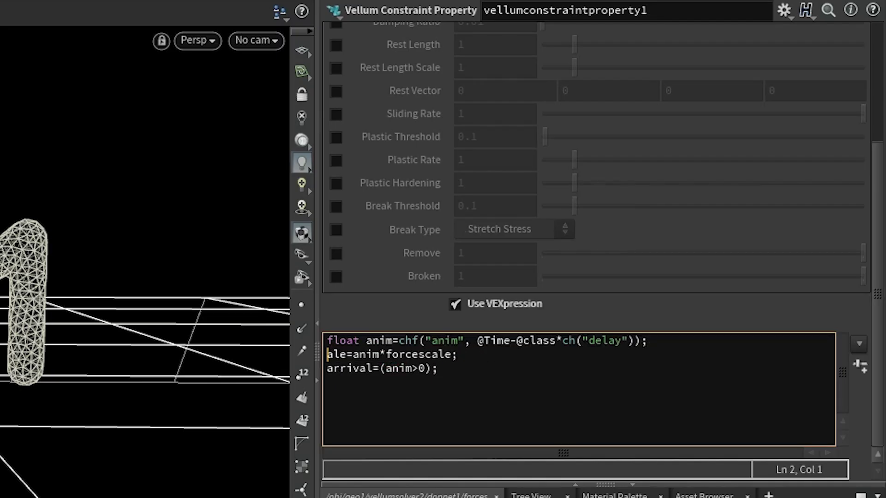
{"action": "key", "text": "Delete"}
{"action": "key", "text": "Delete"}
{"action": "key", "text": "Delete"}
{"action": "type", "text": "stiff"}
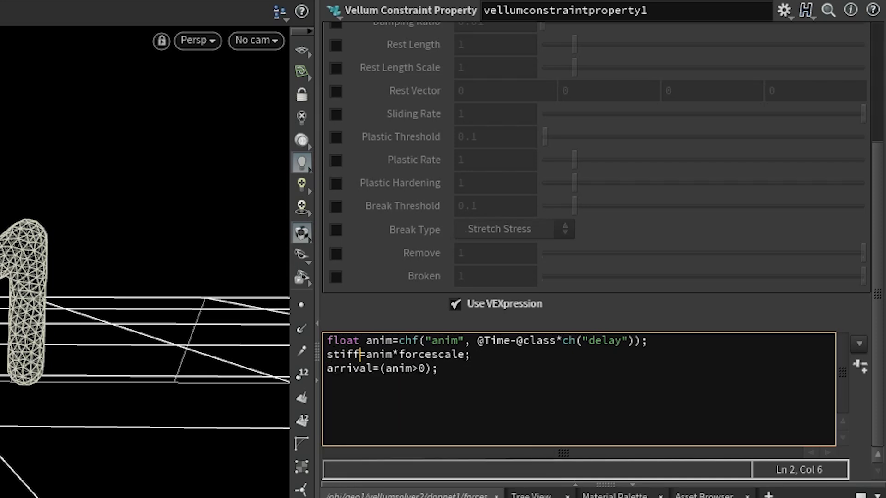
{"action": "type", "text": "ness"}
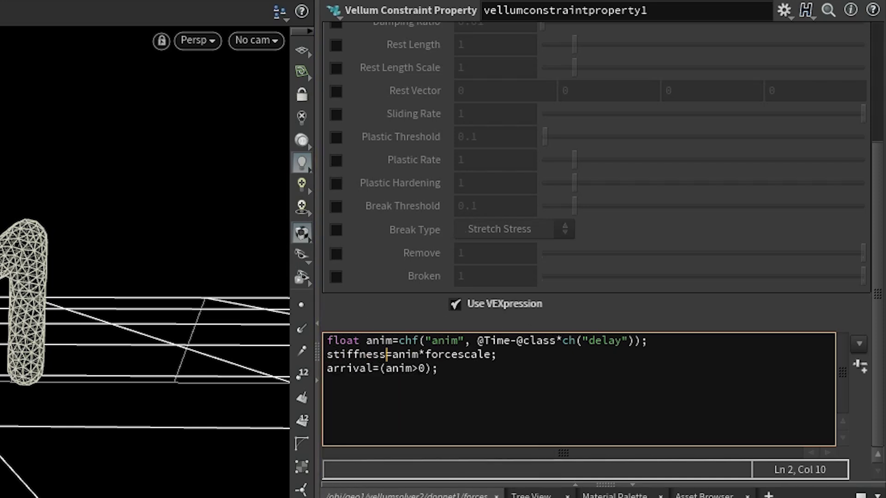
{"action": "scroll", "coordinate": [486, 140], "scroll_direction": "up", "scroll_amount": 5}
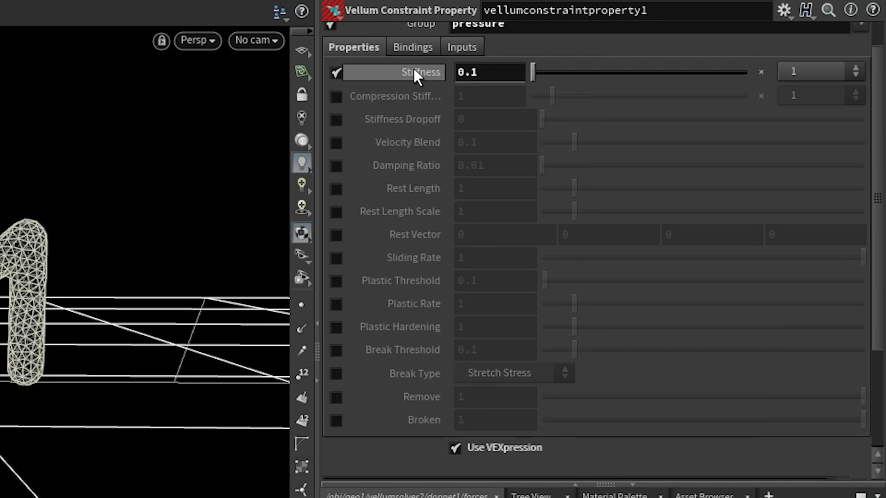
{"action": "scroll", "coordinate": [453, 220], "scroll_direction": "down", "scroll_amount": 5}
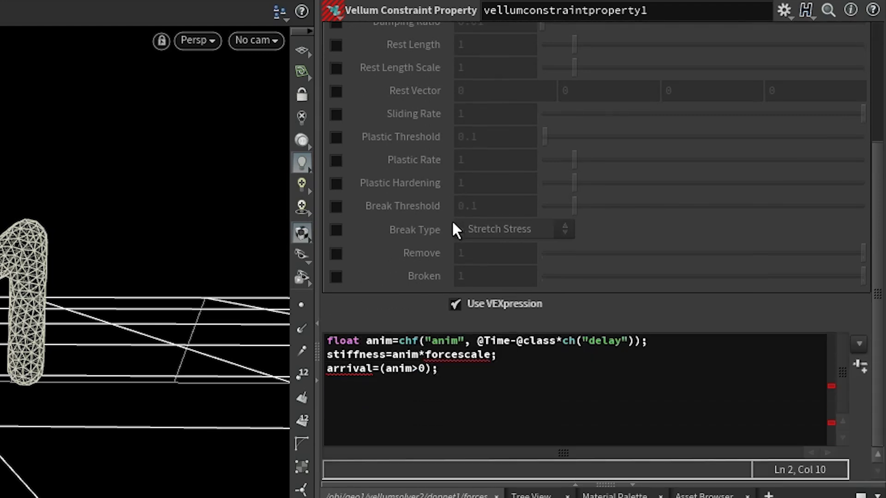
{"action": "left_click_drag", "start_coordinate": [450, 369], "coordinate": [319, 364]}
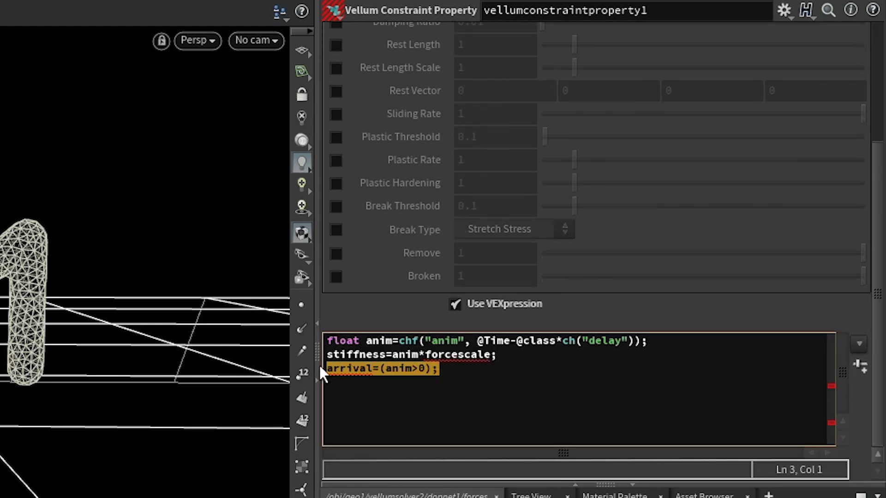
{"action": "key", "text": "BackSpace"}
{"action": "key", "text": "BackSpace"}
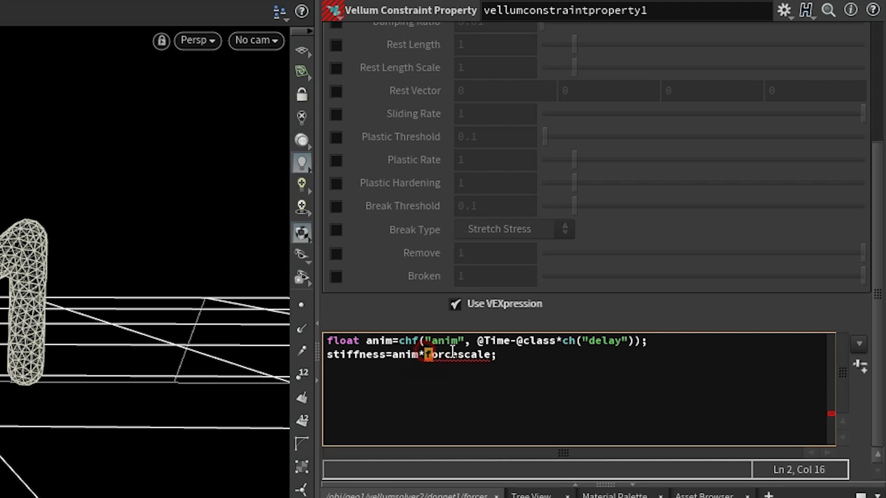
{"action": "left_click_drag", "start_coordinate": [425, 355], "coordinate": [494, 355]}
{"action": "type", "text": "stiff"}
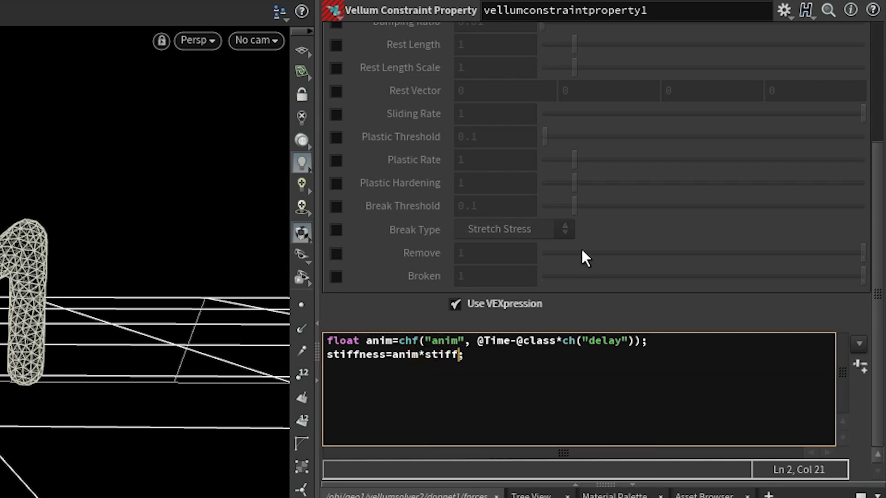
{"action": "type", "text": "ness"}
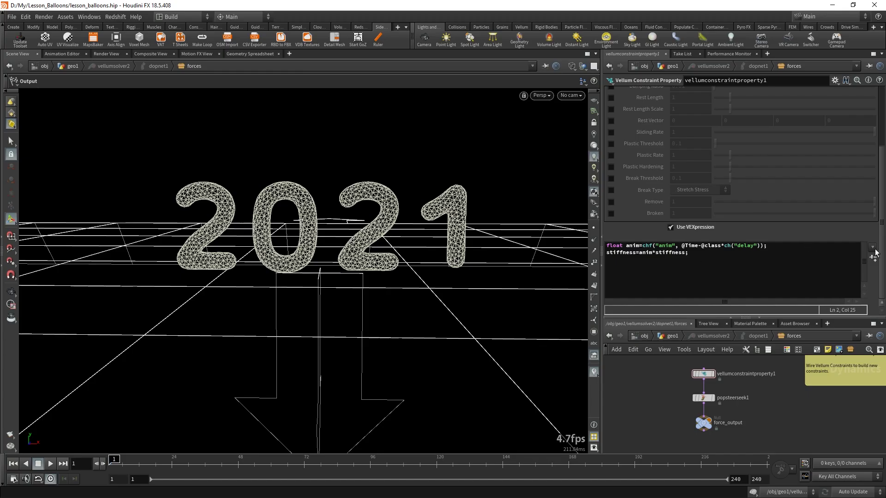
- Paste the copied channel reference onto popsteerseek1's Anim parameter
{"action": "scroll", "coordinate": [790, 217], "scroll_direction": "up", "scroll_amount": 5}
{"action": "scroll", "coordinate": [729, 159], "scroll_direction": "down", "scroll_amount": 4}
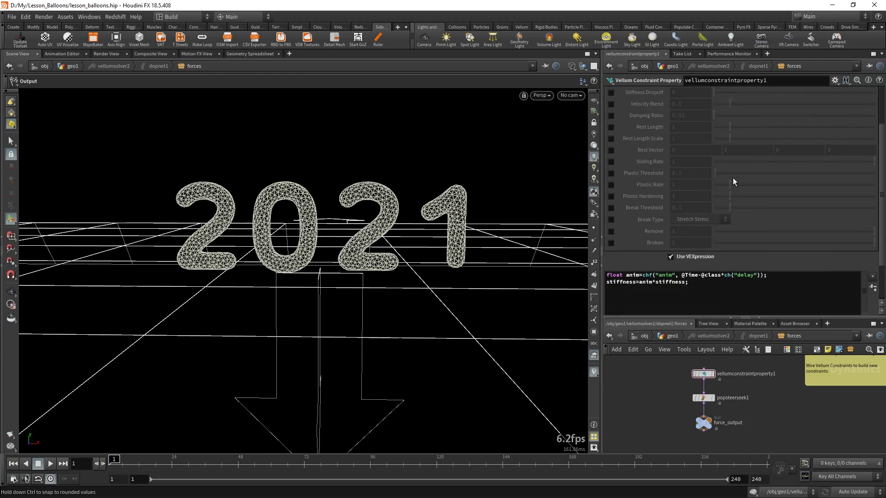
{"action": "scroll", "coordinate": [733, 178], "scroll_direction": "down", "scroll_amount": 5}
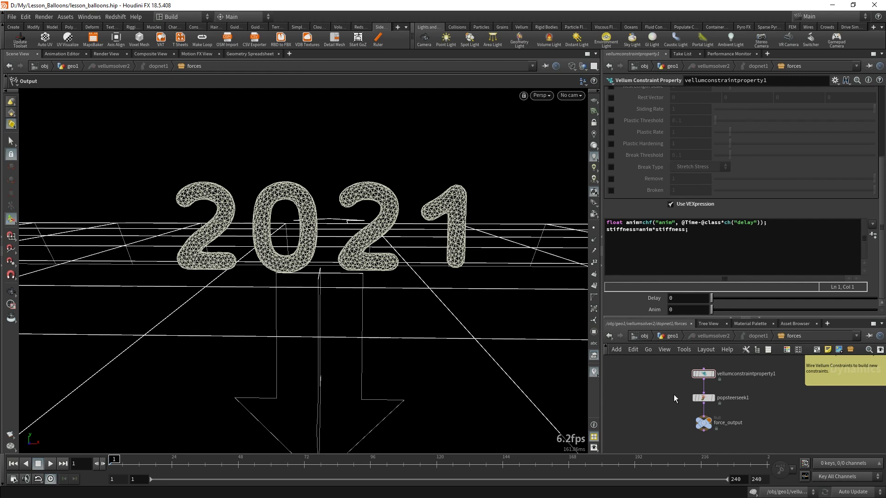
{"action": "left_click", "coordinate": [702, 398]}
{"action": "right_click", "coordinate": [643, 309]}
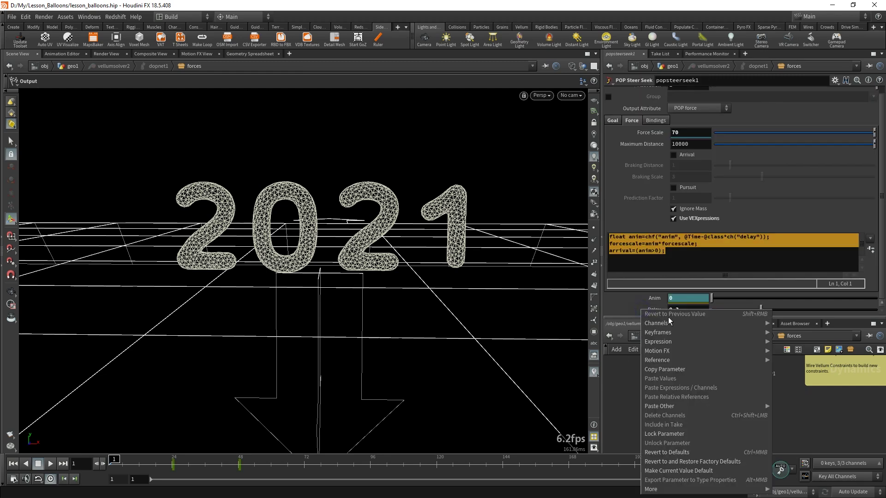
{"action": "key", "text": "Escape"}
{"action": "key", "text": "Escape"}
{"action": "left_click", "coordinate": [700, 376]}
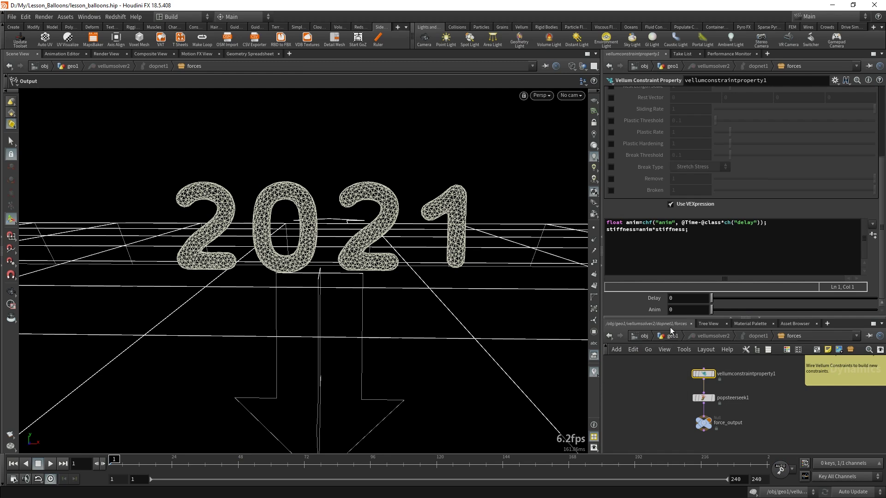
{"action": "right_click", "coordinate": [657, 309]}
{"action": "left_click", "coordinate": [675, 360]}
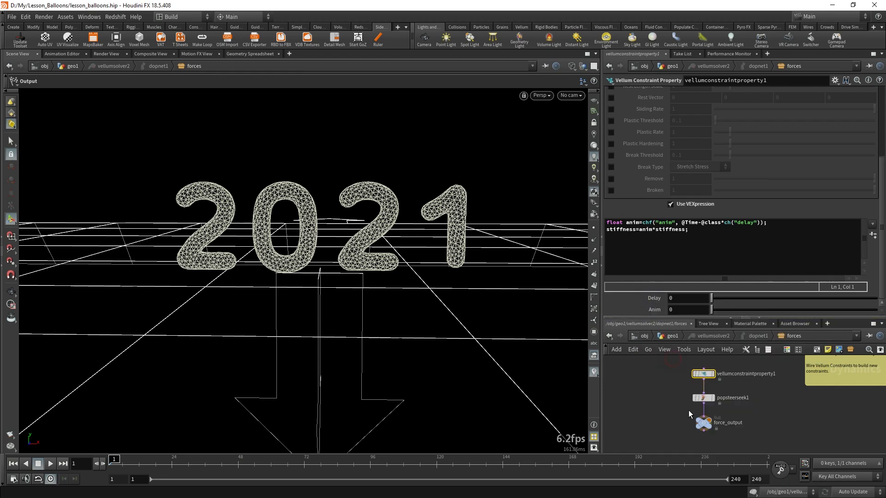
{"action": "left_click", "coordinate": [727, 402]}
{"action": "right_click", "coordinate": [649, 307]}
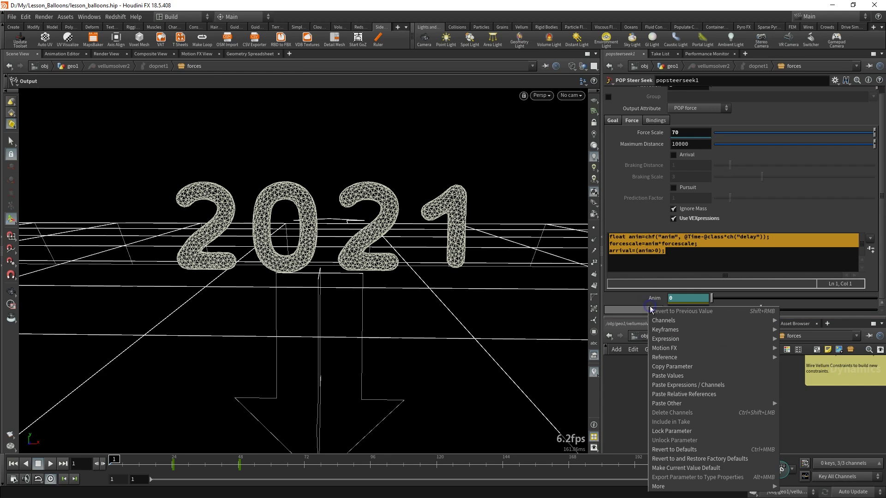
{"action": "left_click", "coordinate": [673, 389]}
- Set vellumconstraintproperty1's Delay to 0.3
{"action": "left_click", "coordinate": [702, 374]}
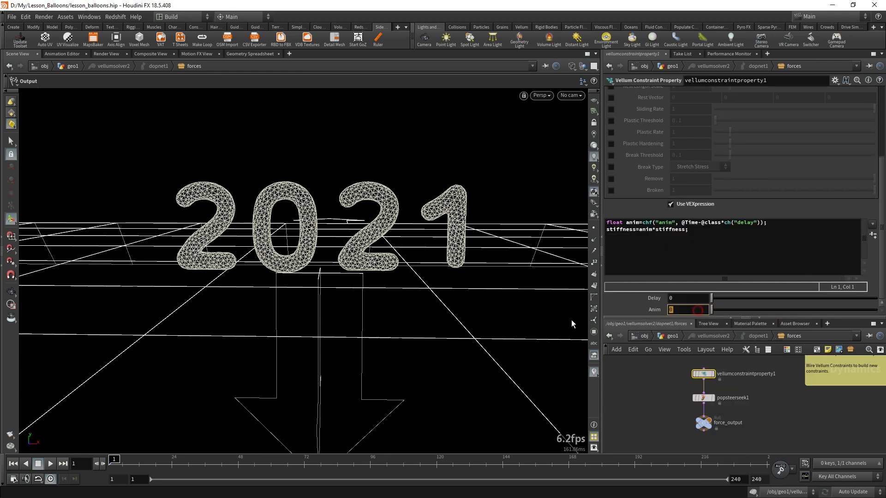
{"action": "left_click", "coordinate": [675, 298]}
{"action": "type", "text": "0.3"}
{"action": "key", "text": "Return"}
- Copy the steer seek's animated Anim and link the constraint's Anim to it
{"action": "left_click", "coordinate": [703, 398]}
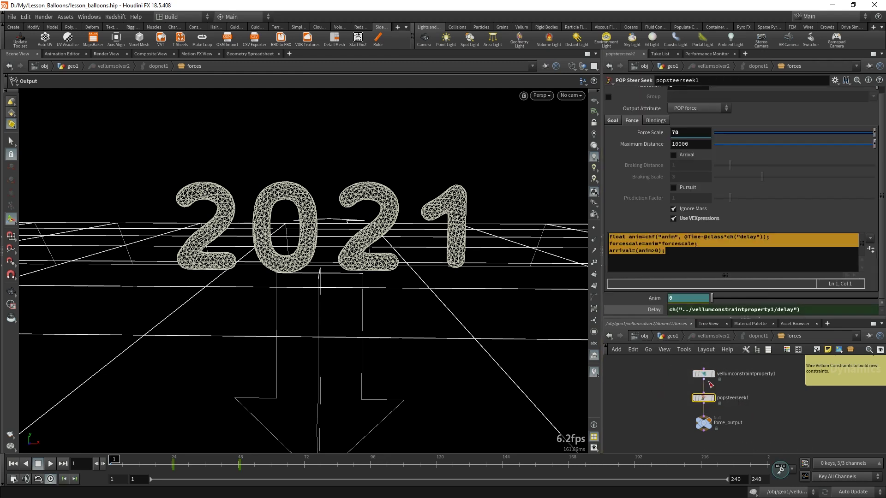
{"action": "right_click", "coordinate": [652, 298]}
{"action": "left_click", "coordinate": [683, 359]}
{"action": "left_click", "coordinate": [703, 374]}
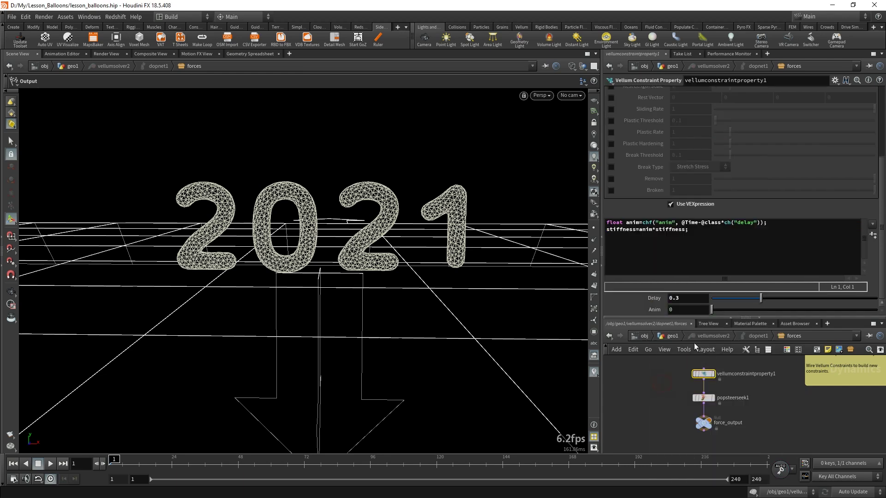
{"action": "right_click", "coordinate": [655, 309]}
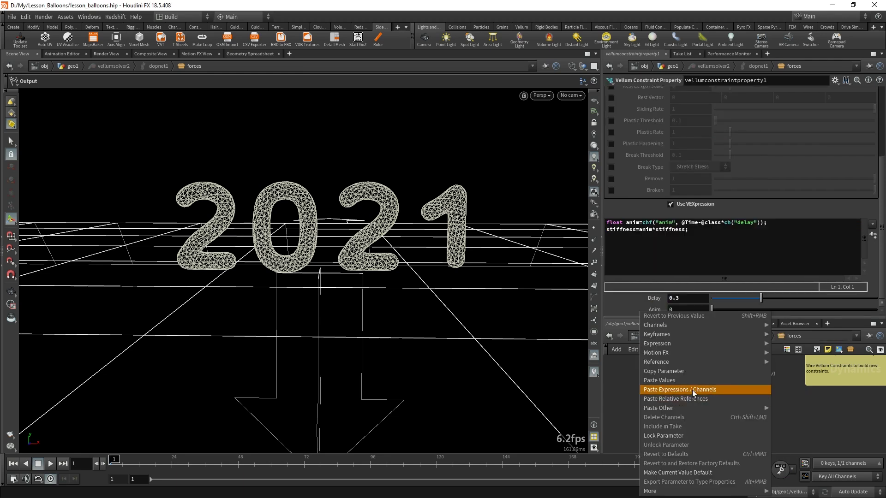
{"action": "left_click", "coordinate": [692, 389]}
{"action": "left_click", "coordinate": [659, 310], "text": "shift"}
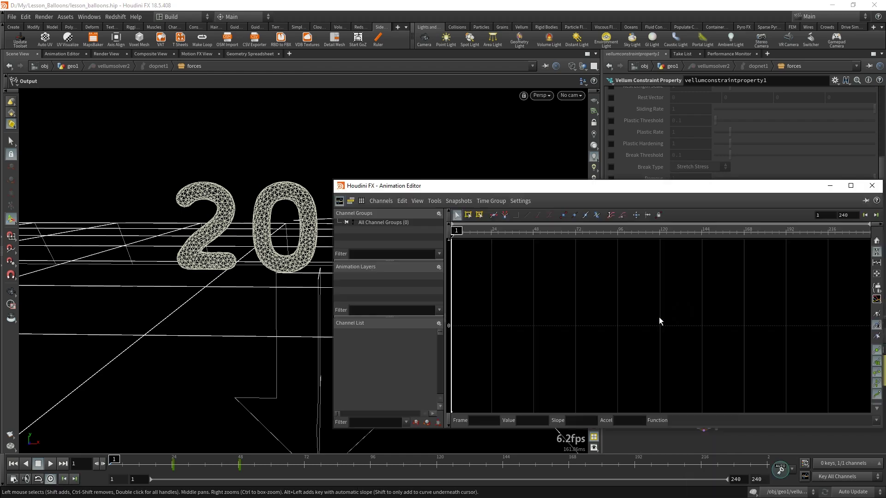
{"action": "left_click", "coordinate": [871, 186]}
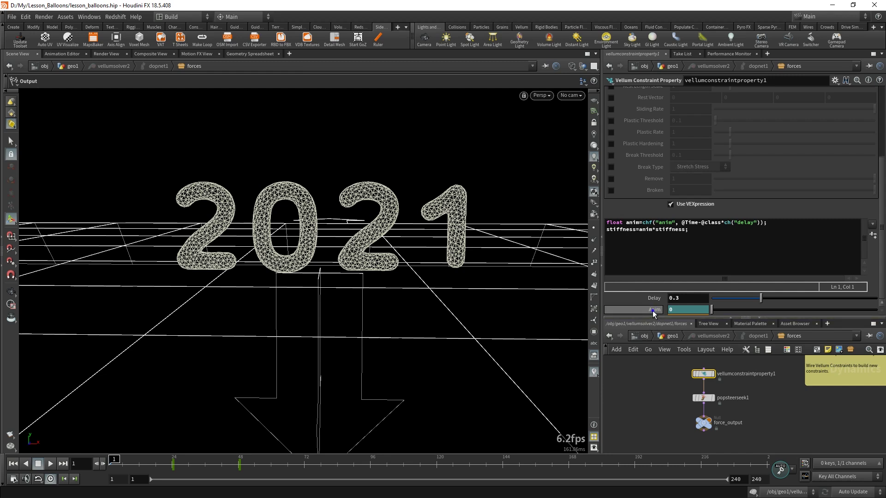
- Paste relative references on the steer seek Anim to vellumconstraintproperty1's channels
{"action": "right_click", "coordinate": [649, 310]}
{"action": "left_click", "coordinate": [668, 391]}
{"action": "left_click", "coordinate": [703, 398]}
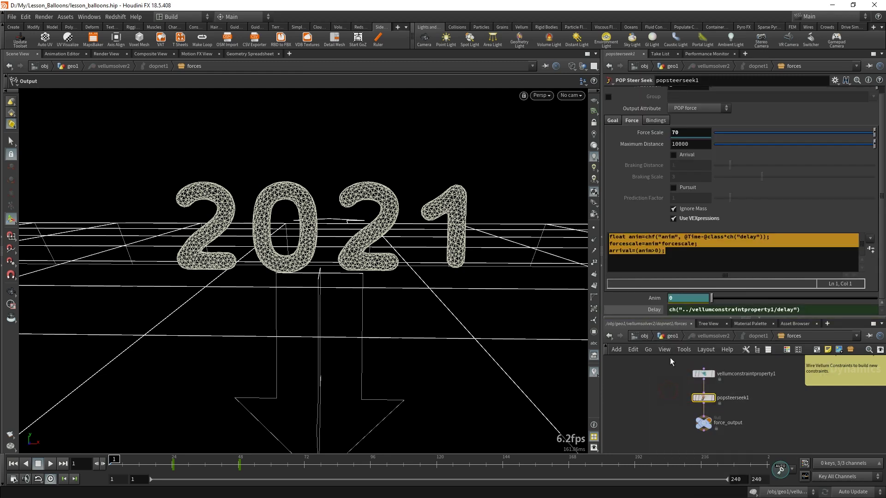
{"action": "right_click", "coordinate": [654, 301]}
{"action": "left_click", "coordinate": [682, 391]}
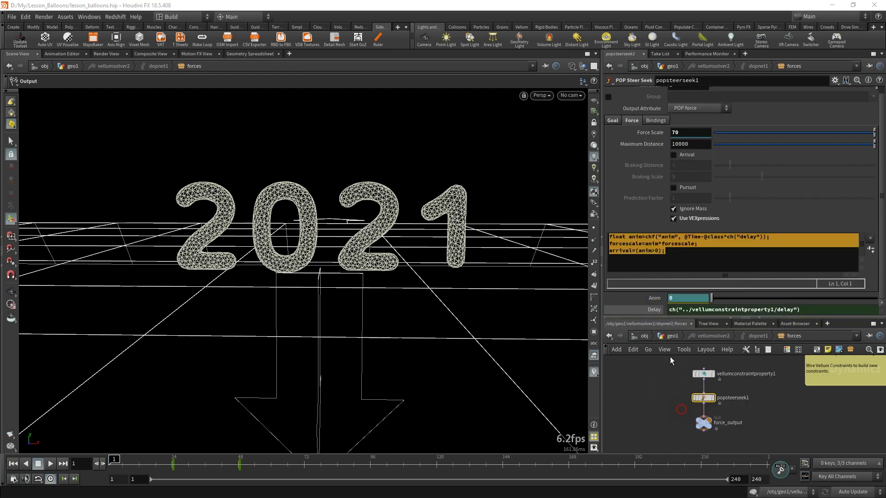
{"action": "right_click", "coordinate": [654, 301]}
{"action": "left_click", "coordinate": [704, 389]}
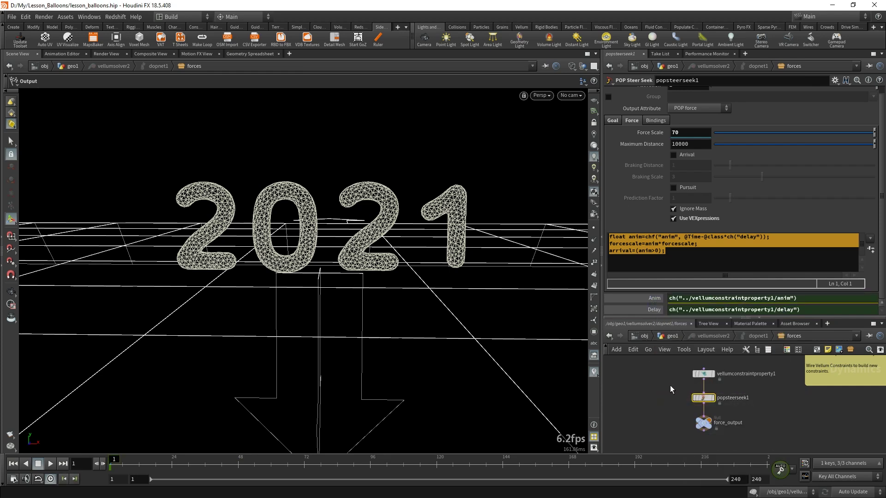
{"action": "left_click", "coordinate": [703, 374]}
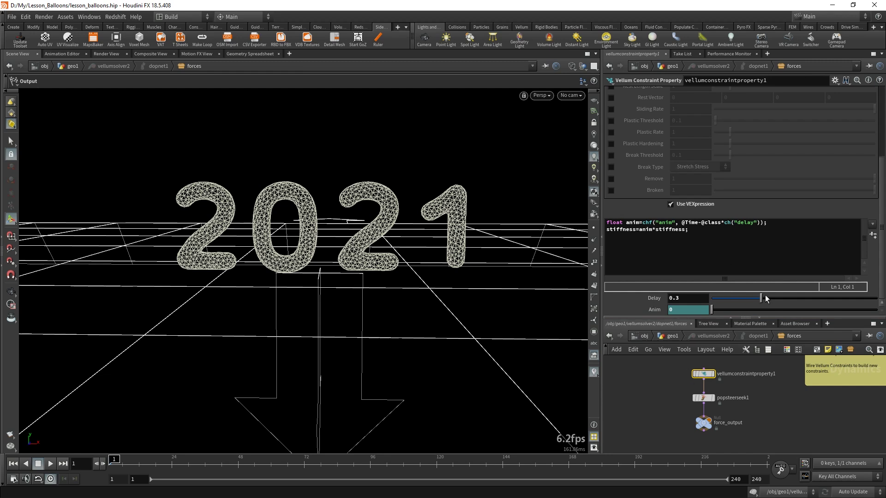
- Set the Stiffness multiplier to 1 and the pressure Stiffness value to 6000
{"action": "left_click", "coordinate": [669, 389]}
{"action": "scroll", "coordinate": [670, 303], "scroll_direction": "up", "scroll_amount": 2}
{"action": "scroll", "coordinate": [665, 224], "scroll_direction": "up", "scroll_amount": 3}
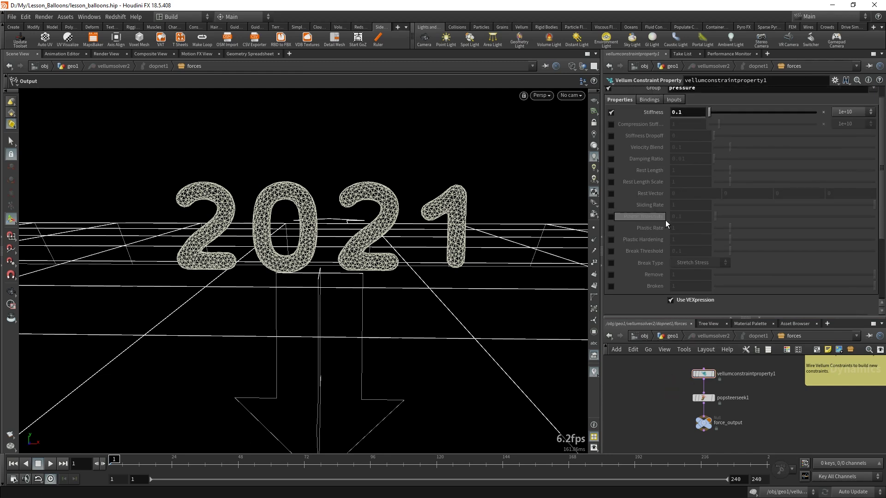
{"action": "scroll", "coordinate": [666, 224], "scroll_direction": "up", "scroll_amount": 1}
{"action": "left_click", "coordinate": [844, 129]}
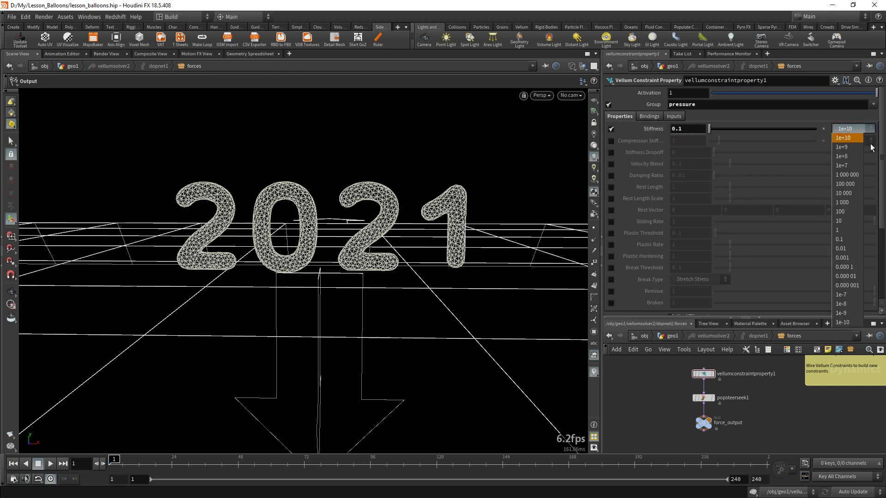
{"action": "left_click", "coordinate": [843, 238]}
{"action": "left_click", "coordinate": [846, 129]}
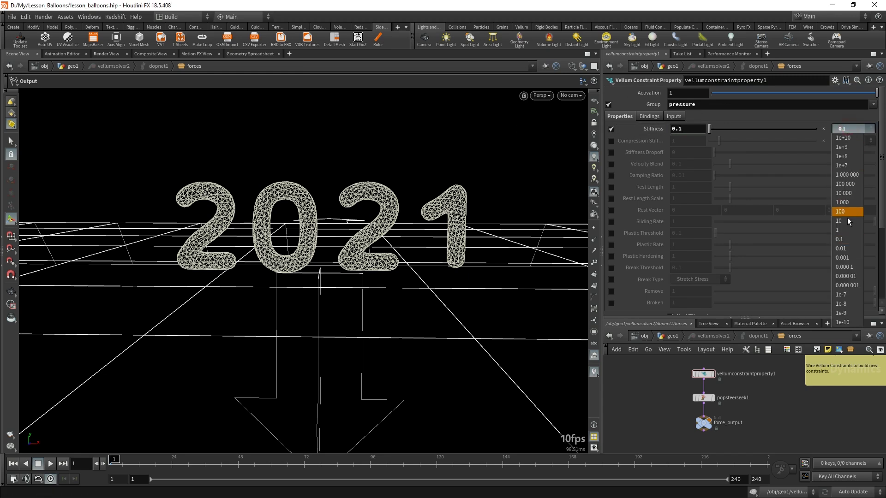
{"action": "left_click", "coordinate": [839, 230]}
{"action": "left_click", "coordinate": [687, 129]}
{"action": "type", "text": "60"}
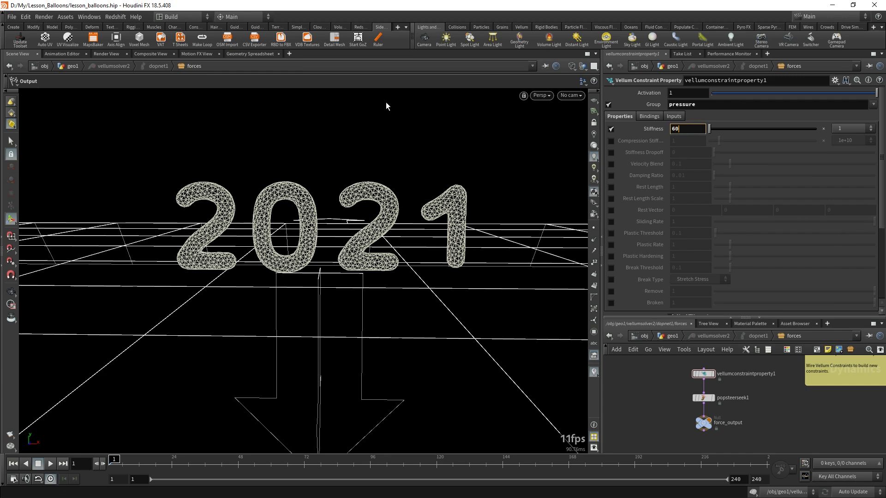
{"action": "type", "text": "00"}
{"action": "key", "text": "Return"}
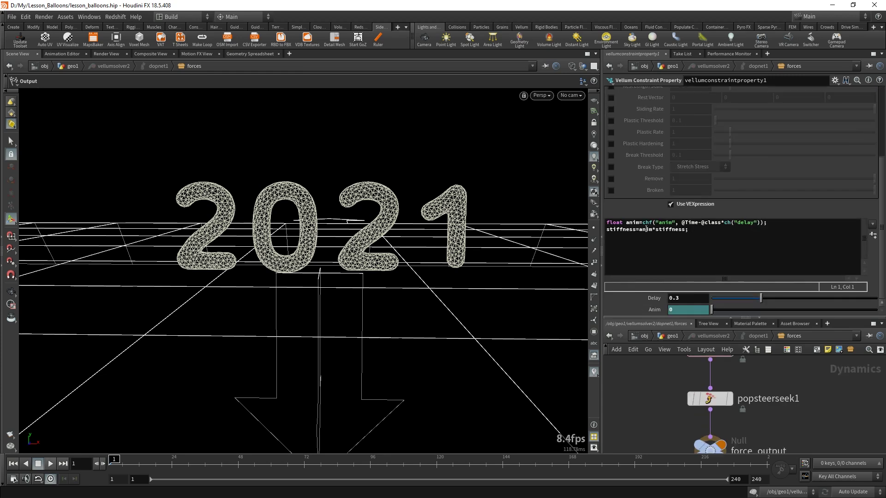
{"action": "scroll", "coordinate": [645, 229], "scroll_direction": "up", "scroll_amount": 1}
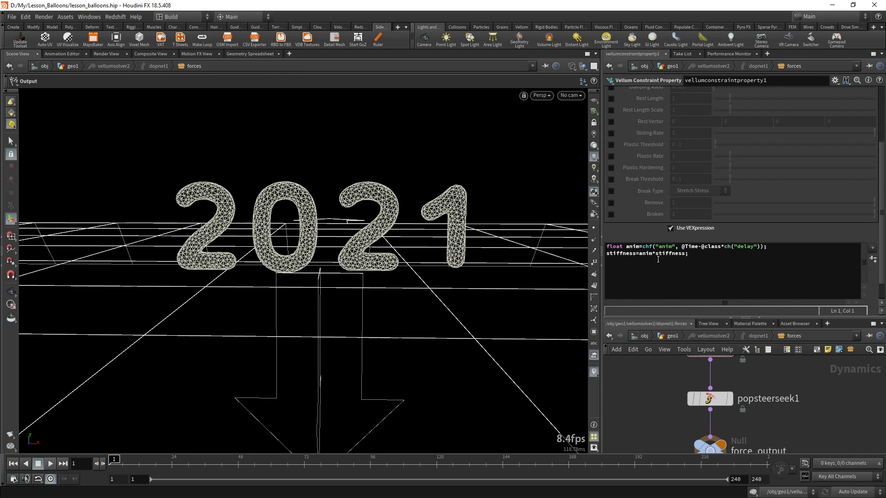
{"action": "scroll", "coordinate": [662, 220], "scroll_direction": "up", "scroll_amount": 3}
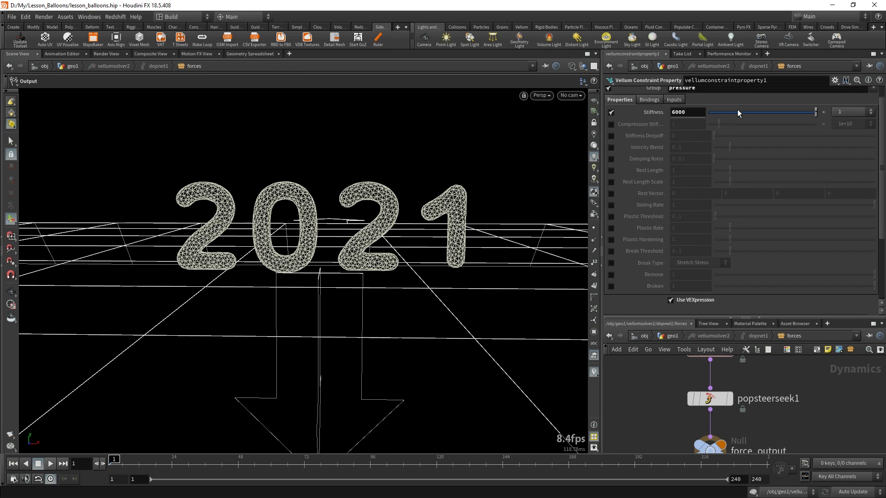
{"action": "scroll", "coordinate": [646, 230], "scroll_direction": "down", "scroll_amount": 3}
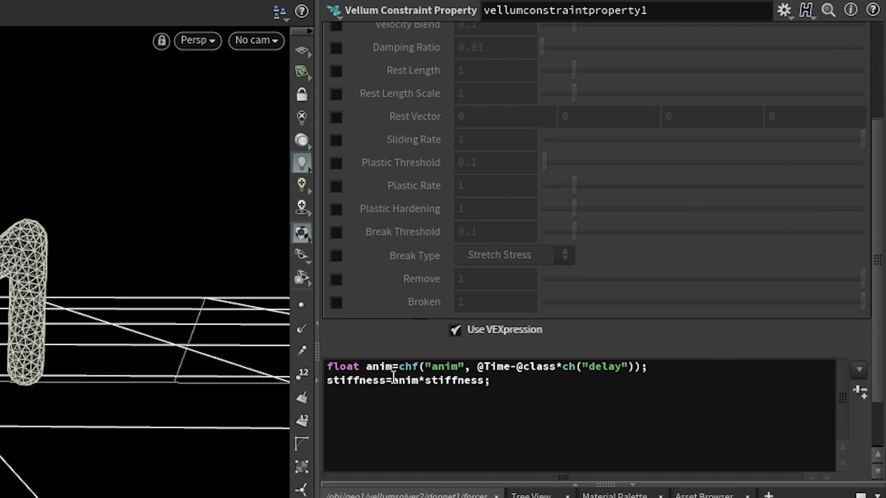
- Rewrite the second code line as stiffness=fit01(anim, 0.001, stiffness);
{"action": "left_click", "coordinate": [394, 381]}
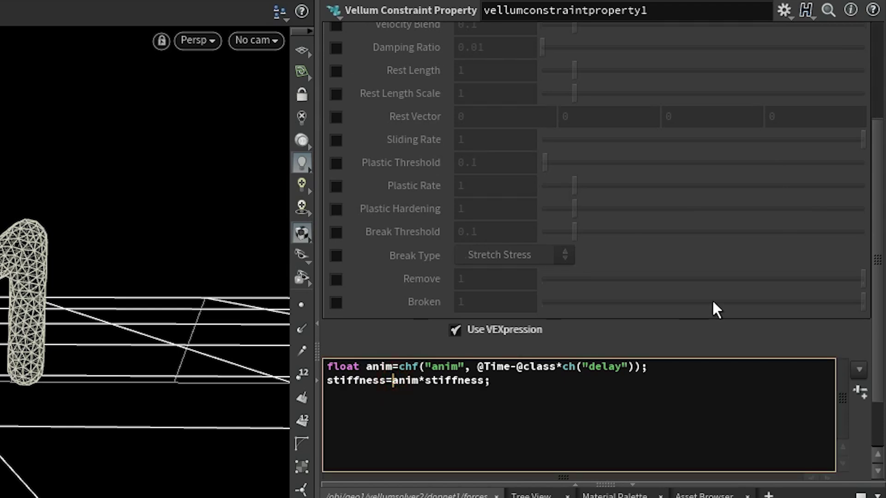
{"action": "type", "text": "fit0"}
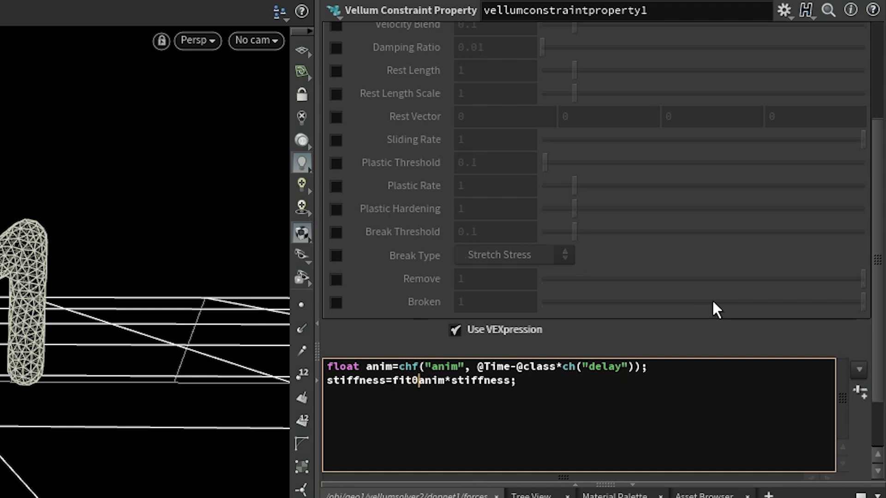
{"action": "type", "text": "1("}
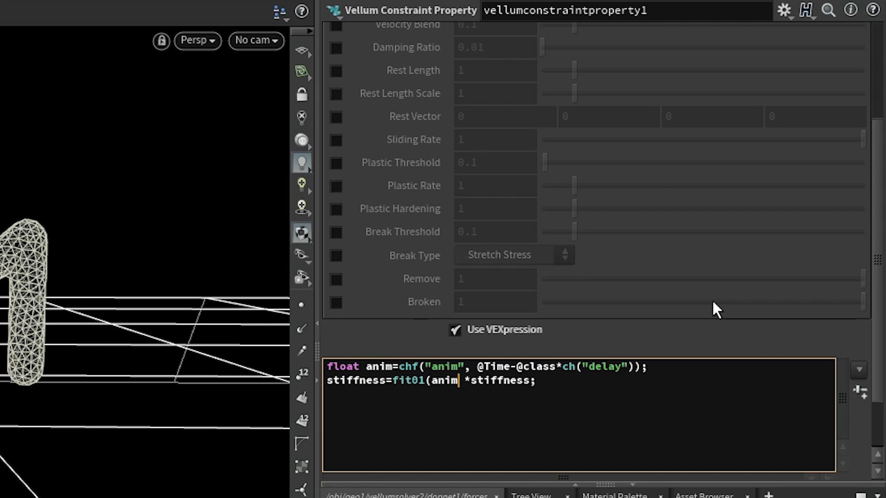
{"action": "type", "text": ", 0.0"}
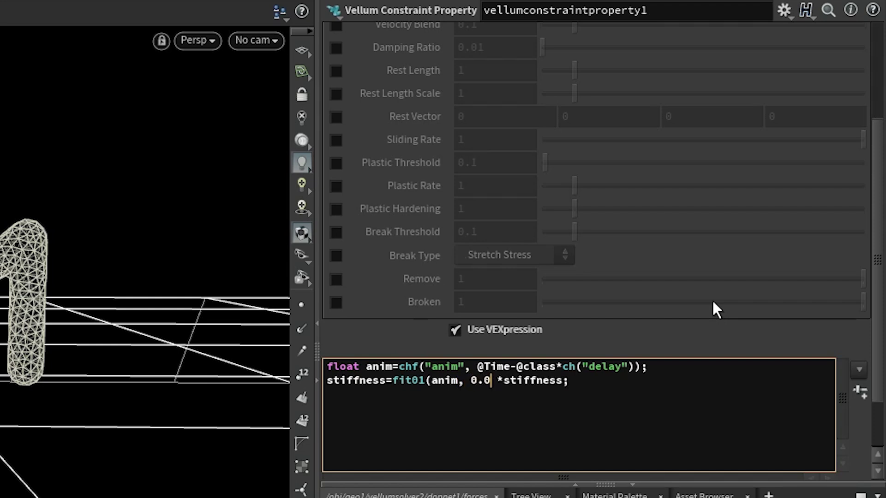
{"action": "type", "text": "01,"}
{"action": "key", "text": "Delete"}
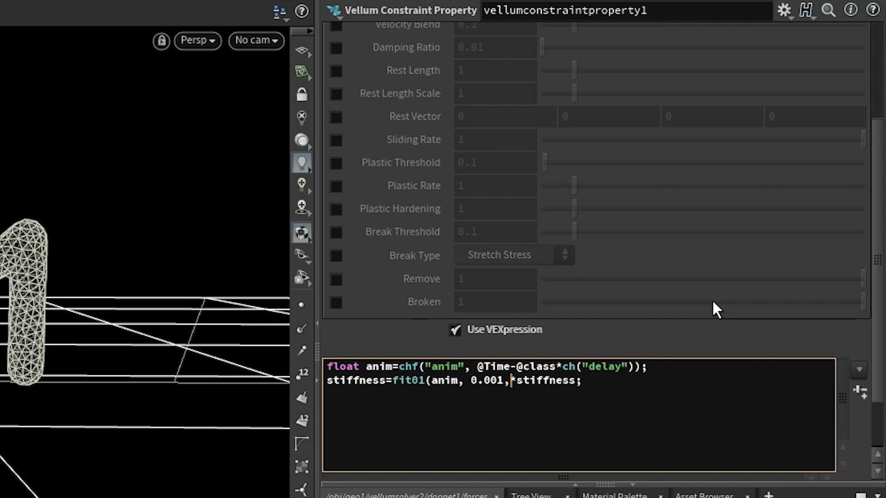
{"action": "type", "text": ")"}
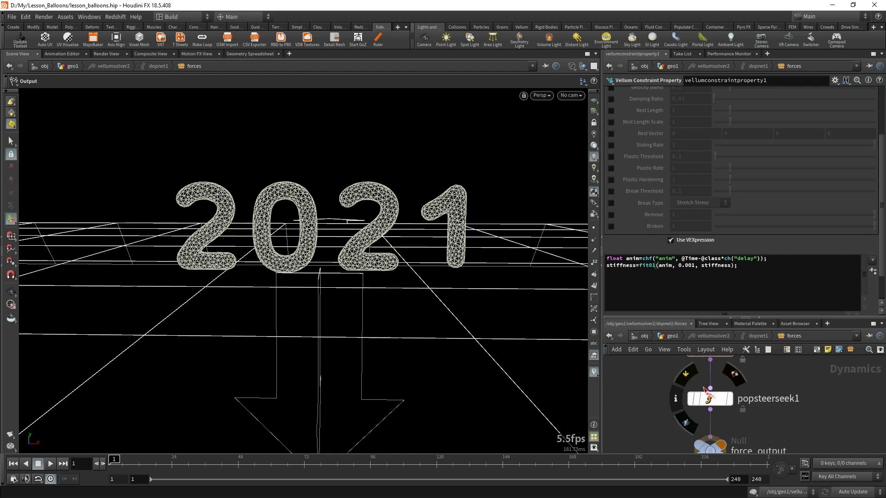
- Bypass the popsteerseek1 force and play the simulation without it
{"action": "left_click", "coordinate": [691, 399]}
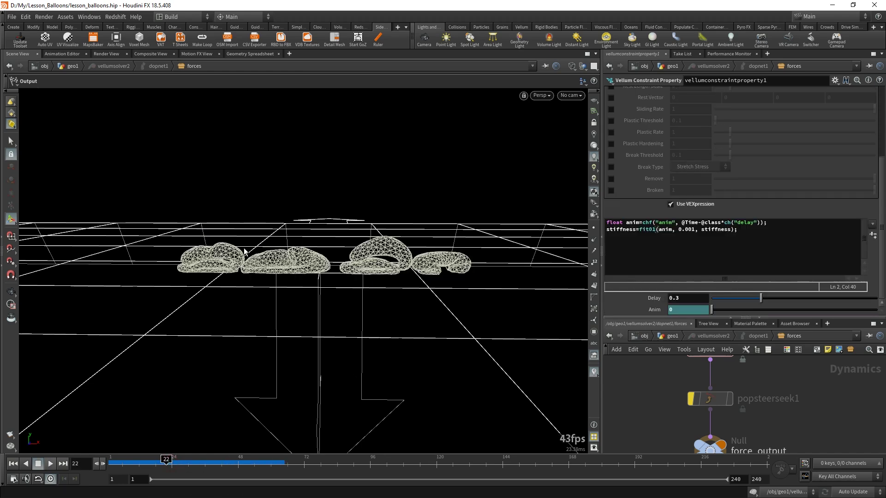
{"action": "key", "text": "Up"}
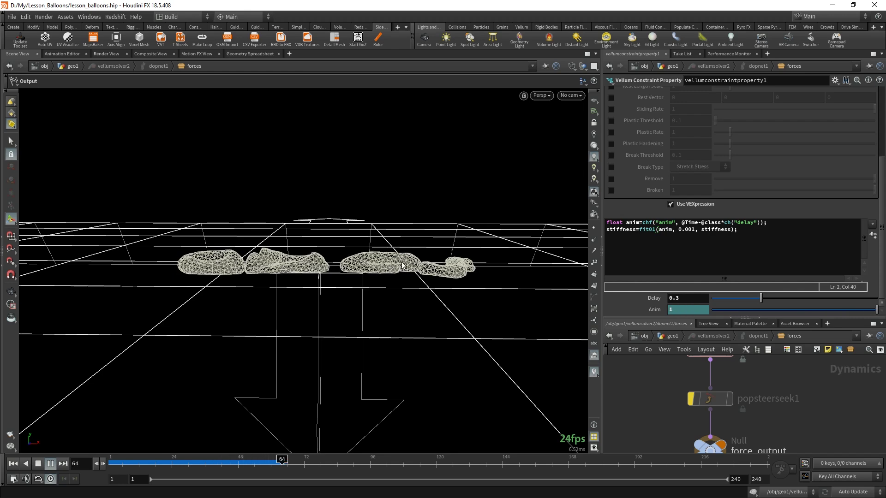
{"action": "key", "text": "Up"}
{"action": "key", "text": "ctrl+Up"}
- Raise the pressure Stiffness to 60000 and replay to inspect the balloons at frame 37
{"action": "scroll", "coordinate": [710, 175], "scroll_direction": "up", "scroll_amount": 5}
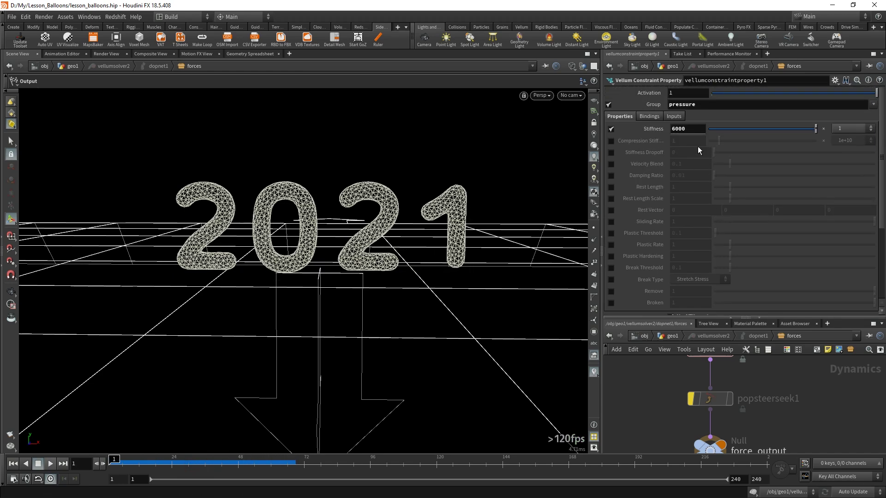
{"action": "key", "text": "Return"}
{"action": "key", "text": "Up"}
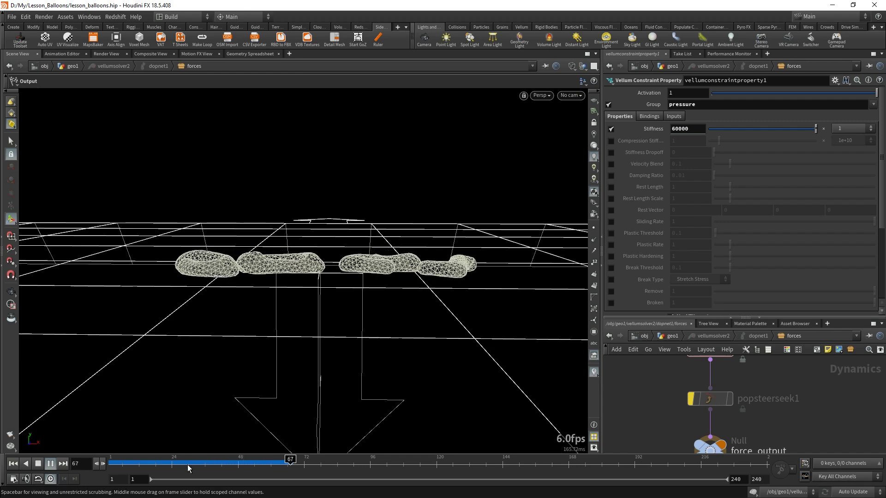
{"action": "key", "text": "Escape"}
{"action": "mouse_move", "coordinate": [275, 311]}
{"action": "left_mouse_down"}
{"action": "mouse_move", "coordinate": [382, 234]}
{"action": "mouse_move", "coordinate": [286, 323]}
{"action": "left_mouse_up"}
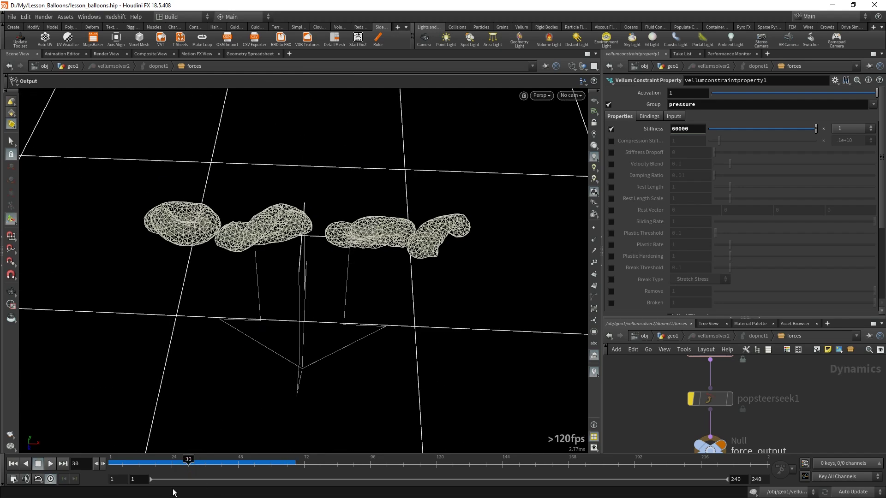
{"action": "mouse_move", "coordinate": [188, 464]}
{"action": "left_mouse_down"}
{"action": "mouse_move", "coordinate": [212, 465]}
{"action": "mouse_move", "coordinate": [155, 464]}
{"action": "left_mouse_up"}
- Lower the fit01 minimum from 0.001 to 0.0001 in the VEX and replay the simulation
{"action": "scroll", "coordinate": [689, 271], "scroll_direction": "down", "scroll_amount": 3}
{"action": "type", "text": "0001, stiffness);"}
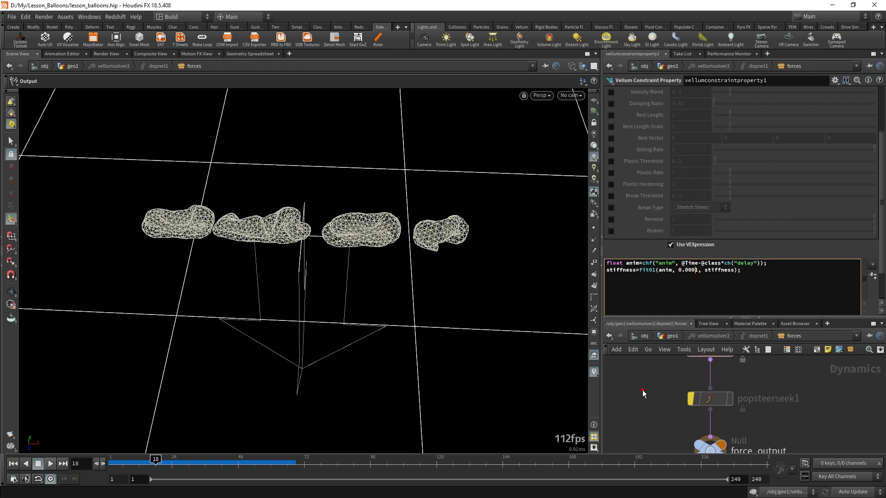
{"action": "left_click", "coordinate": [139, 461]}
{"action": "key", "text": "ctrl+Up"}
{"action": "key", "text": "Up"}
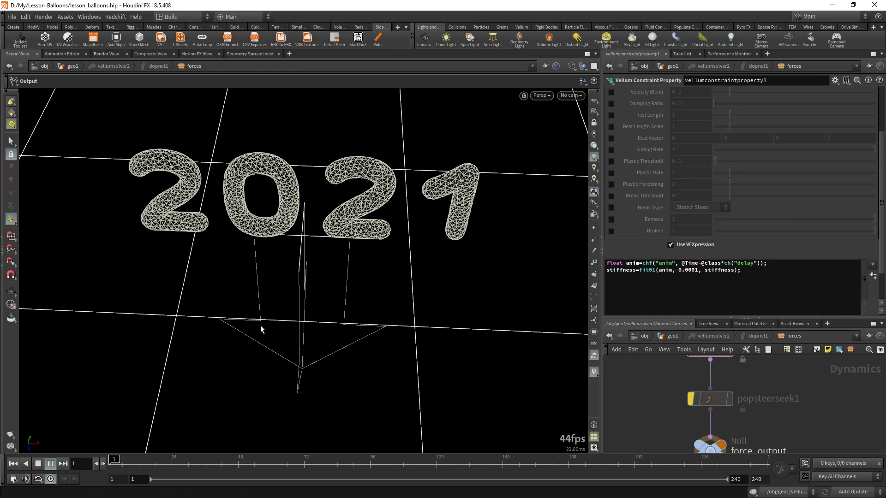
{"action": "key", "text": "Escape"}
{"action": "mouse_move", "coordinate": [350, 251]}
{"action": "left_mouse_down"}
{"action": "mouse_move", "coordinate": [350, 200]}
{"action": "mouse_move", "coordinate": [326, 237]}
{"action": "left_mouse_up"}
{"action": "key", "text": "Escape"}
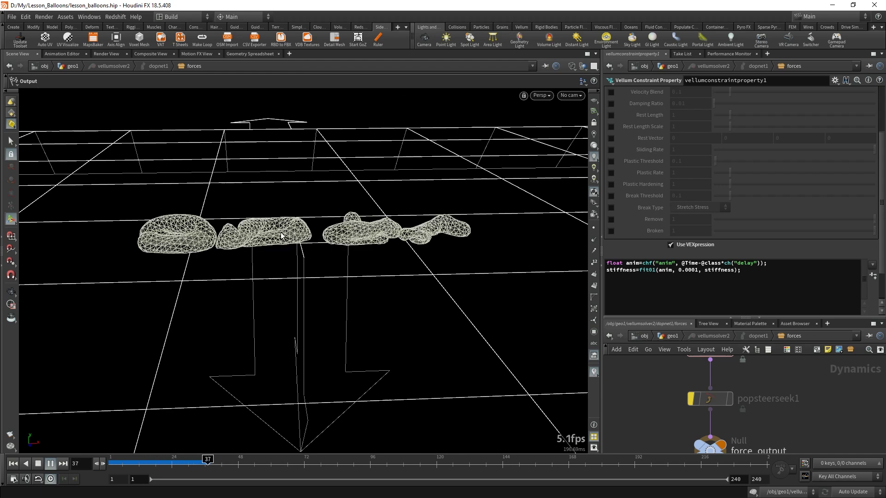
- Set Delay to 1 and replay, viewing the letters inflate in turn from a lower angle
{"action": "key", "text": "Up"}
{"action": "key", "text": "ctrl+Up"}
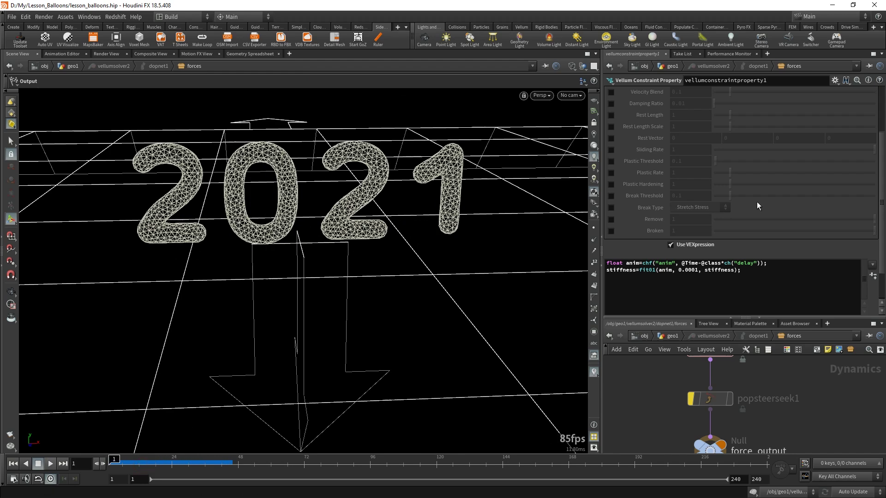
{"action": "scroll", "coordinate": [757, 201], "scroll_direction": "down", "scroll_amount": 2}
{"action": "type", "text": "1"}
{"action": "key", "text": "Return"}
{"action": "key", "text": "Up"}
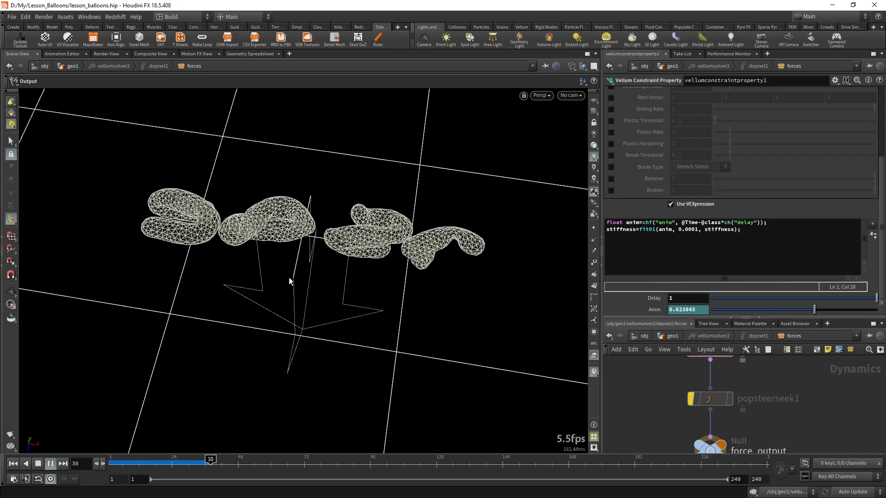
{"action": "key", "text": "Escape"}
{"action": "left_click_drag", "start_coordinate": [292, 277], "coordinate": [255, 254]}
{"action": "key", "text": "Return"}
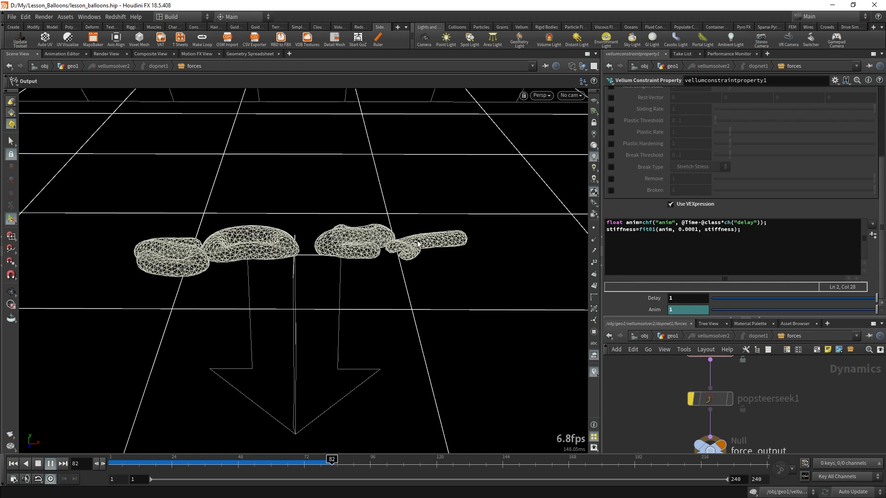
- Stop playback at frame 1 and set Delay back to 0.3
{"action": "left_click", "coordinate": [38, 463]}
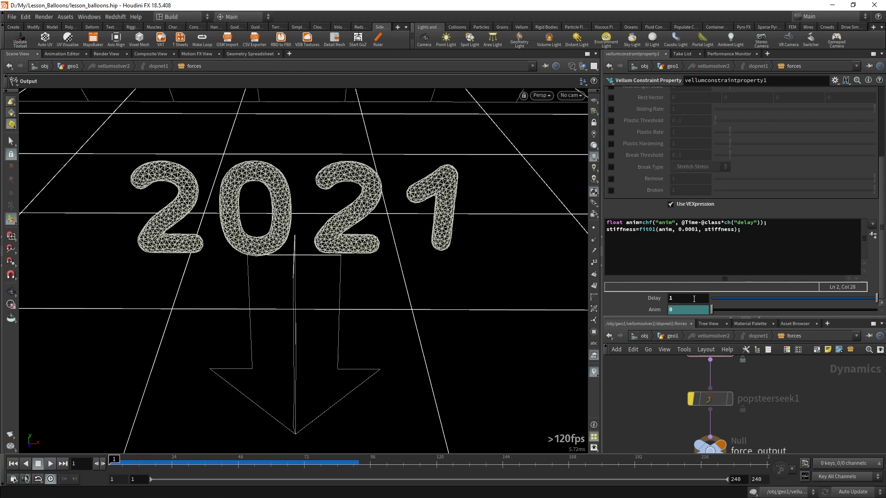
{"action": "left_click", "coordinate": [687, 298]}
{"action": "type", "text": "0.3"}
{"action": "key", "text": "Return"}
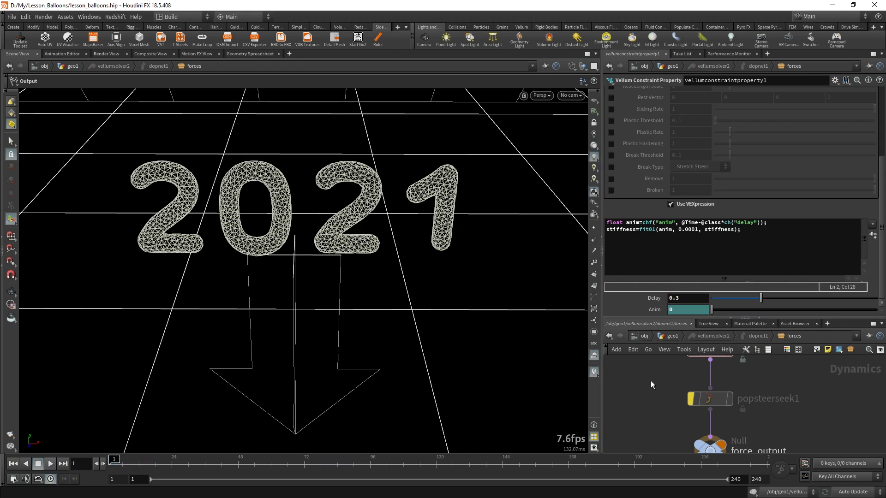
- Compare popsteerseek1's timing expression with vellumconstraintproperty1's timing expression
{"action": "middle_click_drag", "start_coordinate": [641, 377], "coordinate": [633, 389]}
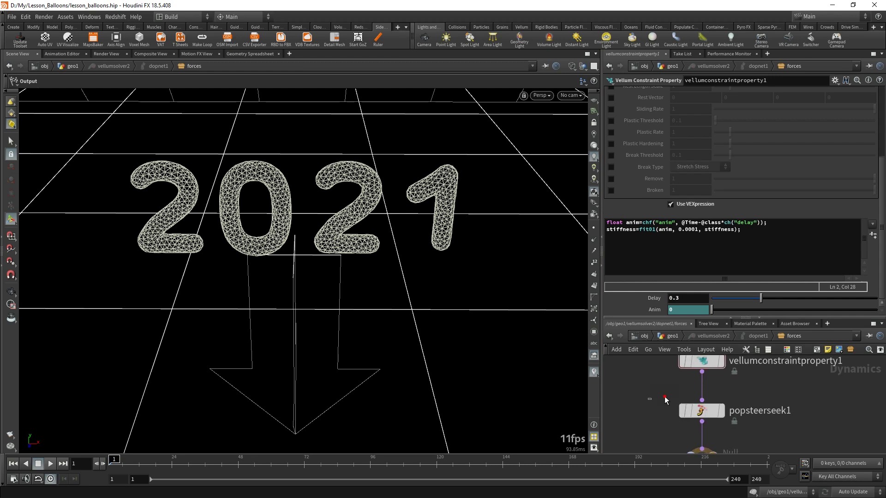
{"action": "left_click", "coordinate": [700, 411]}
{"action": "key", "text": "Up"}
{"action": "middle_click_drag", "start_coordinate": [618, 374], "coordinate": [615, 401]}
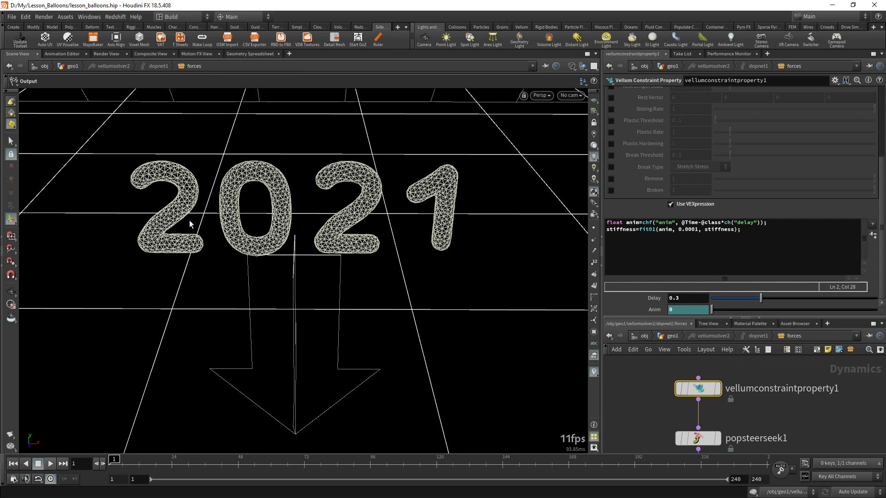
{"action": "left_click", "coordinate": [694, 438]}
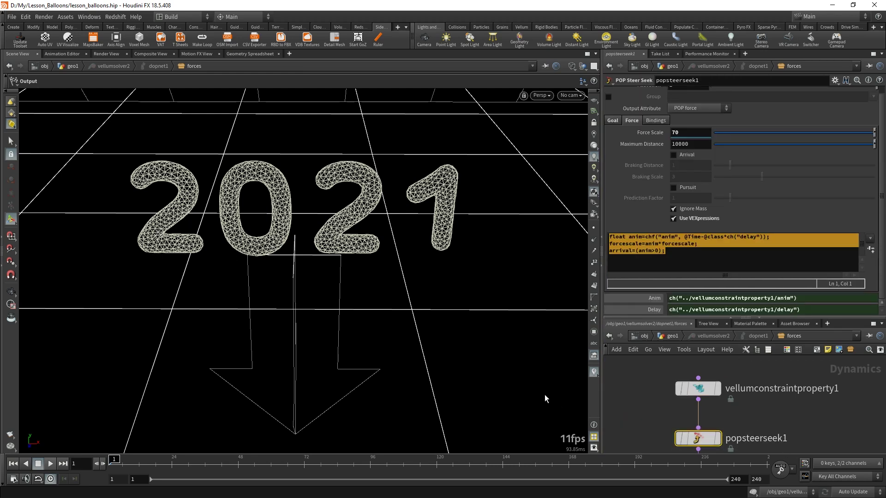
{"action": "middle_click_drag", "start_coordinate": [632, 409], "coordinate": [627, 425]}
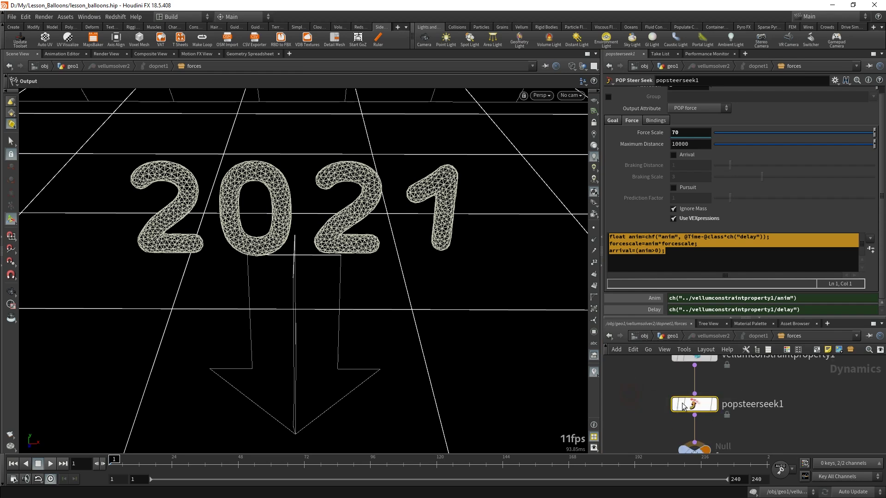
{"action": "left_click", "coordinate": [692, 453]}
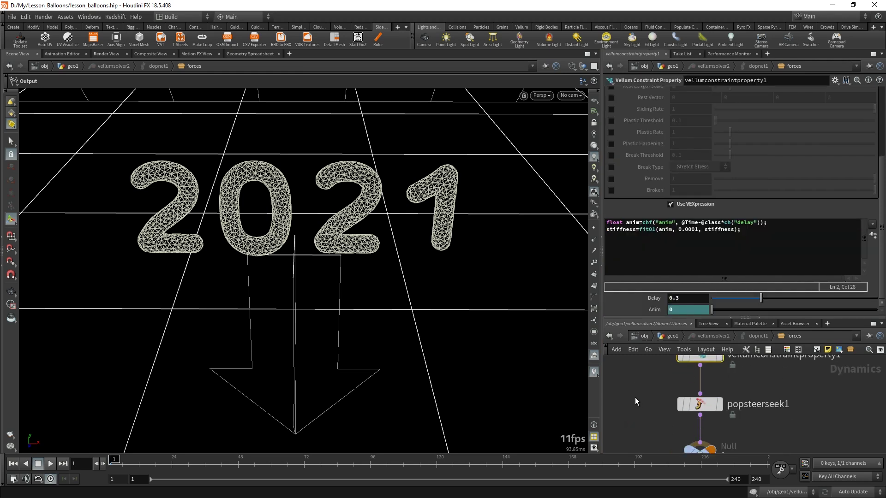
{"action": "left_click", "coordinate": [694, 406]}
- Append -0.2 after ch("delay") in the steer seek VEXpression
{"action": "left_click", "coordinate": [696, 244]}
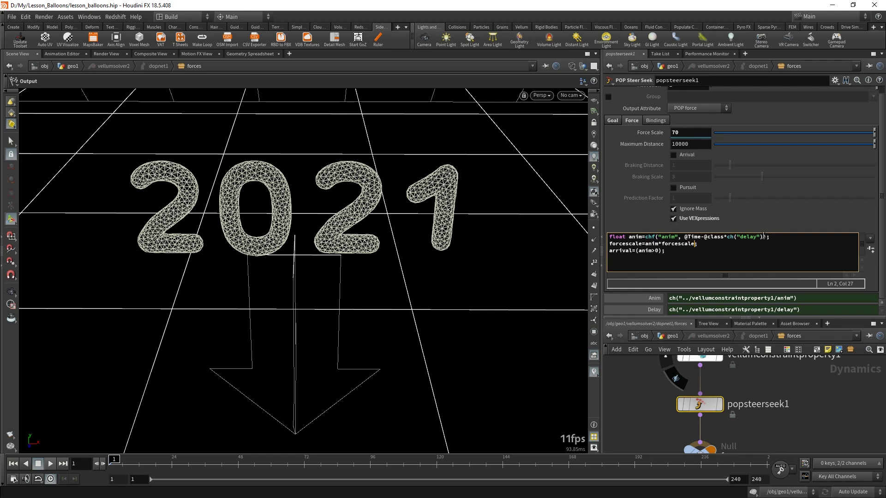
{"action": "left_click", "coordinate": [763, 236]}
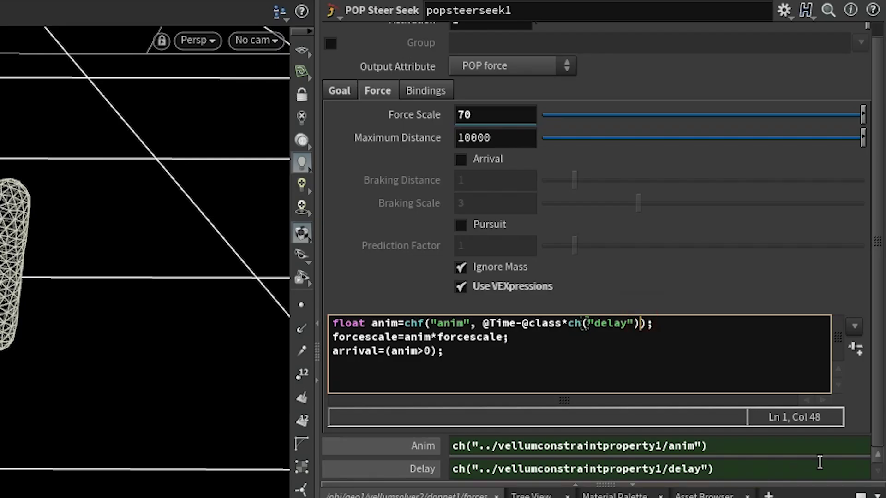
{"action": "type", "text": "-0"}
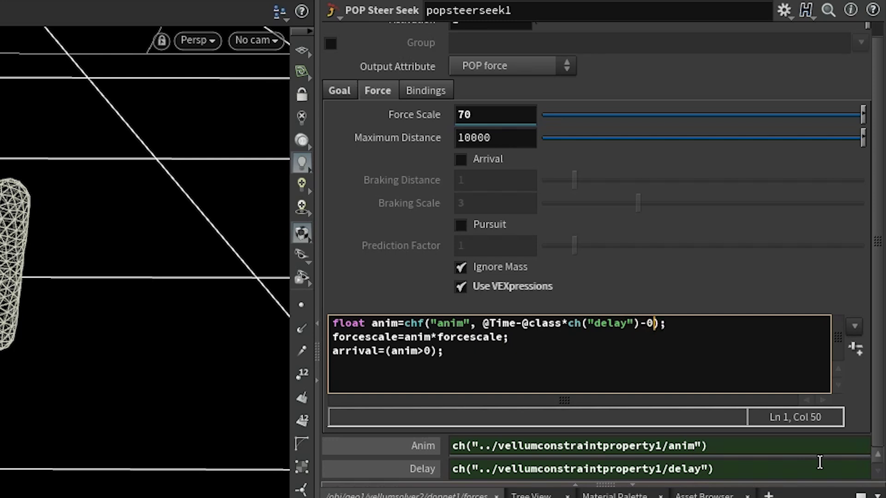
{"action": "type", "text": ".2"}
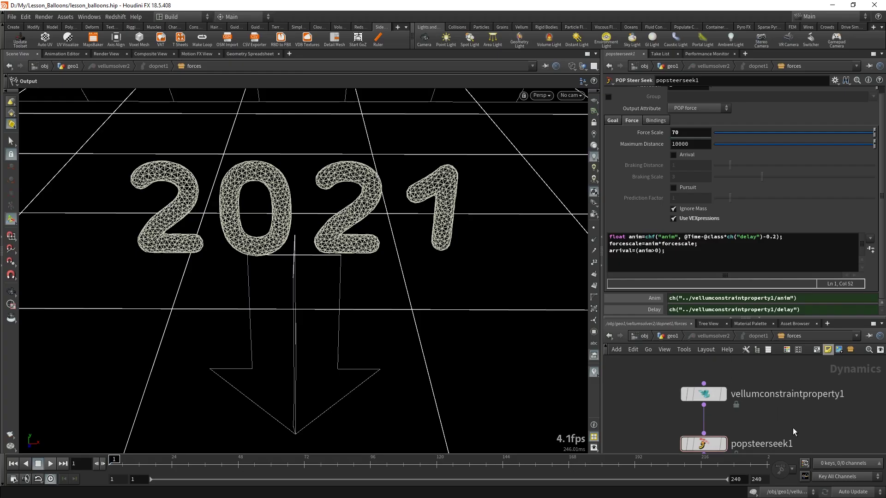
{"action": "left_click", "coordinate": [703, 394]}
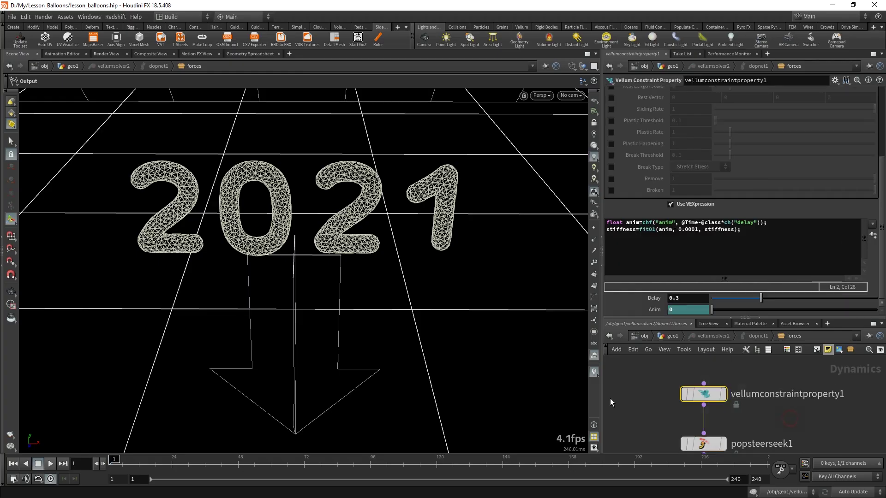
{"action": "left_click", "coordinate": [703, 443]}
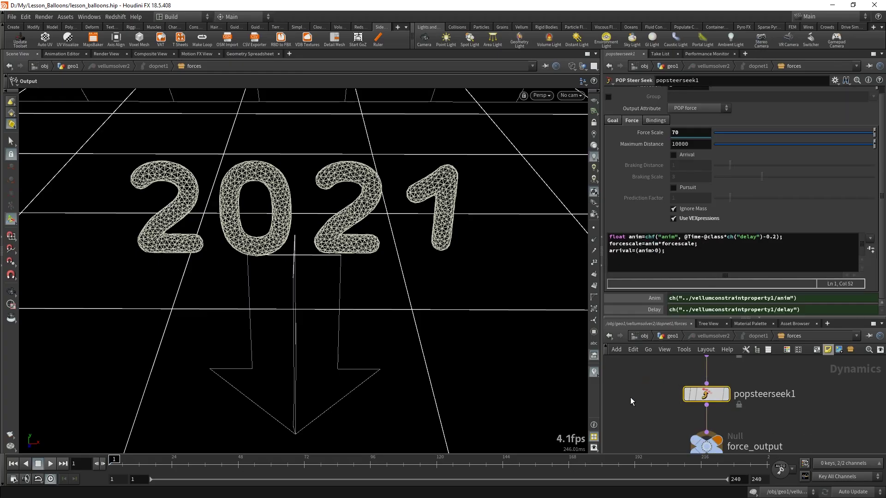
- Play and scrub the simulation, framing the inflating 2021 letters, then return to the geo1 network
{"action": "left_click", "coordinate": [51, 464]}
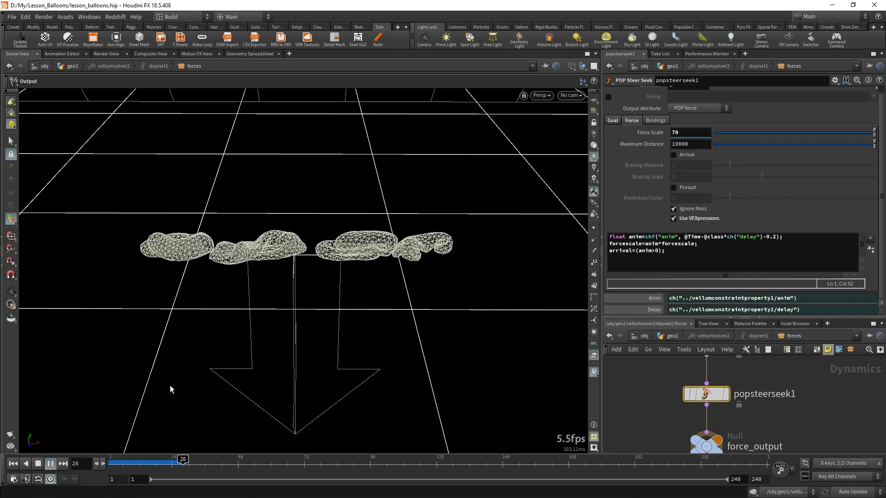
{"action": "left_click_drag", "start_coordinate": [287, 316], "coordinate": [286, 271]}
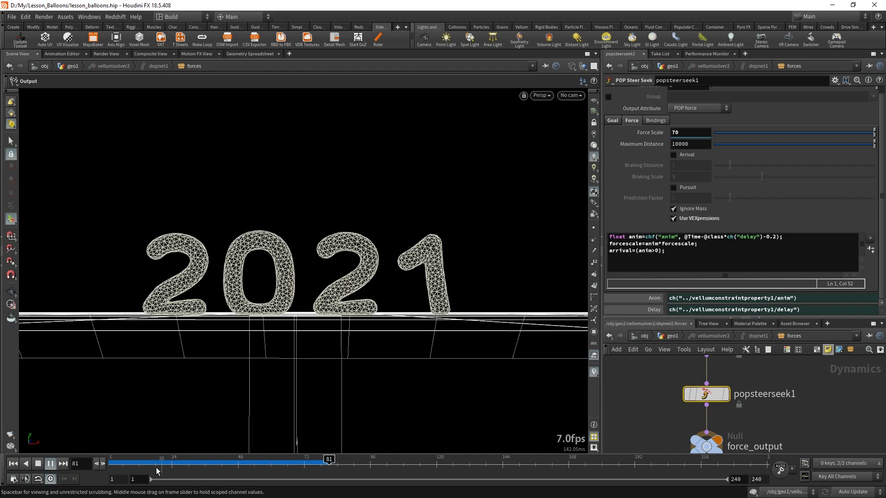
{"action": "left_click", "coordinate": [144, 465]}
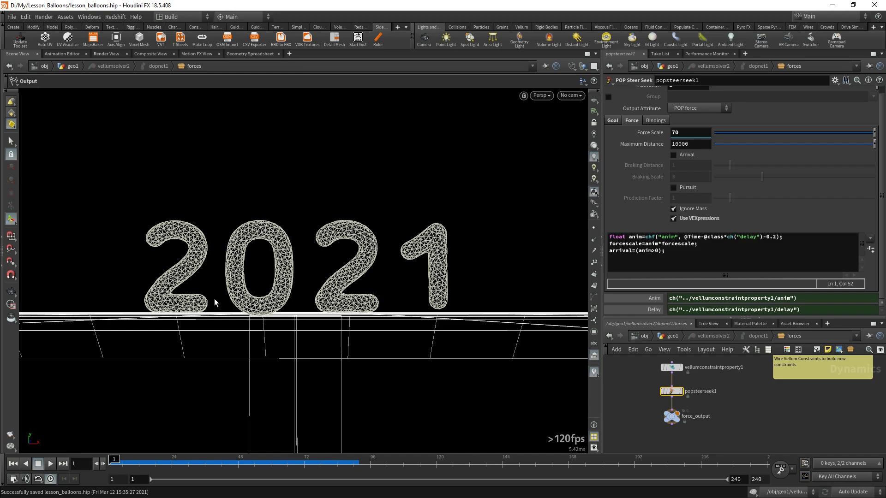
{"action": "mouse_move", "coordinate": [377, 316]}
{"action": "left_mouse_down"}
{"action": "mouse_move", "coordinate": [366, 320]}
{"action": "mouse_move", "coordinate": [346, 277]}
{"action": "mouse_move", "coordinate": [376, 340]}
{"action": "mouse_move", "coordinate": [391, 333]}
{"action": "mouse_move", "coordinate": [369, 334]}
{"action": "left_mouse_up"}
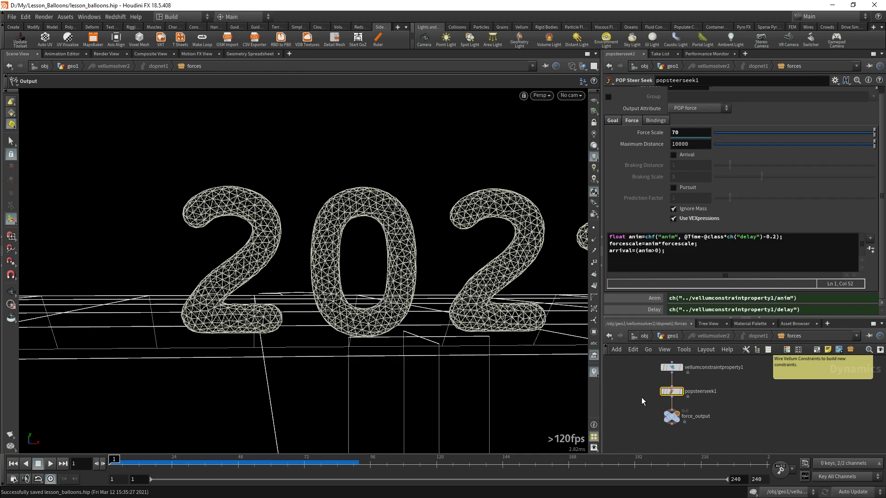
{"action": "scroll", "coordinate": [641, 397], "scroll_direction": "down", "scroll_amount": 2}
{"action": "key", "text": "Escape"}
{"action": "mouse_move", "coordinate": [492, 320]}
{"action": "left_mouse_down"}
{"action": "mouse_move", "coordinate": [302, 329]}
{"action": "mouse_move", "coordinate": [274, 349]}
{"action": "left_mouse_up"}
{"action": "key", "text": "Return"}
{"action": "scroll", "coordinate": [724, 420], "scroll_direction": "up", "scroll_amount": 3}
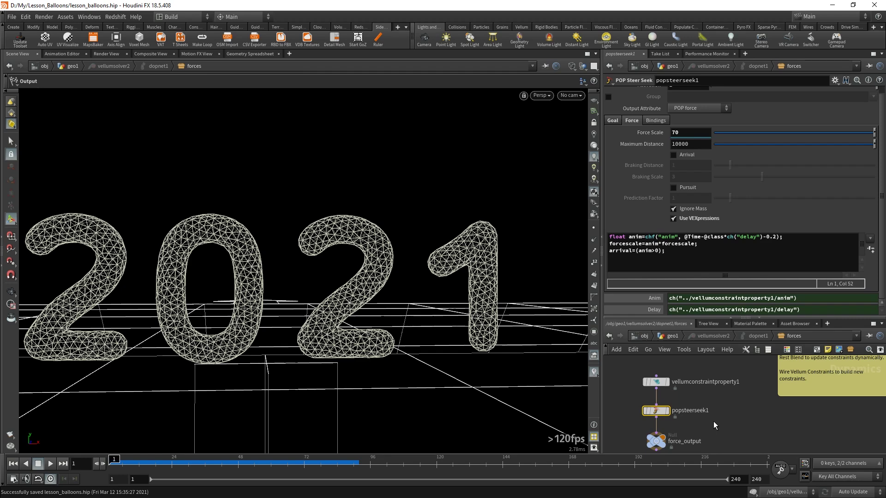
{"action": "left_click", "coordinate": [682, 334]}
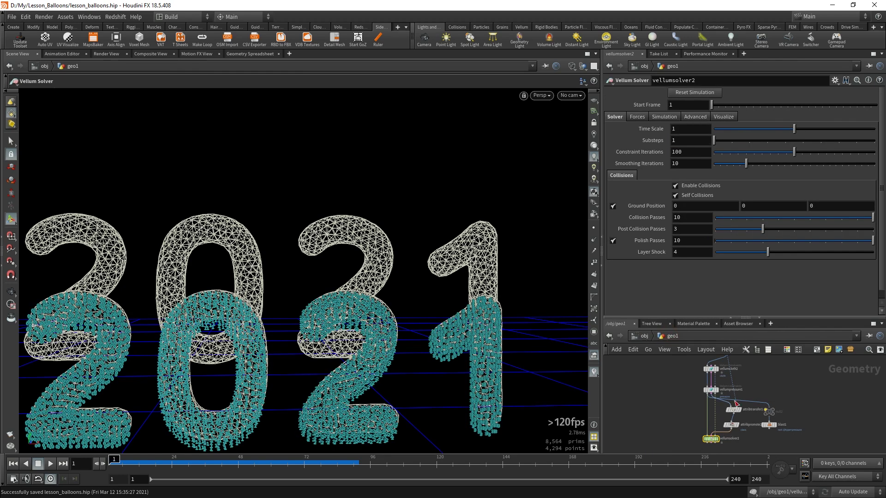
- Create an Attribute Wrangle node placed below matchsize1
{"action": "scroll", "coordinate": [758, 416], "scroll_direction": "up", "scroll_amount": 2}
{"action": "scroll", "coordinate": [754, 378], "scroll_direction": "up", "scroll_amount": 3}
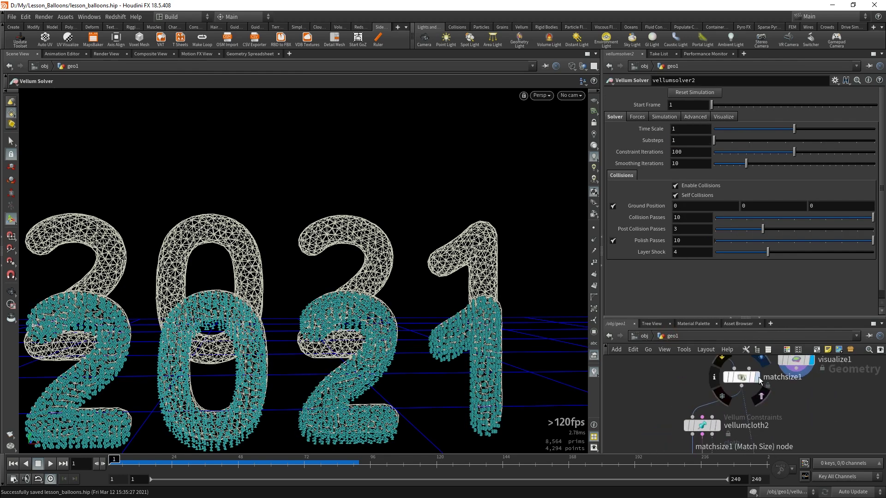
{"action": "left_click", "coordinate": [757, 377]}
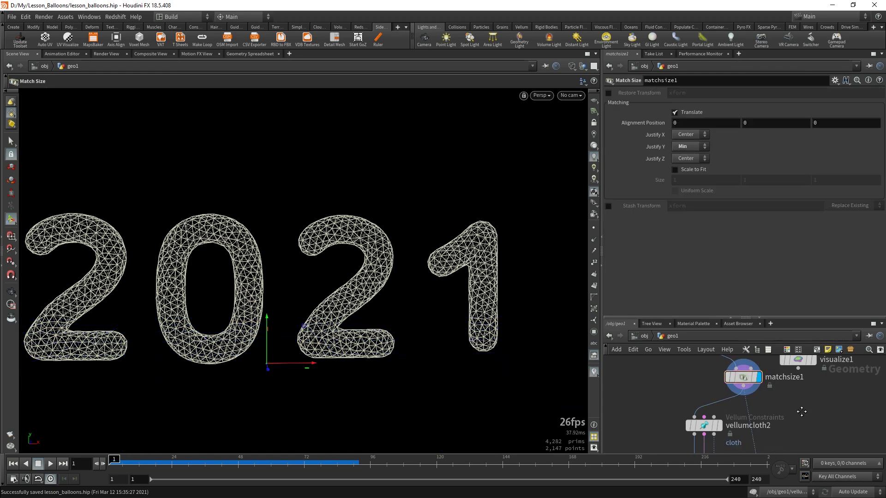
{"action": "middle_click_drag", "start_coordinate": [782, 403], "coordinate": [799, 418]}
{"action": "left_click_drag", "start_coordinate": [758, 393], "coordinate": [745, 384]}
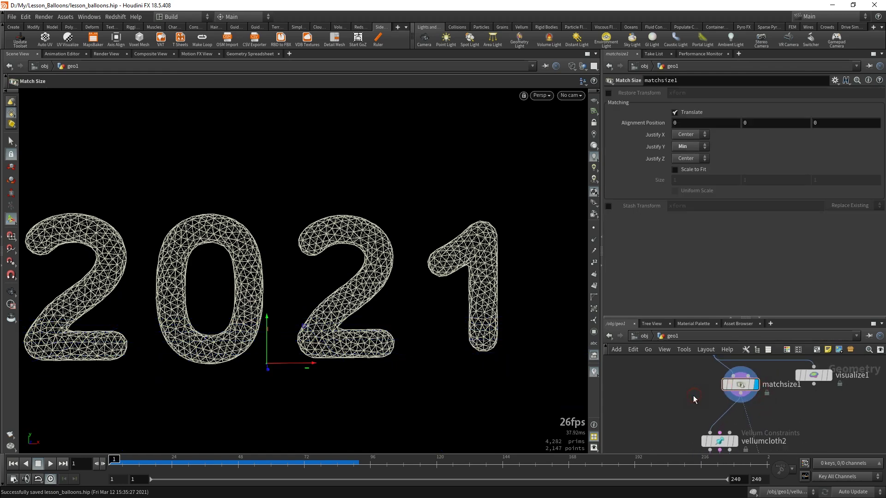
{"action": "key", "text": "Tab"}
{"action": "type", "text": "w"}
{"action": "key", "text": "Return"}
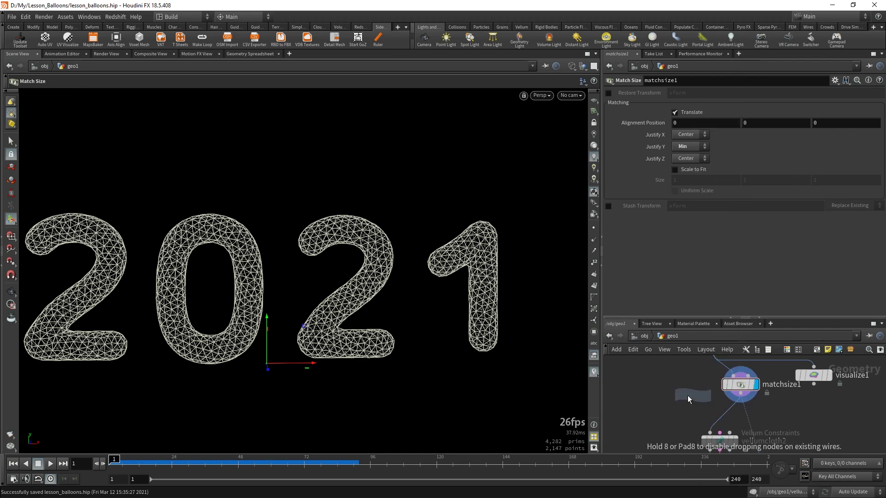
{"action": "left_click", "coordinate": [726, 422]}
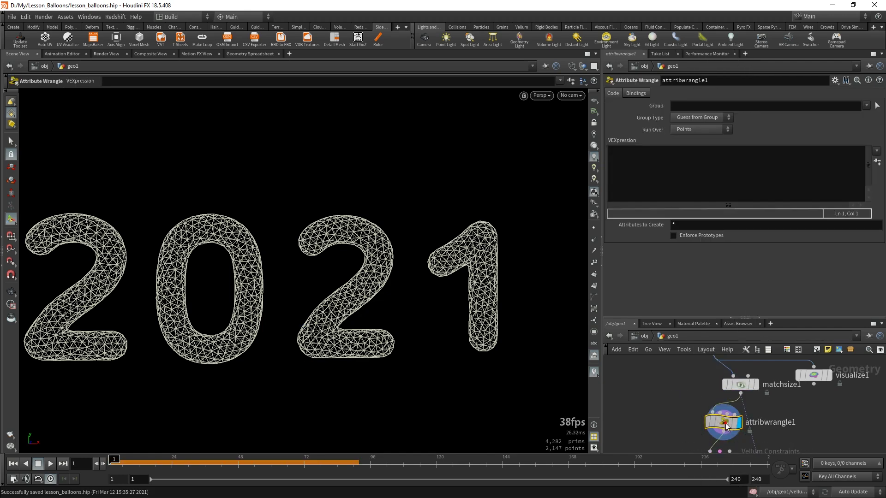
{"action": "left_click", "coordinate": [652, 177]}
{"action": "type", "text": "@"}
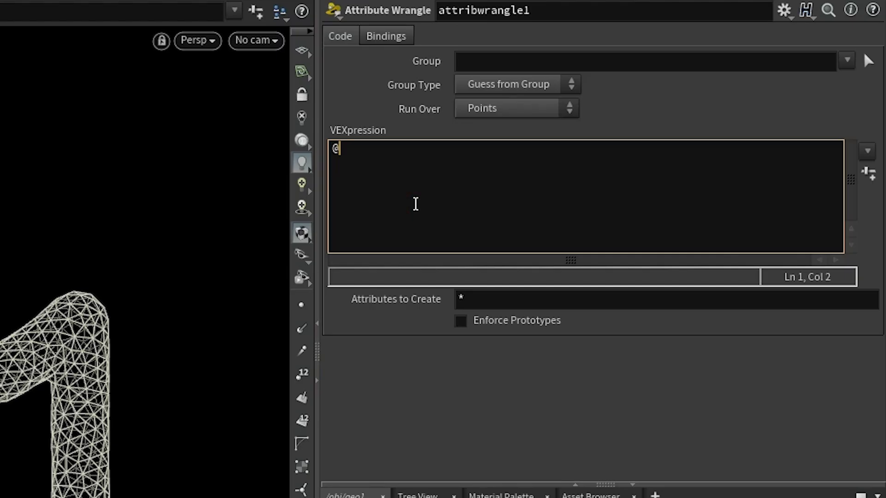
{"action": "type", "text": "g"}
{"action": "type", "text": "rad"}
{"action": "key", "text": "Escape"}
{"action": "type", "text": "="}
{"action": "type", "text": "relb"}
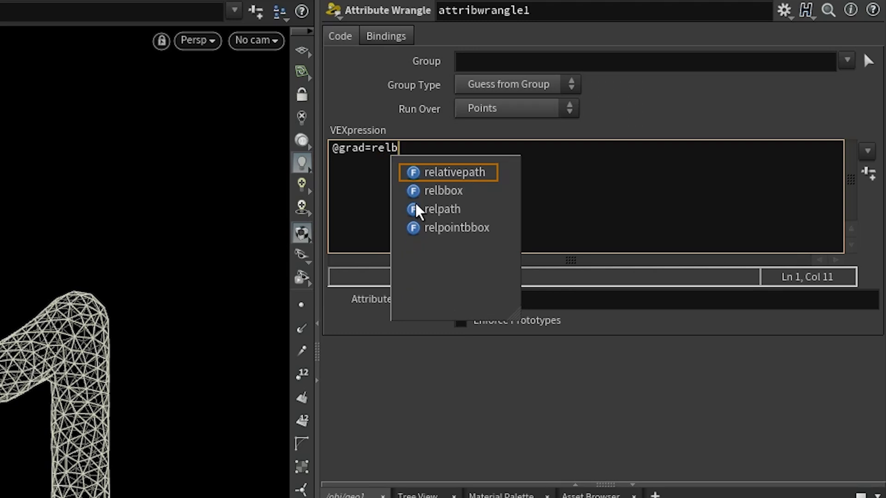
{"action": "type", "text": "box("}
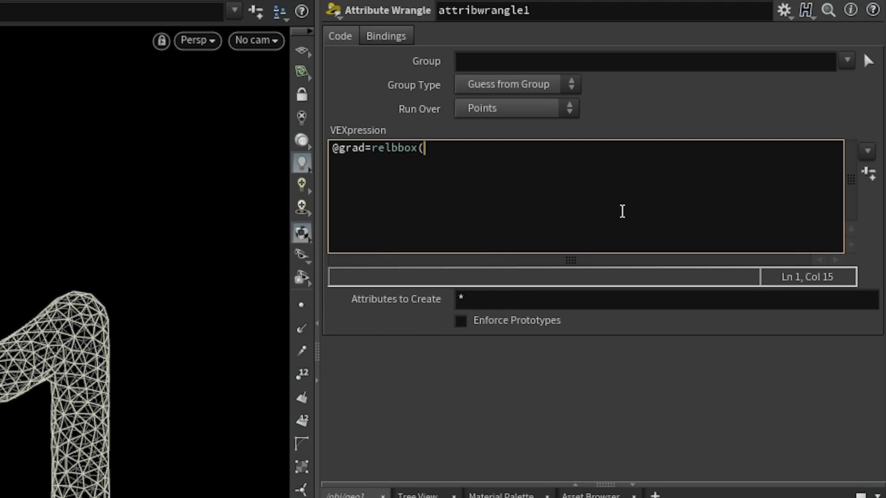
{"action": "type", "text": "0,@"}
{"action": "type", "text": "P)"}
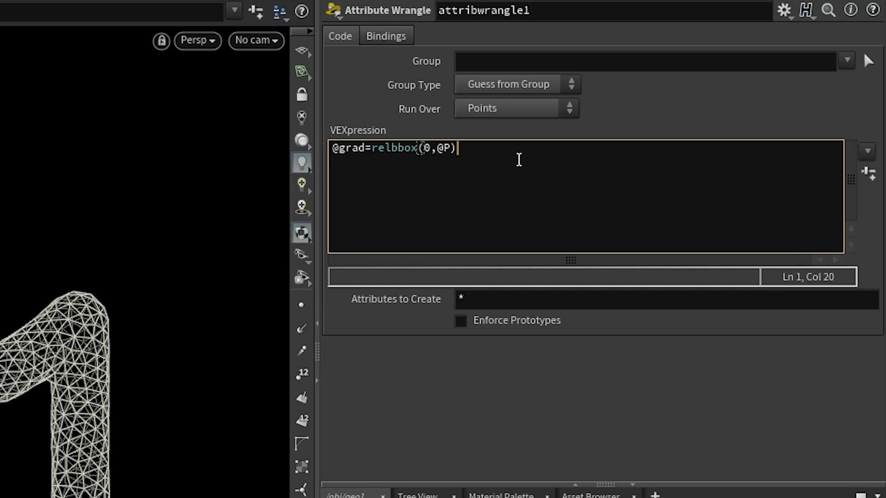
{"action": "type", "text": ".y;"}
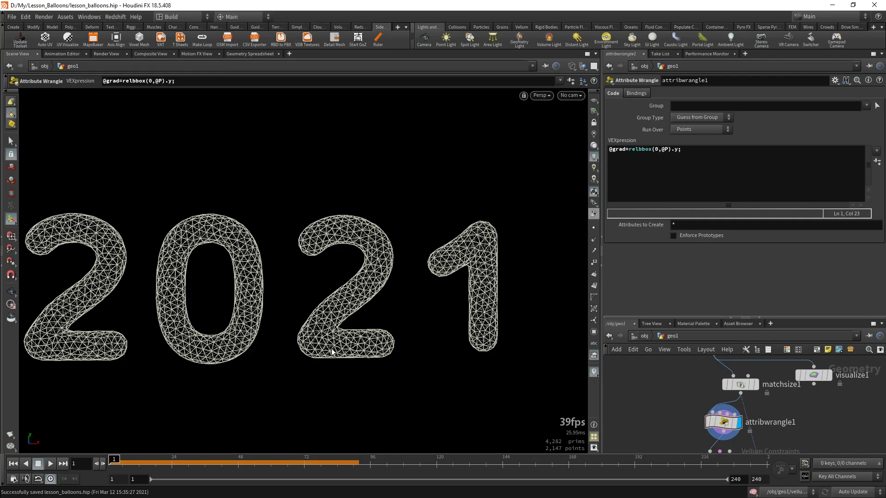
{"action": "scroll", "coordinate": [672, 400], "scroll_direction": "down", "scroll_amount": 5}
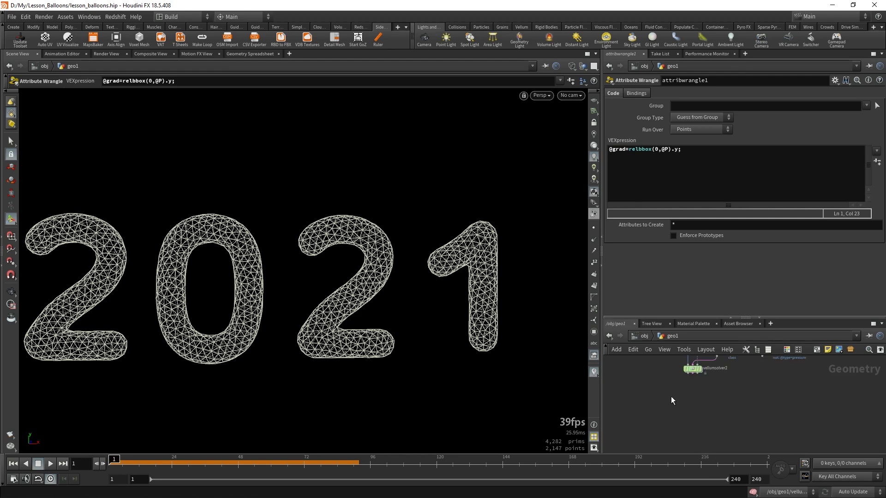
{"action": "scroll", "coordinate": [687, 420], "scroll_direction": "up", "scroll_amount": 4}
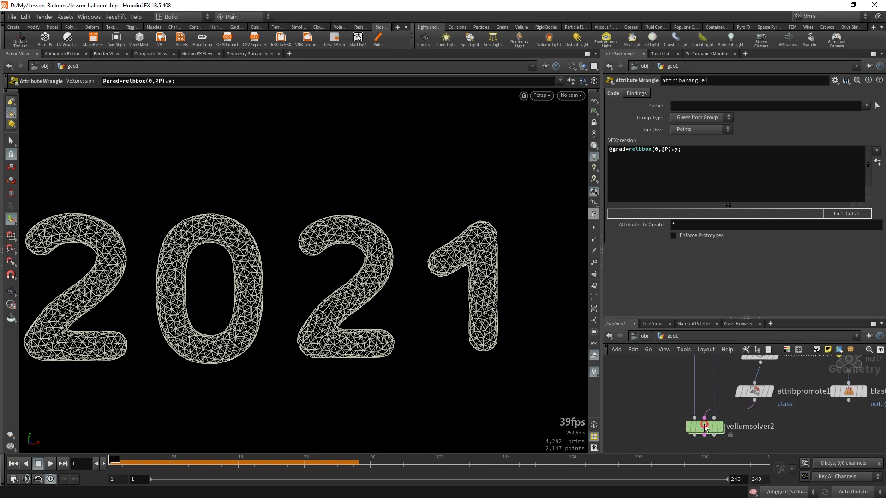
{"action": "double_click", "coordinate": [704, 425]}
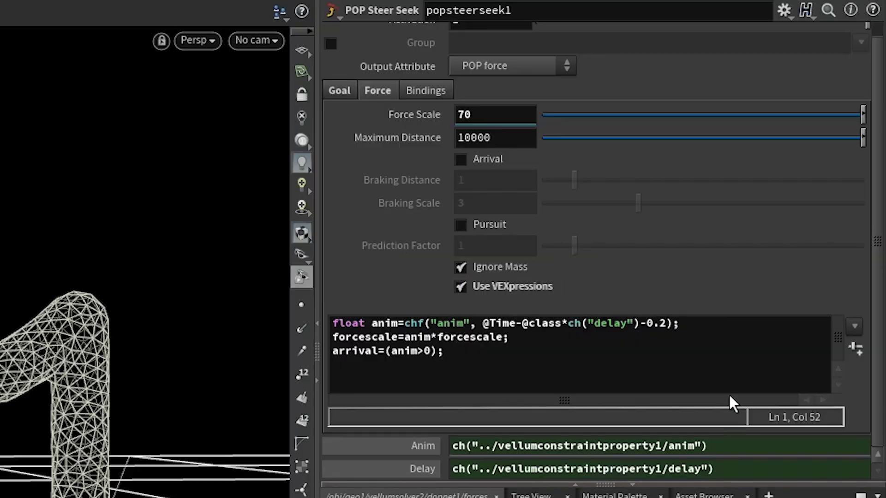
{"action": "left_click", "coordinate": [725, 325]}
{"action": "key", "text": "Home"}
{"action": "key", "text": "Return"}
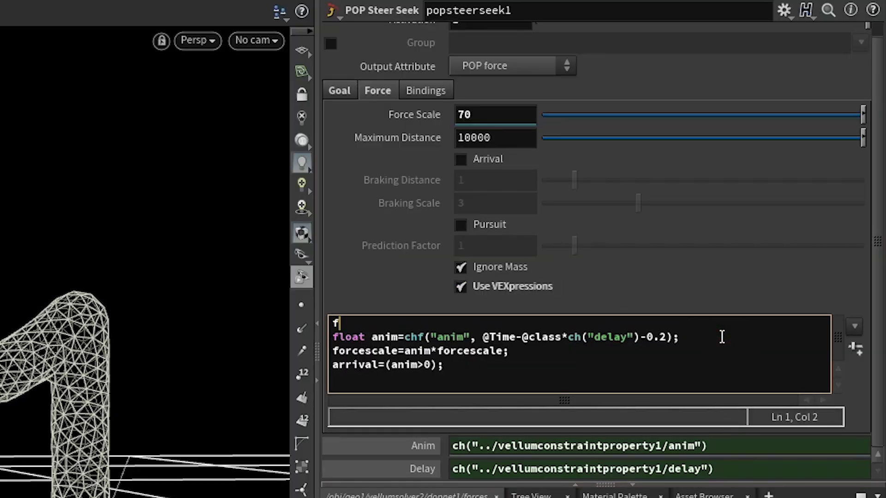
{"action": "type", "text": "loat g"}
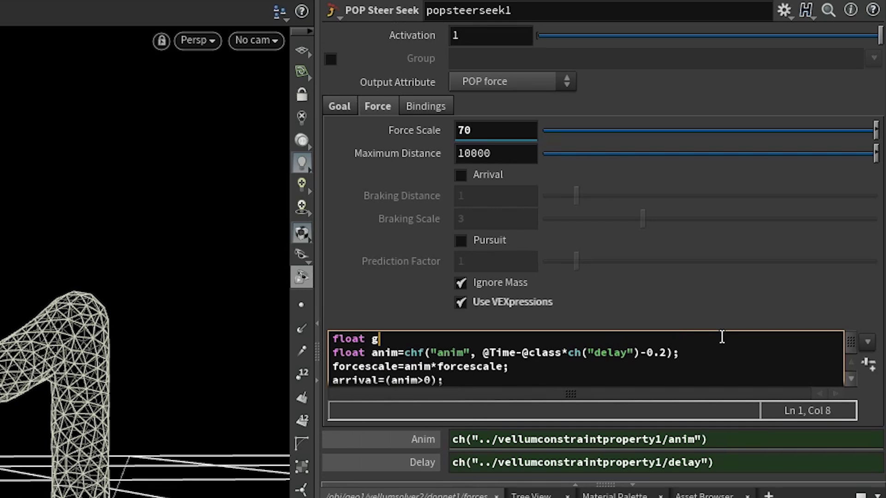
{"action": "type", "text": "rad=@g"}
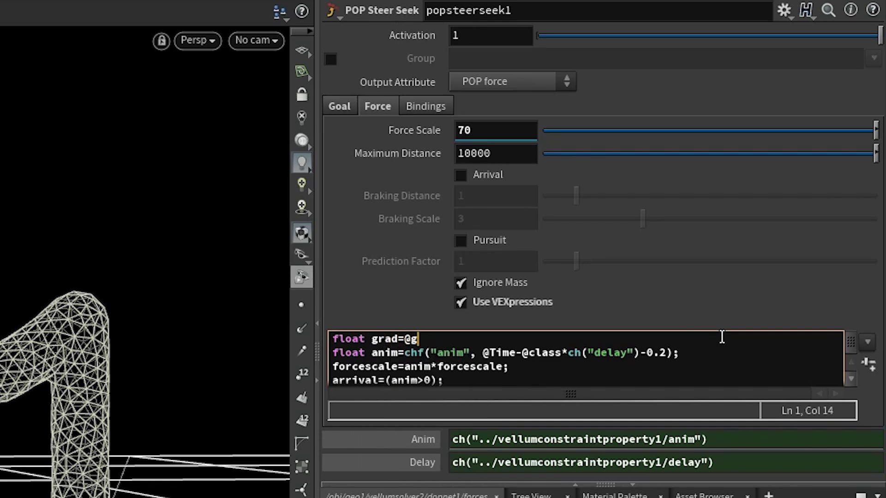
{"action": "type", "text": "rad;"}
{"action": "key", "text": "Left"}
{"action": "key", "text": "Left"}
{"action": "key", "text": "Right"}
{"action": "type", "text": "="}
{"action": "key", "text": "BackSpace"}
{"action": "type", "text": "+"}
{"action": "key", "text": "Right"}
{"action": "key", "text": "Left"}
{"action": "key", "text": "Left"}
{"action": "key", "text": "Left"}
{"action": "key", "text": "Left"}
{"action": "key", "text": "Left"}
{"action": "key", "text": "Left"}
{"action": "key", "text": "Left"}
{"action": "key", "text": "End"}
{"action": "key", "text": "Left"}
{"action": "key", "text": "BackSpace"}
{"action": "key", "text": "Left"}
{"action": "key", "text": "Left"}
{"action": "key", "text": "Left"}
{"action": "key", "text": "Left"}
{"action": "type", "text": "cl"}
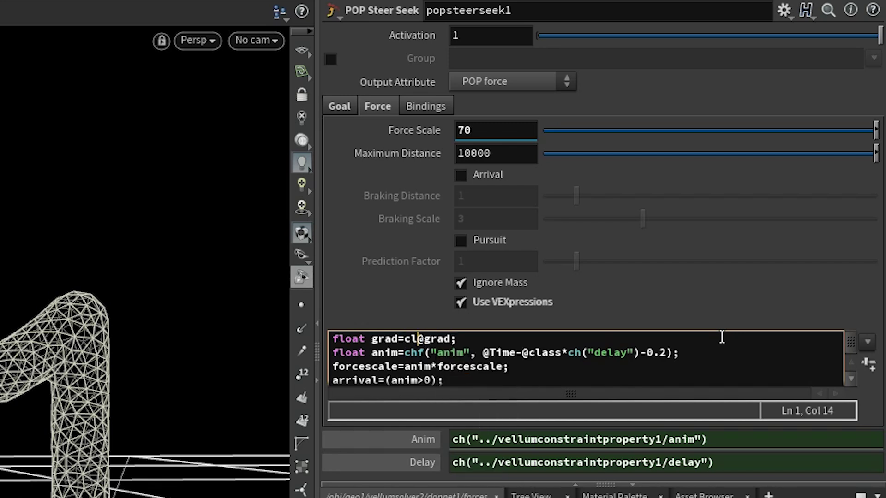
{"action": "type", "text": "amp("}
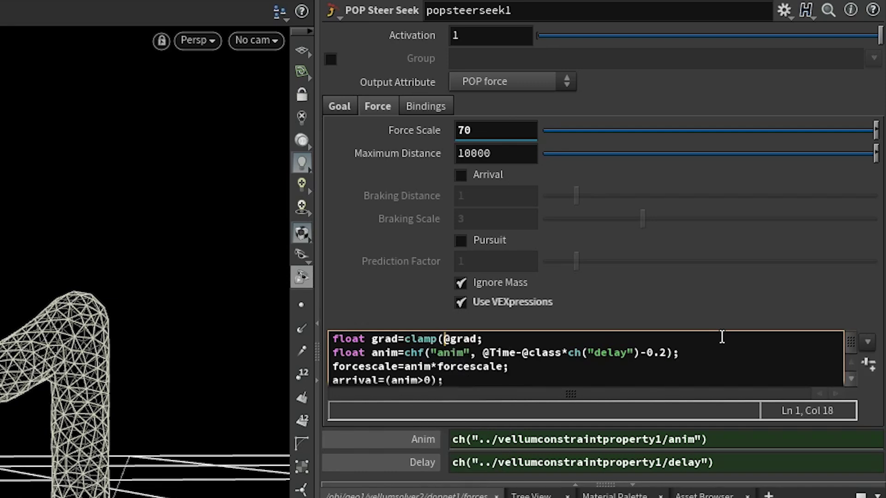
{"action": "key", "text": "End"}
{"action": "key", "text": "Left"}
{"action": "key", "text": "End"}
{"action": "key", "text": "shift+Home"}
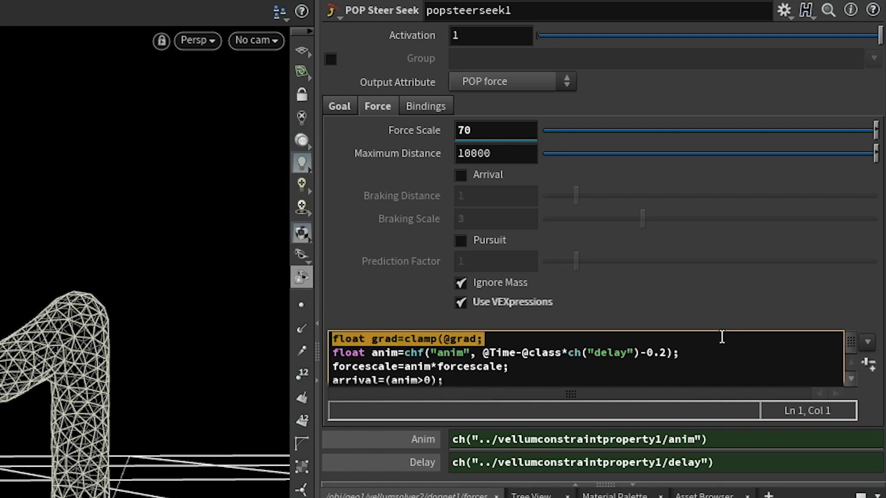
{"action": "key", "text": "BackSpace"}
{"action": "key", "text": "Delete"}
{"action": "key", "text": "End"}
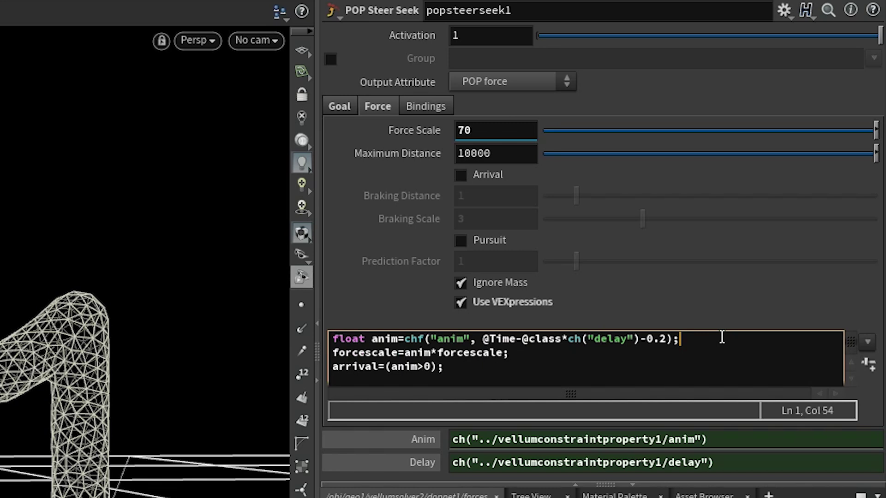
{"action": "key", "text": "ctrl+z"}
{"action": "key", "text": "ctrl+z"}
{"action": "type", "text": "+"}
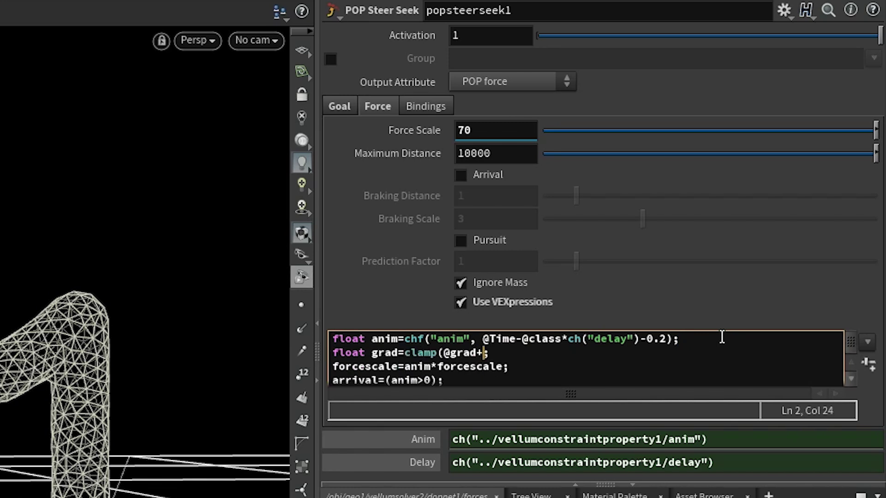
{"action": "type", "text": "anim"}
{"action": "type", "text": ",0"}
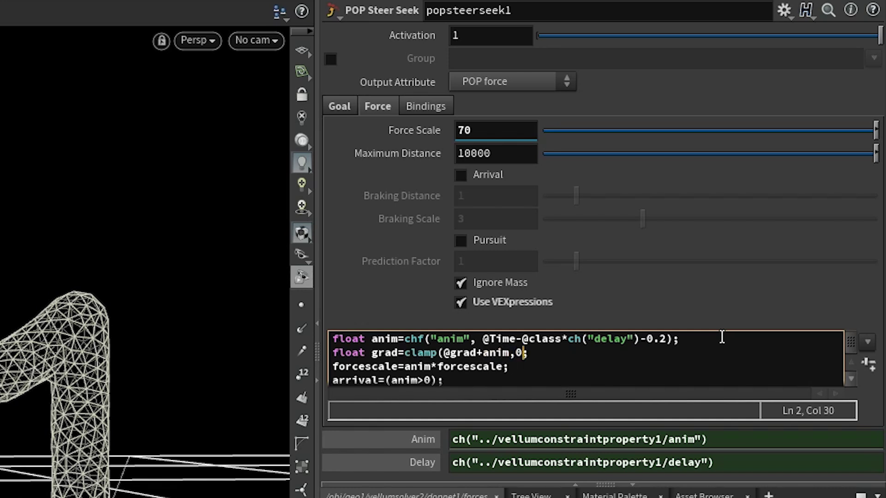
{"action": "type", "text": ",1)"}
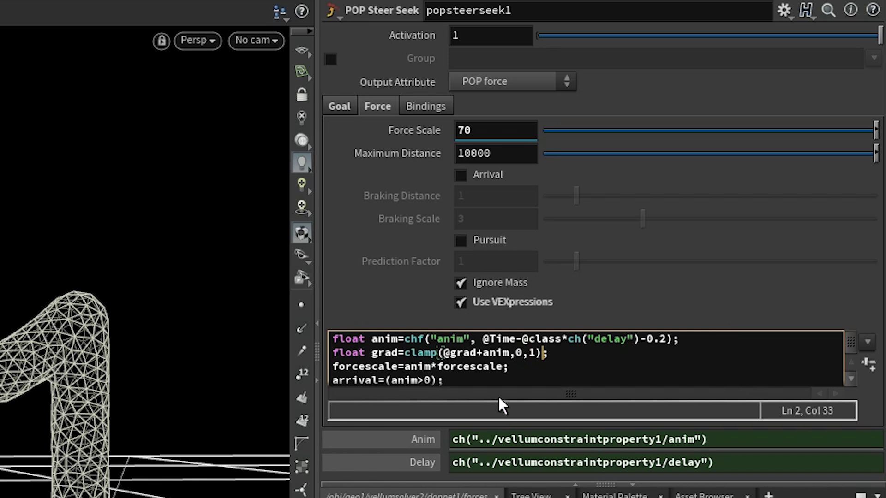
- Multiply forcescale by grad, prefix the clamp with 1-, and play the simulation
{"action": "left_click", "coordinate": [505, 371]}
{"action": "type", "text": "*grad"}
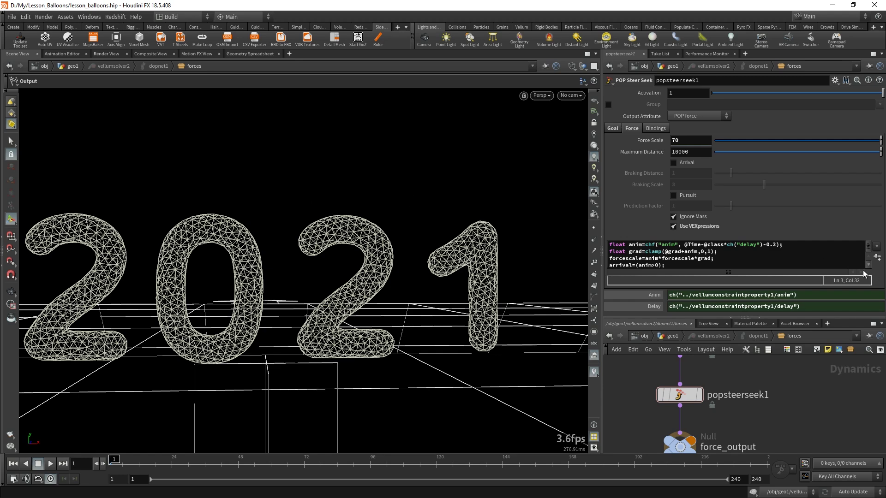
{"action": "left_click", "coordinate": [696, 258]}
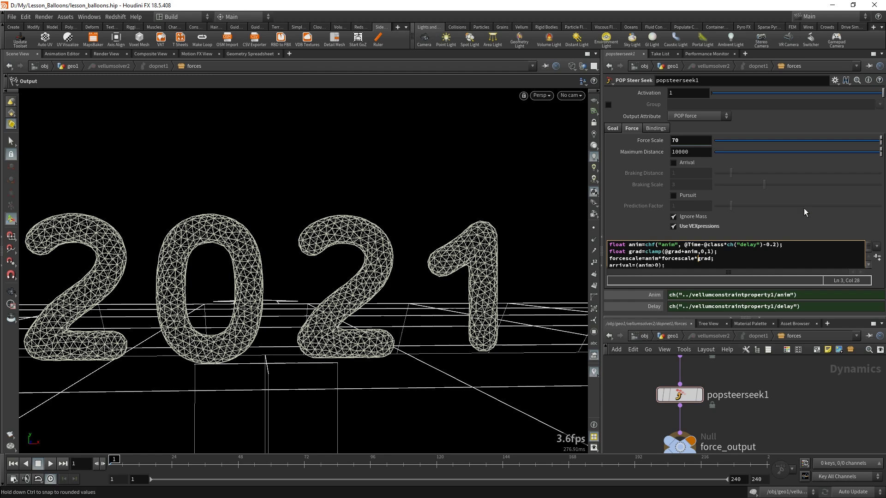
{"action": "key", "text": "Up"}
{"action": "key", "text": "Left"}
{"action": "key", "text": "Left"}
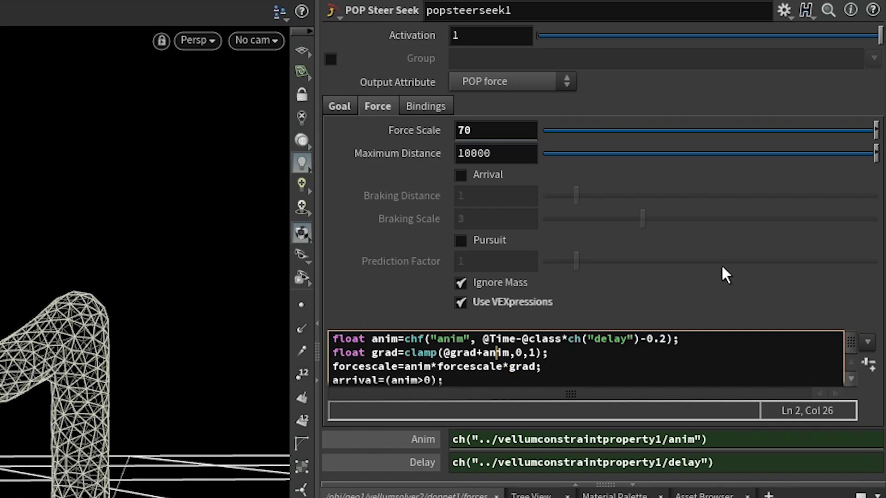
{"action": "key", "text": "Left"}
{"action": "key", "text": "Left"}
{"action": "key", "text": "Left"}
{"action": "key", "text": "Left"}
{"action": "key", "text": "Left"}
{"action": "key", "text": "Left"}
{"action": "type", "text": "1-"}
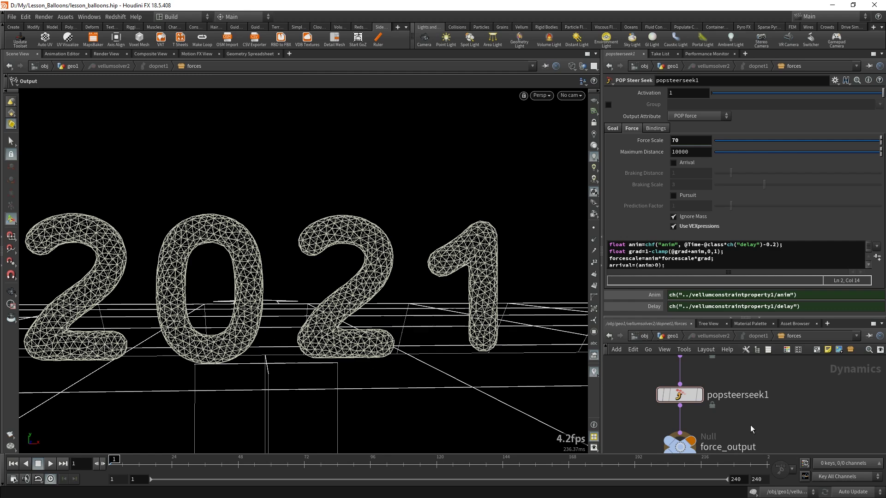
{"action": "key", "text": "h"}
{"action": "left_click", "coordinate": [50, 465]}
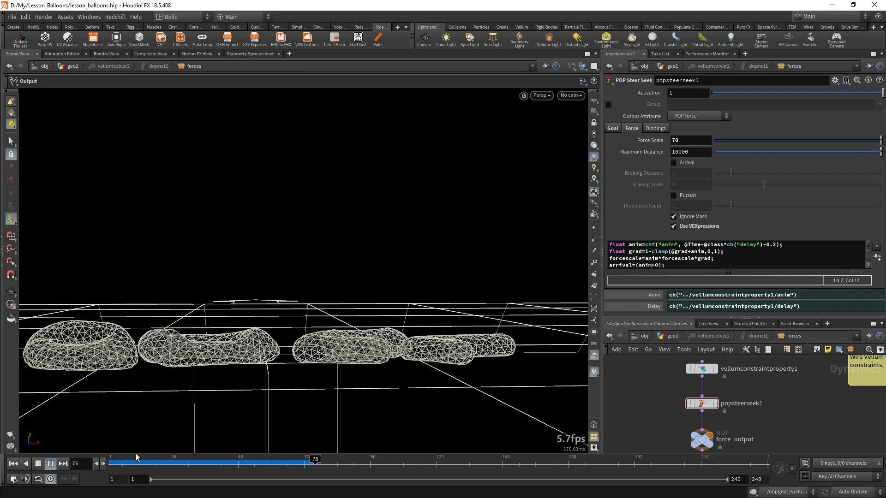
{"action": "key", "text": "ctrl+Up"}
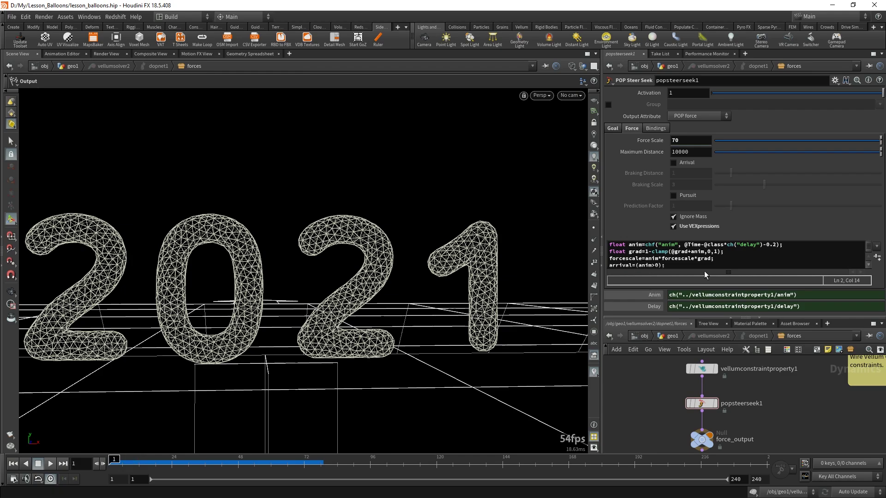
{"action": "double_click", "coordinate": [700, 258]}
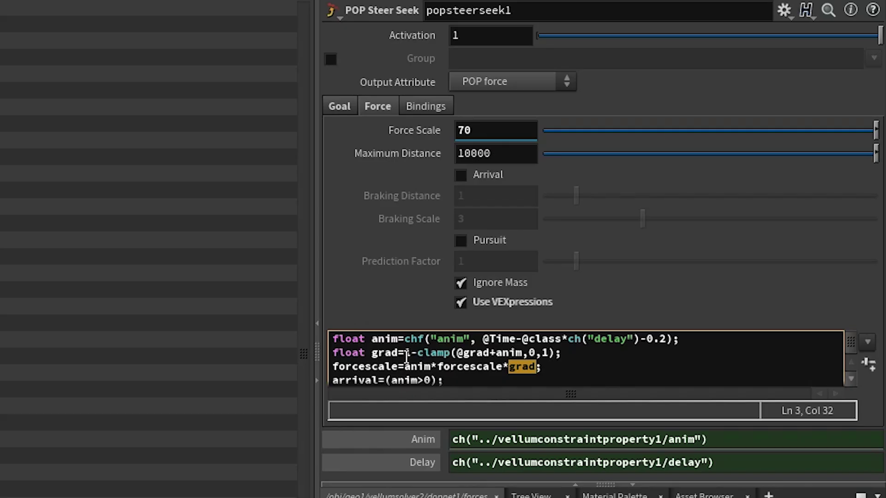
{"action": "left_click", "coordinate": [406, 356]}
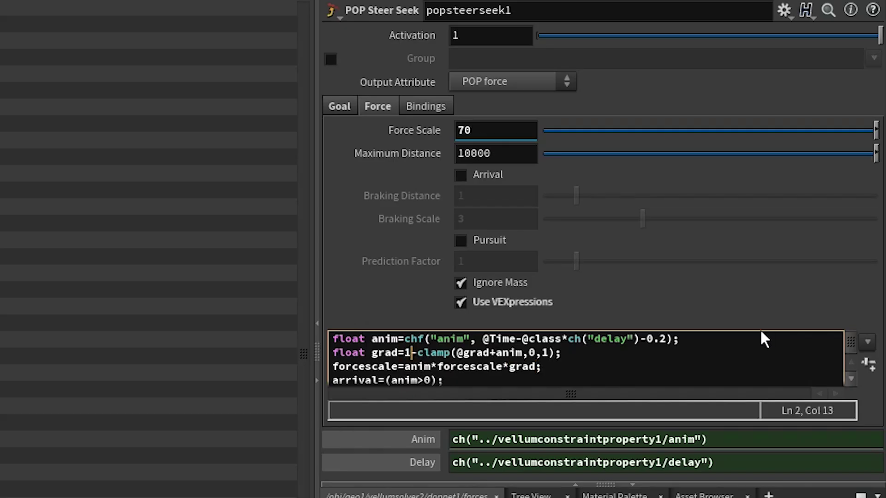
{"action": "key", "text": "BackSpace"}
{"action": "key", "text": "Delete"}
{"action": "key", "text": "Right"}
{"action": "key", "text": "Right"}
{"action": "key", "text": "Right"}
{"action": "key", "text": "Right"}
{"action": "key", "text": "Right"}
{"action": "key", "text": "Right"}
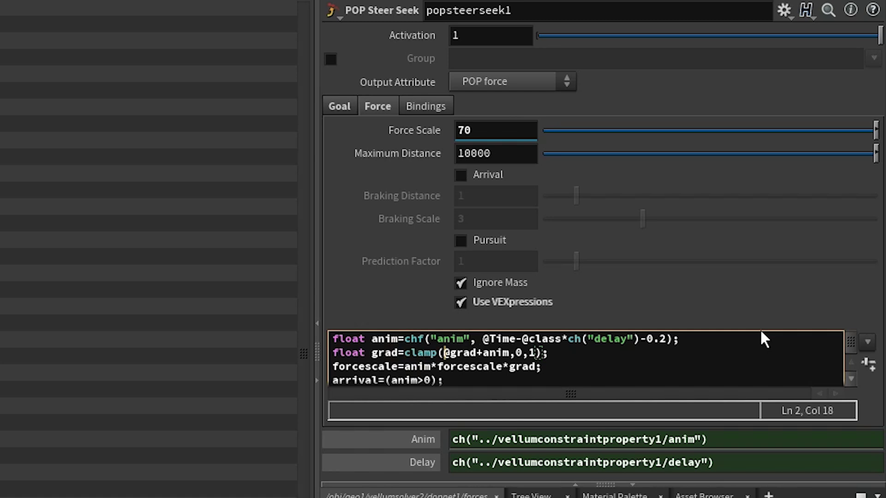
{"action": "type", "text": "(1"}
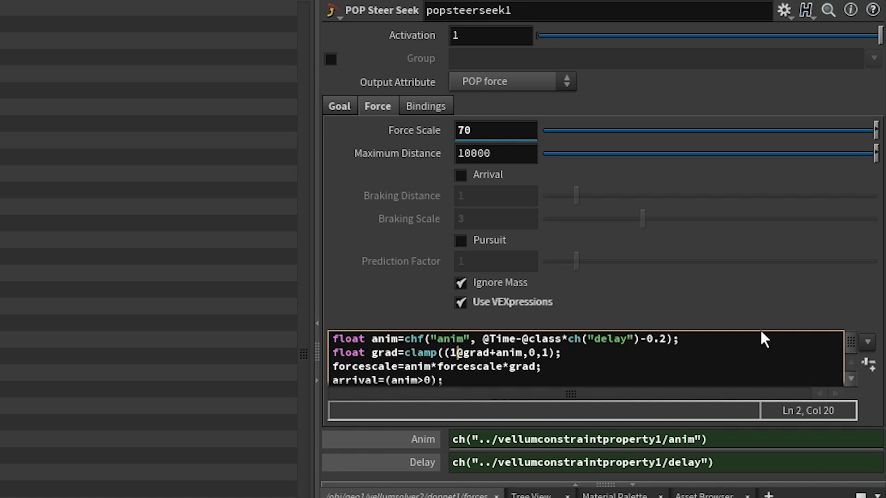
{"action": "type", "text": "-"}
{"action": "key", "text": "Right"}
{"action": "key", "text": "Right"}
{"action": "key", "text": "Right"}
{"action": "key", "text": "Right"}
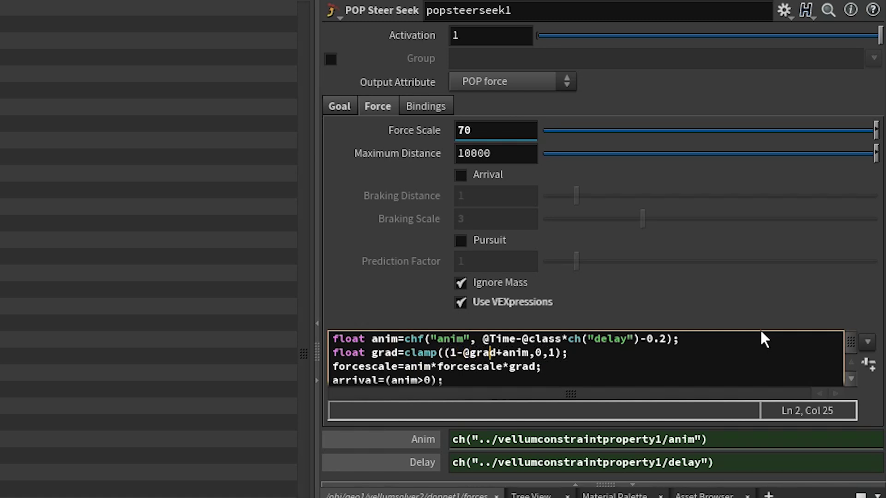
{"action": "key", "text": "Right"}
{"action": "type", "text": ")"}
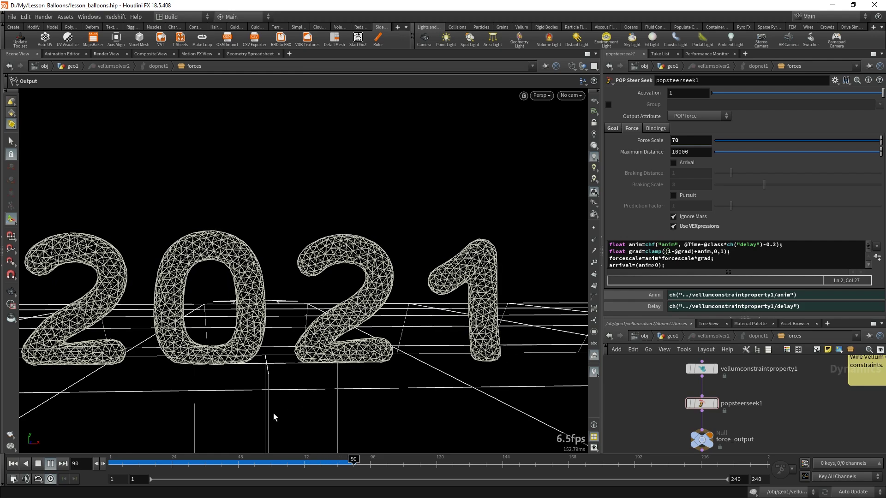
- Replay to see the letters inflate in turn, then go up to geo1 and select attribtransfer1
{"action": "key", "text": "ctrl+Up"}
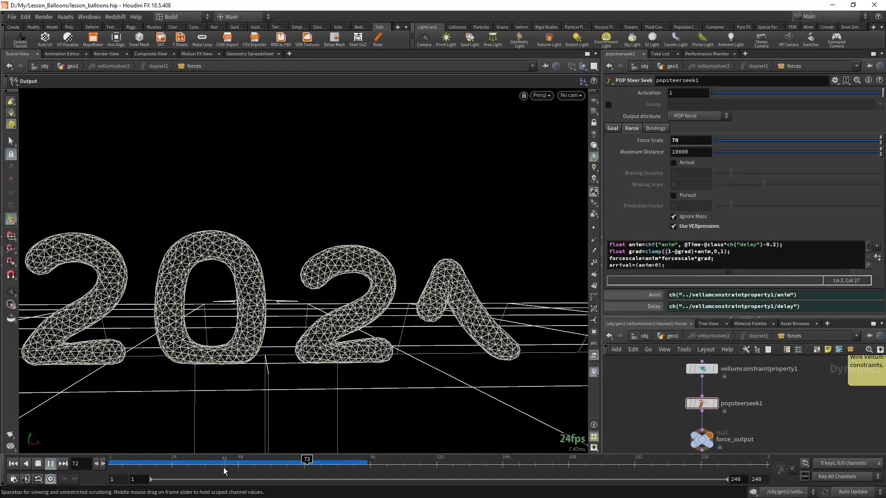
{"action": "key", "text": "Up"}
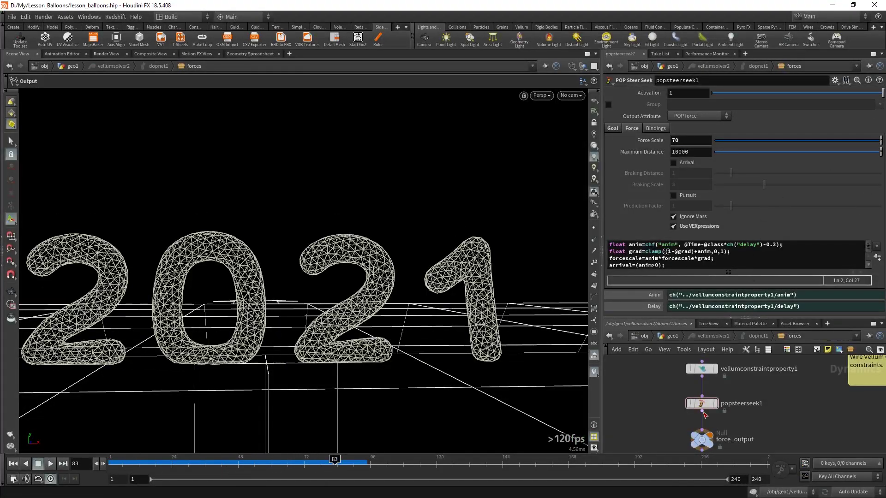
{"action": "left_click", "coordinate": [701, 403]}
{"action": "key", "text": "u"}
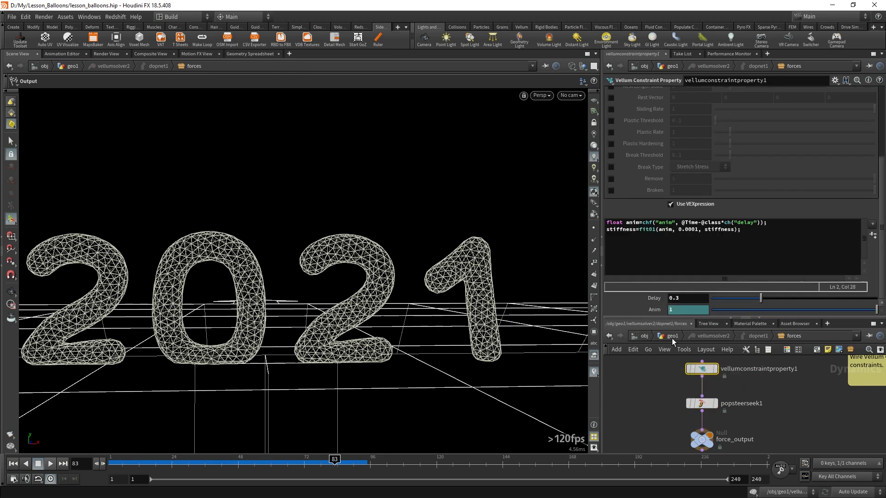
{"action": "key", "text": "u"}
{"action": "left_click", "coordinate": [738, 408]}
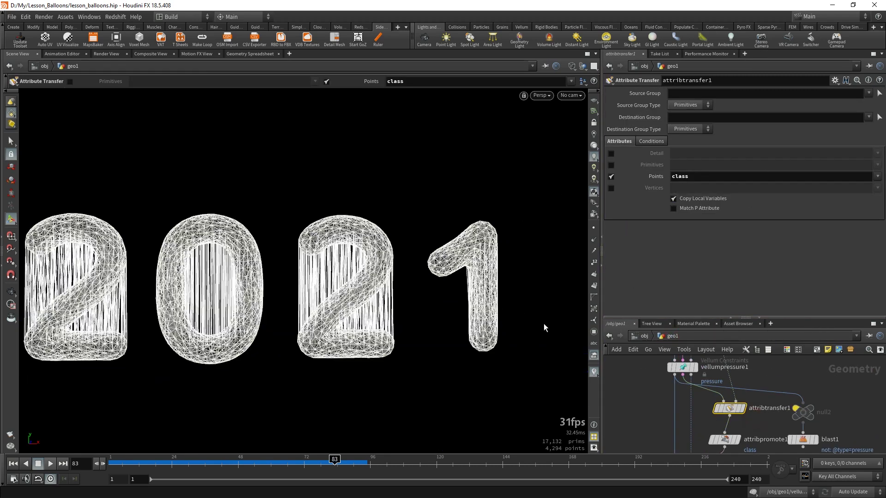
- Inspect the attribpromote1 node and toggle wireframe display in the viewport
{"action": "middle_click_drag", "start_coordinate": [727, 438], "coordinate": [711, 386]}
{"action": "left_click", "coordinate": [709, 387]}
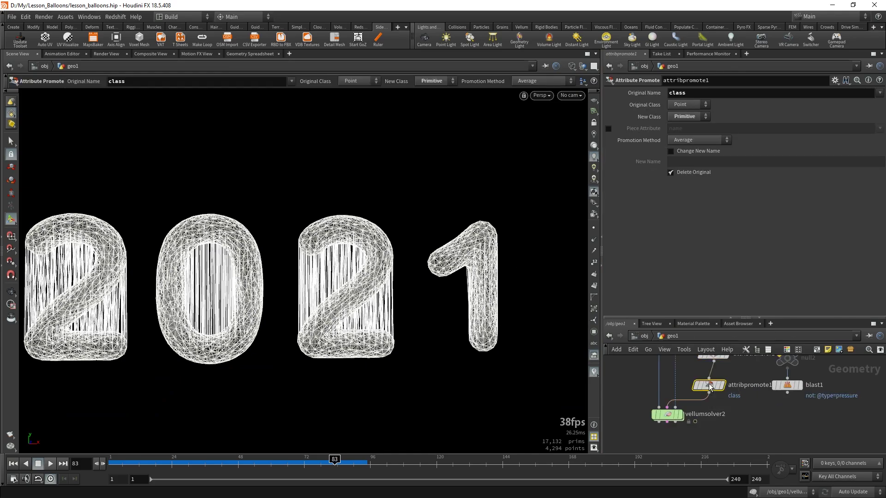
{"action": "left_click_drag", "start_coordinate": [709, 386], "coordinate": [714, 386]}
{"action": "scroll", "coordinate": [365, 214], "scroll_direction": "up", "scroll_amount": 5}
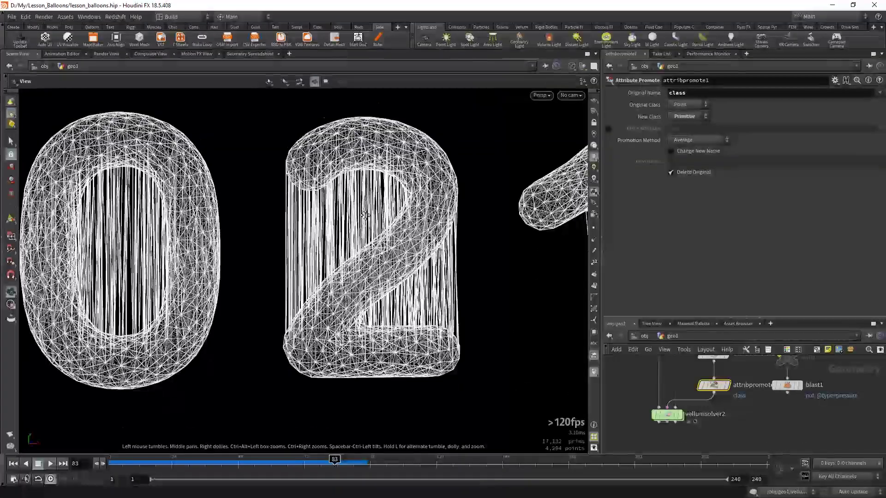
{"action": "key", "text": "Return"}
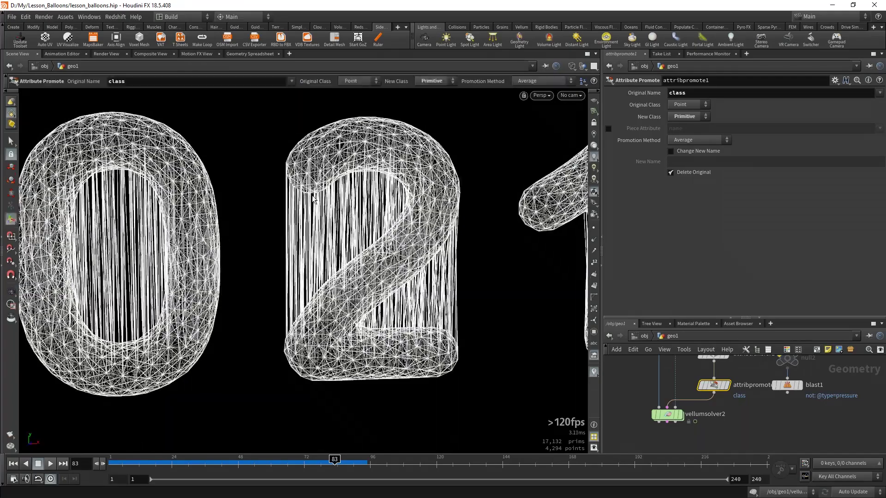
{"action": "scroll", "coordinate": [311, 294], "scroll_direction": "up", "scroll_amount": 3}
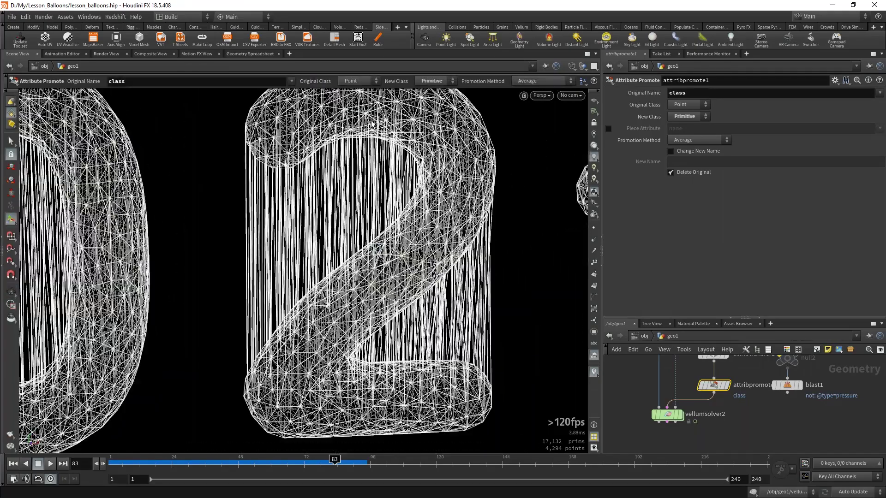
{"action": "key", "text": "w"}
{"action": "key", "text": "w"}
{"action": "scroll", "coordinate": [457, 214], "scroll_direction": "down", "scroll_amount": 3}
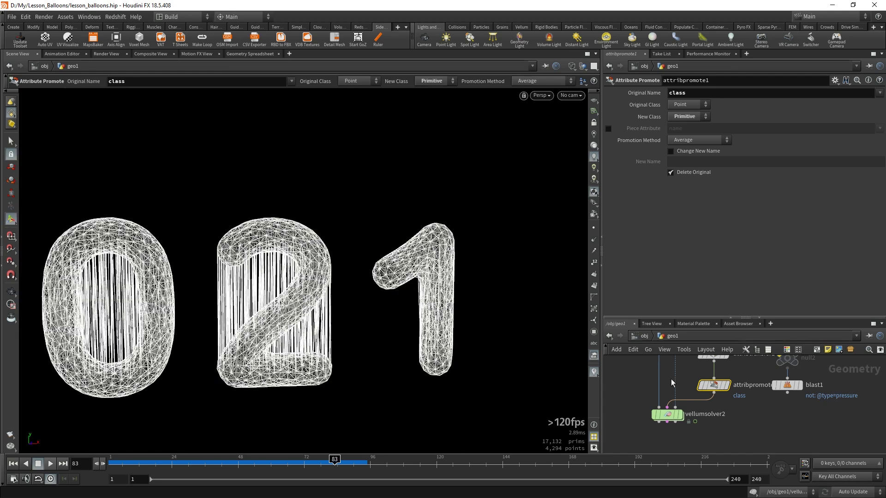
- Recheck the steer seek force, return to geo1, frame the 2021 letters and start a node search for 'wran'
{"action": "double_click", "coordinate": [667, 414]}
{"action": "left_click", "coordinate": [701, 403]}
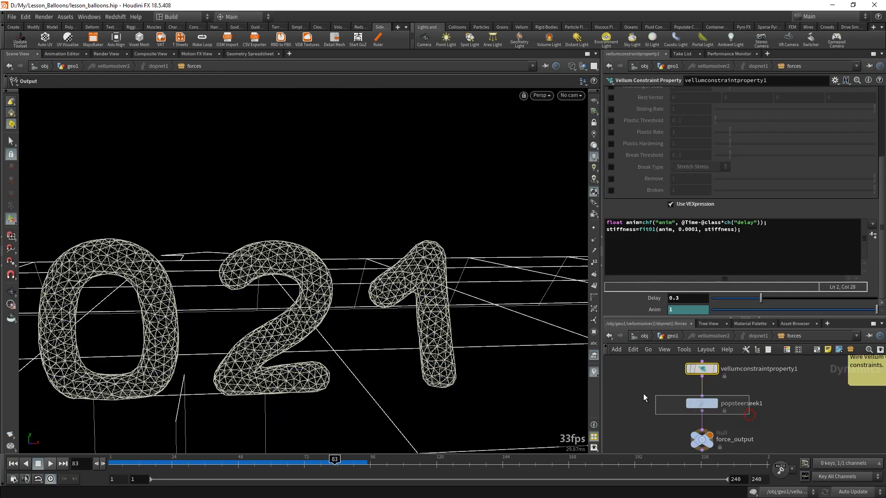
{"action": "key", "text": "h"}
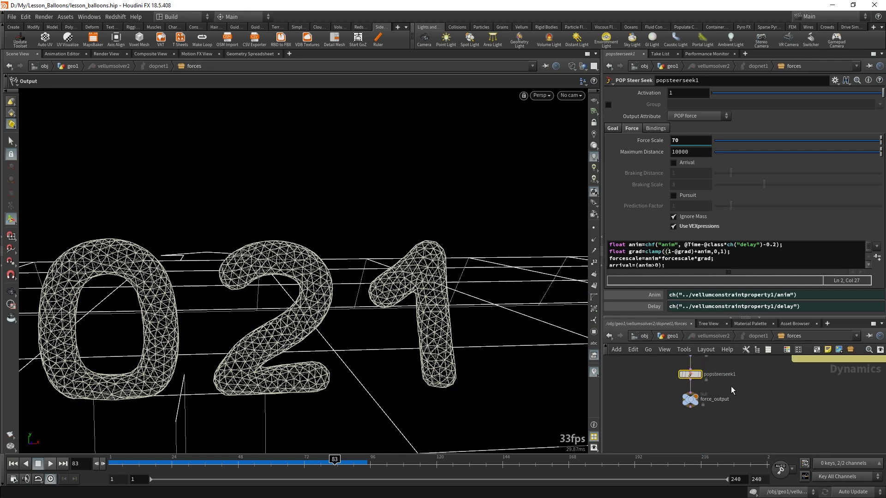
{"action": "key", "text": "u"}
{"action": "key", "text": "u"}
{"action": "key", "text": "u"}
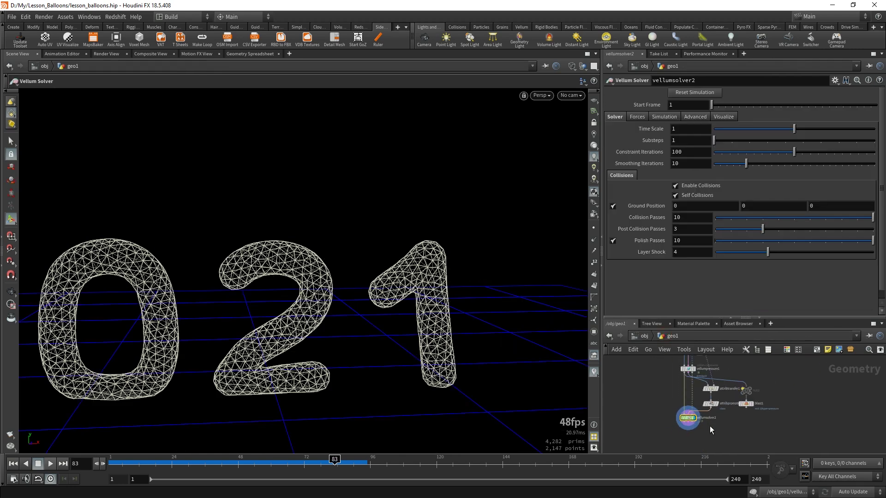
{"action": "scroll", "coordinate": [730, 372], "scroll_direction": "up", "scroll_amount": 2}
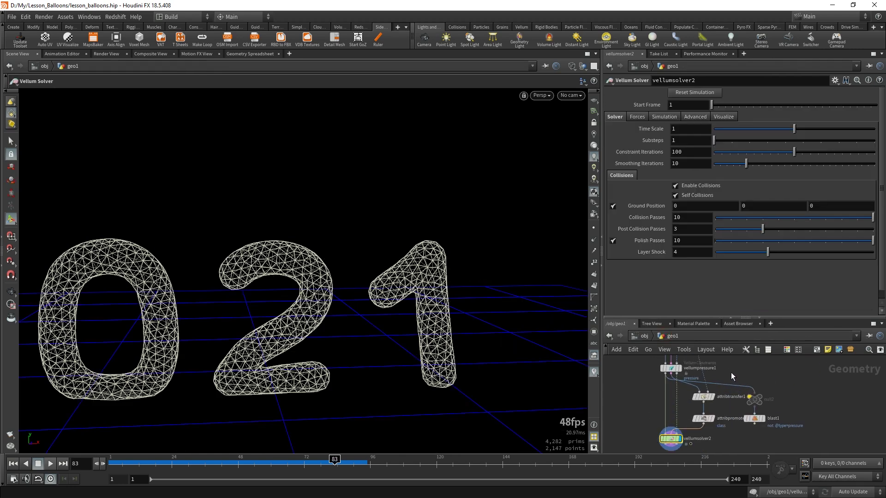
{"action": "middle_click_drag", "start_coordinate": [642, 417], "coordinate": [701, 384]}
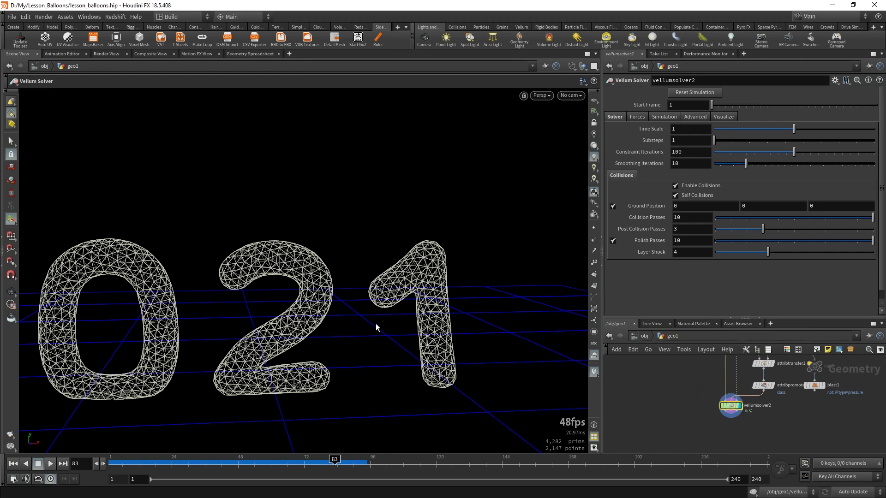
{"action": "key", "text": "Escape"}
{"action": "mouse_move", "coordinate": [352, 317]}
{"action": "left_mouse_down"}
{"action": "mouse_move", "coordinate": [538, 277]}
{"action": "mouse_move", "coordinate": [451, 348]}
{"action": "left_mouse_up"}
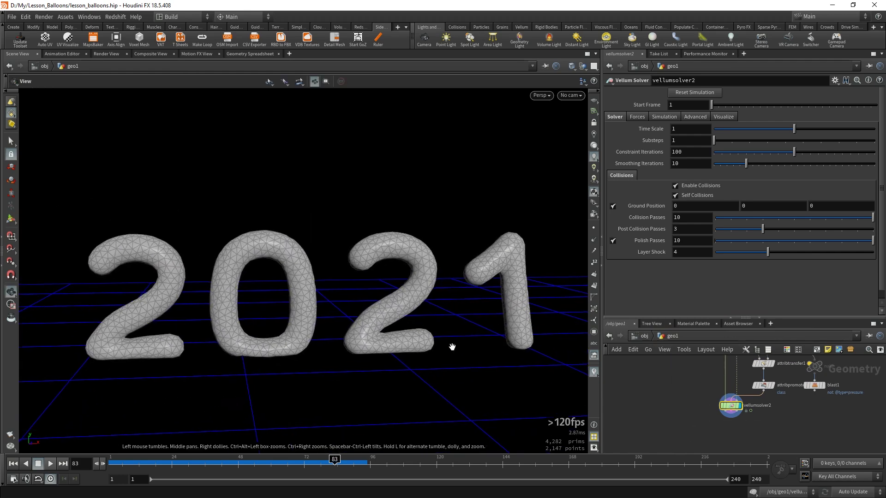
{"action": "key", "text": "Return"}
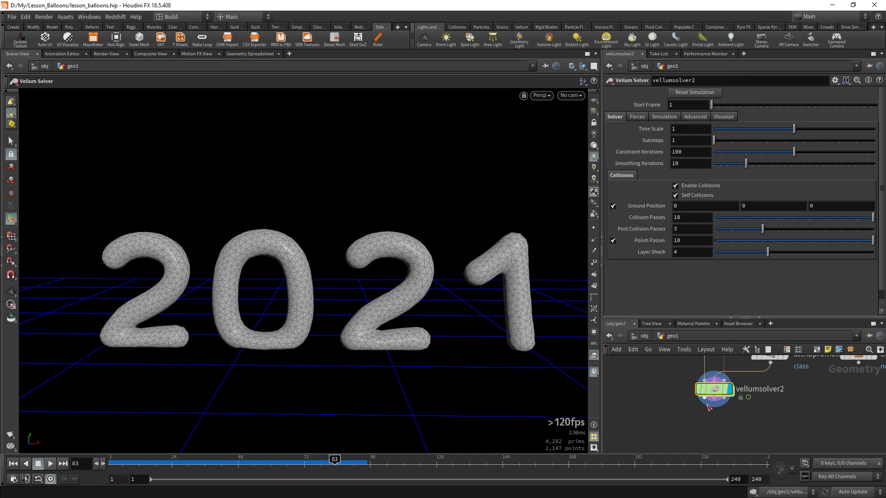
{"action": "key", "text": "Tab"}
{"action": "type", "text": "wran"}
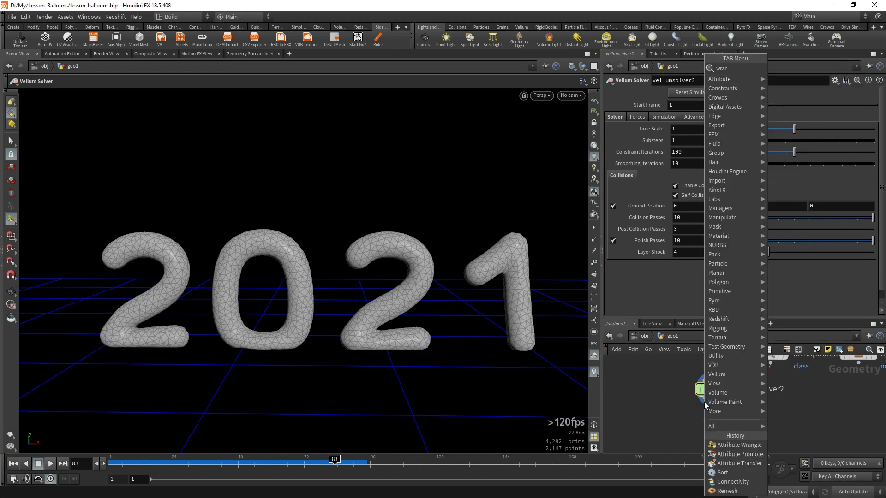
{"action": "key", "text": "Return"}
{"action": "left_click", "coordinate": [714, 429]}
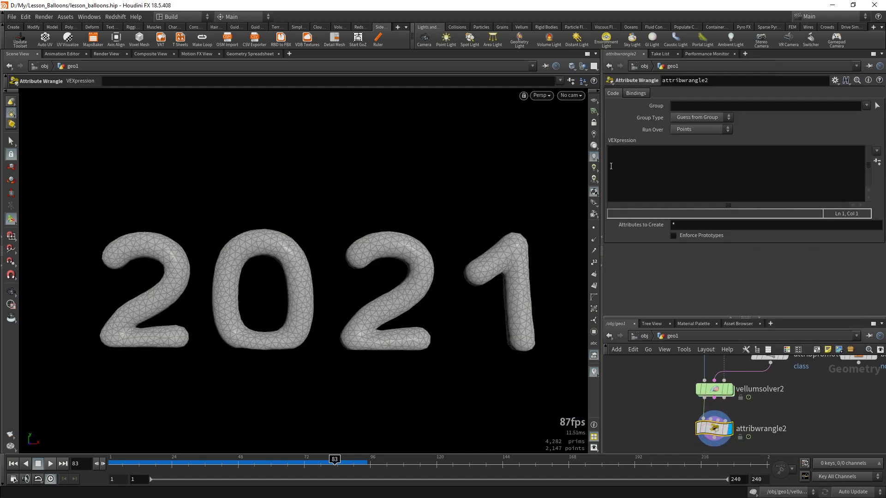
{"action": "left_click", "coordinate": [627, 179]}
{"action": "type", "text": "@"}
{"action": "type", "text": "Cd"}
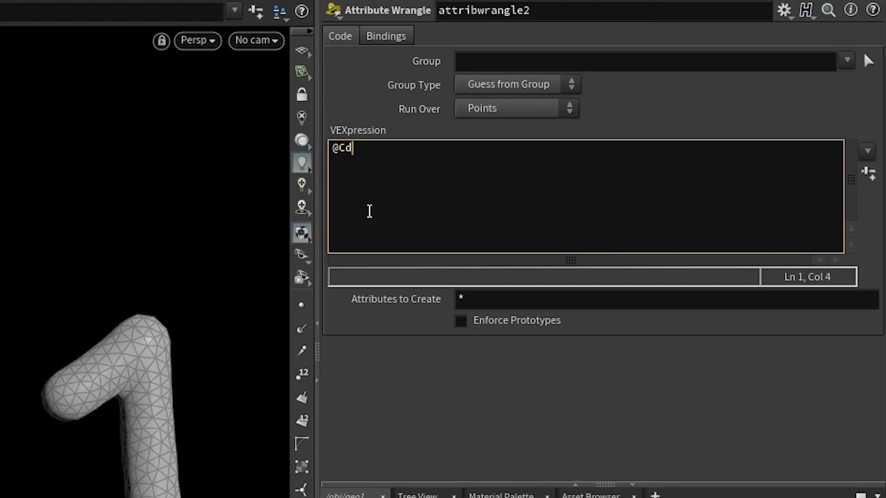
{"action": "type", "text": "=0;"}
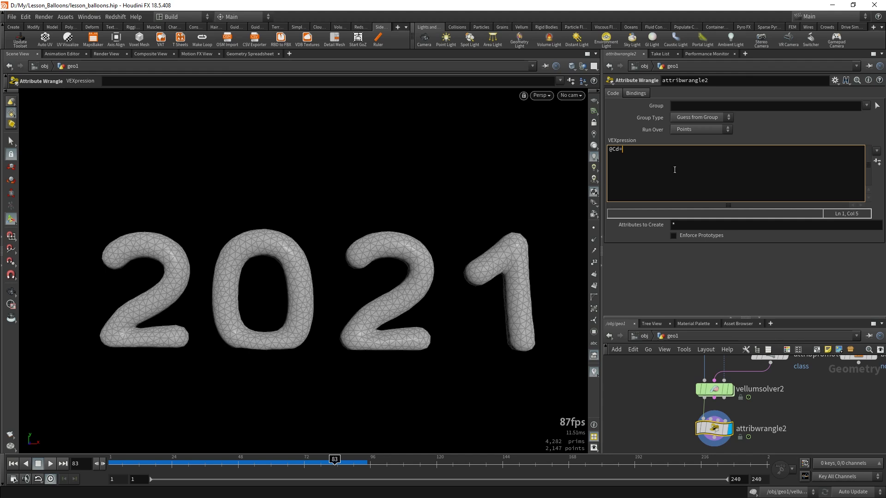
{"action": "left_click", "coordinate": [655, 399]}
- In the wrangle's parameter interface, add a folder named colors/Colors set to Multiparm Block (list)
{"action": "left_click", "coordinate": [835, 80]}
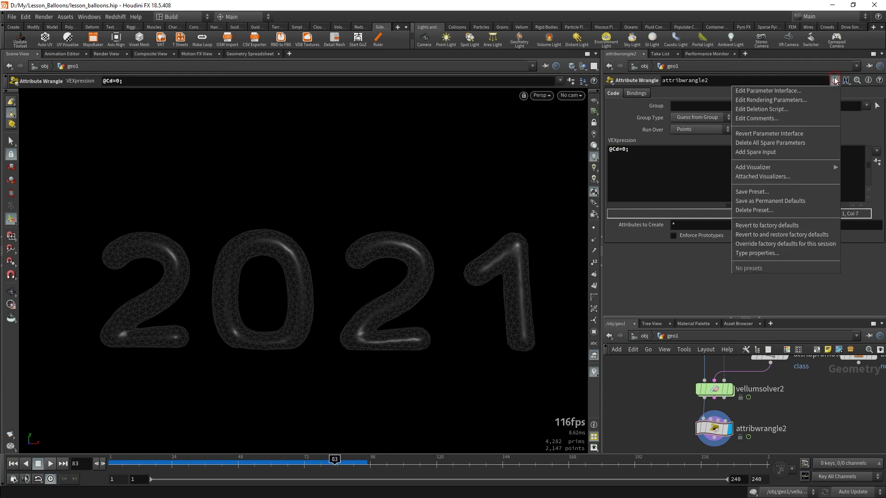
{"action": "key", "text": "Escape"}
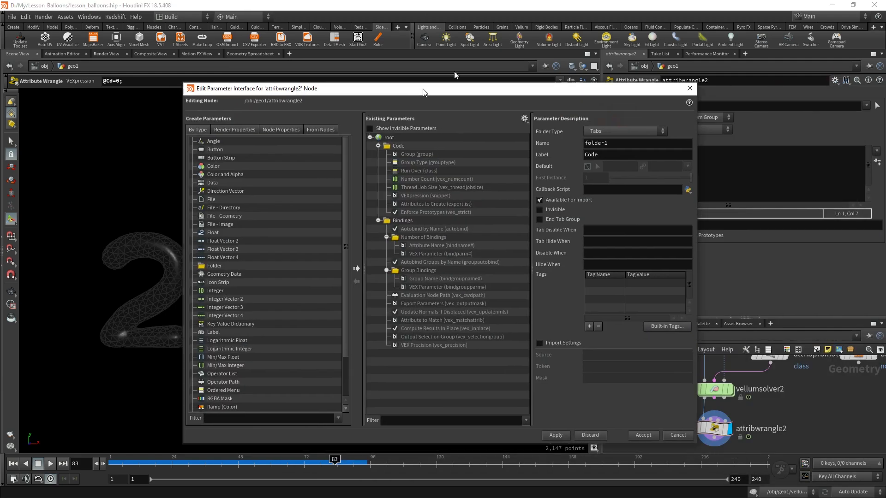
{"action": "left_click_drag", "start_coordinate": [609, 127], "coordinate": [458, 72]}
{"action": "left_click", "coordinate": [413, 125]}
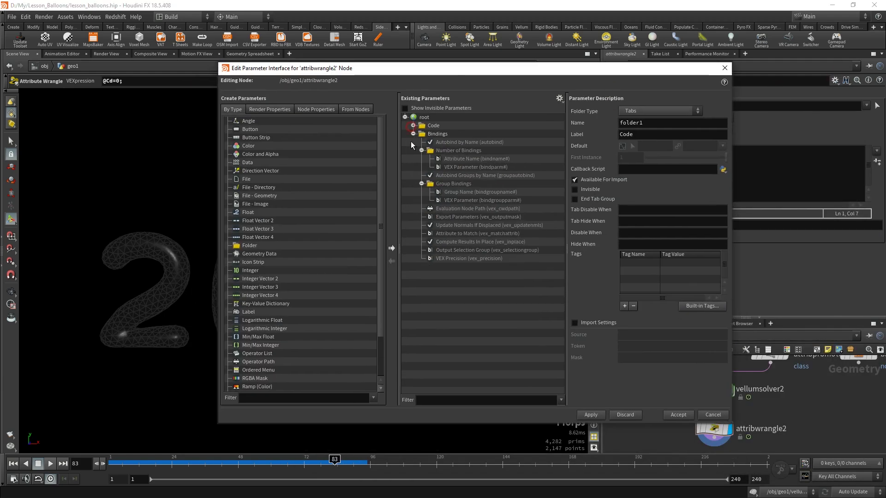
{"action": "left_click", "coordinate": [414, 142]}
{"action": "left_click_drag", "start_coordinate": [249, 245], "coordinate": [444, 125]}
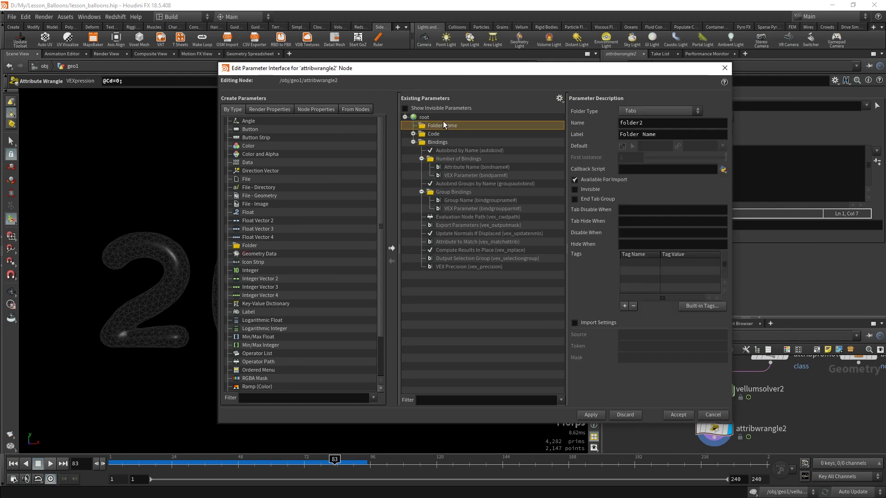
{"action": "key", "text": "BackSpace"}
{"action": "key", "text": "BackSpace"}
{"action": "key", "text": "BackSpace"}
{"action": "type", "text": "col"}
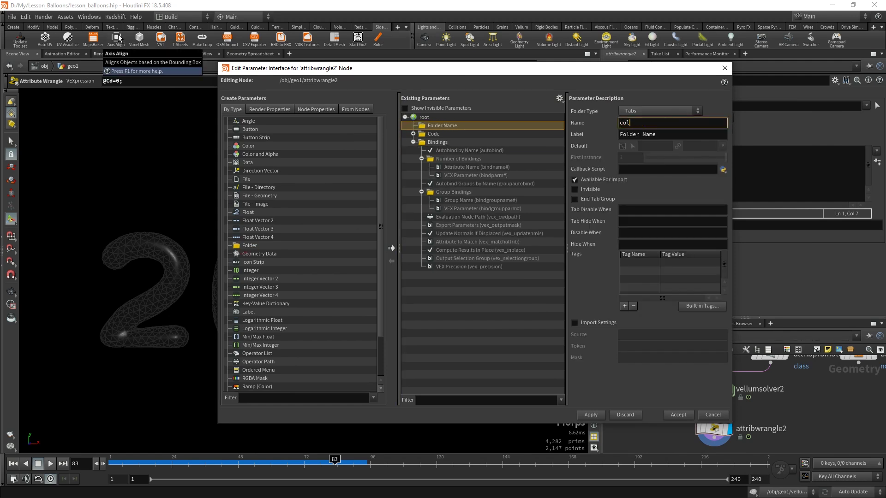
{"action": "type", "text": "ors"}
{"action": "key", "text": "Tab"}
{"action": "type", "text": "C"}
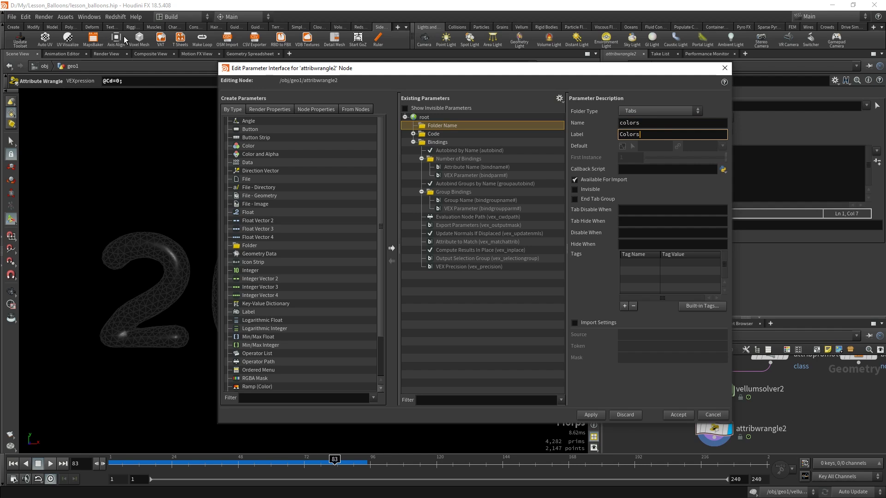
{"action": "left_click", "coordinate": [642, 111]}
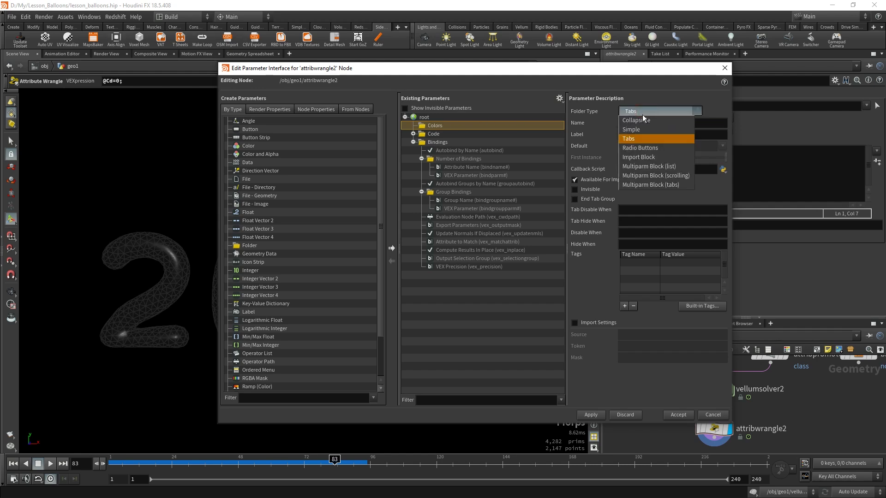
{"action": "left_click", "coordinate": [648, 166]}
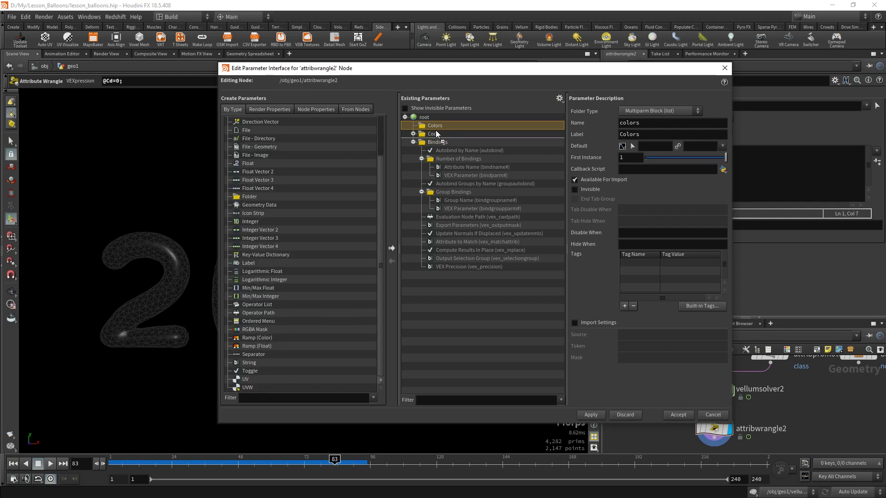
- Put a Color parameter named color/Color in the list, apply, and add several entries
{"action": "left_click_drag", "start_coordinate": [240, 145], "coordinate": [432, 128]}
{"action": "double_click", "coordinate": [675, 127]}
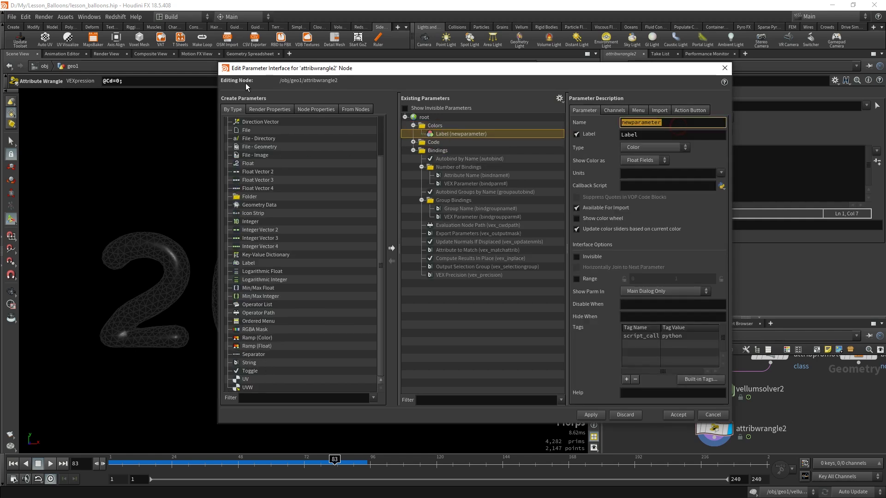
{"action": "type", "text": "color"}
{"action": "key", "text": "Tab"}
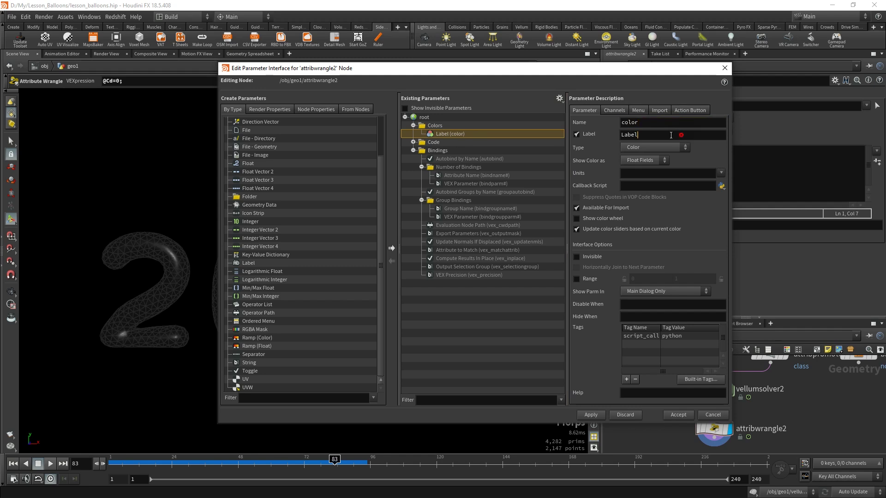
{"action": "type", "text": "Color"}
{"action": "left_click", "coordinate": [594, 414]}
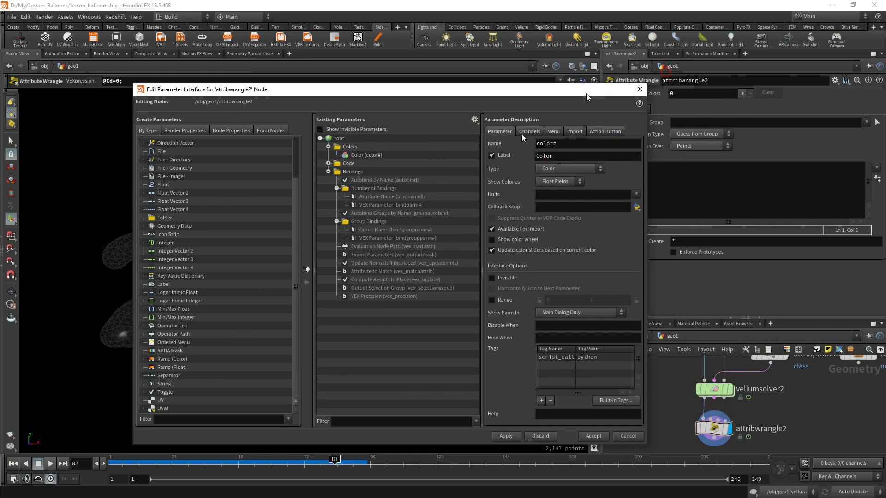
{"action": "left_click_drag", "start_coordinate": [687, 68], "coordinate": [507, 142]}
{"action": "left_click", "coordinate": [741, 93]}
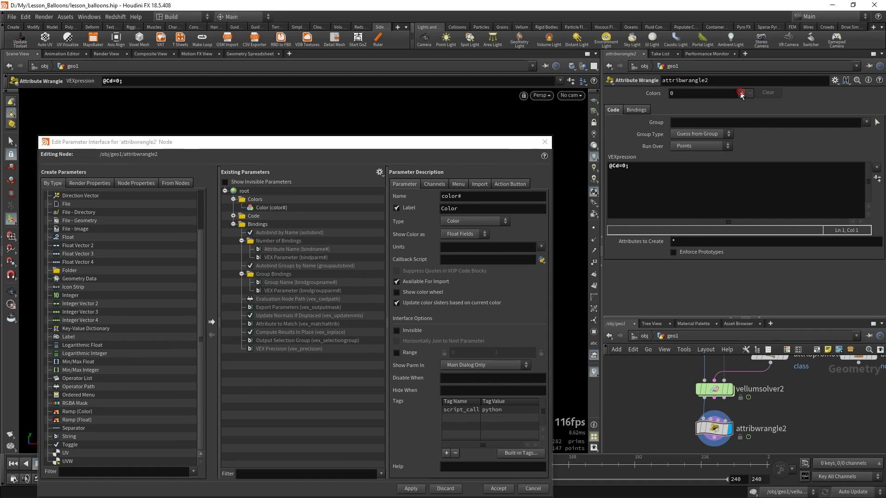
{"action": "left_click", "coordinate": [741, 93]}
{"action": "left_click", "coordinate": [741, 92]}
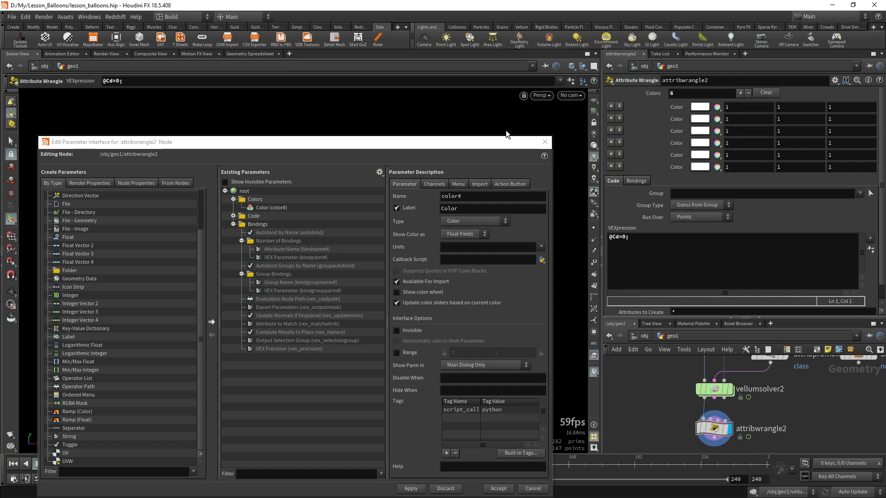
- Set the Colors list's First Instance to 0 and accept the interface changes
{"action": "left_click", "coordinate": [245, 200]}
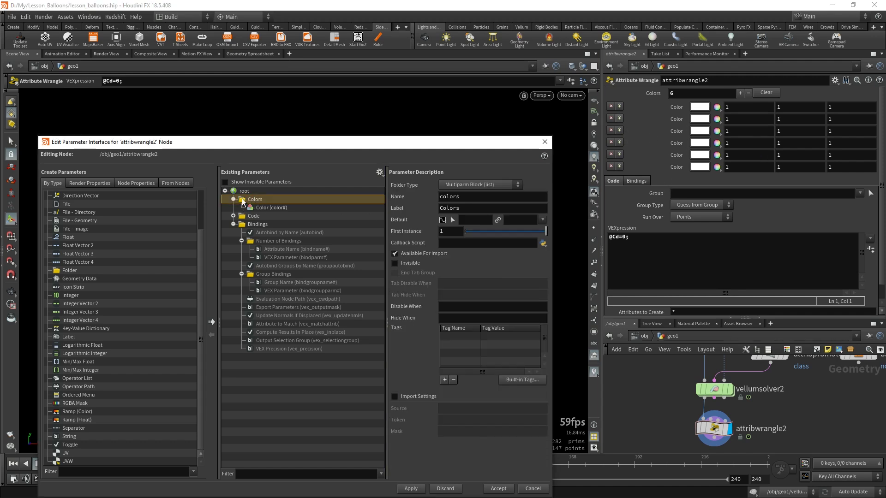
{"action": "double_click", "coordinate": [449, 231]}
{"action": "type", "text": "0"}
{"action": "key", "text": "Return"}
{"action": "left_click", "coordinate": [503, 490]}
{"action": "left_click", "coordinate": [610, 167]}
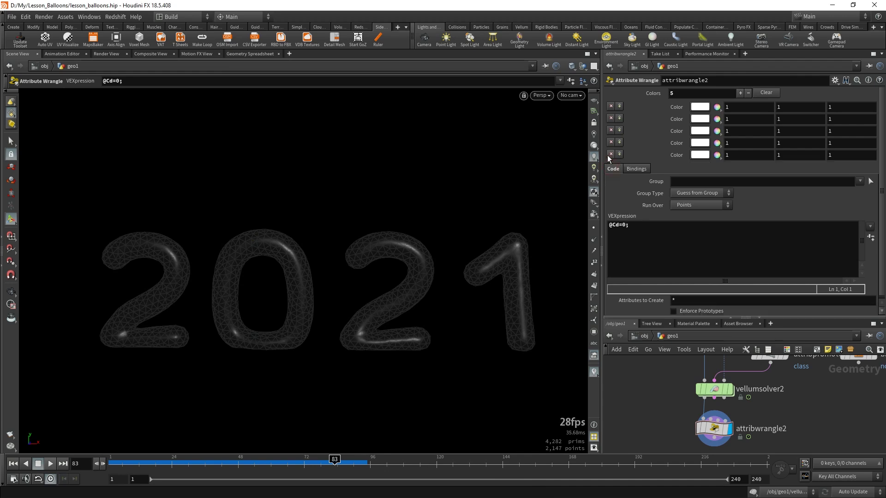
{"action": "left_click", "coordinate": [611, 143]}
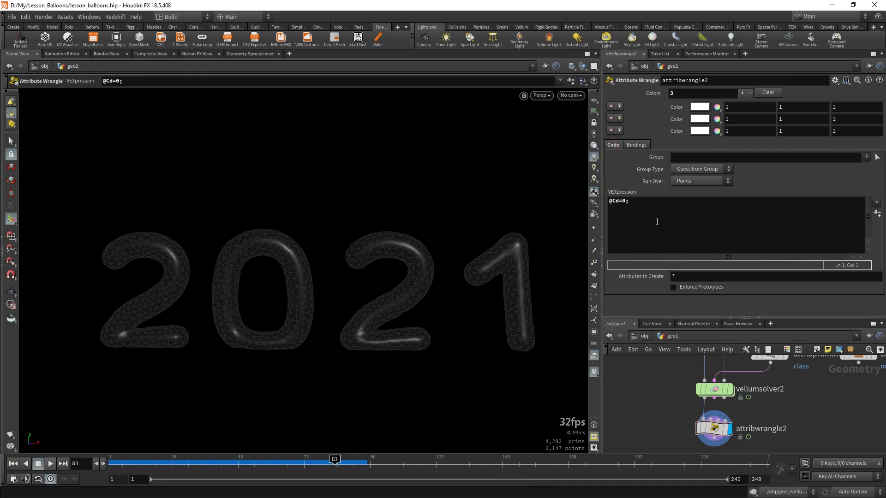
{"action": "left_click", "coordinate": [619, 201]}
{"action": "key", "text": "Right"}
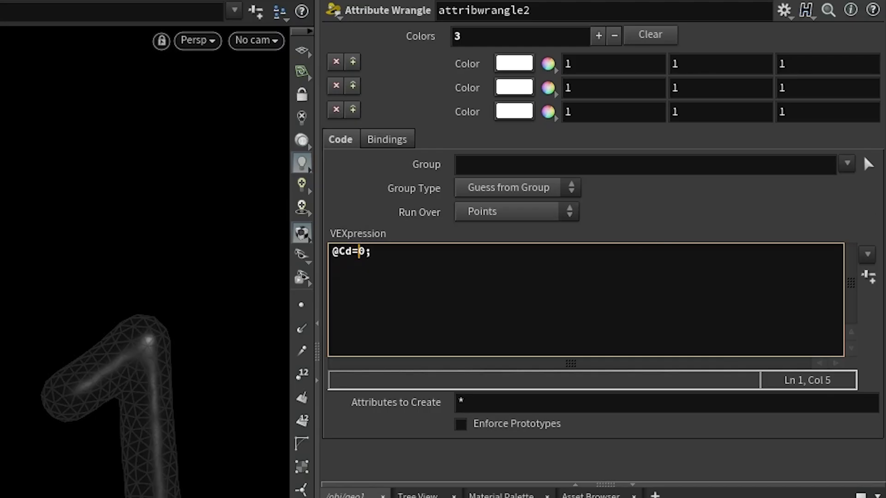
{"action": "key", "text": "Delete"}
{"action": "type", "text": "chv"}
{"action": "type", "text": "("}
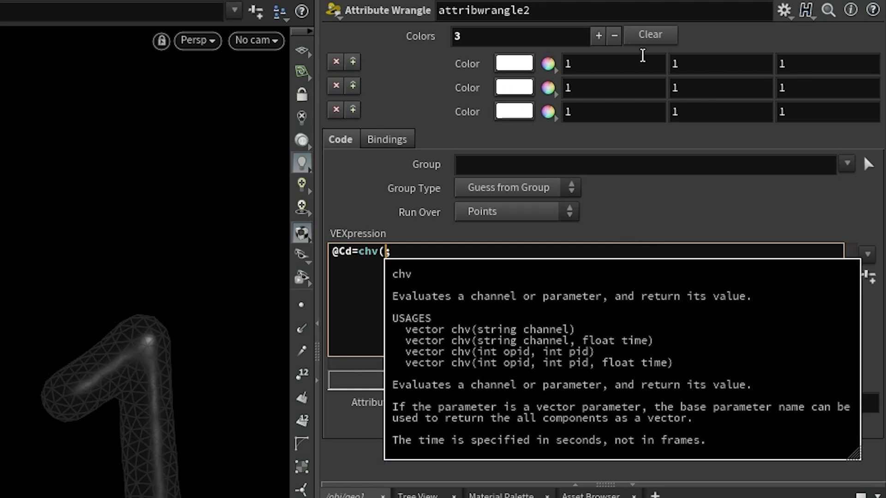
{"action": "type", "text": "\"c"}
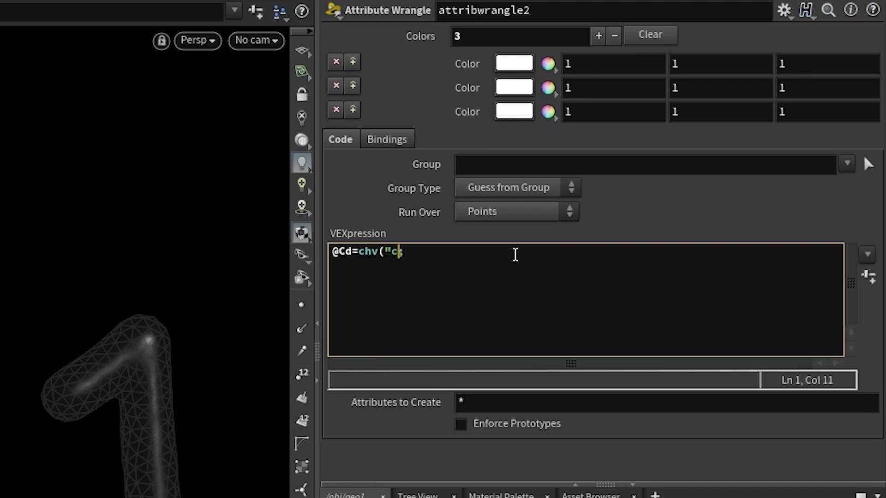
{"action": "type", "text": "olor"}
{"action": "key", "text": "Escape"}
{"action": "type", "text": "\""}
{"action": "type", "text": "+"}
{"action": "type", "text": "itoa("}
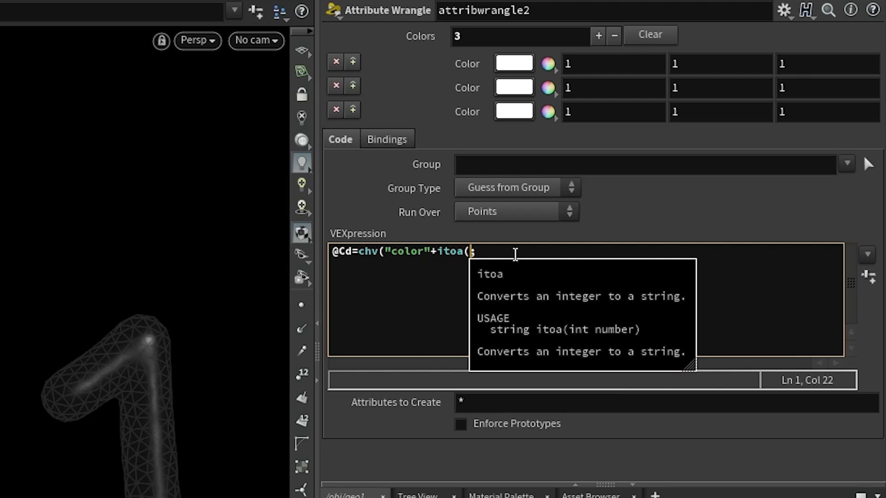
{"action": "type", "text": "@clas"}
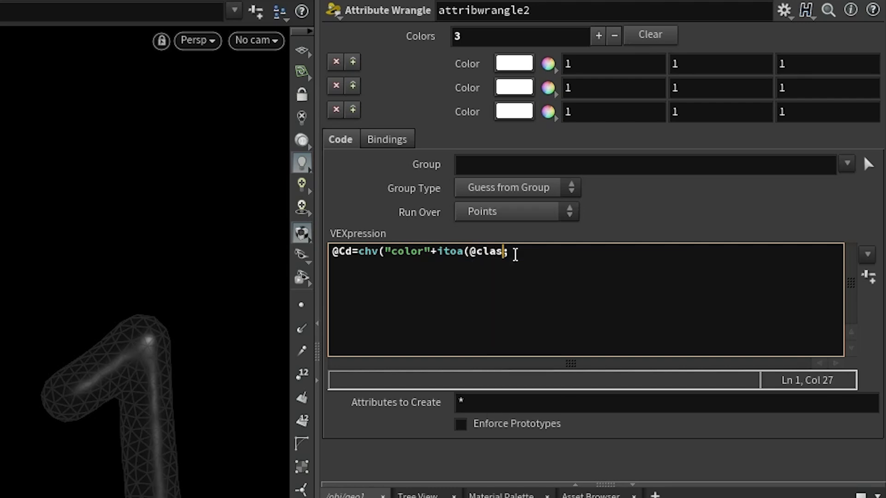
{"action": "type", "text": "s)"}
{"action": "type", "text": ")"}
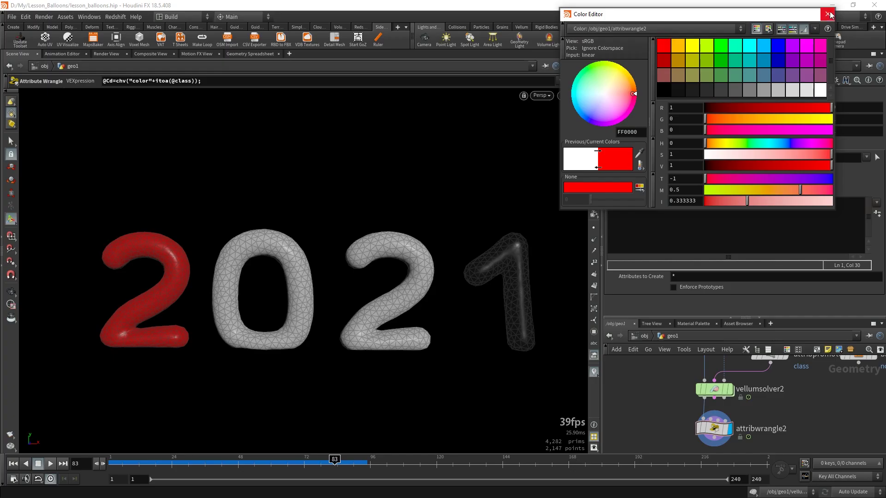
- Keep the first colour red, and set the second list colour to green and the third to magenta
{"action": "left_click", "coordinate": [705, 120]}
{"action": "left_click", "coordinate": [721, 47]}
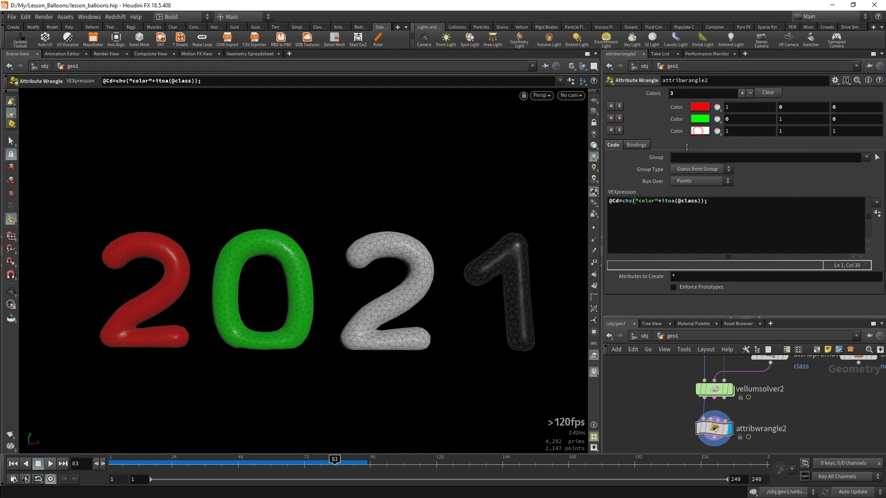
{"action": "left_click", "coordinate": [697, 131]}
{"action": "left_click", "coordinate": [806, 45]}
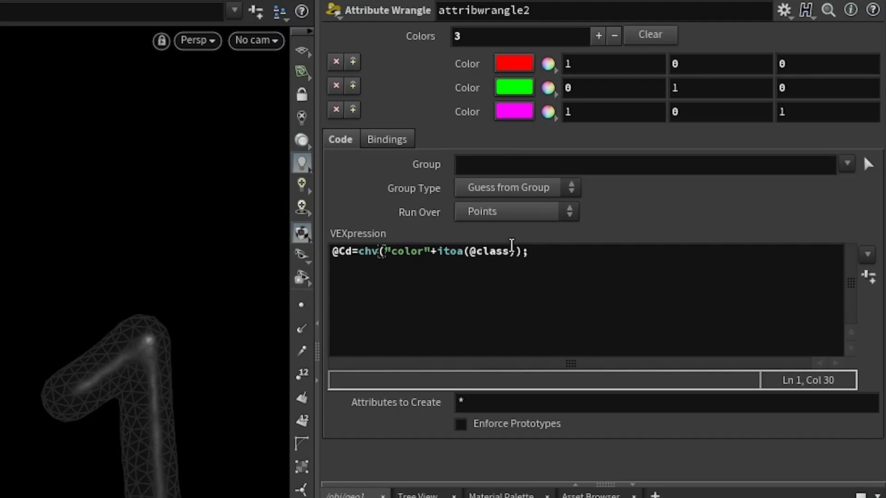
{"action": "left_click", "coordinate": [698, 201]}
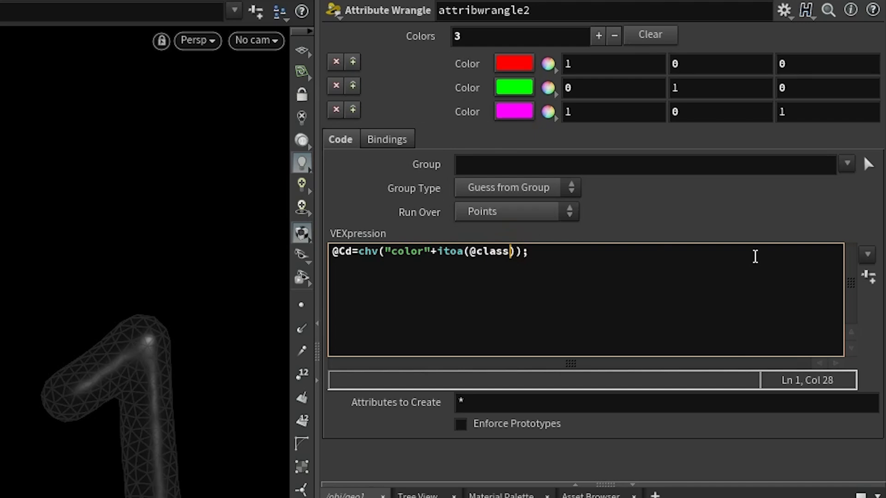
{"action": "type", "text": "%"}
{"action": "type", "text": "ch("}
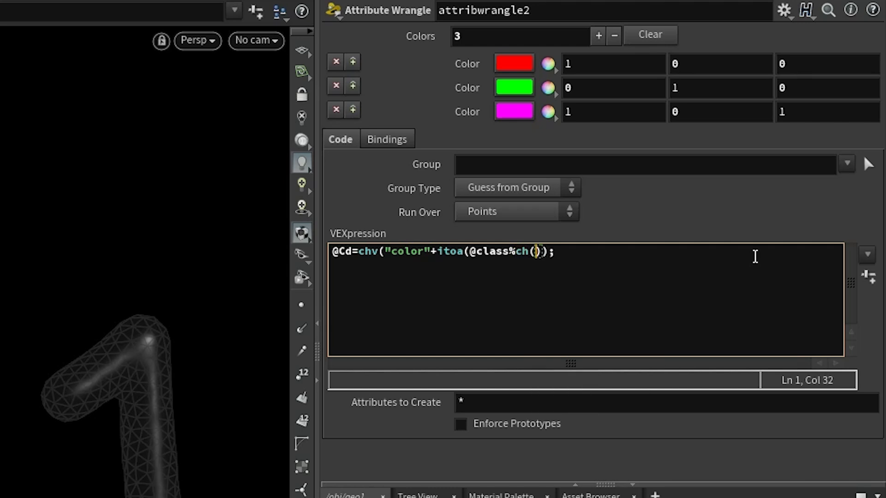
{"action": "type", "text": "\"co.lo"}
{"action": "key", "text": "BackSpace"}
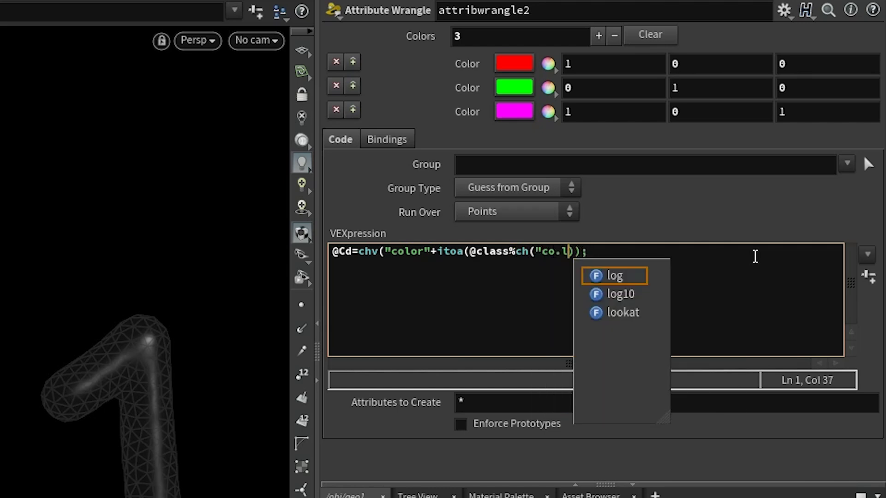
{"action": "key", "text": "BackSpace"}
{"action": "type", "text": "ors\")"}
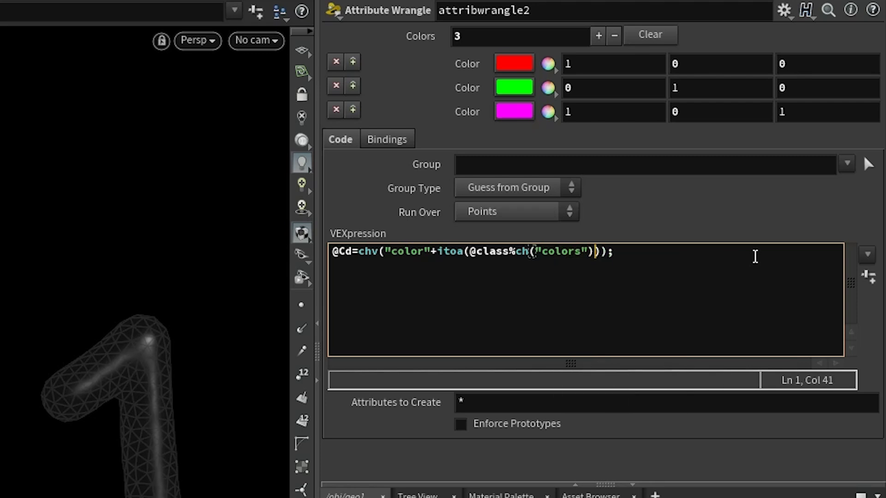
{"action": "left_click", "coordinate": [413, 38]}
- Replace the magenta third entry with a new yellow Color entry
{"action": "left_click", "coordinate": [611, 131]}
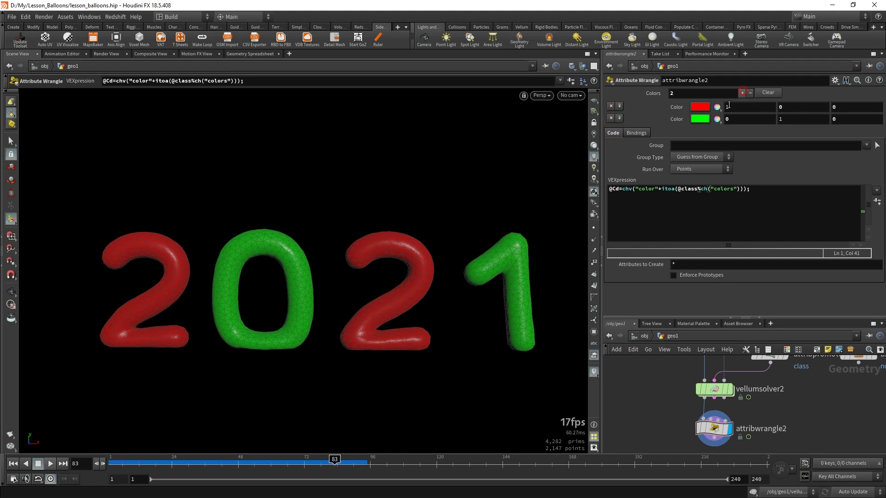
{"action": "left_click", "coordinate": [741, 92]}
{"action": "left_click", "coordinate": [700, 131]}
{"action": "left_click", "coordinate": [706, 45]}
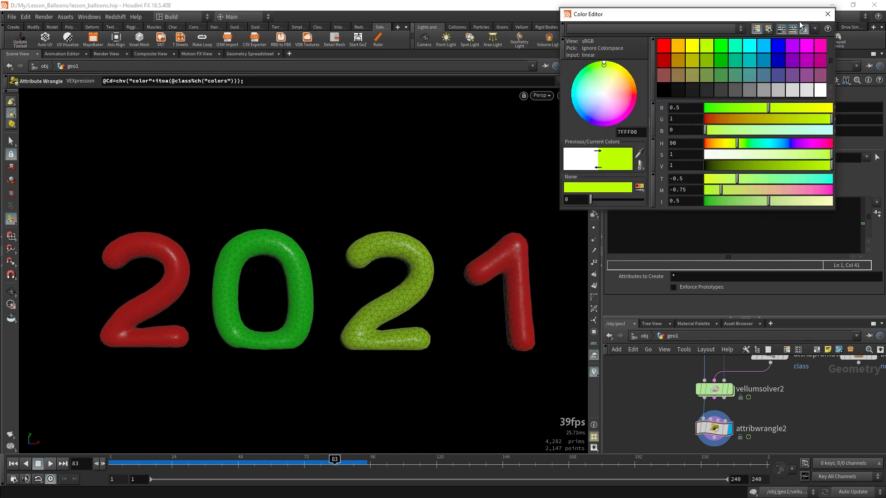
{"action": "left_click", "coordinate": [692, 45]}
{"action": "left_click", "coordinate": [828, 14]}
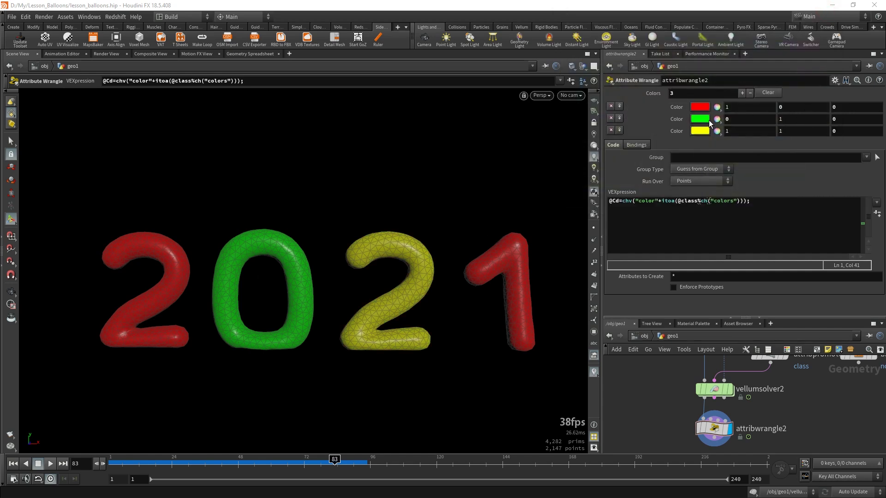
{"action": "scroll", "coordinate": [668, 410], "scroll_direction": "down", "scroll_amount": 2}
- Pan the network to vellumsolver2 and dive into its forces network to show vellumconstraintproperty1
{"action": "scroll", "coordinate": [675, 395], "scroll_direction": "up", "scroll_amount": 2}
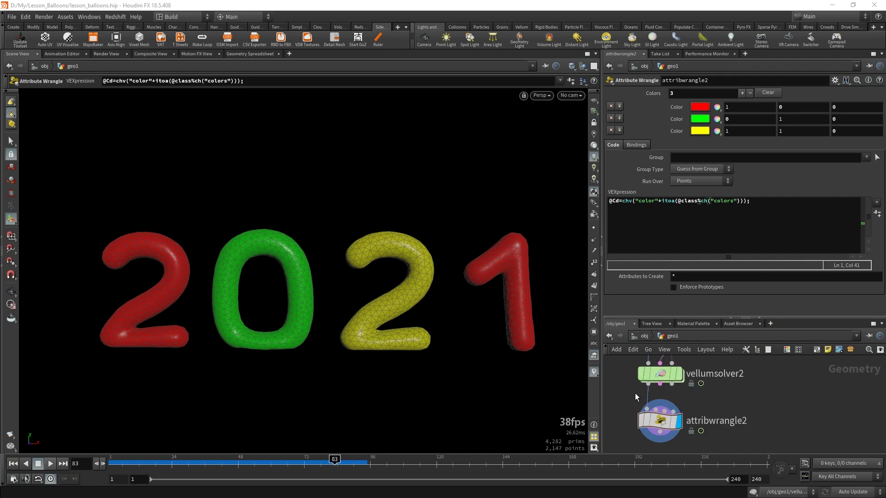
{"action": "double_click", "coordinate": [715, 421]}
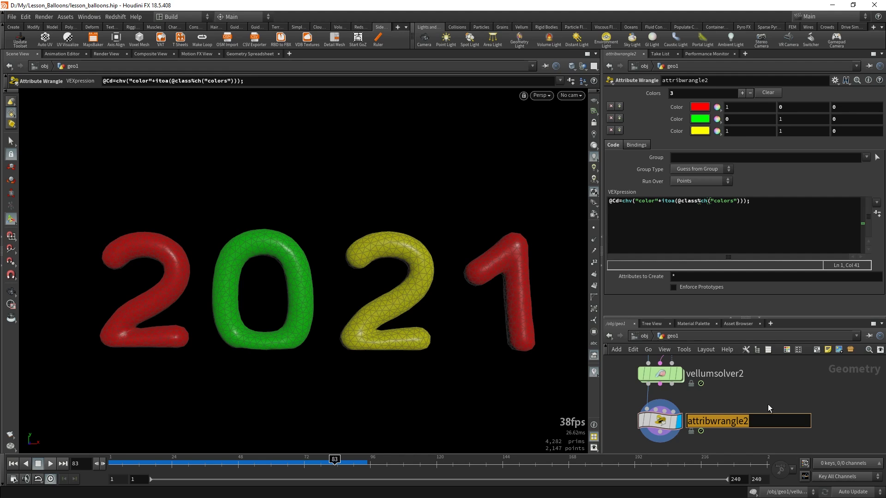
{"action": "scroll", "coordinate": [768, 404], "scroll_direction": "down", "scroll_amount": 3}
{"action": "scroll", "coordinate": [757, 403], "scroll_direction": "down", "scroll_amount": 3}
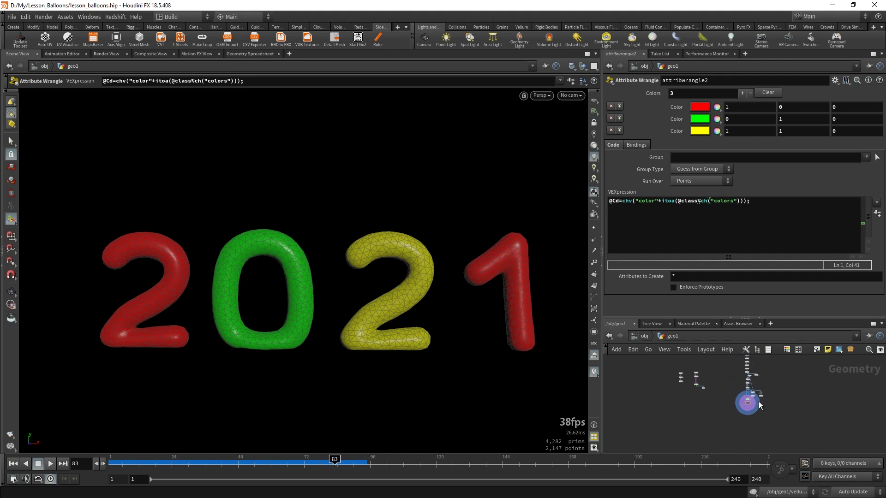
{"action": "middle_click_drag", "start_coordinate": [759, 404], "coordinate": [734, 427]}
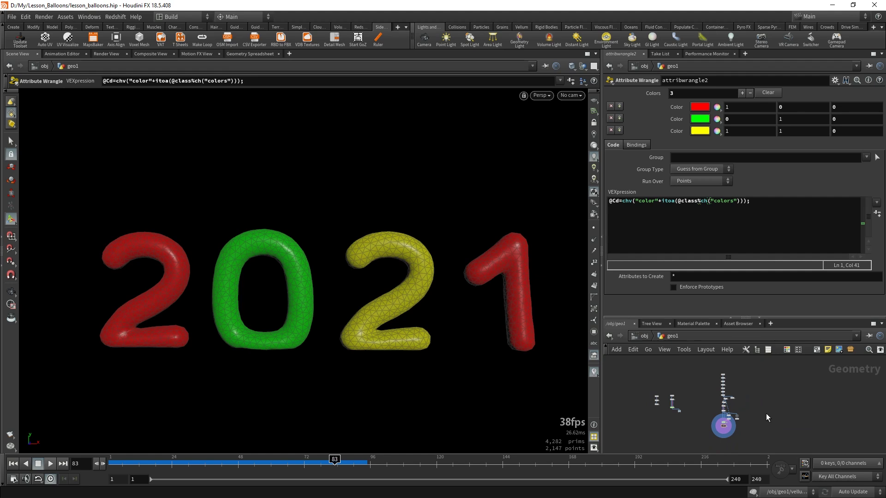
{"action": "scroll", "coordinate": [685, 373], "scroll_direction": "up", "scroll_amount": 3}
{"action": "scroll", "coordinate": [759, 420], "scroll_direction": "up", "scroll_amount": 5}
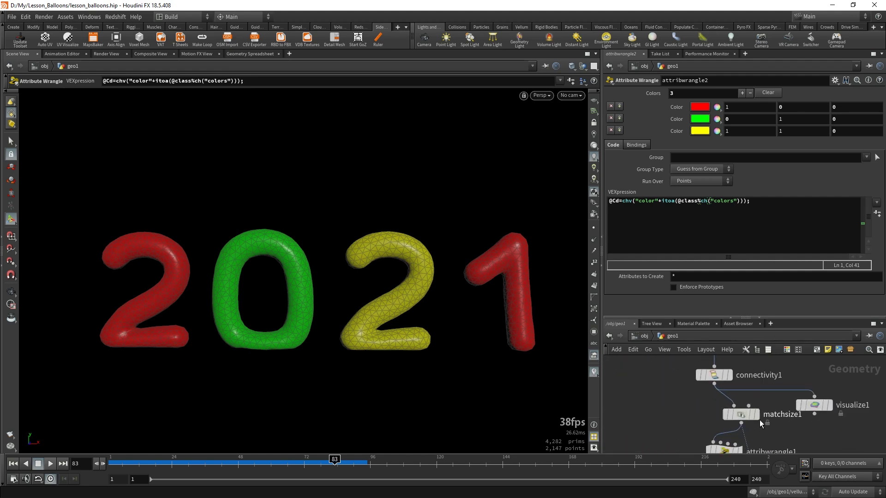
{"action": "left_click_drag", "start_coordinate": [743, 414], "coordinate": [758, 425]}
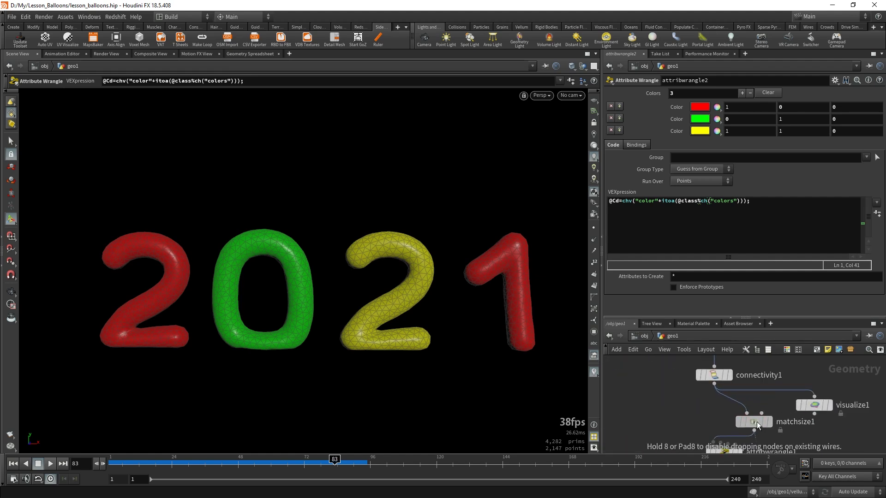
{"action": "middle_click_drag", "start_coordinate": [729, 422], "coordinate": [707, 406]}
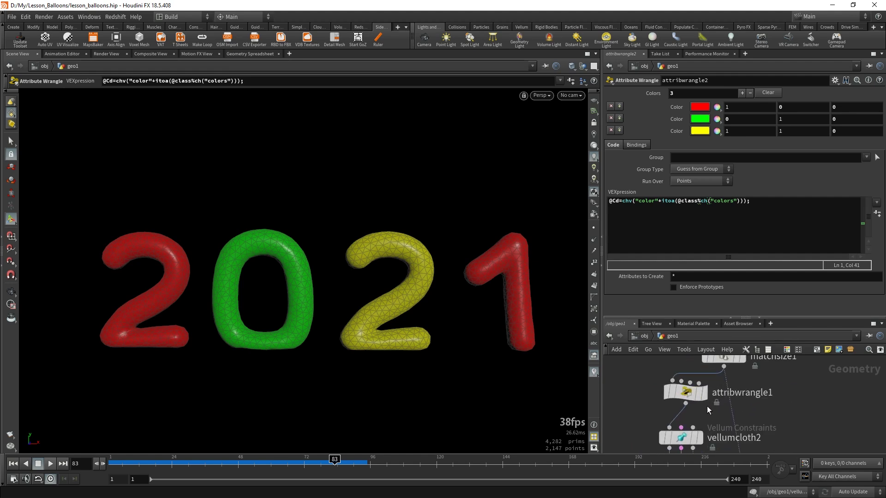
{"action": "scroll", "coordinate": [813, 447], "scroll_direction": "down", "scroll_amount": 4}
{"action": "middle_click_drag", "start_coordinate": [814, 448], "coordinate": [775, 378]}
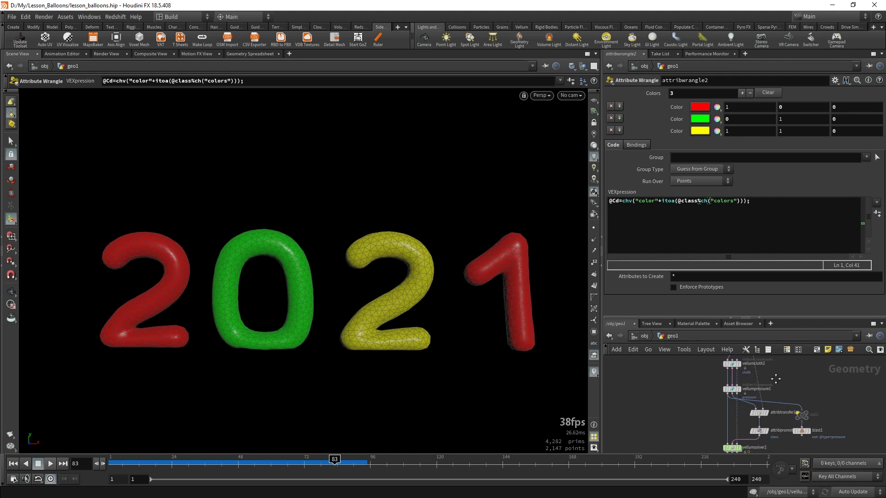
{"action": "middle_click_drag", "start_coordinate": [701, 441], "coordinate": [692, 381]}
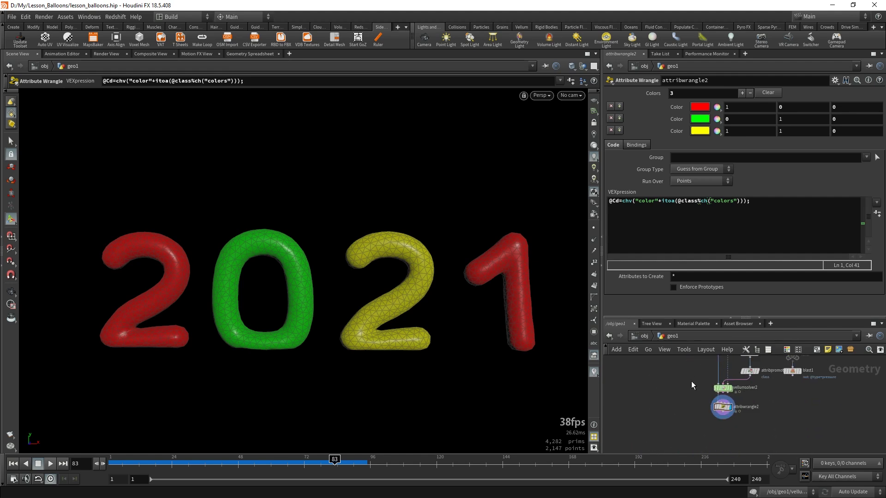
{"action": "double_click", "coordinate": [722, 390]}
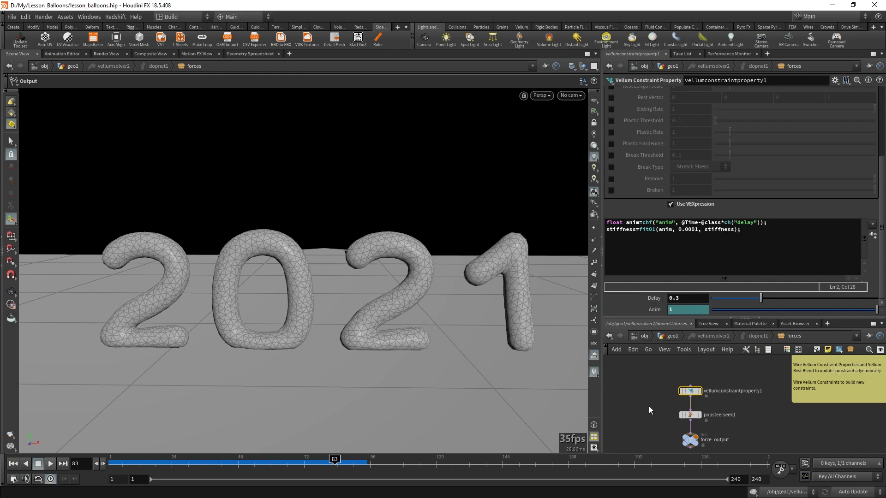
- Go up to geo1 and inspect the vellumcloth2 and vellumpressure1 settings
{"action": "key", "text": "u"}
{"action": "key", "text": "u"}
{"action": "left_click_drag", "start_coordinate": [688, 319], "coordinate": [688, 167]}
{"action": "scroll", "coordinate": [738, 323], "scroll_direction": "up", "scroll_amount": 3}
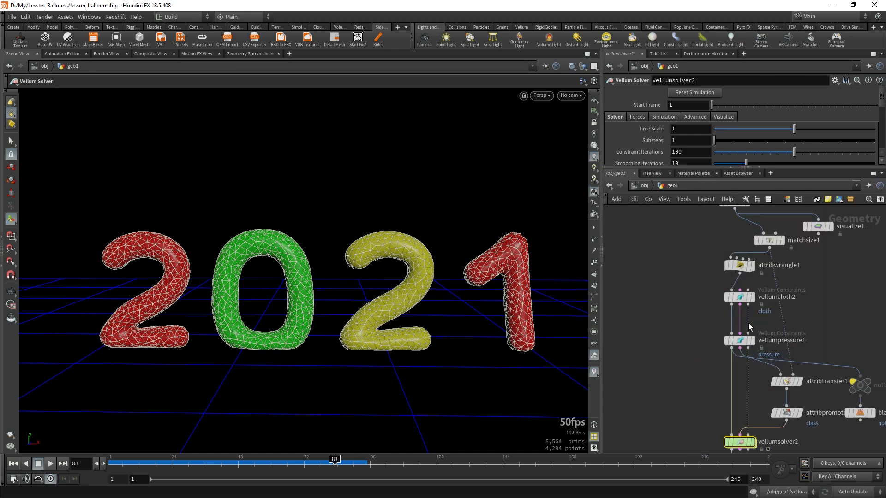
{"action": "left_click", "coordinate": [740, 297]}
{"action": "left_click", "coordinate": [740, 340]}
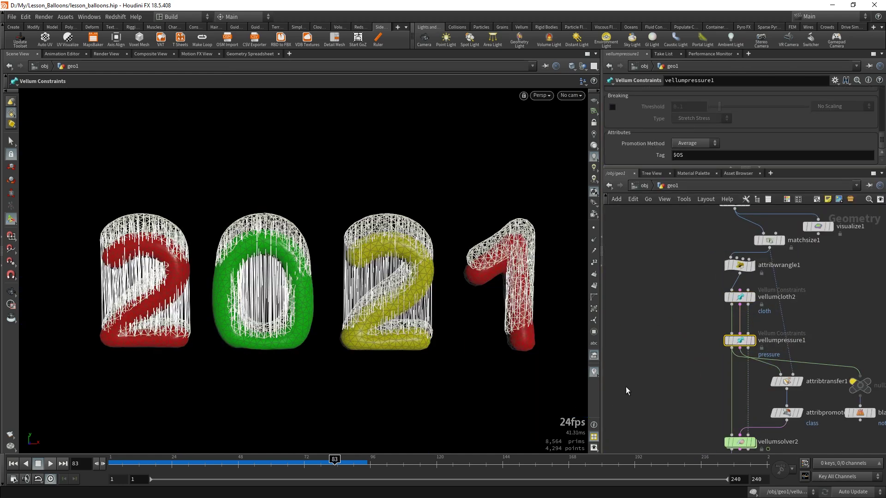
{"action": "middle_click_drag", "start_coordinate": [612, 313], "coordinate": [685, 332]}
- Add Vellum Configure Tetrahedral Softbody, wire attribwrangle1 into tetconform1, and re-enter vellumsolver2
{"action": "key", "text": "Tab"}
{"action": "type", "text": "vellum"}
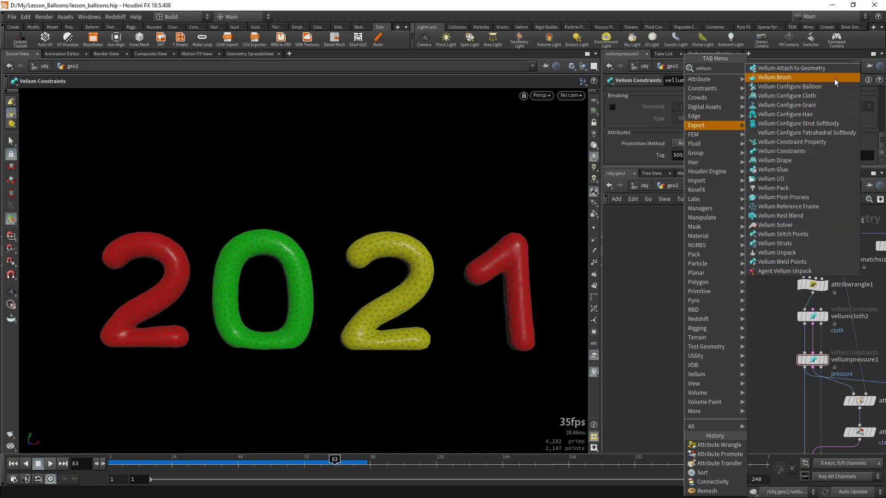
{"action": "left_click", "coordinate": [817, 133]}
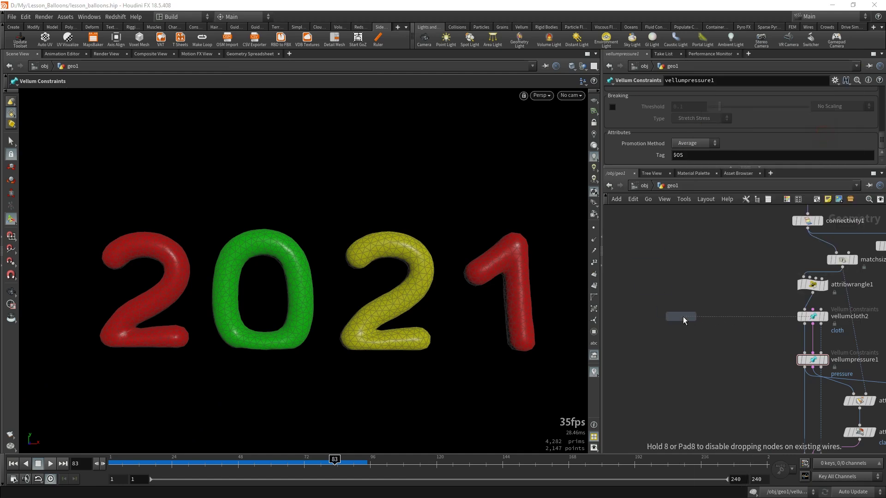
{"action": "left_click", "coordinate": [694, 347]}
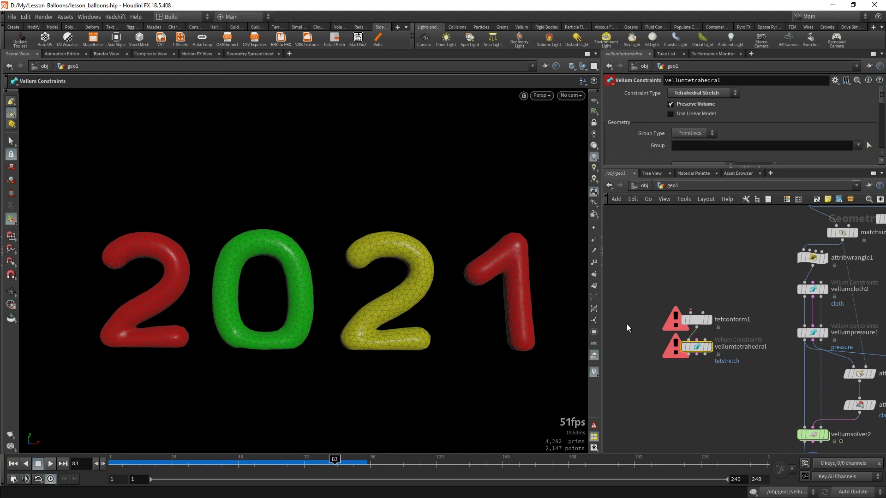
{"action": "left_click_drag", "start_coordinate": [627, 324], "coordinate": [746, 304]}
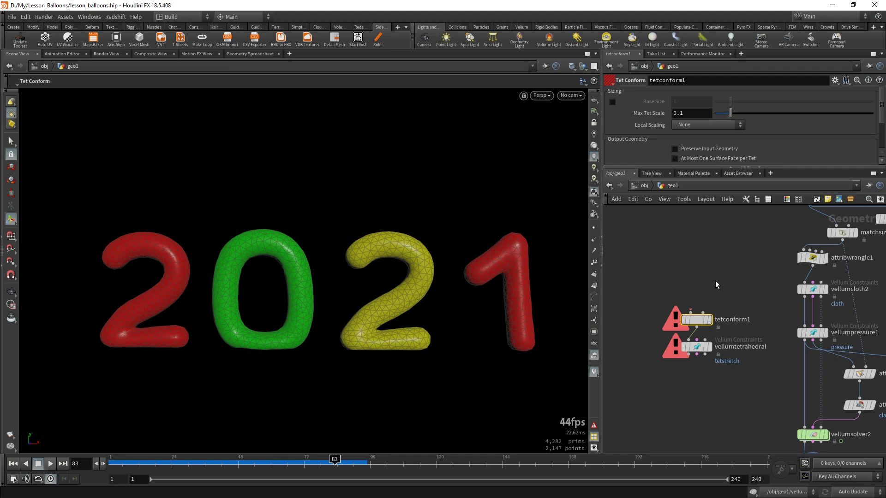
{"action": "left_click", "coordinate": [812, 266]}
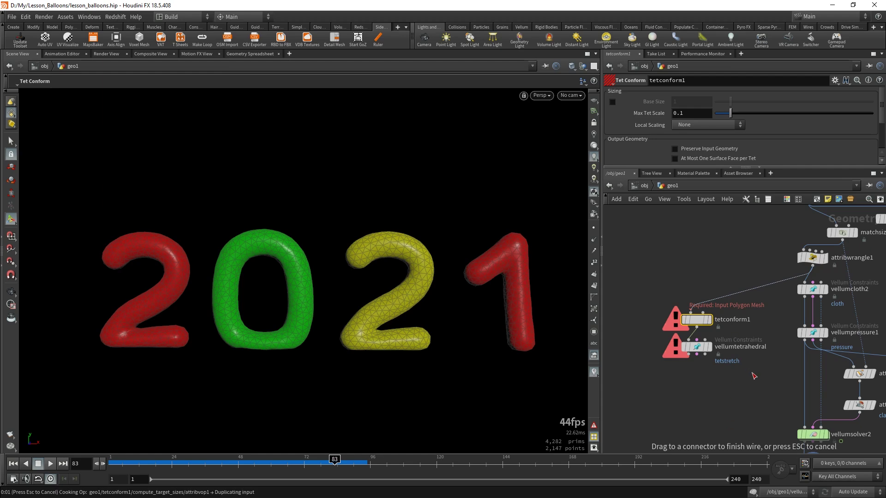
{"action": "left_click", "coordinate": [691, 313]}
{"action": "scroll", "coordinate": [811, 402], "scroll_direction": "down", "scroll_amount": 2}
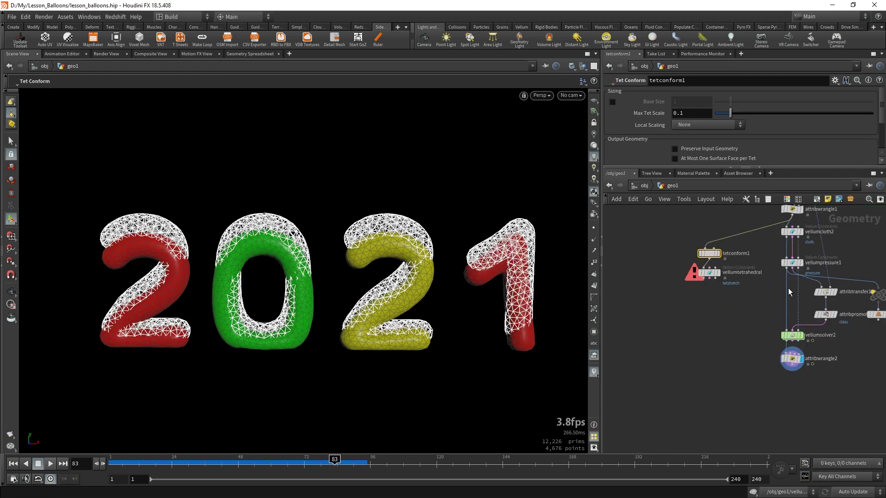
{"action": "double_click", "coordinate": [792, 334]}
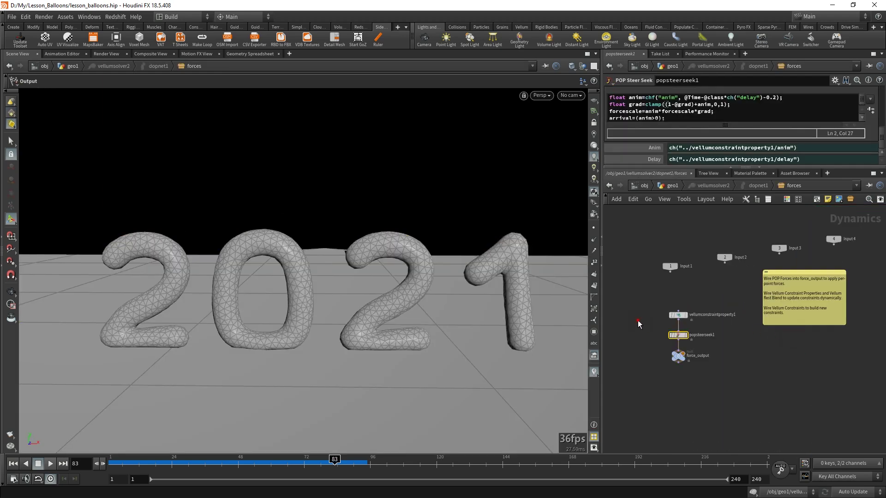
- Show vellumconstraintproperty1's settings, then return up to the geo1 network
{"action": "left_click", "coordinate": [677, 315]}
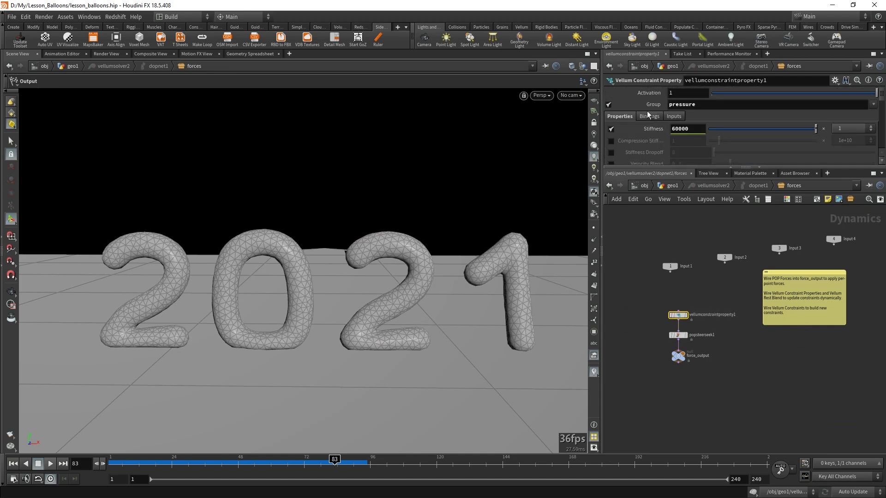
{"action": "left_click", "coordinate": [670, 186]}
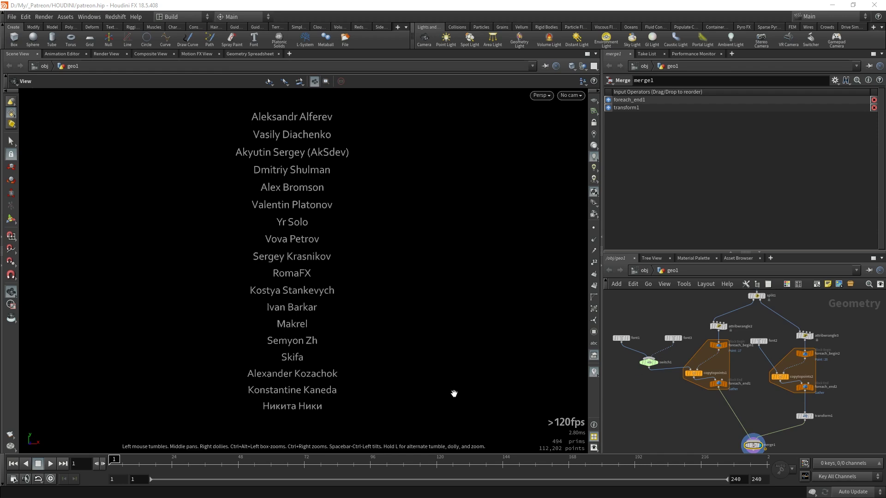
- Pan and zoom the viewport to centre the second, bold list of names
{"action": "middle_click_drag", "start_coordinate": [437, 385], "coordinate": [391, 224]}
{"action": "middle_click_drag", "start_coordinate": [416, 376], "coordinate": [441, 269]}
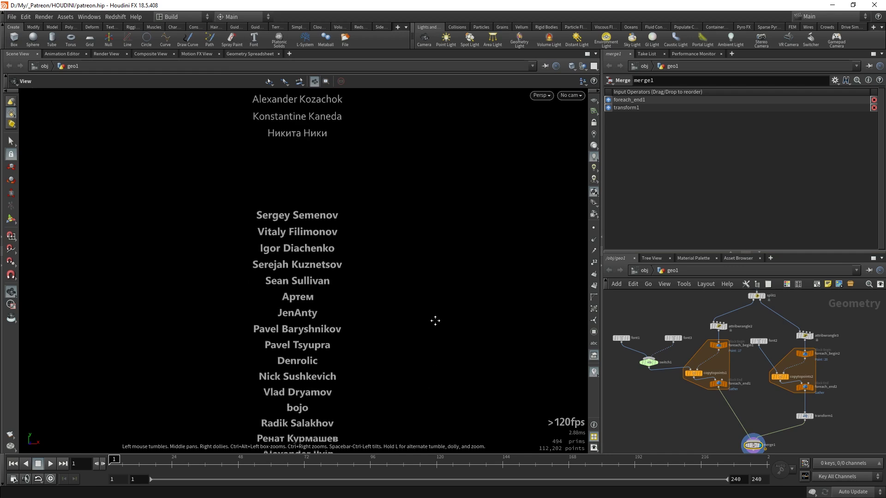
{"action": "scroll", "coordinate": [439, 352], "scroll_direction": "down", "scroll_amount": 1}
{"action": "scroll", "coordinate": [419, 336], "scroll_direction": "down", "scroll_amount": 1}
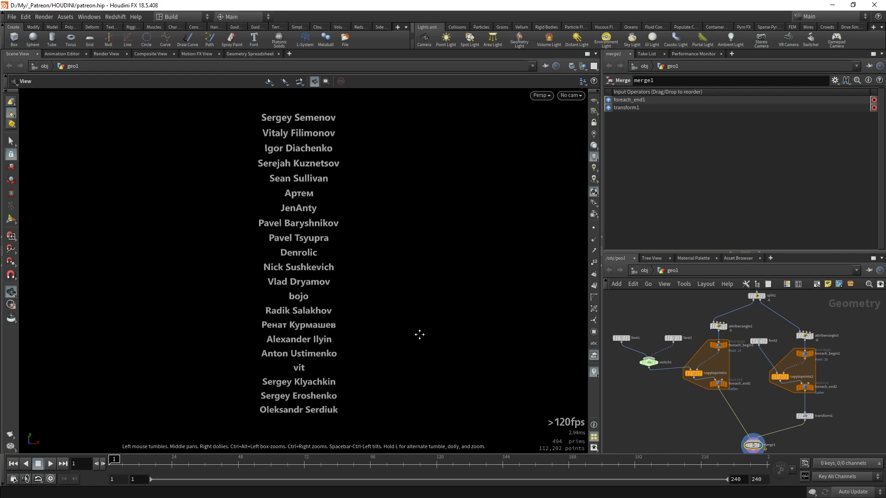
{"action": "scroll", "coordinate": [419, 337], "scroll_direction": "down", "scroll_amount": 1}
{"action": "scroll", "coordinate": [421, 335], "scroll_direction": "down", "scroll_amount": 1}
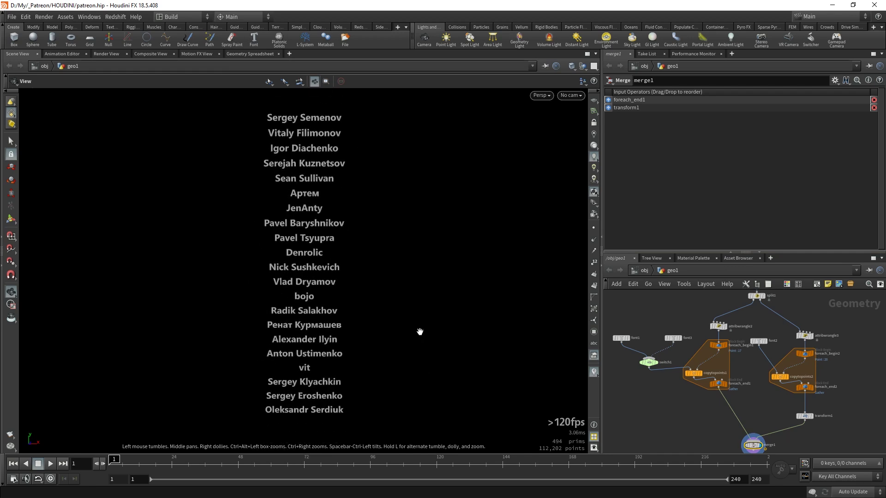